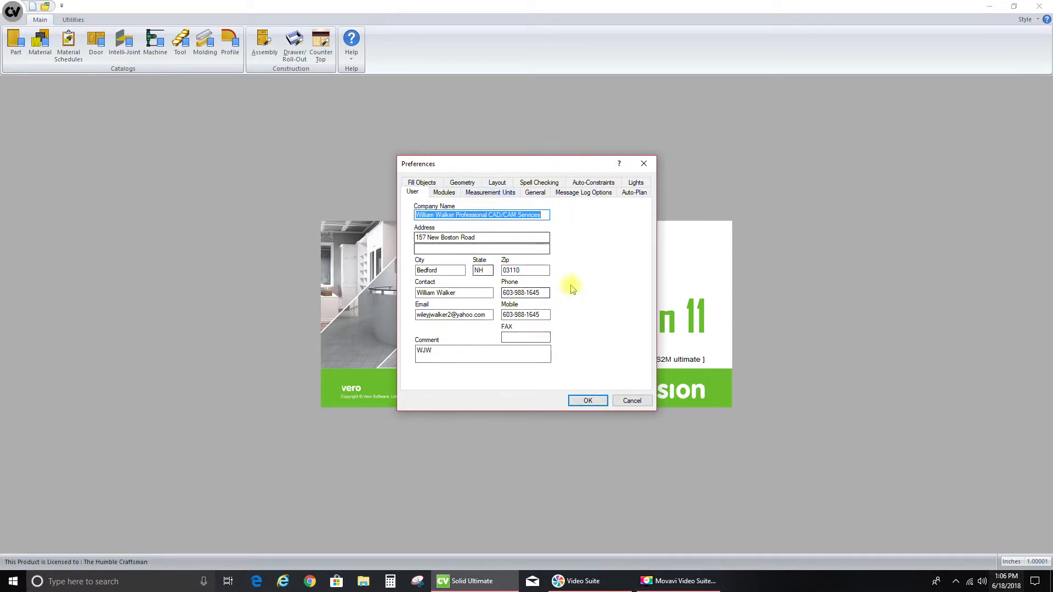
Confirm the company and contact details in the user preferences
{"action": "left_click", "coordinate": [589, 403]}
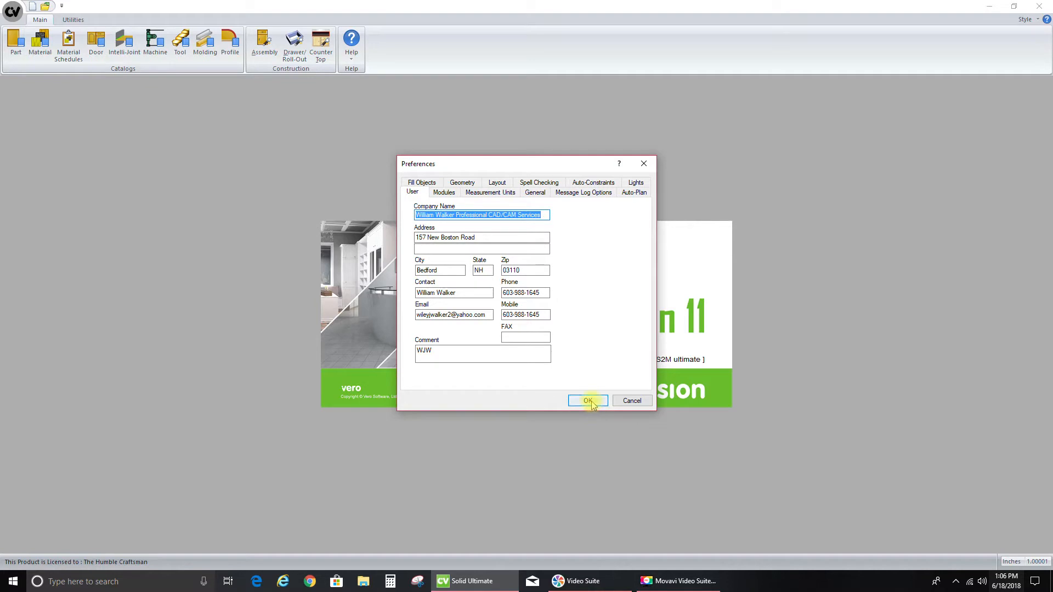
{"action": "left_click", "coordinate": [590, 402]}
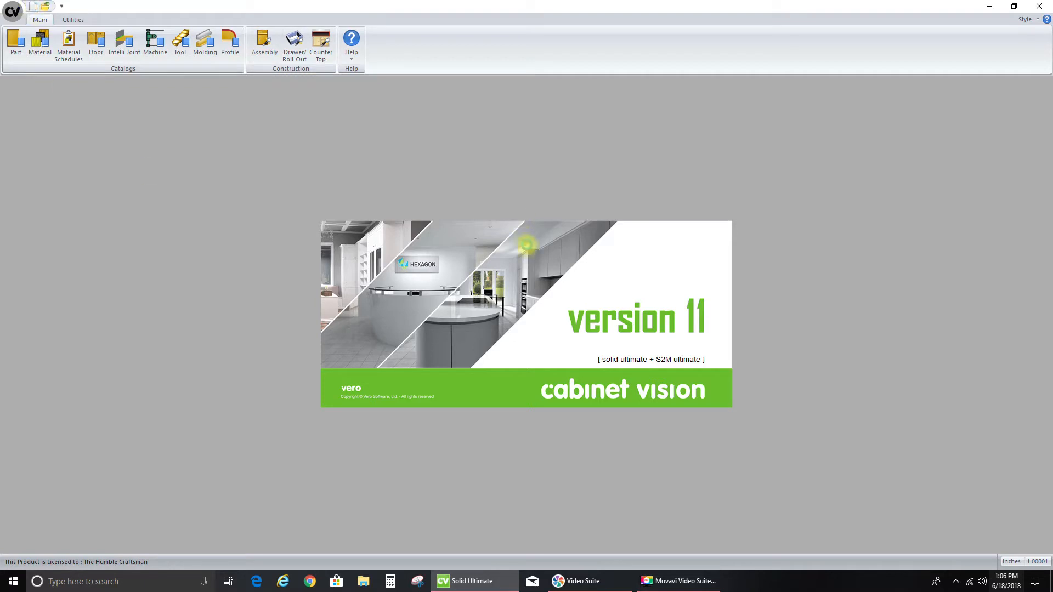
{"action": "left_click", "coordinate": [526, 246]}
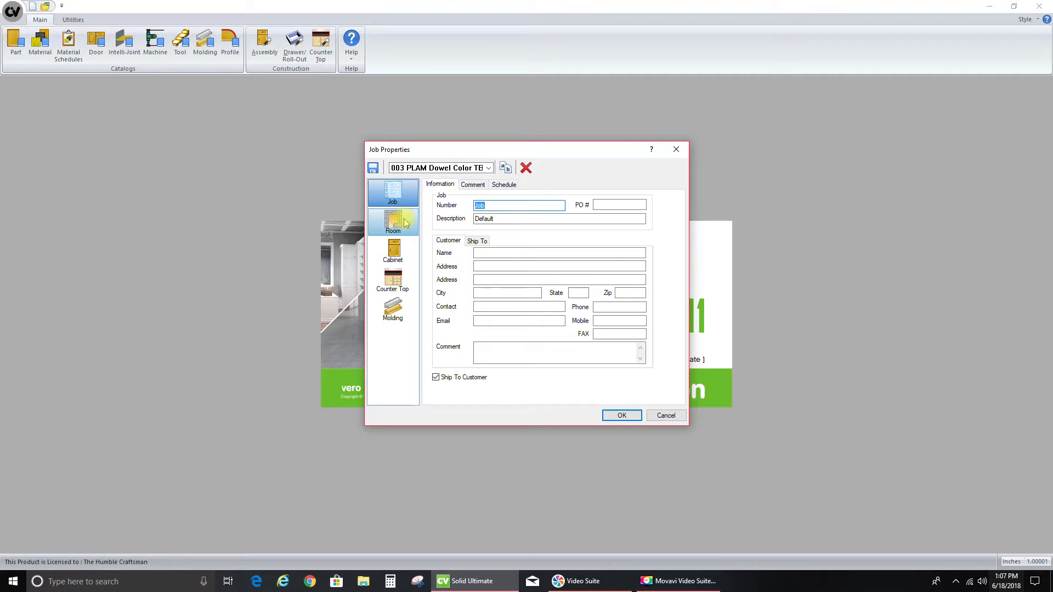
Create a new job from the 003 PLAM Dowel Color TBD template with its default job and room properties
{"action": "left_click", "coordinate": [624, 416]}
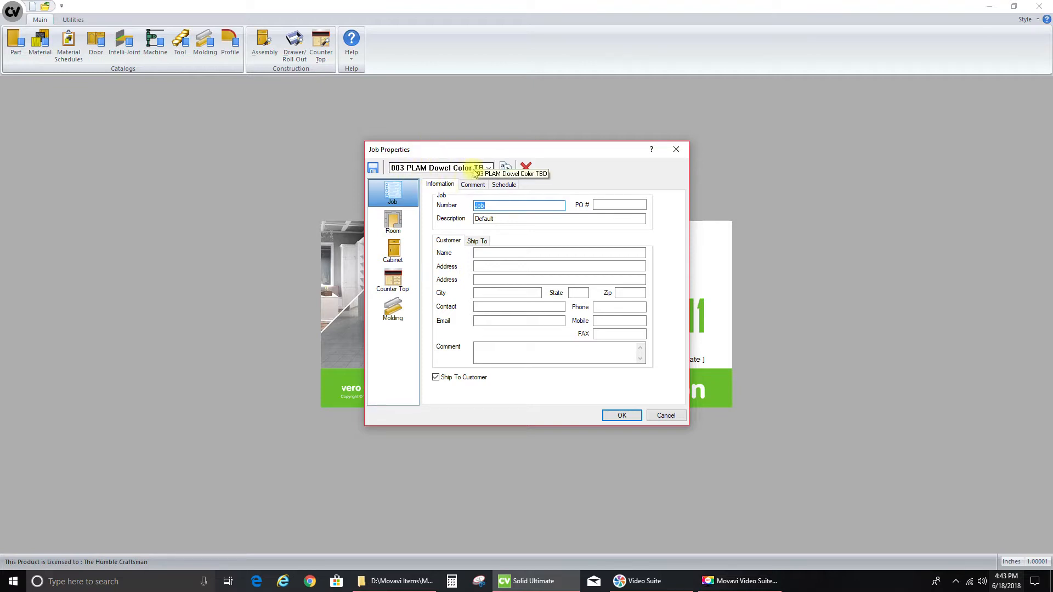
{"action": "left_click", "coordinate": [627, 417]}
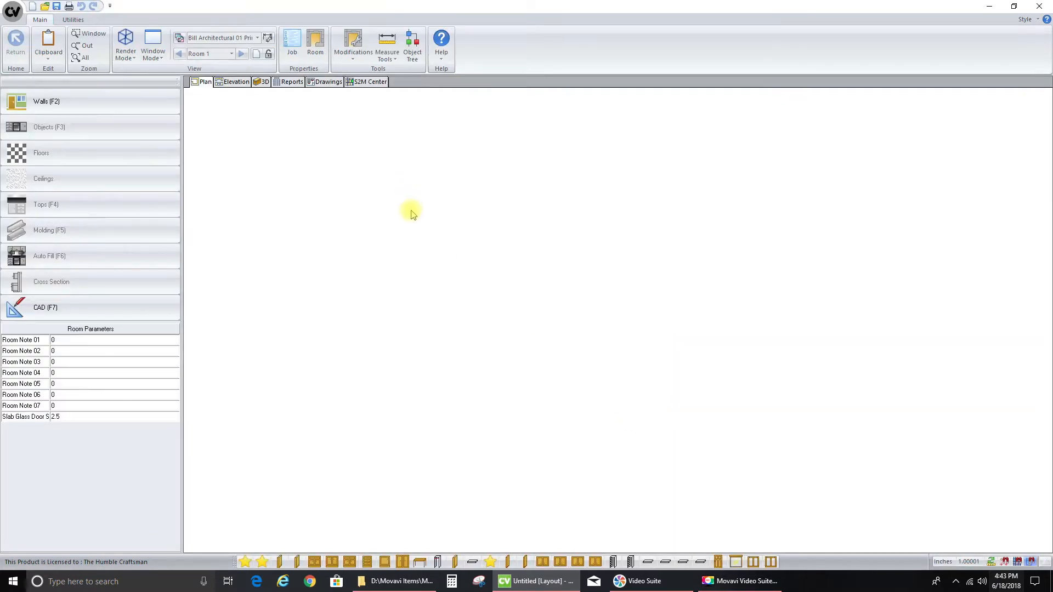
Reopen the job properties, turn off Ship To Customer and check the separate ship-to fields
{"action": "left_click", "coordinate": [300, 60]}
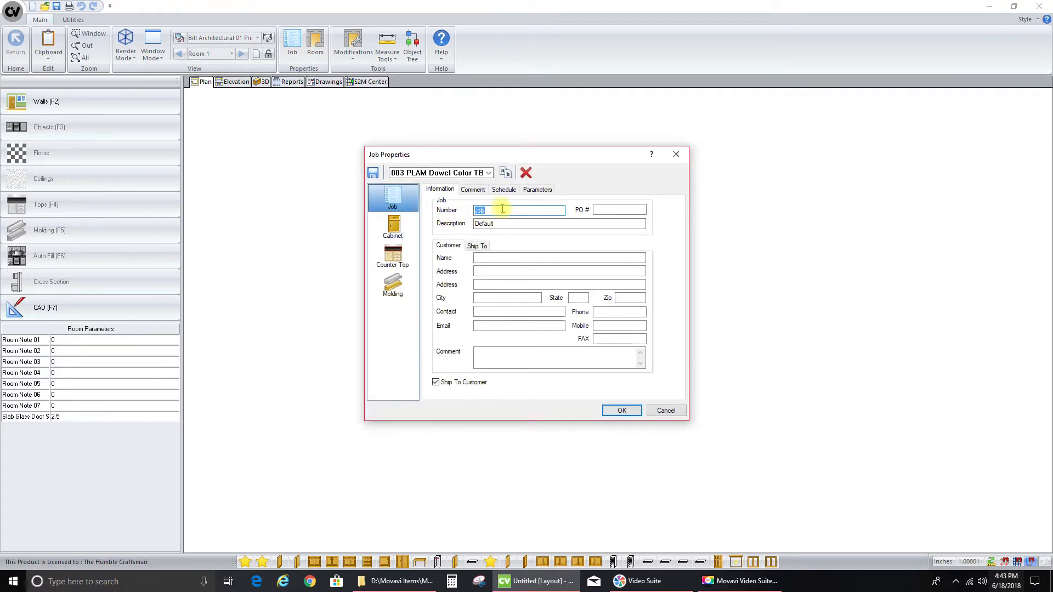
{"action": "key", "text": "Tab"}
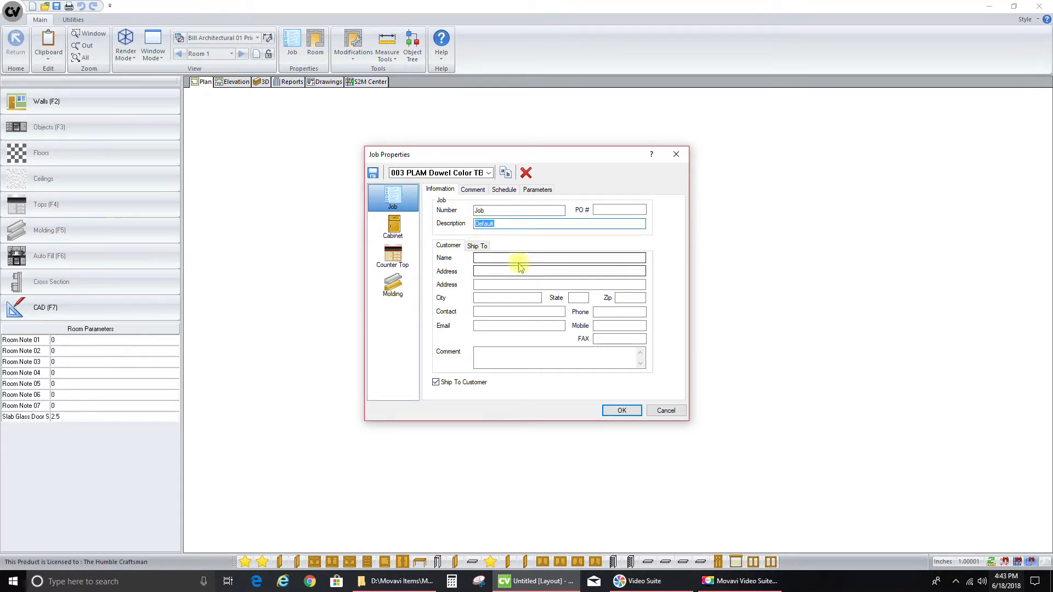
{"action": "left_click", "coordinate": [435, 383]}
{"action": "left_click", "coordinate": [477, 245]}
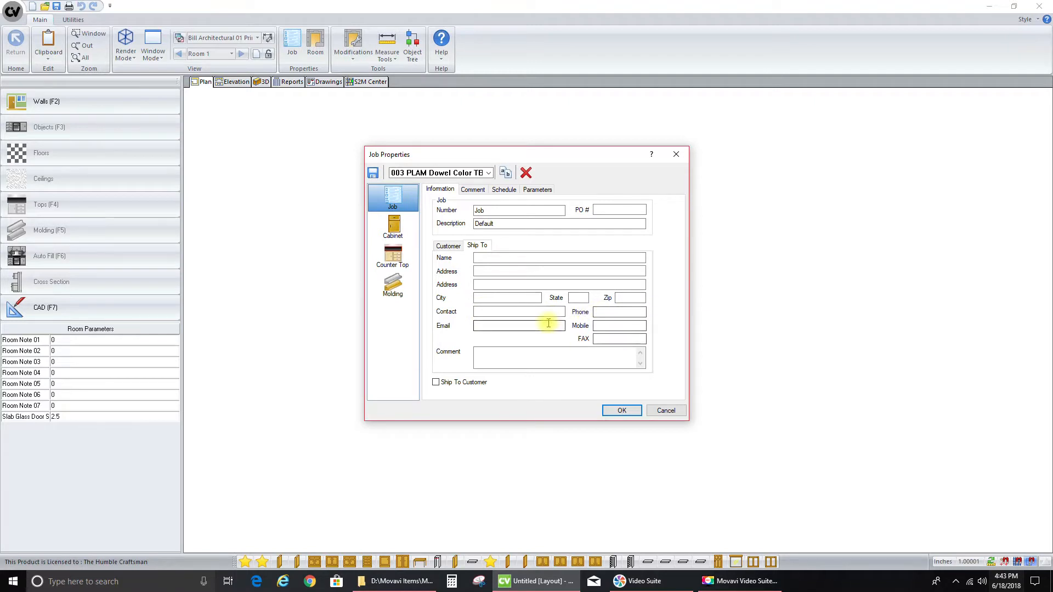
{"action": "left_click", "coordinate": [454, 249]}
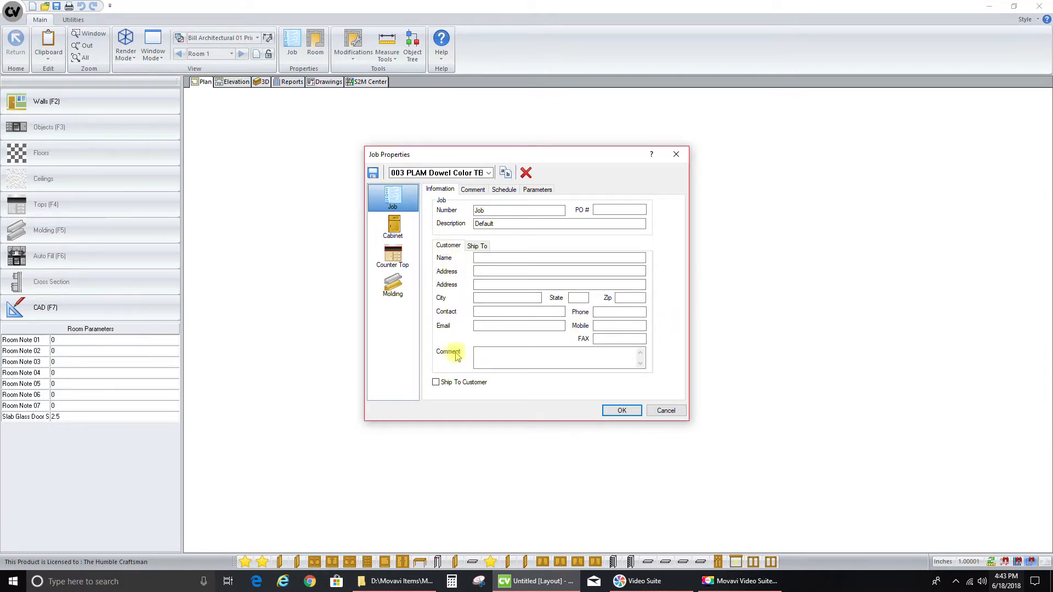
Fill in the job number, the description My Hospital Job and the customer and ship-to details, and accept the job properties
{"action": "left_click", "coordinate": [484, 354]}
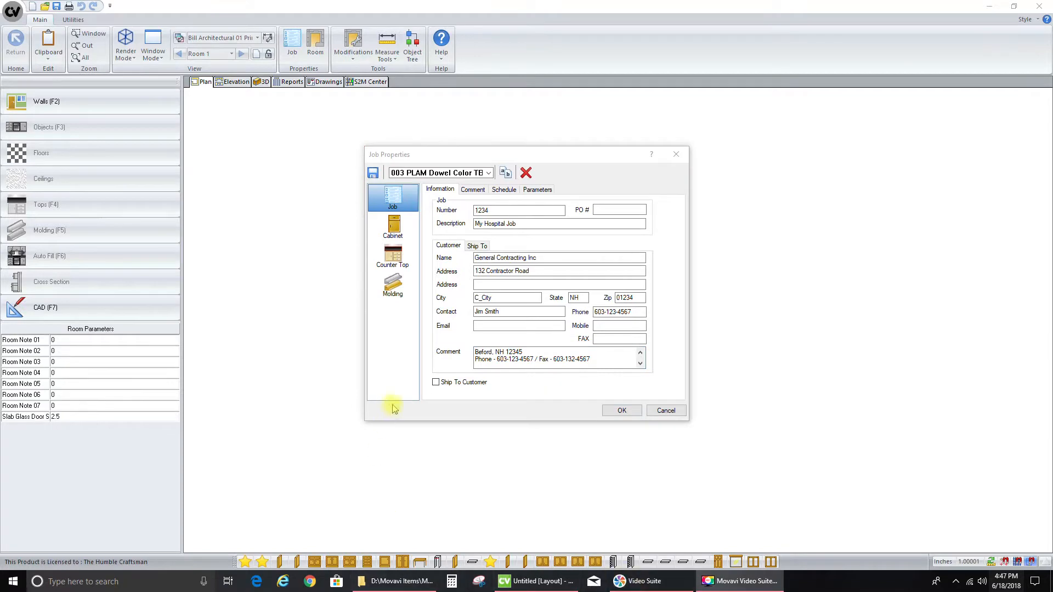
{"action": "left_click", "coordinate": [474, 246]}
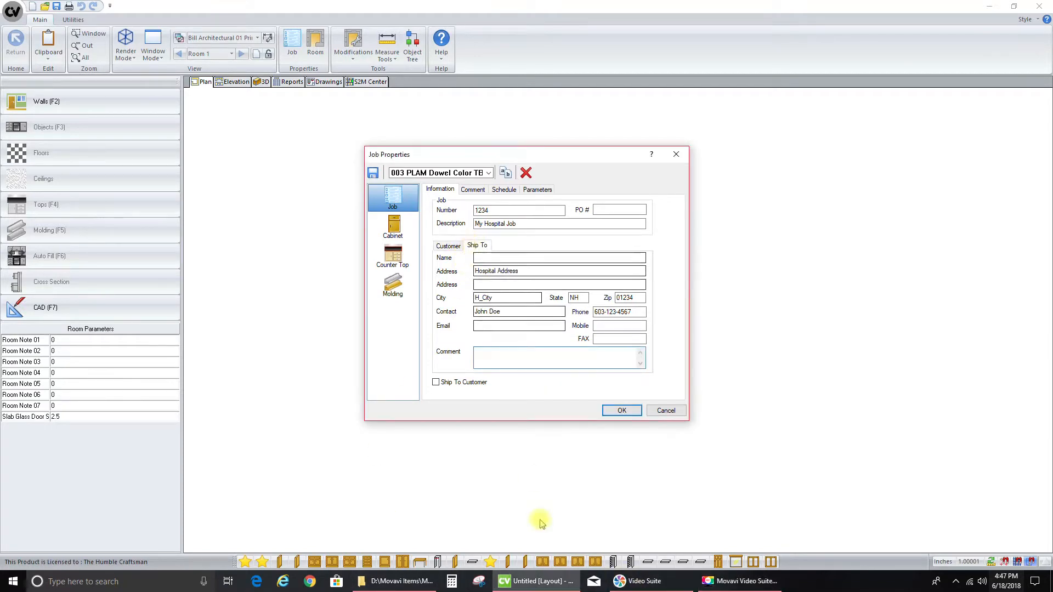
{"action": "left_click", "coordinate": [447, 245]}
{"action": "left_click", "coordinate": [623, 411]}
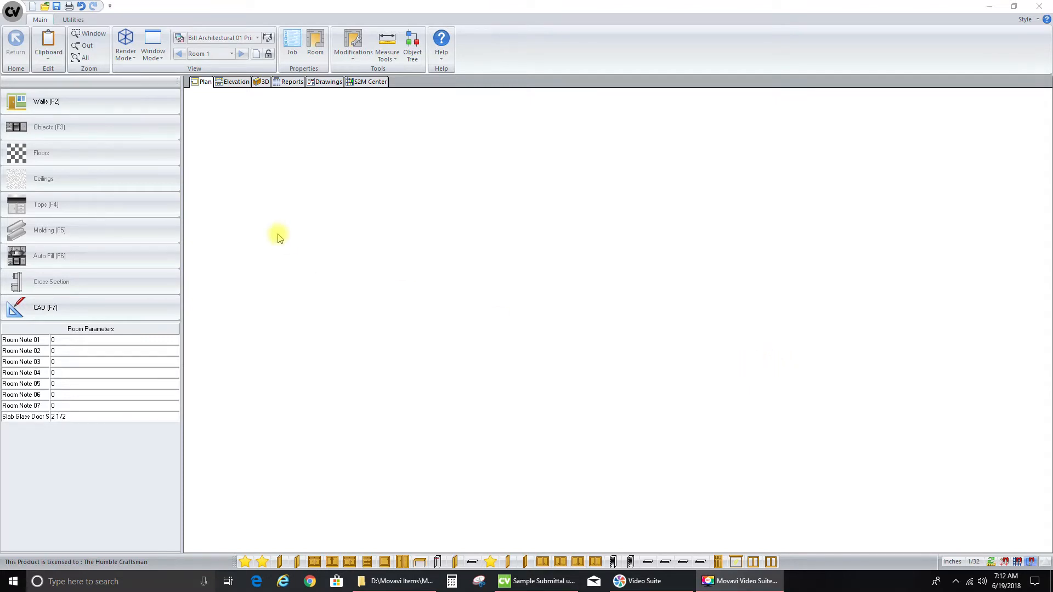
Draw an L-shaped pair of walls in plan: a short vertical wall and a 120-inch horizontal wall running right from its upper end
{"action": "left_click", "coordinate": [78, 104]}
{"action": "left_click", "coordinate": [326, 336]}
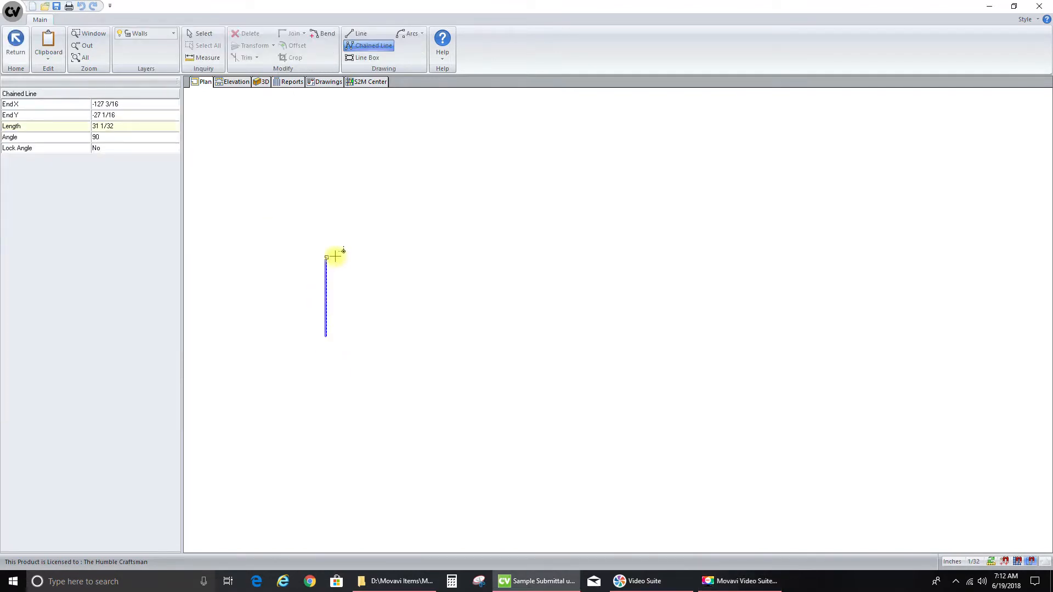
{"action": "left_click", "coordinate": [326, 244]}
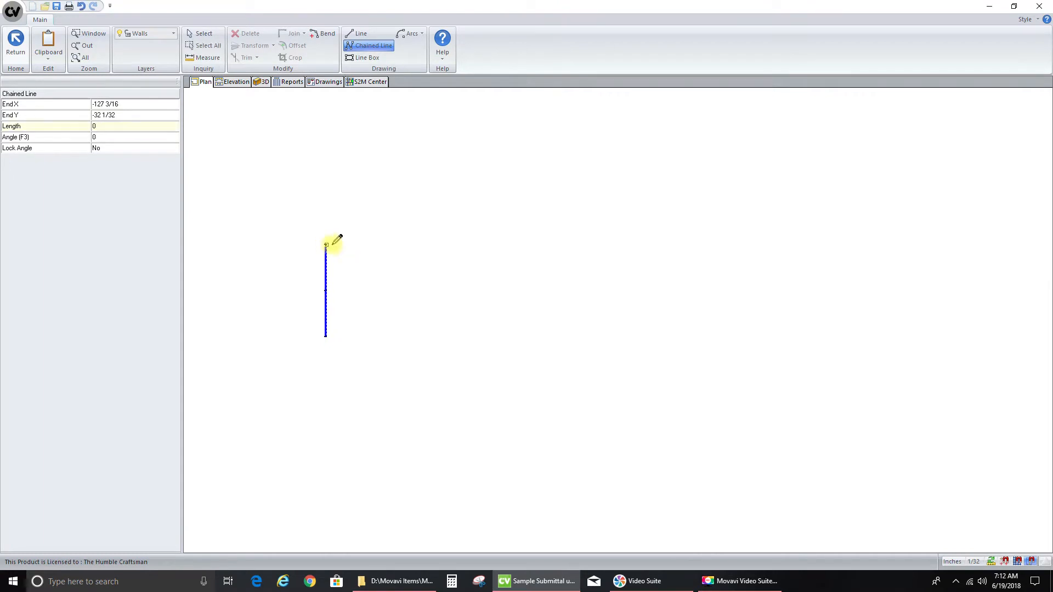
{"action": "left_click", "coordinate": [477, 244]}
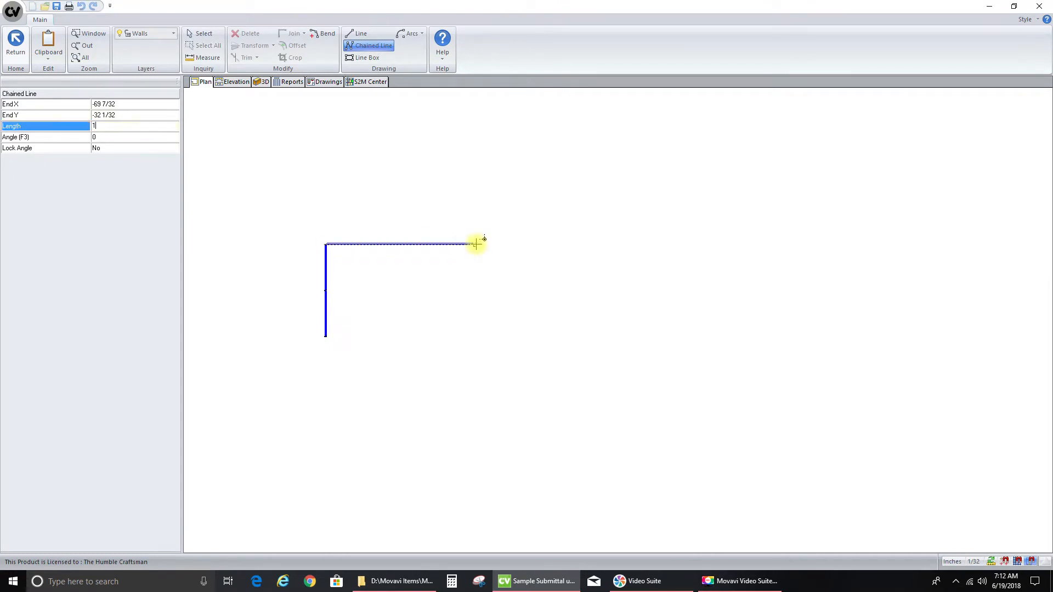
{"action": "double_click", "coordinate": [634, 244]}
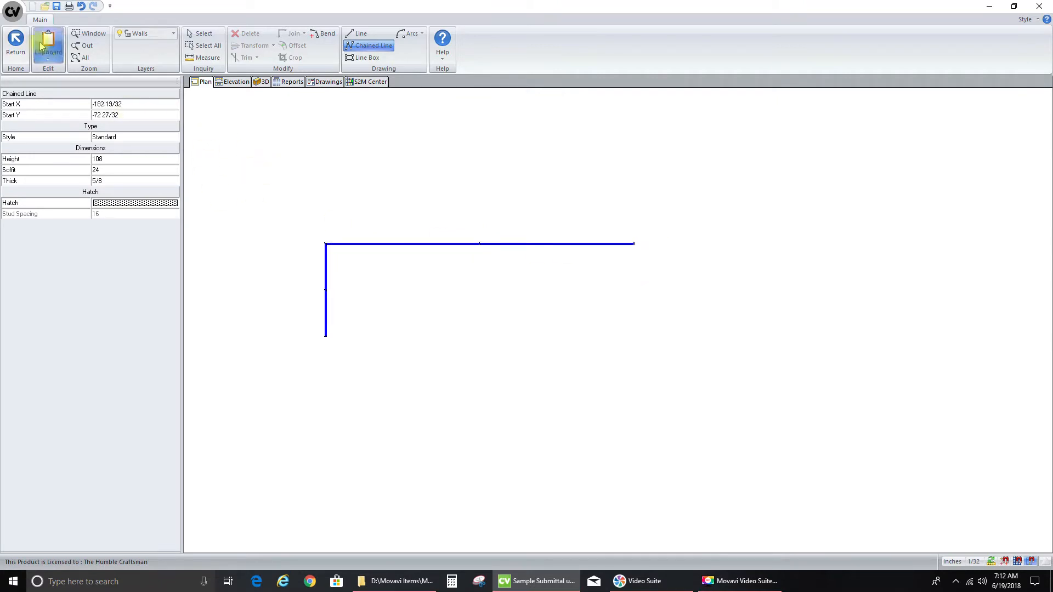
{"action": "left_click", "coordinate": [15, 43]}
Center the room in the plan and check its two walls in 3D
{"action": "left_click", "coordinate": [353, 57]}
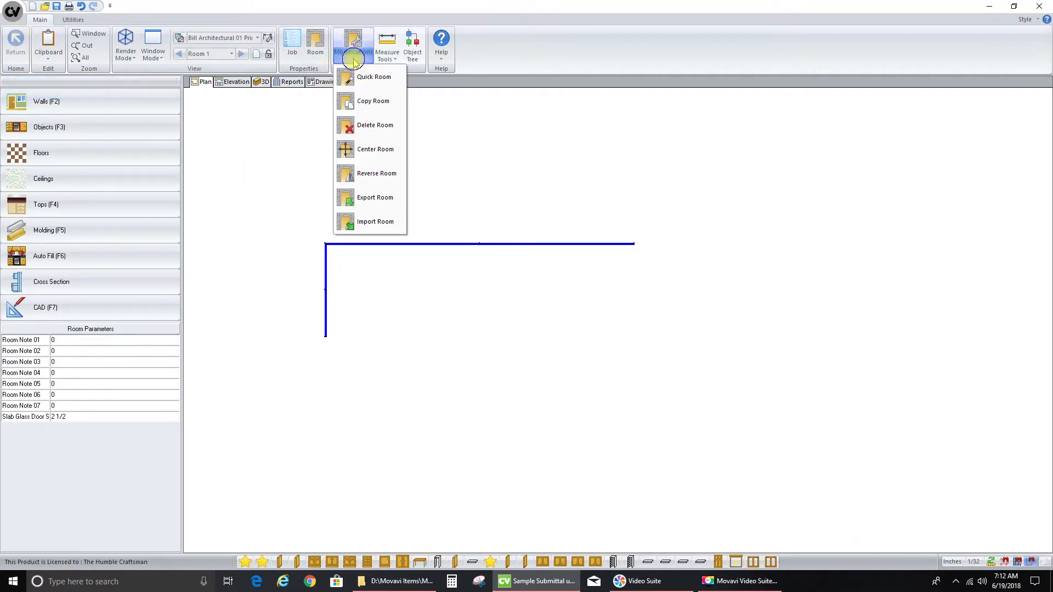
{"action": "left_click", "coordinate": [358, 149]}
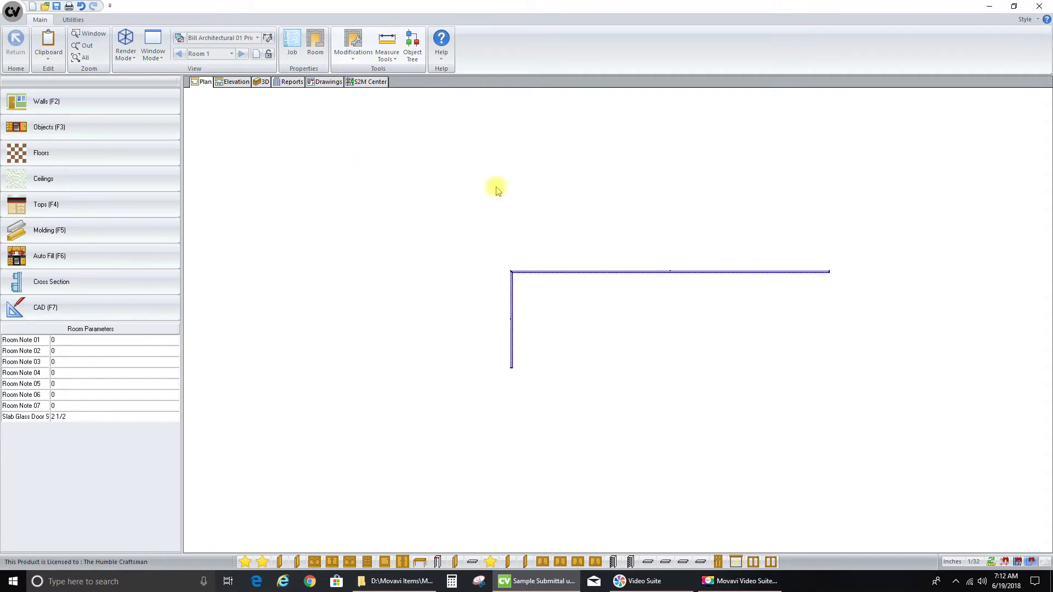
{"action": "left_click", "coordinate": [261, 82]}
{"action": "mouse_move", "coordinate": [541, 256]}
{"action": "left_mouse_down"}
{"action": "mouse_move", "coordinate": [647, 416]}
{"action": "mouse_move", "coordinate": [476, 370]}
{"action": "mouse_move", "coordinate": [684, 416]}
{"action": "mouse_move", "coordinate": [689, 360]}
{"action": "left_mouse_up"}
{"action": "left_click", "coordinate": [203, 82]}
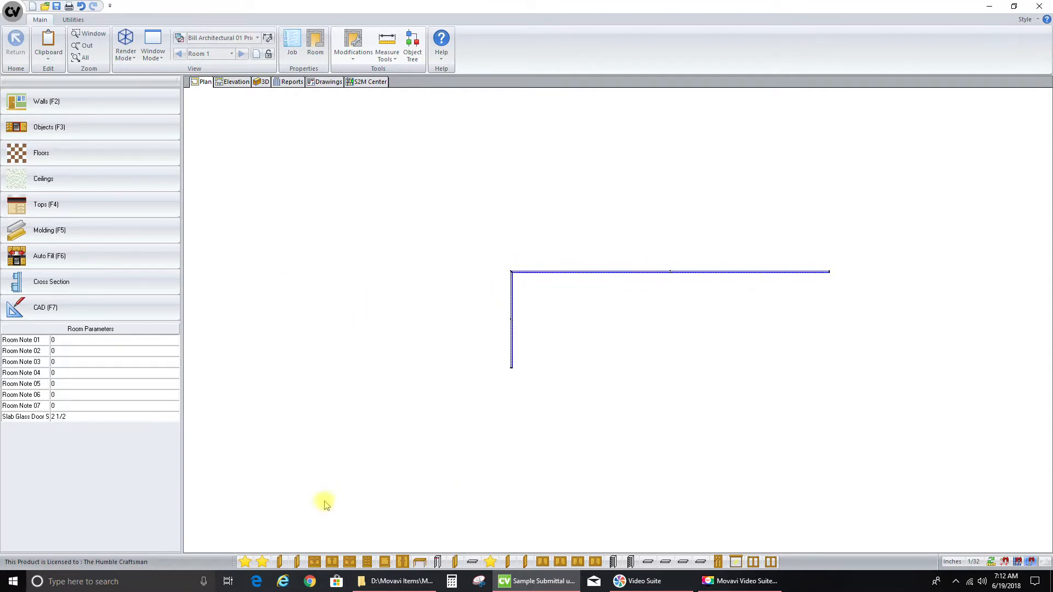
Place a base filler at the left end of wall 2 in elevation and set its width to 1 inch
{"action": "left_click", "coordinate": [232, 83]}
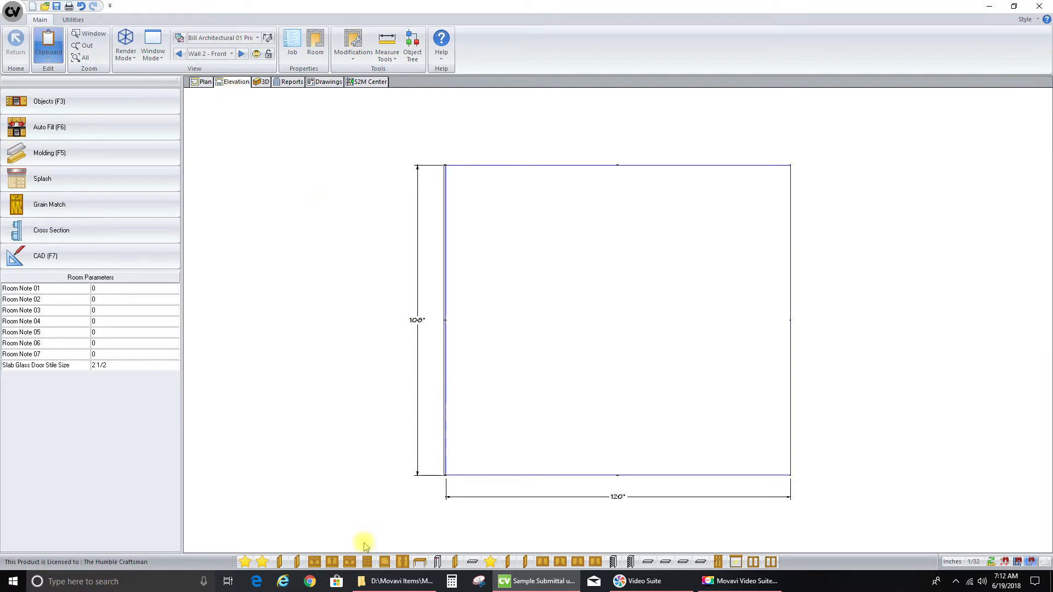
{"action": "left_click", "coordinate": [280, 561]}
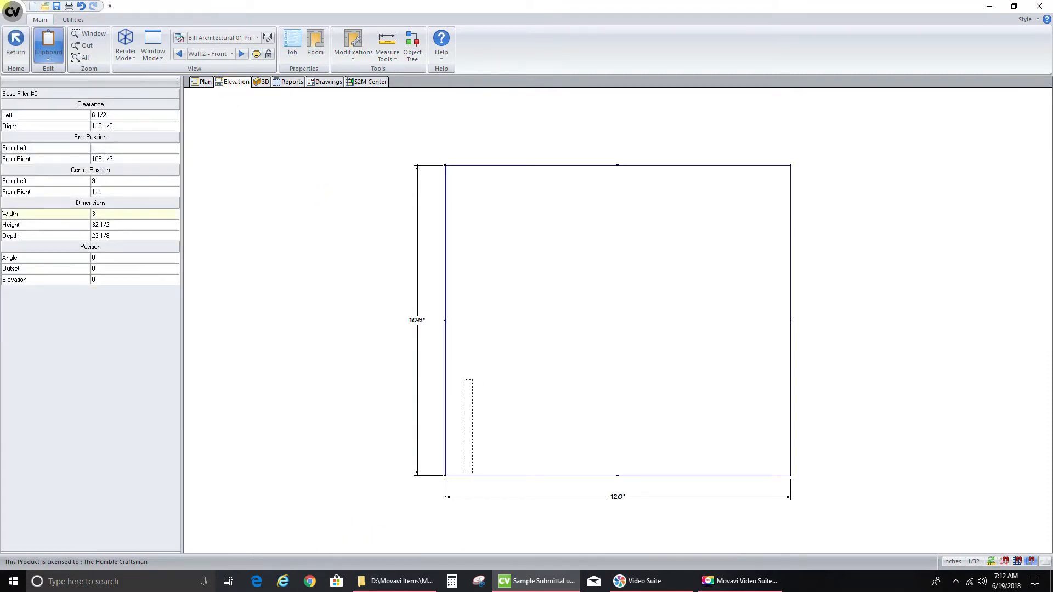
{"action": "left_click", "coordinate": [447, 420]}
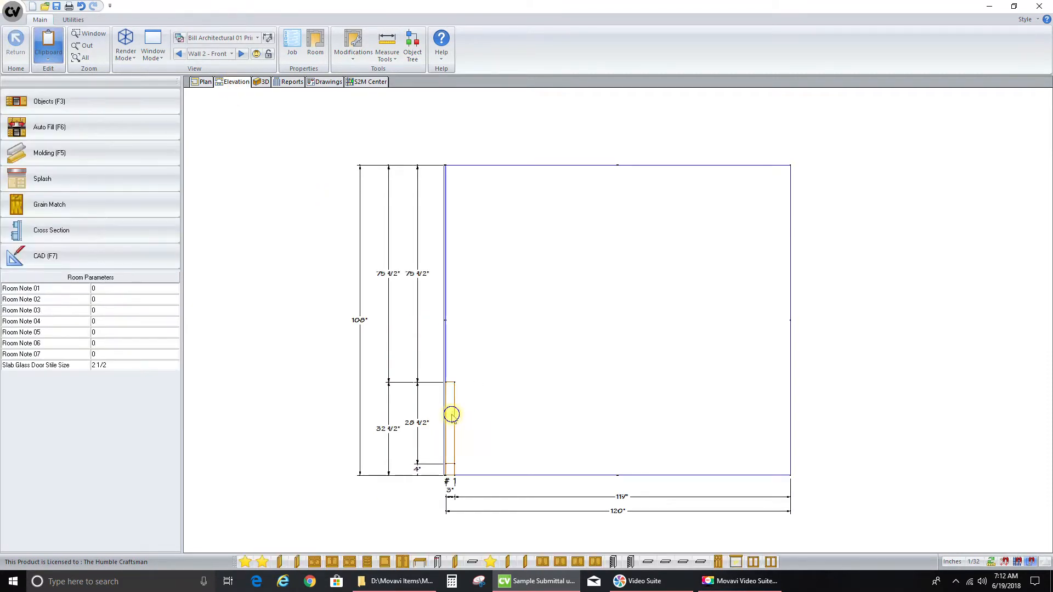
{"action": "left_click", "coordinate": [455, 419]}
{"action": "type", "text": "1"}
{"action": "key", "text": "Return"}
{"action": "left_click", "coordinate": [281, 417]}
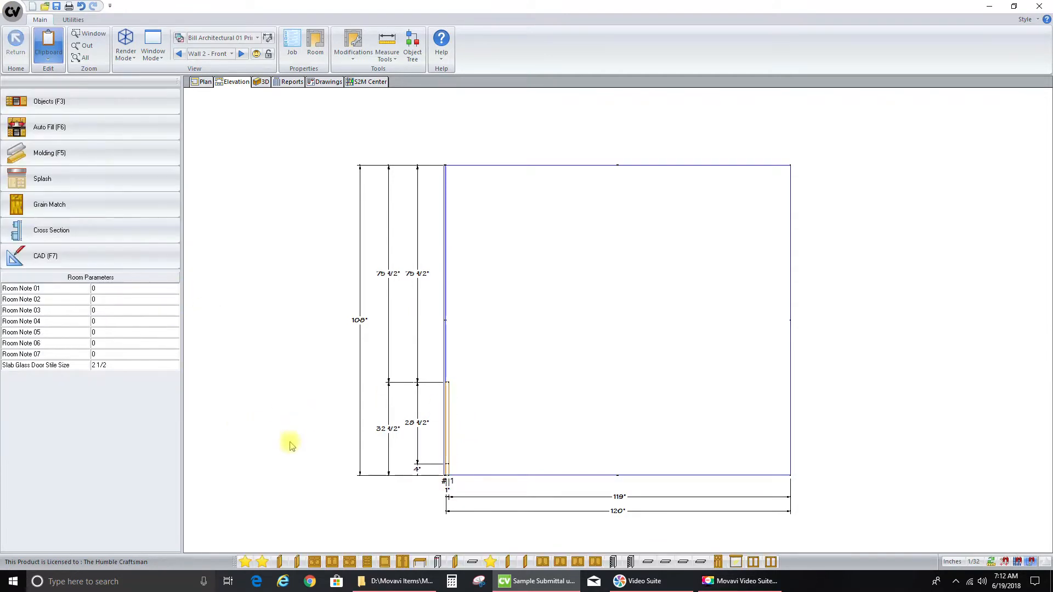
Place a 15 3/4-inch-wide 3 Drawer Base cabinet against the filler and open it for editing in its end view
{"action": "left_click", "coordinate": [367, 561]}
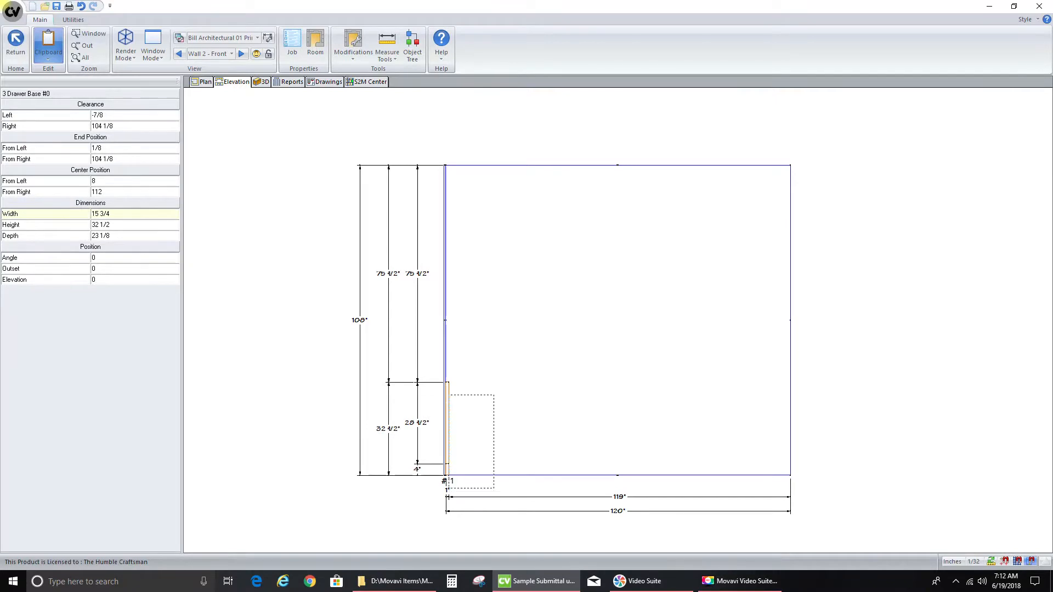
{"action": "left_click", "coordinate": [486, 447]}
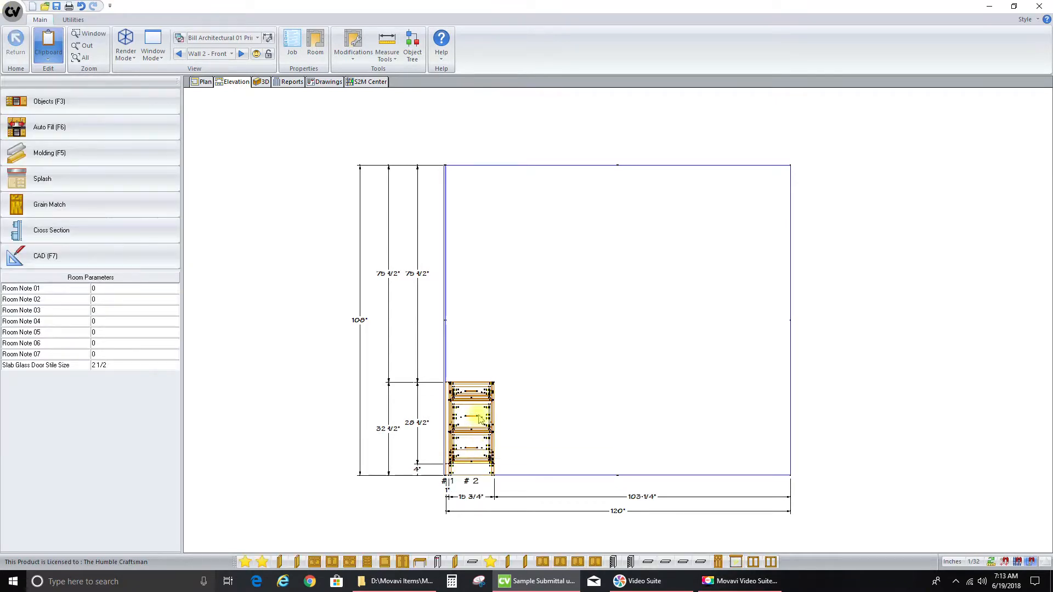
{"action": "left_click", "coordinate": [478, 417]}
{"action": "double_click", "coordinate": [471, 420]}
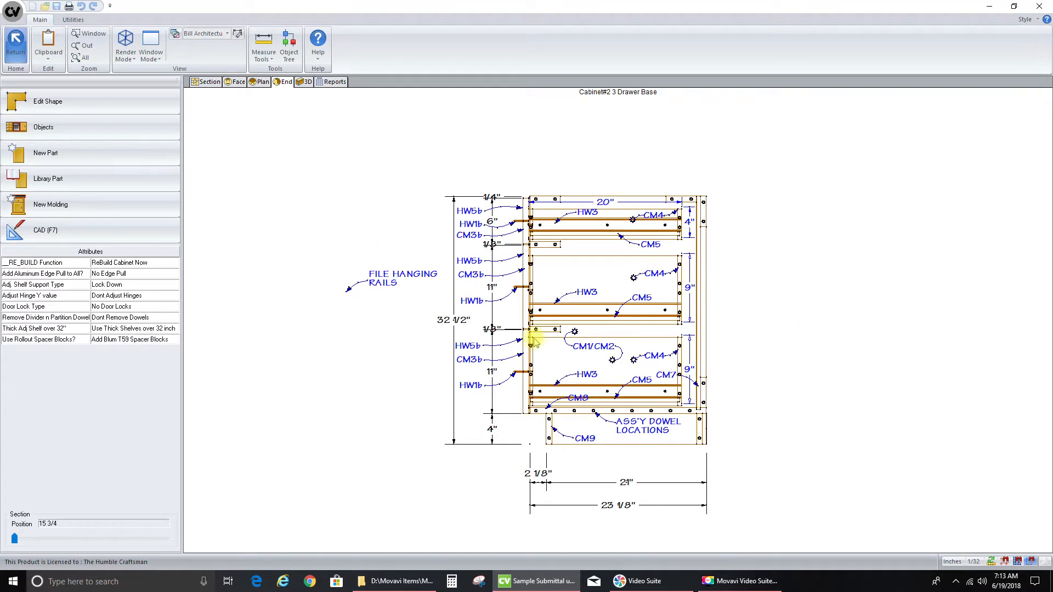
Delete the FILE HANGING RAILS note from the cabinet's end-view CAD drawing
{"action": "left_click", "coordinate": [90, 235]}
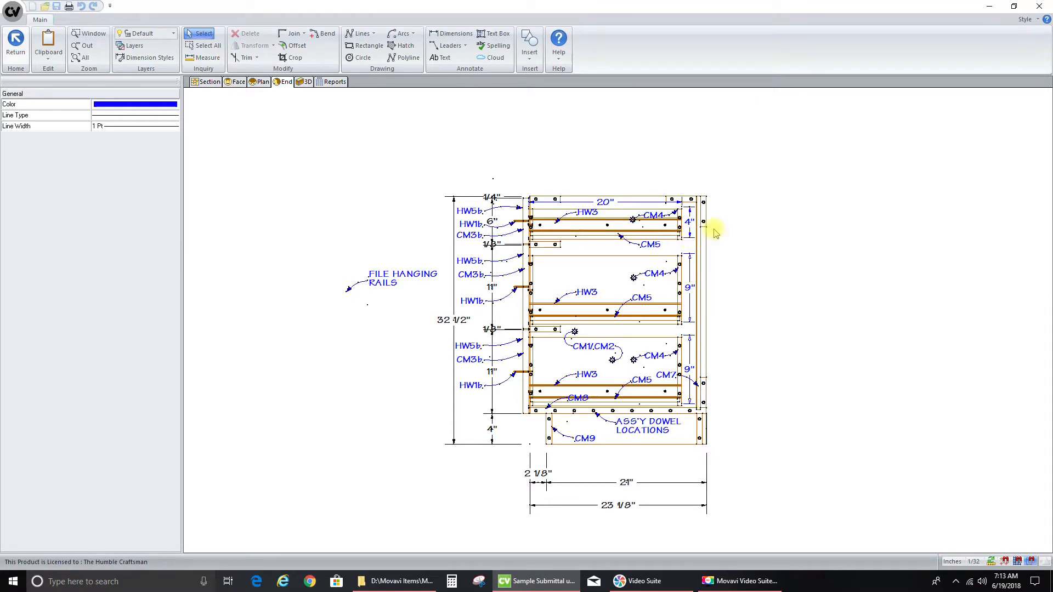
{"action": "left_click", "coordinate": [381, 279]}
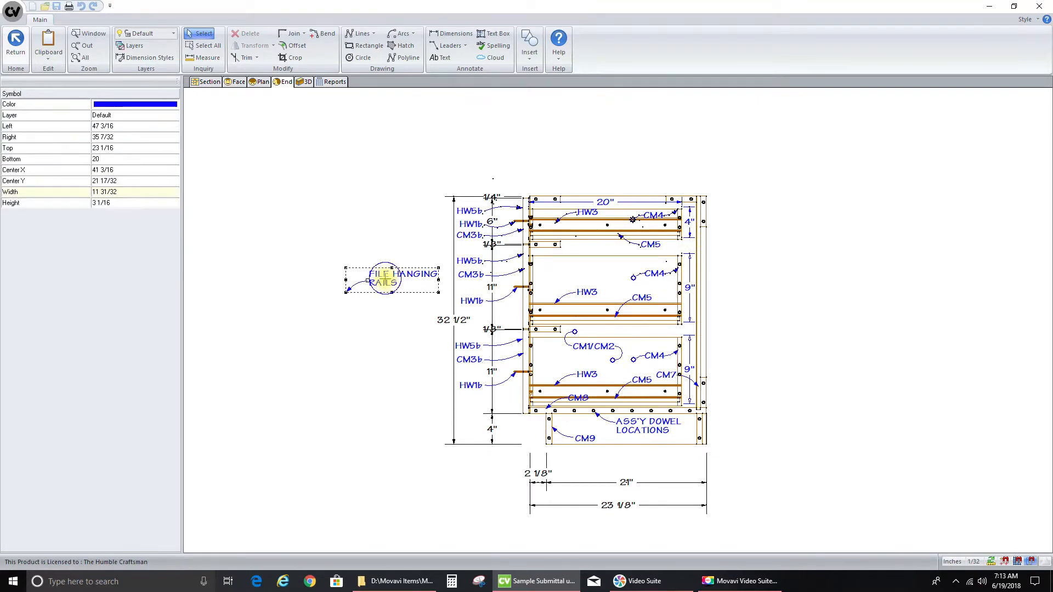
{"action": "key", "text": "Delete"}
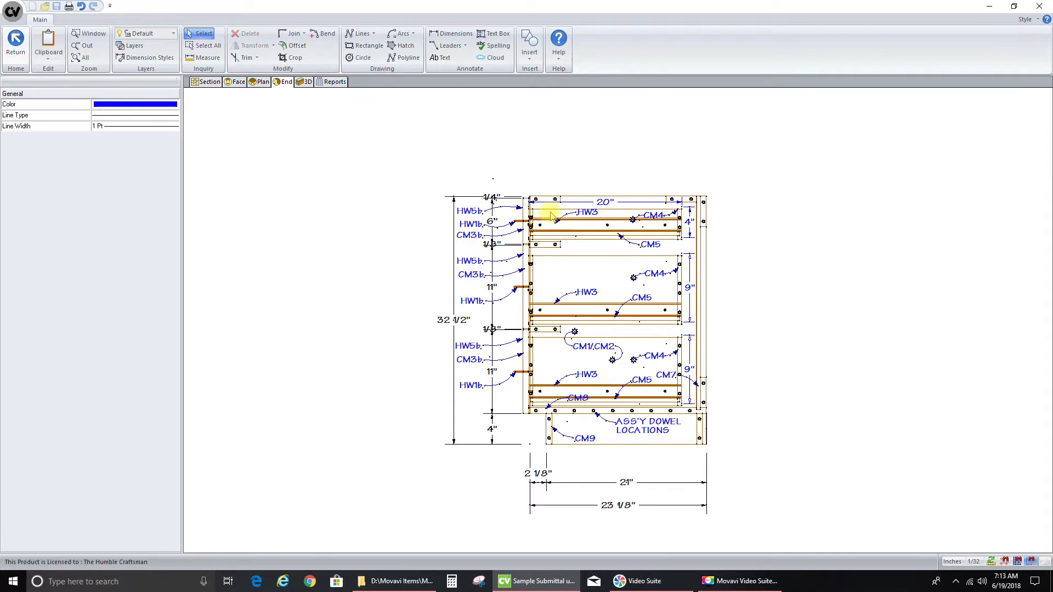
Delete the HW5b labels and their leaders beside all three drawer fronts
{"action": "left_click", "coordinate": [470, 210]}
{"action": "key", "text": "Delete"}
{"action": "left_click", "coordinate": [469, 263]}
{"action": "key", "text": "Delete"}
{"action": "left_click", "coordinate": [470, 346]}
{"action": "key", "text": "Delete"}
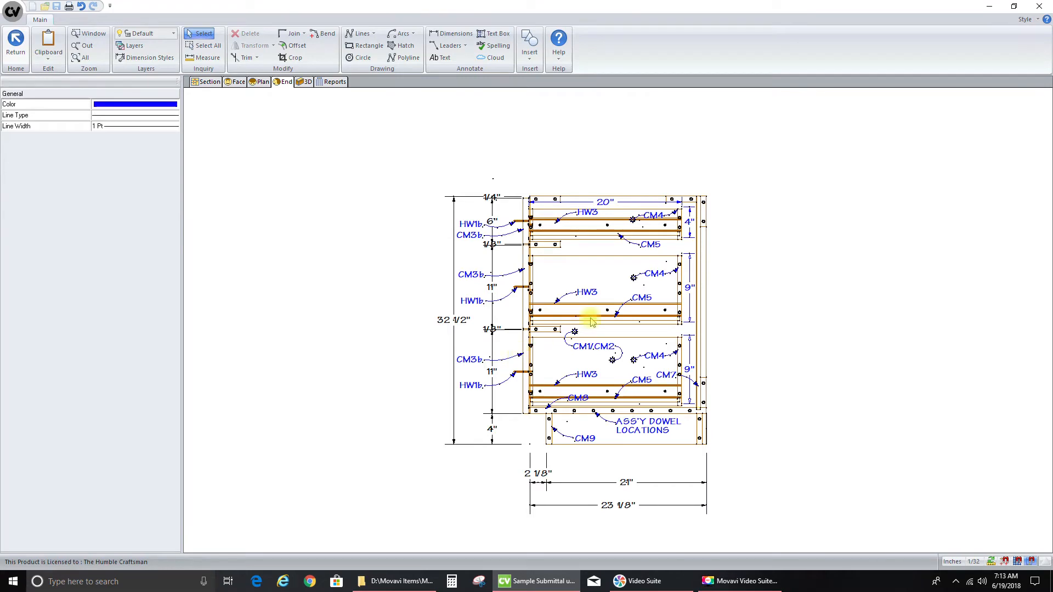
Move the end points of the bottom drawer's height dimension onto the drawer box's upper and lower rear corners
{"action": "scroll", "coordinate": [726, 373], "scroll_direction": "up", "scroll_amount": 3}
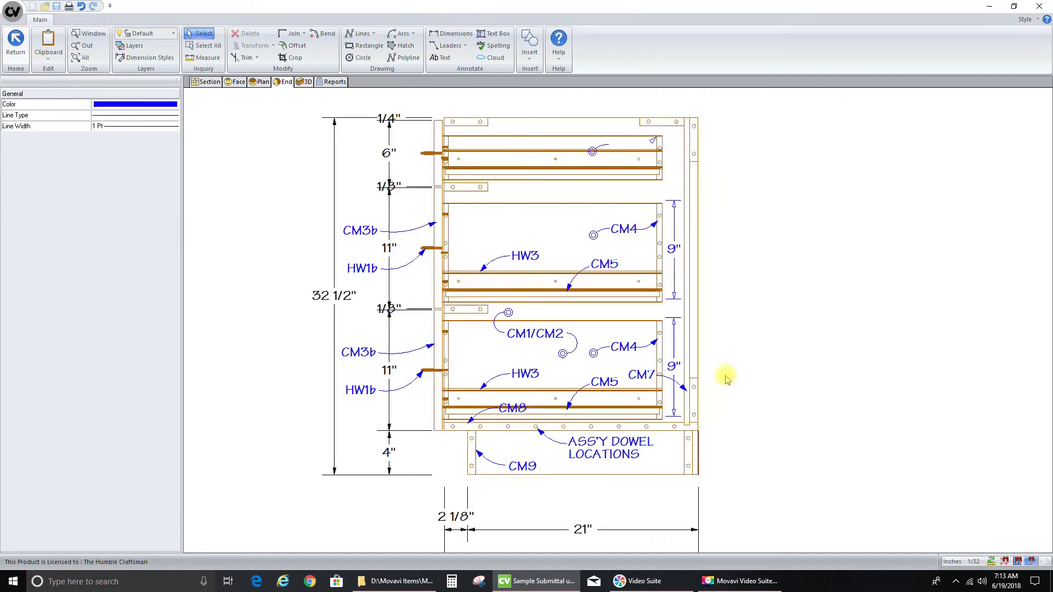
{"action": "scroll", "coordinate": [704, 366], "scroll_direction": "up", "scroll_amount": 2}
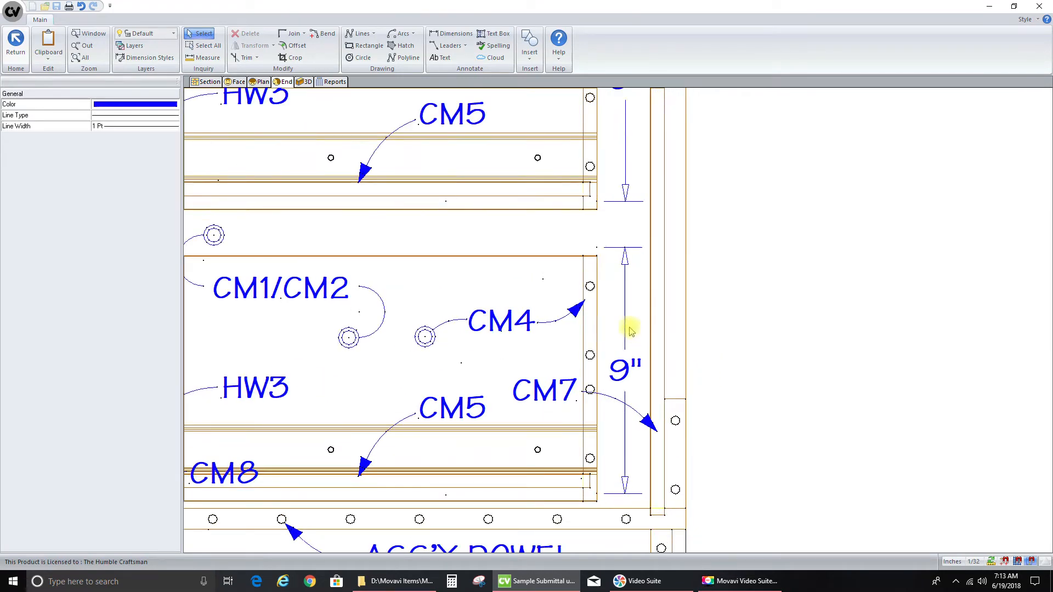
{"action": "left_click", "coordinate": [625, 284]}
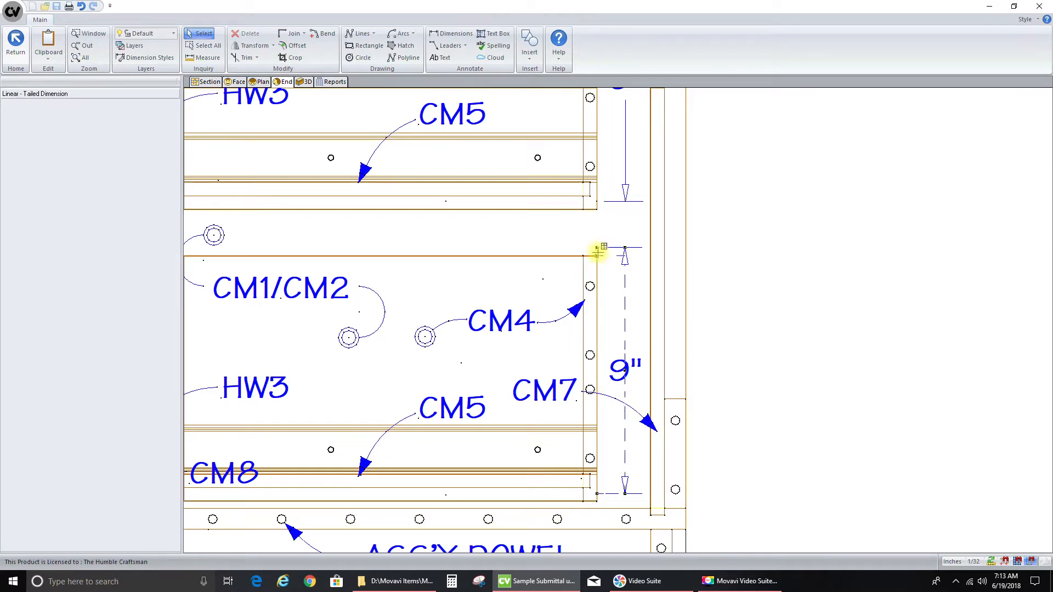
{"action": "left_click_drag", "start_coordinate": [598, 253], "coordinate": [601, 256]}
{"action": "left_click_drag", "start_coordinate": [598, 494], "coordinate": [601, 502]}
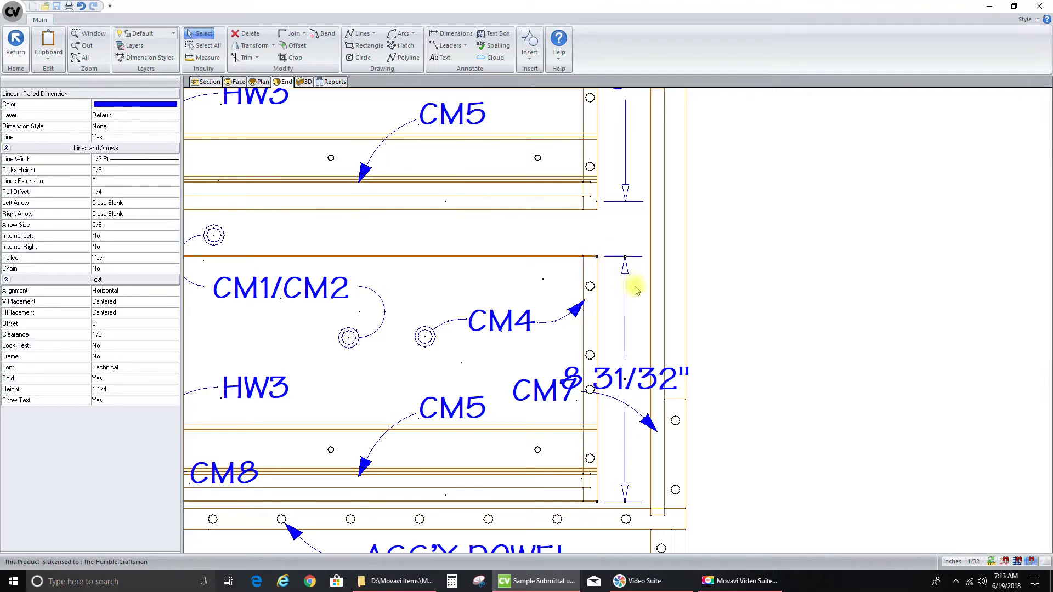
{"action": "scroll", "coordinate": [604, 258], "scroll_direction": "up", "scroll_amount": 3}
{"action": "scroll", "coordinate": [599, 251], "scroll_direction": "up", "scroll_amount": 3}
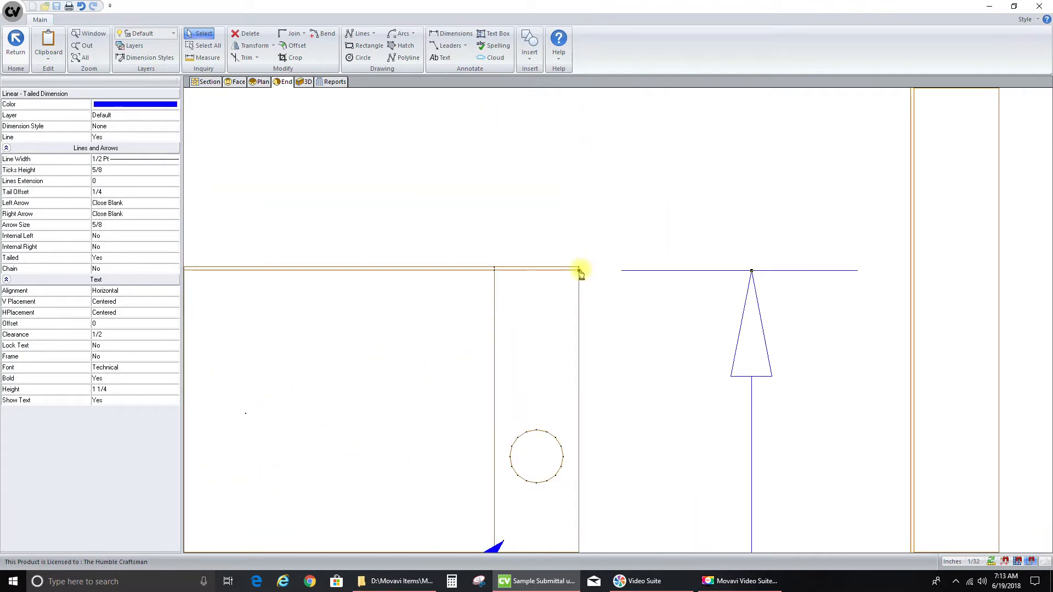
{"action": "scroll", "coordinate": [580, 263], "scroll_direction": "down", "scroll_amount": 5}
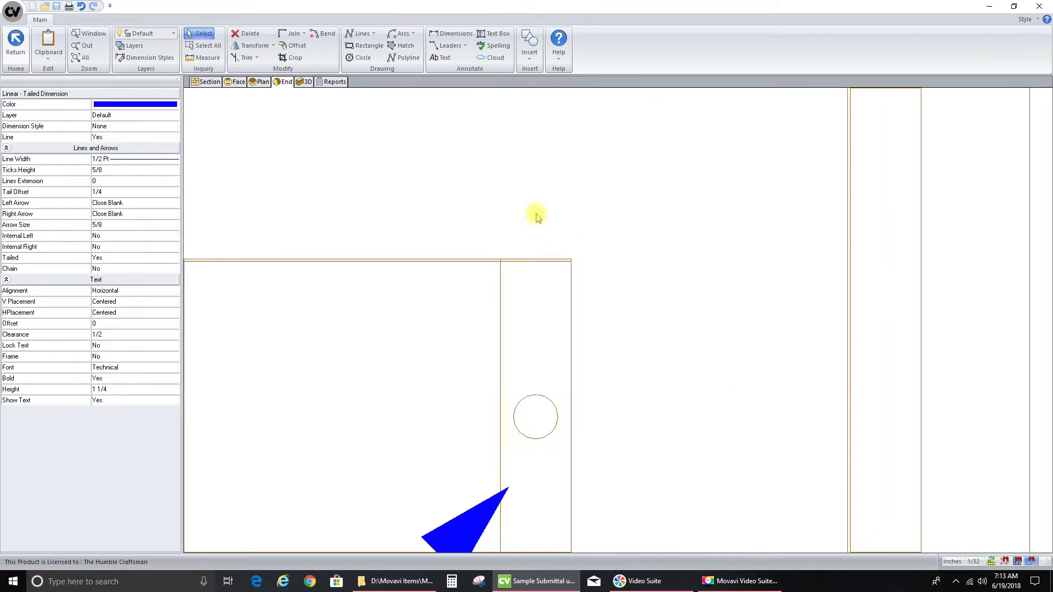
{"action": "scroll", "coordinate": [602, 433], "scroll_direction": "down", "scroll_amount": 2}
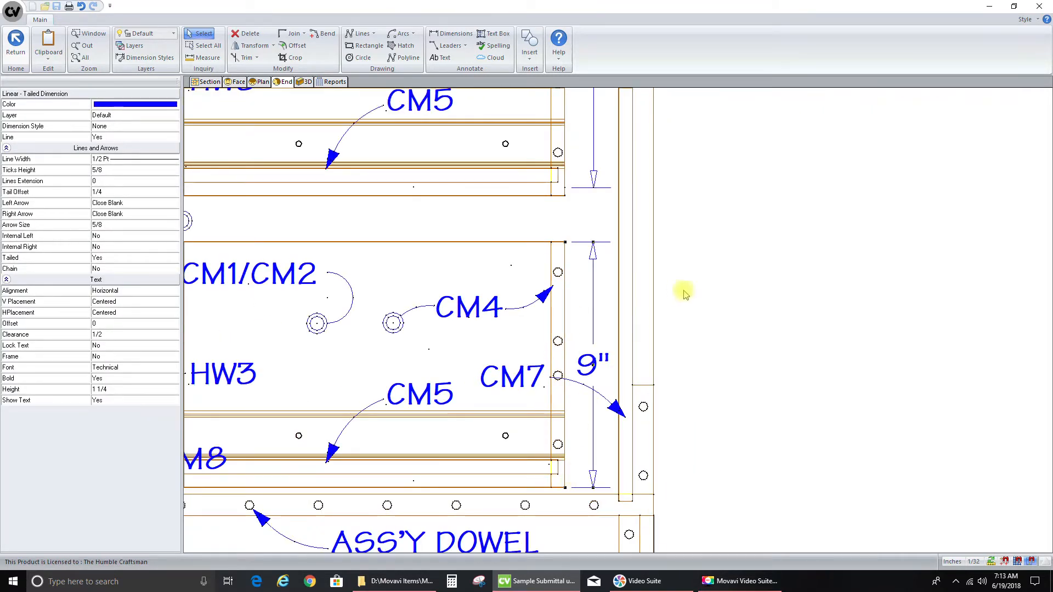
Move the end points of the middle drawer's height dimension onto the drawer box's lower and upper rear corners
{"action": "scroll", "coordinate": [623, 248], "scroll_direction": "down", "scroll_amount": 2}
{"action": "scroll", "coordinate": [622, 247], "scroll_direction": "up", "scroll_amount": 3}
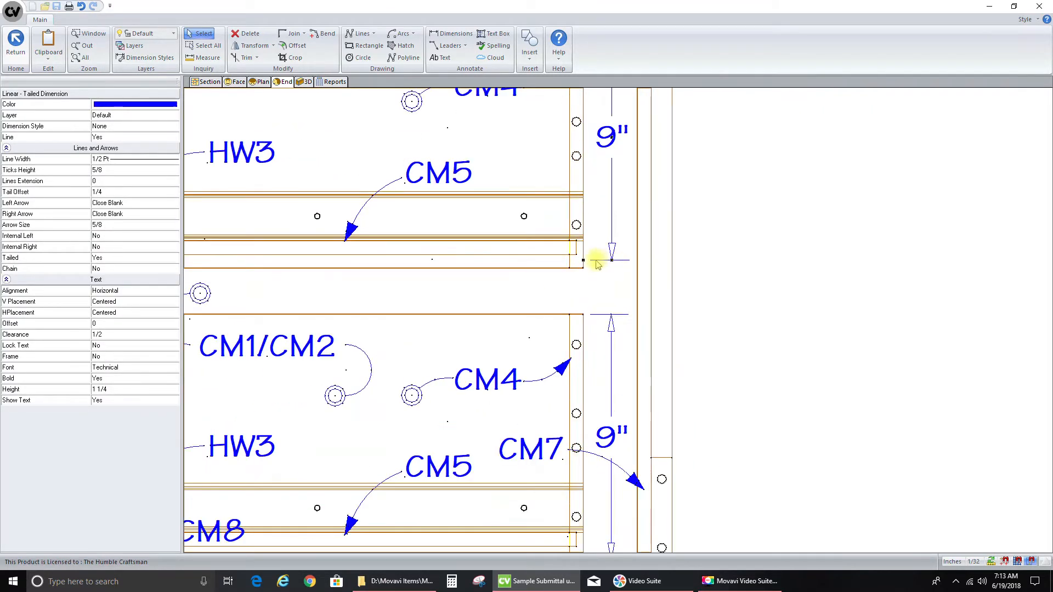
{"action": "left_click", "coordinate": [576, 261]}
{"action": "scroll", "coordinate": [576, 263], "scroll_direction": "down", "scroll_amount": 3}
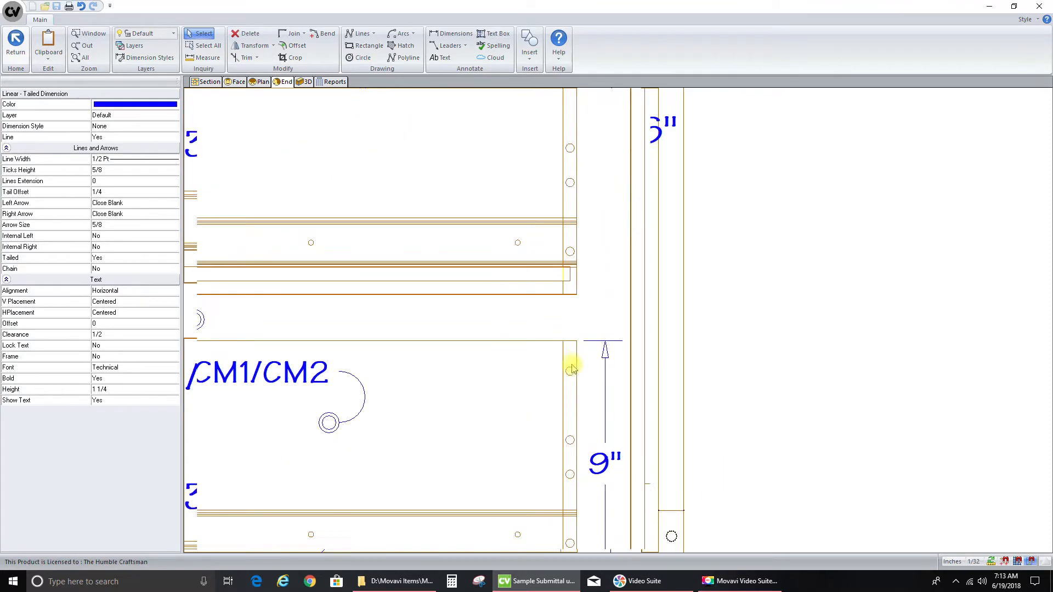
{"action": "left_click", "coordinate": [577, 97]}
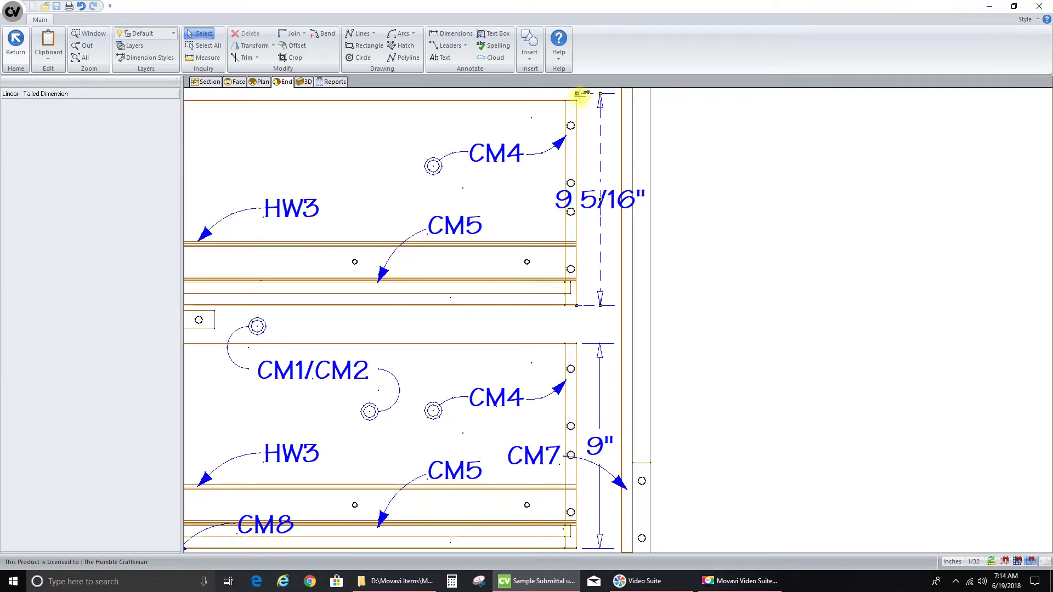
{"action": "left_click", "coordinate": [578, 100]}
{"action": "scroll", "coordinate": [599, 307], "scroll_direction": "up", "scroll_amount": 1}
Move the end points of the top drawer's height dimension onto the drawer box's upper and lower rear corners
{"action": "middle_click", "coordinate": [638, 104]}
{"action": "middle_click", "coordinate": [608, 108]}
{"action": "left_click", "coordinate": [594, 352]}
{"action": "left_click", "coordinate": [585, 345]}
{"action": "left_click", "coordinate": [562, 313]}
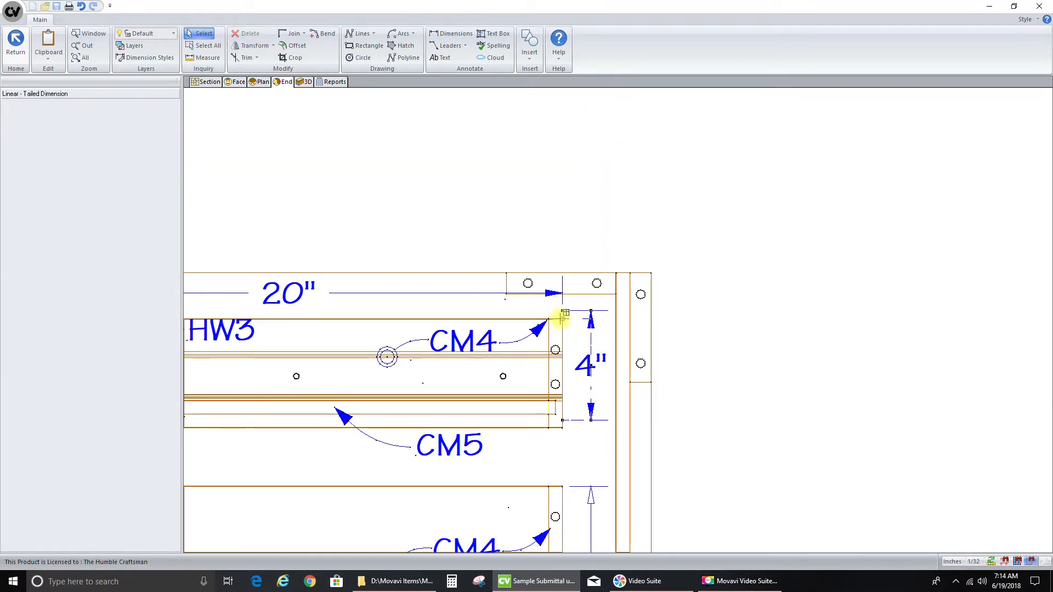
{"action": "left_click", "coordinate": [562, 318]}
{"action": "left_click", "coordinate": [563, 423]}
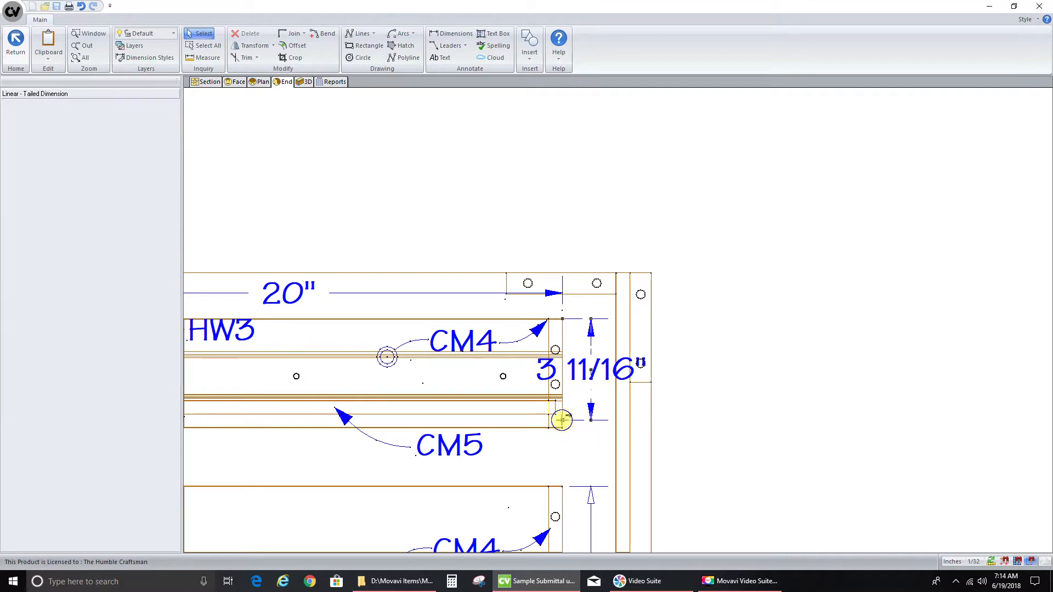
{"action": "left_click", "coordinate": [563, 428]}
Anchor the top drawer's depth dimension to the drawer box's upper rear and front corners, and leave CAD editing
{"action": "left_click", "coordinate": [513, 293]}
{"action": "left_click", "coordinate": [562, 311]}
{"action": "left_click", "coordinate": [563, 319]}
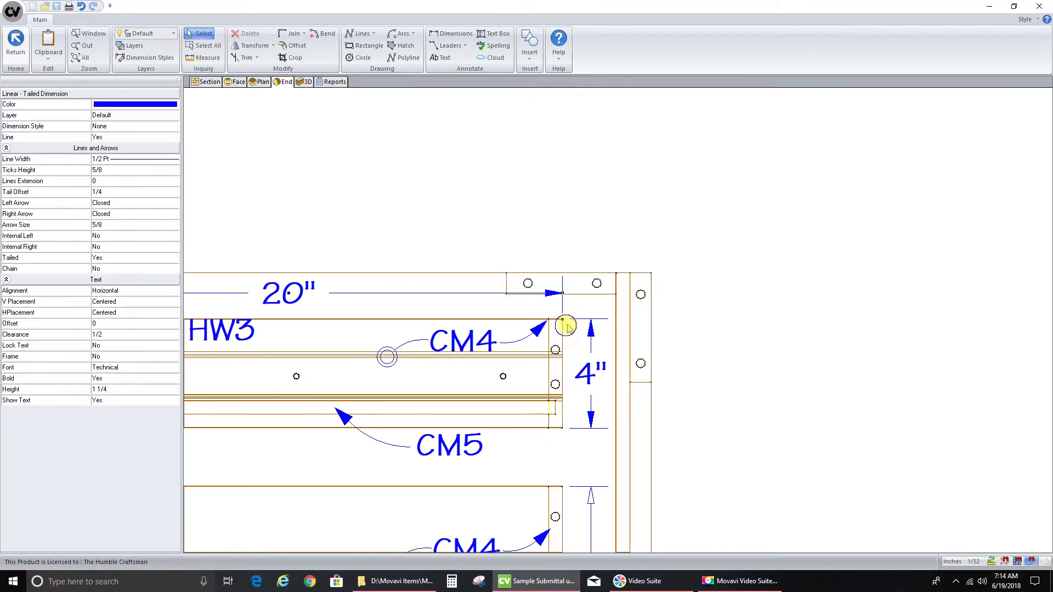
{"action": "middle_click", "coordinate": [299, 328]}
{"action": "left_click", "coordinate": [336, 304]}
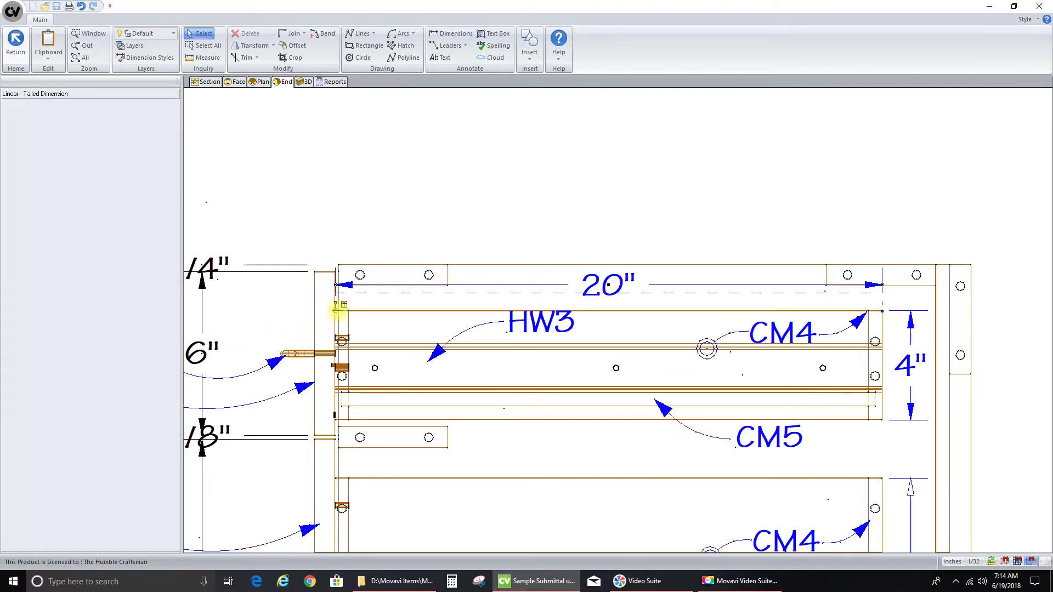
{"action": "left_click", "coordinate": [335, 311]}
{"action": "left_click", "coordinate": [382, 190]}
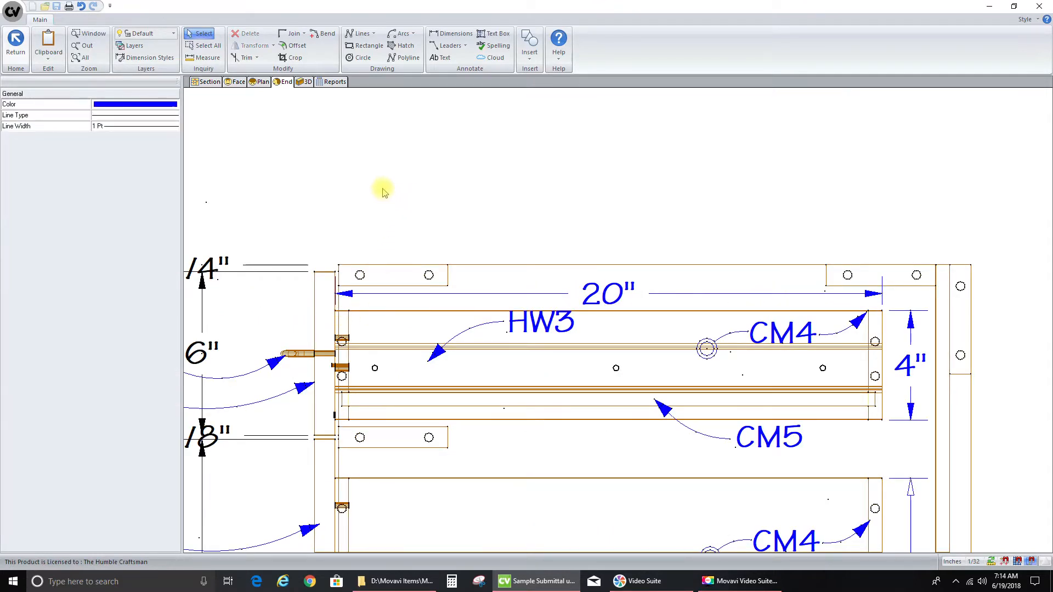
{"action": "scroll", "coordinate": [384, 187], "scroll_direction": "down", "scroll_amount": 2}
{"action": "scroll", "coordinate": [545, 202], "scroll_direction": "down", "scroll_amount": 3}
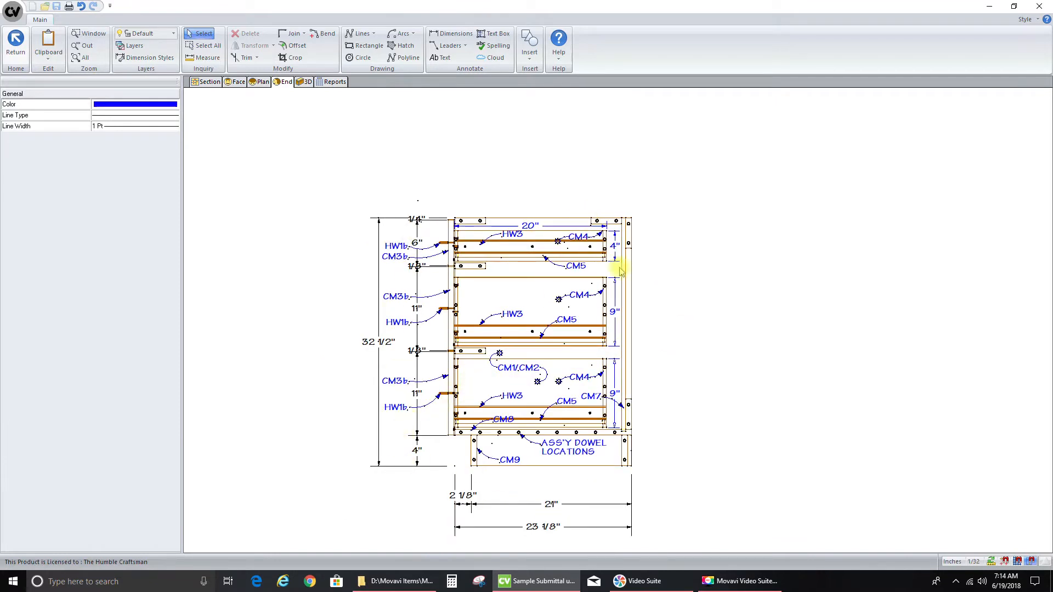
{"action": "middle_click_drag", "start_coordinate": [542, 312], "coordinate": [584, 271]}
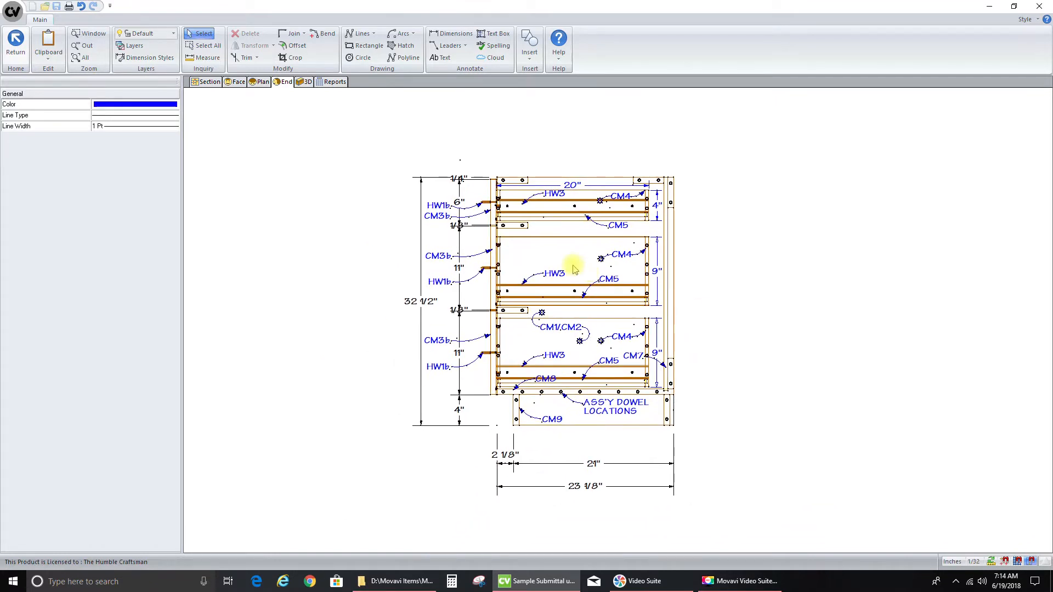
{"action": "left_click", "coordinate": [15, 43]}
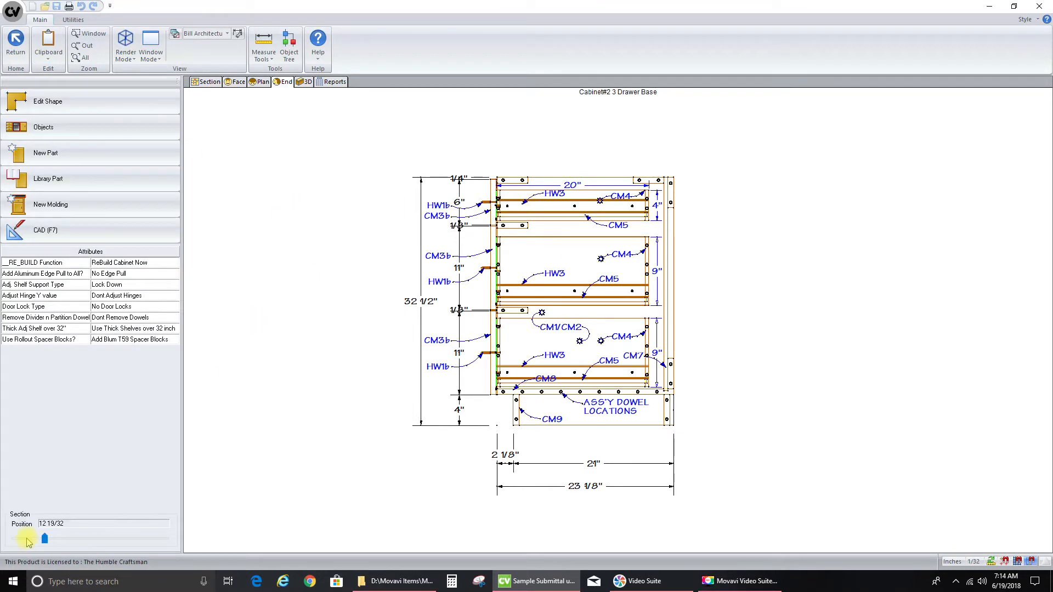
Send the 3 Drawer Base cabinet's end view to the drawings and return to the wall 2 elevation
{"action": "right_click", "coordinate": [335, 322]}
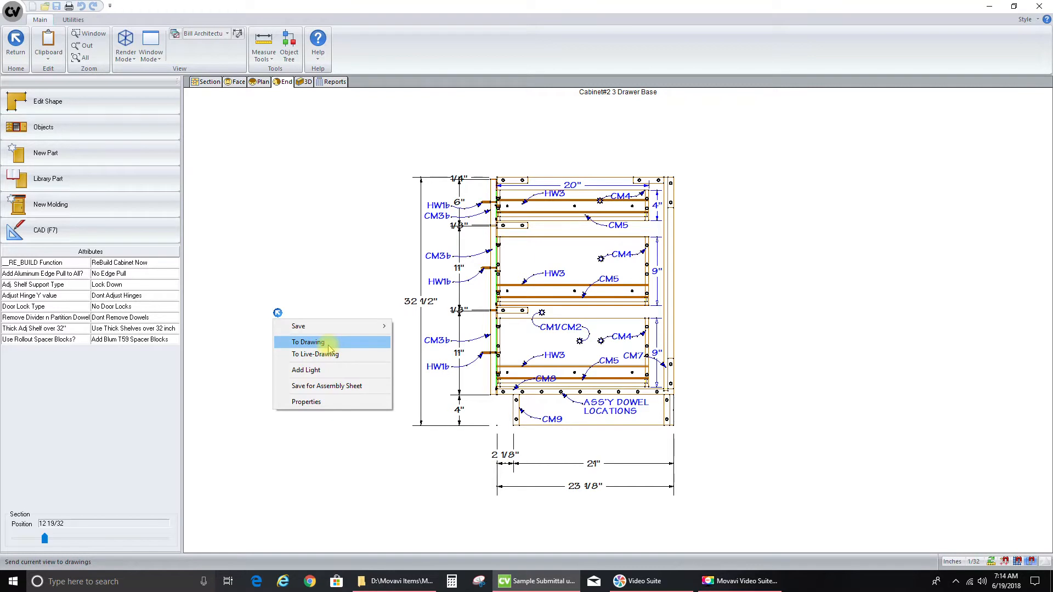
{"action": "left_click", "coordinate": [329, 344]}
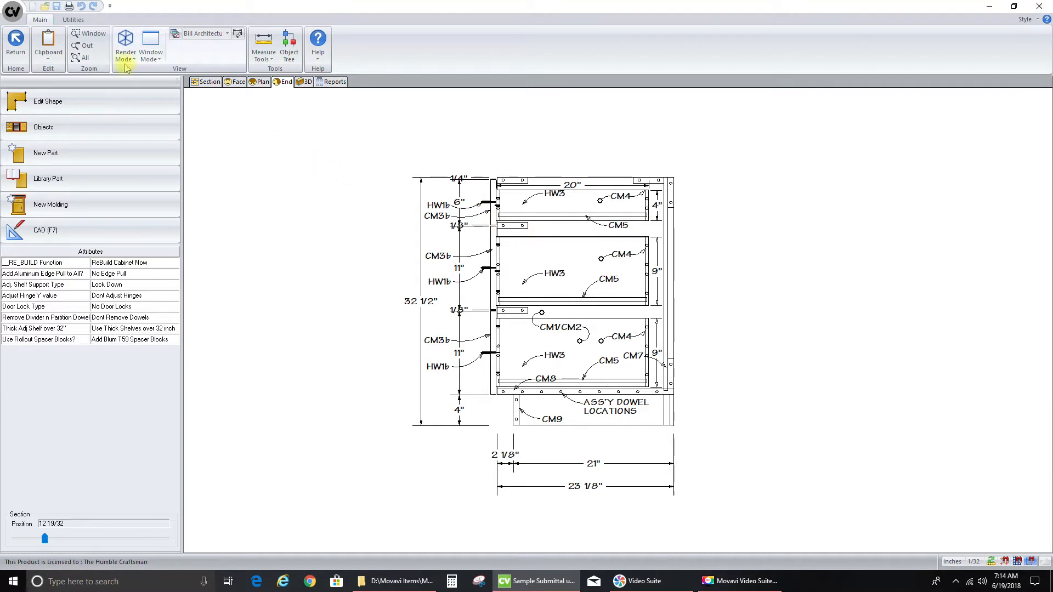
{"action": "left_click", "coordinate": [16, 41]}
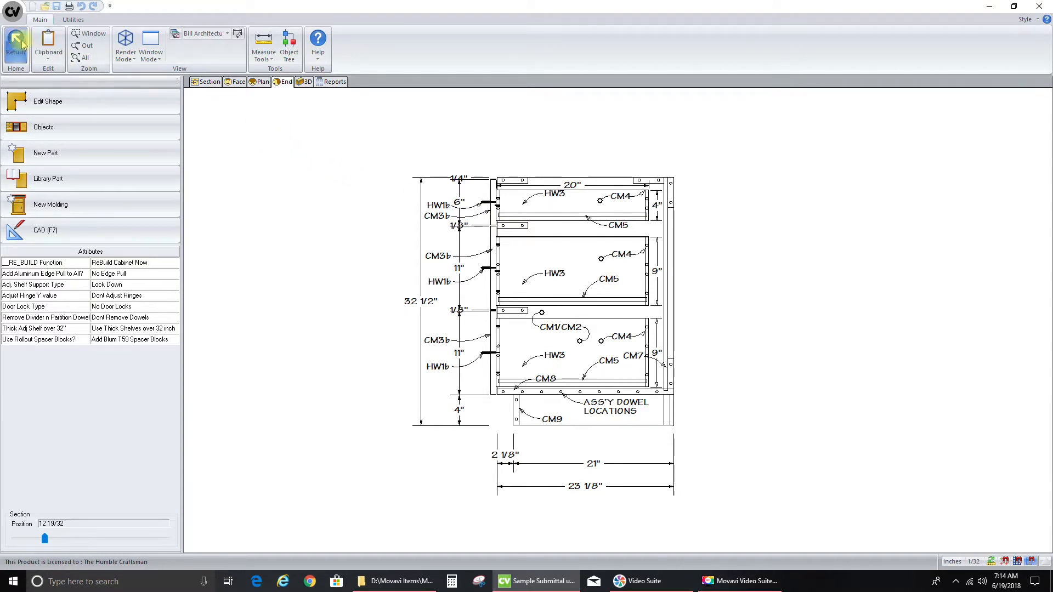
{"action": "left_click", "coordinate": [274, 188]}
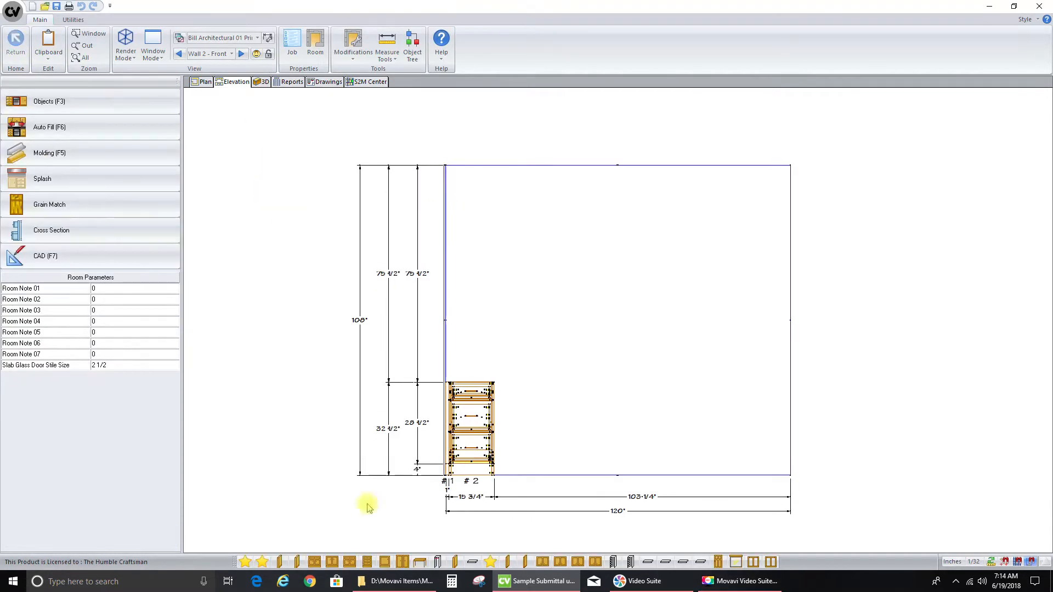
Set the finish end option of the 3 Drawer Base cabinet on wall 2 to Both
{"action": "left_click", "coordinate": [483, 421]}
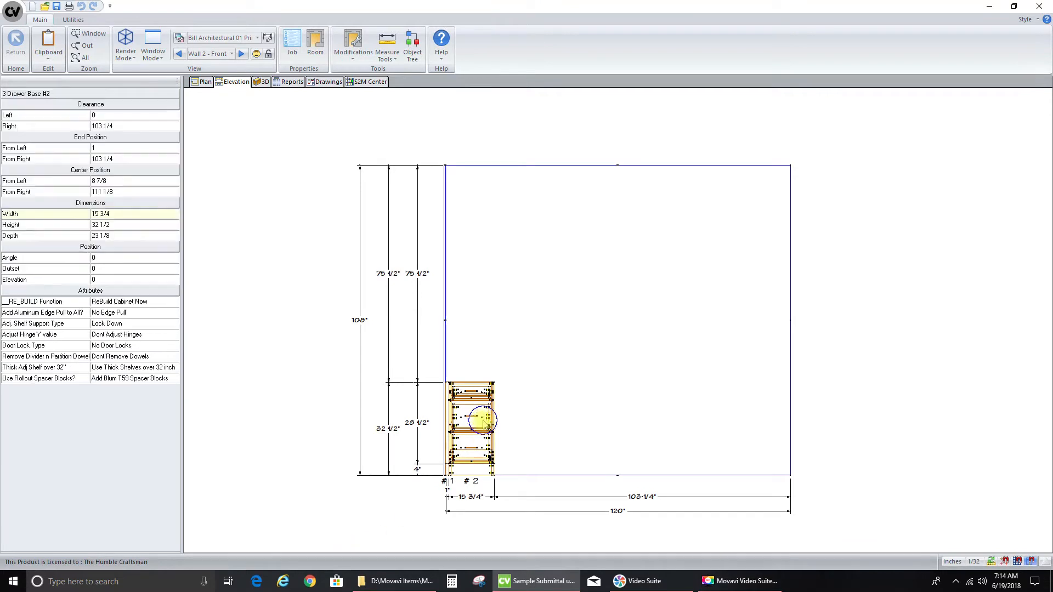
{"action": "right_click", "coordinate": [483, 422]}
{"action": "mouse_move", "coordinate": [485, 405]}
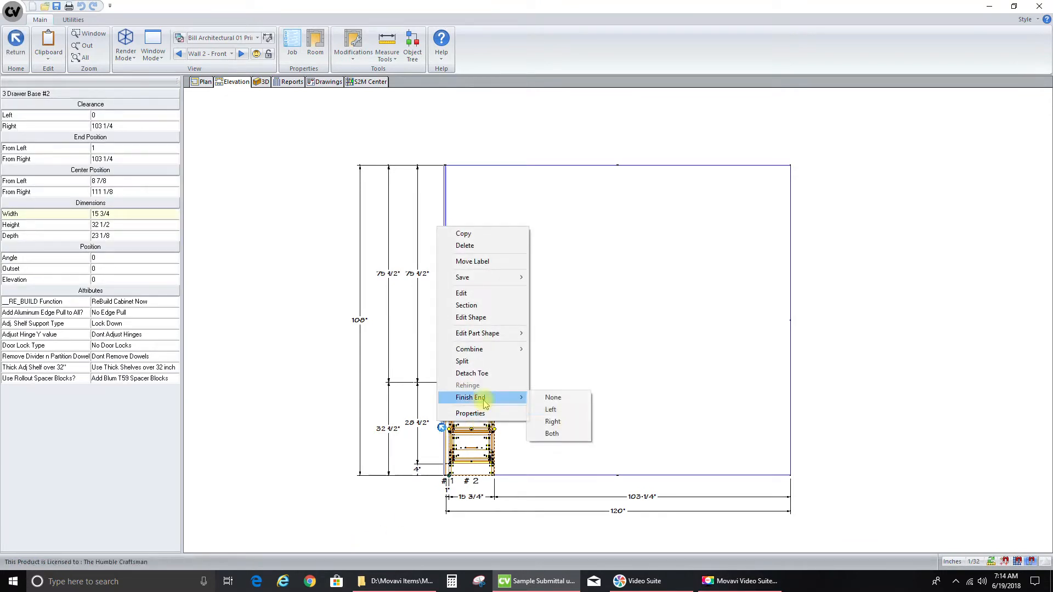
{"action": "left_click", "coordinate": [560, 433]}
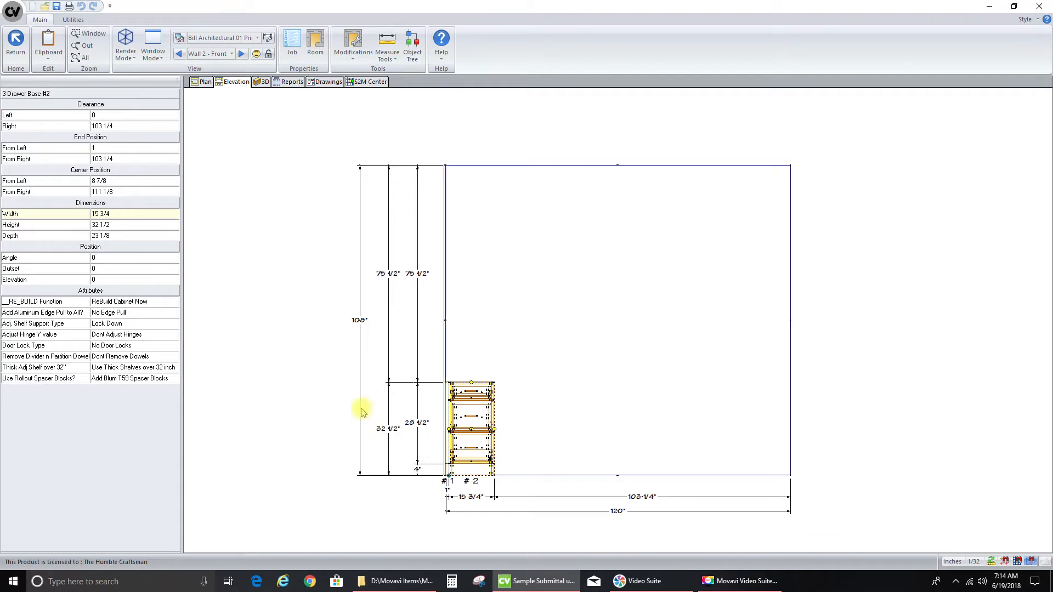
{"action": "left_click", "coordinate": [507, 430]}
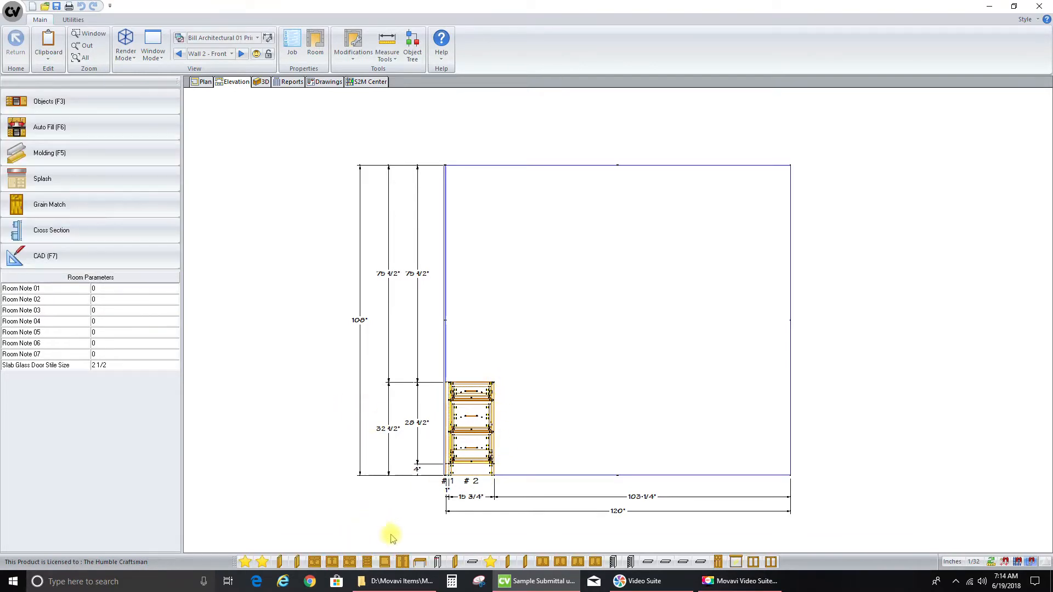
Place an ADA Sink Base-Suspended cabinet 30 inches wide against the 3 Drawer Base and open it for editing in its end view
{"action": "left_click", "coordinate": [384, 561]}
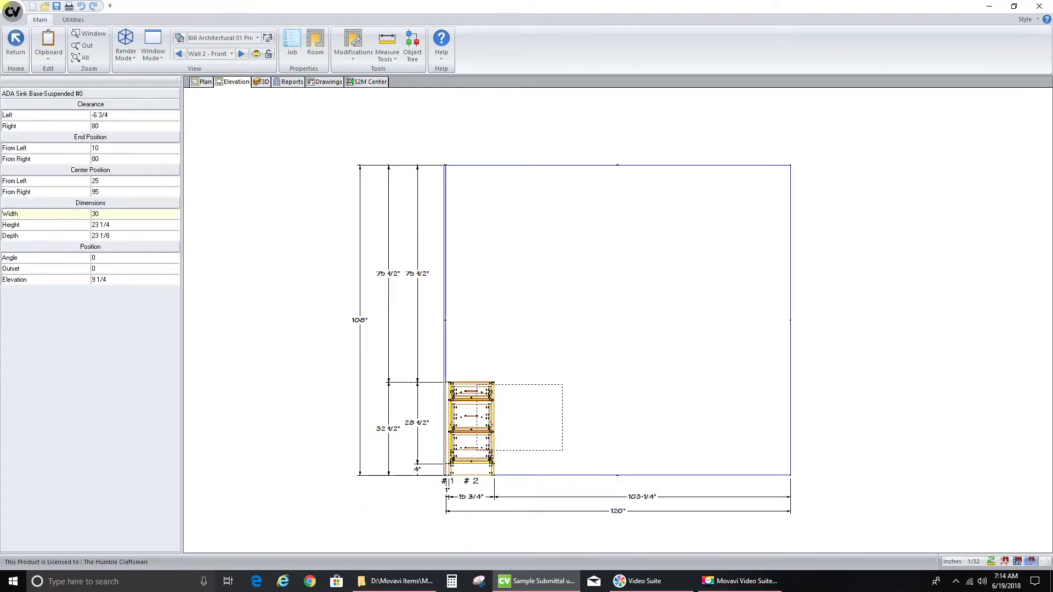
{"action": "left_click", "coordinate": [554, 412]}
{"action": "left_click", "coordinate": [538, 417]}
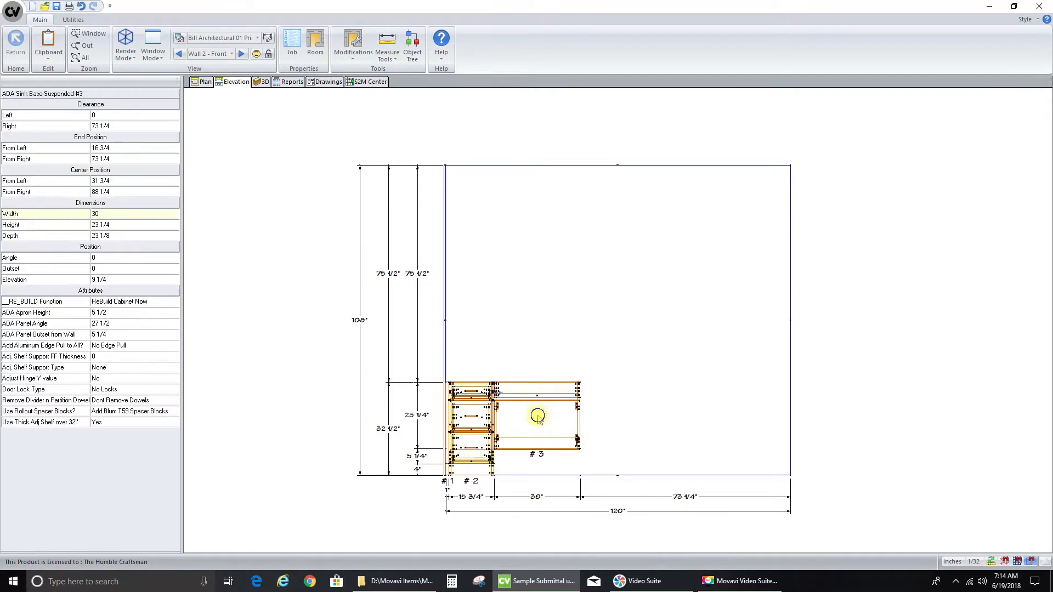
{"action": "double_click", "coordinate": [537, 415]}
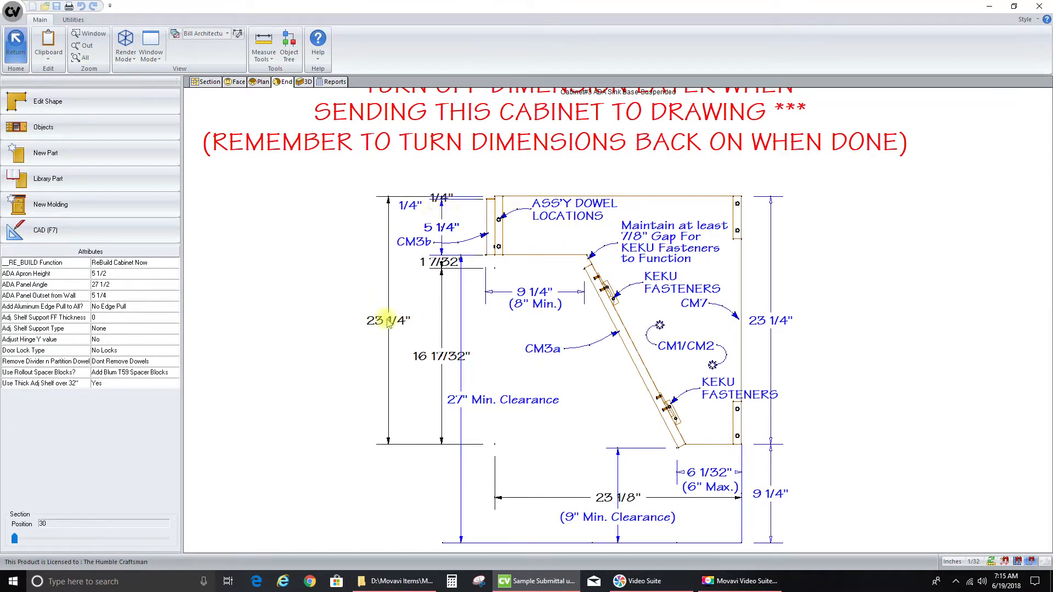
{"action": "scroll", "coordinate": [365, 344], "scroll_direction": "down", "scroll_amount": 1}
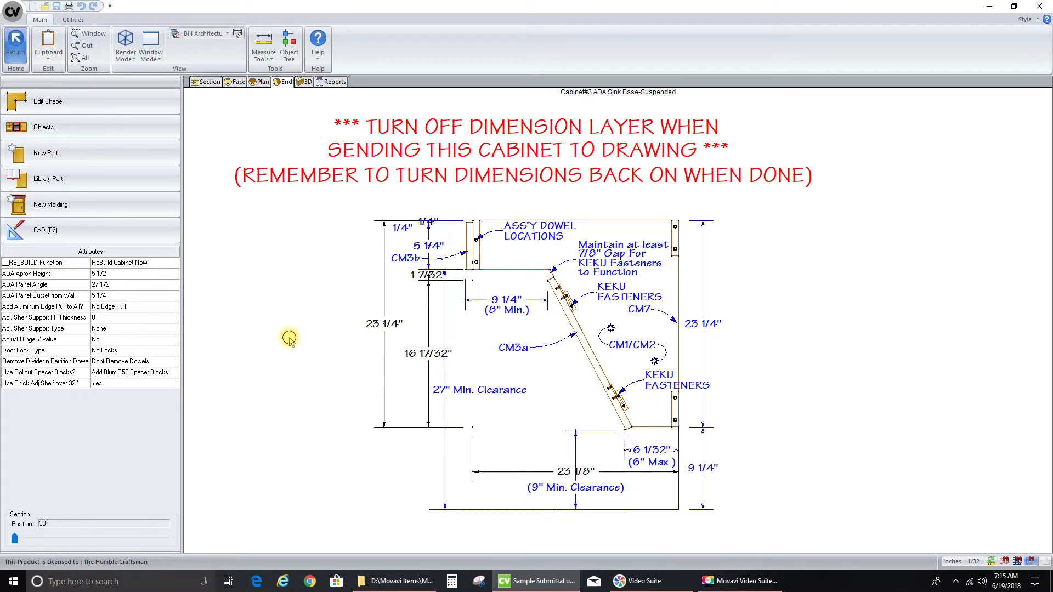
Turn off the Dimensions layer in the ADA sink base's end view properties
{"action": "right_click", "coordinate": [231, 338]}
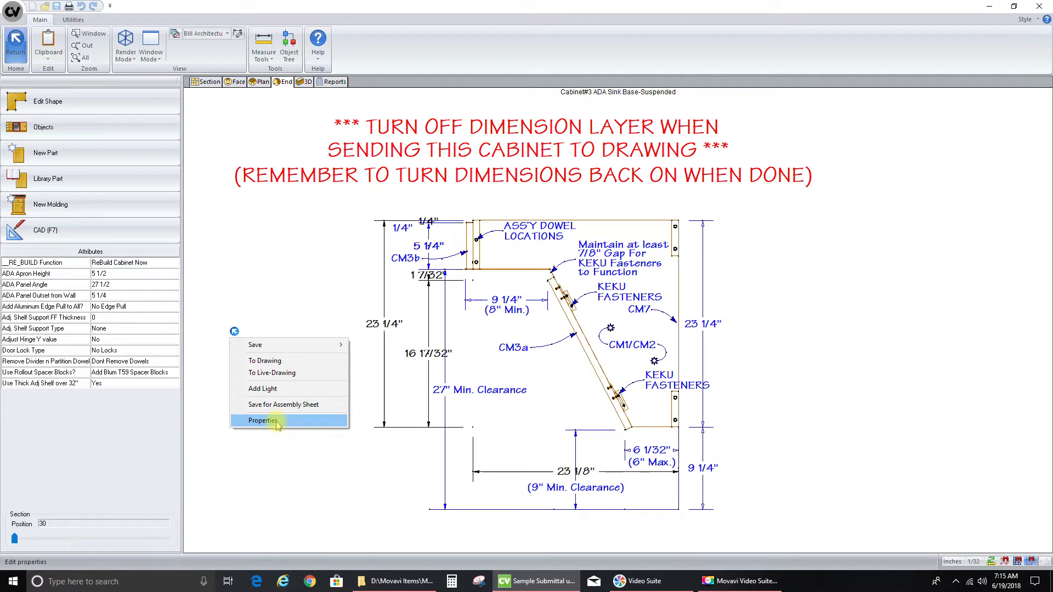
{"action": "left_click", "coordinate": [263, 421]}
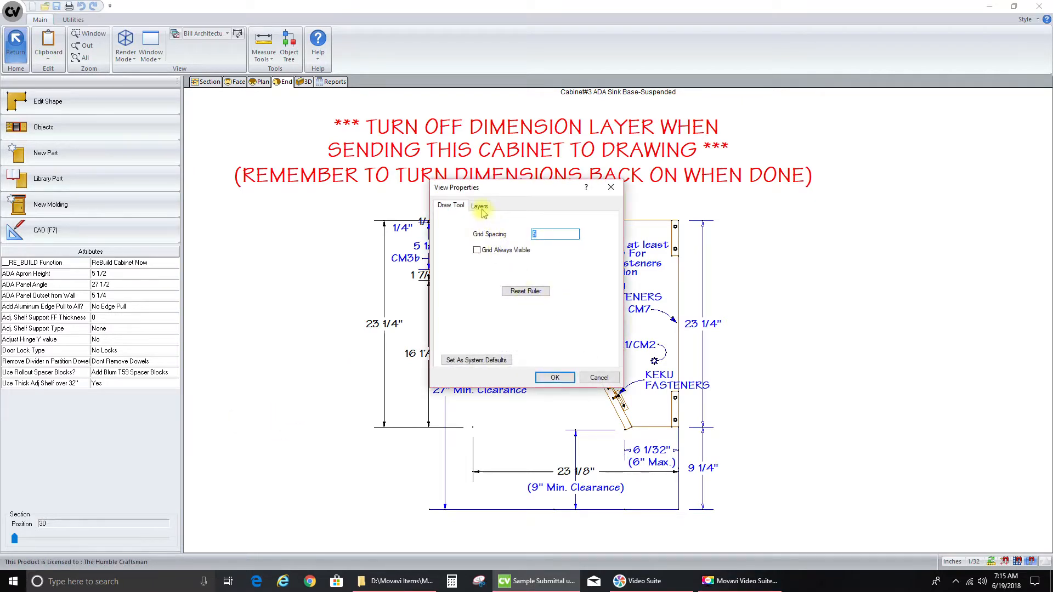
{"action": "left_click", "coordinate": [480, 207]}
{"action": "scroll", "coordinate": [455, 307], "scroll_direction": "down", "scroll_amount": 5}
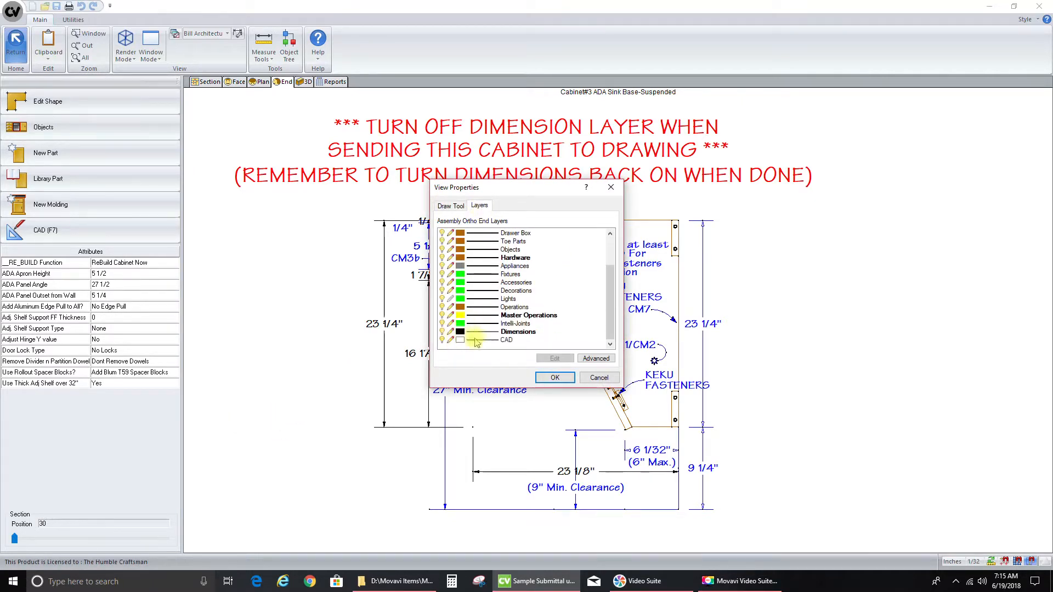
{"action": "left_click", "coordinate": [442, 332]}
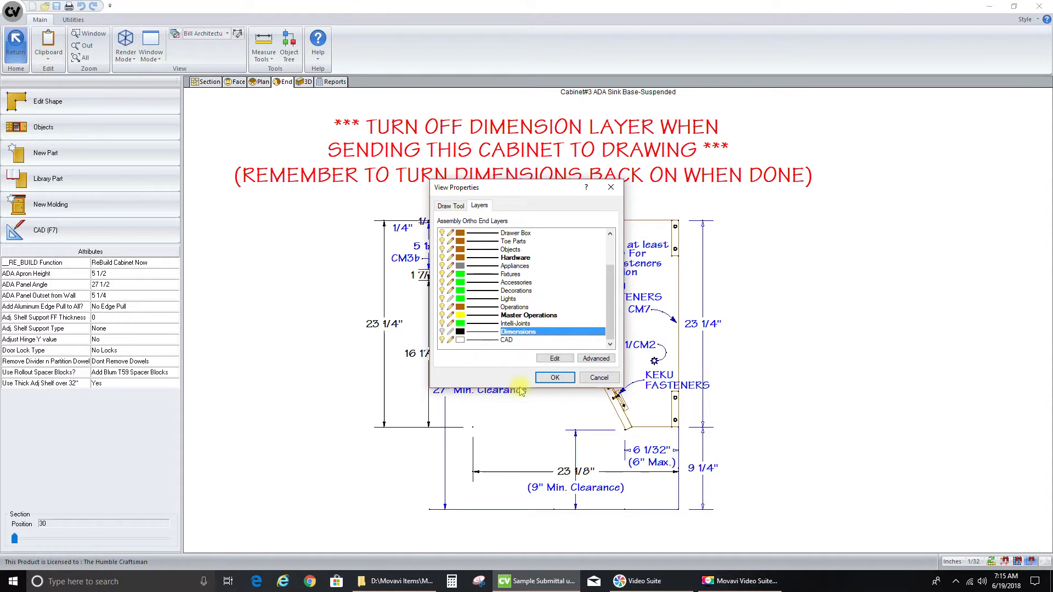
{"action": "left_click", "coordinate": [554, 378]}
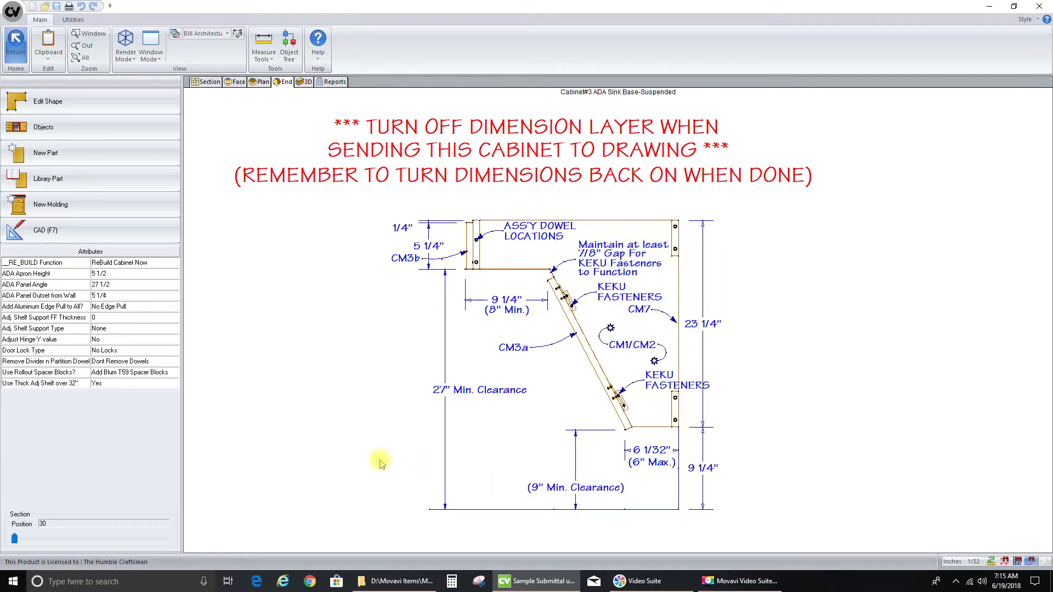
Set the section position to 24 and send the ADA sink base's end view to the drawings
{"action": "left_click", "coordinate": [30, 543]}
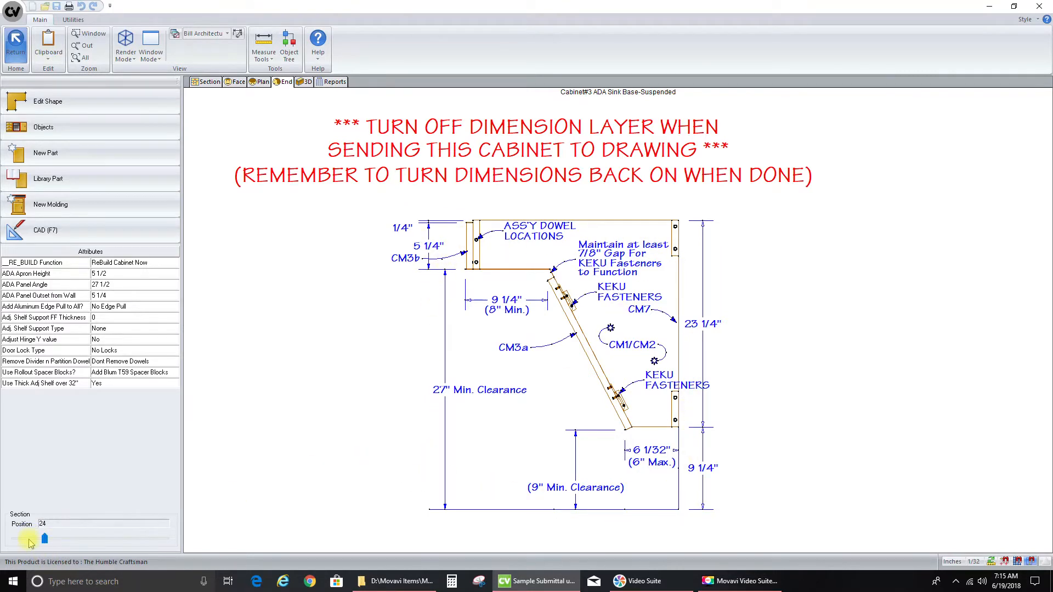
{"action": "right_click", "coordinate": [305, 326]}
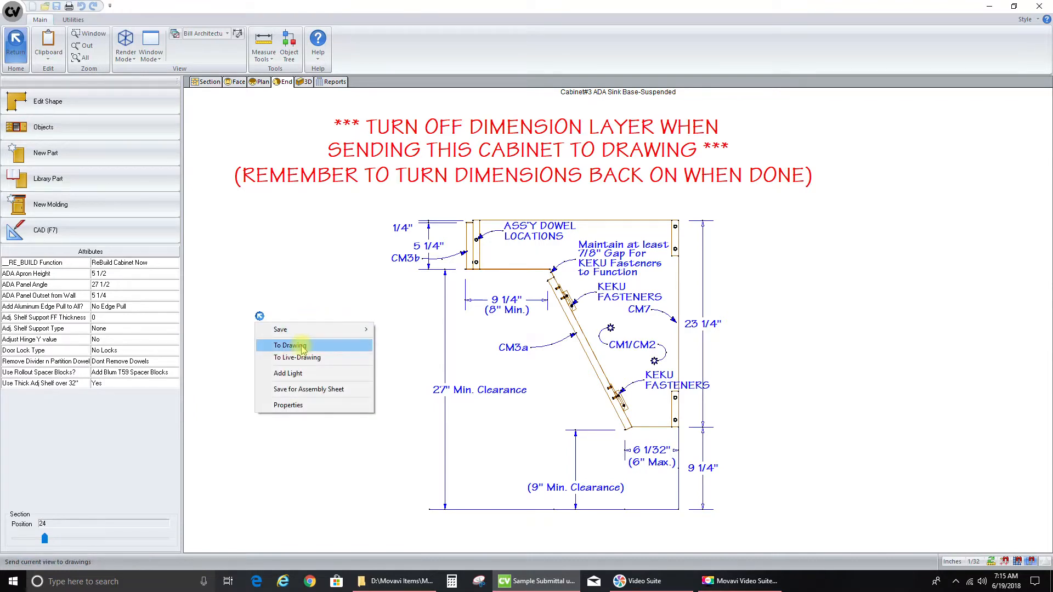
{"action": "left_click", "coordinate": [302, 347]}
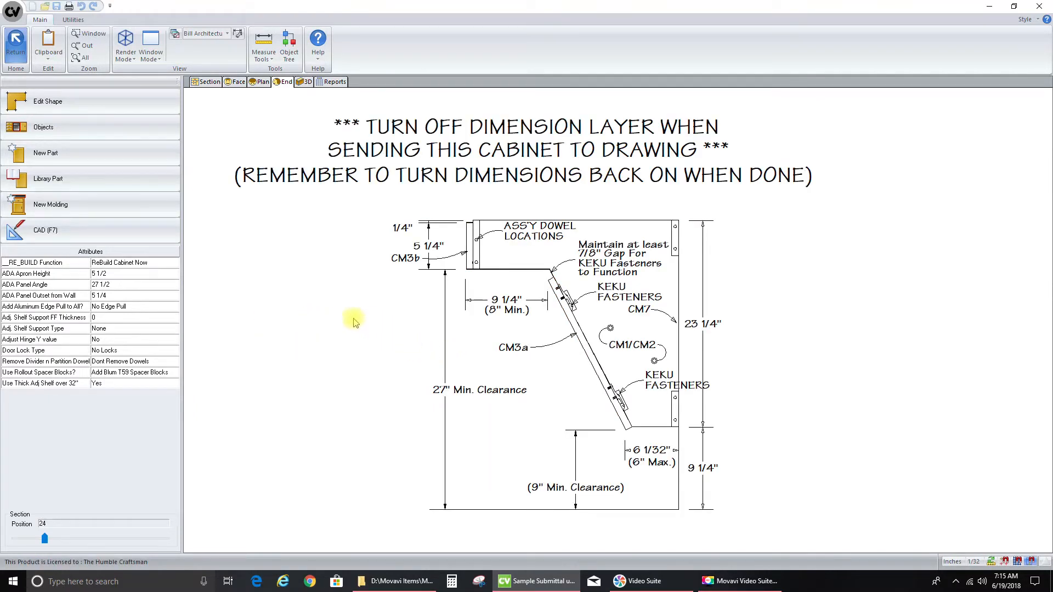
Turn the Dimensions layer back on in the ADA sink base's end view properties and return to the wall 2 elevation
{"action": "right_click", "coordinate": [299, 335]}
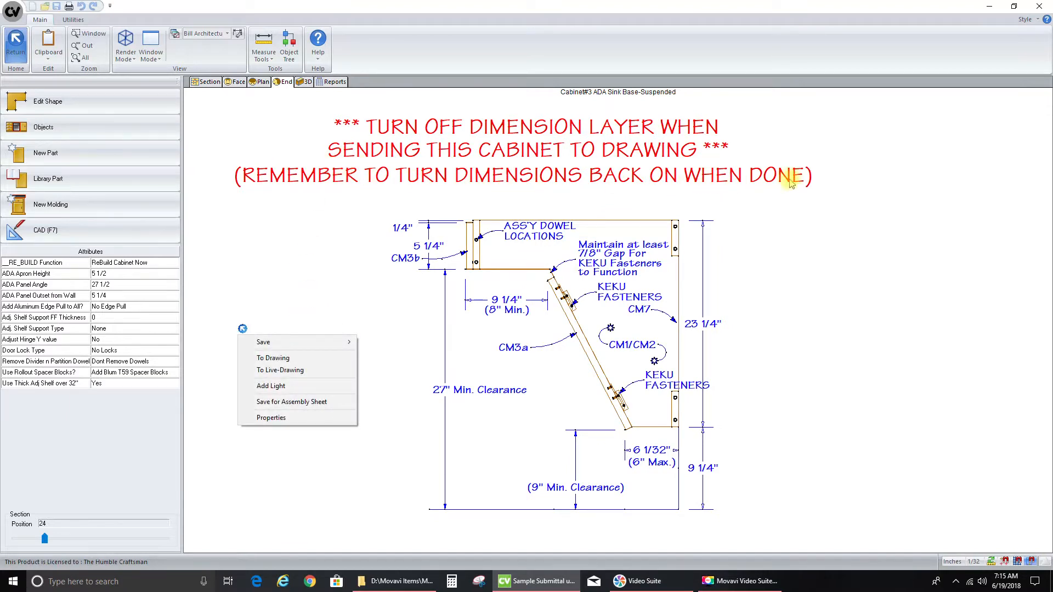
{"action": "left_click", "coordinate": [279, 418]}
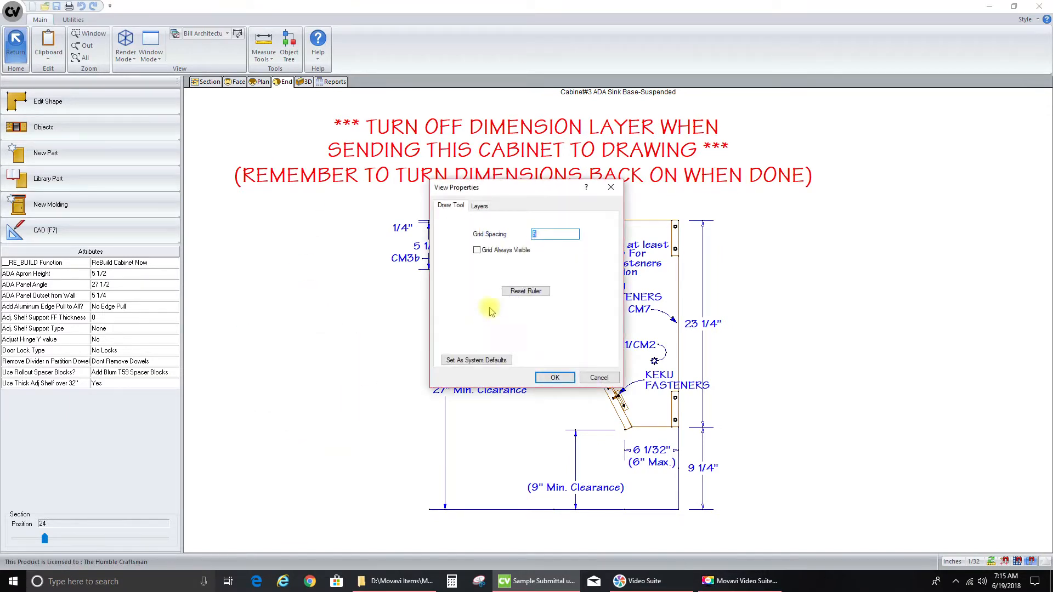
{"action": "left_click", "coordinate": [480, 206]}
{"action": "scroll", "coordinate": [445, 329], "scroll_direction": "down", "scroll_amount": 3}
{"action": "left_click", "coordinate": [445, 332]}
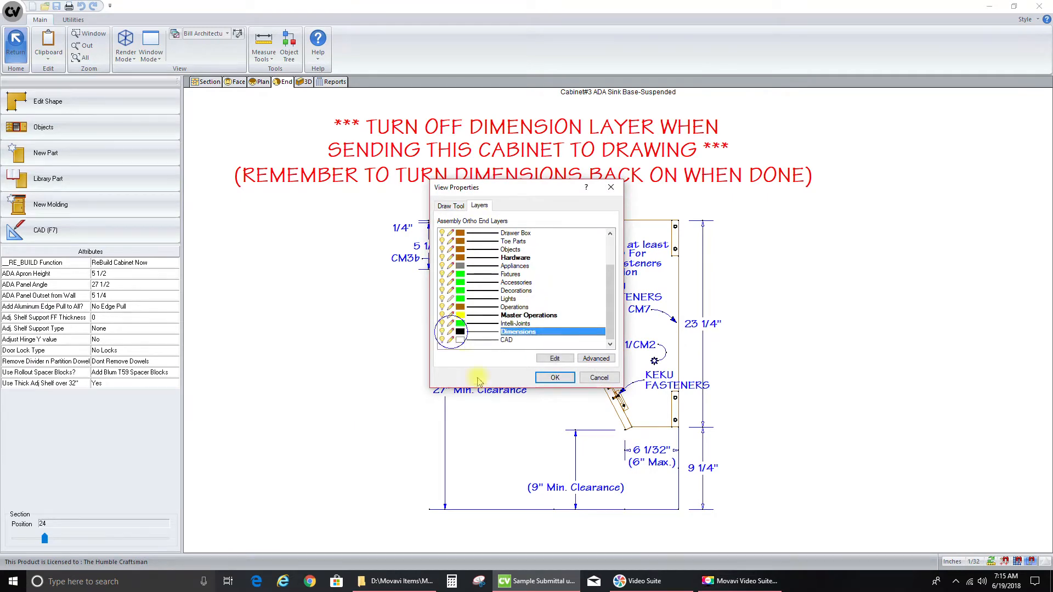
{"action": "left_click", "coordinate": [554, 378]}
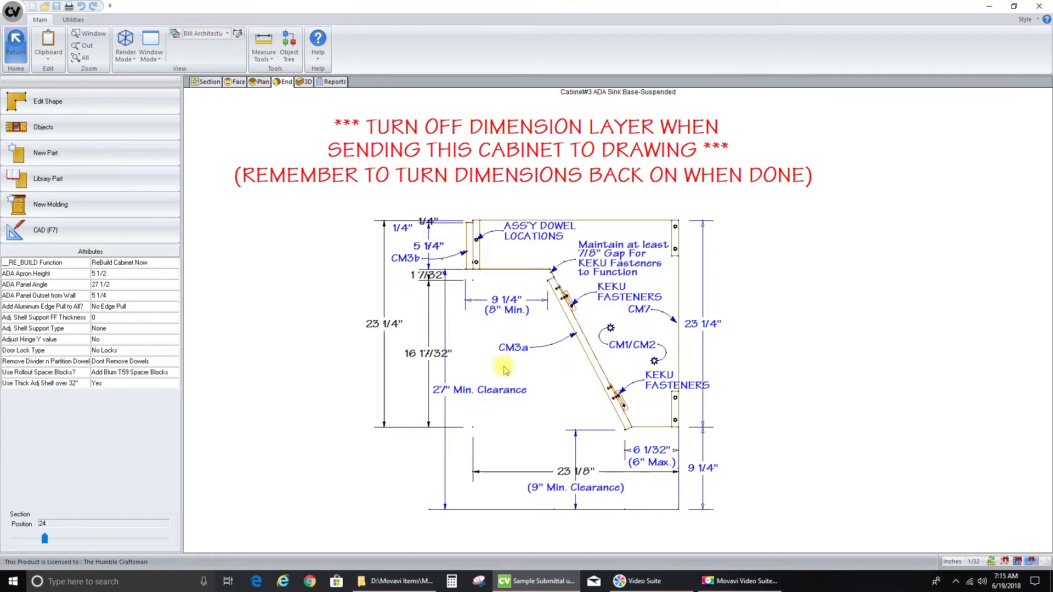
{"action": "left_click", "coordinate": [15, 45]}
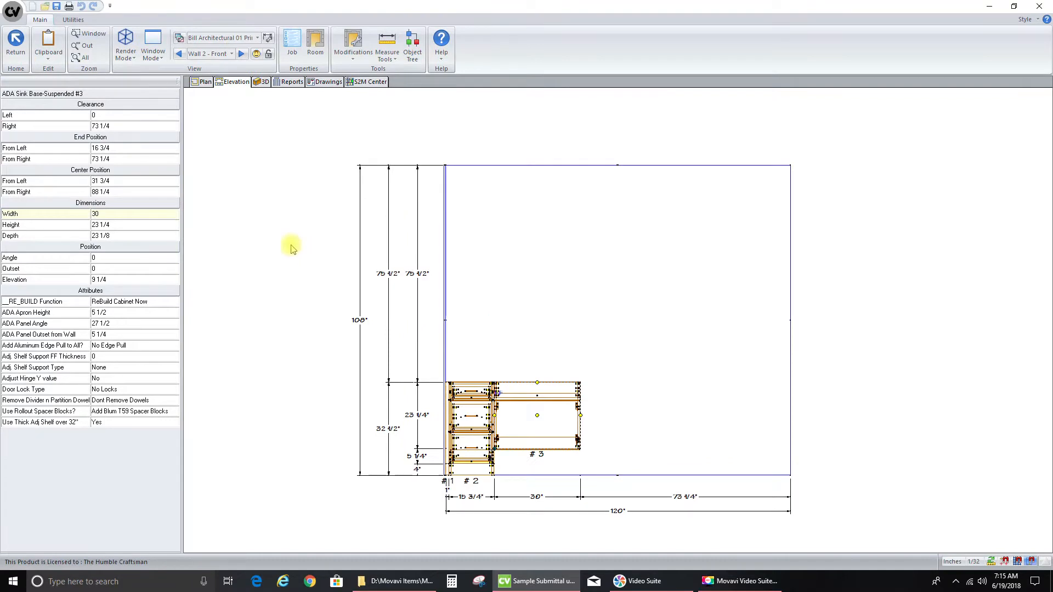
Set the finish end option of the ADA Sink Base-Suspended cabinet to Right
{"action": "left_click", "coordinate": [543, 425]}
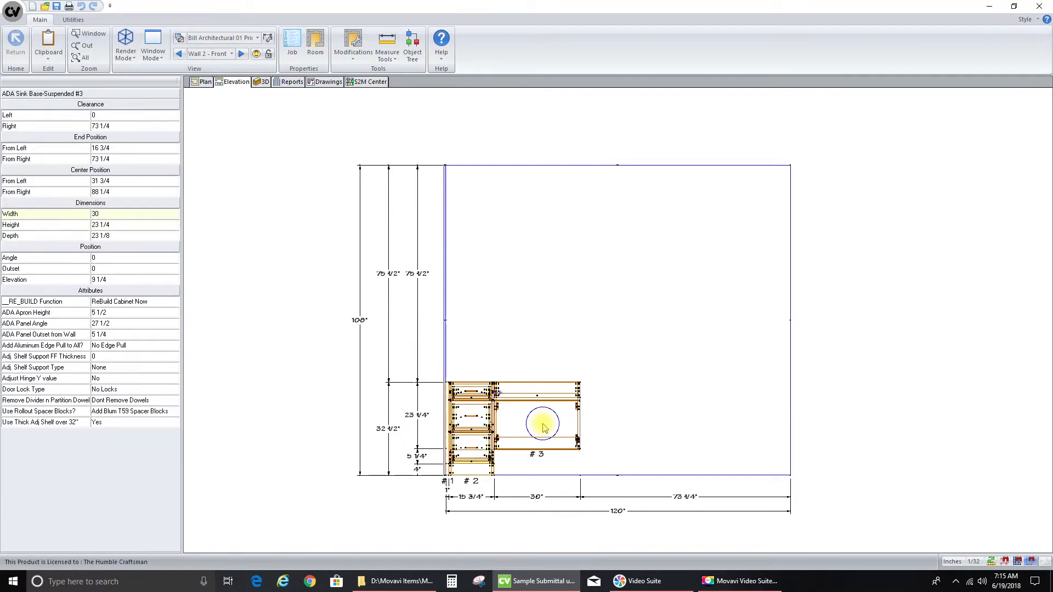
{"action": "right_click", "coordinate": [544, 426]}
{"action": "mouse_move", "coordinate": [550, 408]}
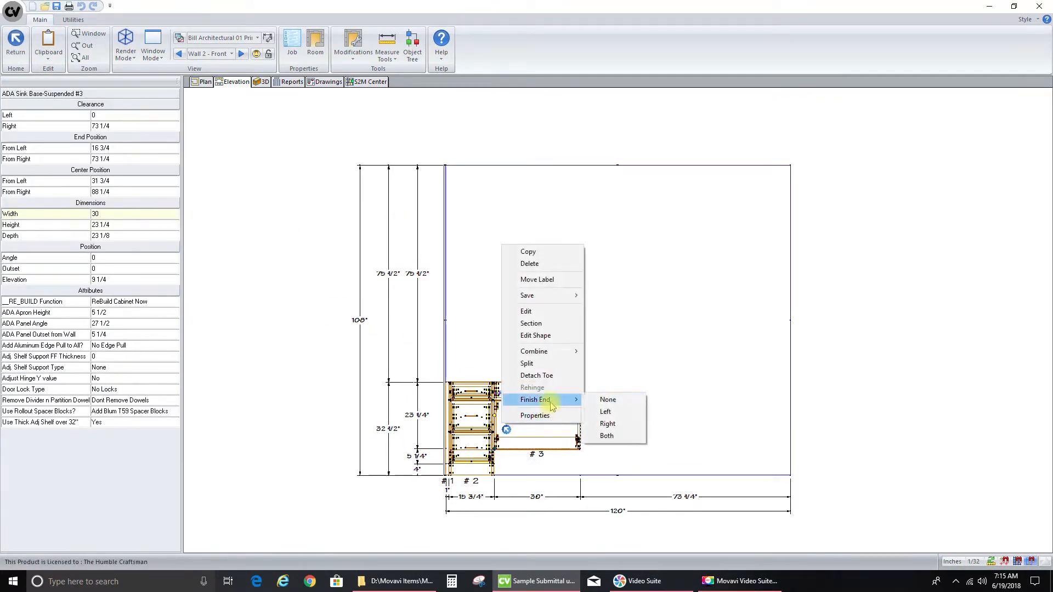
{"action": "left_click", "coordinate": [612, 423]}
{"action": "left_click", "coordinate": [307, 334]}
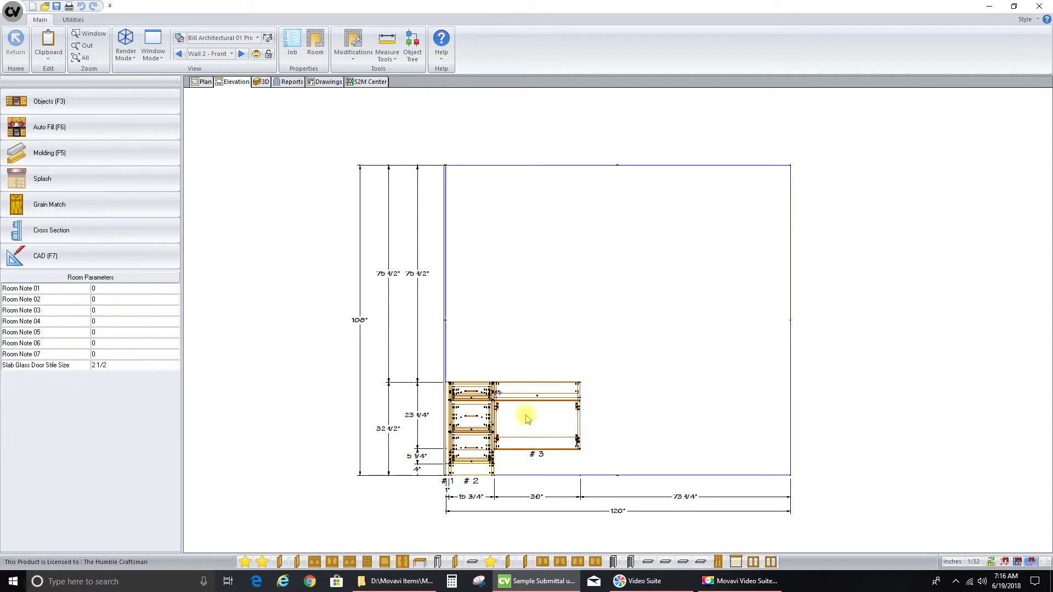
Place a 30-inch-wide Counter Brackets unit against the ADA sink base's right side and select it
{"action": "left_click", "coordinate": [419, 561]}
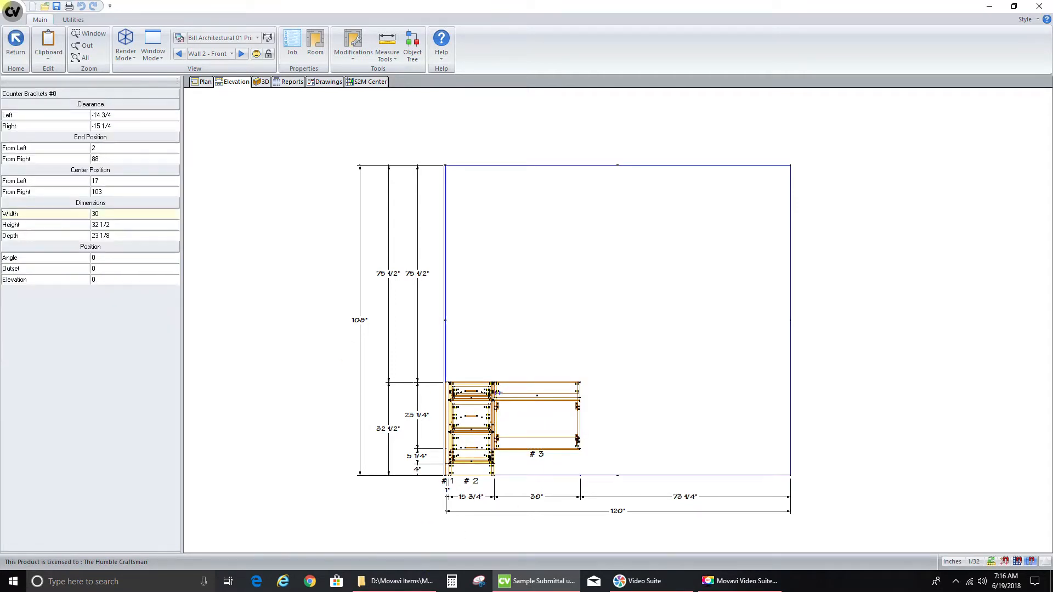
{"action": "left_click", "coordinate": [659, 457]}
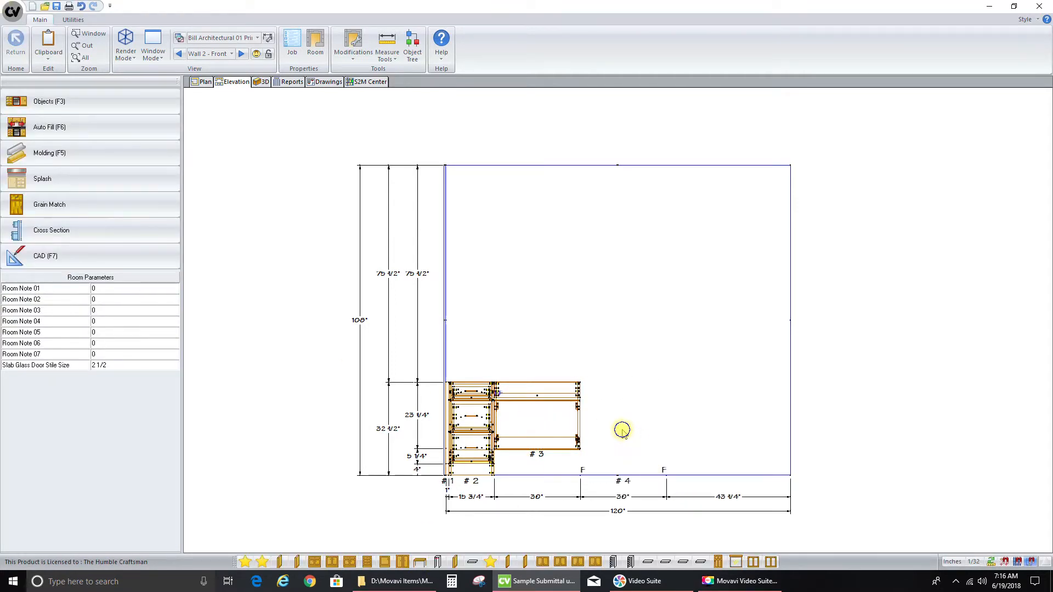
{"action": "left_click", "coordinate": [621, 431]}
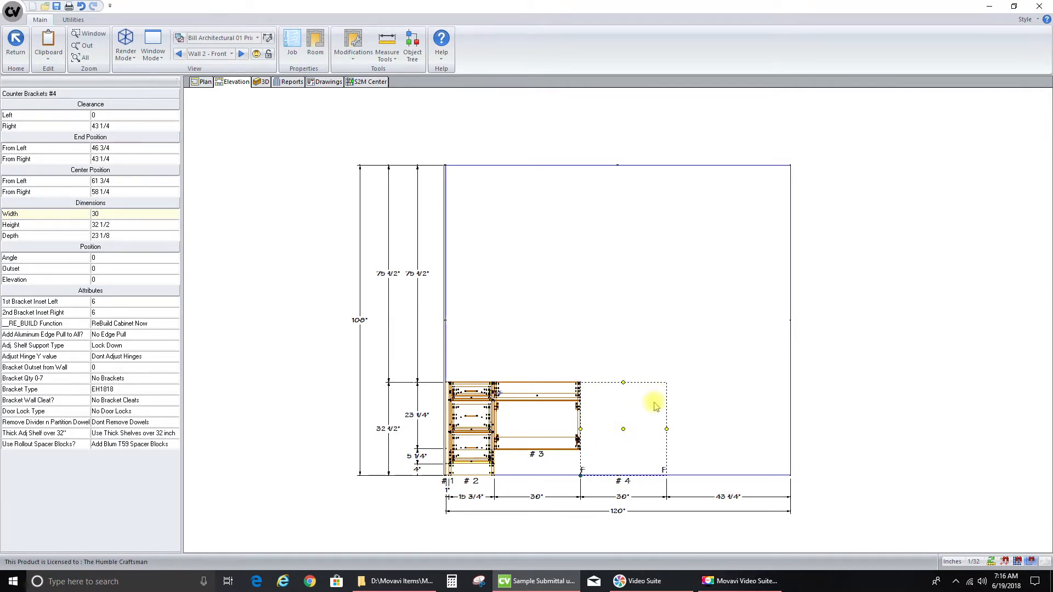
Set the Counter Brackets unit's bracket type to EH1818FM and its quantity to 1 Bracket
{"action": "left_click", "coordinate": [177, 393]}
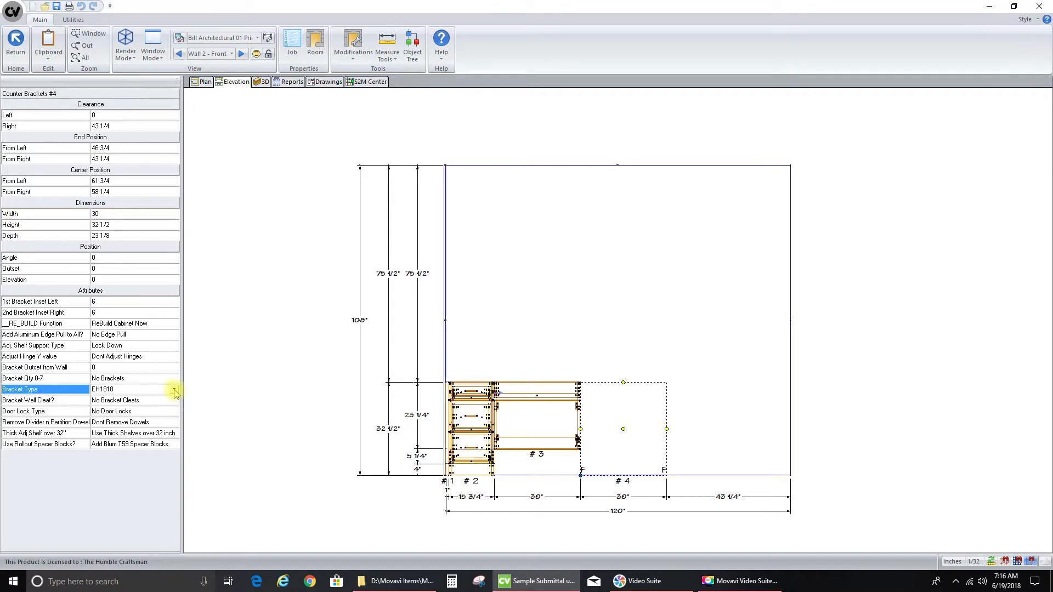
{"action": "left_click", "coordinate": [174, 392]}
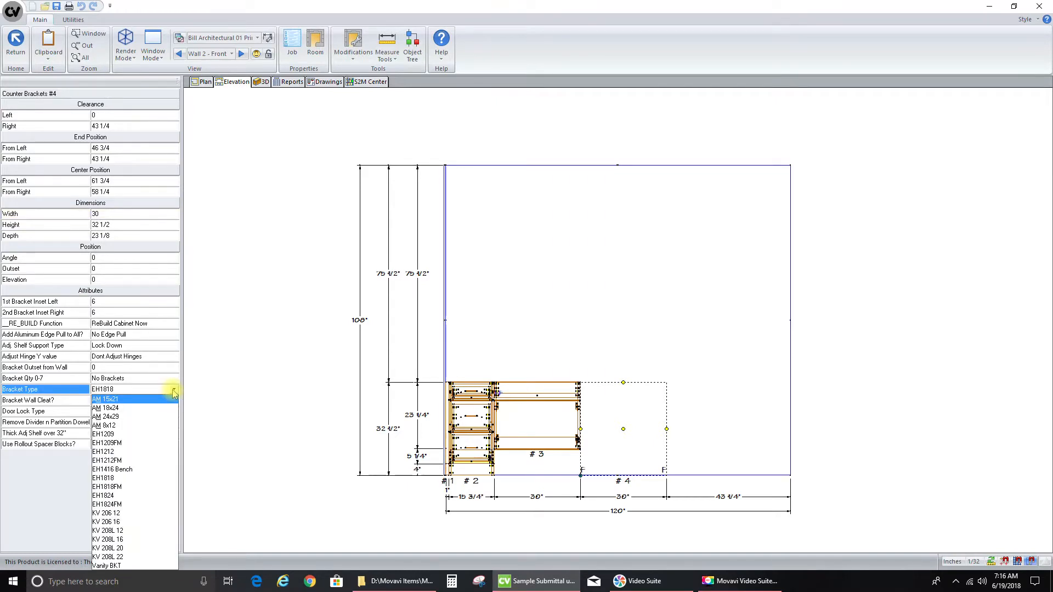
{"action": "left_click", "coordinate": [126, 487]}
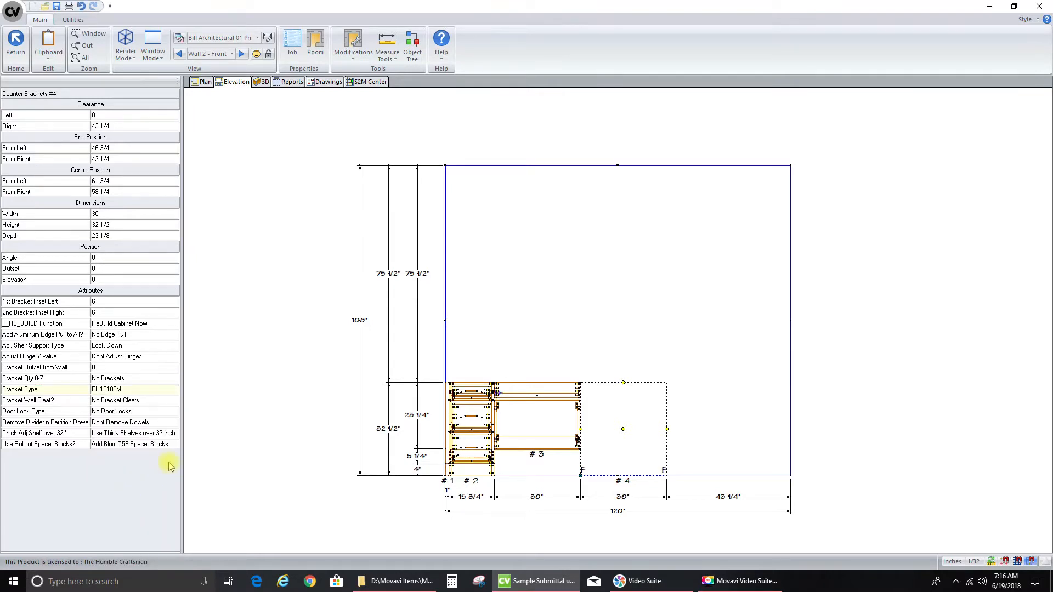
{"action": "left_click", "coordinate": [174, 378]}
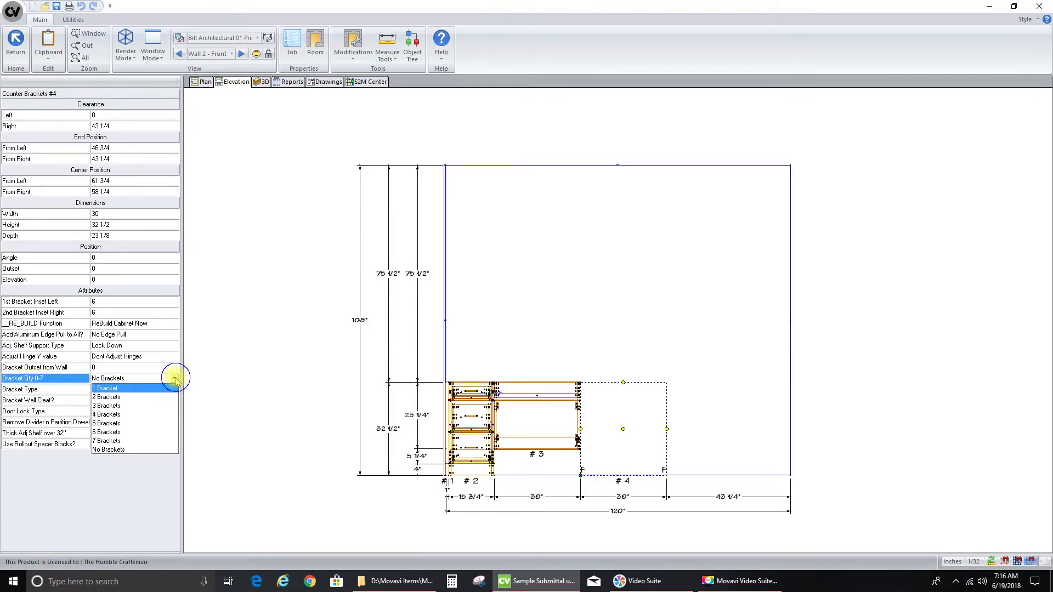
{"action": "left_click", "coordinate": [120, 389]}
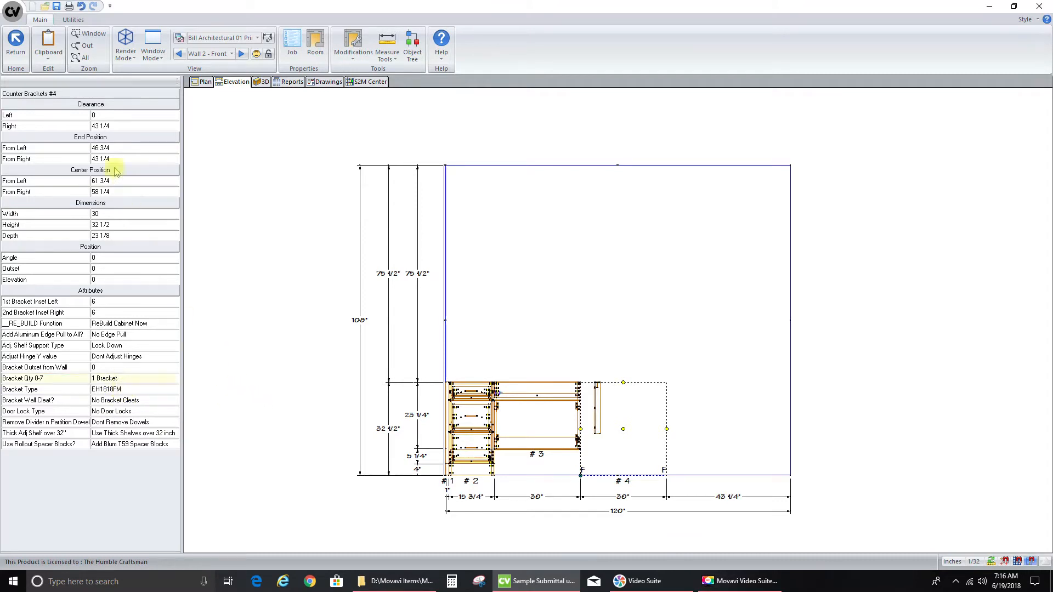
Set the Counter Brackets unit's 1st Bracket Inset Left to 24 and deselect the unit
{"action": "left_click", "coordinate": [115, 299]}
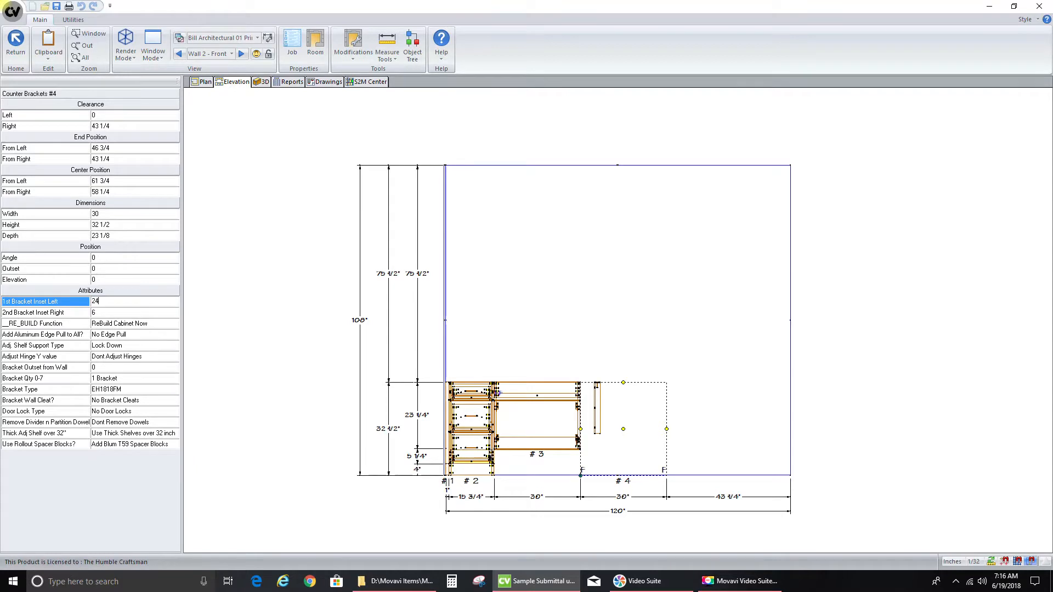
{"action": "key", "text": "Return"}
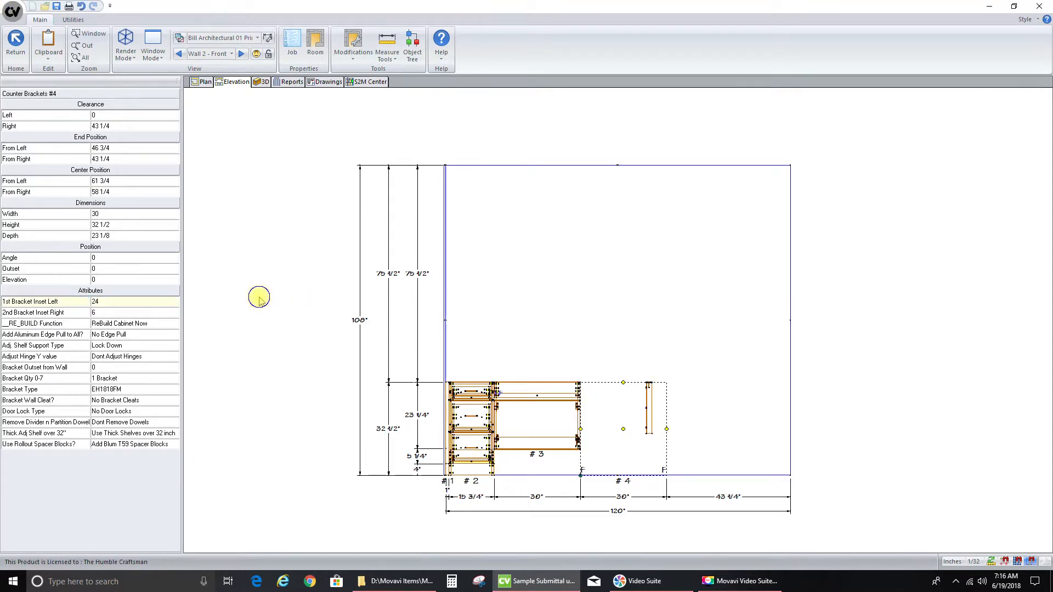
{"action": "left_click", "coordinate": [259, 298]}
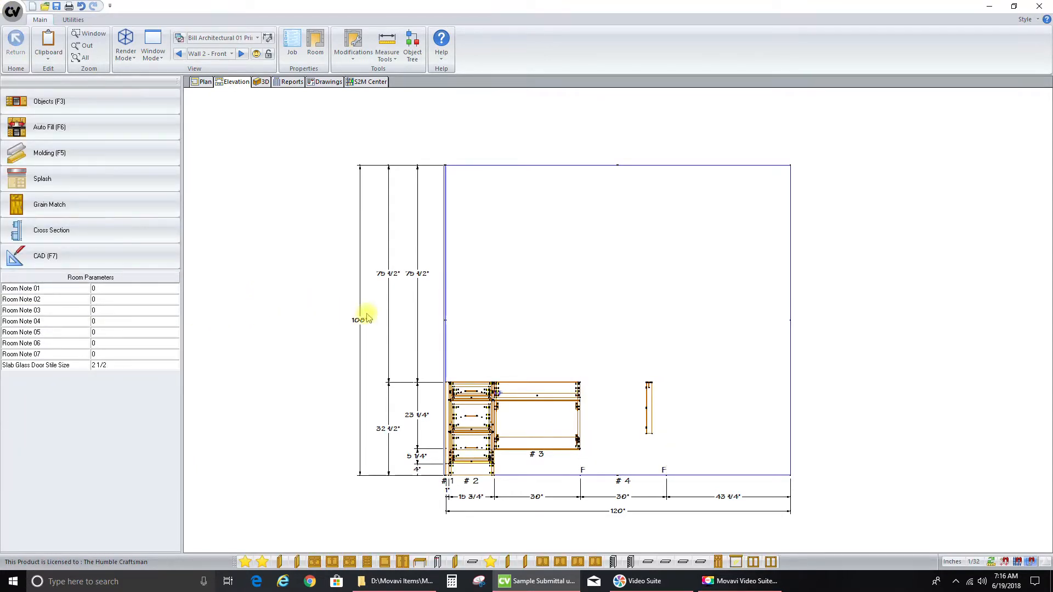
In the Counter Brackets' end view, move the CT Supports note with its leader so the arrow points at the bracket's vertical leg
{"action": "double_click", "coordinate": [616, 417]}
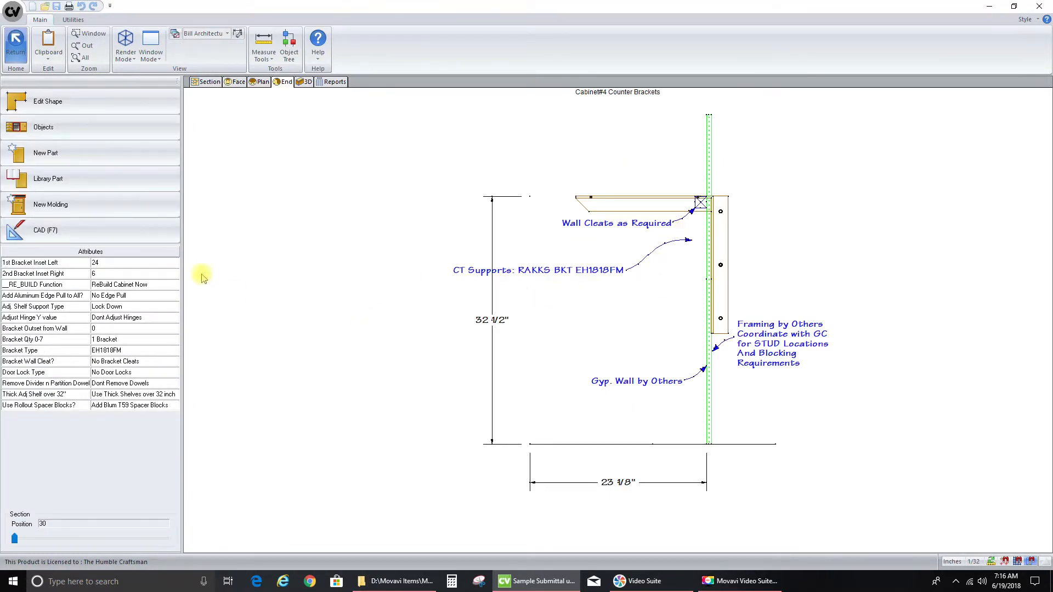
{"action": "left_click", "coordinate": [134, 223]}
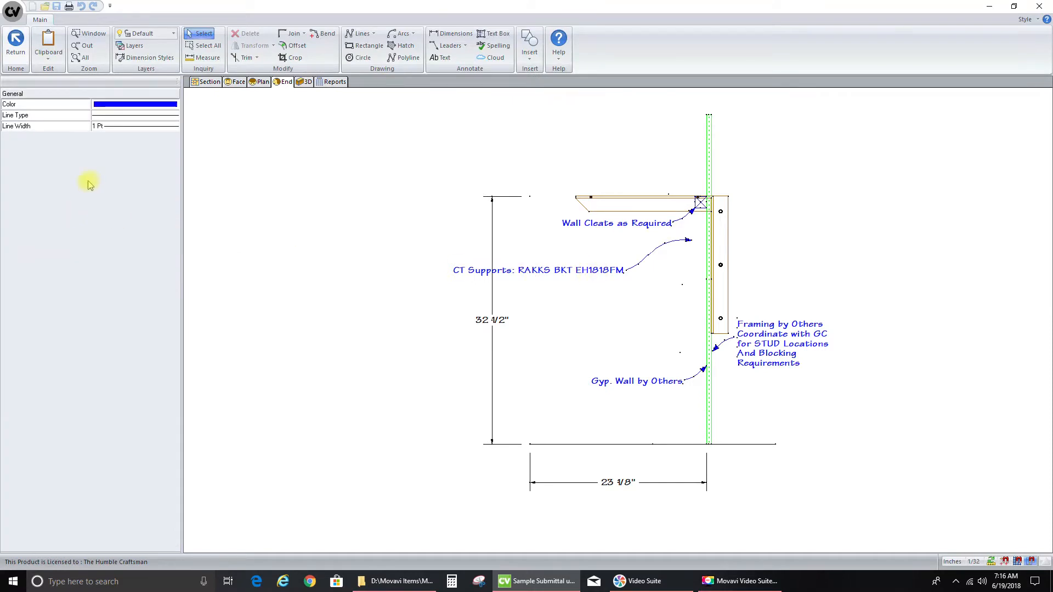
{"action": "left_click", "coordinate": [591, 271]}
{"action": "left_click", "coordinate": [604, 276]}
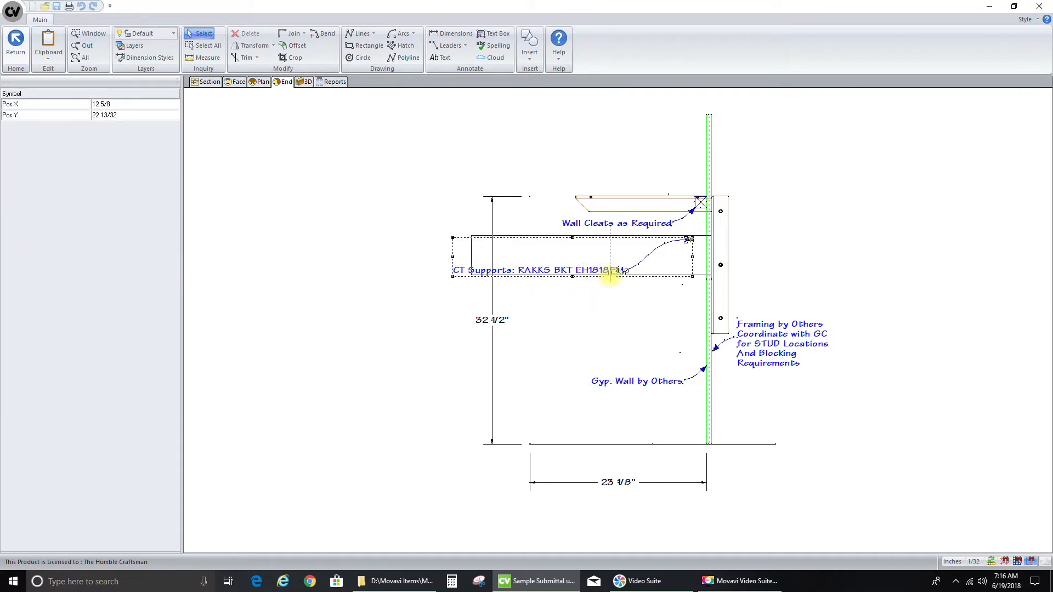
{"action": "left_click_drag", "start_coordinate": [610, 275], "coordinate": [625, 274]}
{"action": "left_click", "coordinate": [790, 256]}
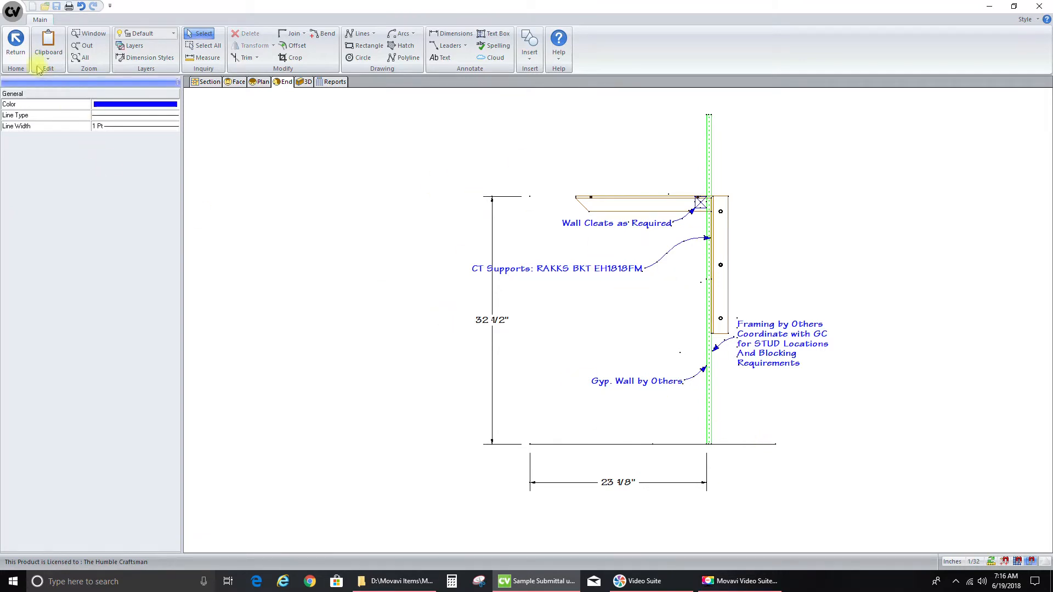
Leave CAD editing and send the Counter Brackets' end view to the drawings
{"action": "left_click", "coordinate": [16, 43]}
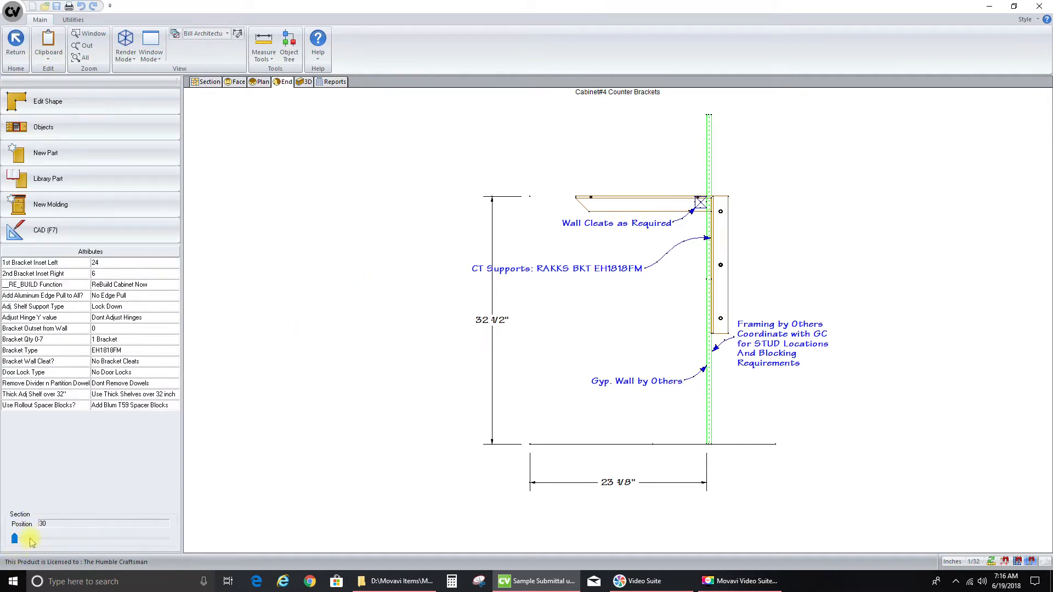
{"action": "right_click", "coordinate": [297, 301]}
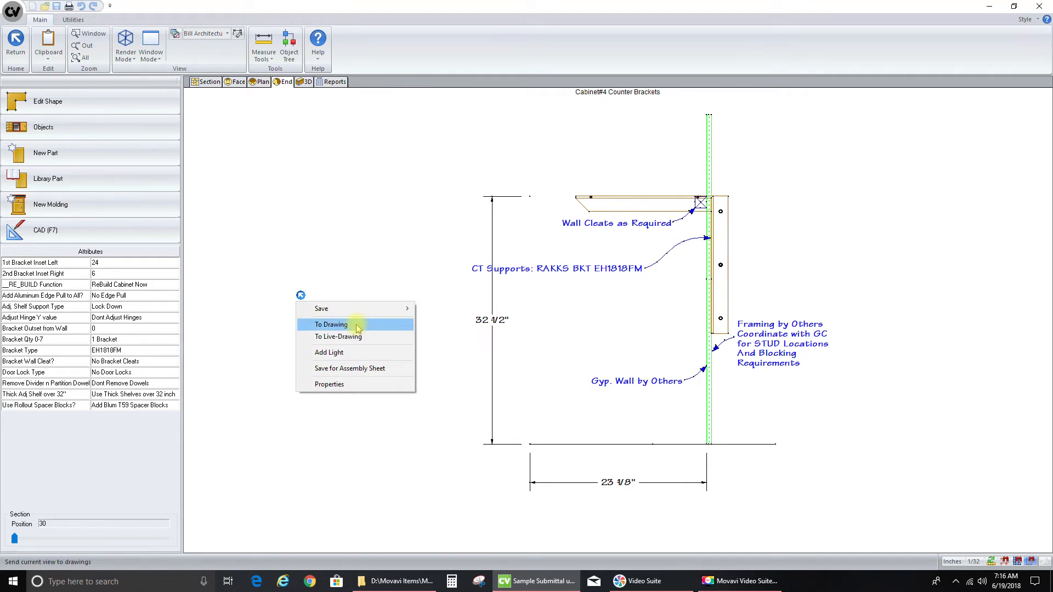
{"action": "left_click", "coordinate": [357, 327]}
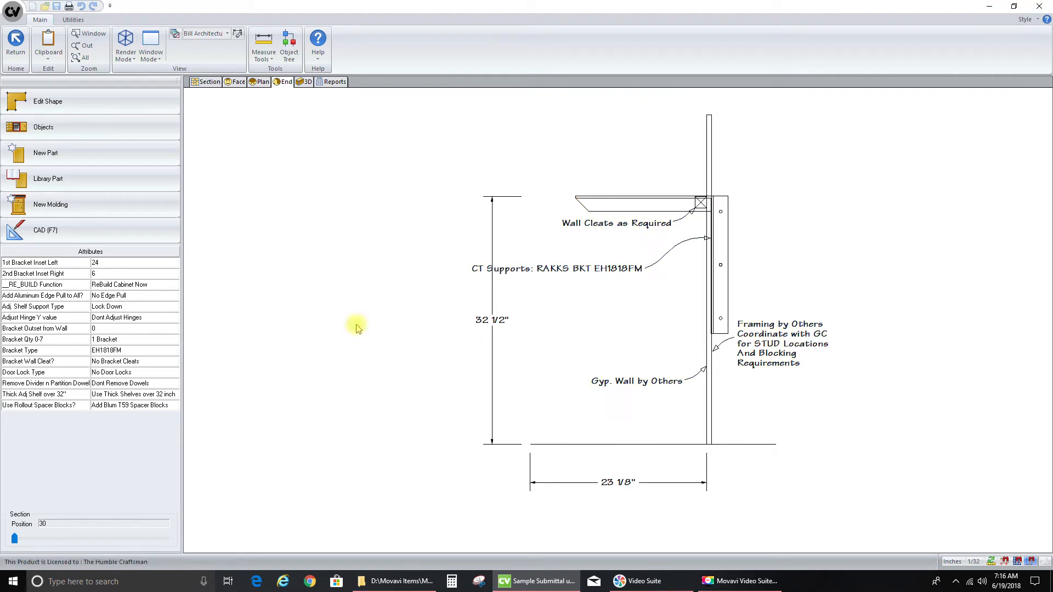
Examine the counter bracket in the 3D view from different angles and return to the wall 2 elevation
{"action": "left_click", "coordinate": [302, 83]}
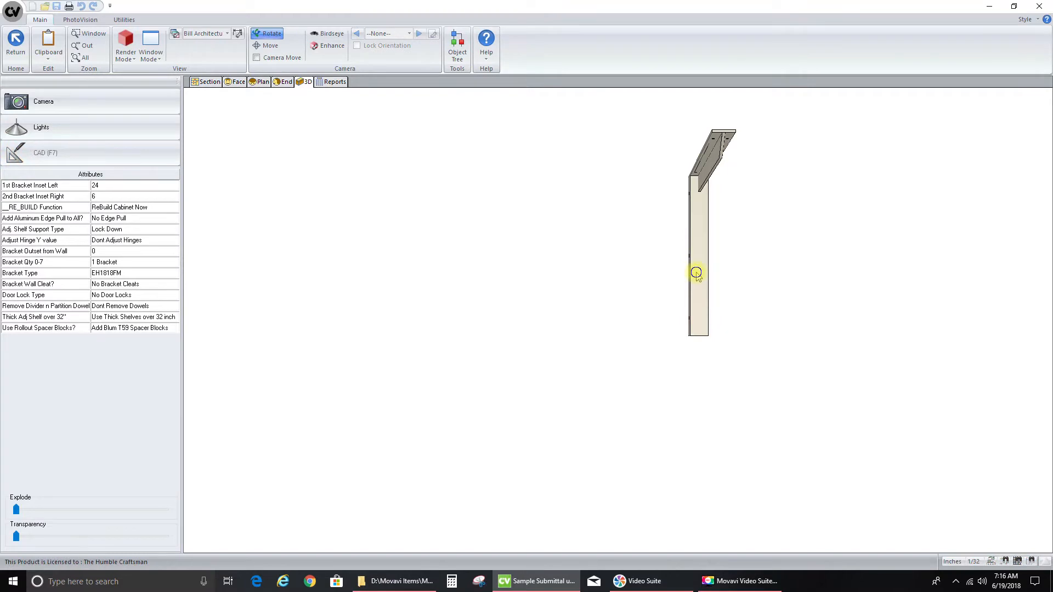
{"action": "left_click_drag", "start_coordinate": [696, 275], "coordinate": [315, 327]}
{"action": "left_click_drag", "start_coordinate": [585, 247], "coordinate": [589, 271]}
{"action": "left_click", "coordinate": [15, 44]}
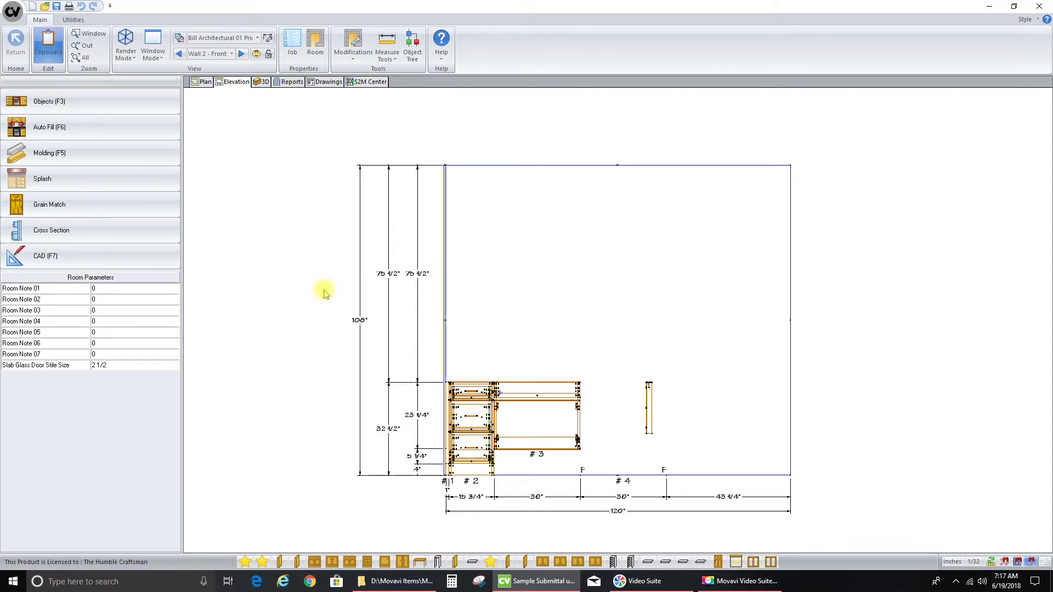
Place an upper filler at the left end of wall 2 and set its width to 1 inch
{"action": "left_click", "coordinate": [507, 562]}
{"action": "left_click", "coordinate": [447, 296]}
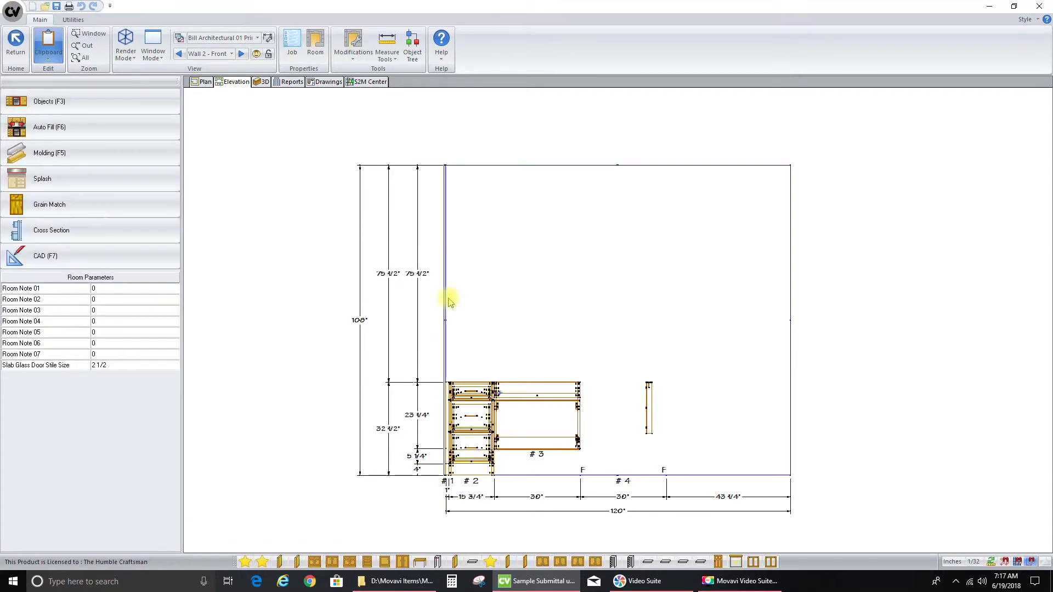
{"action": "left_click", "coordinate": [449, 296]}
{"action": "type", "text": "1"}
{"action": "key", "text": "Return"}
{"action": "left_click", "coordinate": [293, 310]}
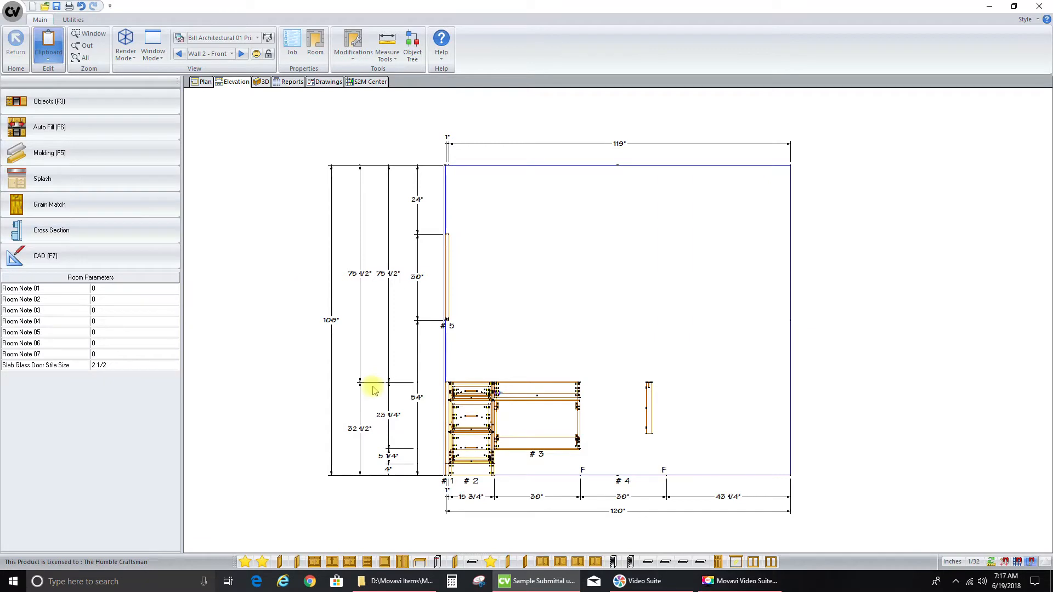
Place a 30-inch-wide Std Upper cabinet against the upper filler on wall 2 and select it
{"action": "left_click", "coordinate": [542, 565]}
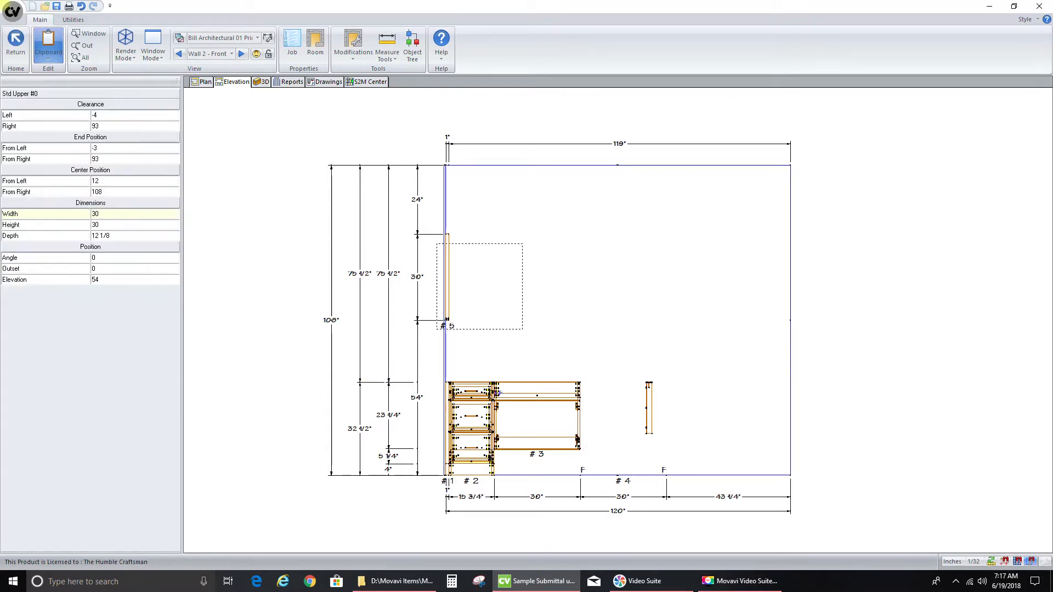
{"action": "left_click", "coordinate": [480, 285]}
{"action": "left_click", "coordinate": [480, 282]}
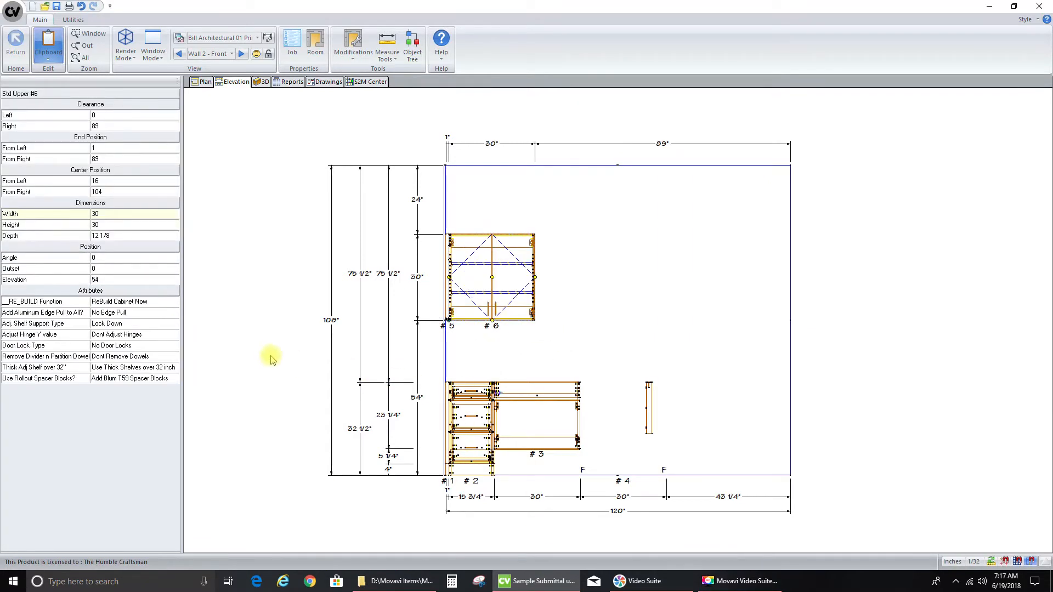
Set the selected Std Upper cabinet's width to 15 3/4 inches and change its front from a pair door to a single door
{"action": "left_click", "coordinate": [123, 214]}
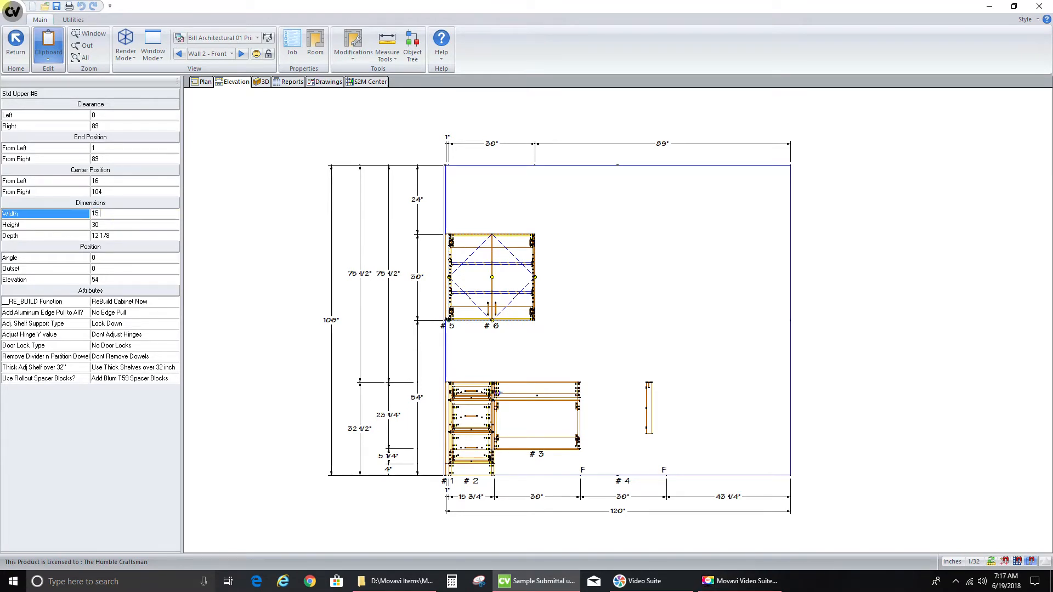
{"action": "key", "text": "Return"}
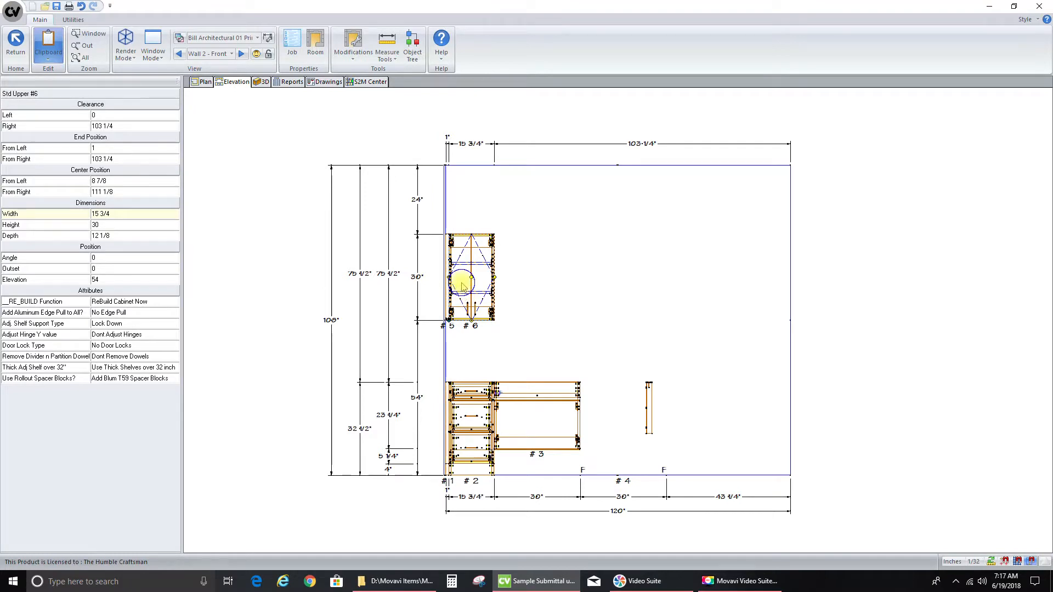
{"action": "double_click", "coordinate": [463, 286]}
{"action": "left_click", "coordinate": [207, 82]}
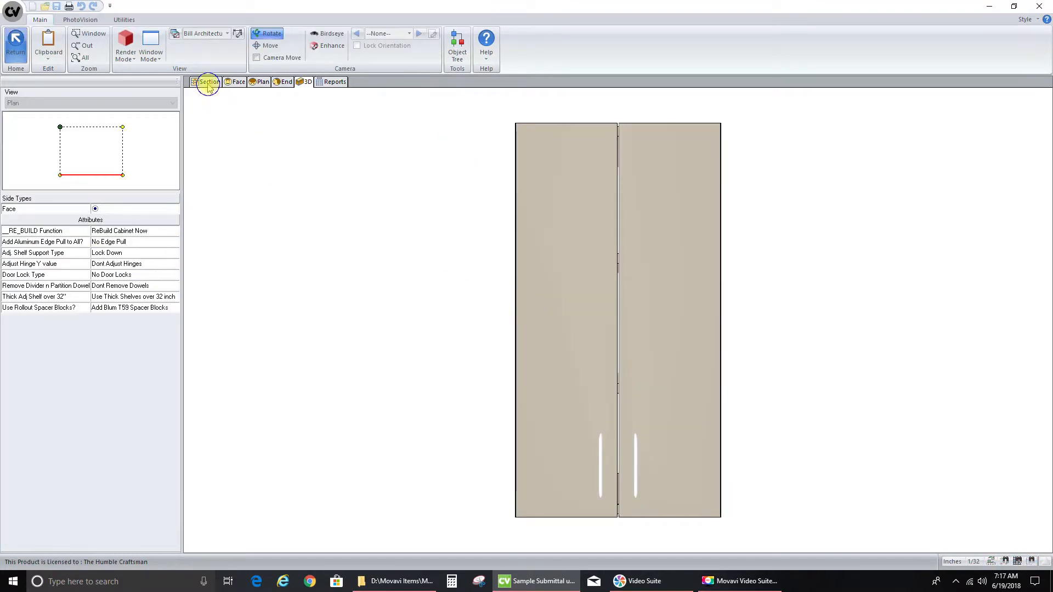
{"action": "left_click", "coordinate": [588, 288]}
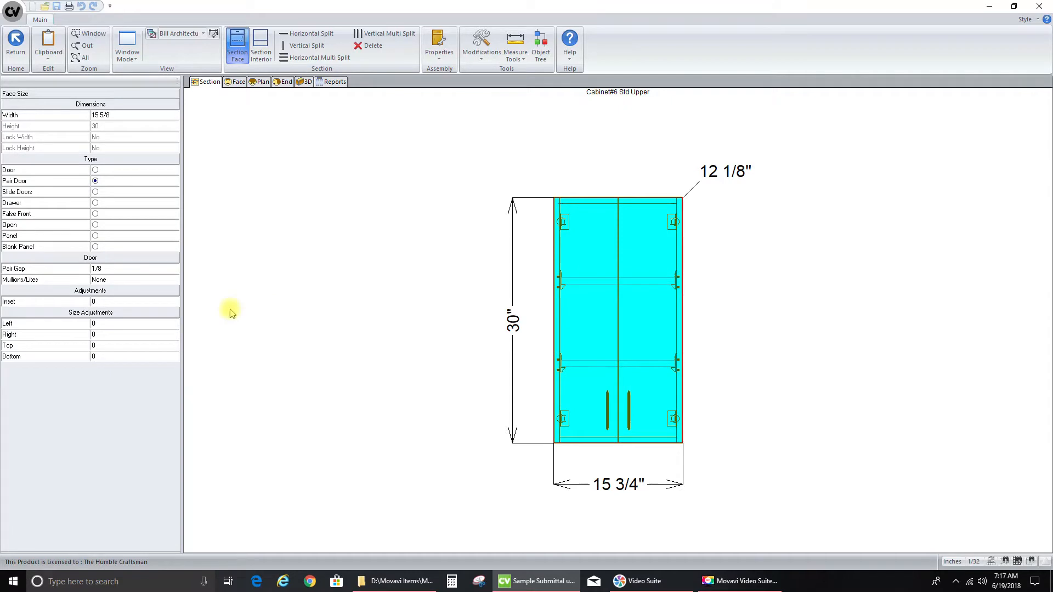
{"action": "left_click", "coordinate": [106, 171]}
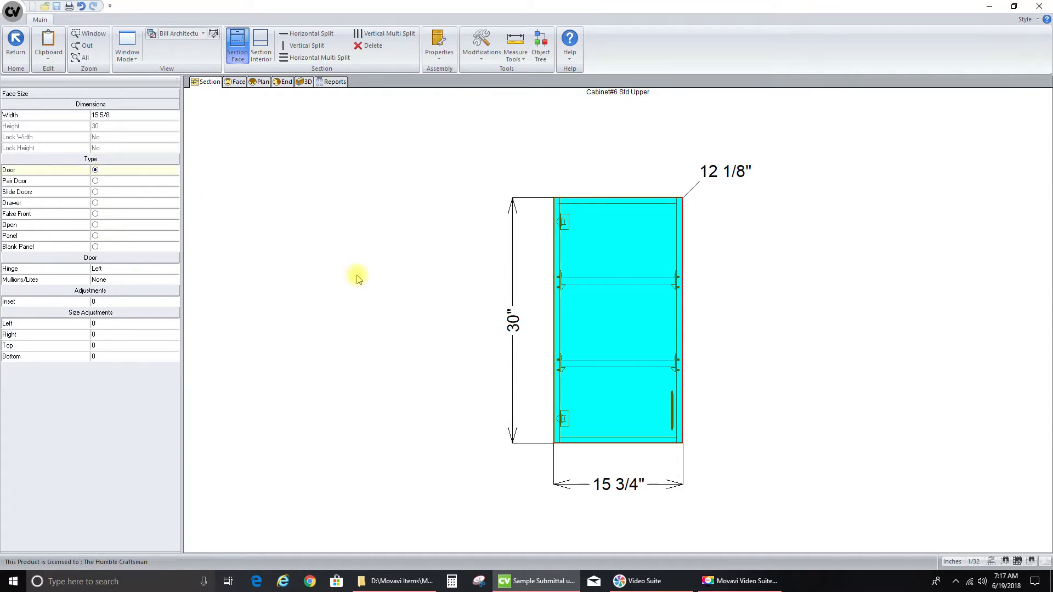
Try the single door hinged on the right, restore the left hinge, and view the cabinet in 3D
{"action": "left_click", "coordinate": [356, 278]}
{"action": "left_click", "coordinate": [626, 418]}
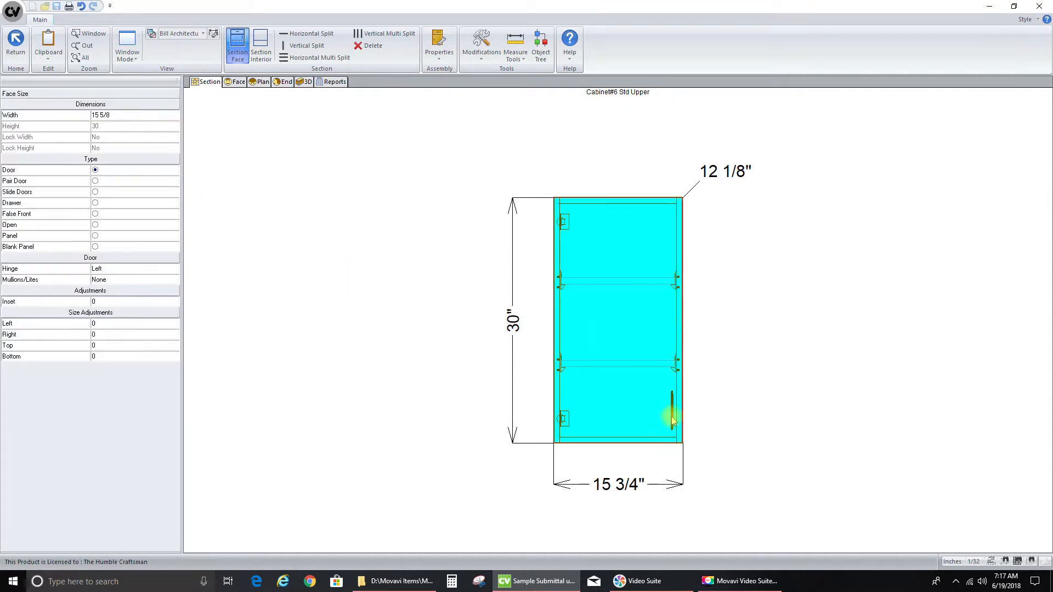
{"action": "left_click", "coordinate": [674, 410]}
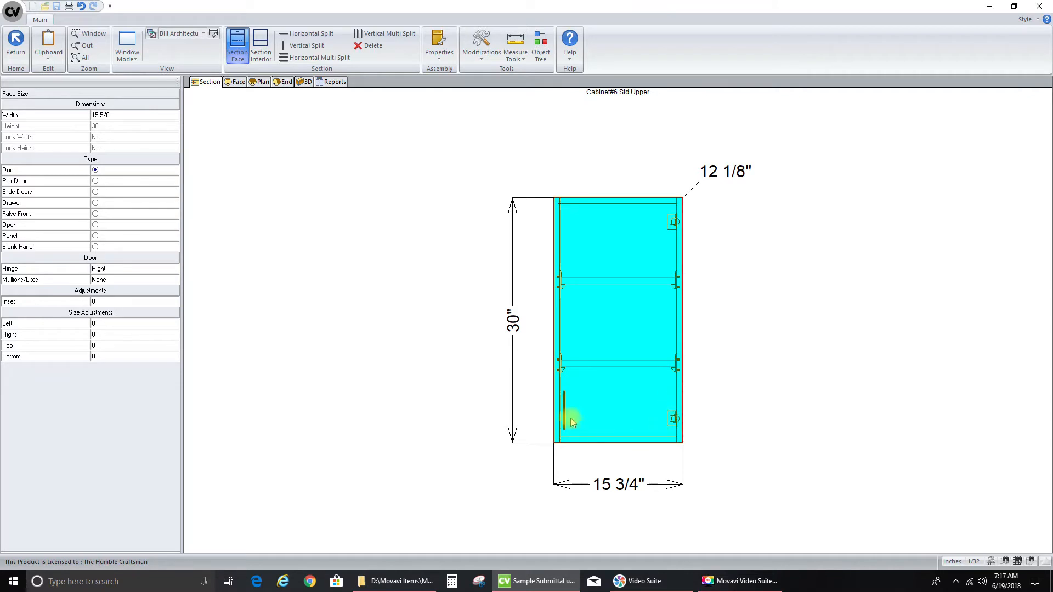
{"action": "left_click", "coordinate": [565, 411]}
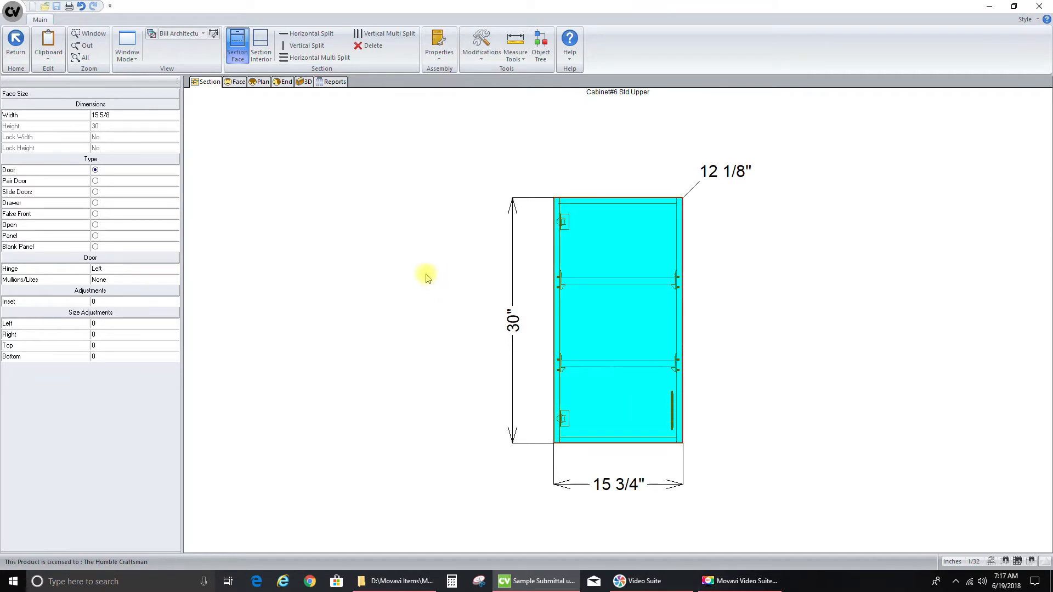
{"action": "left_click", "coordinate": [305, 83]}
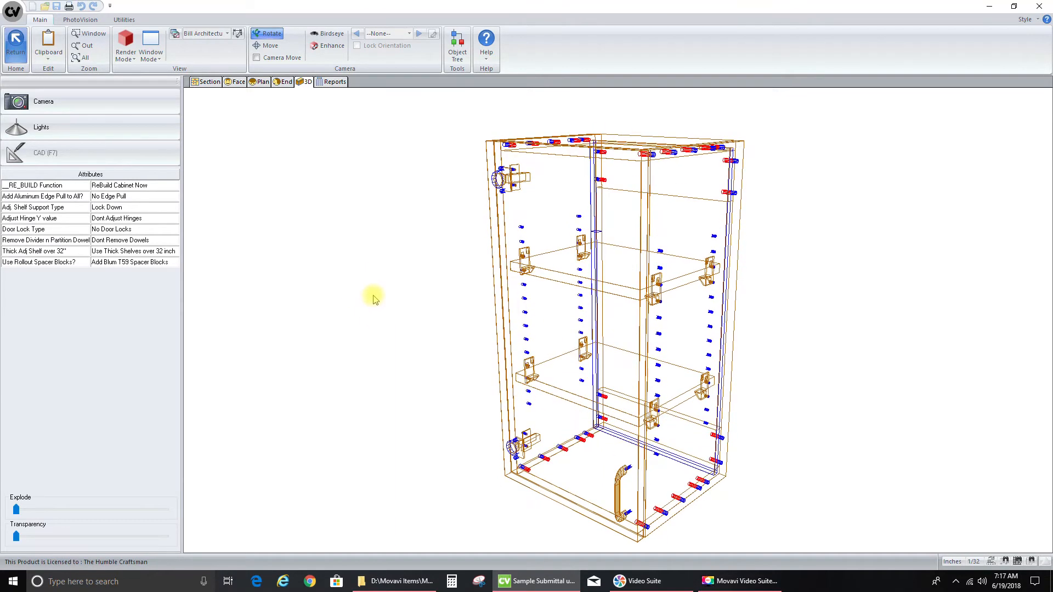
Delete the HW5a, Light Rail and HW6 annotations from the narrow upper cabinet's end view
{"action": "left_click", "coordinate": [282, 83]}
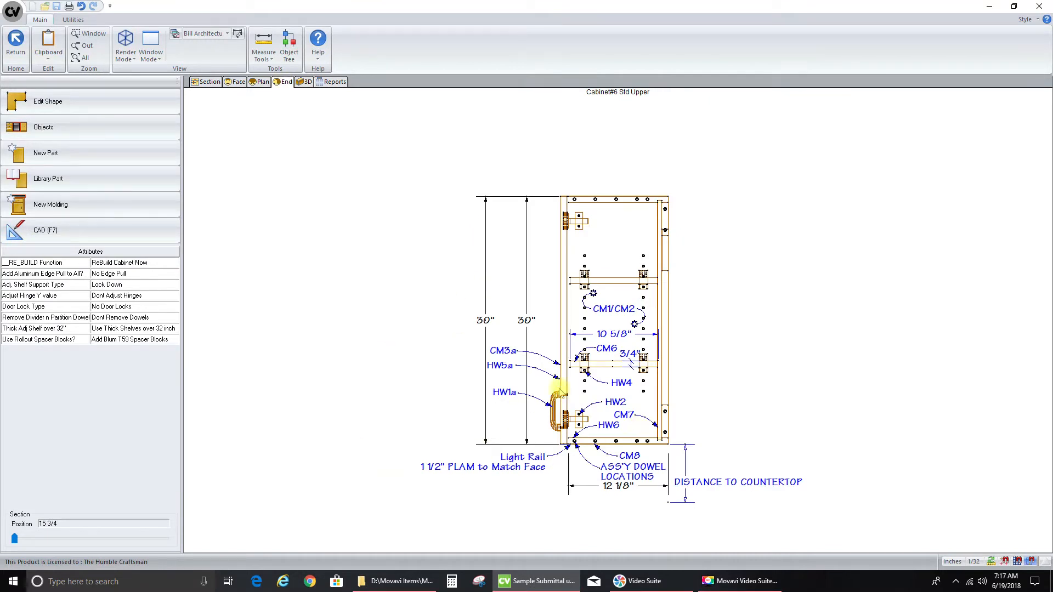
{"action": "left_click", "coordinate": [102, 237]}
{"action": "left_click", "coordinate": [517, 353]}
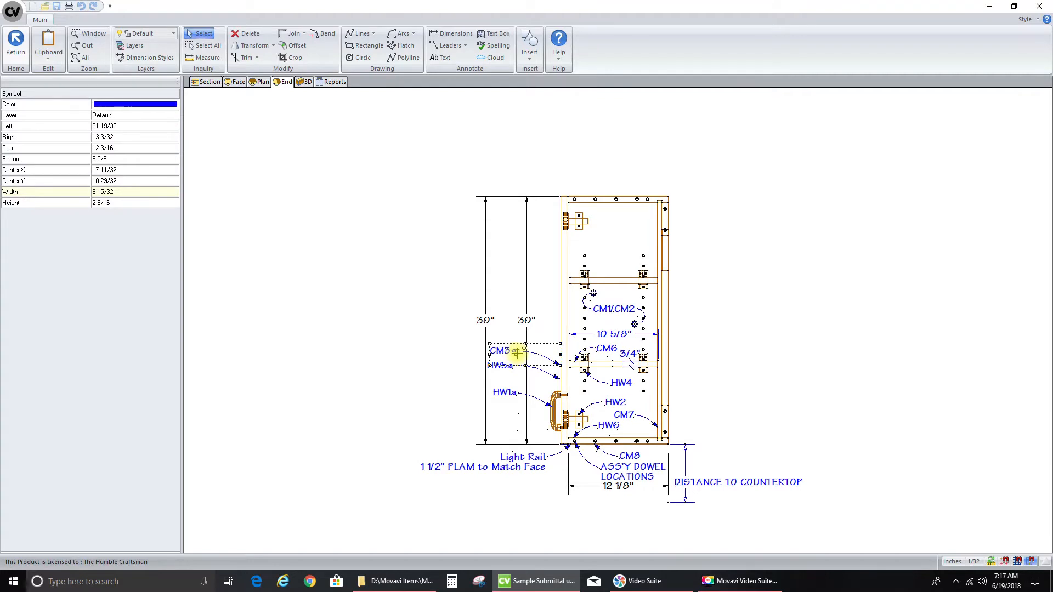
{"action": "left_click", "coordinate": [547, 374]}
{"action": "key", "text": "Delete"}
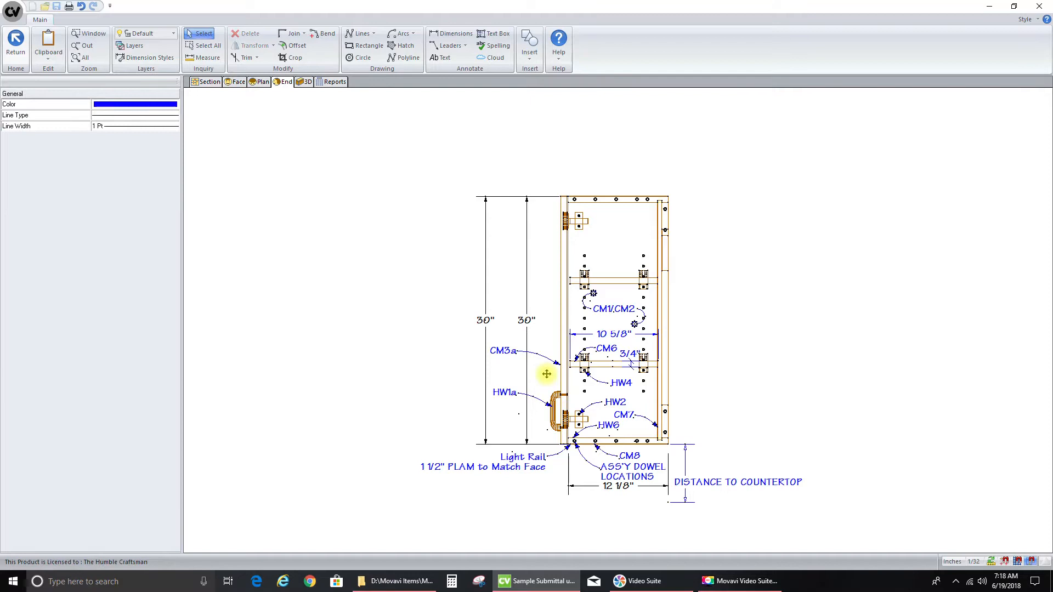
{"action": "left_click", "coordinate": [521, 467]}
{"action": "key", "text": "Delete"}
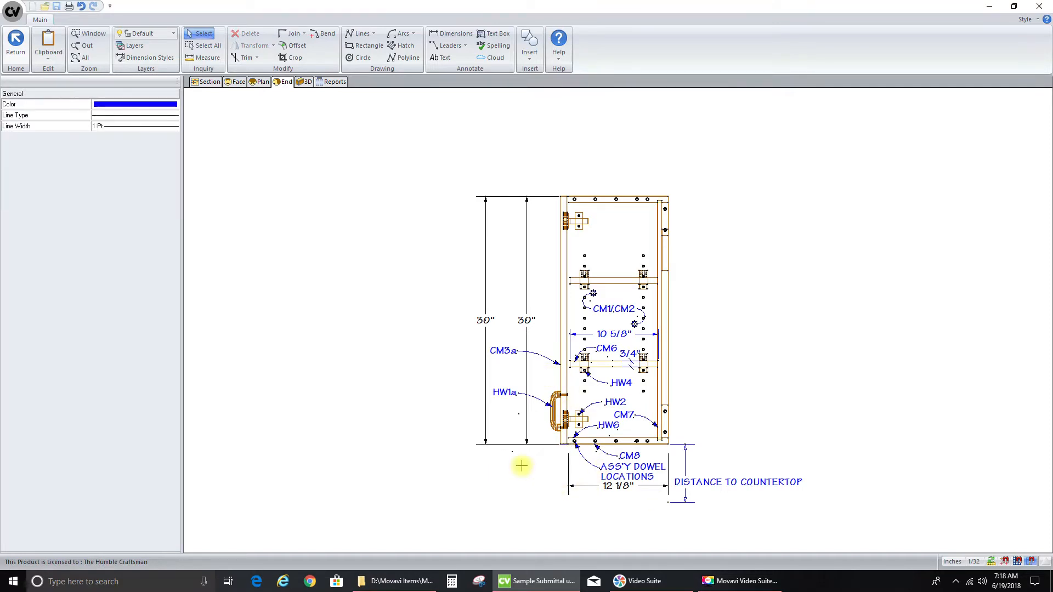
{"action": "scroll", "coordinate": [698, 498], "scroll_direction": "up", "scroll_amount": 3}
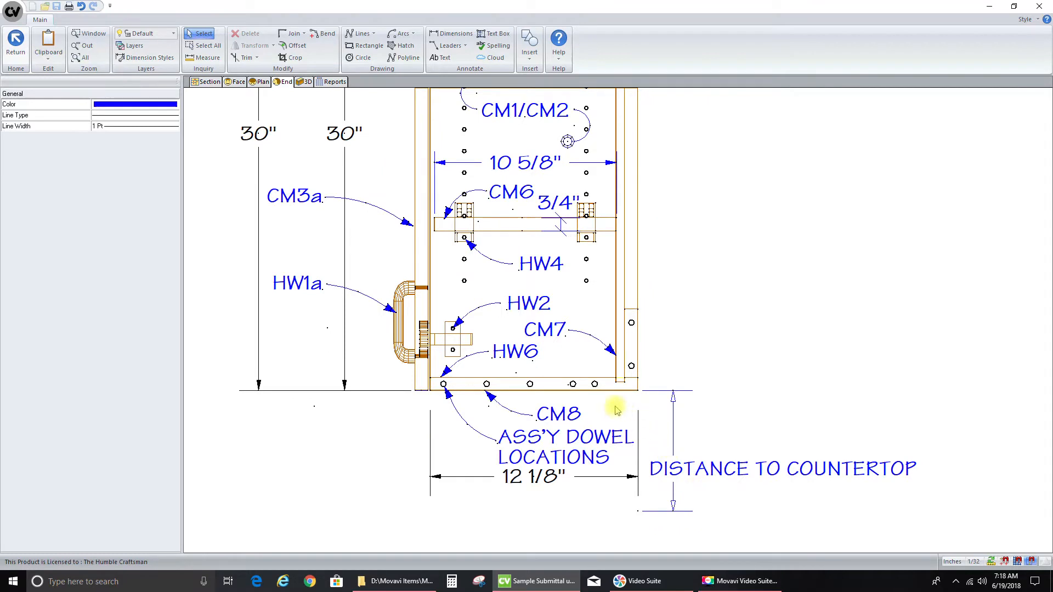
{"action": "left_click", "coordinate": [488, 361]}
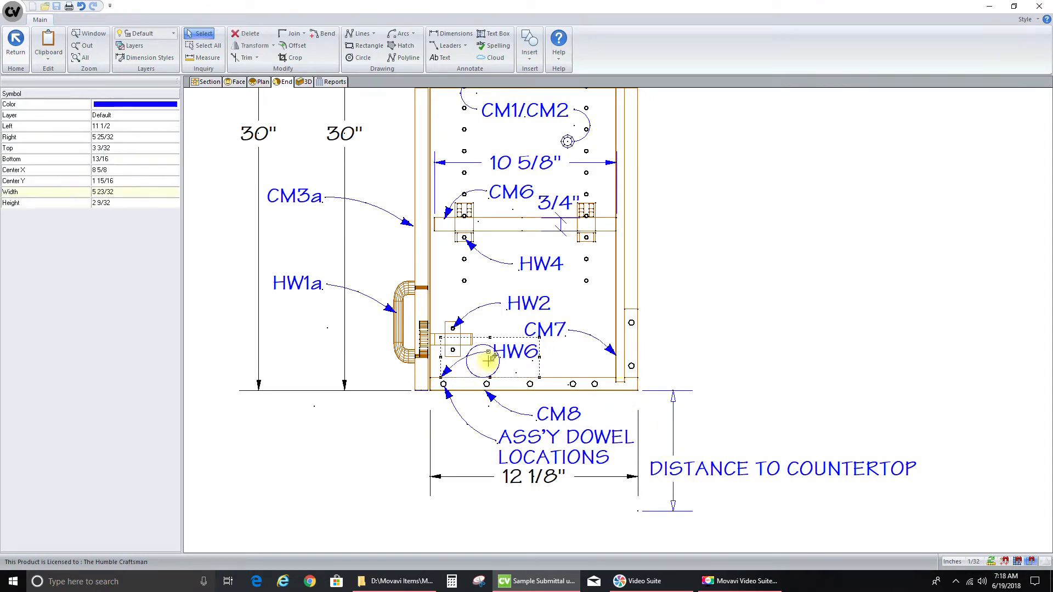
{"action": "key", "text": "Delete"}
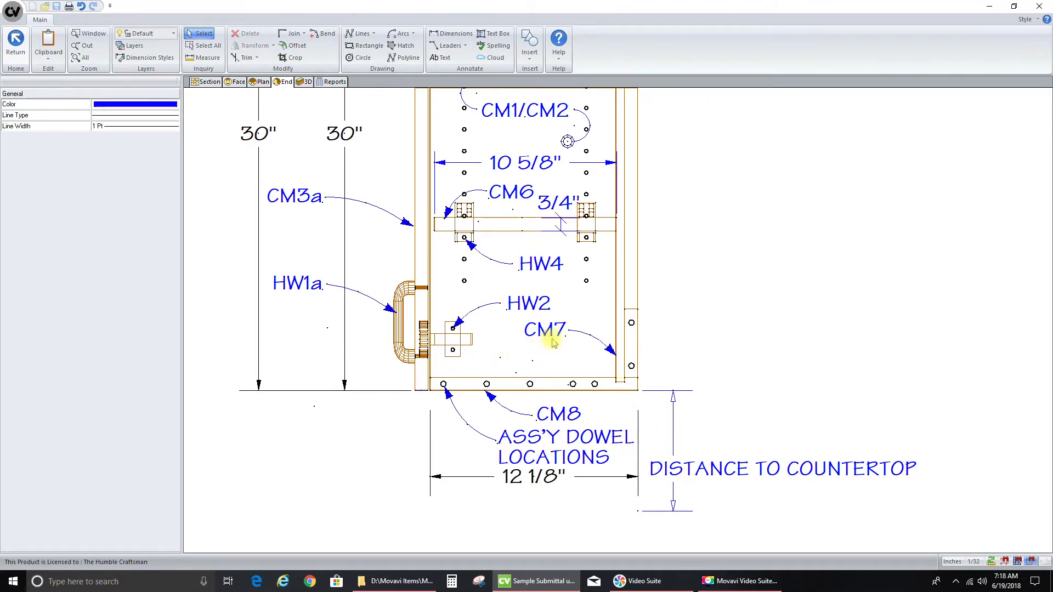
Set the distance-to-countertop dimension to 20 inches by moving its end point, and return to the wall 2 elevation
{"action": "mouse_move", "coordinate": [740, 214]}
{"action": "middle_mouse_down"}
{"action": "mouse_move", "coordinate": [750, 374]}
{"action": "mouse_move", "coordinate": [750, 217]}
{"action": "middle_mouse_up"}
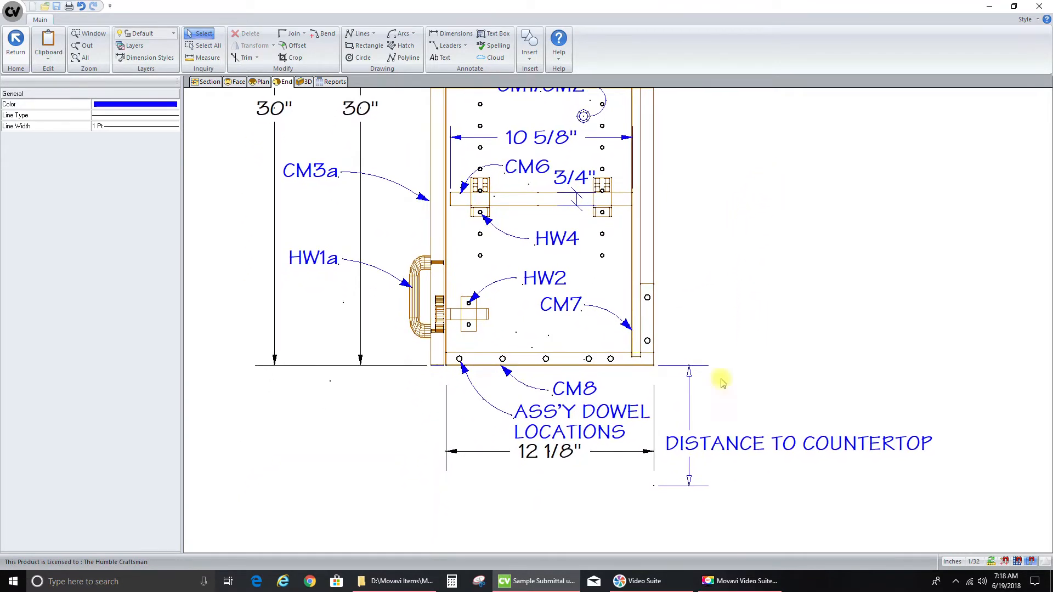
{"action": "left_click", "coordinate": [701, 444]}
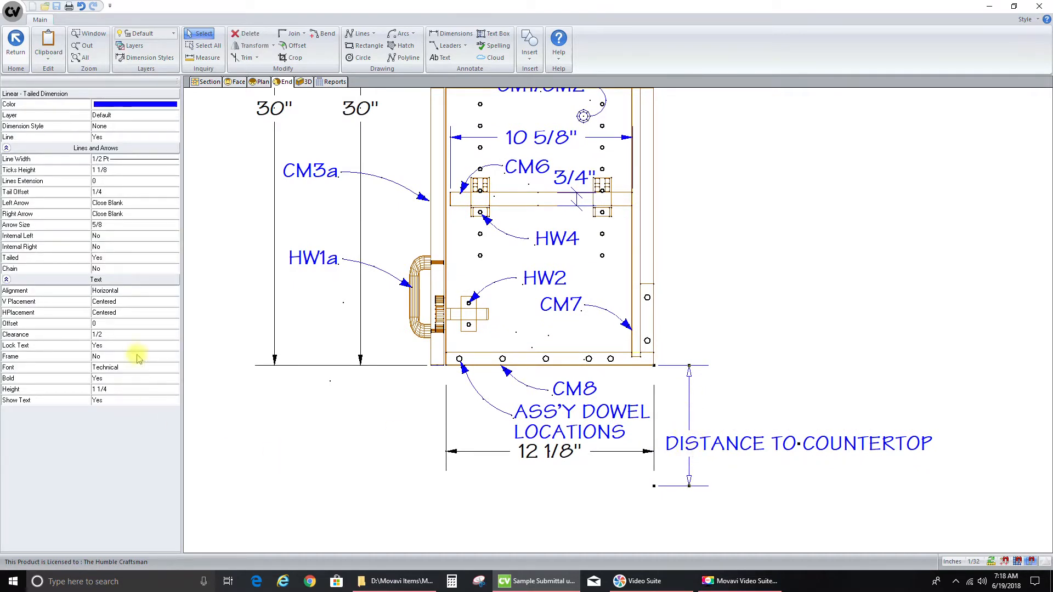
{"action": "double_click", "coordinate": [731, 446]}
{"action": "left_click", "coordinate": [459, 246]}
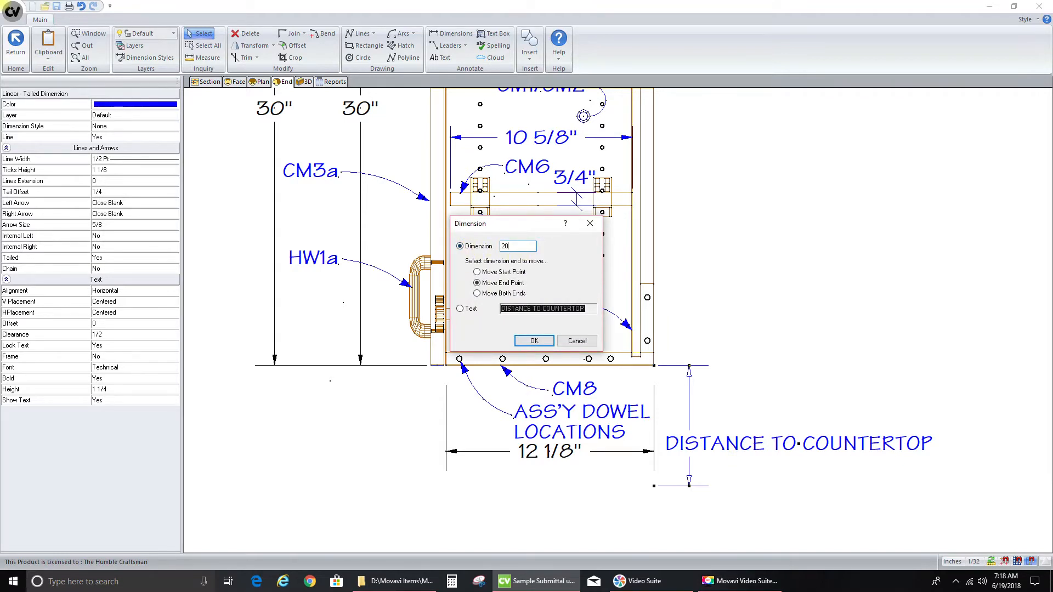
{"action": "key", "text": "Return"}
{"action": "left_click", "coordinate": [681, 298]}
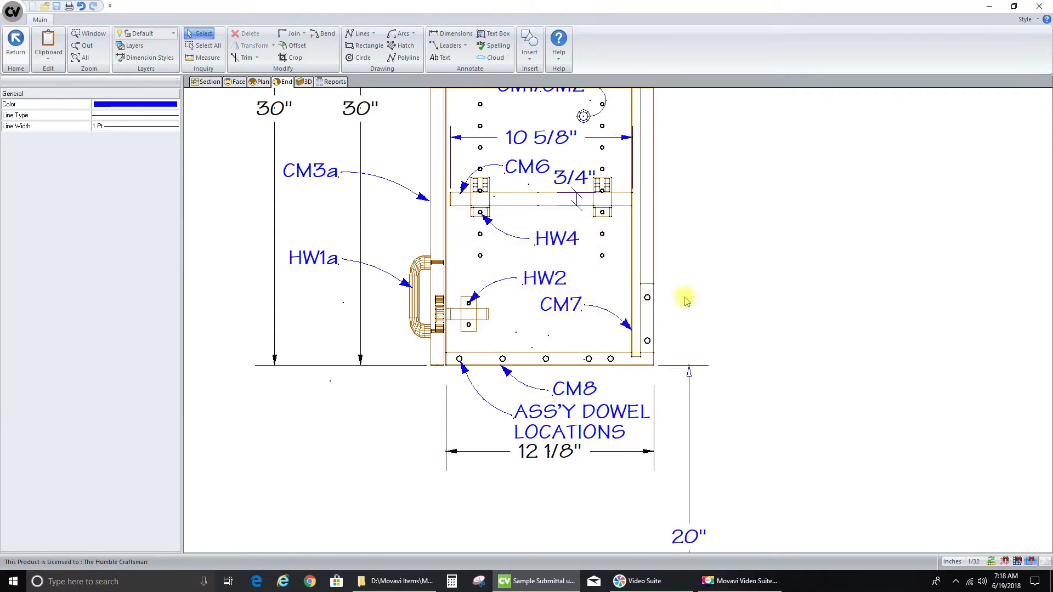
{"action": "scroll", "coordinate": [619, 278], "scroll_direction": "down", "scroll_amount": 2}
{"action": "scroll", "coordinate": [618, 278], "scroll_direction": "down", "scroll_amount": 1}
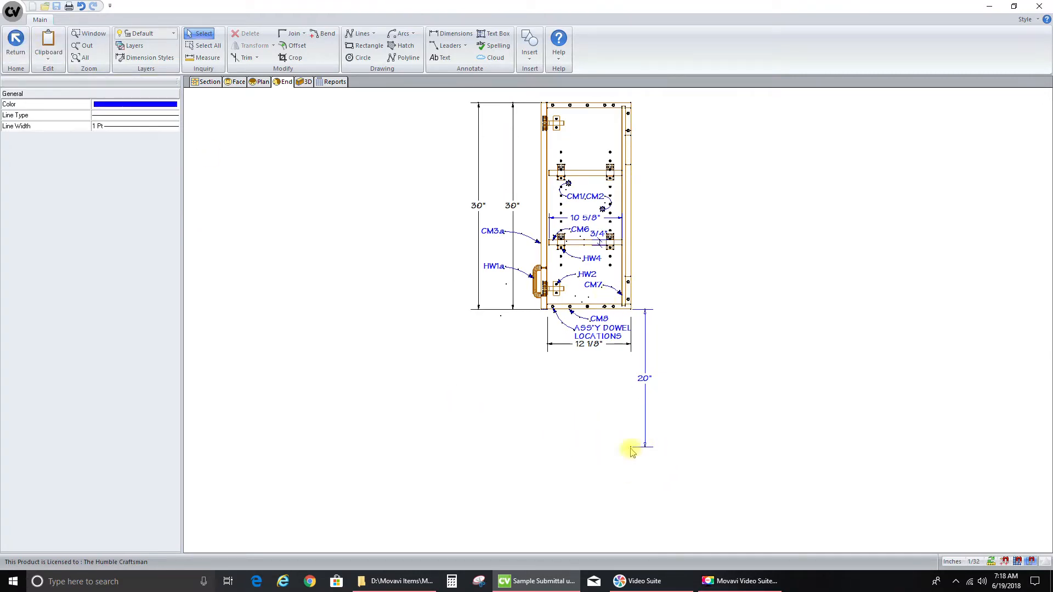
{"action": "left_click", "coordinate": [16, 43]}
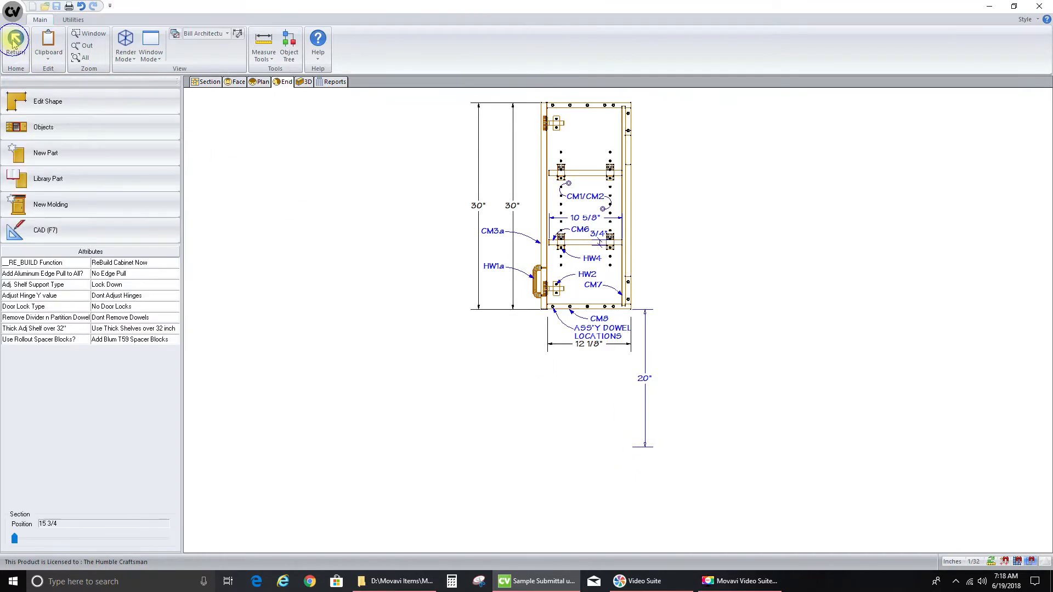
{"action": "left_click", "coordinate": [15, 43]}
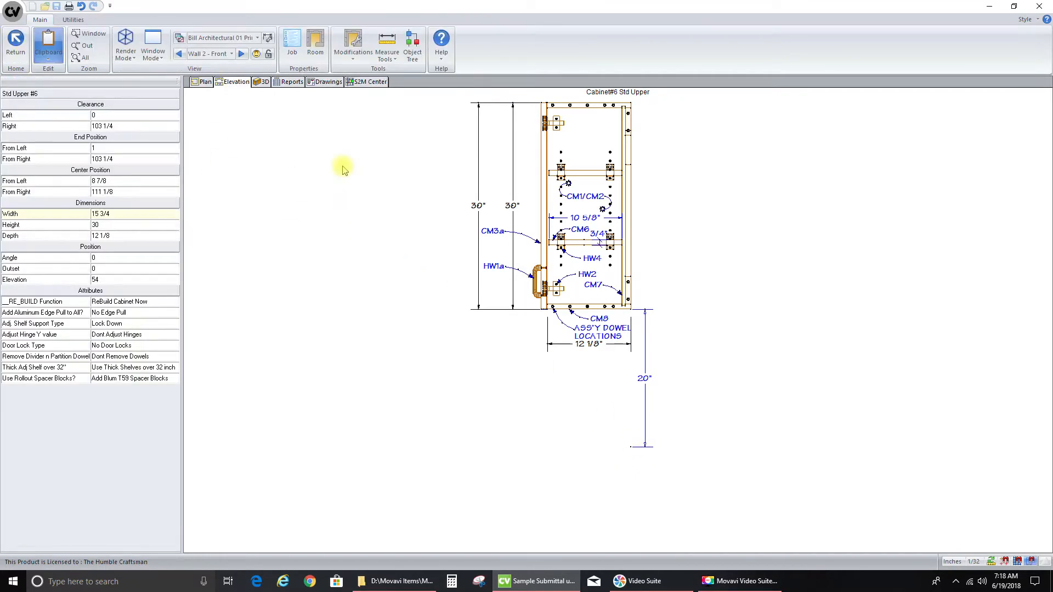
Place a 30-inch-wide Std Upper next to the single-door upper on wall 2 and set its height to 18 inches
{"action": "left_click", "coordinate": [280, 214]}
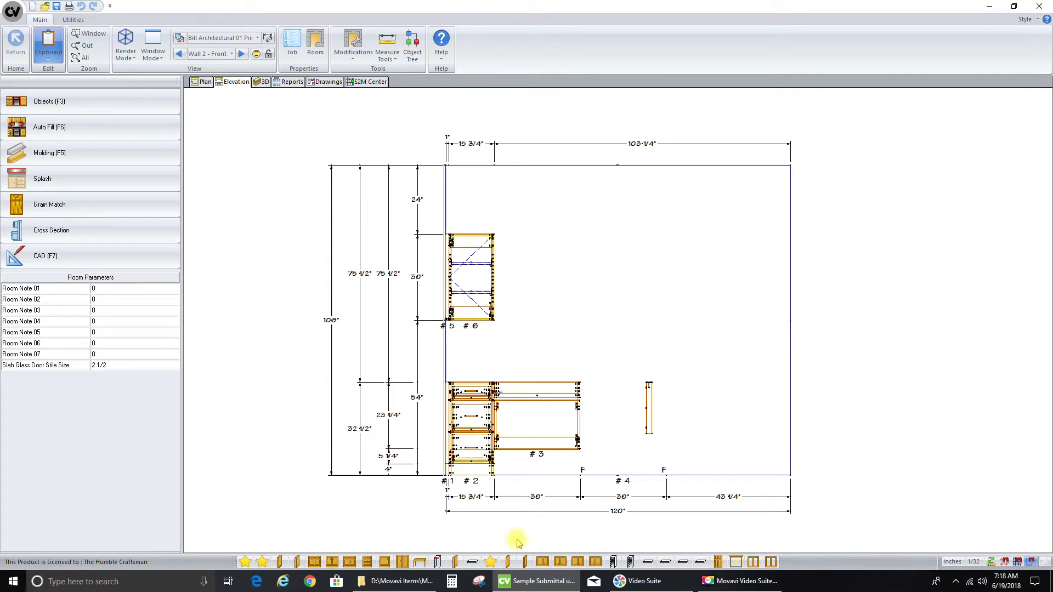
{"action": "left_click", "coordinate": [541, 562]}
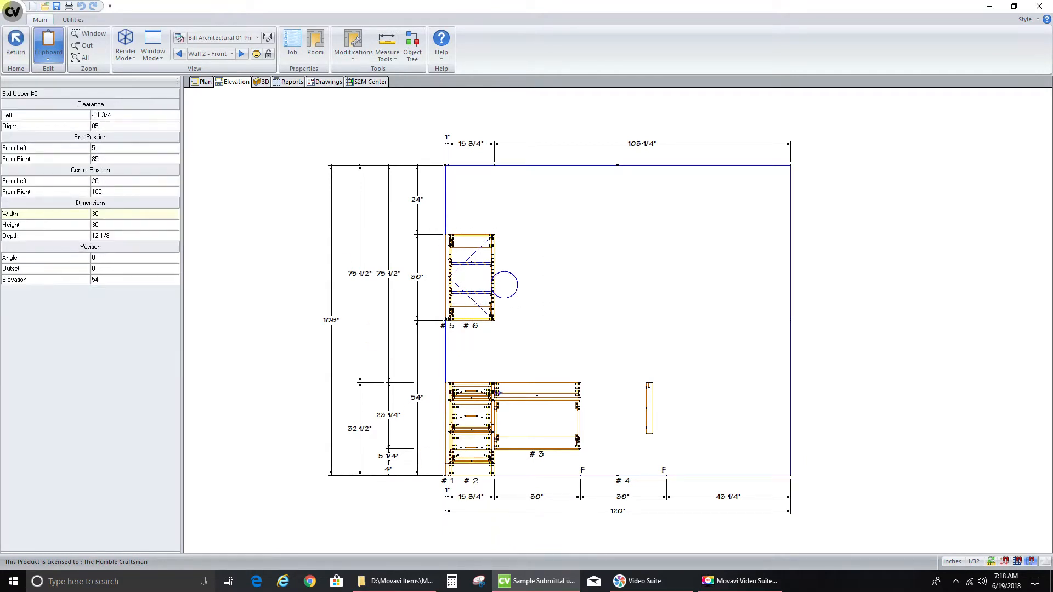
{"action": "left_click", "coordinate": [528, 422]}
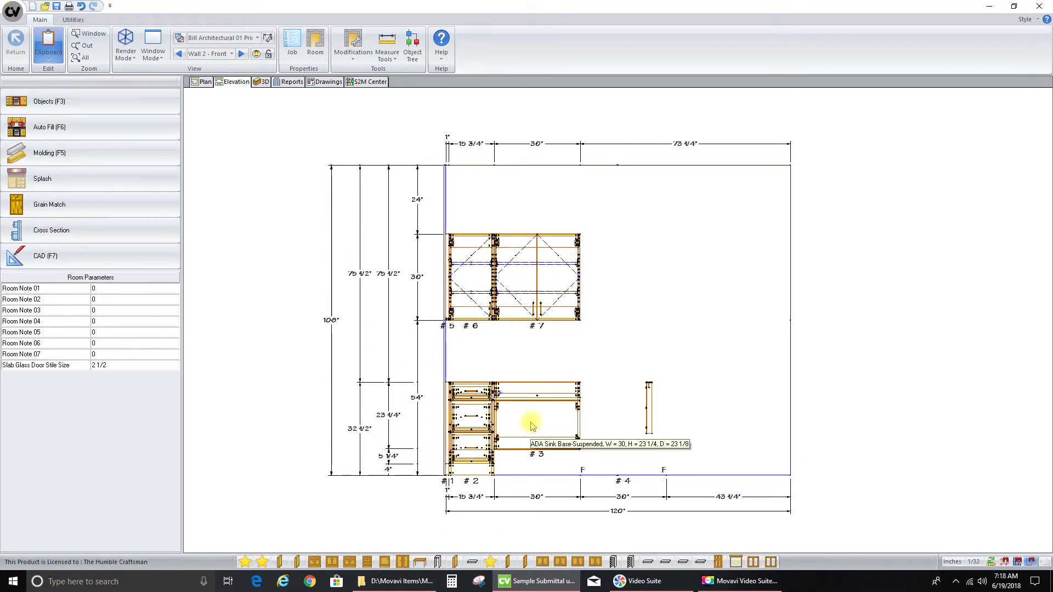
{"action": "left_click", "coordinate": [528, 282]}
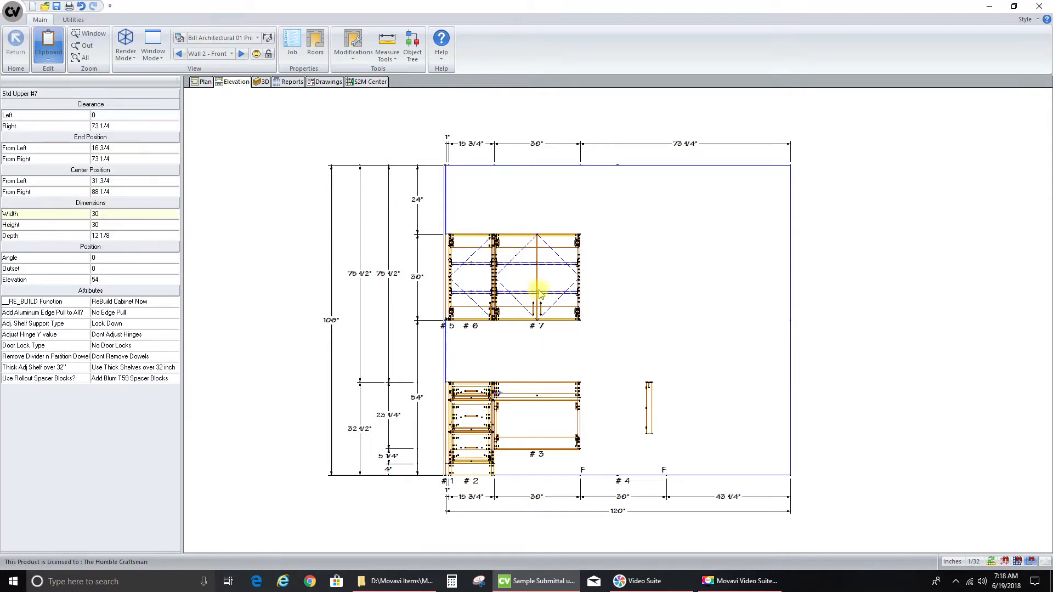
{"action": "left_click", "coordinate": [110, 226]}
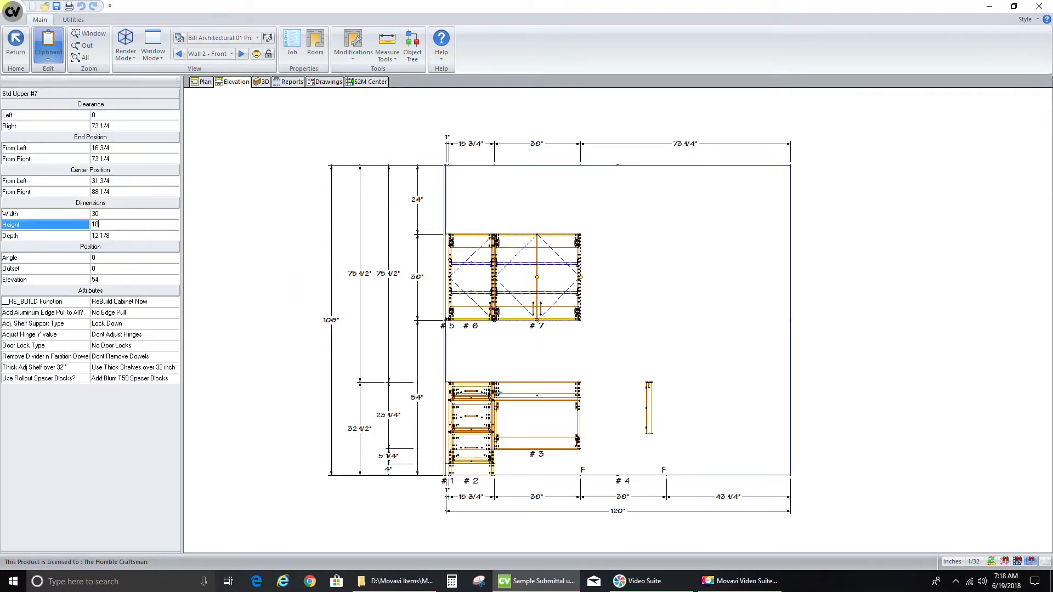
{"action": "type", "text": "18"}
{"action": "key", "text": "Return"}
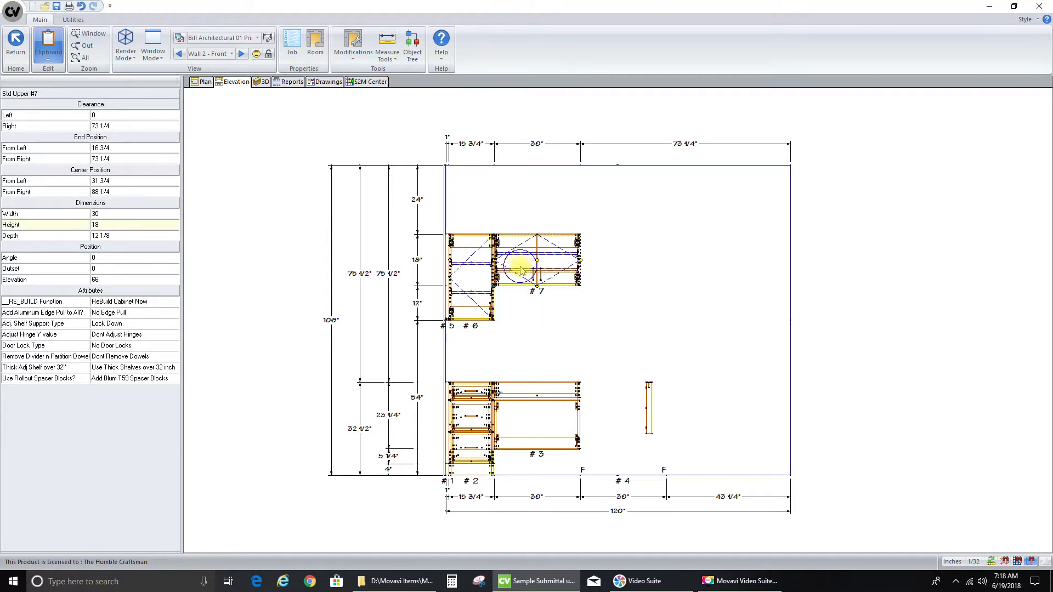
Delete the upper adjustable shelf inside the 18-inch-high upper cabinet and move the remaining shelf to about mid-height
{"action": "double_click", "coordinate": [520, 269]}
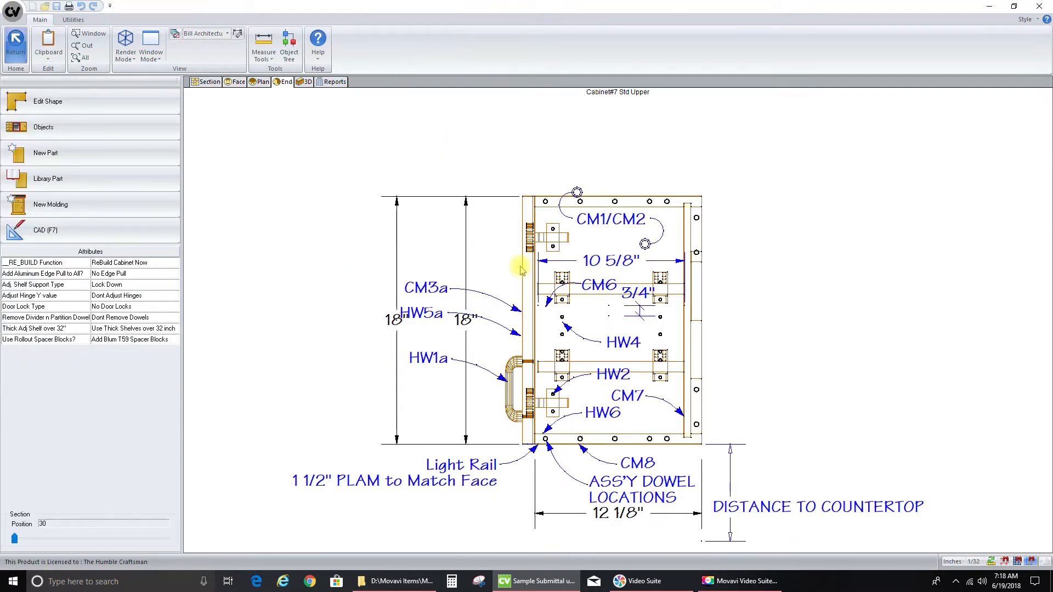
{"action": "left_click", "coordinate": [204, 82]}
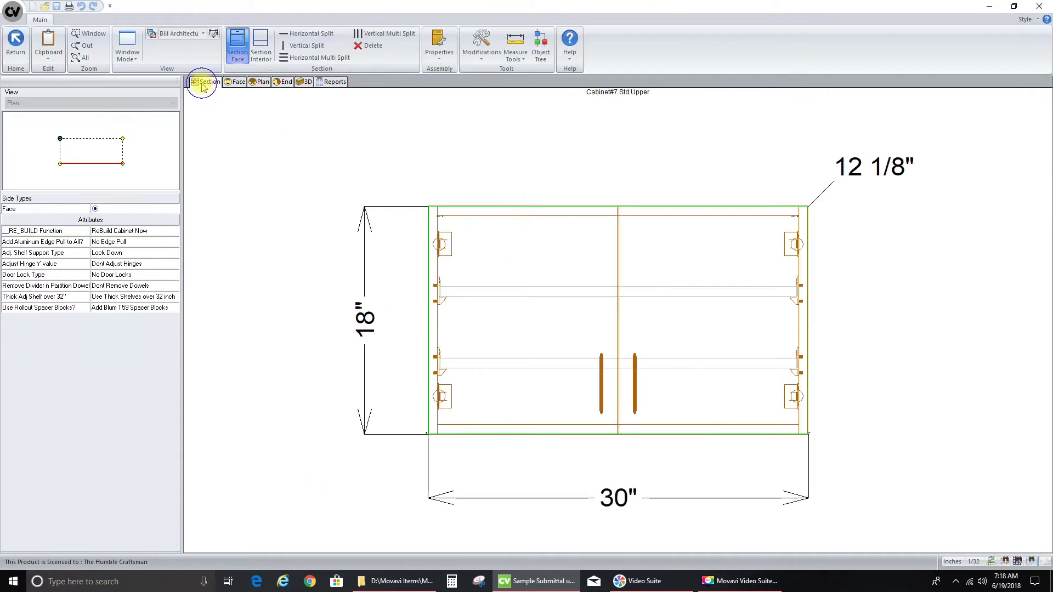
{"action": "left_click", "coordinate": [261, 49]}
{"action": "left_click", "coordinate": [477, 293]}
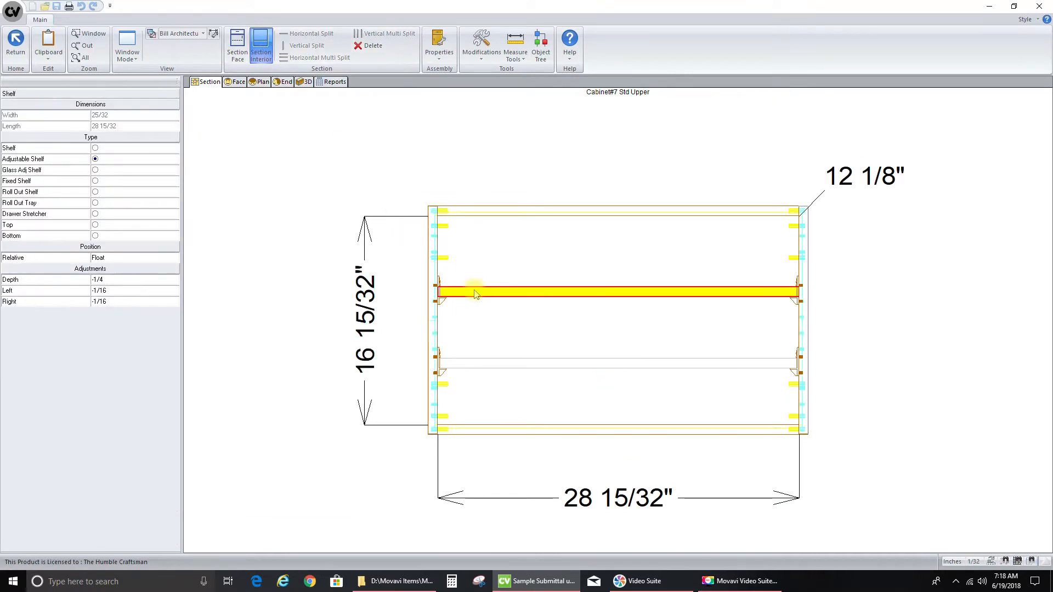
{"action": "key", "text": "Delete"}
{"action": "left_click_drag", "start_coordinate": [500, 367], "coordinate": [503, 321]}
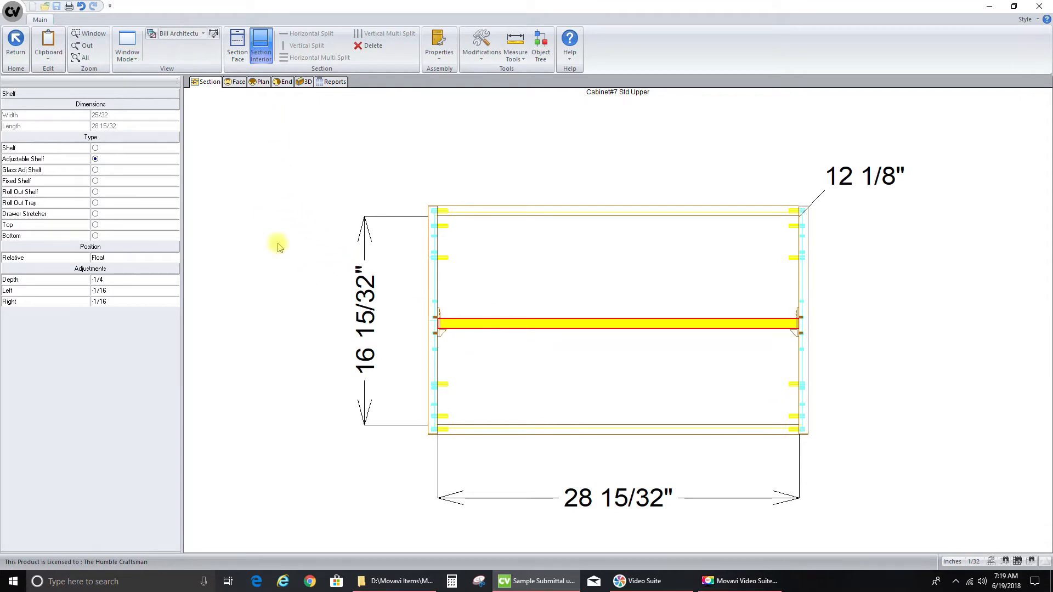
Delete the HW5a and Light Rail annotations from the 18-inch-high upper cabinet's end view, and return to the wall 2 elevation
{"action": "left_click", "coordinate": [285, 81]}
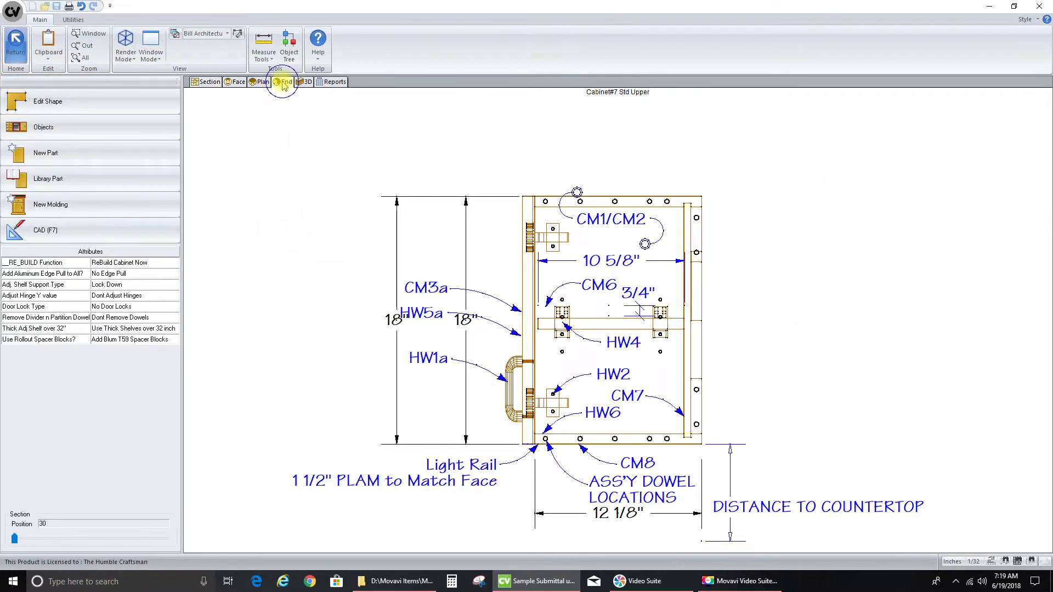
{"action": "left_click", "coordinate": [110, 227]}
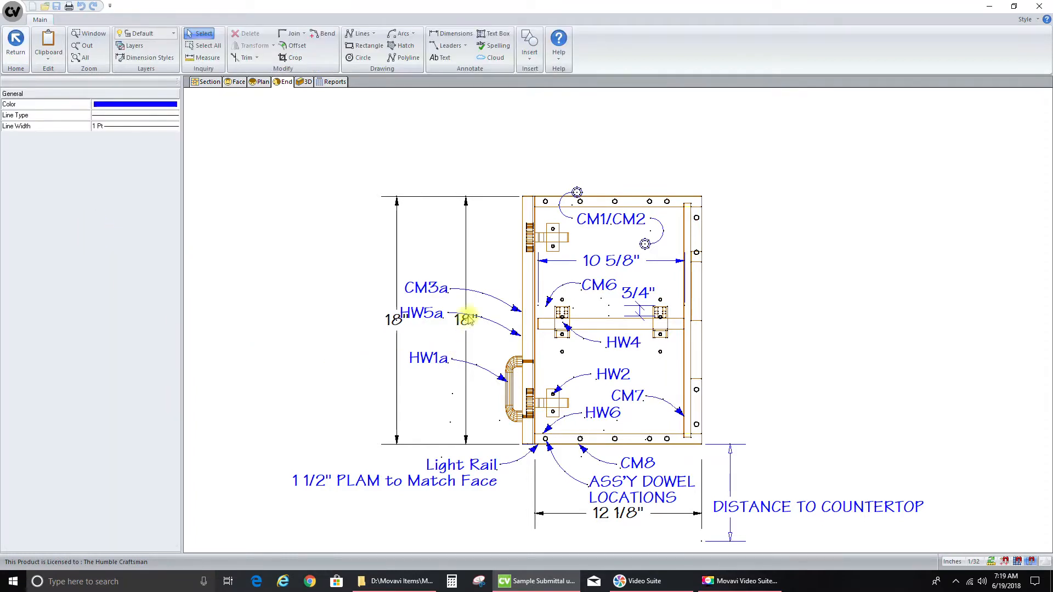
{"action": "left_click", "coordinate": [435, 317]}
{"action": "key", "text": "Delete"}
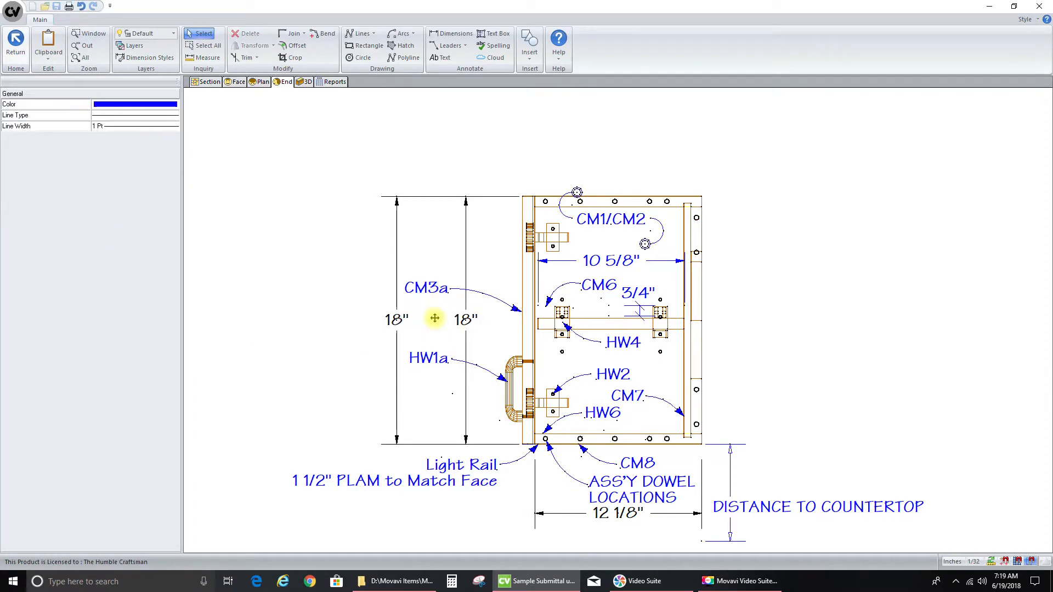
{"action": "scroll", "coordinate": [460, 274], "scroll_direction": "down", "scroll_amount": 1}
{"action": "left_click", "coordinate": [474, 431]}
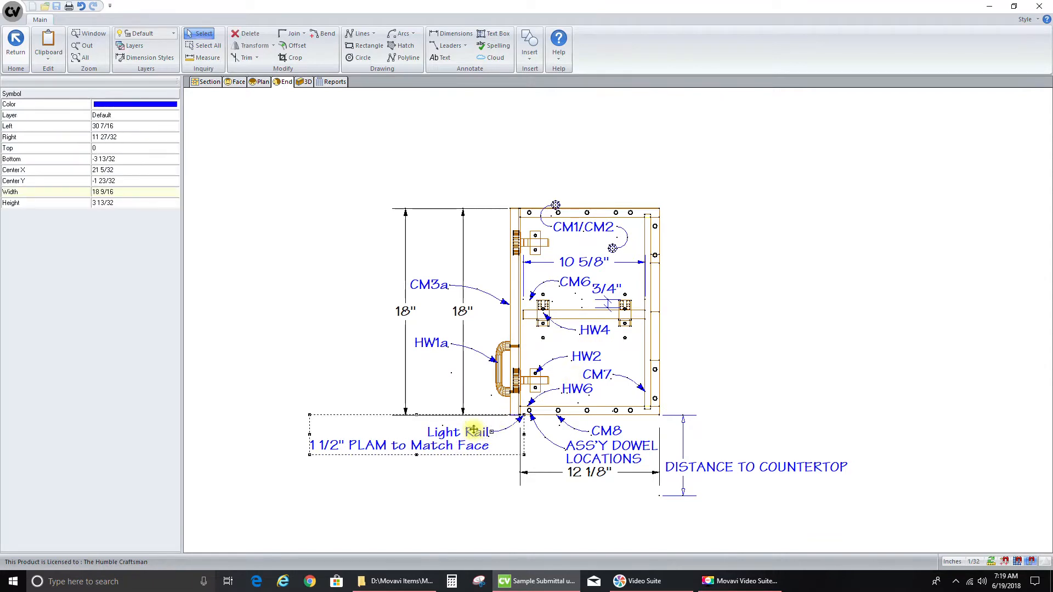
{"action": "key", "text": "Delete"}
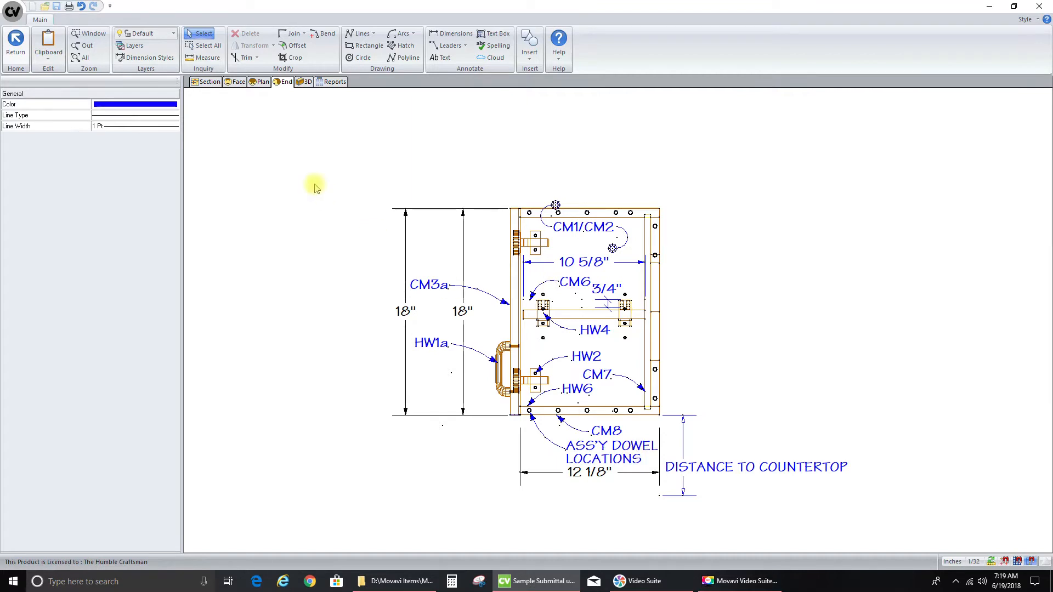
{"action": "left_click", "coordinate": [17, 44]}
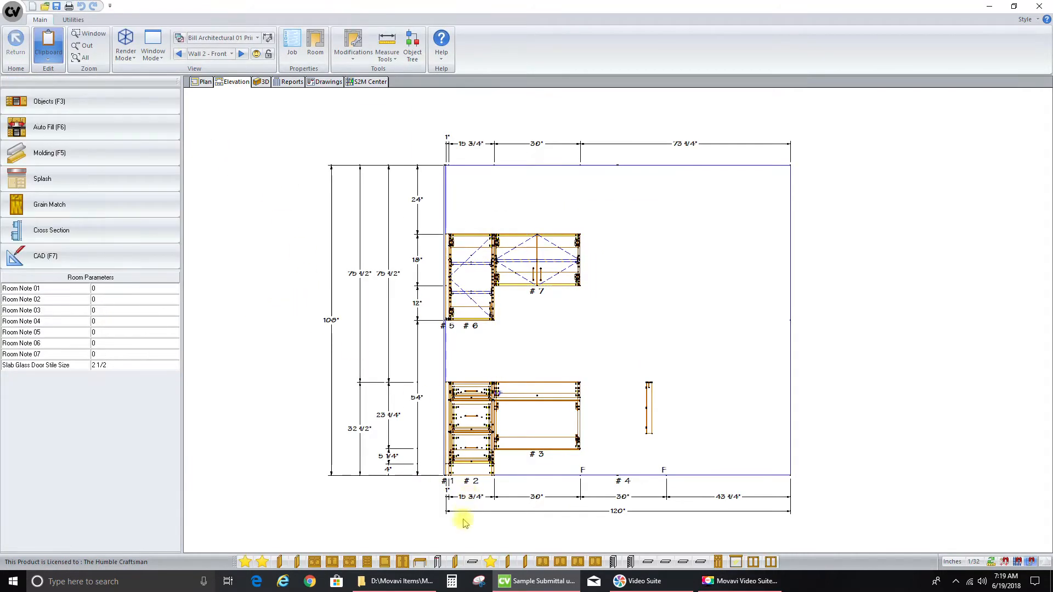
Place a 30-inch-wide, full-height Std Upper beside the 18-inch-high upper on wall 2, above the counter brackets
{"action": "left_click", "coordinate": [542, 562]}
{"action": "left_click", "coordinate": [632, 427]}
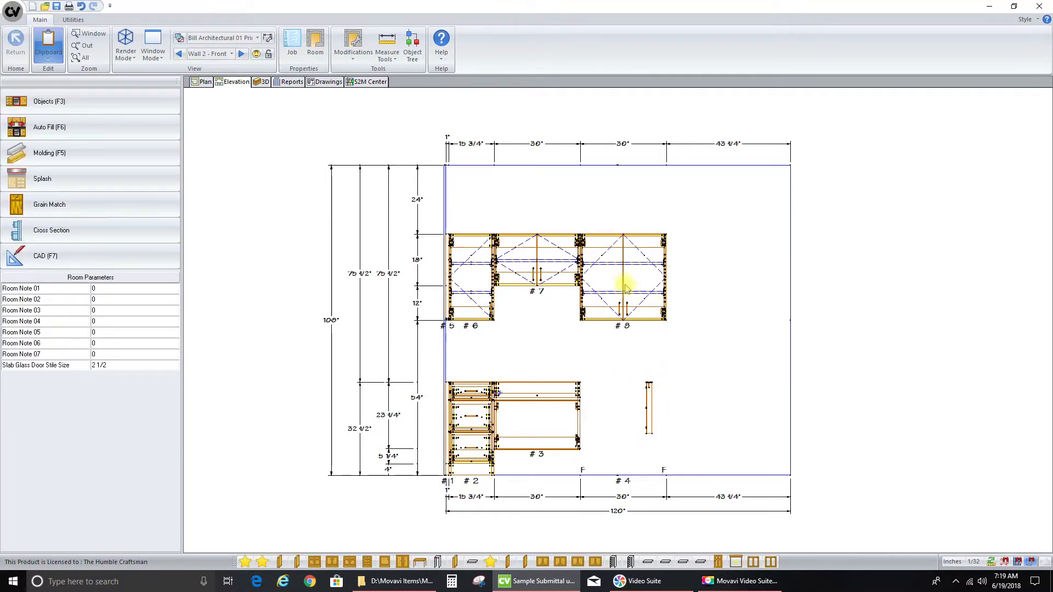
{"action": "mouse_move", "coordinate": [622, 285]}
{"action": "mouse_move", "coordinate": [482, 281]}
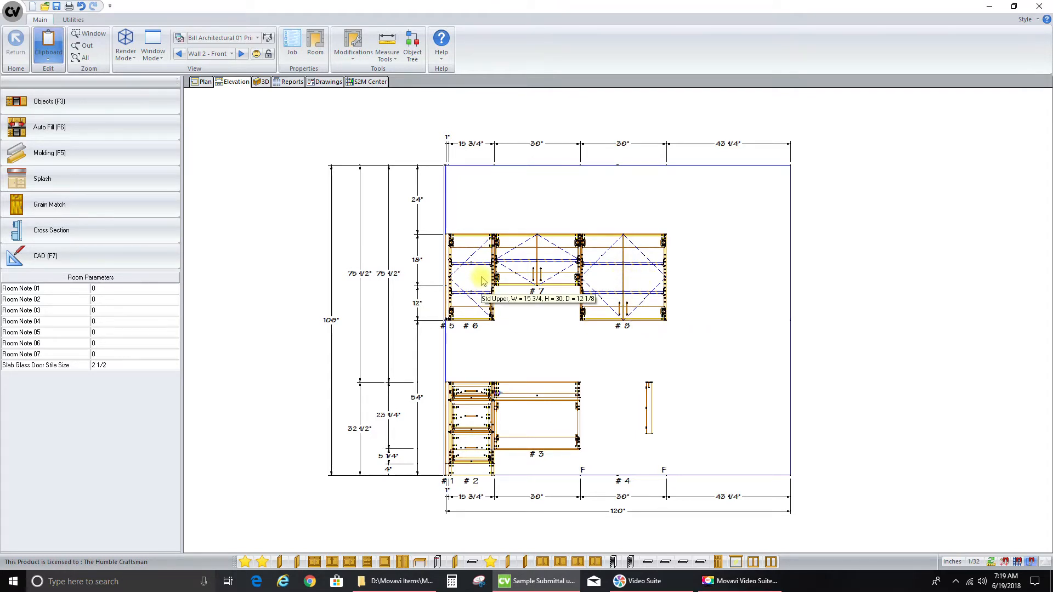
Remove the duplicate 3 Drawer Base End scene that lacks the overall dimensions from the available drawing scenes
{"action": "left_click", "coordinate": [323, 83]}
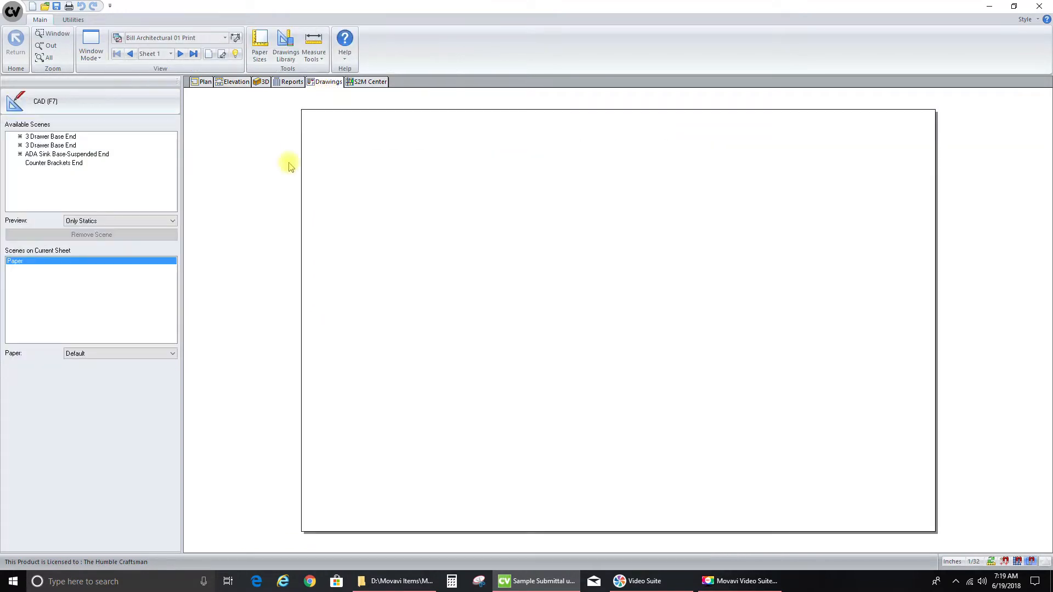
{"action": "left_click", "coordinate": [44, 139]}
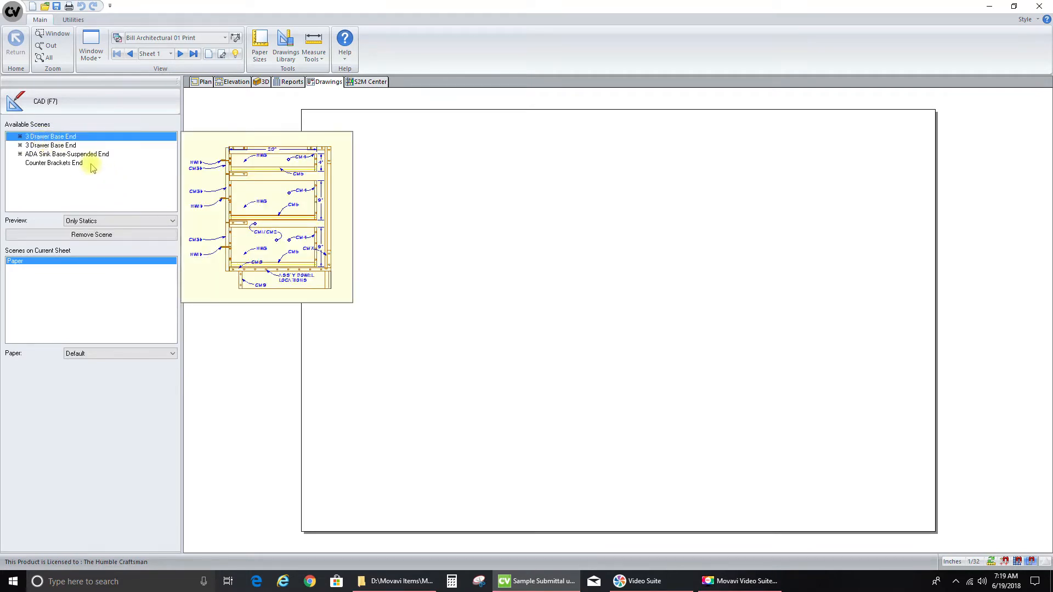
{"action": "left_click", "coordinate": [66, 234]}
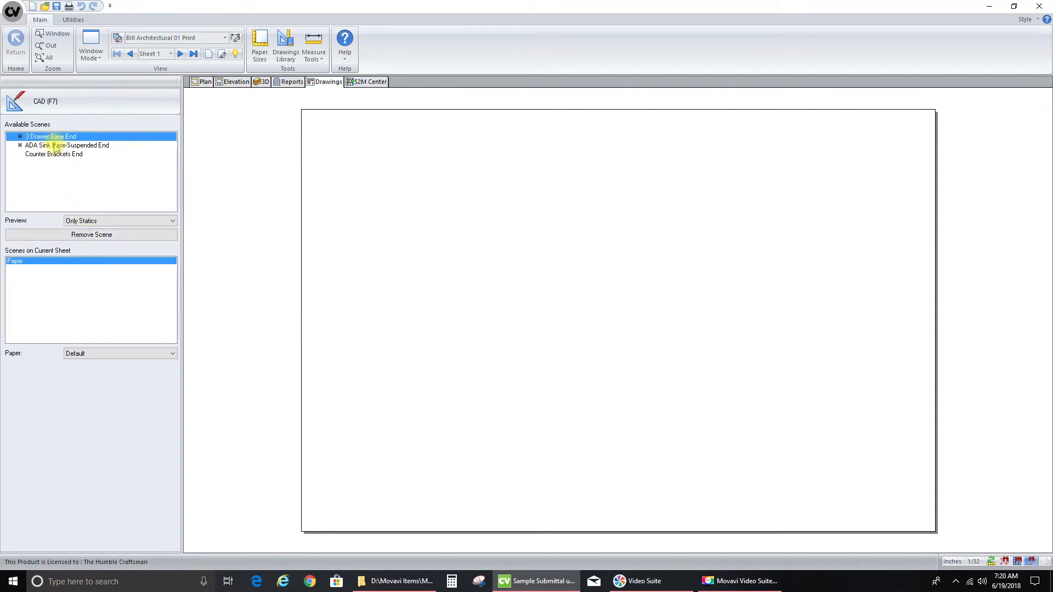
Preview the available 3 Drawer Base End, ADA Sink Base-Suspended End and Counter Brackets End scenes
{"action": "mouse_move", "coordinate": [55, 139]}
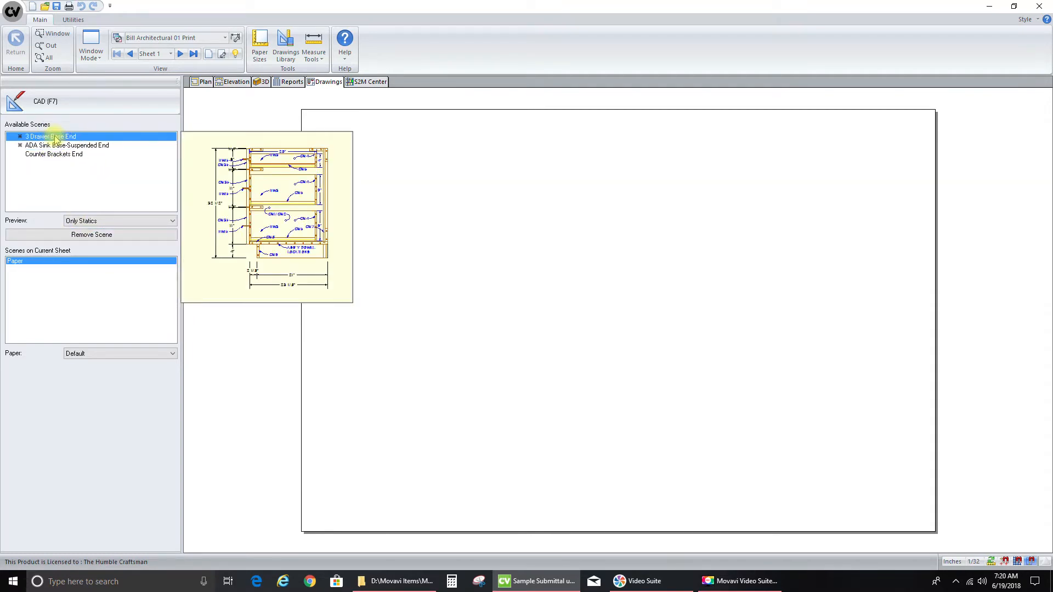
{"action": "left_click", "coordinate": [53, 145]}
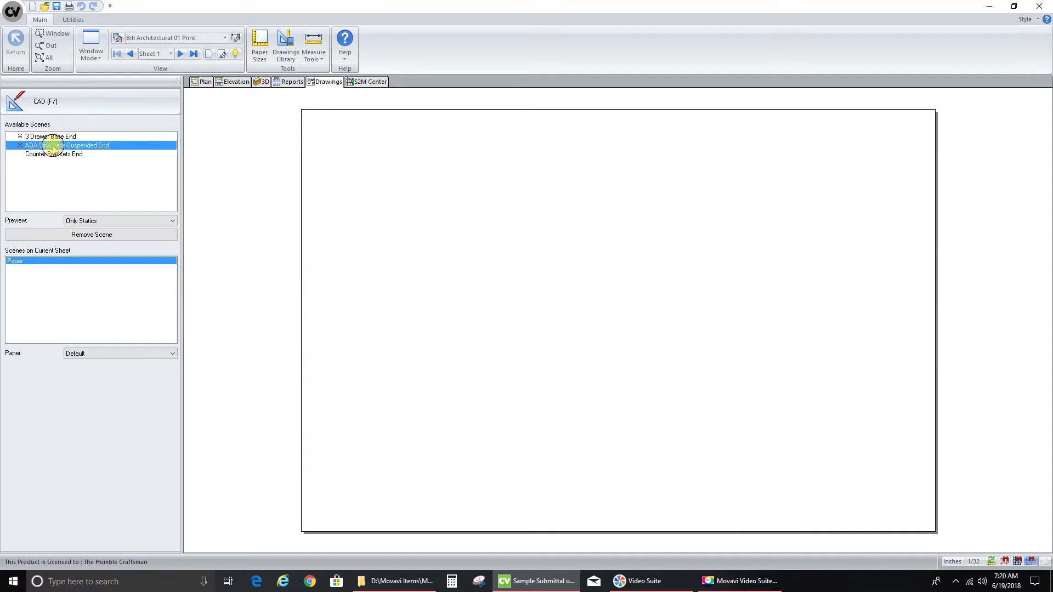
{"action": "mouse_move", "coordinate": [53, 147]}
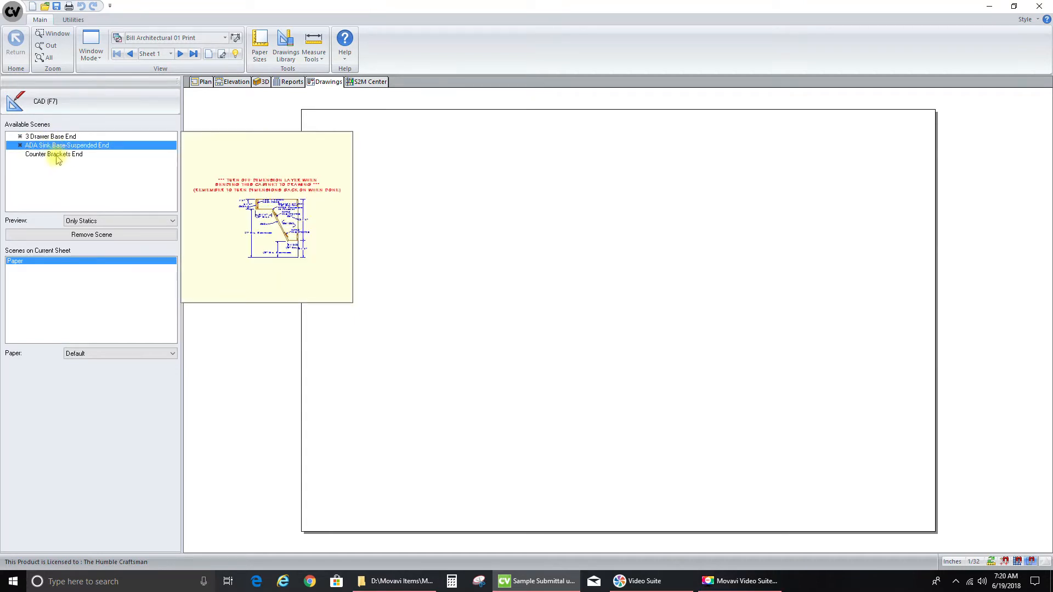
{"action": "left_click", "coordinate": [57, 155]}
{"action": "mouse_move", "coordinate": [57, 157]}
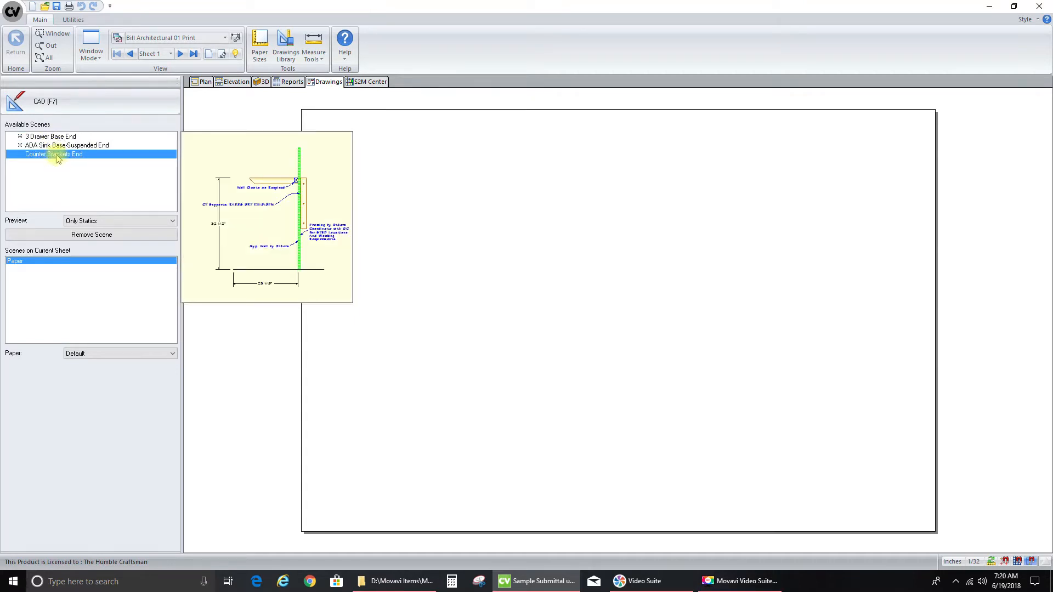
Send the narrow upper cabinet's end view to the drawings with the section position at 14 1/2, and return to the wall 2 elevation
{"action": "left_click", "coordinate": [234, 81]}
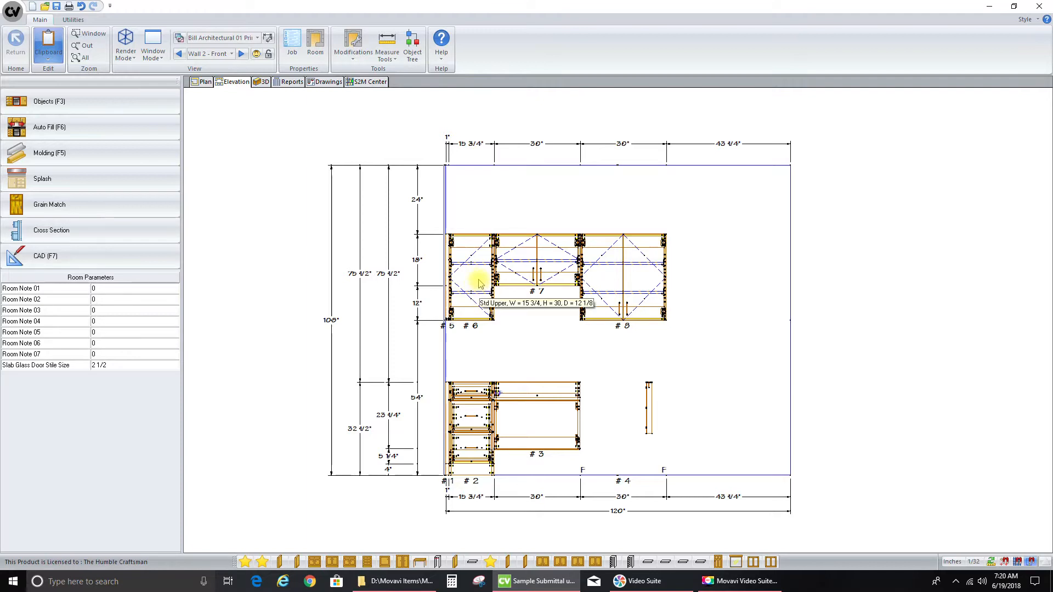
{"action": "double_click", "coordinate": [478, 283]}
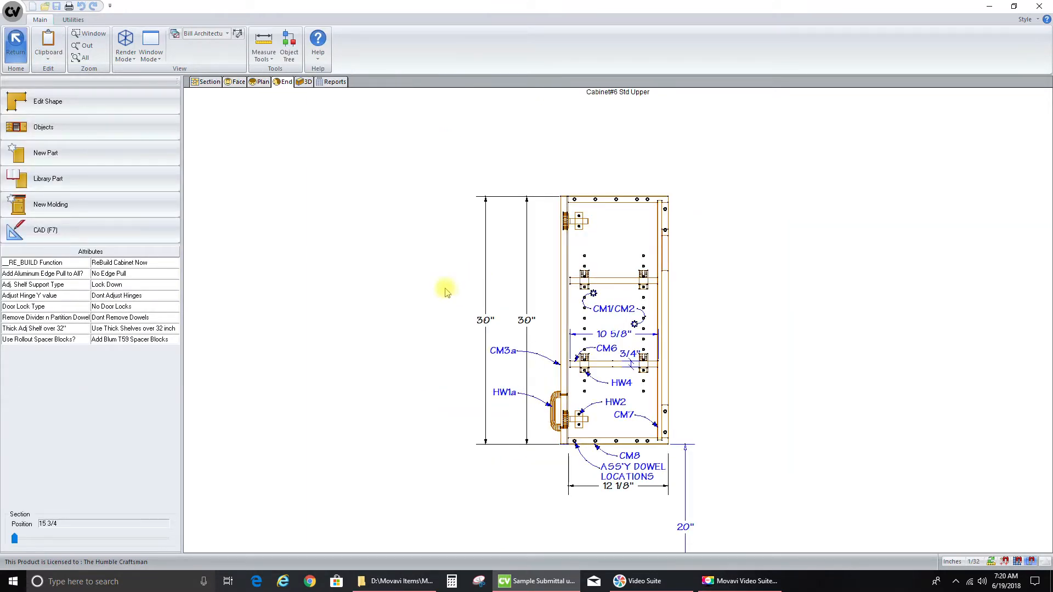
{"action": "middle_click_drag", "start_coordinate": [435, 298], "coordinate": [376, 219]}
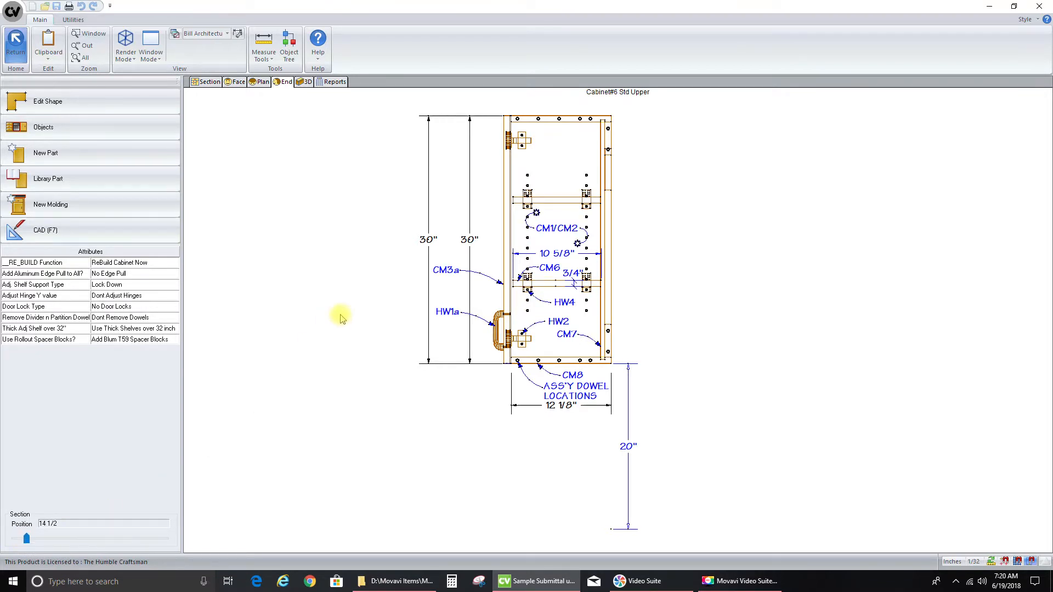
{"action": "right_click", "coordinate": [279, 307]}
{"action": "left_click", "coordinate": [336, 340]}
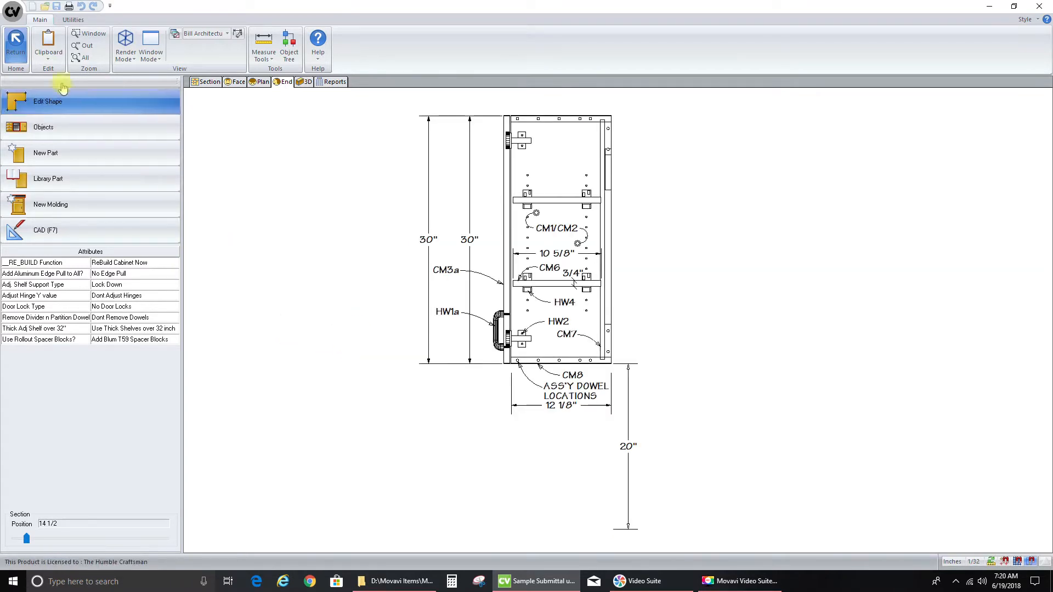
{"action": "left_click", "coordinate": [16, 41]}
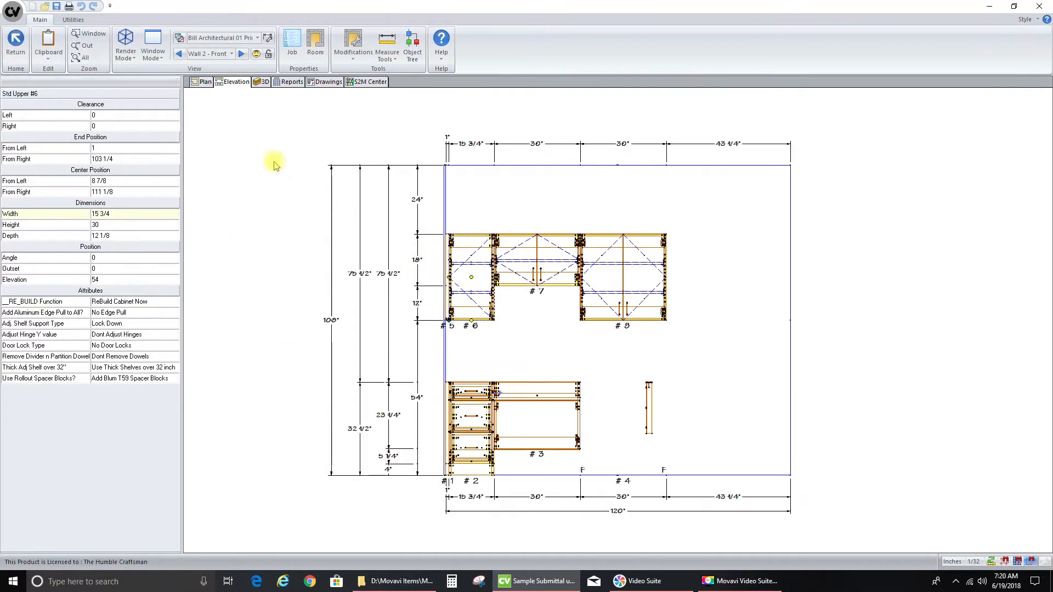
AutoBuild the countertops for the entire room in the plan view
{"action": "left_click", "coordinate": [272, 161]}
{"action": "left_click", "coordinate": [202, 82]}
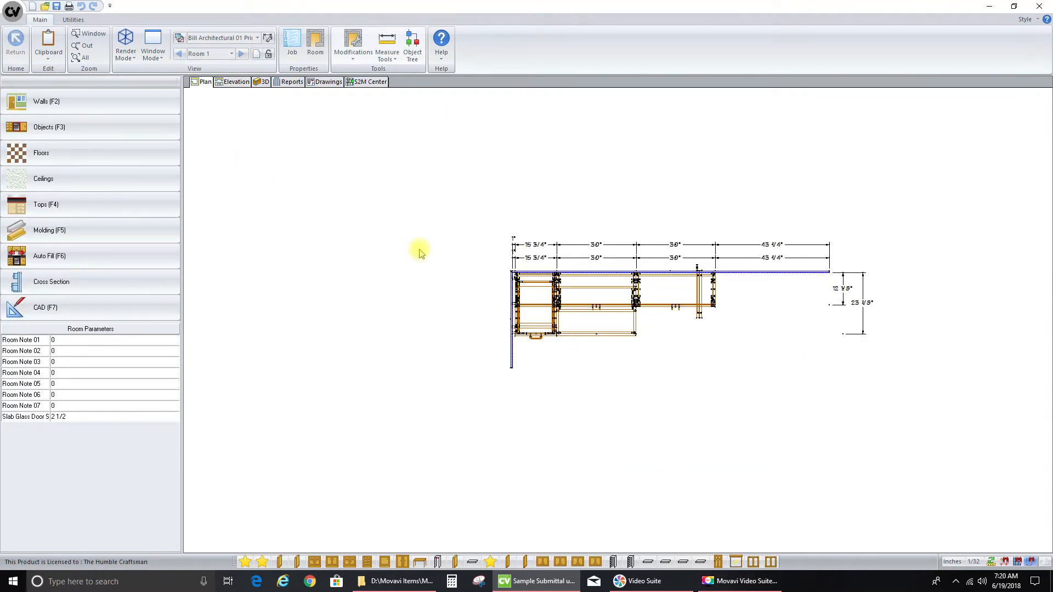
{"action": "left_click", "coordinate": [83, 205]}
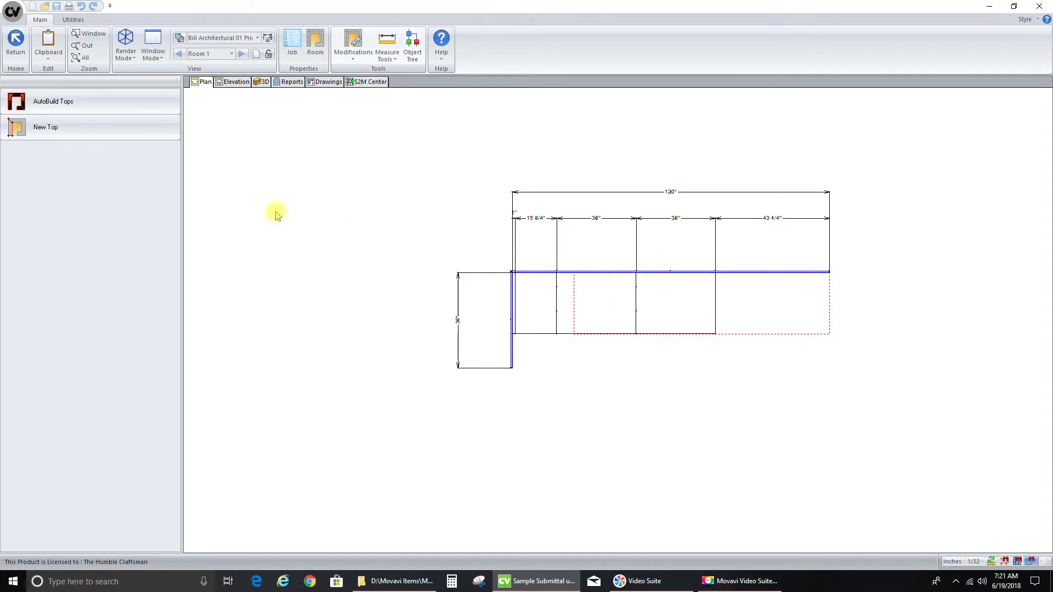
{"action": "left_click", "coordinate": [91, 108]}
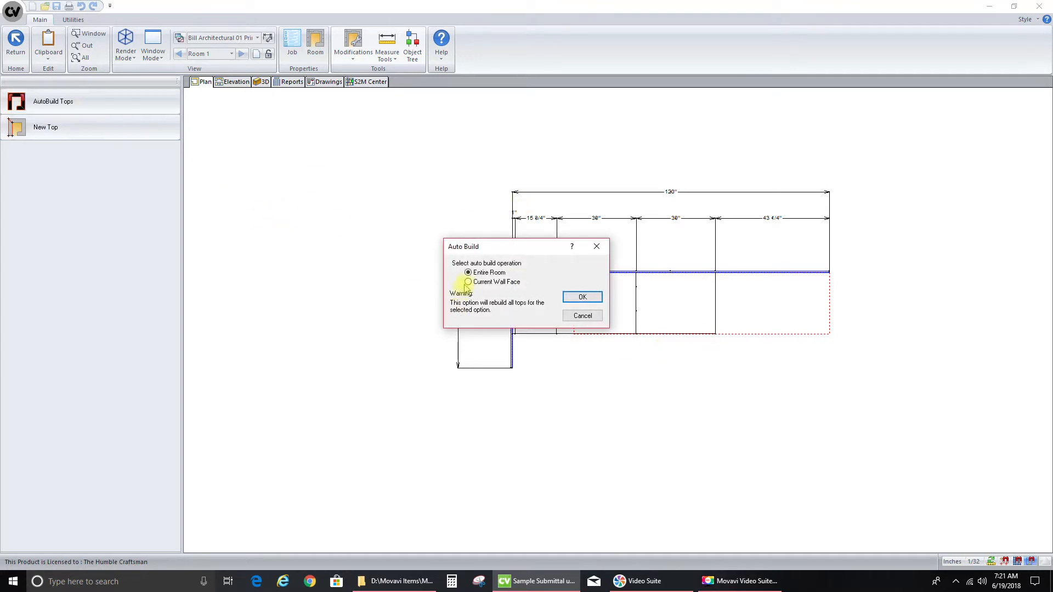
{"action": "left_click", "coordinate": [583, 297]}
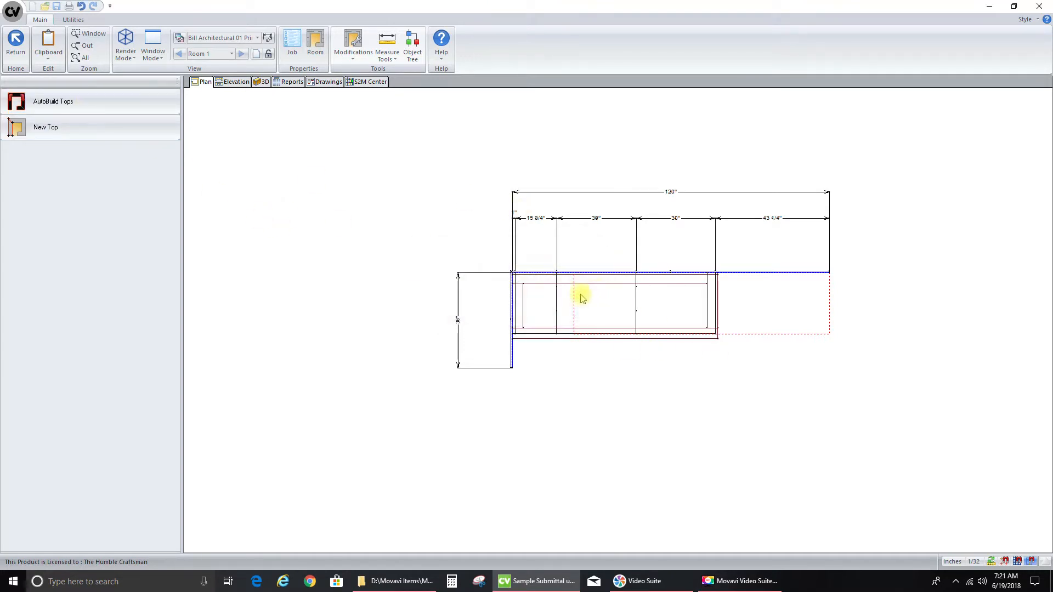
Edit the countertop's shape and fillet its outer front corner, away from the side wall, with a 3-inch radius
{"action": "left_click", "coordinate": [592, 297]}
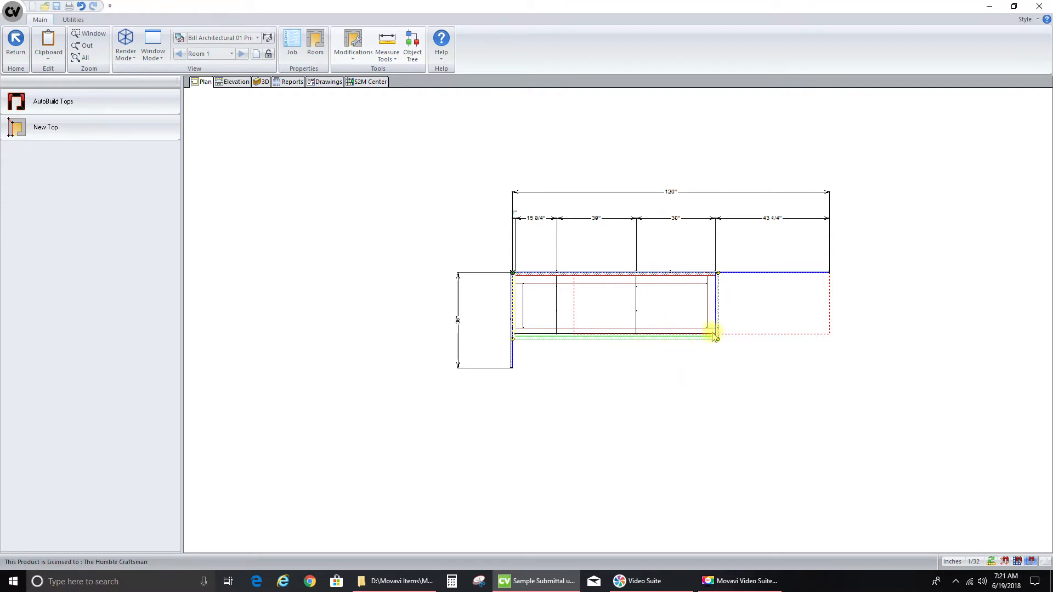
{"action": "right_click", "coordinate": [603, 305]}
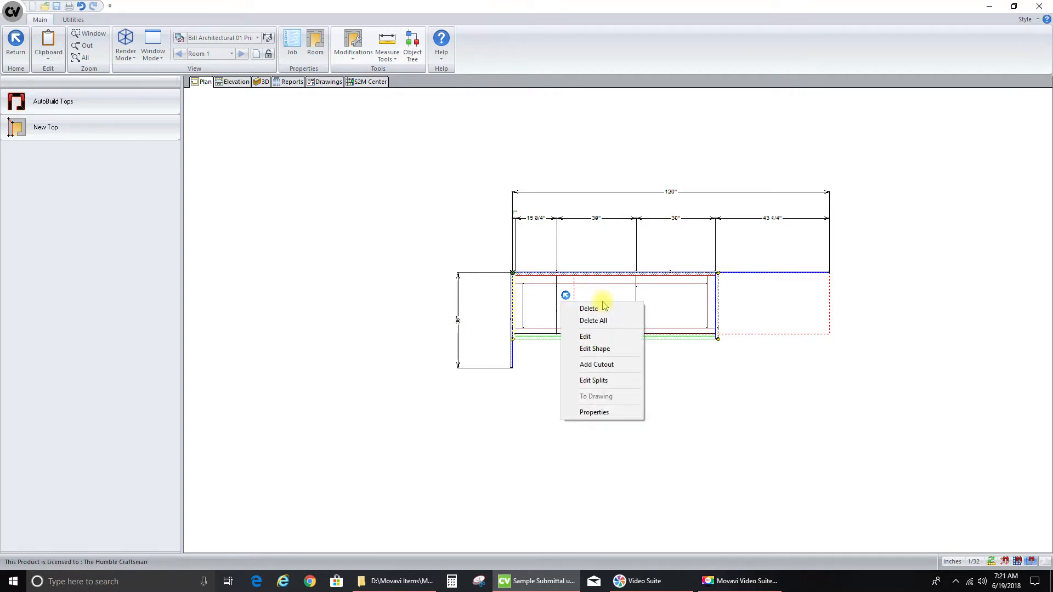
{"action": "left_click", "coordinate": [597, 349]}
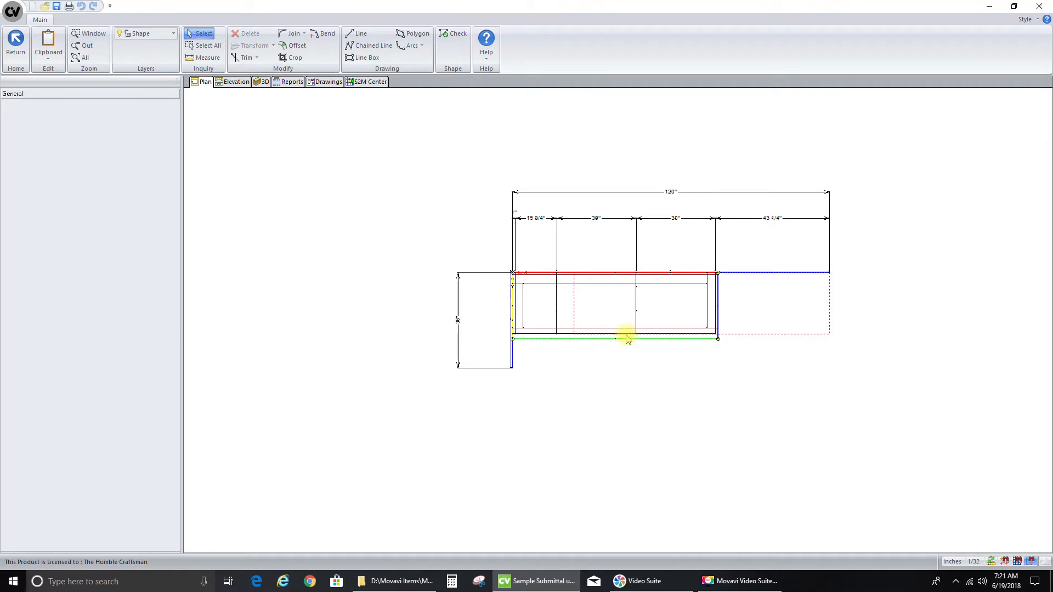
{"action": "left_click", "coordinate": [303, 34]}
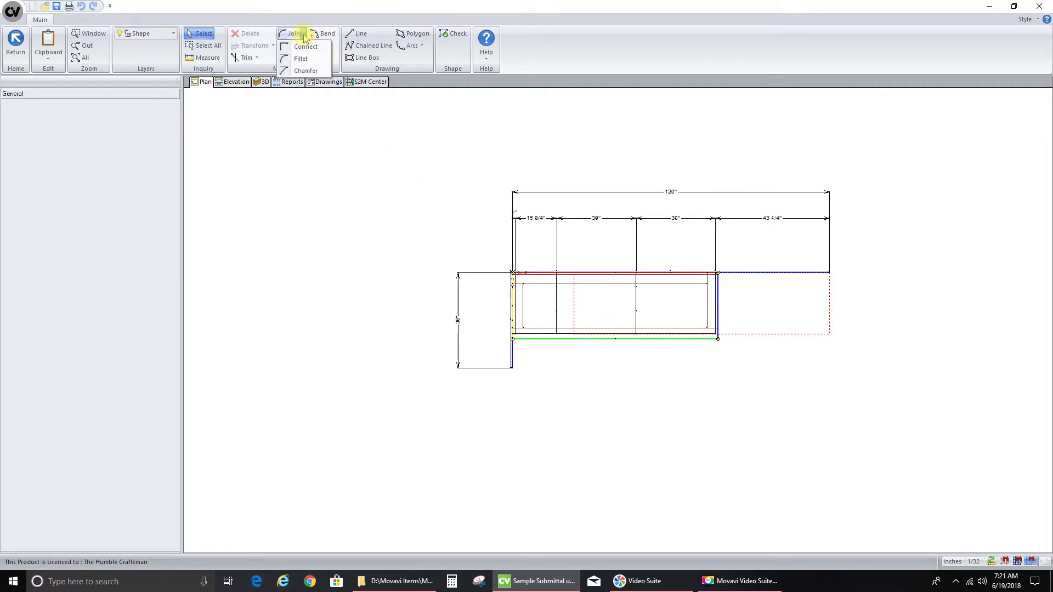
{"action": "left_click", "coordinate": [301, 58]}
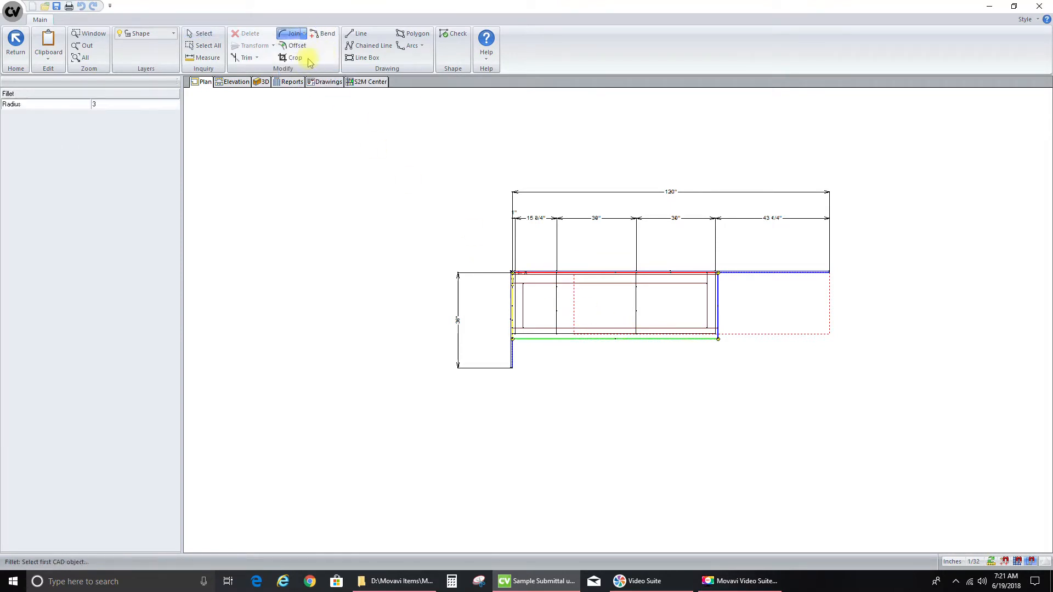
{"action": "left_click", "coordinate": [125, 105]}
{"action": "left_click", "coordinate": [699, 339]}
{"action": "left_click", "coordinate": [717, 324]}
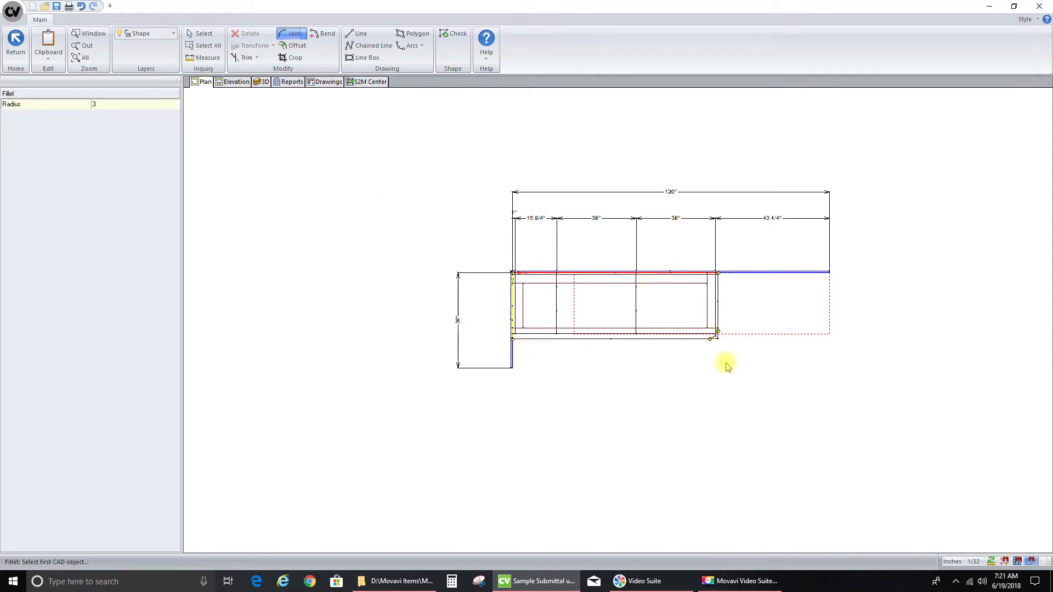
Set the countertop's edge along the side wall to Splash and its front edge to Finished
{"action": "left_click", "coordinate": [202, 36]}
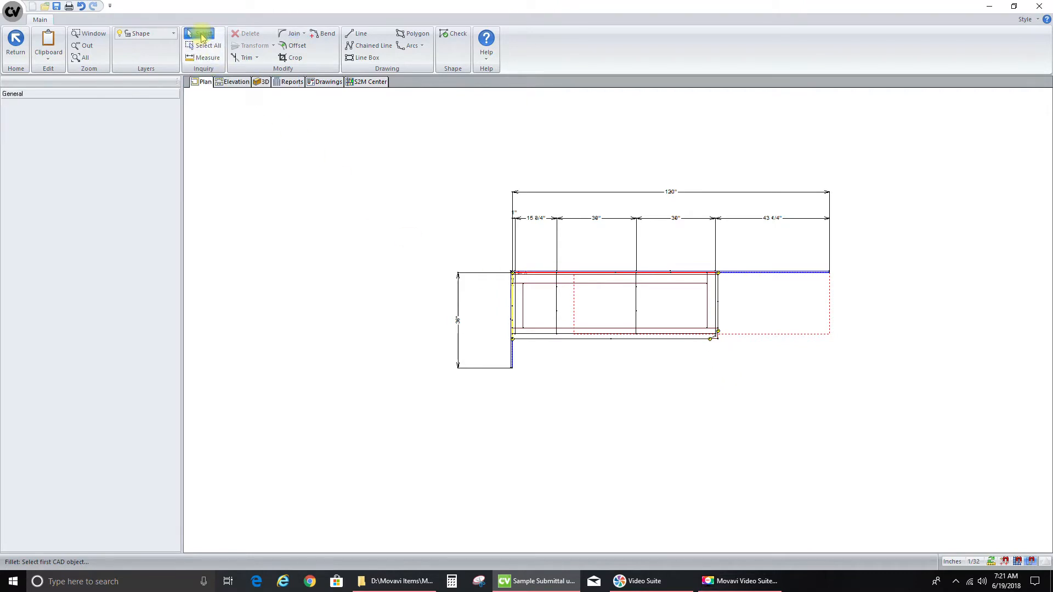
{"action": "left_click", "coordinate": [512, 303]}
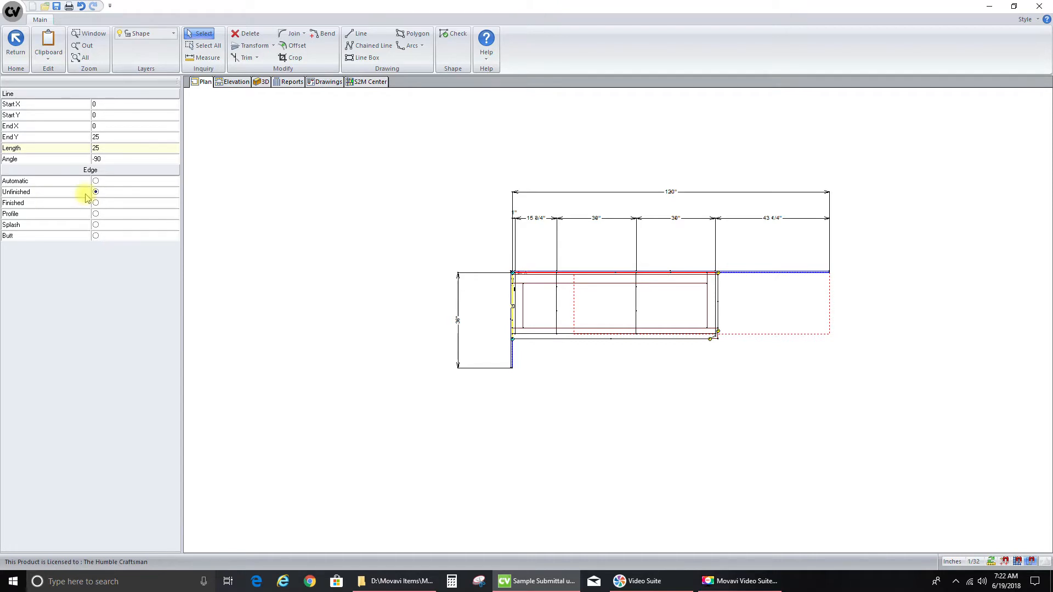
{"action": "left_click", "coordinate": [96, 225]}
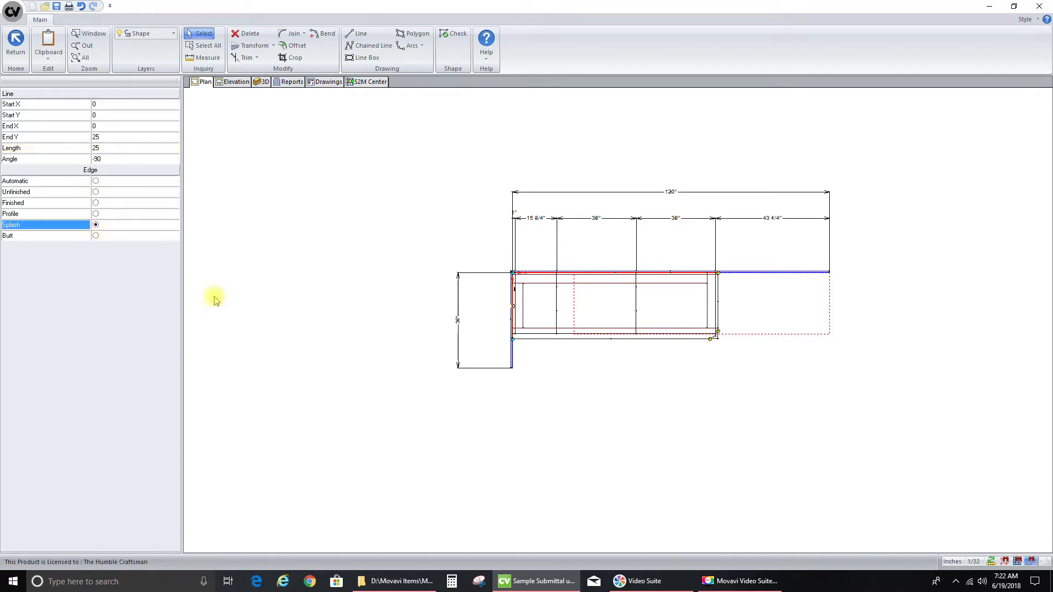
{"action": "left_click", "coordinate": [576, 340]}
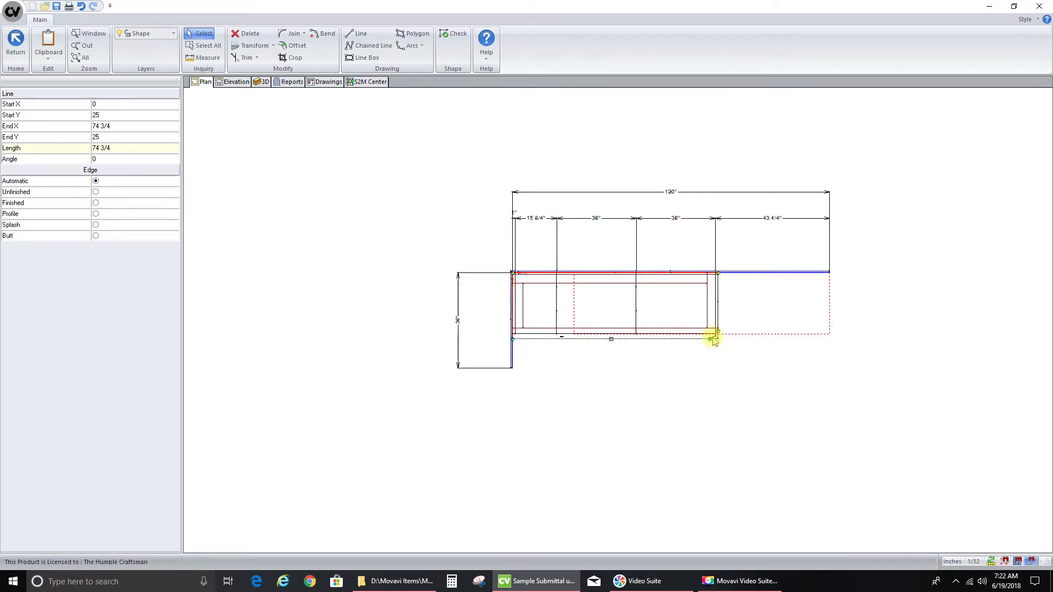
{"action": "left_click", "coordinate": [96, 203]}
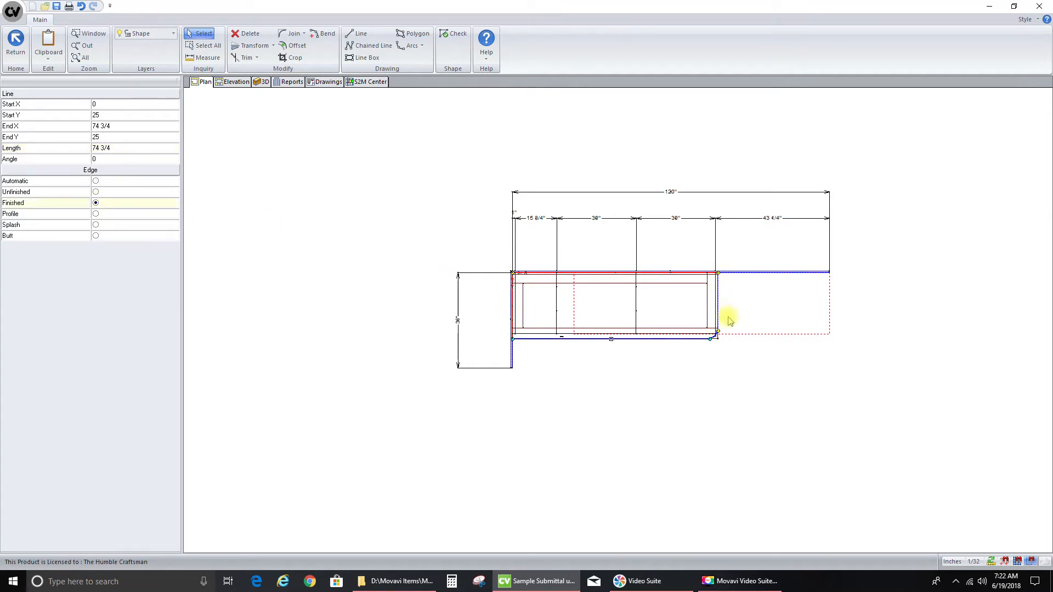
Finish editing the countertop's shape and save it as the new shape
{"action": "left_click", "coordinate": [15, 42]}
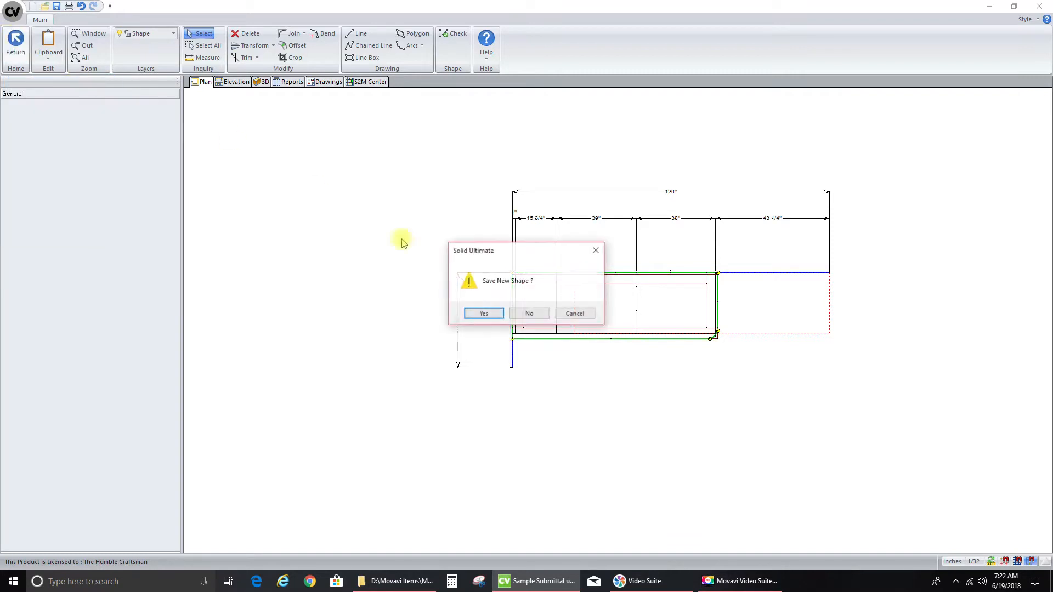
{"action": "left_click", "coordinate": [485, 314]}
Examine the countertop's rounded corner, splash and underside support together with the cabinets in a 3D view of the room
{"action": "left_click", "coordinate": [262, 82]}
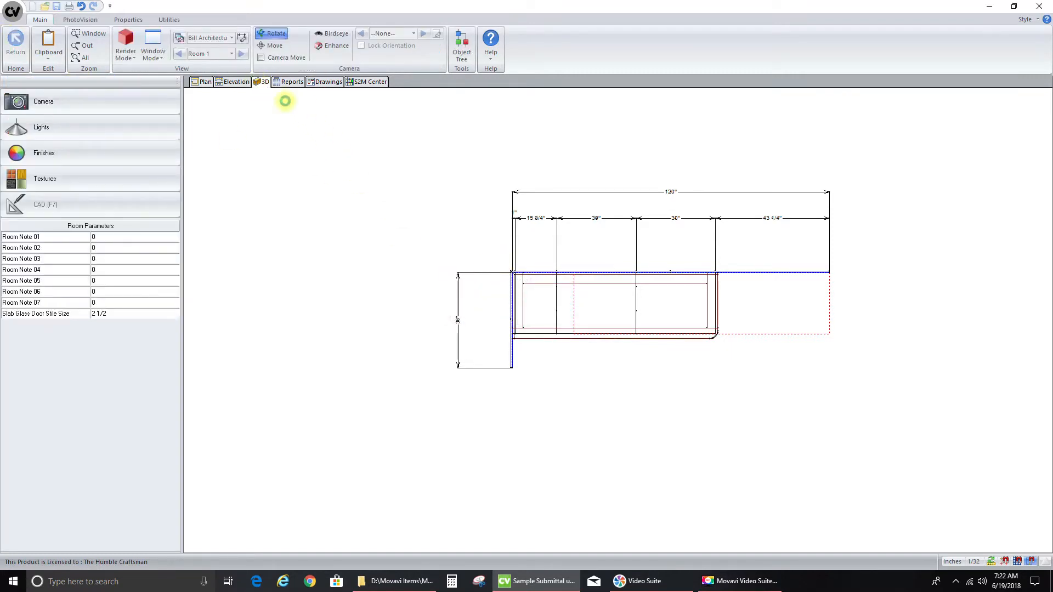
{"action": "mouse_move", "coordinate": [672, 381]}
{"action": "left_mouse_down"}
{"action": "mouse_move", "coordinate": [630, 355]}
{"action": "mouse_move", "coordinate": [643, 383]}
{"action": "left_mouse_up"}
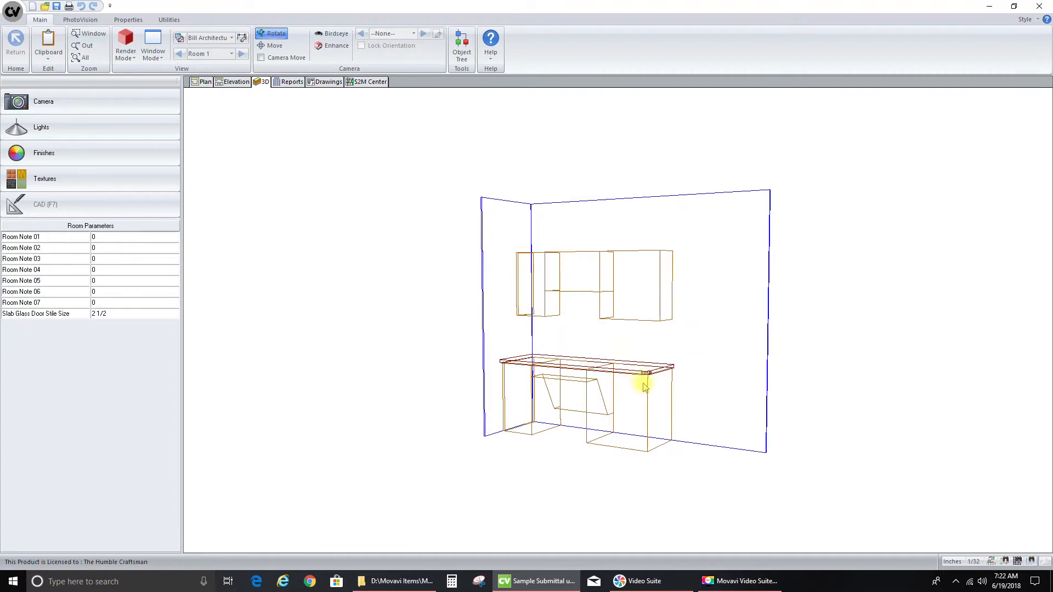
{"action": "left_click", "coordinate": [648, 381]}
{"action": "scroll", "coordinate": [634, 380], "scroll_direction": "up", "scroll_amount": 5}
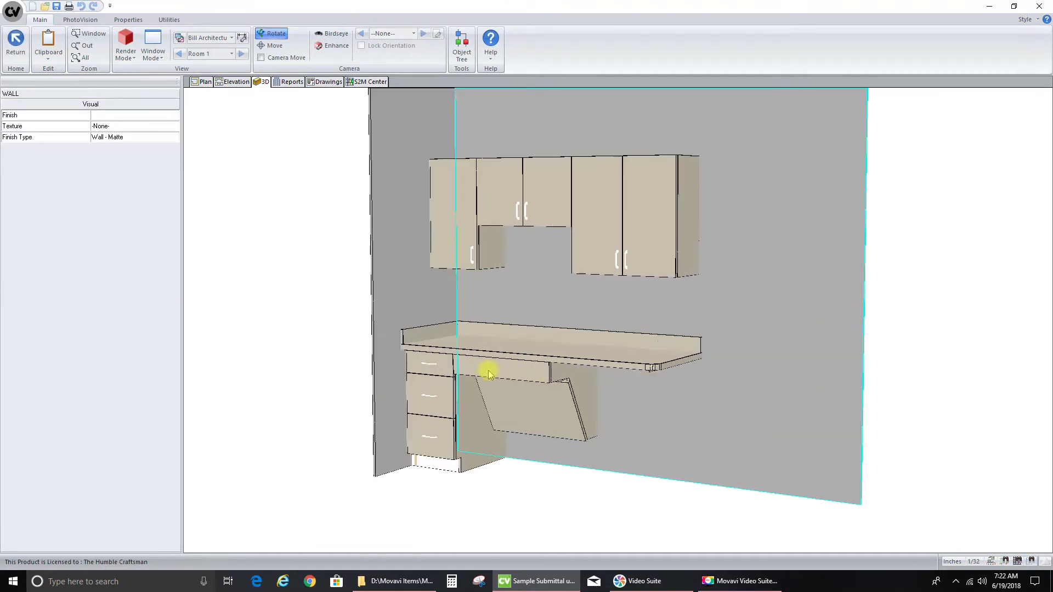
{"action": "left_click", "coordinate": [294, 372]}
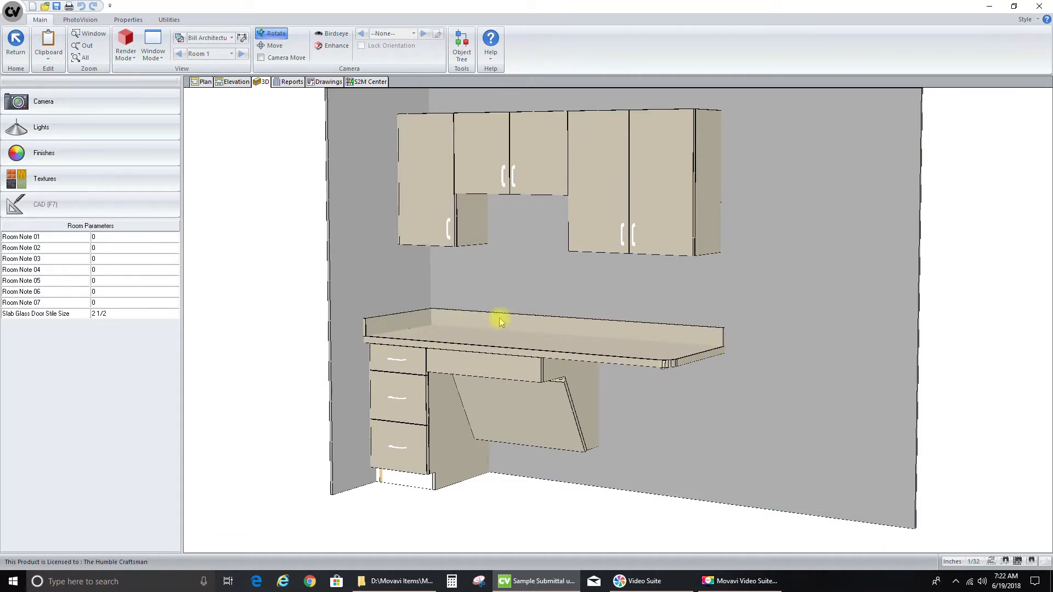
{"action": "left_click_drag", "start_coordinate": [542, 362], "coordinate": [674, 385]}
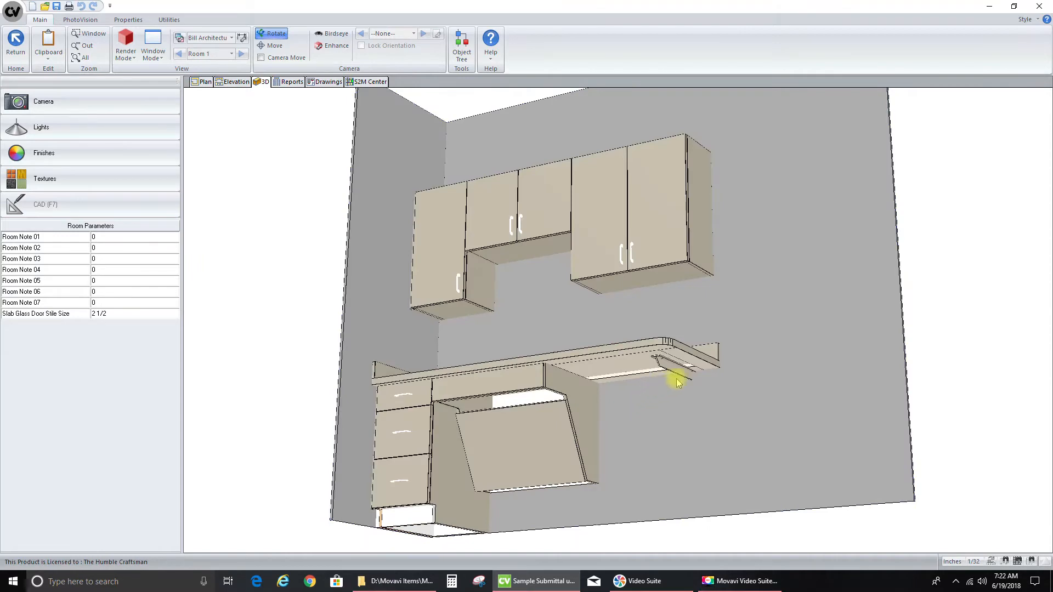
{"action": "left_click_drag", "start_coordinate": [765, 389], "coordinate": [731, 388]}
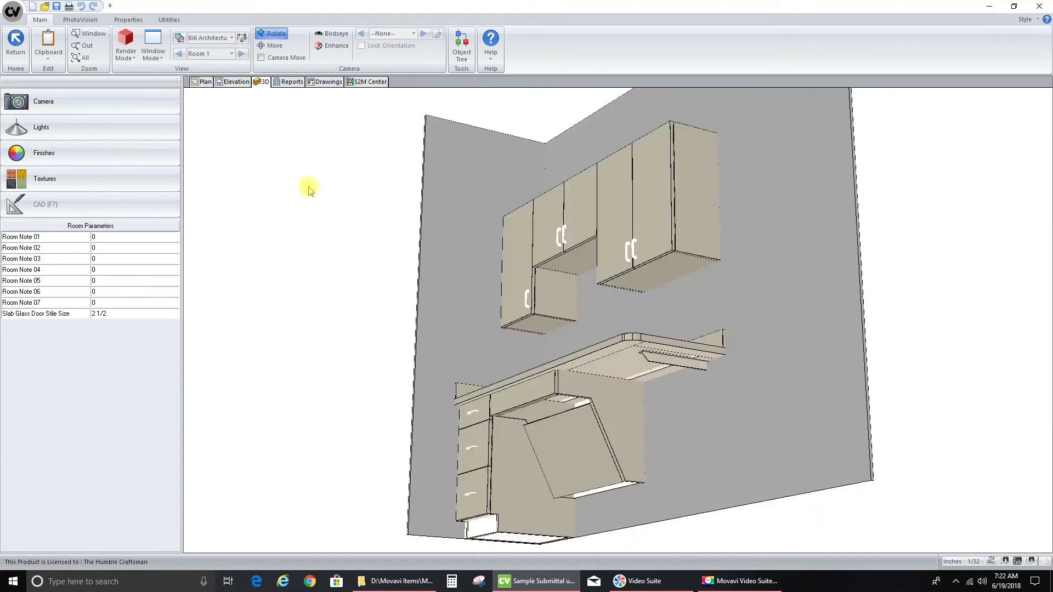
{"action": "left_click_drag", "start_coordinate": [309, 190], "coordinate": [237, 152]}
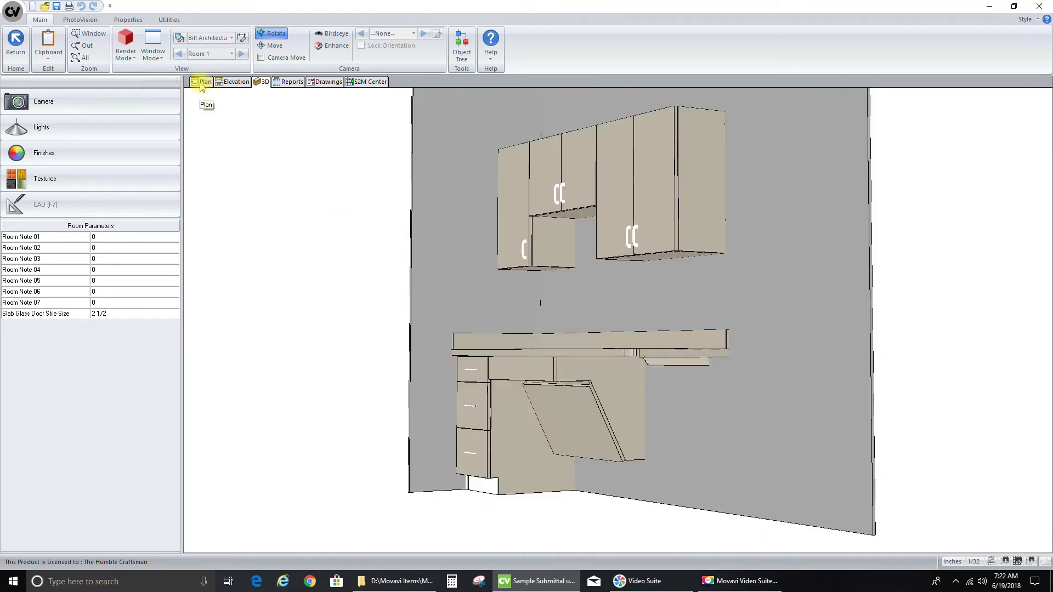
Send the room's plan view to the drawings as a static scene
{"action": "left_click", "coordinate": [203, 82]}
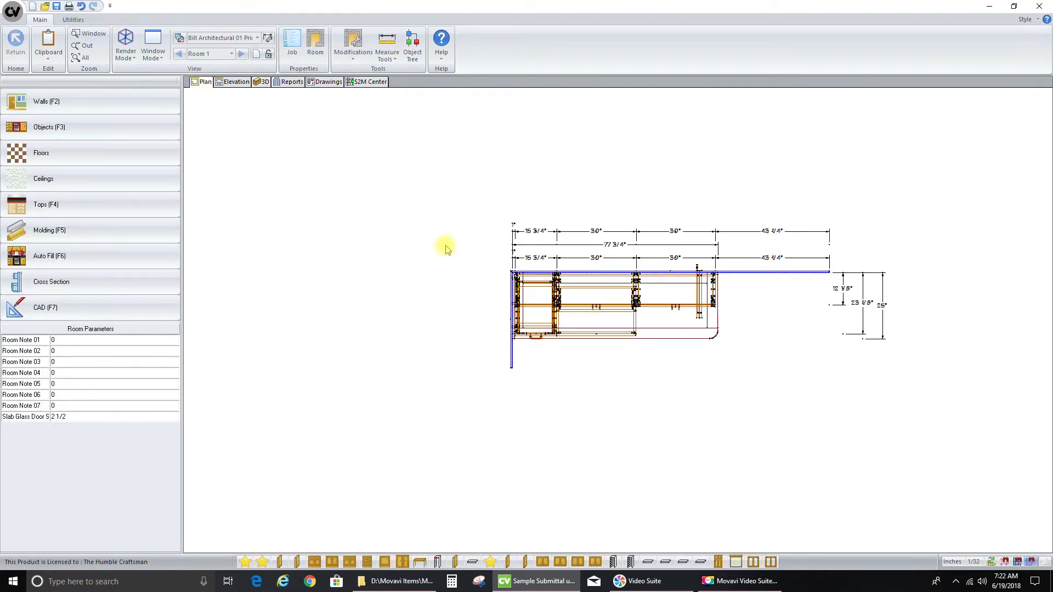
{"action": "right_click", "coordinate": [380, 227]}
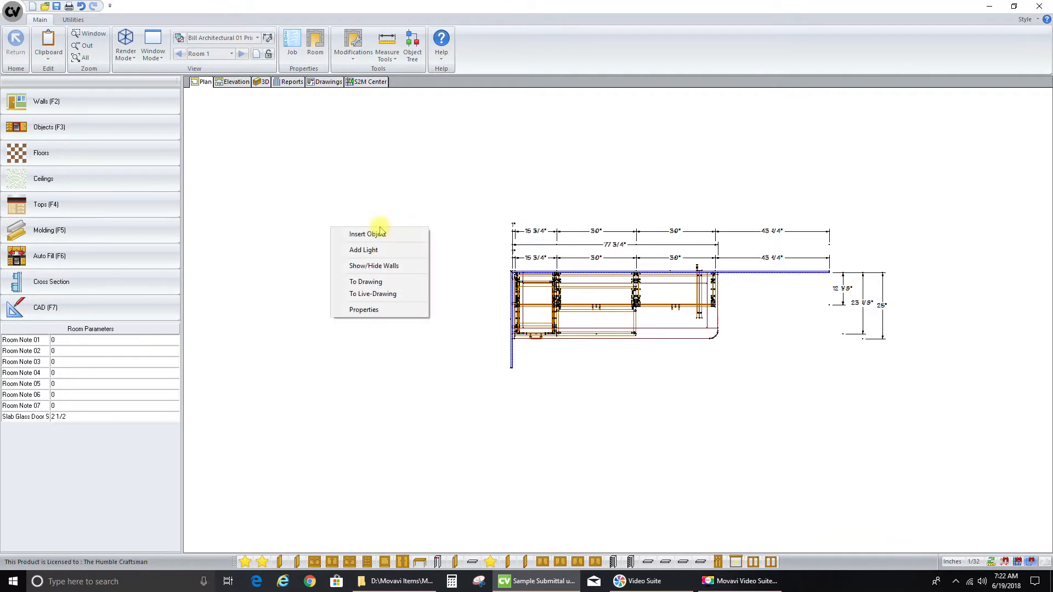
{"action": "left_click", "coordinate": [381, 282]}
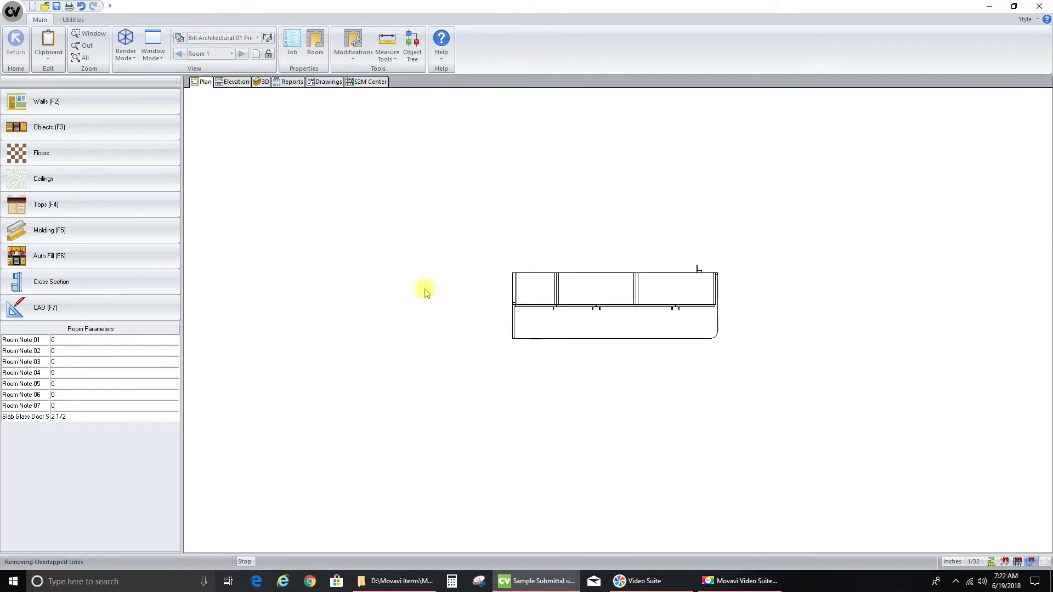
Send the wall 2 elevation to the drawings and choose the Bill Architectural 01 Print view setup
{"action": "left_click", "coordinate": [219, 82]}
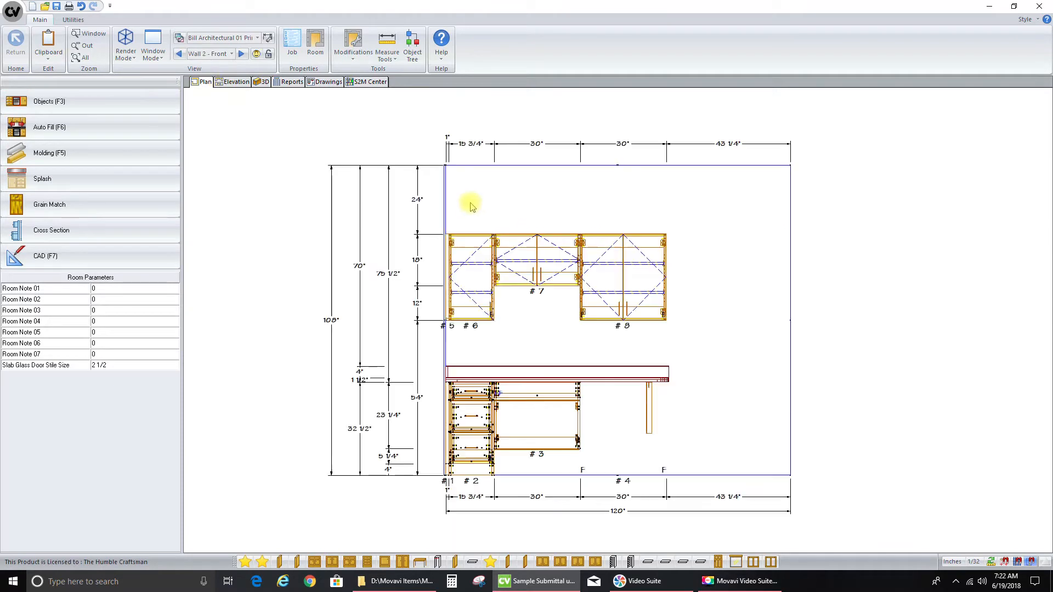
{"action": "right_click", "coordinate": [260, 227]}
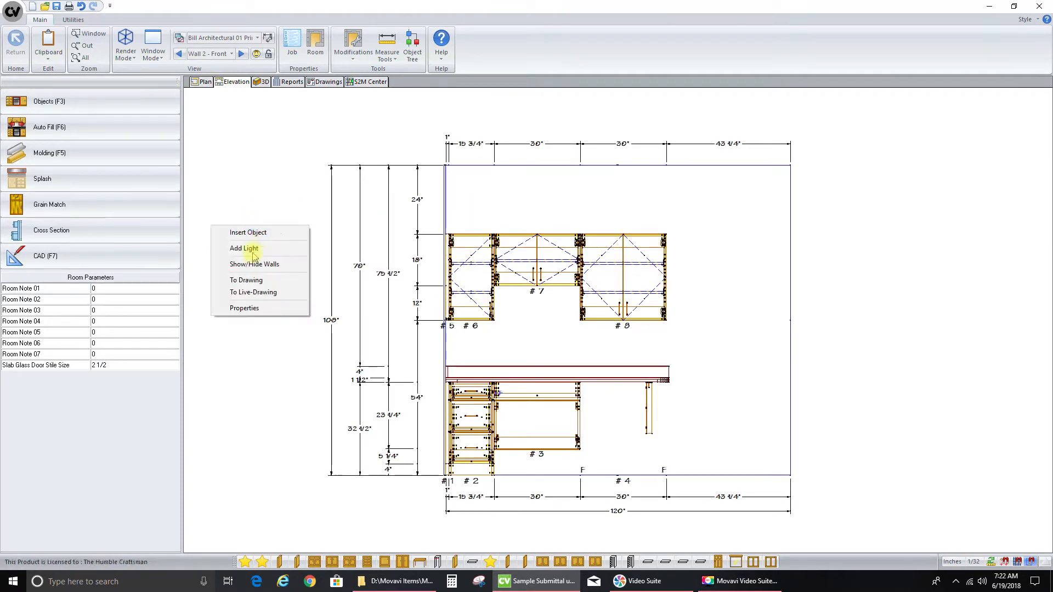
{"action": "left_click", "coordinate": [246, 279]}
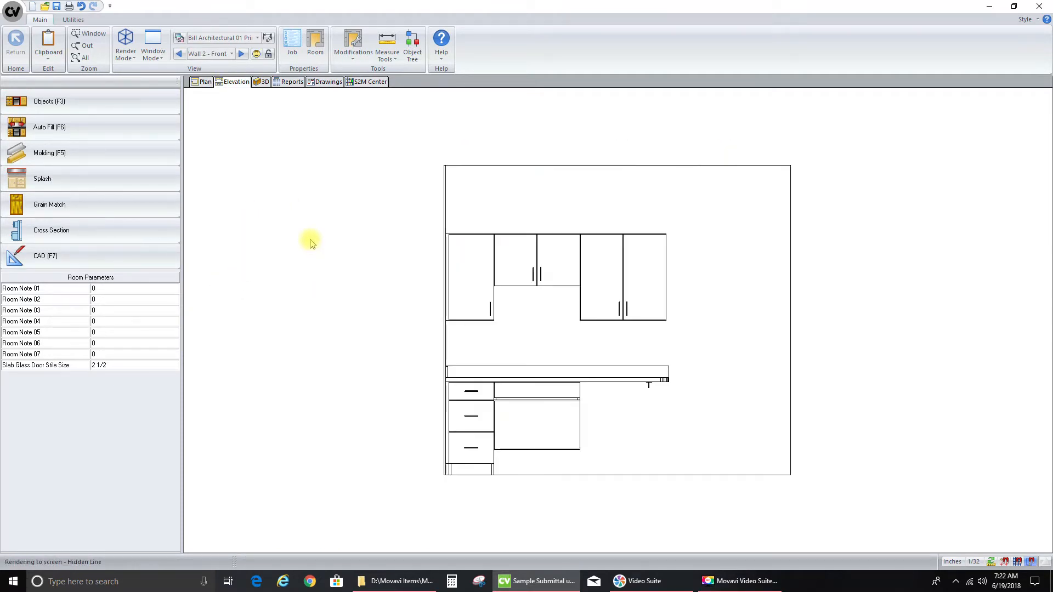
{"action": "left_click", "coordinate": [265, 215]}
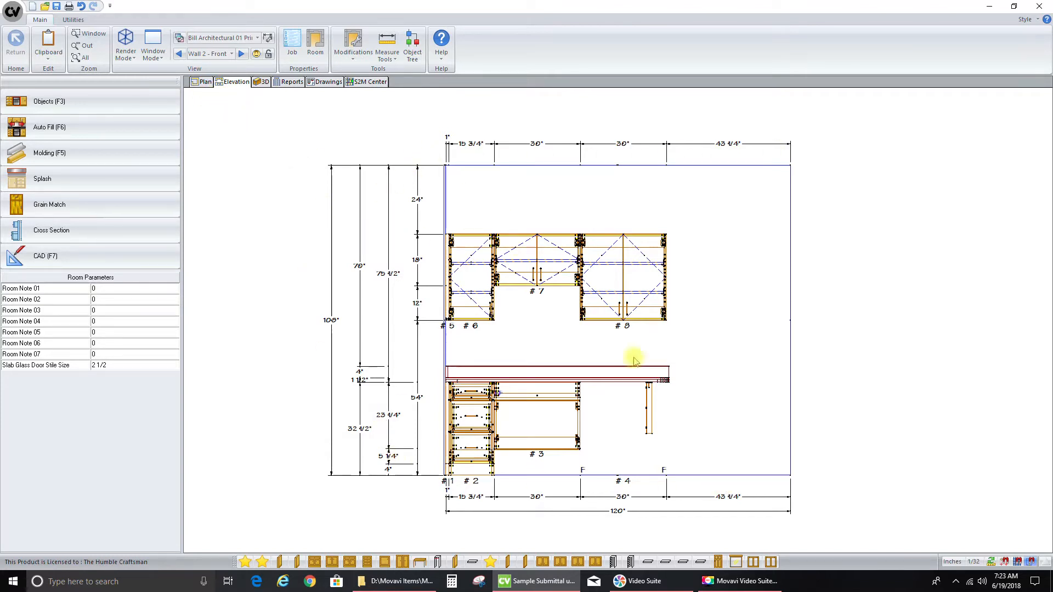
{"action": "left_click", "coordinate": [257, 37]}
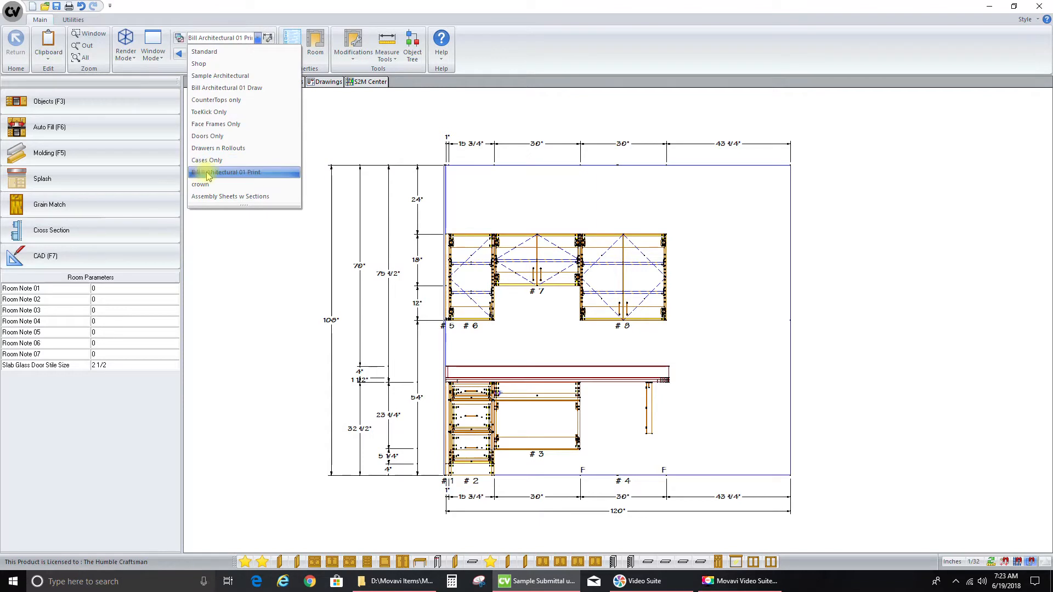
{"action": "left_click", "coordinate": [260, 174]}
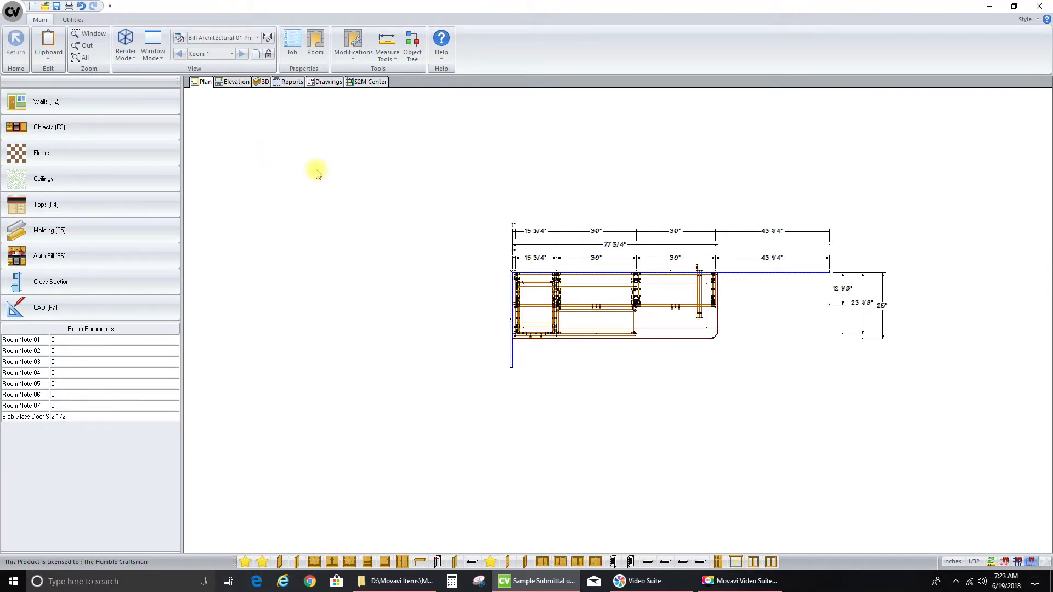
Open the view properties of drawing Sheet 1 and keep its snap points on All Scene Points
{"action": "left_click", "coordinate": [327, 82]}
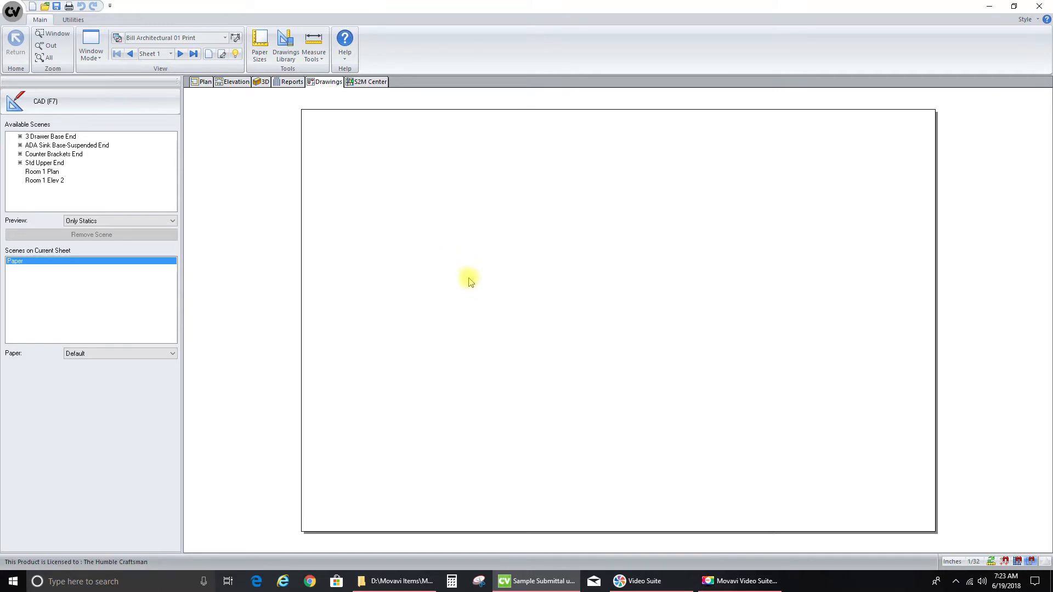
{"action": "right_click", "coordinate": [489, 306]}
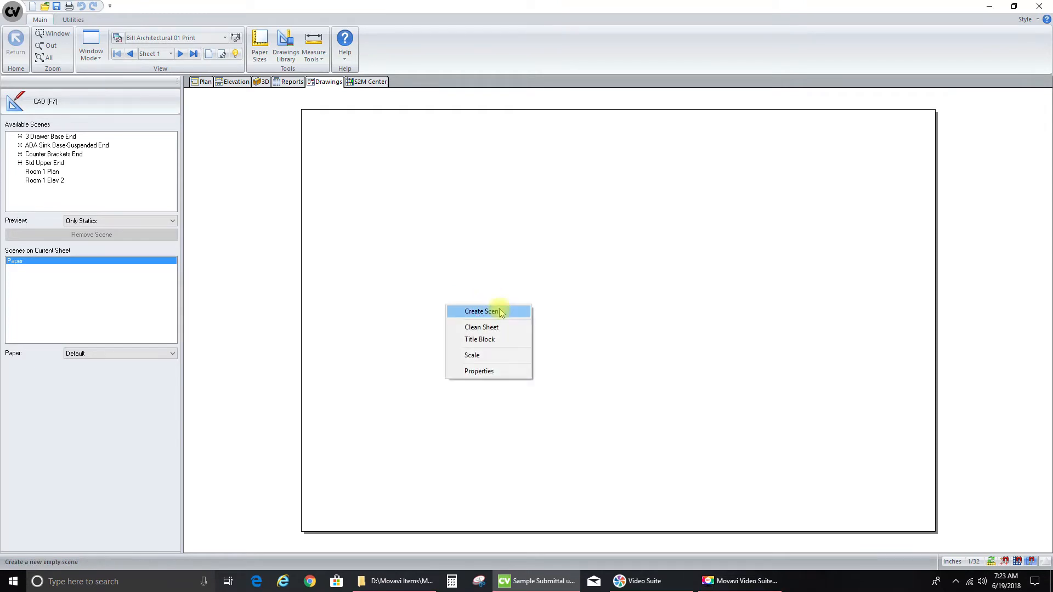
{"action": "left_click", "coordinate": [479, 371]}
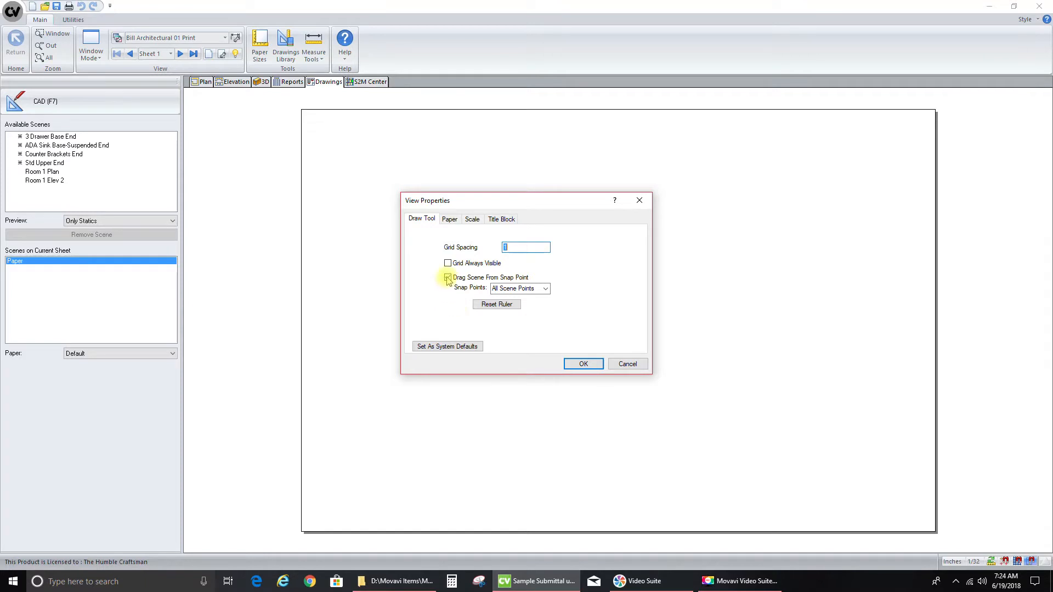
{"action": "left_click", "coordinate": [545, 290]}
{"action": "left_click", "coordinate": [546, 290]}
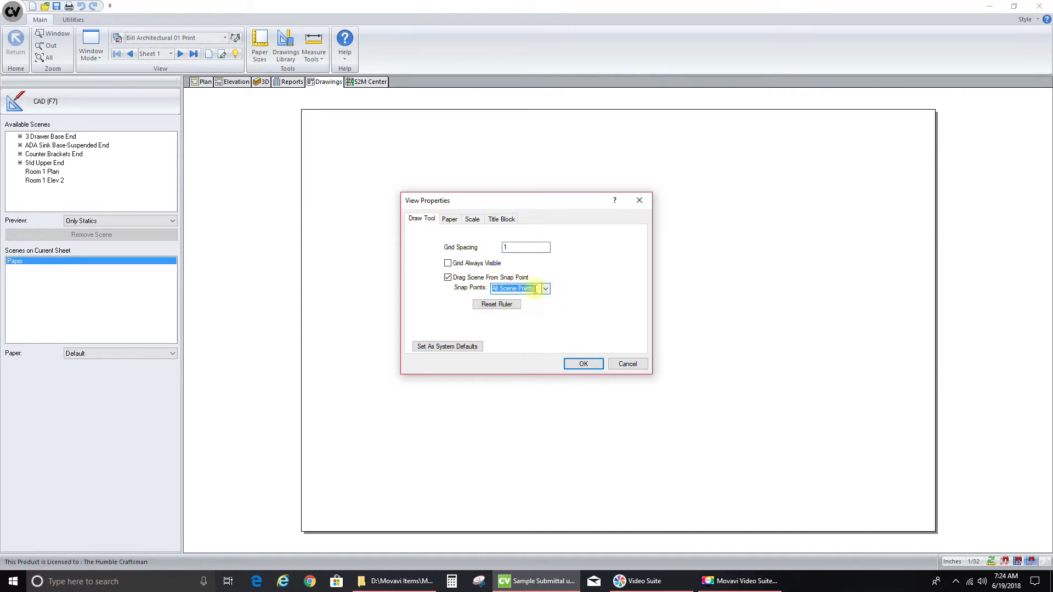
Select the Architect 24 x 36 Inches paper type for the sheet and check its scale setting
{"action": "left_click", "coordinate": [450, 220]}
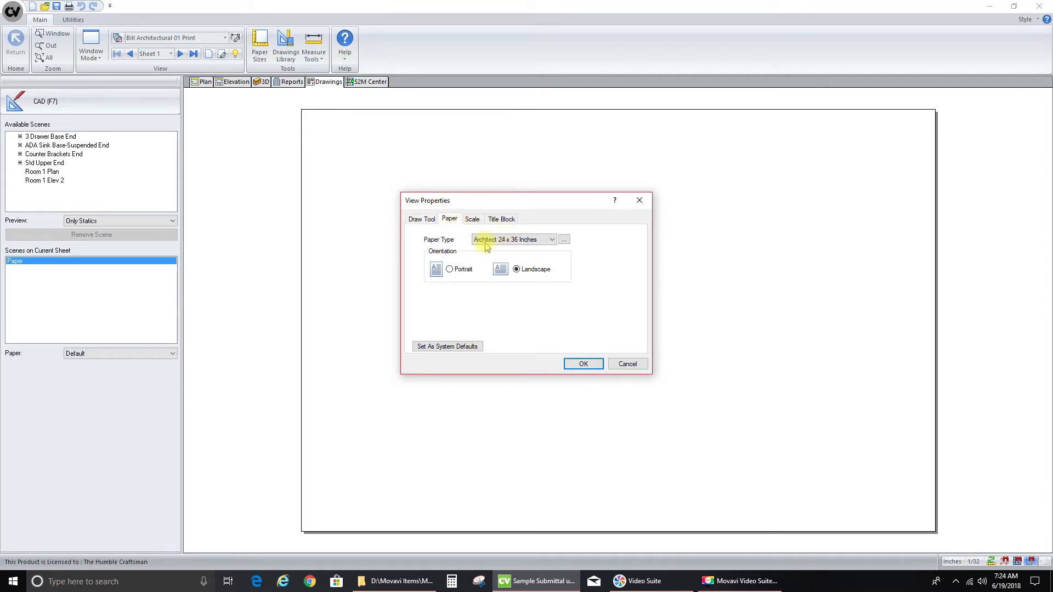
{"action": "left_click", "coordinate": [552, 240]}
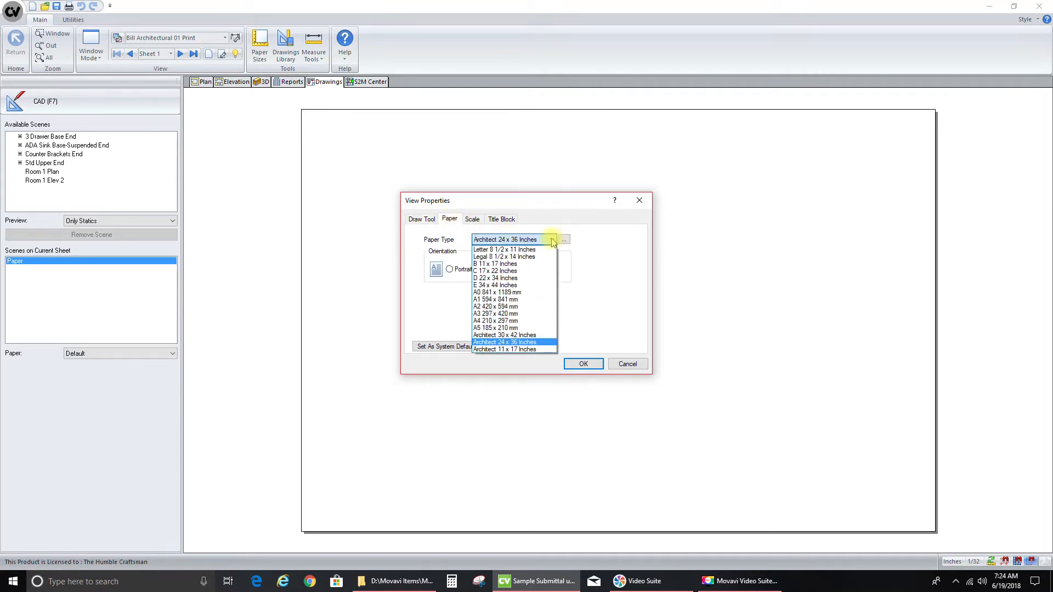
{"action": "left_click", "coordinate": [539, 342]}
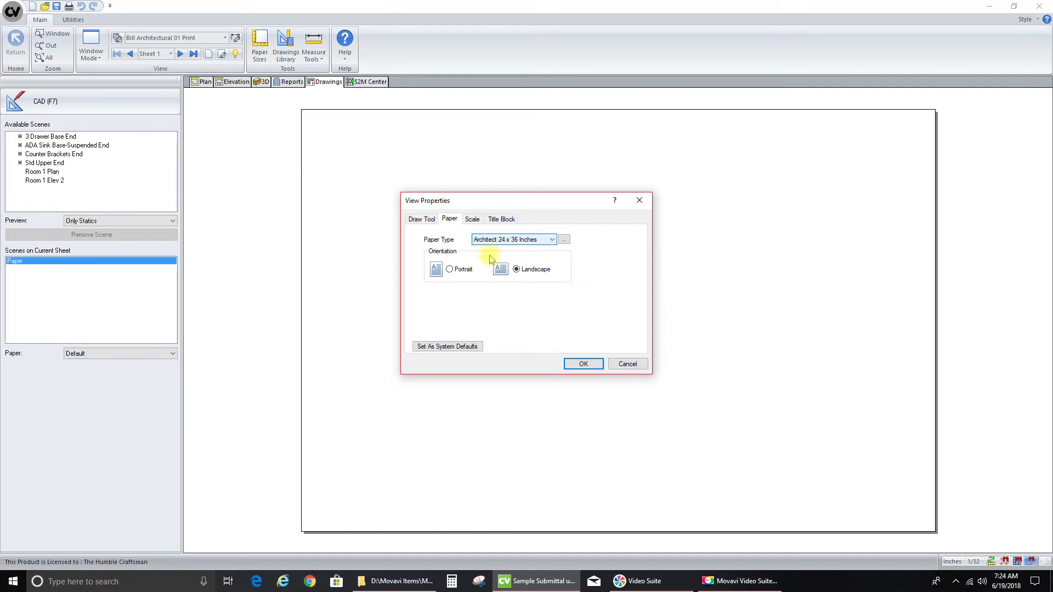
{"action": "left_click", "coordinate": [472, 220]}
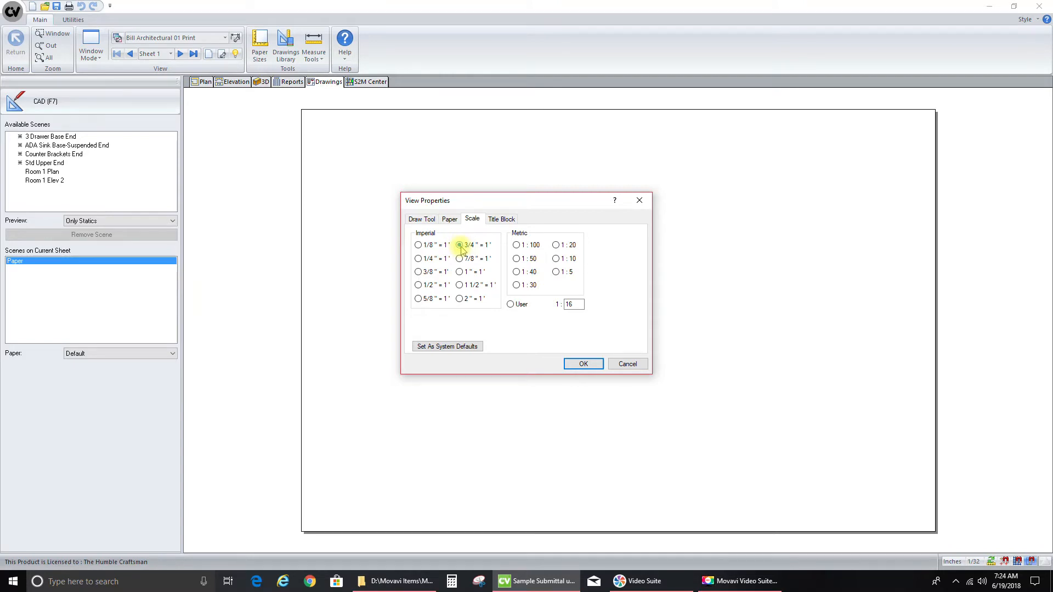
Set the 36x24 Drawing Page for Auto title block as the system default, and apply the 36x24 Cover Sheet title block to Sheet 1
{"action": "left_click", "coordinate": [499, 220]}
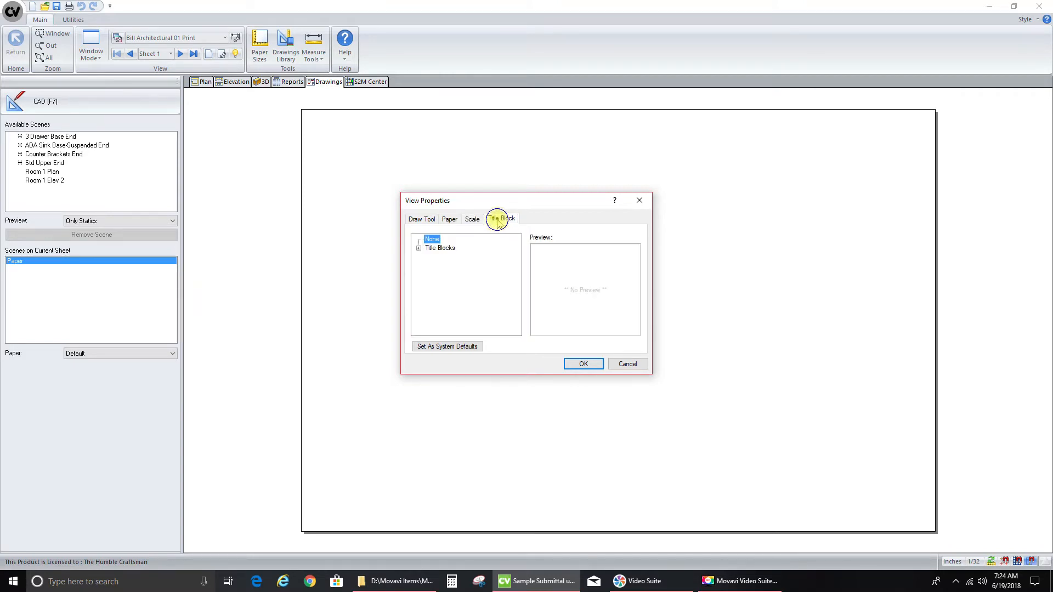
{"action": "left_click", "coordinate": [419, 249]}
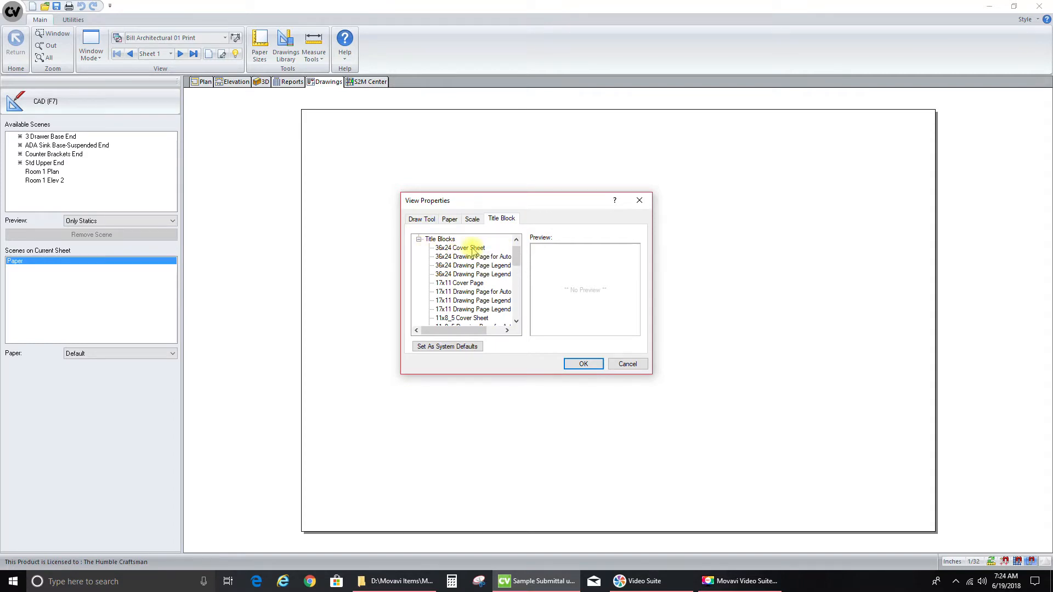
{"action": "left_click", "coordinate": [473, 249]}
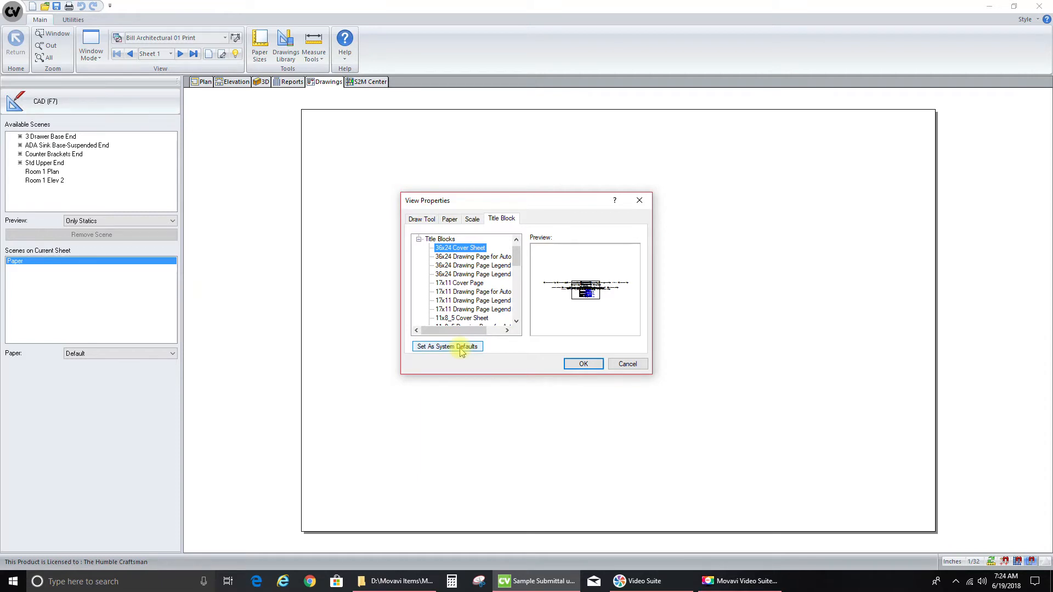
{"action": "left_click", "coordinate": [473, 256]}
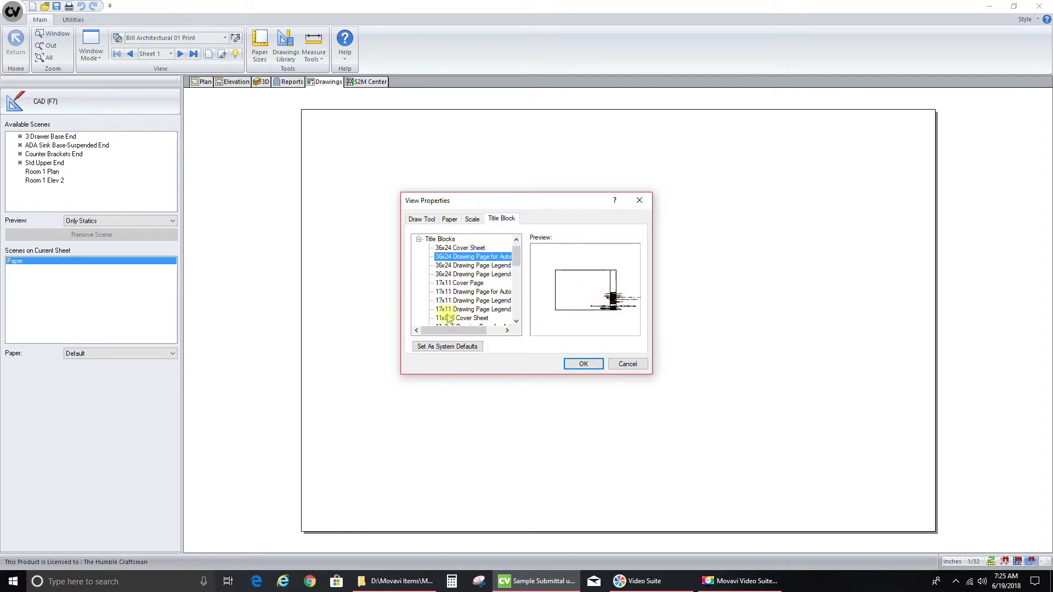
{"action": "left_click", "coordinate": [466, 348]}
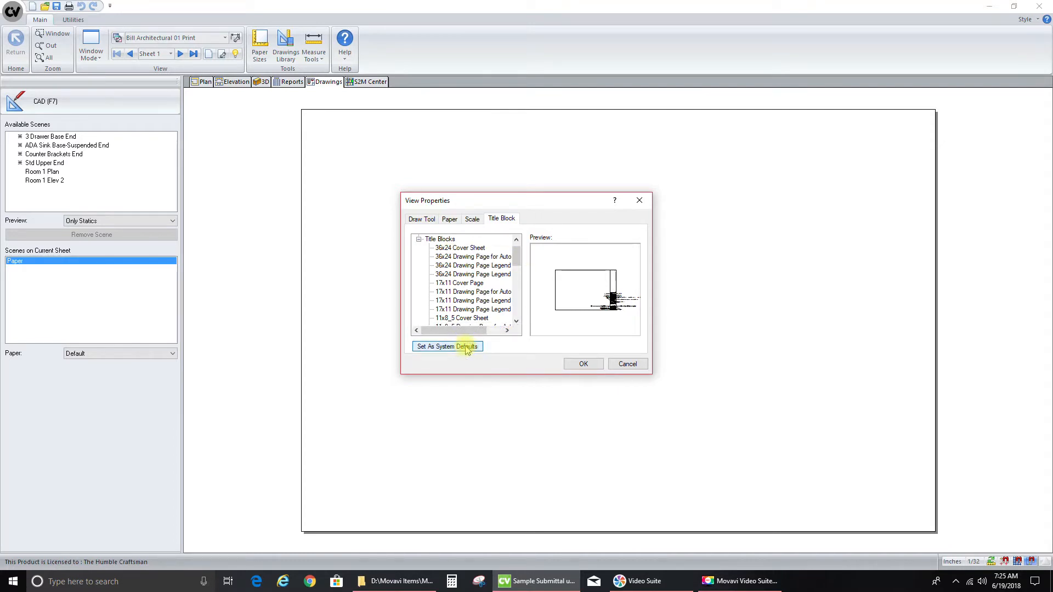
{"action": "left_click", "coordinate": [459, 248]}
{"action": "left_click", "coordinate": [583, 364]}
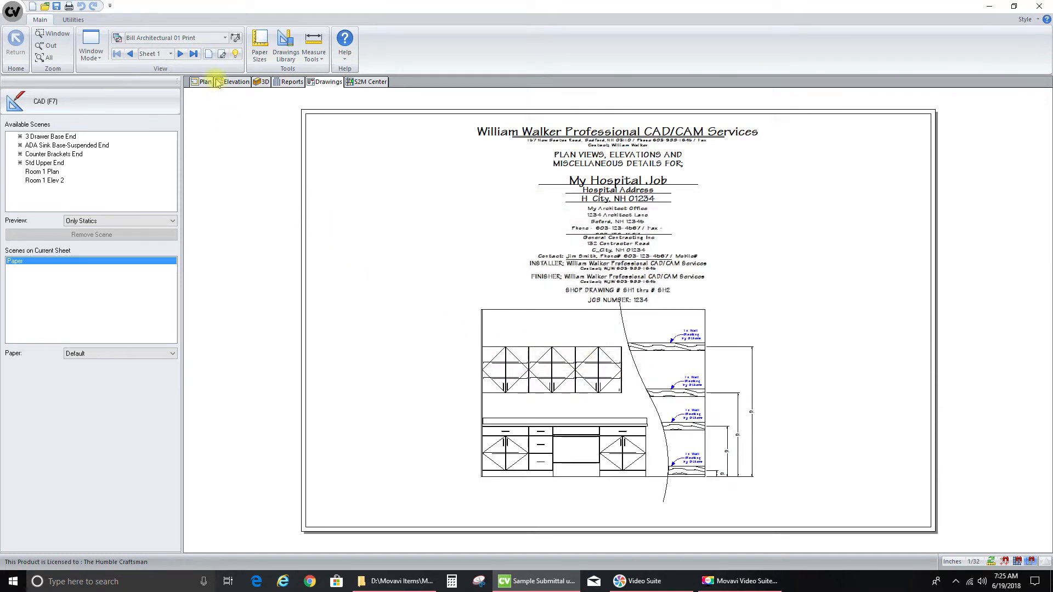
Apply the 36x24 Drawing Page for Auto title block to Sheet 2 and review the cover page on Sheet 1
{"action": "left_click", "coordinate": [182, 54]}
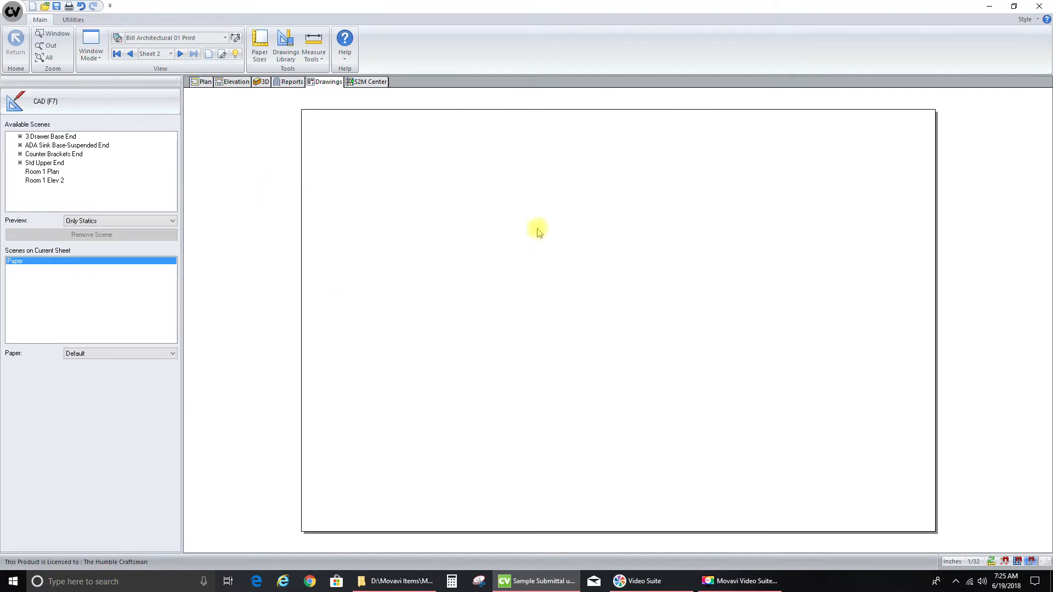
{"action": "right_click", "coordinate": [445, 230]}
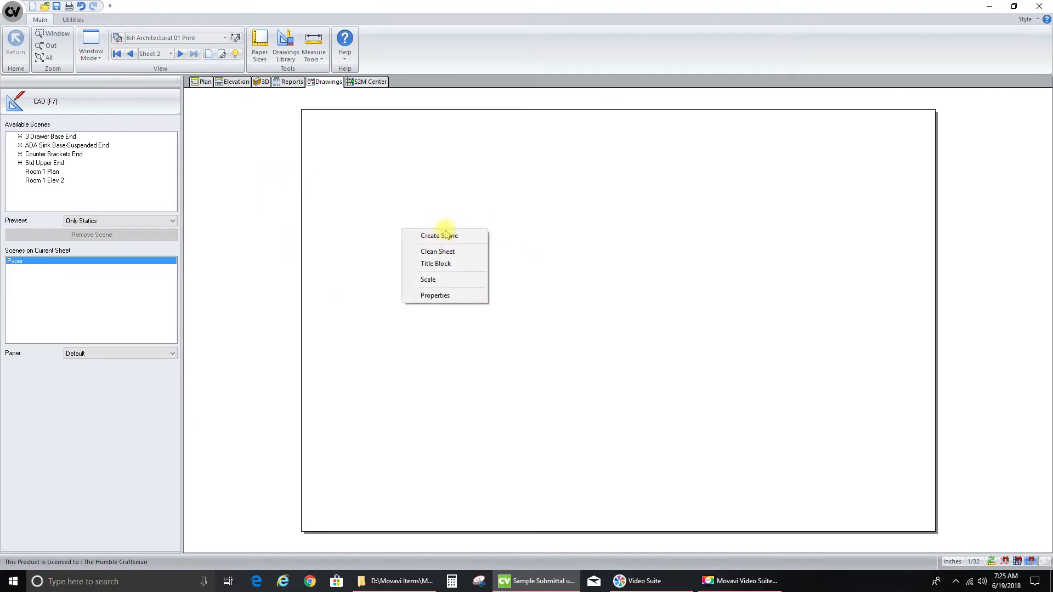
{"action": "left_click", "coordinate": [448, 266]}
{"action": "left_click", "coordinate": [418, 240]}
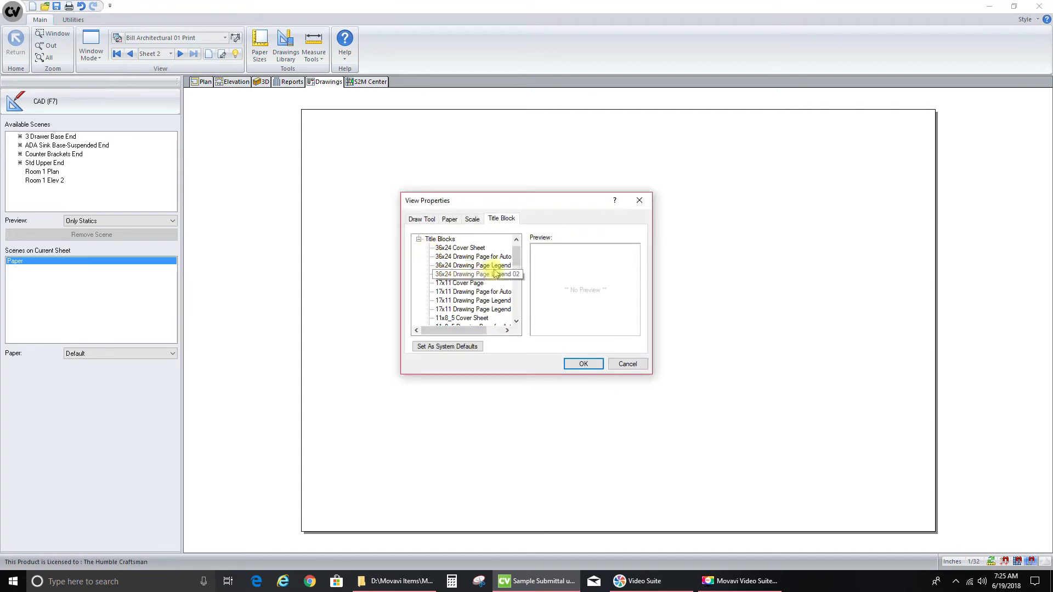
{"action": "left_click", "coordinate": [488, 257]}
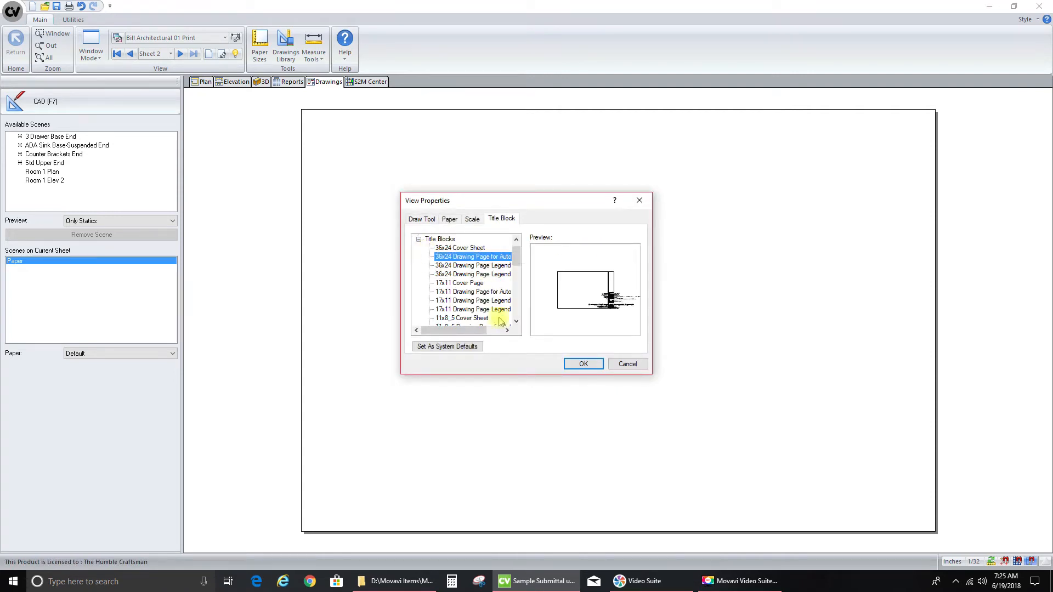
{"action": "left_click", "coordinate": [582, 364]}
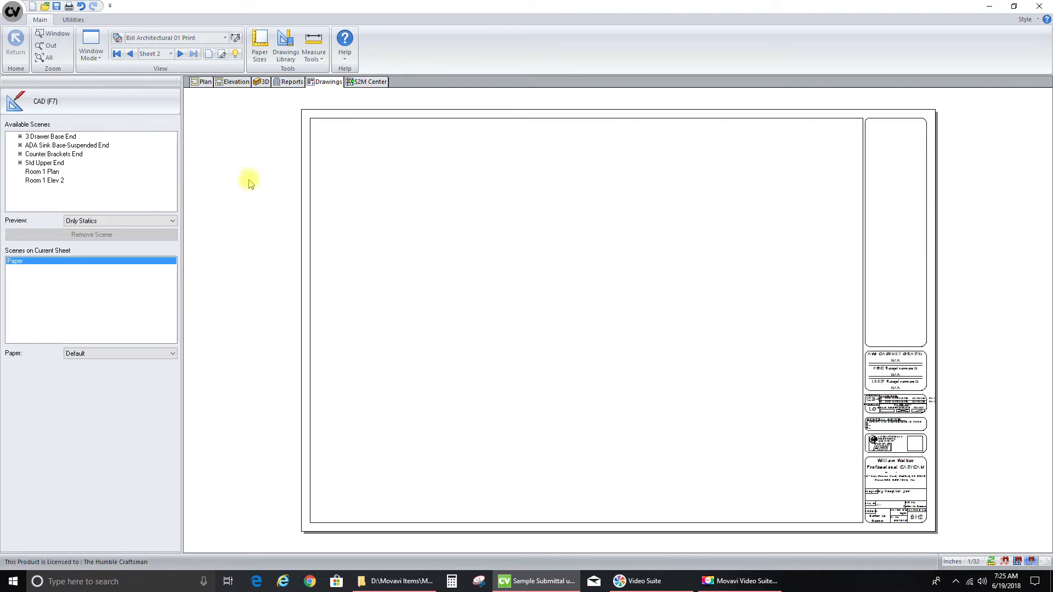
{"action": "left_click", "coordinate": [131, 54]}
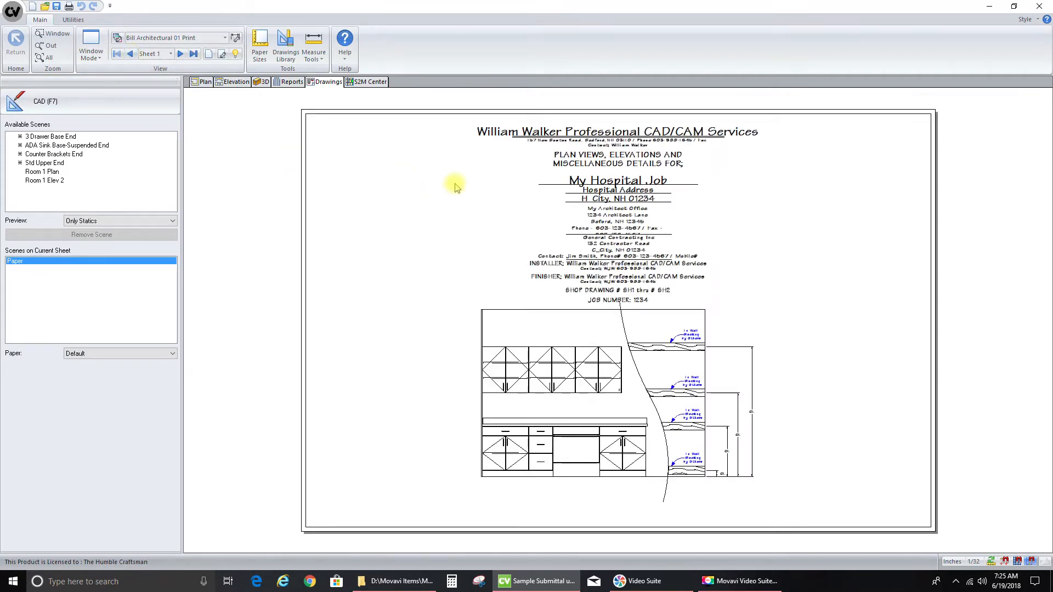
{"action": "scroll", "coordinate": [600, 143], "scroll_direction": "up", "scroll_amount": 2}
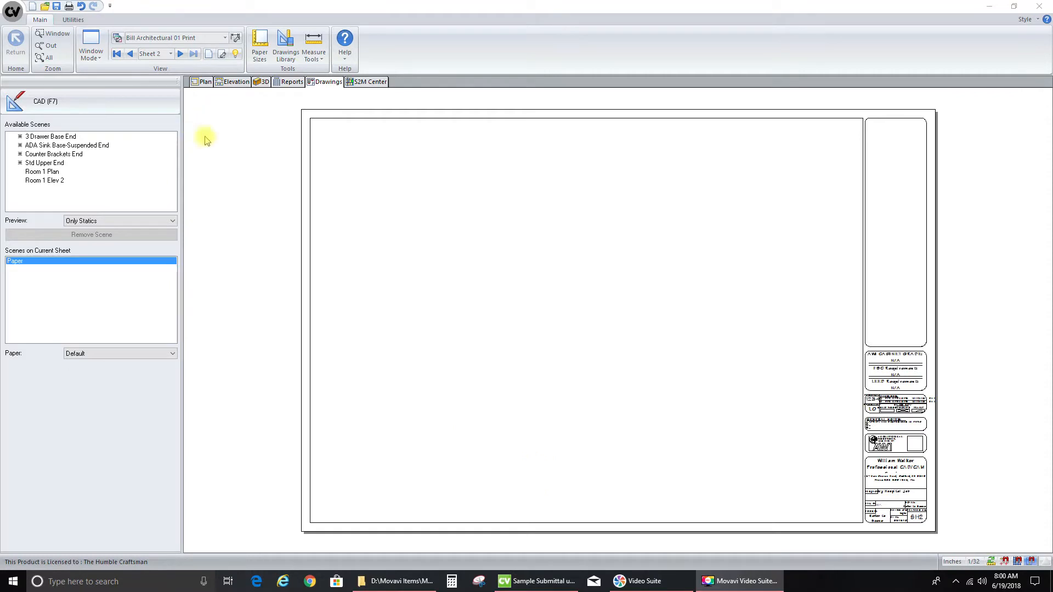
Place the Room 1 Plan scene in the upper corner of Sheet 2 and the Room 1 Elev 2 scene beneath it
{"action": "left_click", "coordinate": [37, 172]}
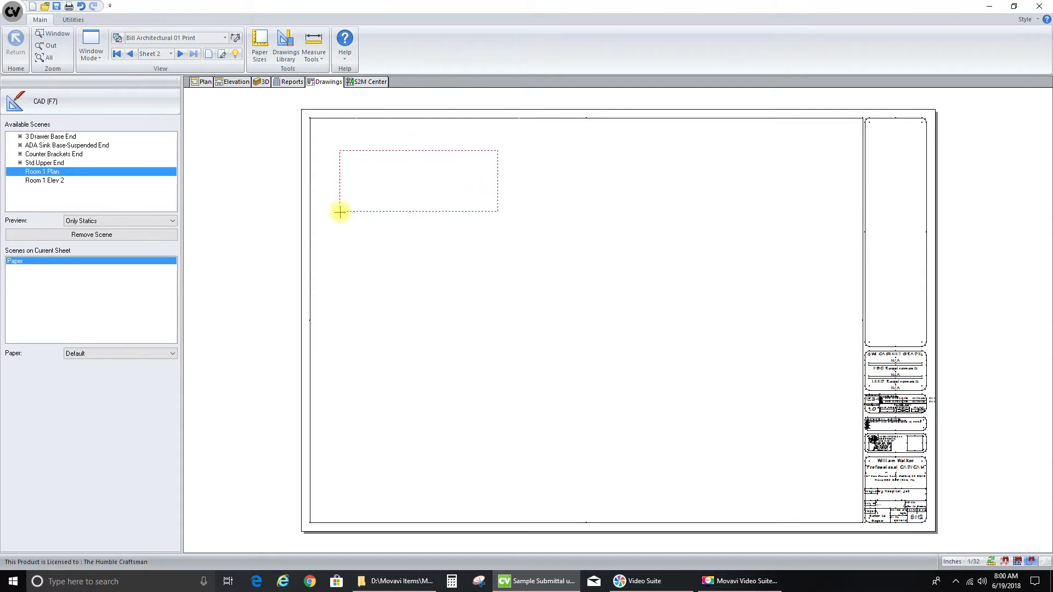
{"action": "left_click", "coordinate": [340, 214]}
{"action": "left_click", "coordinate": [36, 181]}
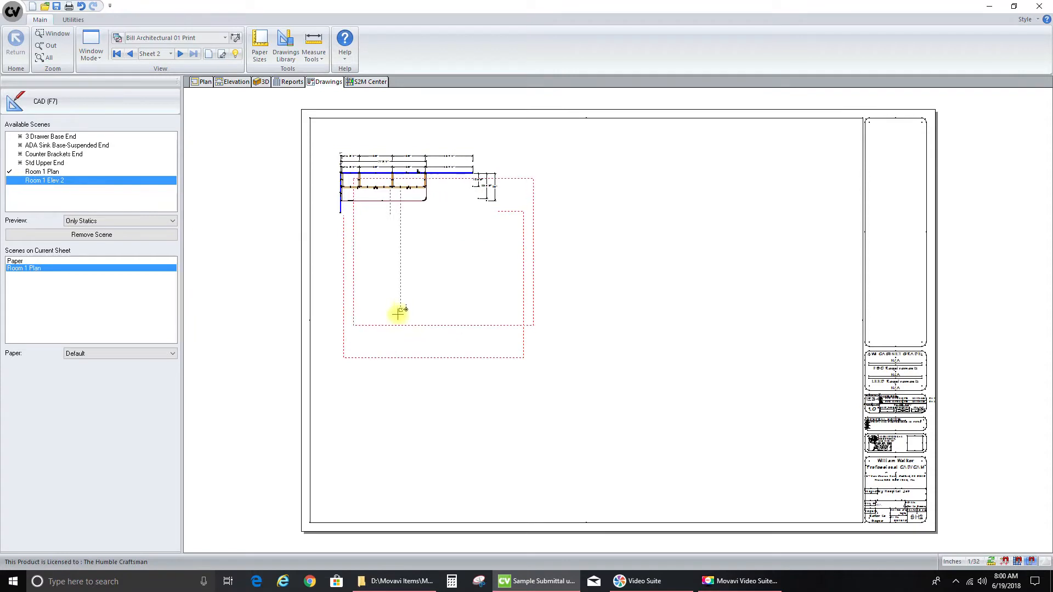
{"action": "left_click", "coordinate": [384, 361]}
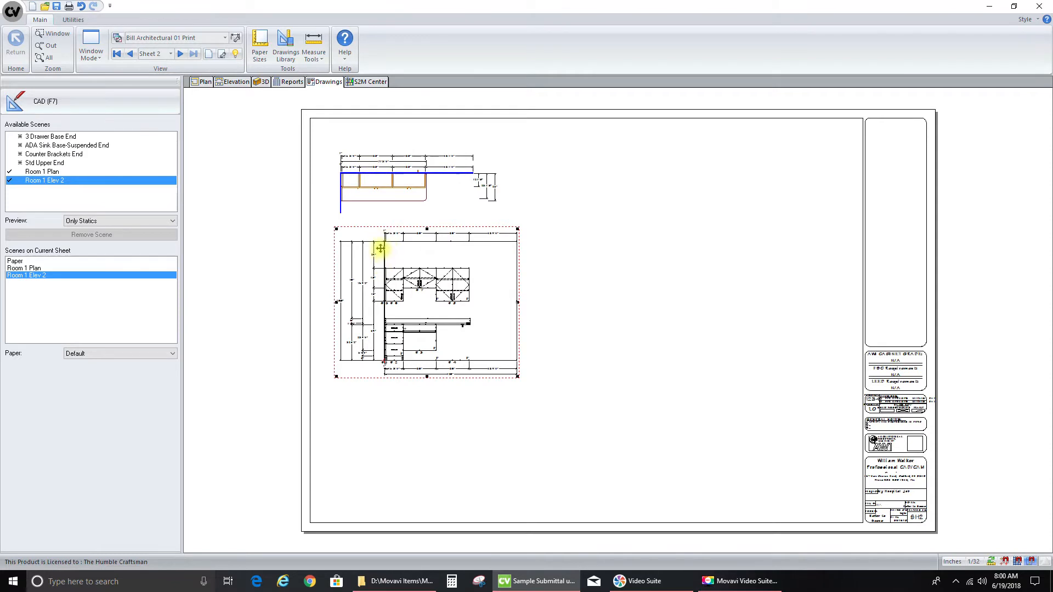
{"action": "left_click_drag", "start_coordinate": [408, 253], "coordinate": [385, 262]}
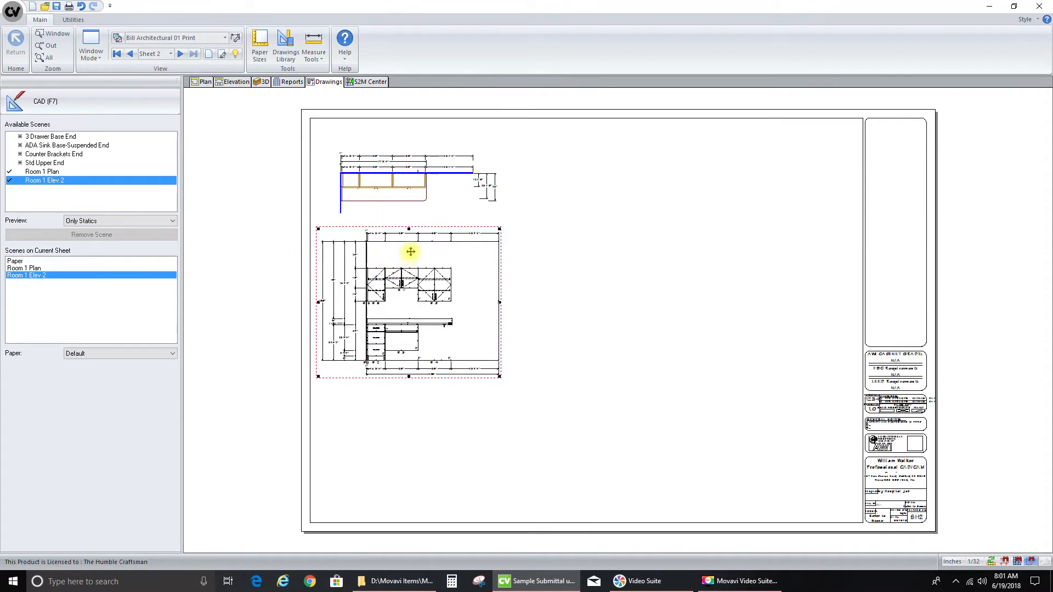
Snap the lower end of the plan's side wall onto the upper wall corner of the Room 1 Elev 2 scene
{"action": "left_click", "coordinate": [341, 211]}
{"action": "scroll", "coordinate": [341, 211], "scroll_direction": "up", "scroll_amount": 3}
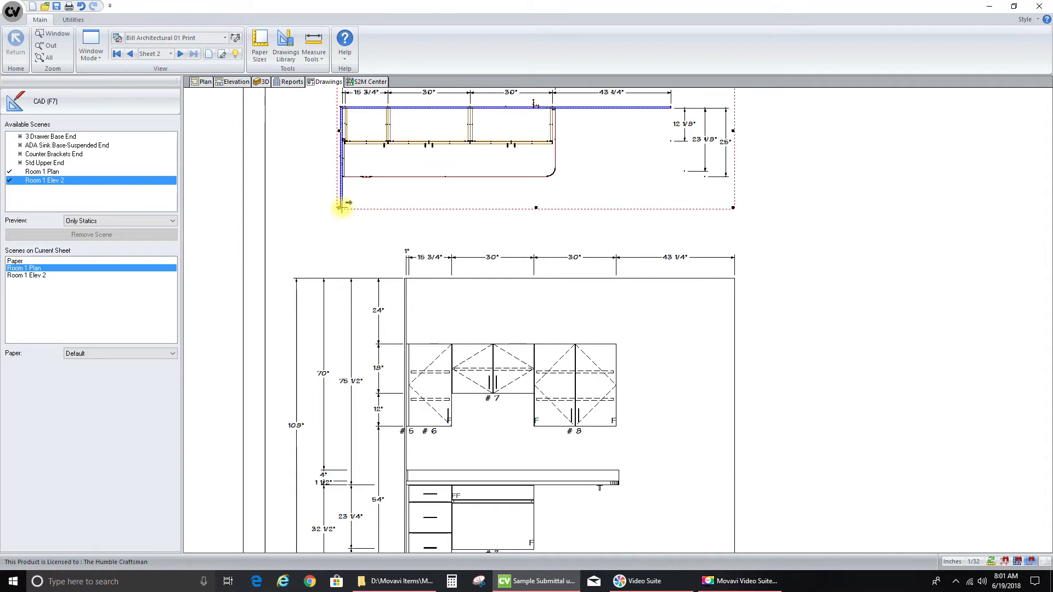
{"action": "mouse_move", "coordinate": [341, 207]}
{"action": "left_mouse_down"}
{"action": "mouse_move", "coordinate": [404, 259]}
{"action": "mouse_move", "coordinate": [404, 275]}
{"action": "left_mouse_up"}
{"action": "scroll", "coordinate": [405, 275], "scroll_direction": "up", "scroll_amount": 4}
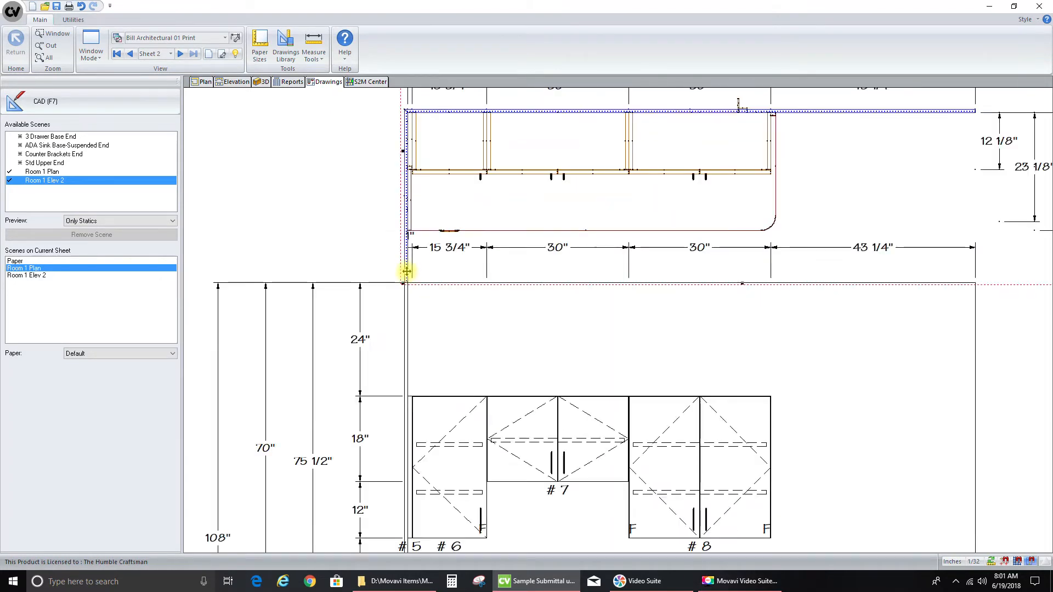
{"action": "scroll", "coordinate": [385, 339], "scroll_direction": "down", "scroll_amount": 5}
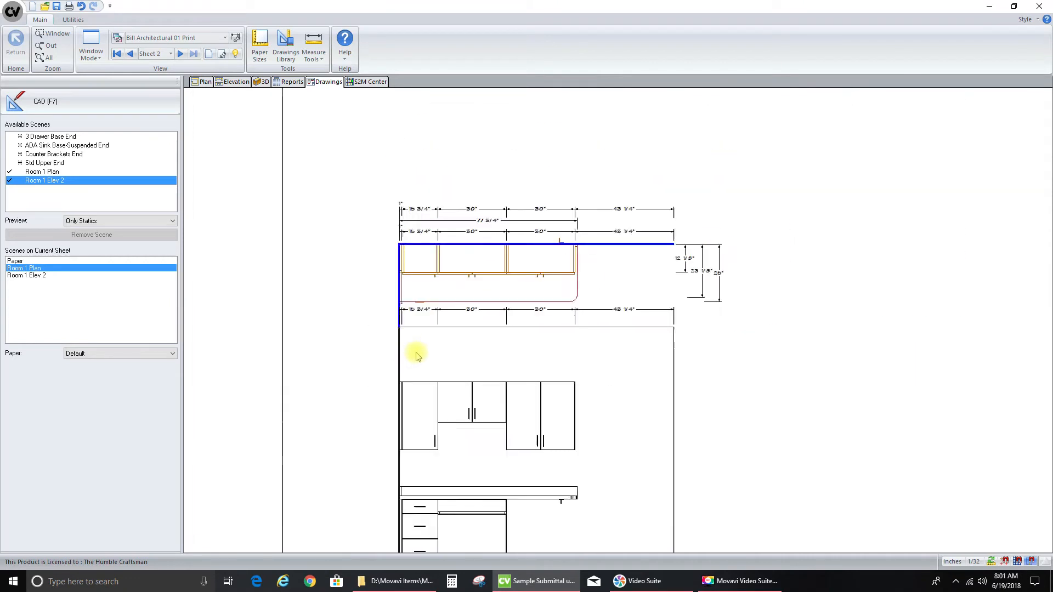
{"action": "scroll", "coordinate": [423, 317], "scroll_direction": "up", "scroll_amount": 2}
{"action": "scroll", "coordinate": [428, 351], "scroll_direction": "down", "scroll_amount": 2}
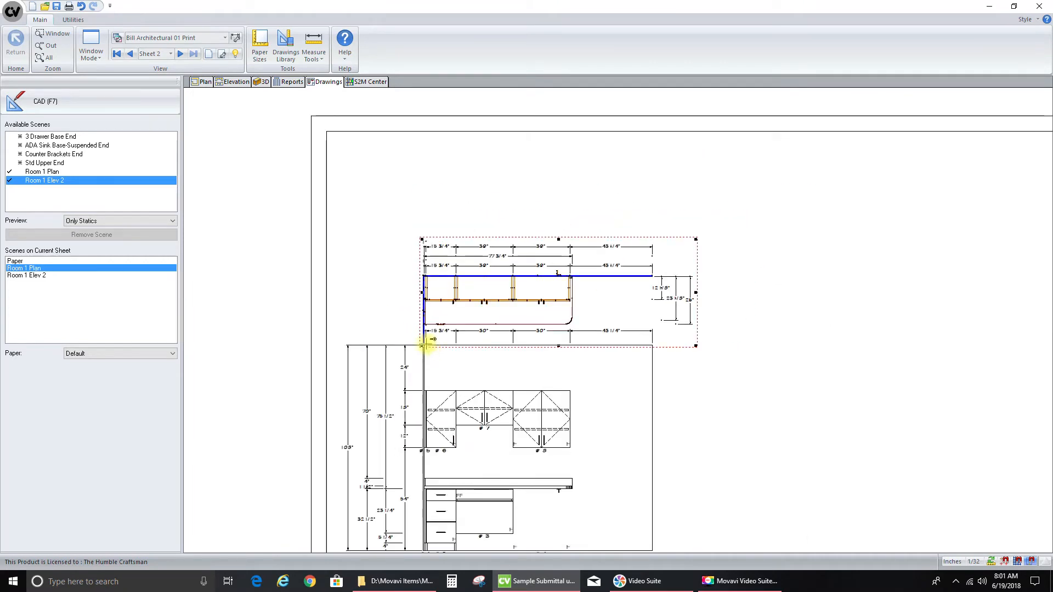
{"action": "scroll", "coordinate": [422, 349], "scroll_direction": "down", "scroll_amount": 2}
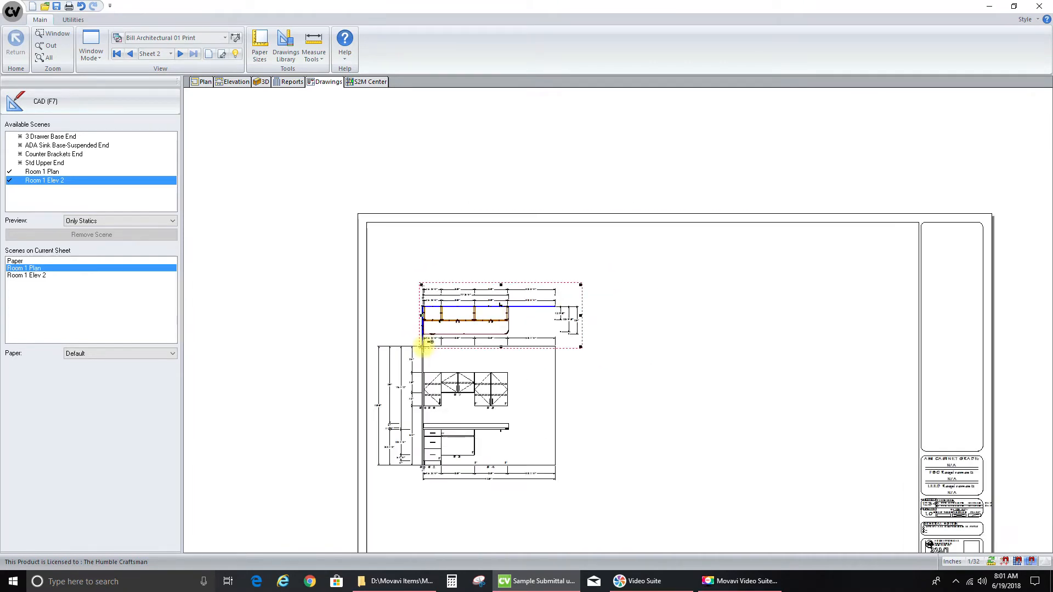
Move the Room 1 Plan scene straight up to clear the elevation's dimensions, keeping the walls of both scenes aligned
{"action": "scroll", "coordinate": [424, 346], "scroll_direction": "up", "scroll_amount": 8}
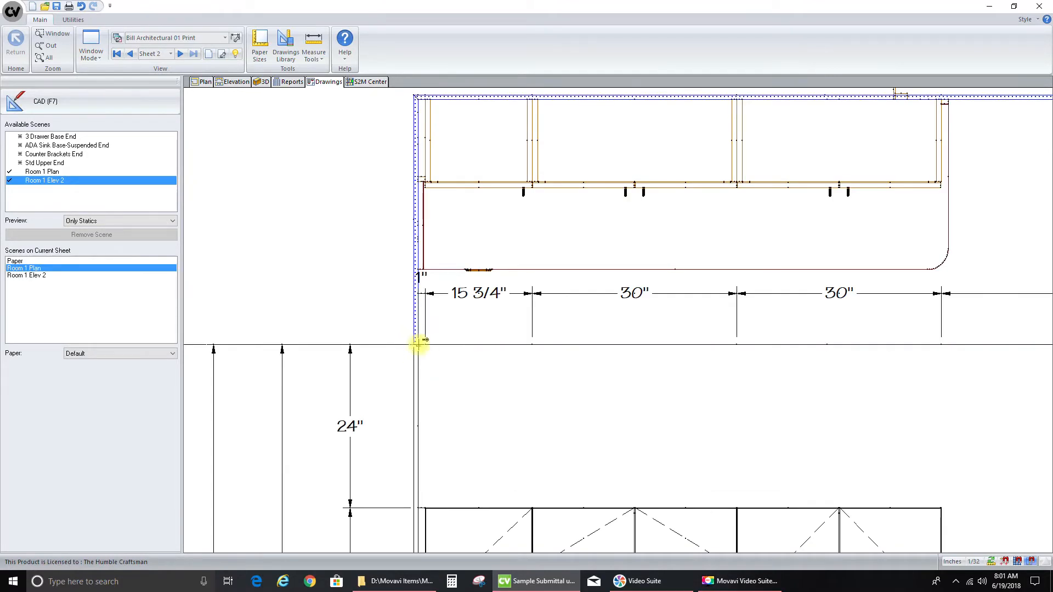
{"action": "scroll", "coordinate": [418, 340], "scroll_direction": "down", "scroll_amount": 3}
{"action": "scroll", "coordinate": [419, 207], "scroll_direction": "up", "scroll_amount": 4}
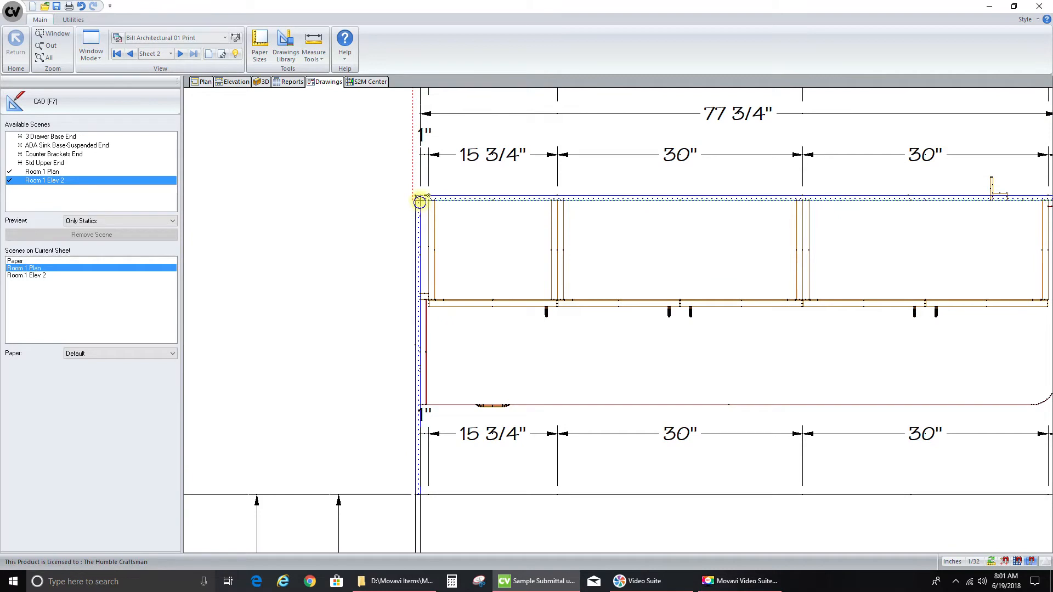
{"action": "scroll", "coordinate": [390, 332], "scroll_direction": "down", "scroll_amount": 4}
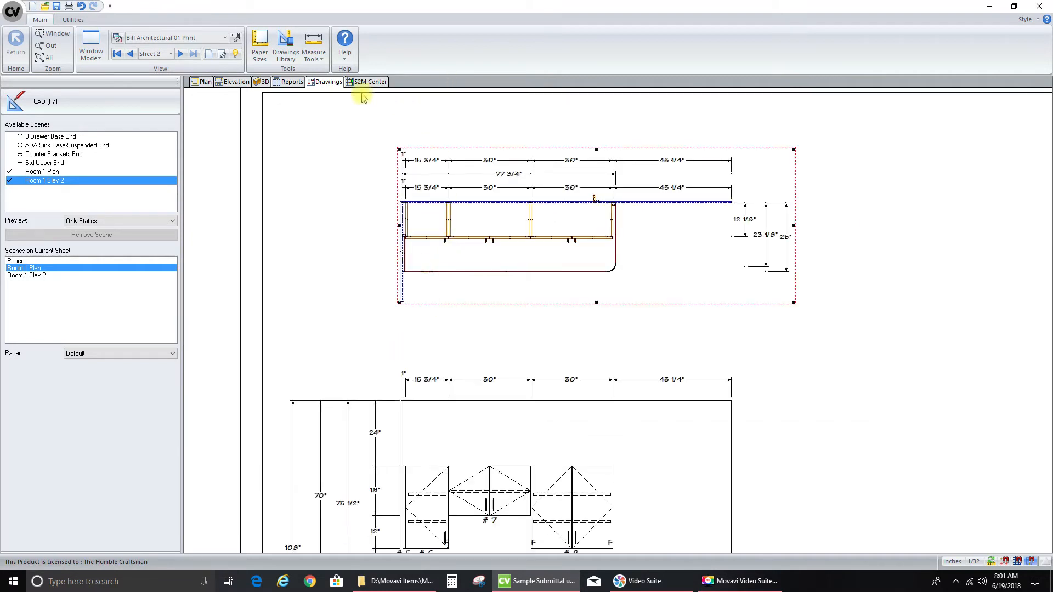
{"action": "scroll", "coordinate": [384, 160], "scroll_direction": "up", "scroll_amount": 2}
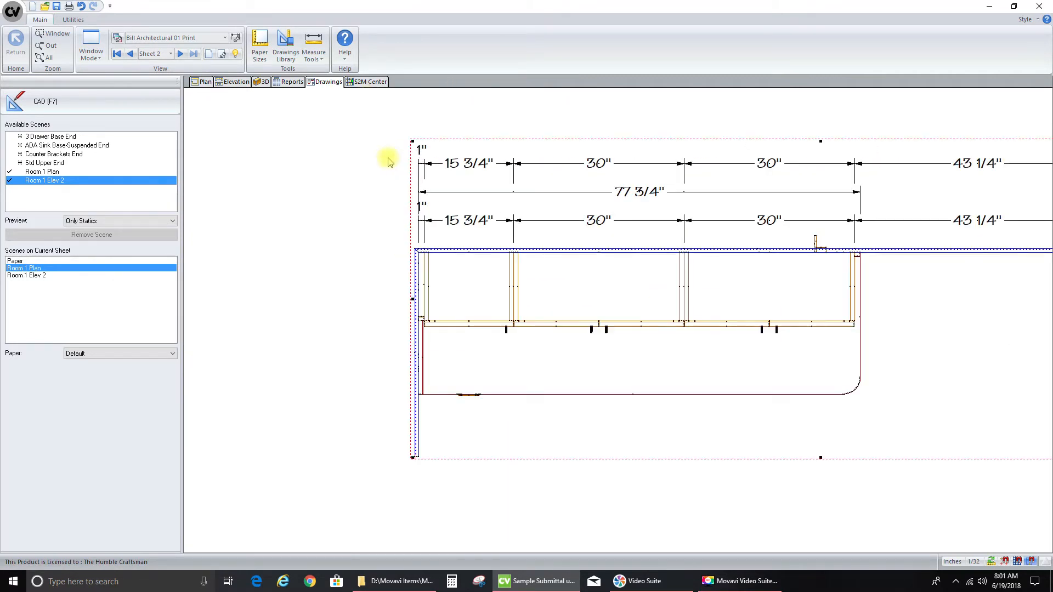
{"action": "scroll", "coordinate": [433, 297], "scroll_direction": "up", "scroll_amount": 1}
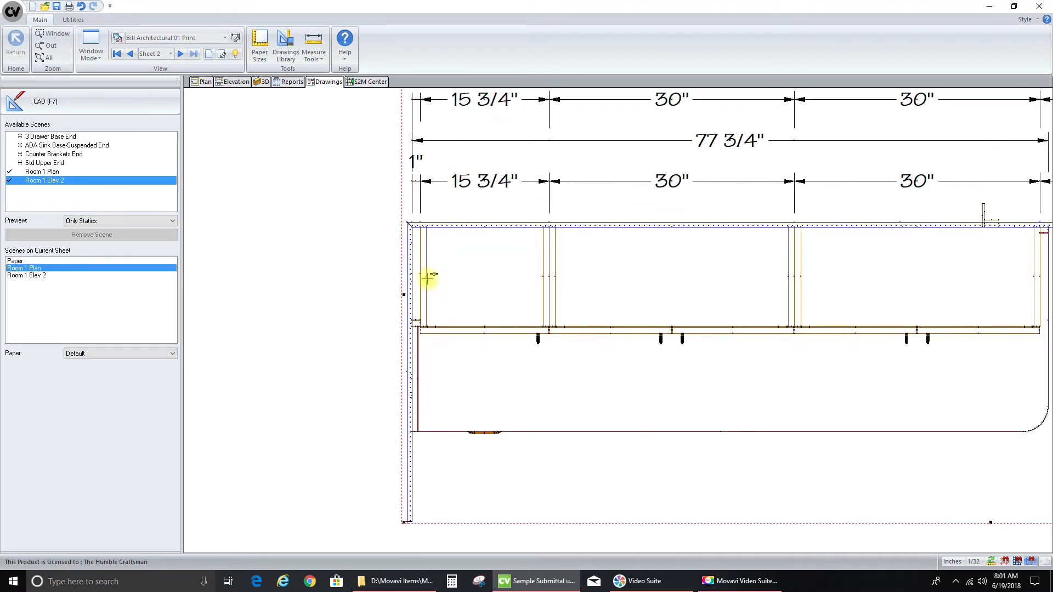
{"action": "scroll", "coordinate": [405, 275], "scroll_direction": "down", "scroll_amount": 2}
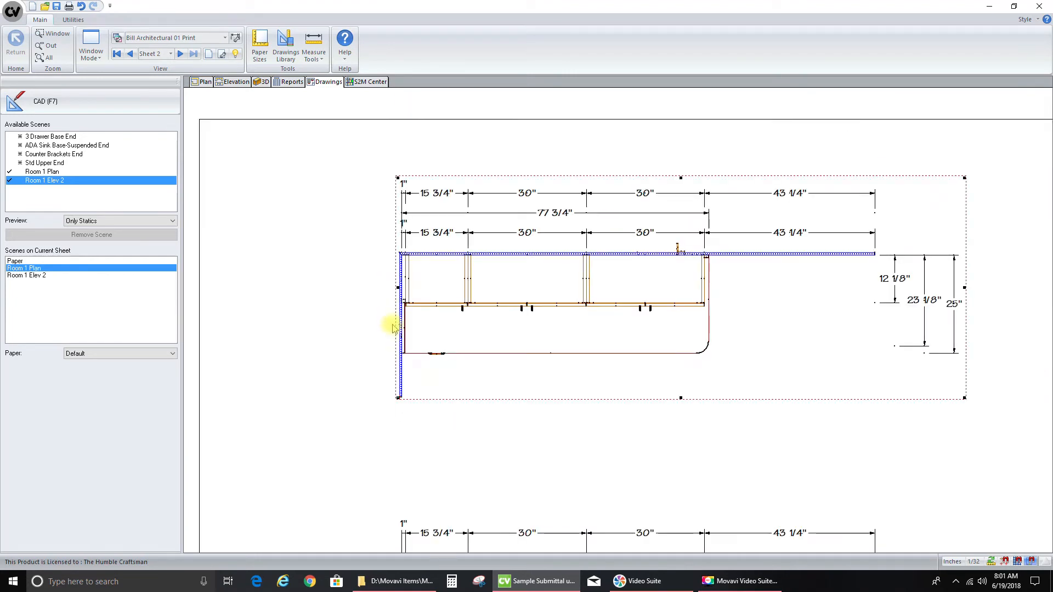
{"action": "scroll", "coordinate": [398, 261], "scroll_direction": "down", "scroll_amount": 2}
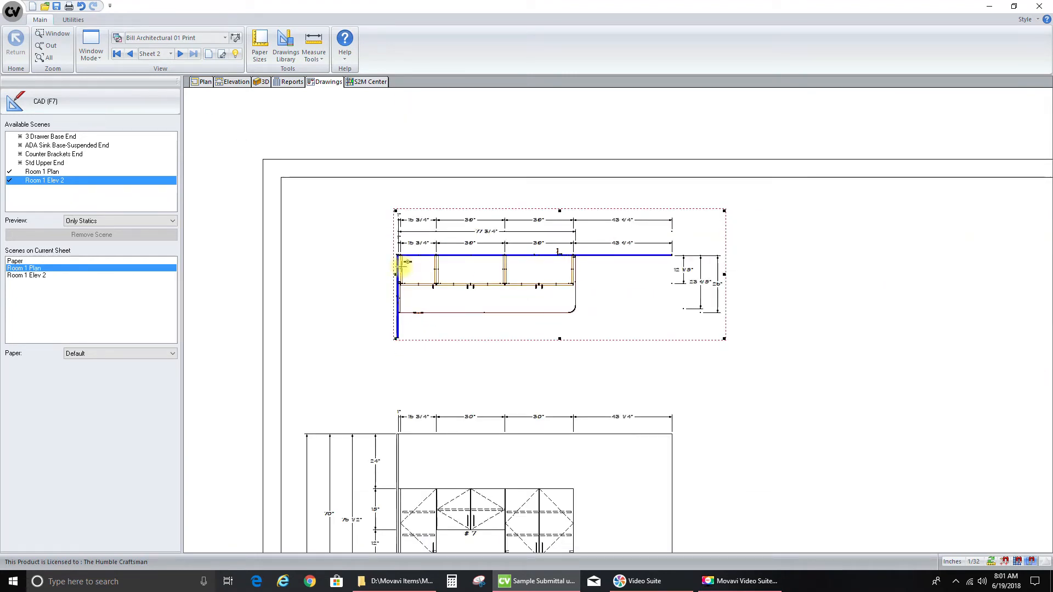
{"action": "left_click", "coordinate": [287, 136]}
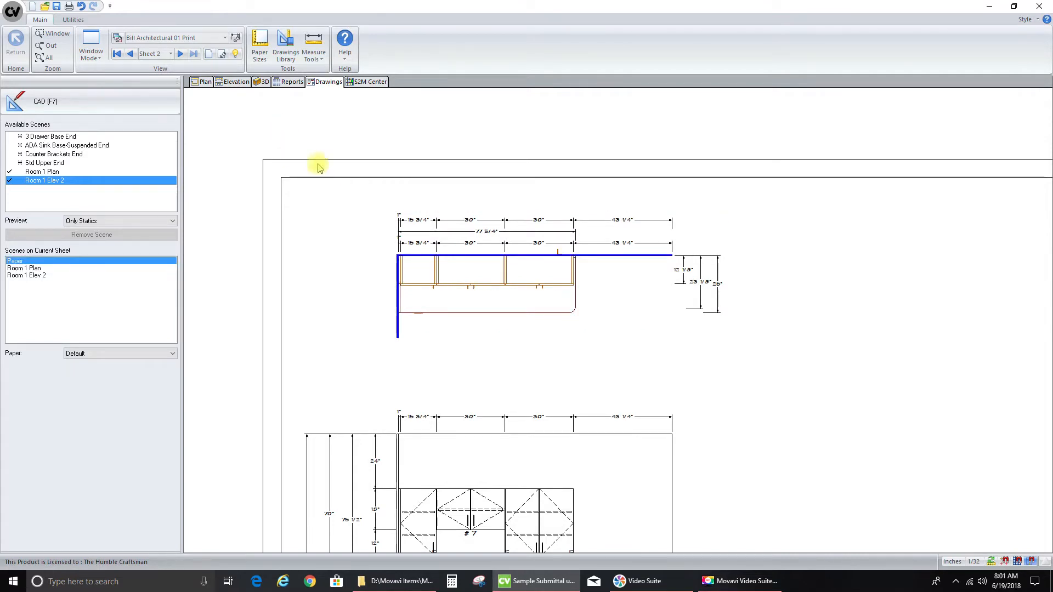
Open the Room 1 Plan scene for CAD editing and start inserting a drawing symbol from the Legend Submittal Symbols Group category
{"action": "scroll", "coordinate": [282, 165], "scroll_direction": "down", "scroll_amount": 2}
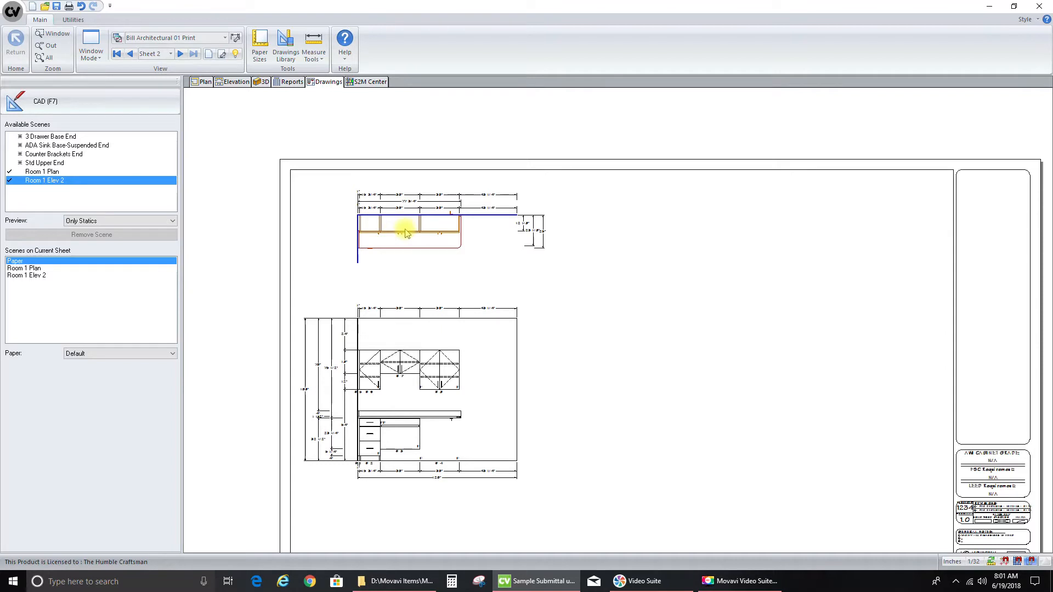
{"action": "left_click", "coordinate": [405, 218]}
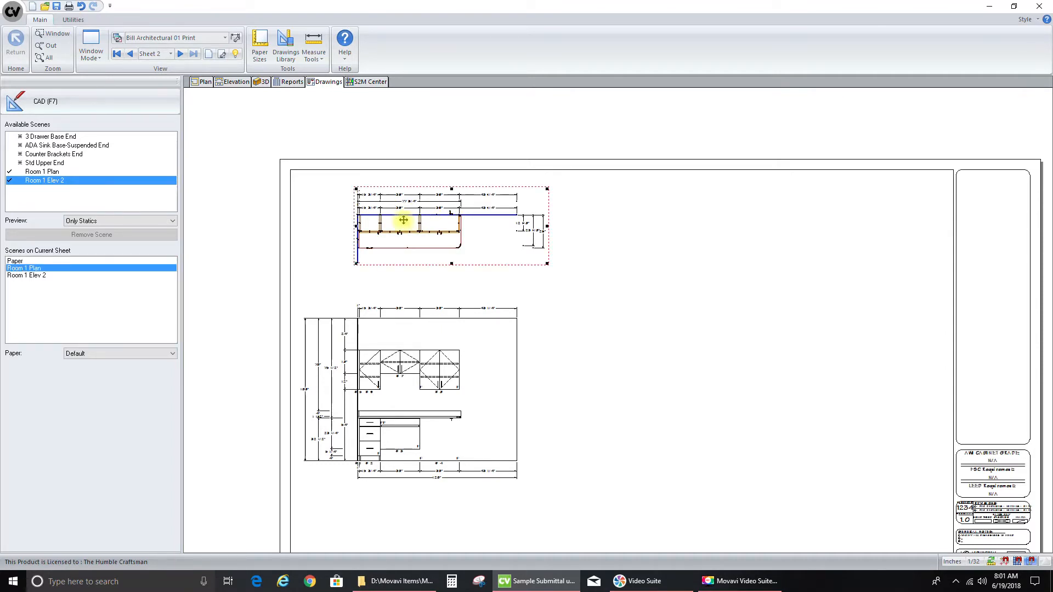
{"action": "left_click", "coordinate": [73, 104]}
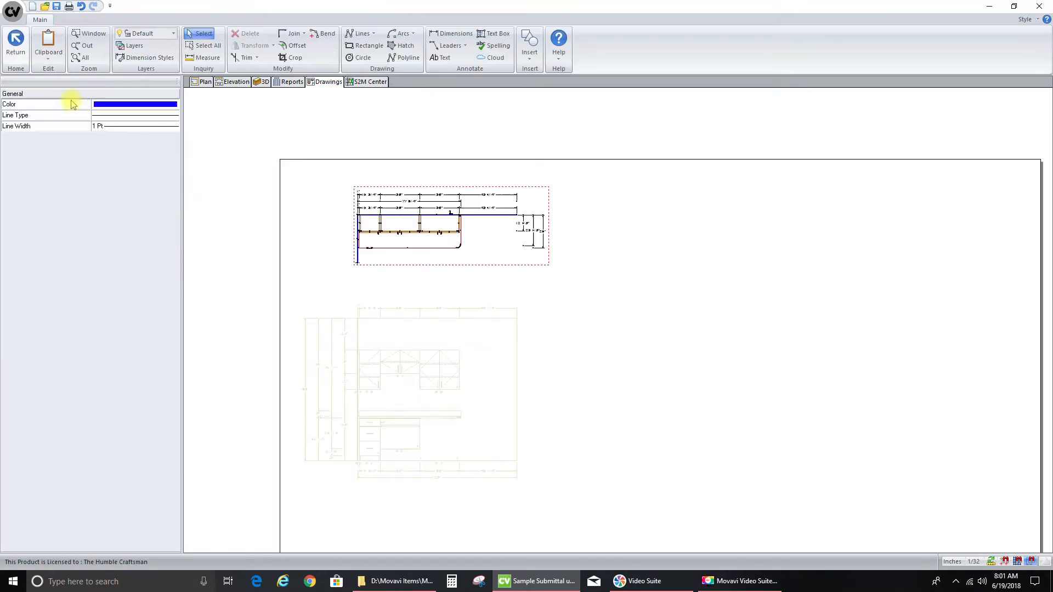
{"action": "left_click", "coordinate": [530, 53]}
{"action": "left_click", "coordinate": [533, 78]}
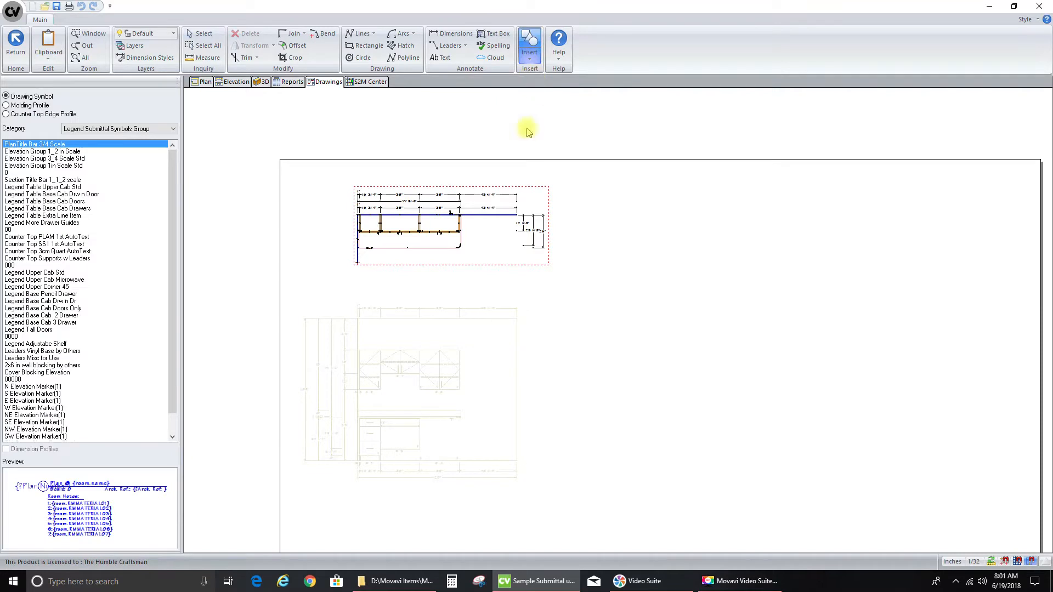
{"action": "left_click", "coordinate": [159, 129]}
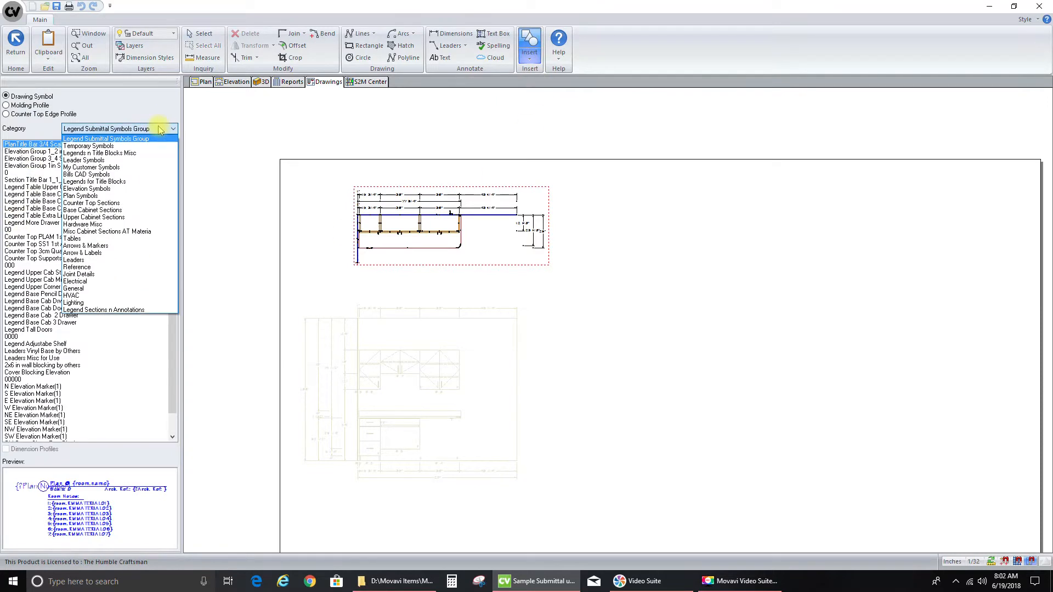
{"action": "left_click", "coordinate": [129, 141]}
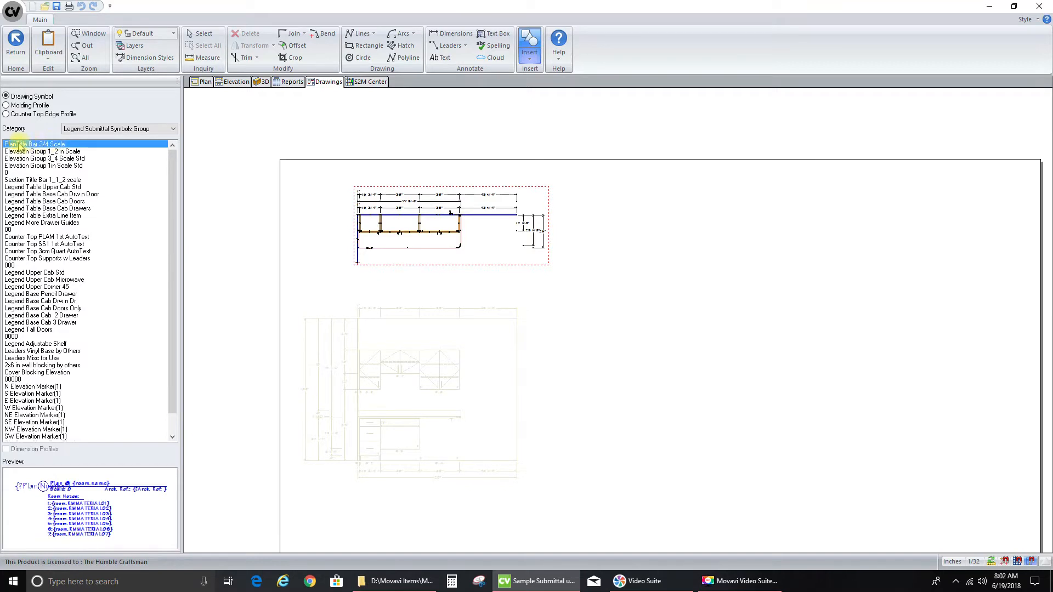
Place the PlanTitle Bar 3/4 Scale symbol below the plan with Arch. Ref. 1/A1.01 and Plan Number 1
{"action": "left_click", "coordinate": [419, 281]}
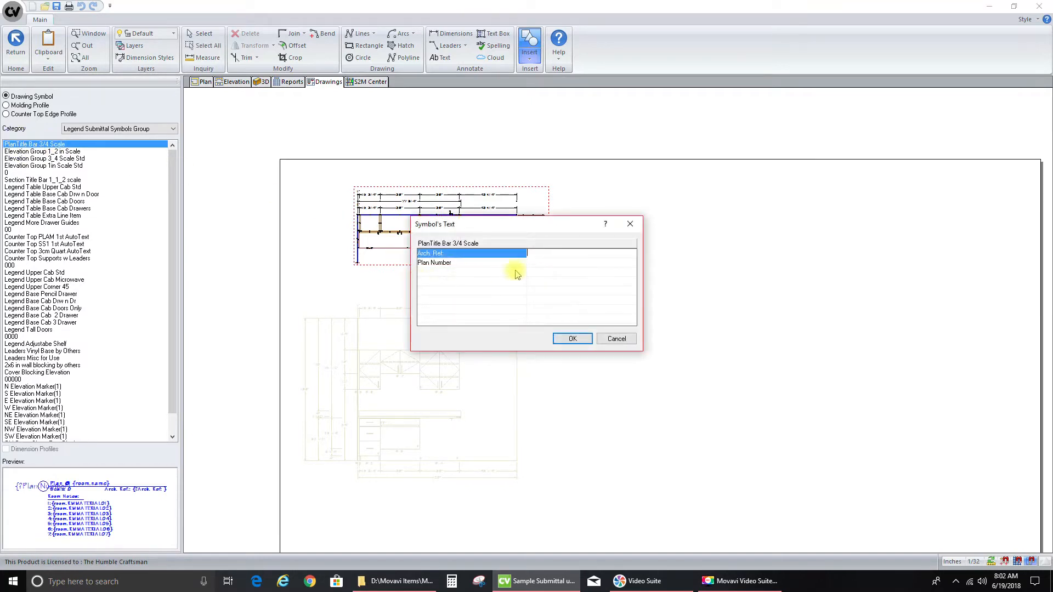
{"action": "left_click", "coordinate": [538, 254]}
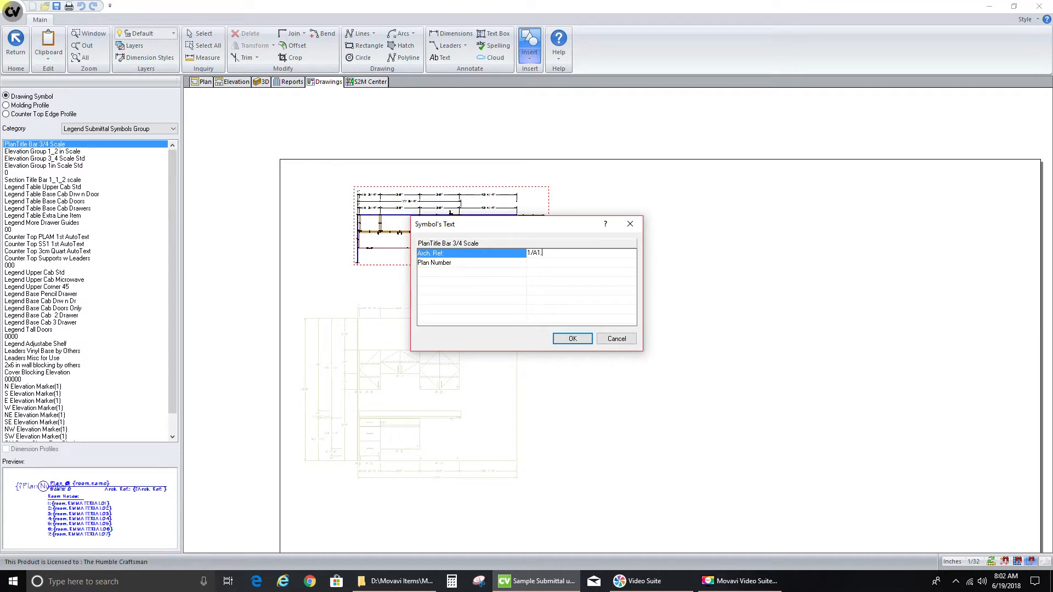
{"action": "left_click", "coordinate": [541, 263]}
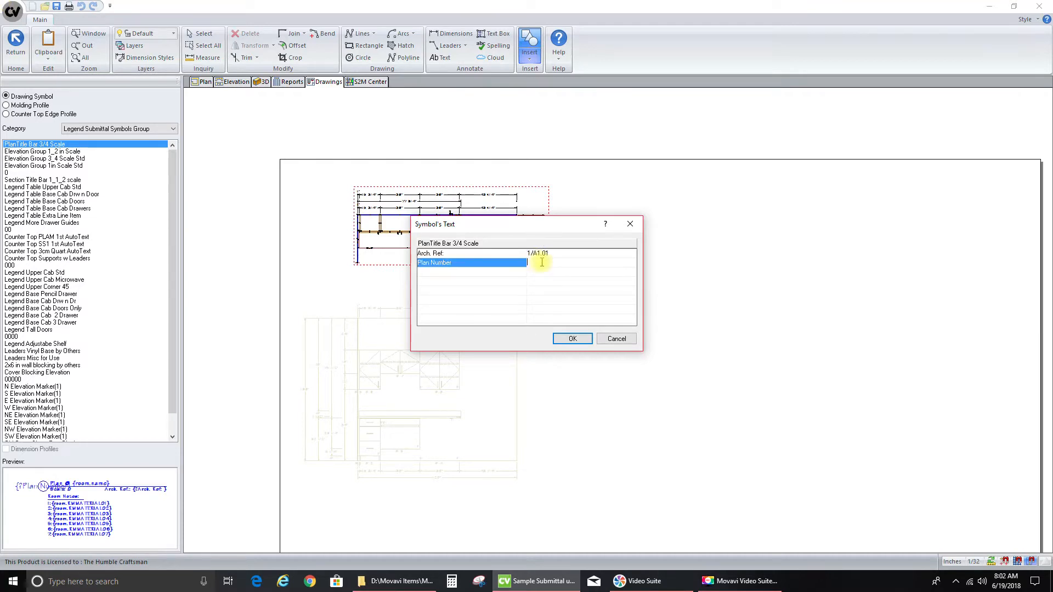
{"action": "type", "text": "1"}
{"action": "left_click", "coordinate": [572, 339]}
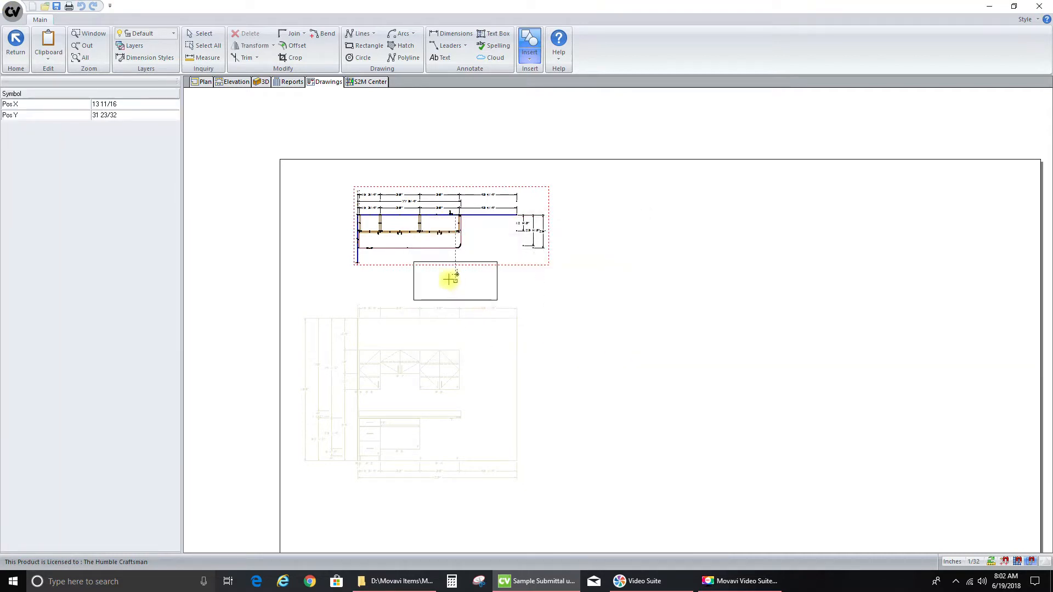
{"action": "left_click", "coordinate": [477, 275]}
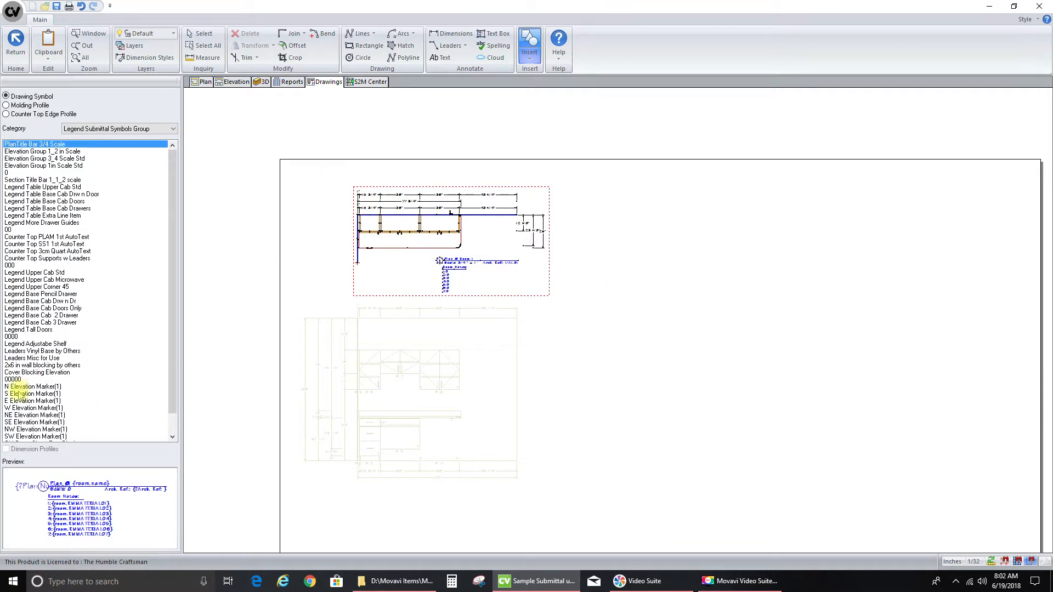
Place the N Elevation Marker(1) symbol below the plan with ElevationNumber 2 and SheetNumber SH2, and return to the sheet
{"action": "left_click", "coordinate": [22, 387]}
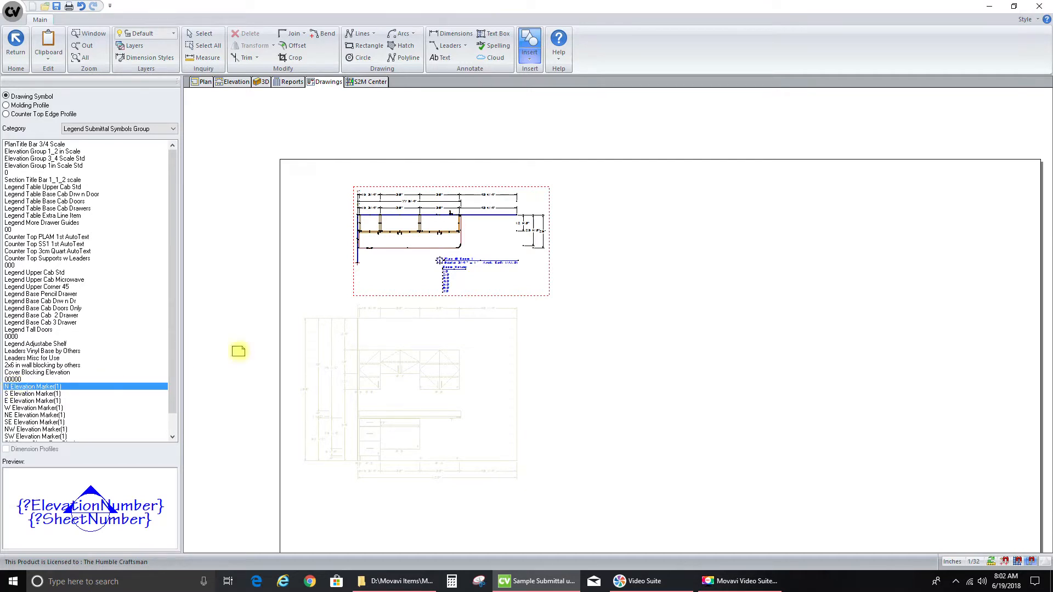
{"action": "left_click", "coordinate": [400, 274]}
{"action": "left_click", "coordinate": [540, 254]}
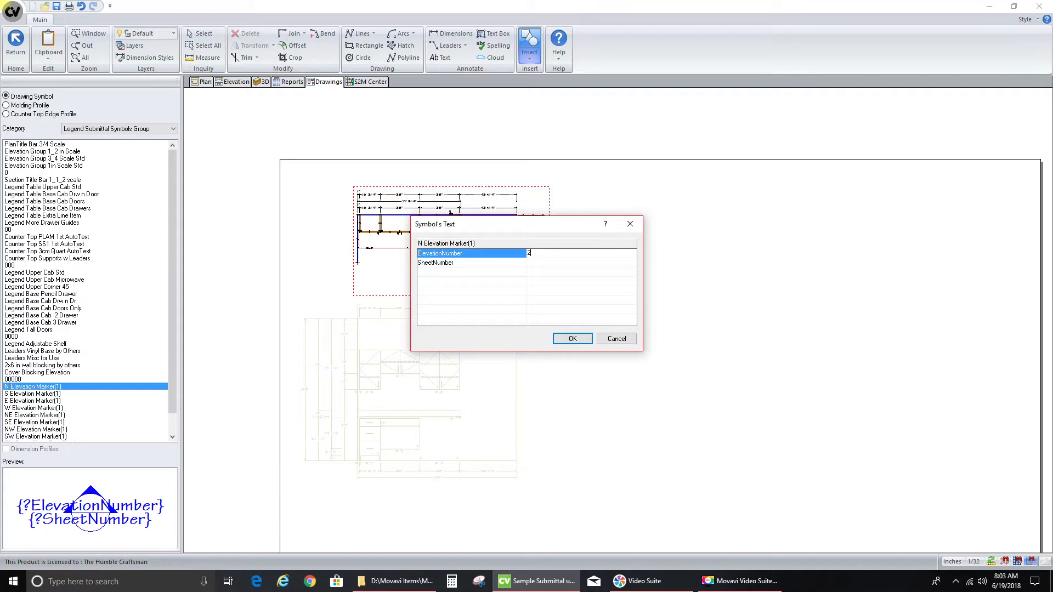
{"action": "type", "text": "2"}
{"action": "left_click", "coordinate": [543, 262]}
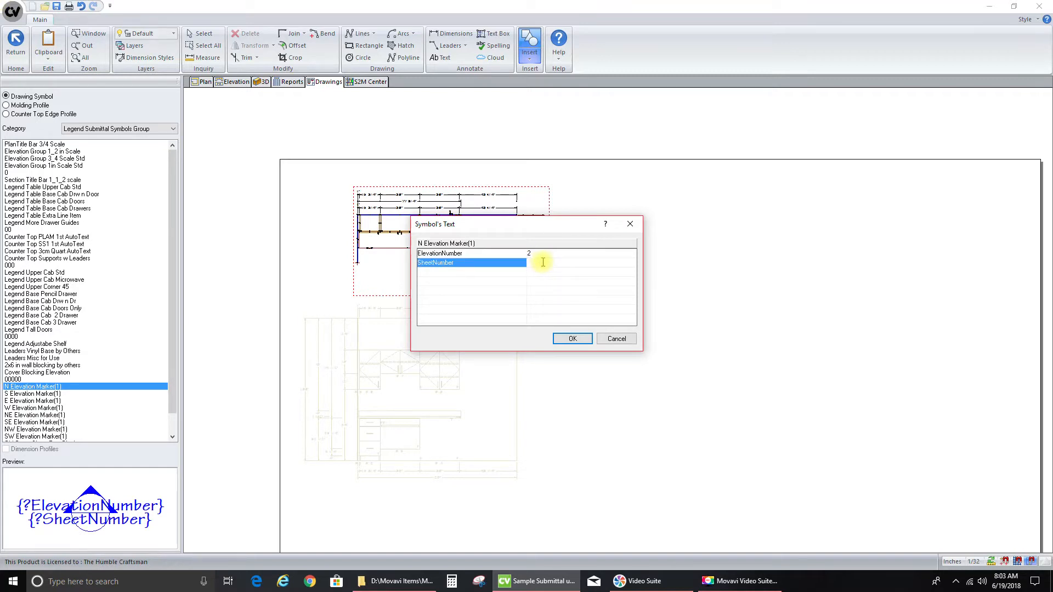
{"action": "type", "text": "S"}
{"action": "left_click", "coordinate": [572, 339]}
{"action": "left_click", "coordinate": [396, 267]}
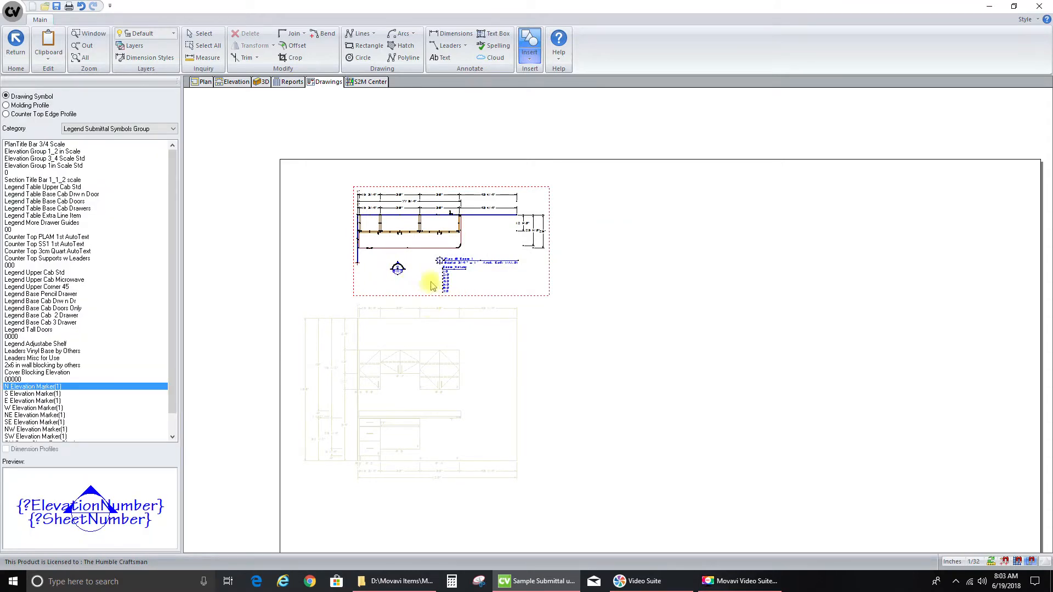
{"action": "scroll", "coordinate": [425, 282], "scroll_direction": "up", "scroll_amount": 5}
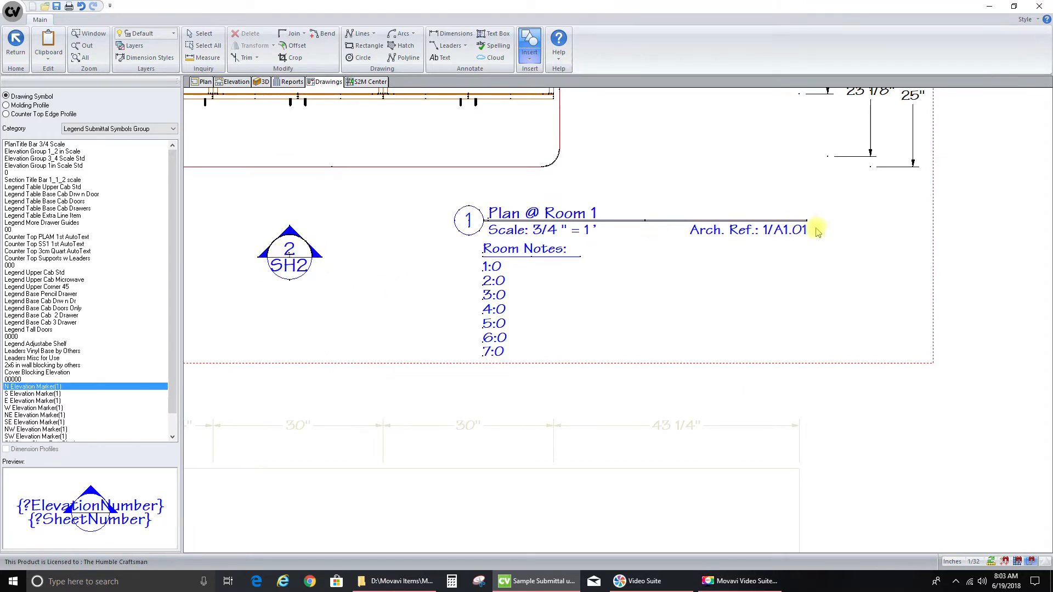
{"action": "scroll", "coordinate": [519, 344], "scroll_direction": "down", "scroll_amount": 3}
{"action": "scroll", "coordinate": [505, 303], "scroll_direction": "up", "scroll_amount": 3}
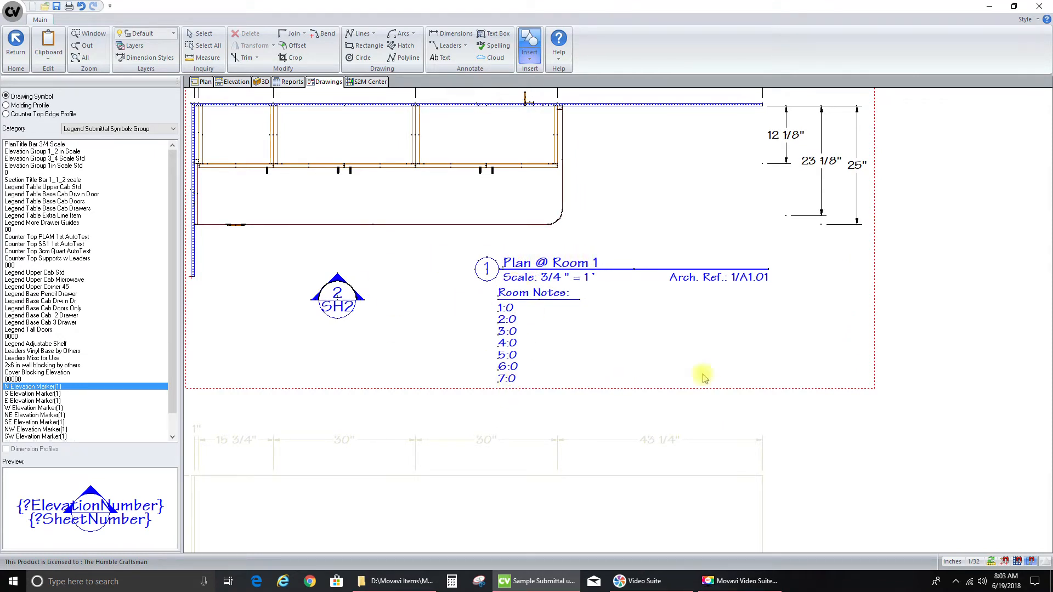
{"action": "scroll", "coordinate": [534, 318], "scroll_direction": "down", "scroll_amount": 2}
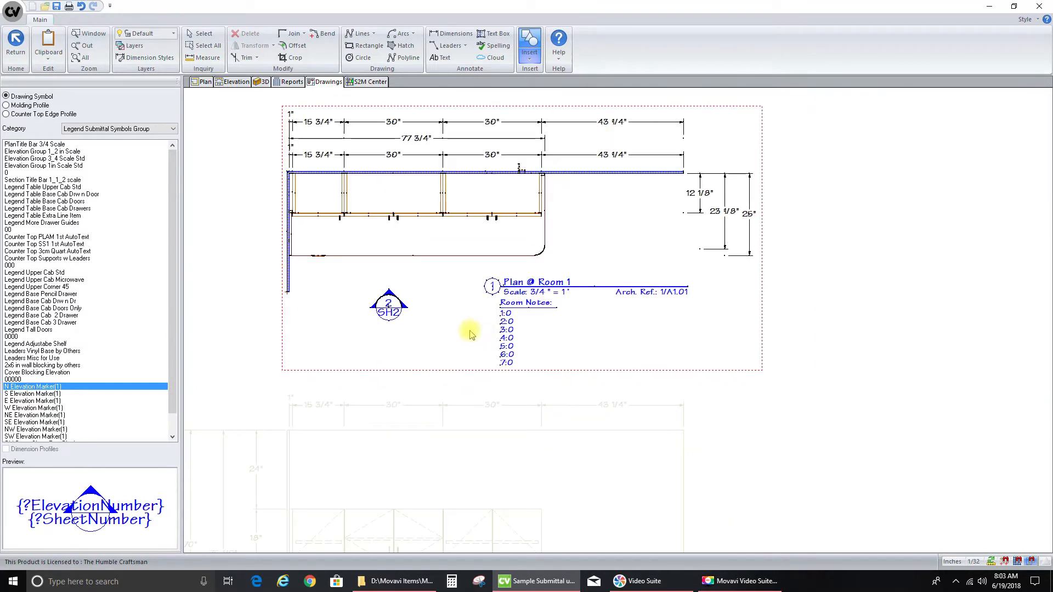
{"action": "left_click", "coordinate": [15, 44]}
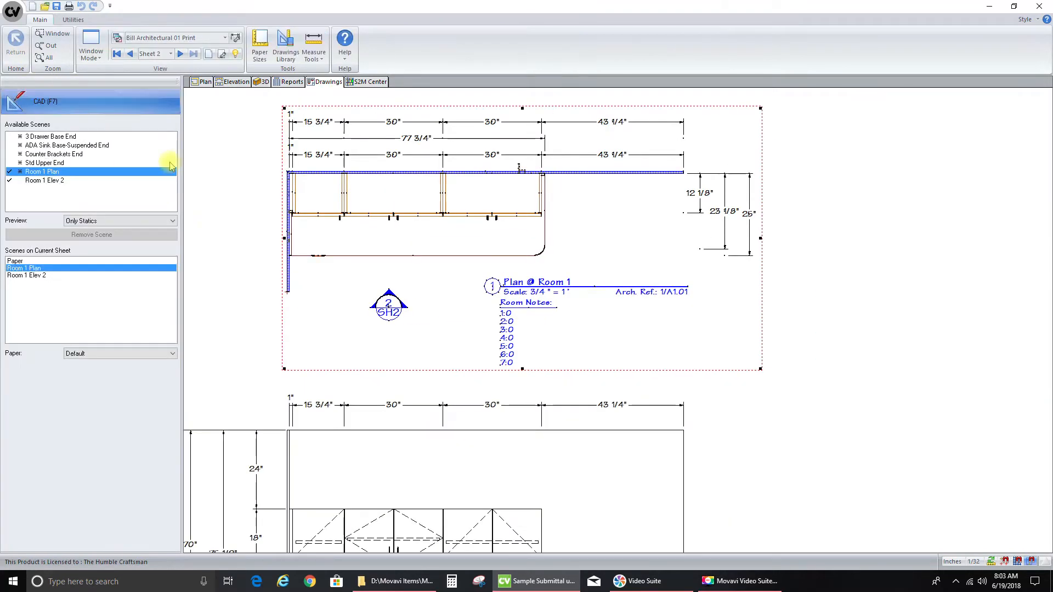
Open the Room 1 Elev 2 scene for CAD editing and start inserting a drawing symbol
{"action": "scroll", "coordinate": [371, 277], "scroll_direction": "down", "scroll_amount": 3}
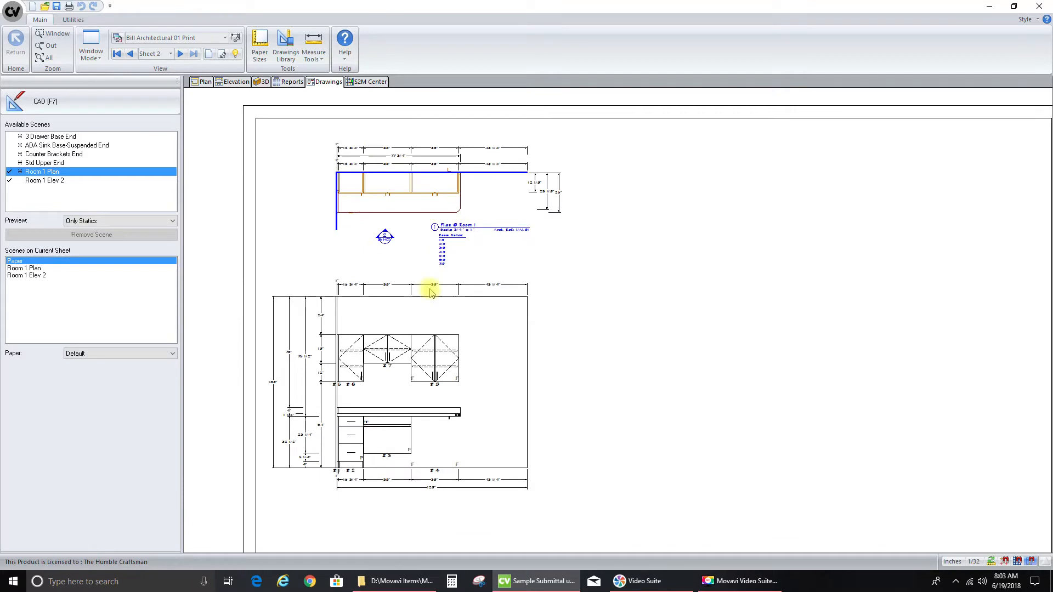
{"action": "scroll", "coordinate": [405, 300], "scroll_direction": "up", "scroll_amount": 2}
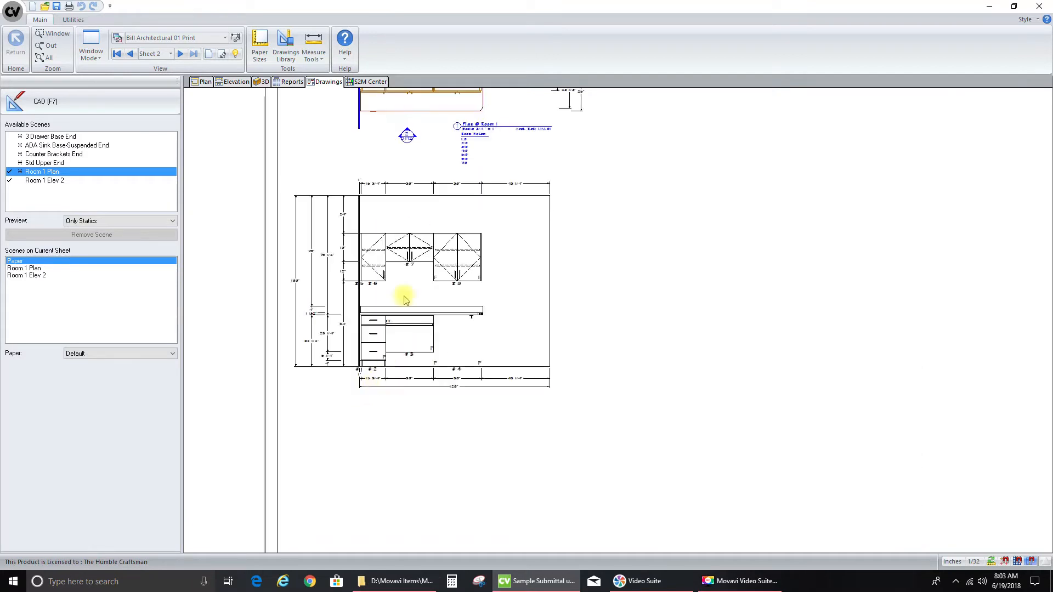
{"action": "left_click", "coordinate": [430, 275]}
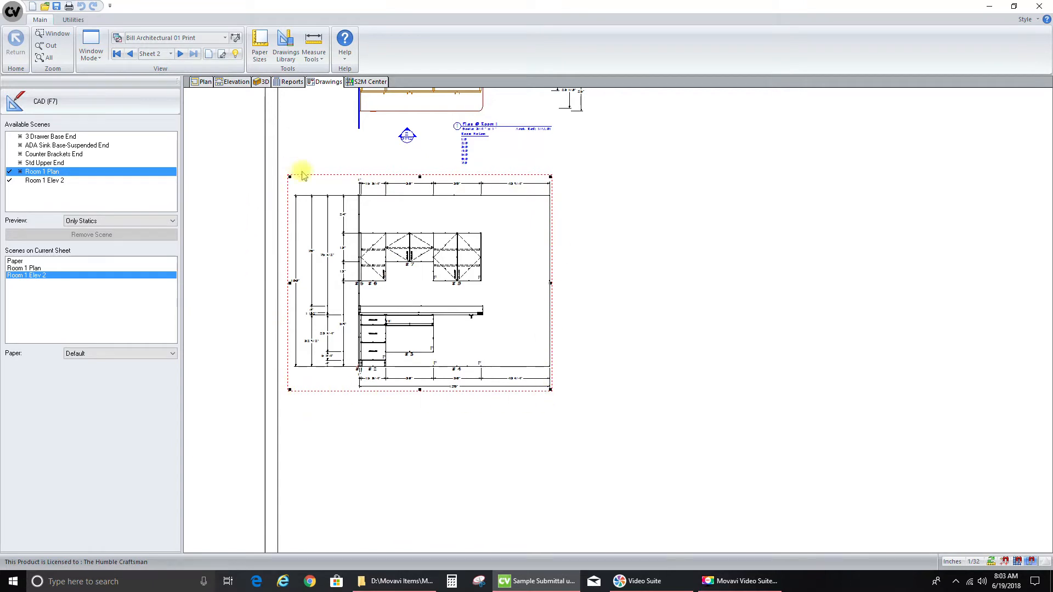
{"action": "left_click", "coordinate": [87, 104]}
{"action": "left_click", "coordinate": [529, 49]}
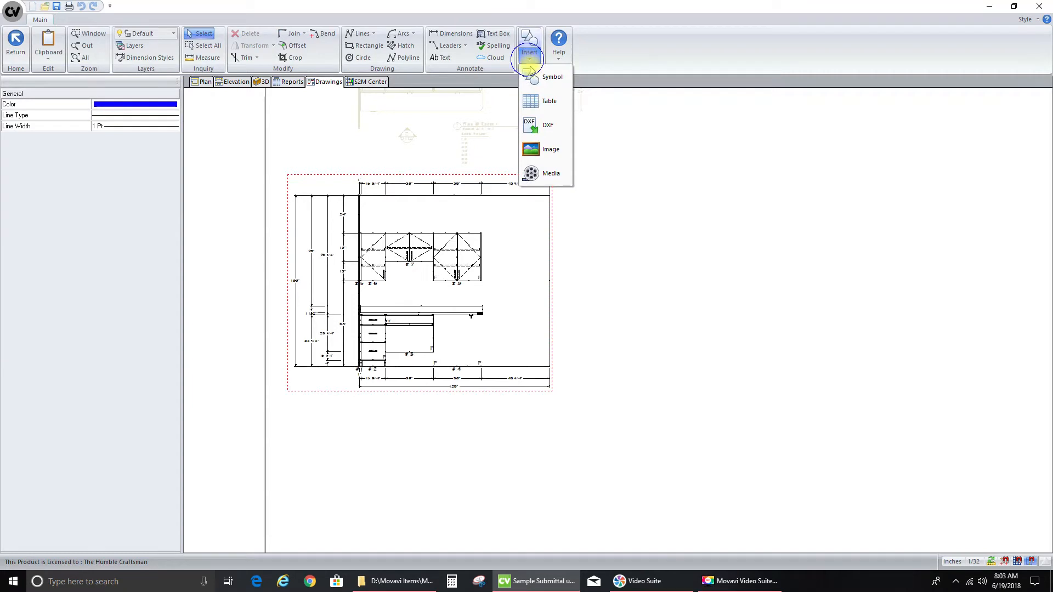
{"action": "left_click", "coordinate": [552, 81]}
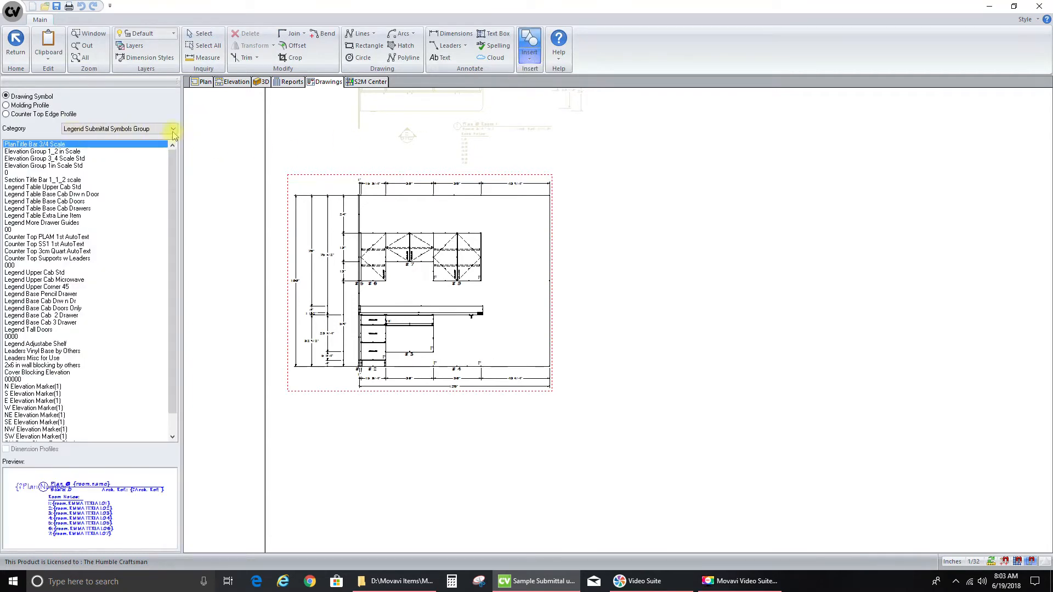
Place the Elevation Group 3_4 Scale Std symbol beside the elevation with ArchitectsReferenceDrawing 12/A5.01 and ElevationNumber 2
{"action": "left_click", "coordinate": [22, 159]}
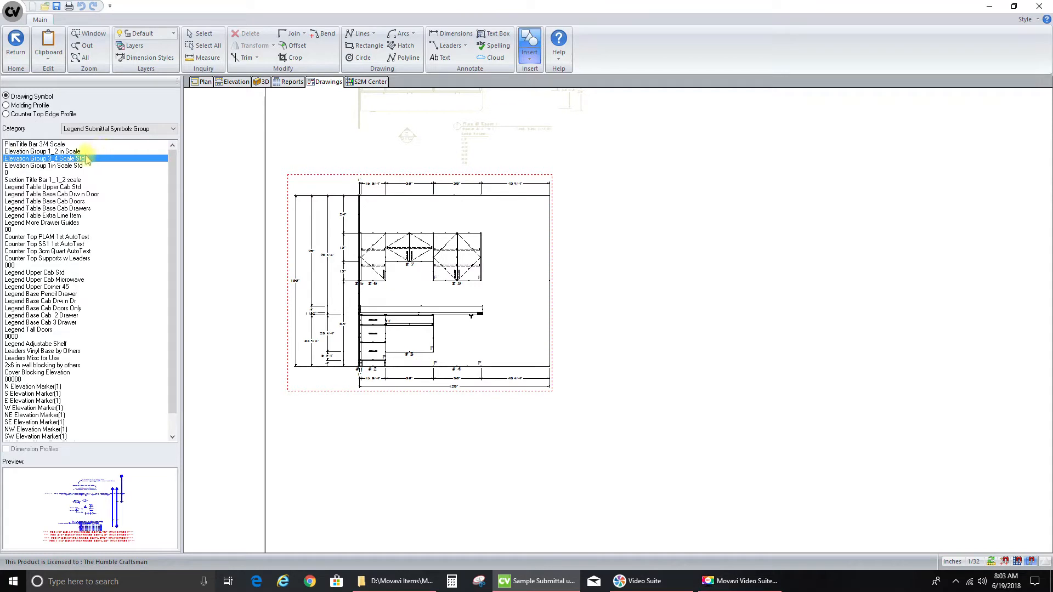
{"action": "mouse_move", "coordinate": [543, 252]}
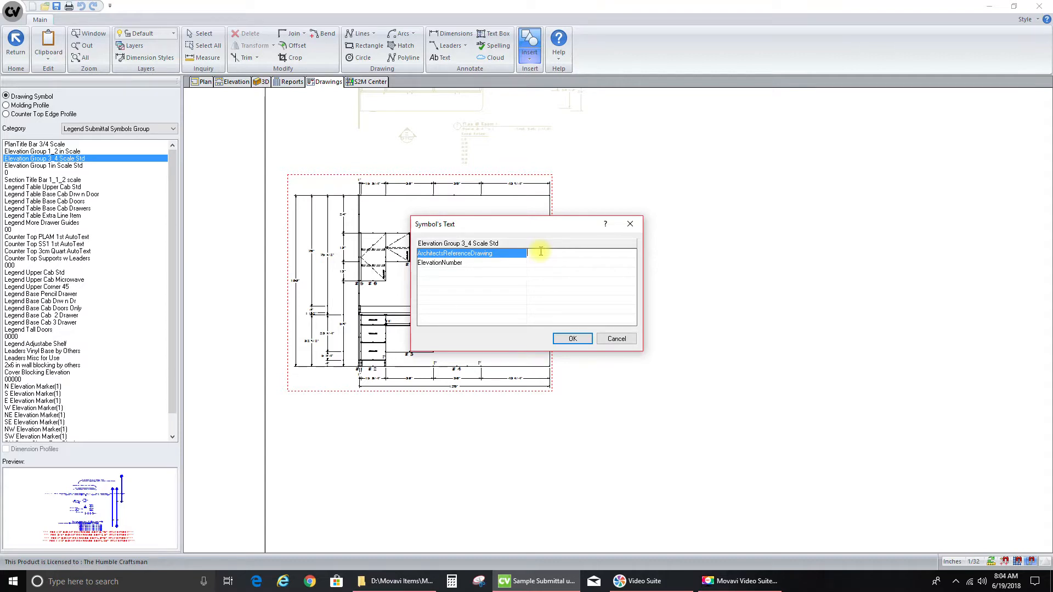
{"action": "type", "text": "12/A5.01"}
{"action": "left_click", "coordinate": [541, 262]}
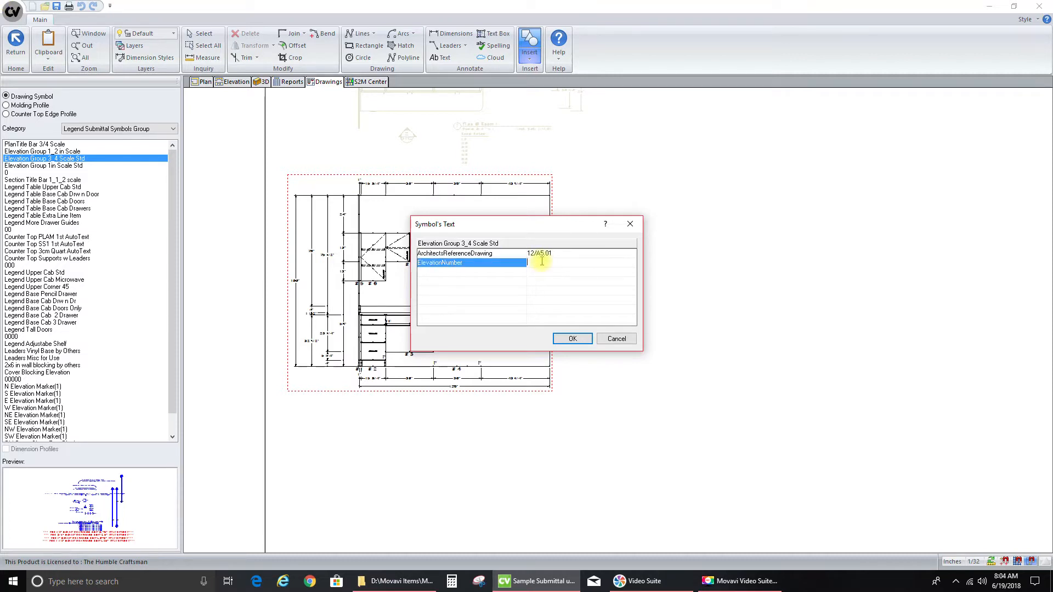
{"action": "type", "text": "2"}
{"action": "left_click", "coordinate": [572, 339]}
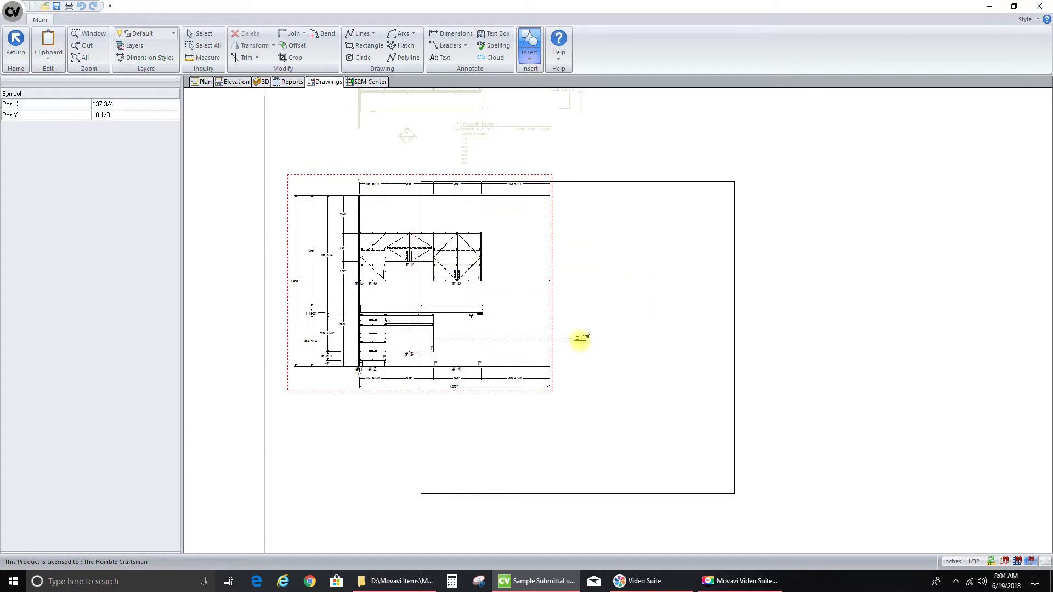
{"action": "scroll", "coordinate": [550, 359], "scroll_direction": "down", "scroll_amount": 1}
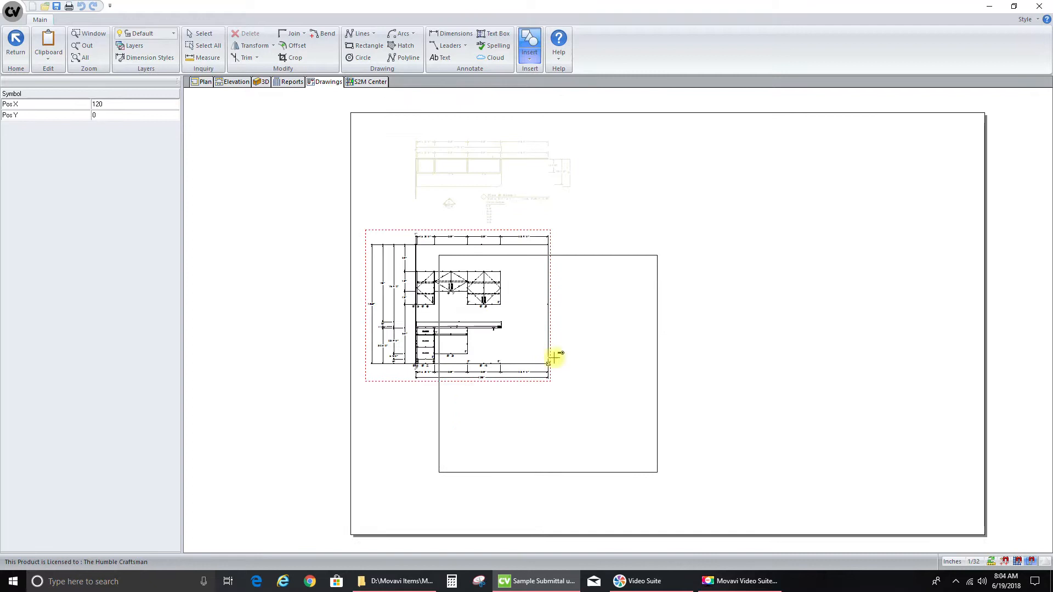
{"action": "left_click", "coordinate": [681, 344]}
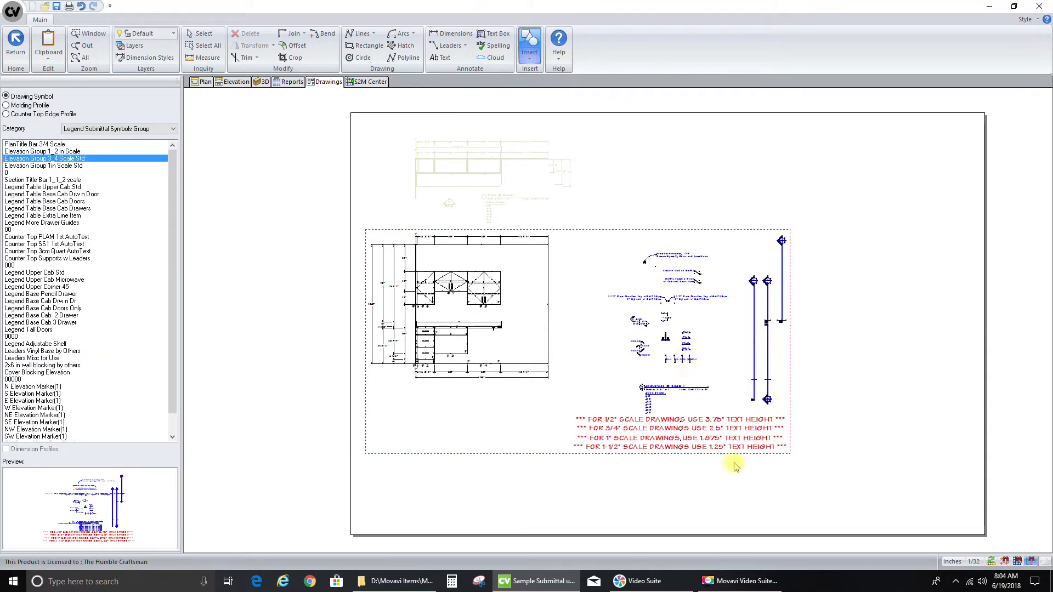
Ungroup the inserted elevation symbol group into its separate notes and tags
{"action": "scroll", "coordinate": [735, 466], "scroll_direction": "up", "scroll_amount": 2}
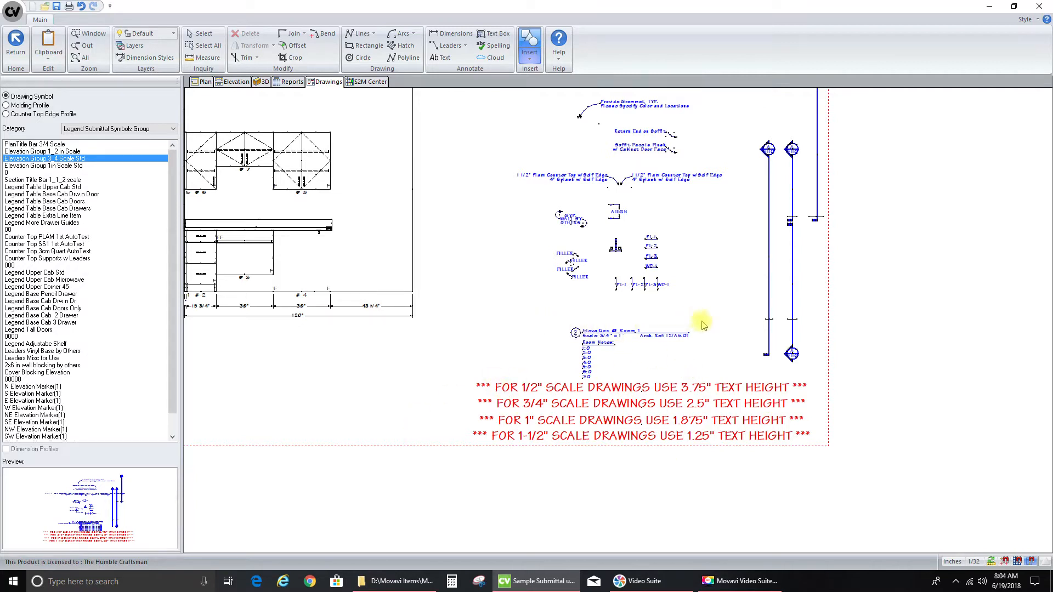
{"action": "left_click", "coordinate": [199, 34]}
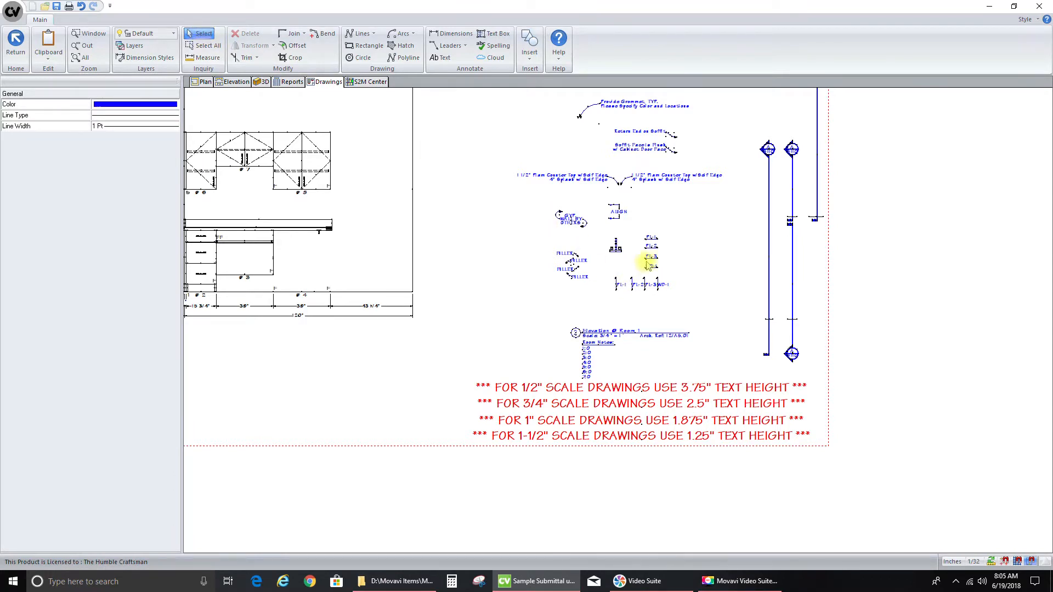
{"action": "left_click", "coordinate": [654, 243]}
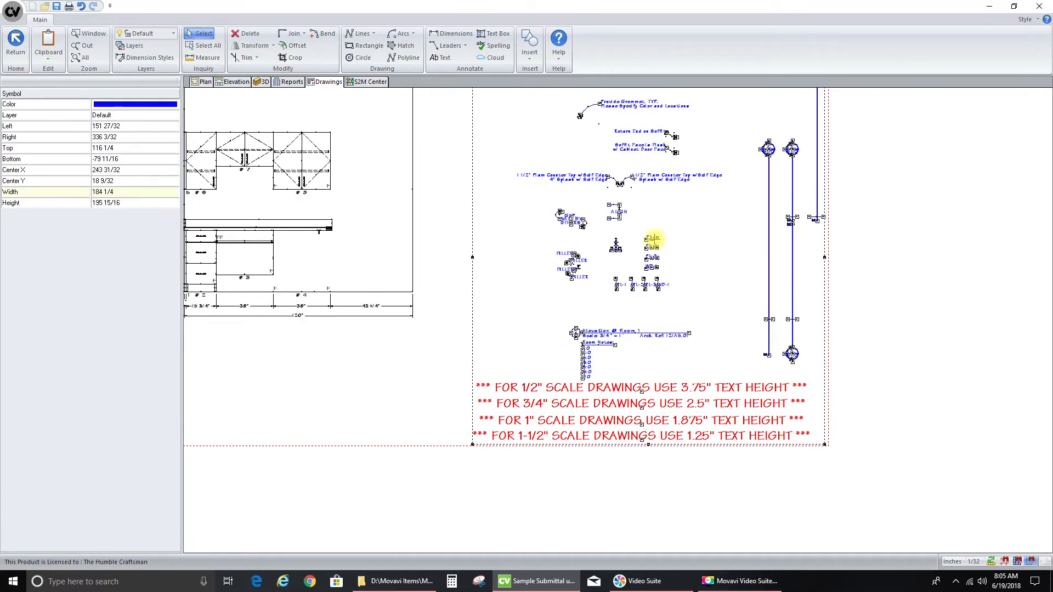
{"action": "right_click", "coordinate": [655, 242]}
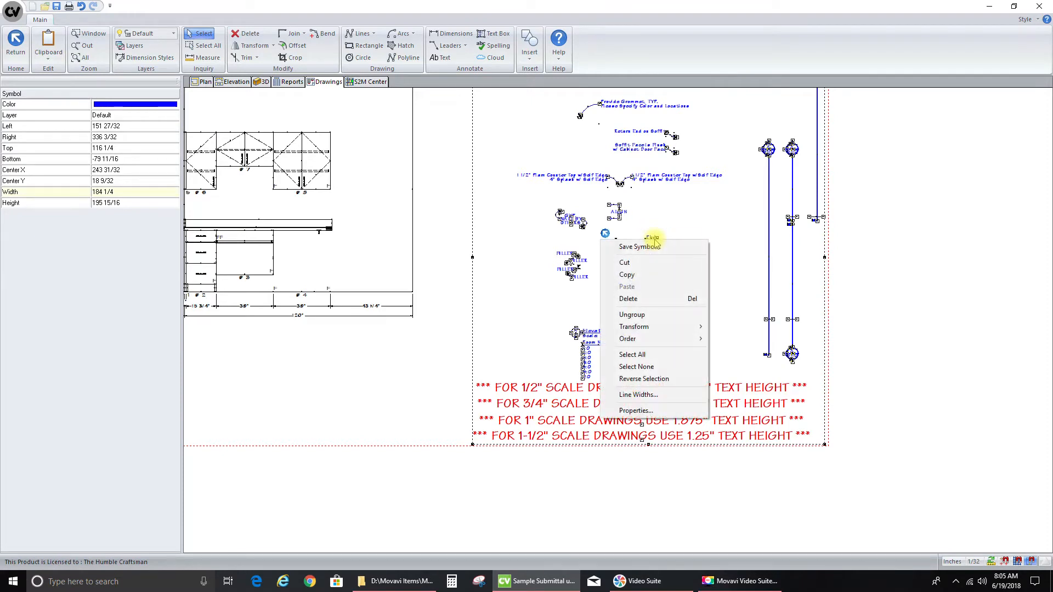
{"action": "left_click", "coordinate": [640, 316]}
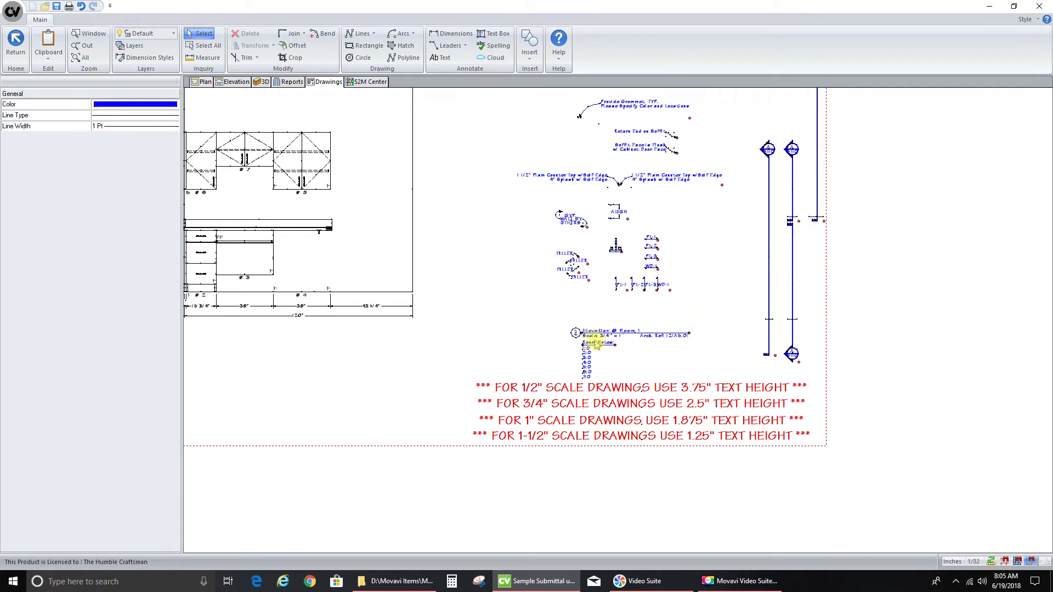
Move the elevation title bar with its room notes directly below the elevation's bottom dimensions
{"action": "left_click_drag", "start_coordinate": [538, 306], "coordinate": [778, 424]}
{"action": "left_click_drag", "start_coordinate": [622, 350], "coordinate": [247, 348]}
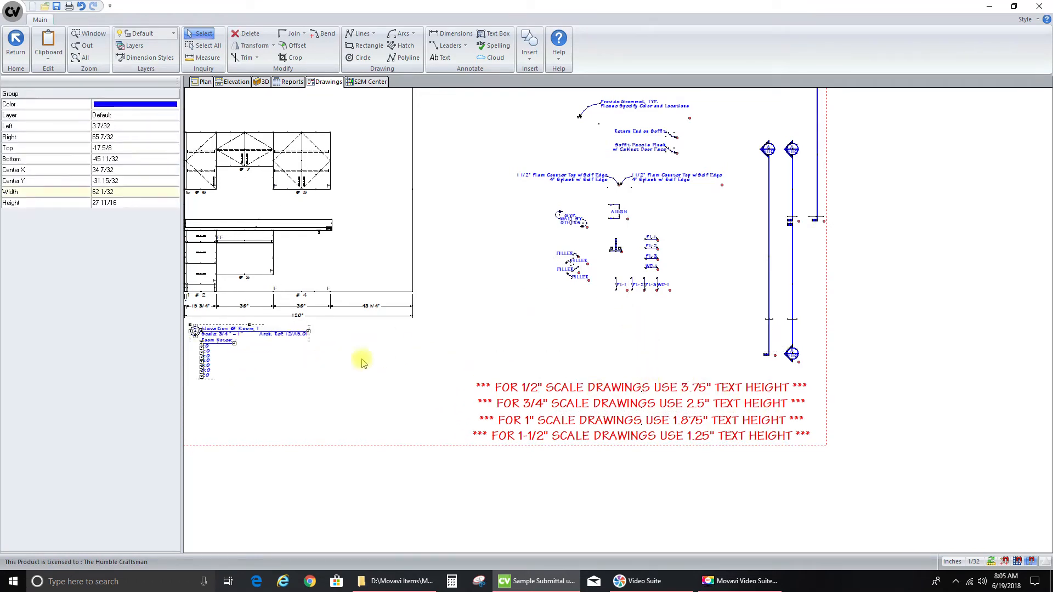
{"action": "scroll", "coordinate": [323, 360], "scroll_direction": "down", "scroll_amount": 2}
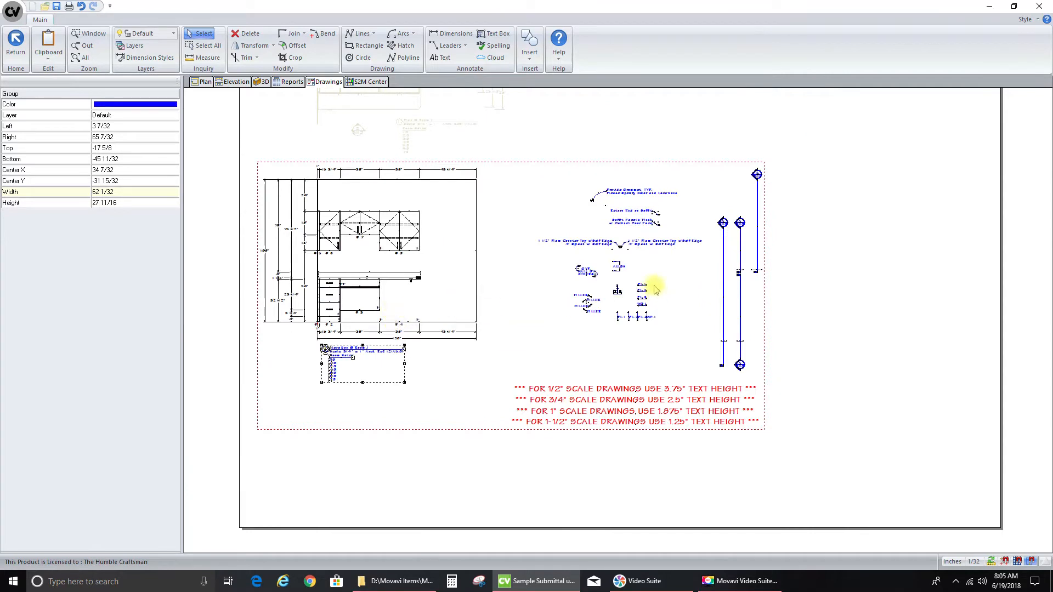
Move the GYP WALL BY OTHERS note onto the open wall beside cabinet #8 and the faucet symbol onto the countertop above cabinet #3
{"action": "scroll", "coordinate": [306, 235], "scroll_direction": "up", "scroll_amount": 4}
{"action": "scroll", "coordinate": [308, 189], "scroll_direction": "down", "scroll_amount": 3}
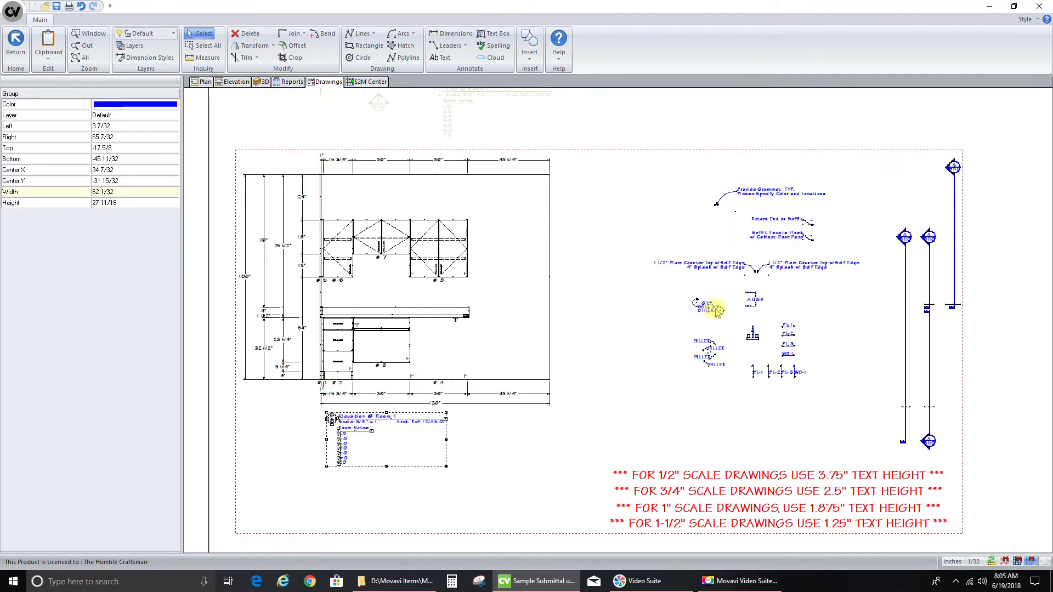
{"action": "scroll", "coordinate": [717, 313], "scroll_direction": "up", "scroll_amount": 2}
{"action": "left_click_drag", "start_coordinate": [709, 301], "coordinate": [419, 229]}
{"action": "left_click", "coordinate": [770, 340]}
{"action": "left_click_drag", "start_coordinate": [770, 340], "coordinate": [237, 301]}
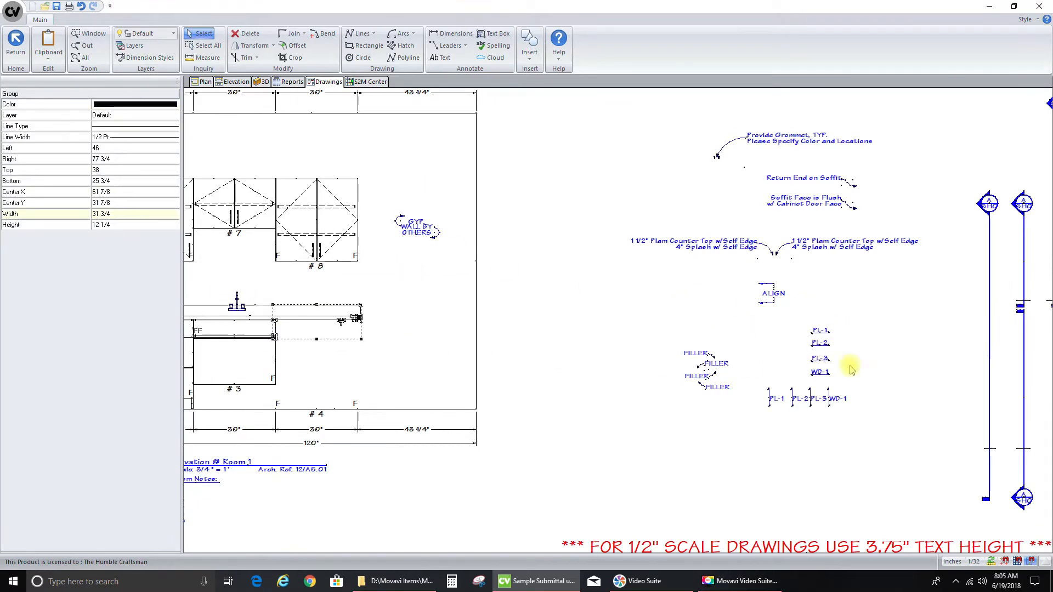
Move the vertical PL-1 and PL-2 material tags into the open area below the countertop's free end
{"action": "left_click", "coordinate": [776, 401]}
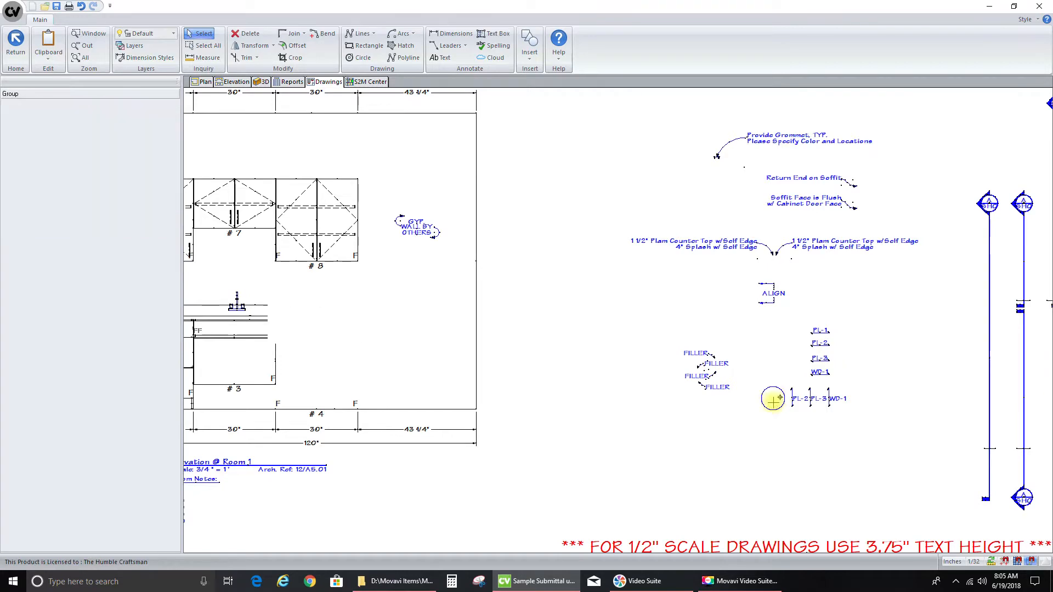
{"action": "key", "text": "ctrl+c"}
{"action": "key", "text": "ctrl+v"}
{"action": "scroll", "coordinate": [785, 399], "scroll_direction": "down", "scroll_amount": 2}
{"action": "scroll", "coordinate": [415, 376], "scroll_direction": "up", "scroll_amount": 2}
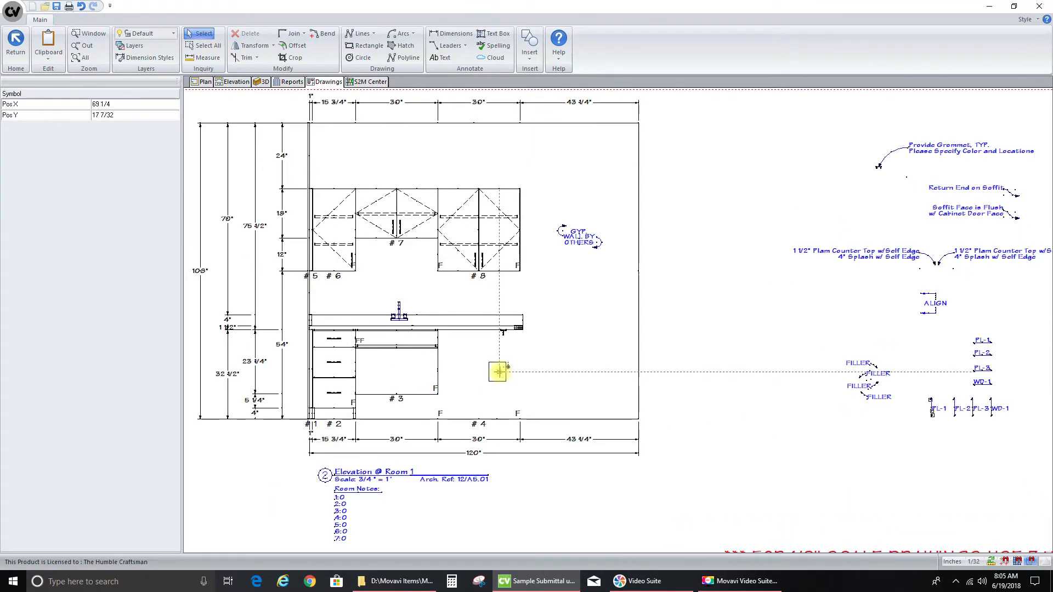
{"action": "left_click", "coordinate": [499, 372]}
{"action": "key", "text": "ctrl+v"}
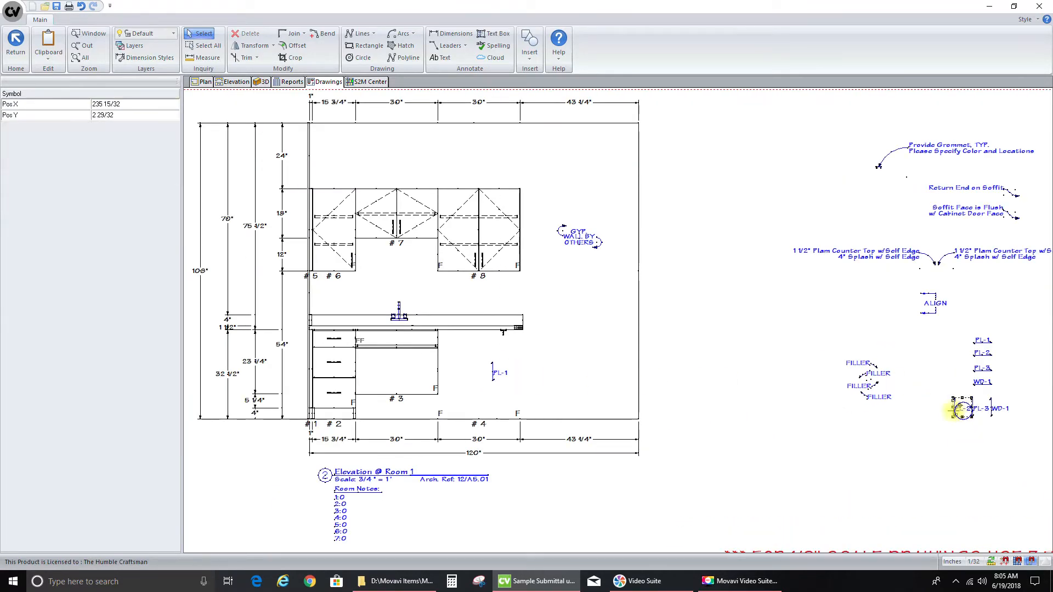
{"action": "left_click", "coordinate": [528, 372]}
{"action": "left_click", "coordinate": [788, 401]}
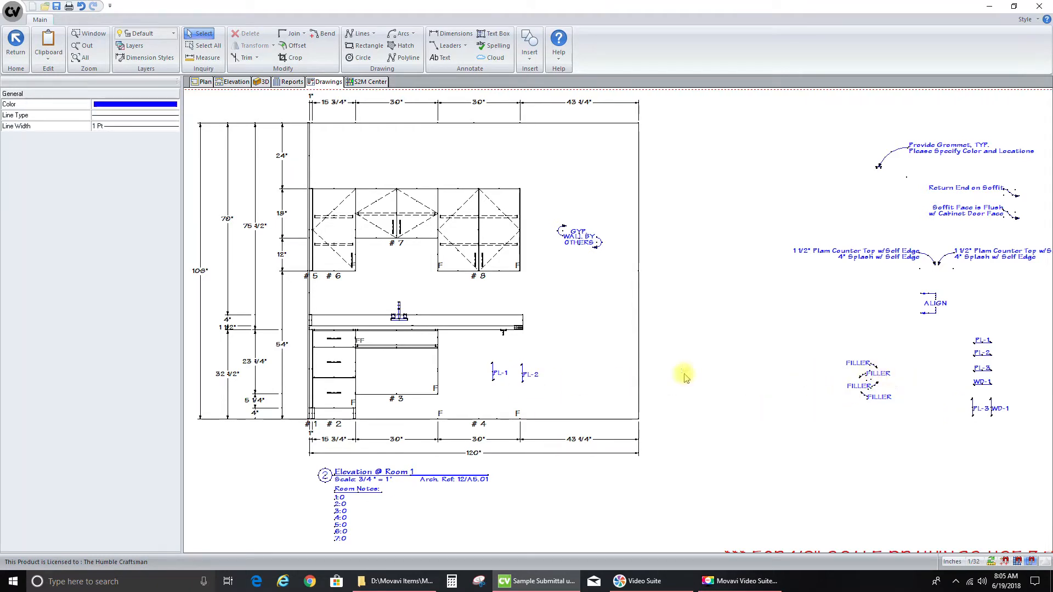
Move a FILLER label with a right-pointing leader to the 1" dimension above the elevation's side wall
{"action": "left_click", "coordinate": [855, 363]}
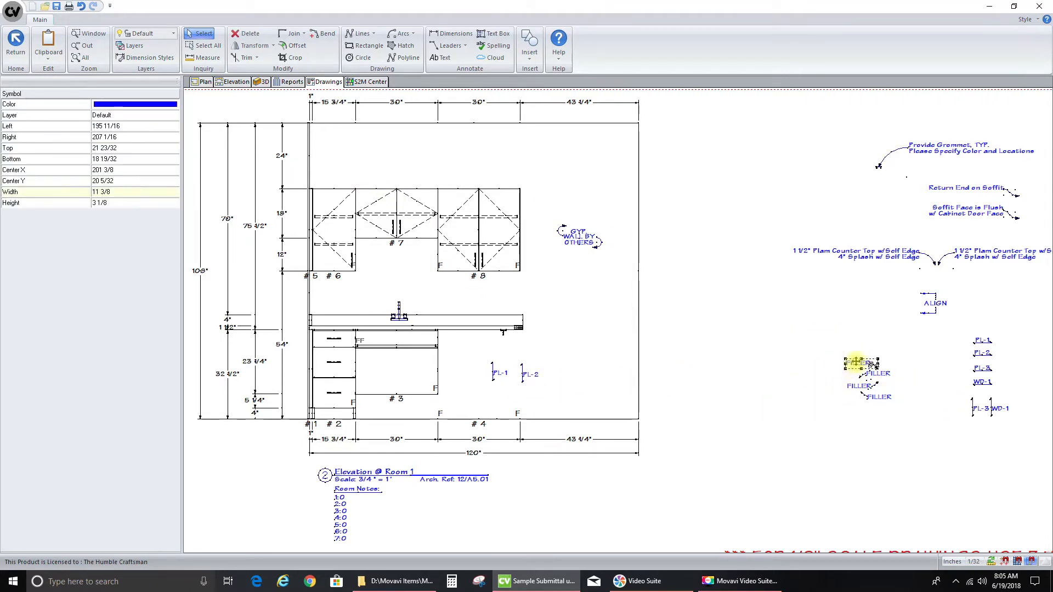
{"action": "key", "text": "ctrl+c"}
{"action": "key", "text": "ctrl+v"}
{"action": "scroll", "coordinate": [820, 374], "scroll_direction": "down", "scroll_amount": 2}
{"action": "scroll", "coordinate": [469, 202], "scroll_direction": "up", "scroll_amount": 3}
{"action": "scroll", "coordinate": [439, 160], "scroll_direction": "up", "scroll_amount": 2}
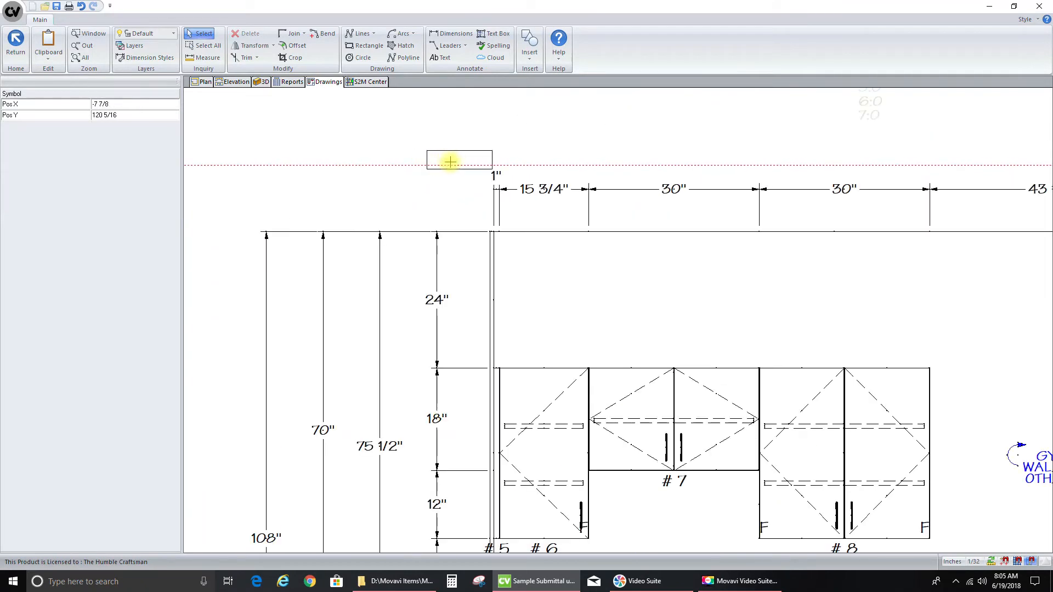
{"action": "left_click", "coordinate": [441, 160]}
{"action": "scroll", "coordinate": [430, 165], "scroll_direction": "down", "scroll_amount": 1}
{"action": "scroll", "coordinate": [667, 287], "scroll_direction": "down", "scroll_amount": 2}
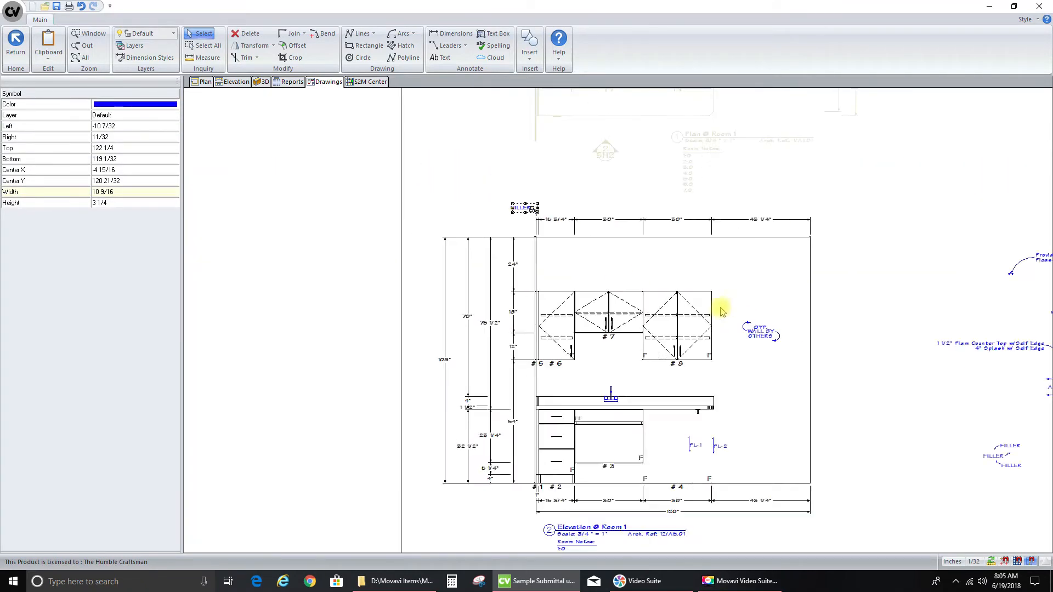
Copy a FILLER label with a right-pointing leader to the 1" dimension below the elevation's side wall
{"action": "left_click", "coordinate": [987, 456]}
{"action": "key", "text": "ctrl+c"}
{"action": "key", "text": "ctrl+v"}
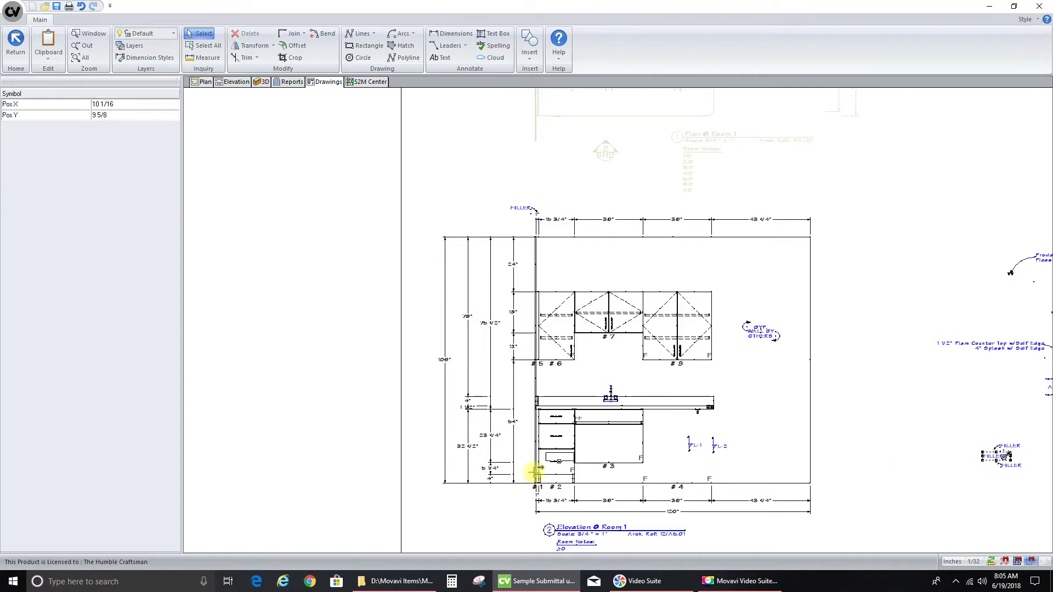
{"action": "scroll", "coordinate": [548, 494], "scroll_direction": "up", "scroll_amount": 4}
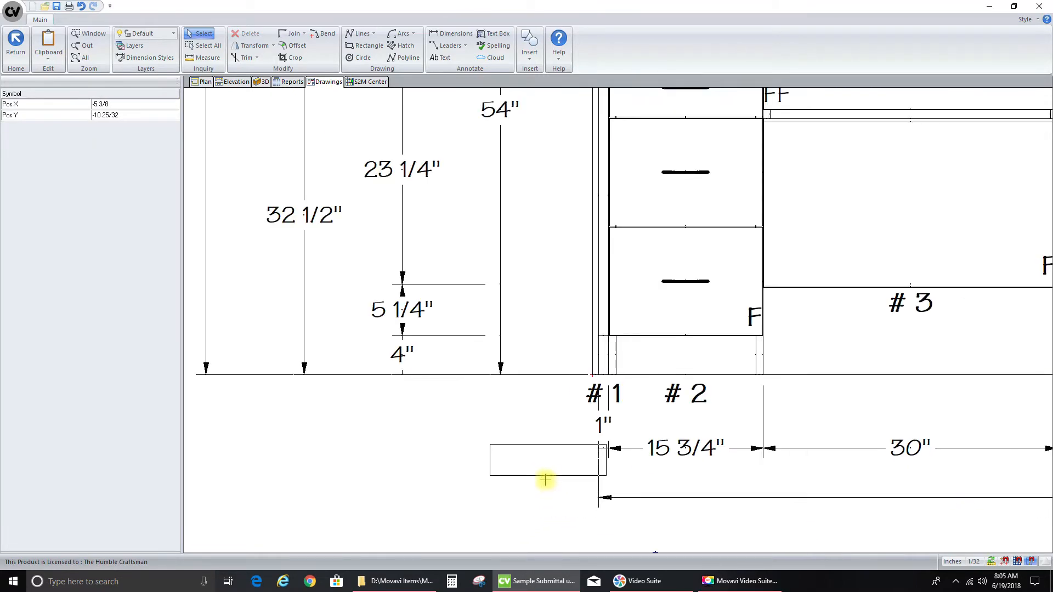
{"action": "left_click", "coordinate": [545, 487]}
{"action": "left_click", "coordinate": [439, 459]}
Delete the unused FILLER labels, the spare PL and WD-1 material tags, and the ALIGN marker beside the elevation
{"action": "scroll", "coordinate": [423, 451], "scroll_direction": "down", "scroll_amount": 4}
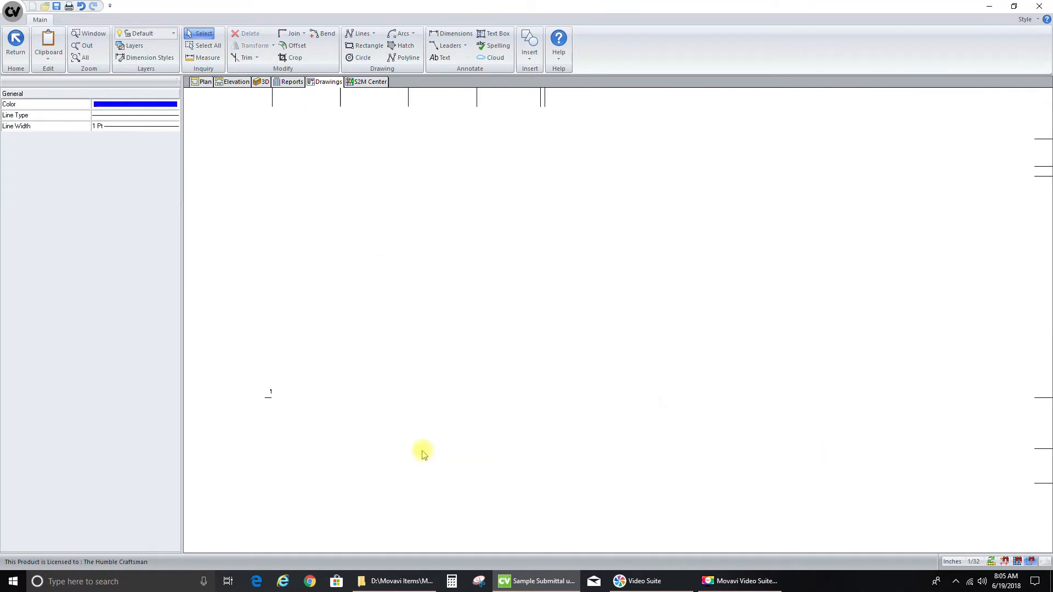
{"action": "left_click_drag", "start_coordinate": [887, 387], "coordinate": [959, 445]}
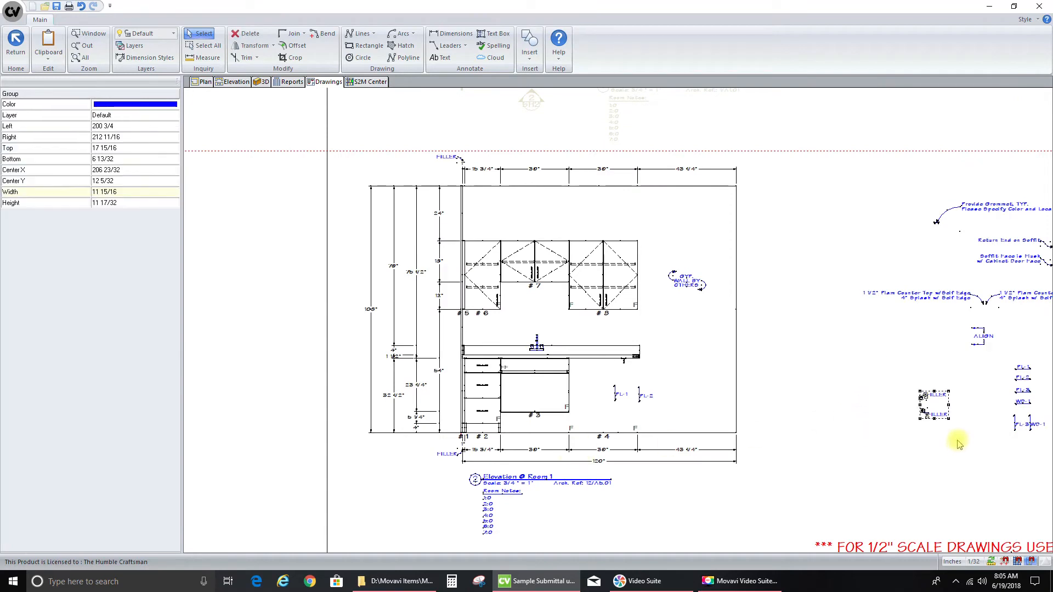
{"action": "key", "text": "Delete"}
{"action": "middle_click", "coordinate": [1014, 424]}
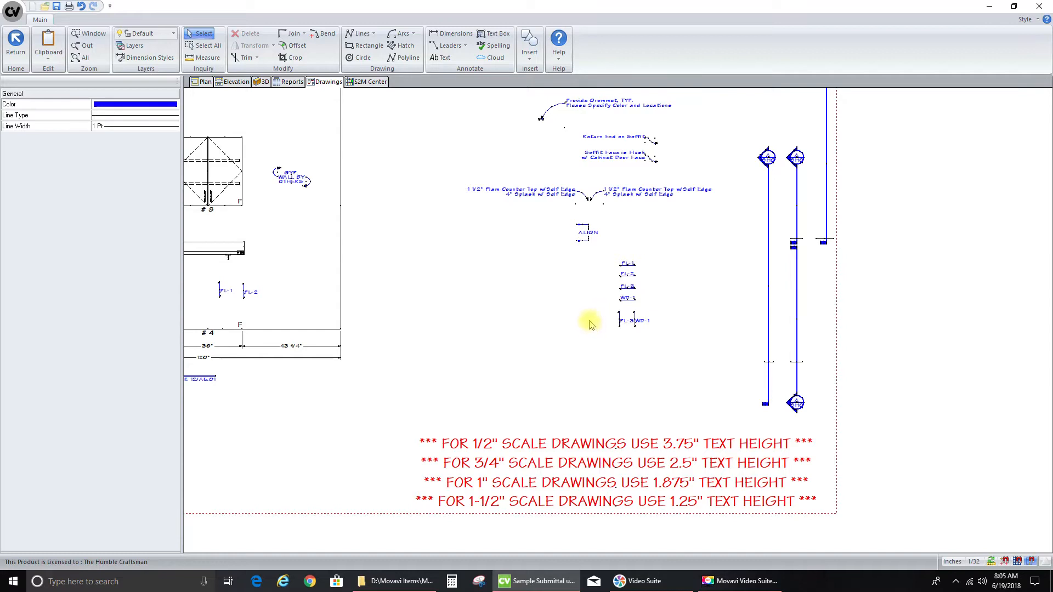
{"action": "left_click_drag", "start_coordinate": [599, 246], "coordinate": [665, 352]}
{"action": "key", "text": "Delete"}
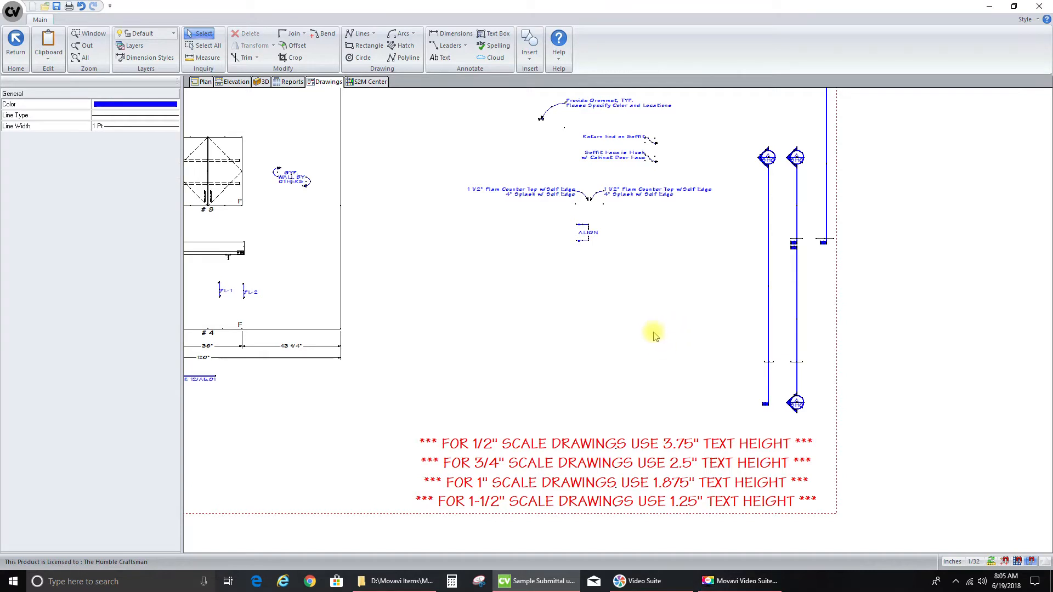
{"action": "left_click", "coordinate": [582, 235]}
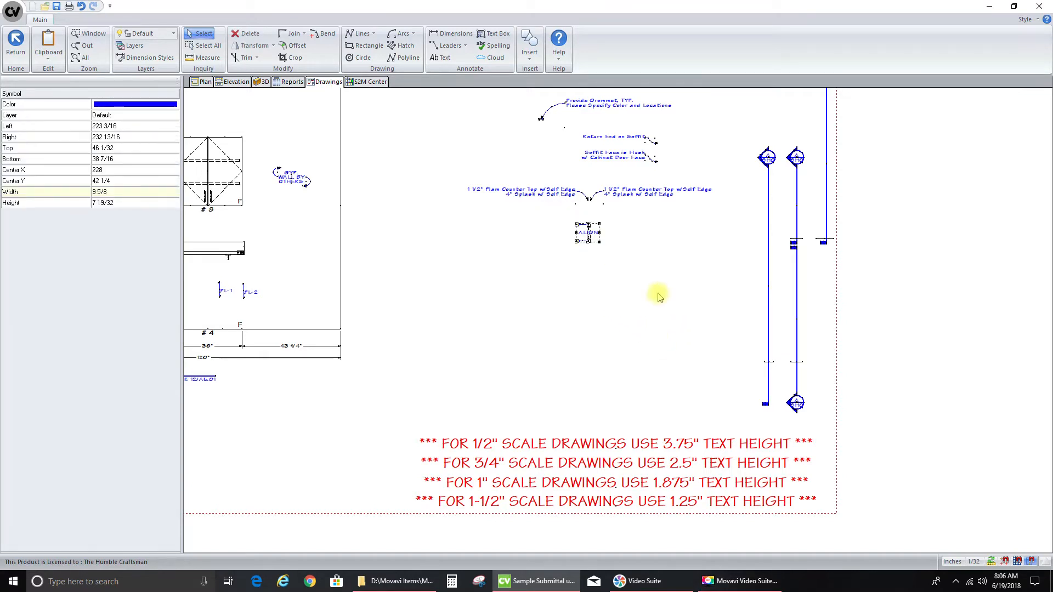
{"action": "key", "text": "Delete"}
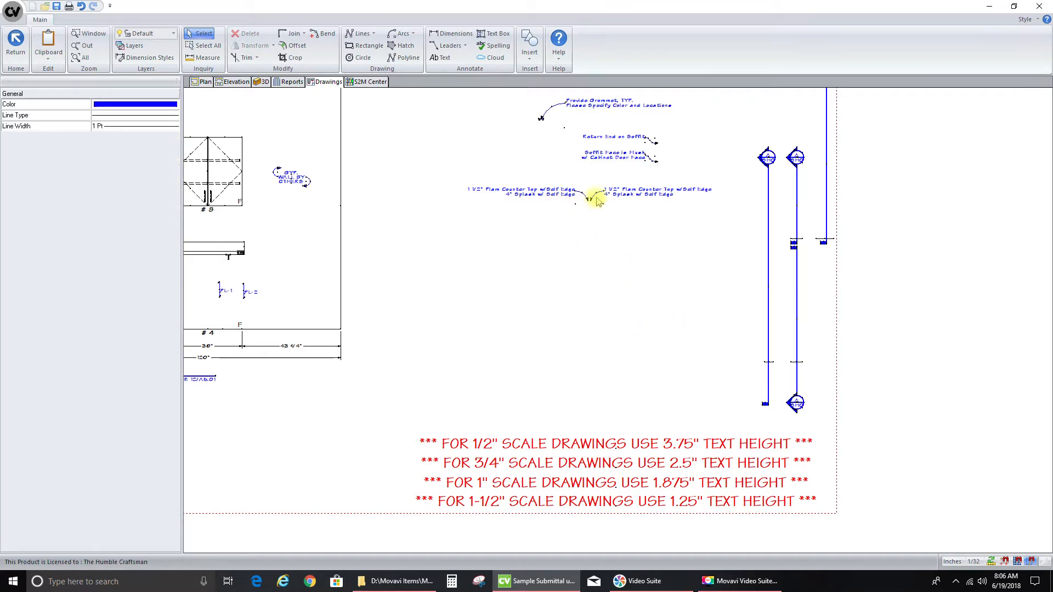
Move the countertop and splash note with the left-pointing leader onto the elevation's countertop, and delete its mirrored duplicate
{"action": "left_click", "coordinate": [625, 197]}
{"action": "left_click_drag", "start_coordinate": [626, 194], "coordinate": [245, 242]}
{"action": "left_click", "coordinate": [508, 192]}
{"action": "key", "text": "Delete"}
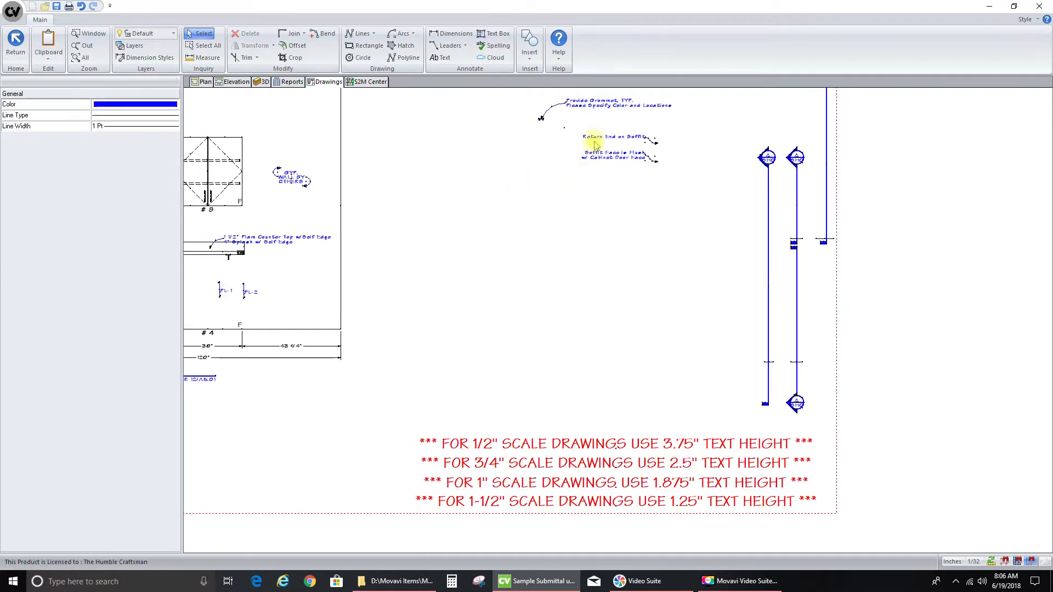
Delete the two unused soffit notes and the grommet note beside the elevation
{"action": "left_click_drag", "start_coordinate": [563, 120], "coordinate": [668, 171]}
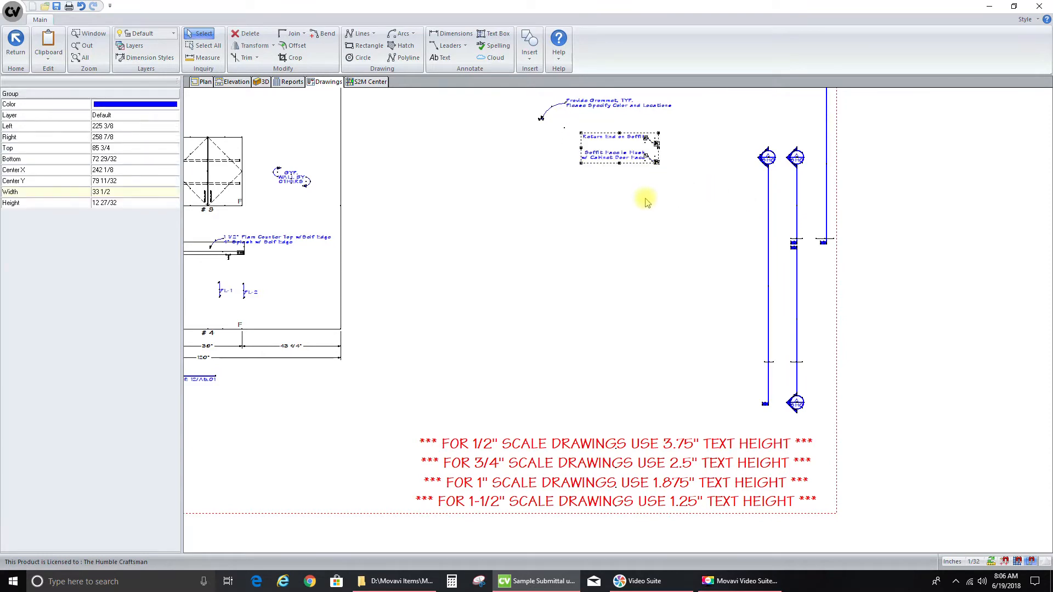
{"action": "key", "text": "Delete"}
{"action": "left_click", "coordinate": [576, 107]}
{"action": "key", "text": "Delete"}
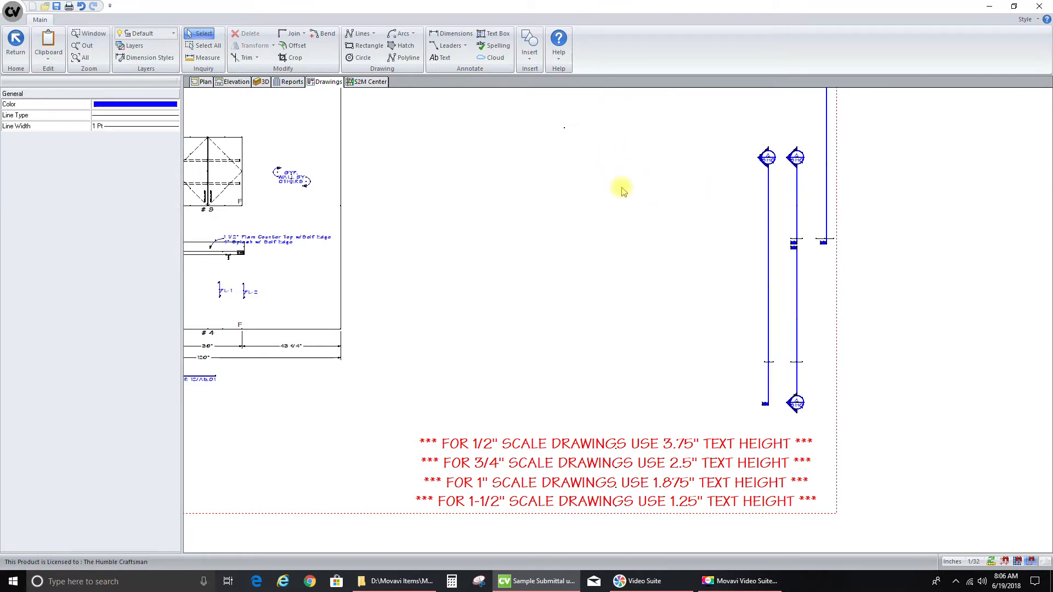
Move the four red text-height reminder lines directly below the elevation's room notes
{"action": "left_click_drag", "start_coordinate": [368, 416], "coordinate": [922, 542]}
{"action": "left_click", "coordinate": [889, 392]}
{"action": "scroll", "coordinate": [673, 416], "scroll_direction": "down", "scroll_amount": 3}
{"action": "left_click_drag", "start_coordinate": [499, 425], "coordinate": [804, 494]}
{"action": "left_click_drag", "start_coordinate": [707, 456], "coordinate": [464, 471]}
{"action": "left_click", "coordinate": [648, 373]}
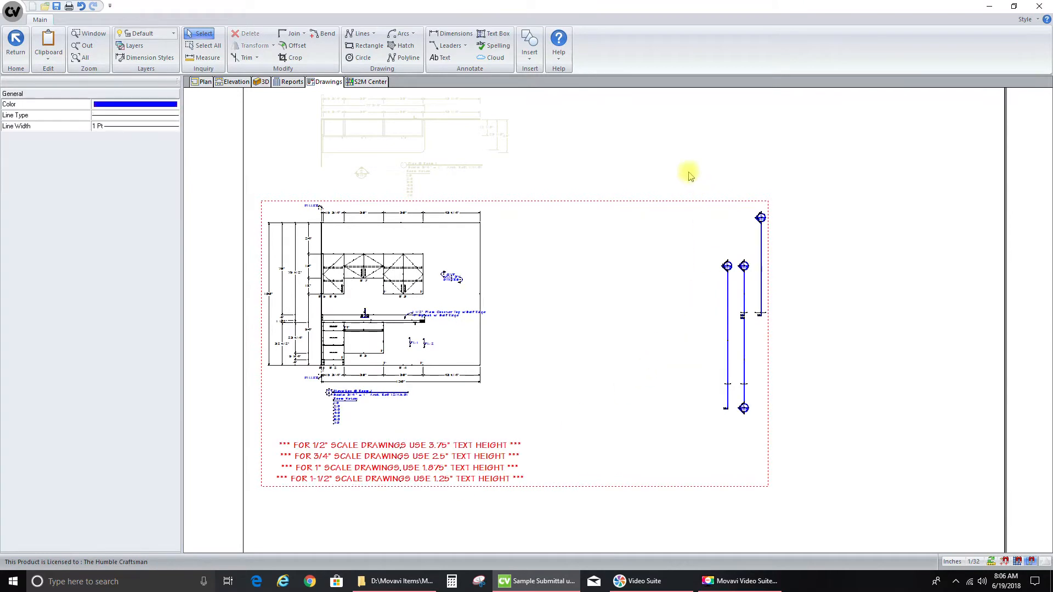
Move the three vertical section-cut lines closer to the elevation, just beyond its open wall end
{"action": "left_click_drag", "start_coordinate": [687, 179], "coordinate": [859, 466]}
{"action": "left_click_drag", "start_coordinate": [743, 334], "coordinate": [525, 323]}
{"action": "scroll", "coordinate": [277, 301], "scroll_direction": "up", "scroll_amount": 1}
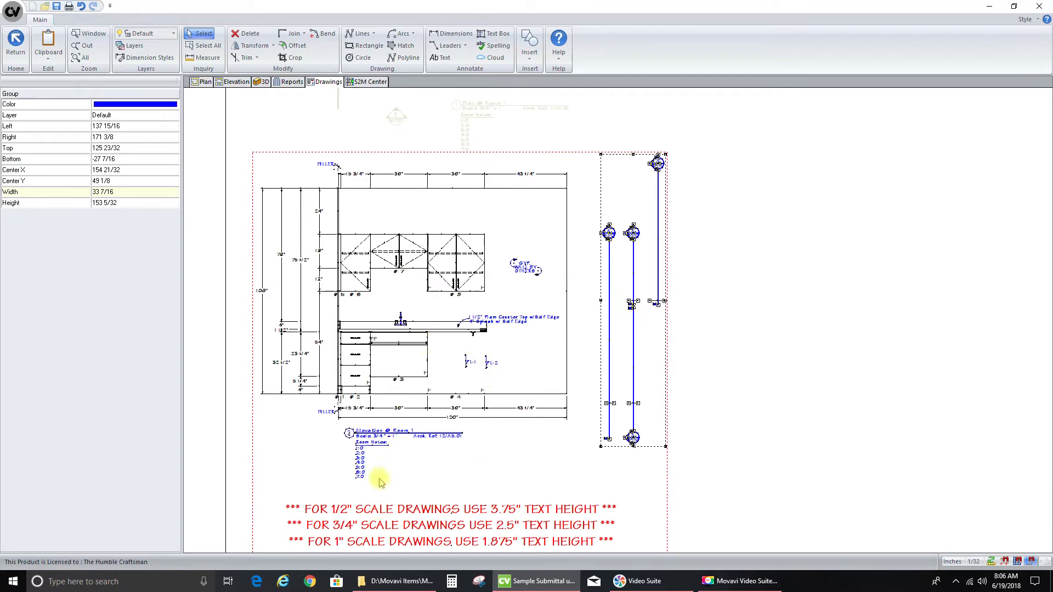
Inspect the text height and linked text of the seventh room note under the elevation title
{"action": "scroll", "coordinate": [439, 231], "scroll_direction": "down", "scroll_amount": 1}
{"action": "scroll", "coordinate": [307, 513], "scroll_direction": "up", "scroll_amount": 2}
{"action": "scroll", "coordinate": [345, 503], "scroll_direction": "up", "scroll_amount": 1}
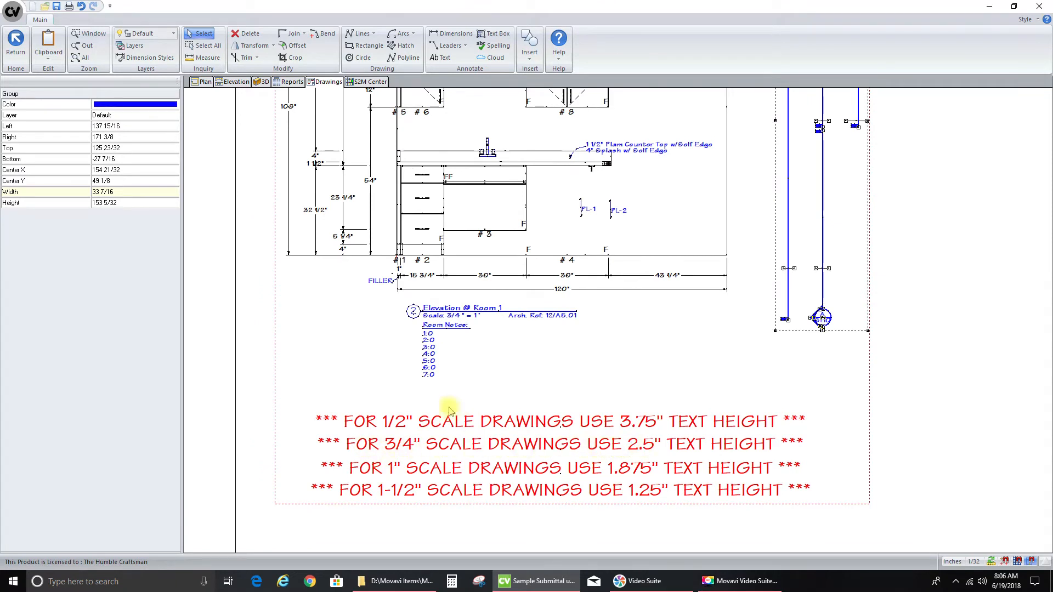
{"action": "left_click", "coordinate": [428, 376]}
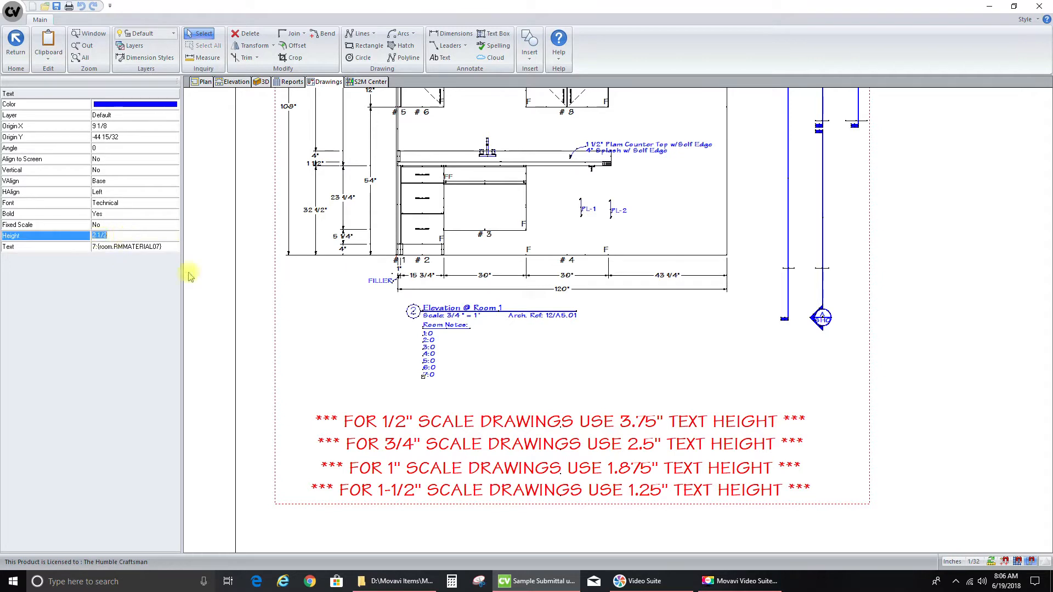
{"action": "left_click", "coordinate": [255, 338]}
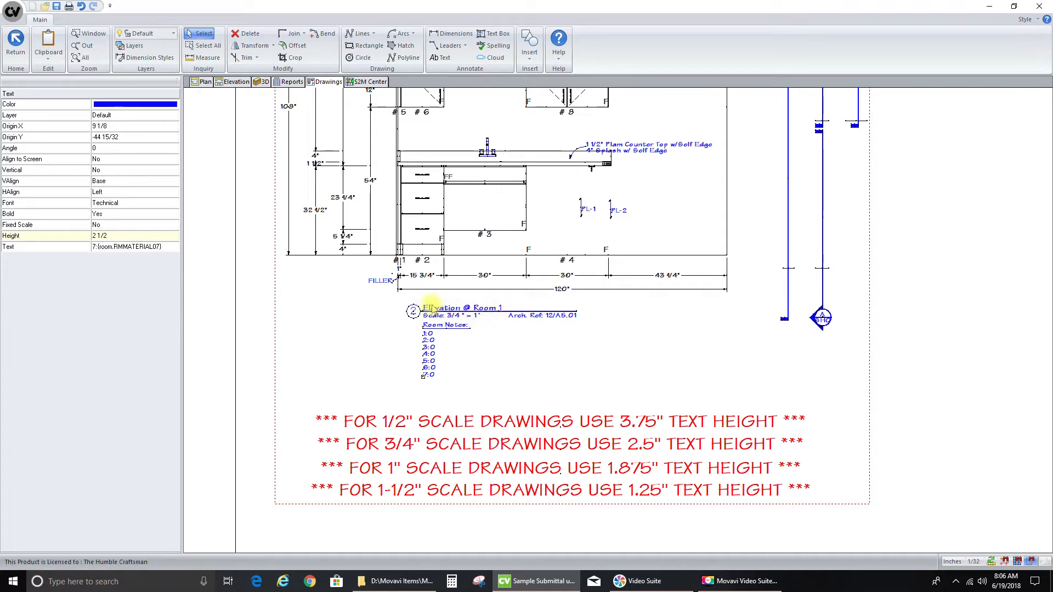
{"action": "left_click", "coordinate": [624, 345]}
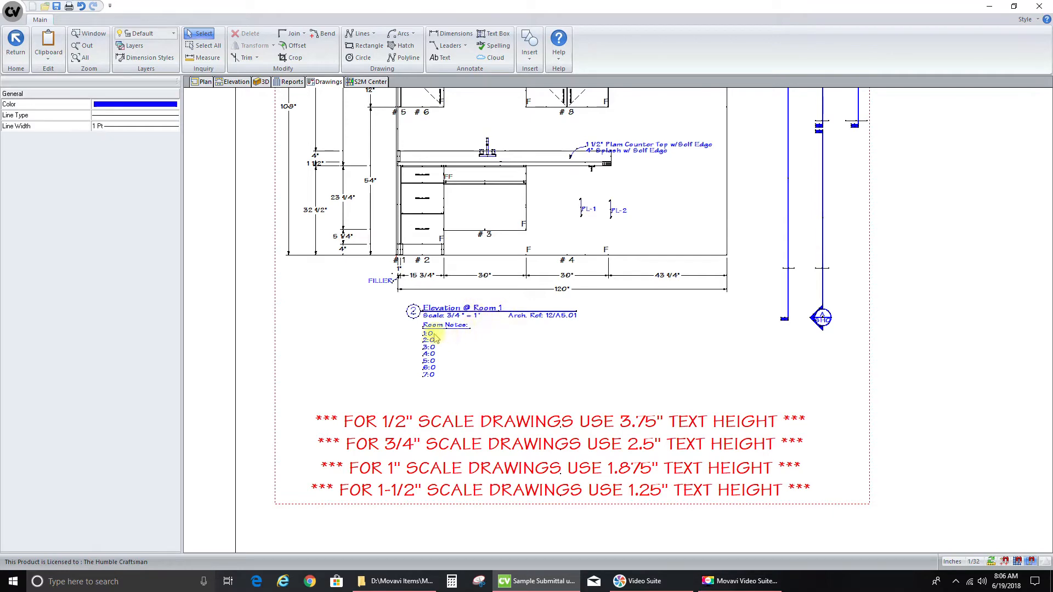
{"action": "scroll", "coordinate": [584, 467], "scroll_direction": "down", "scroll_amount": 2}
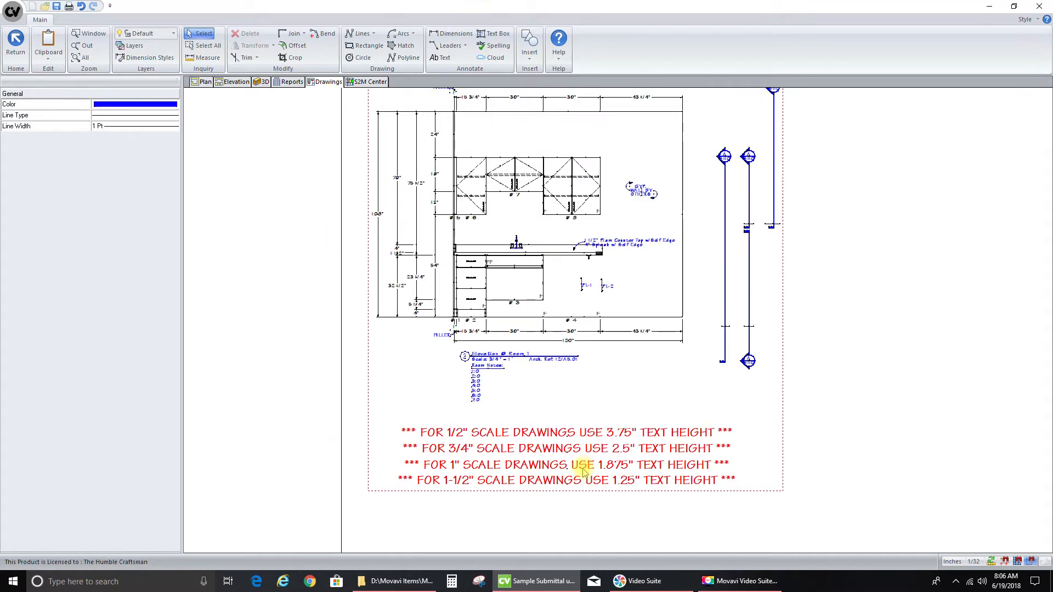
Return to the plan and rename the room as Exam Room 101 in its properties
{"action": "left_click", "coordinate": [199, 82]}
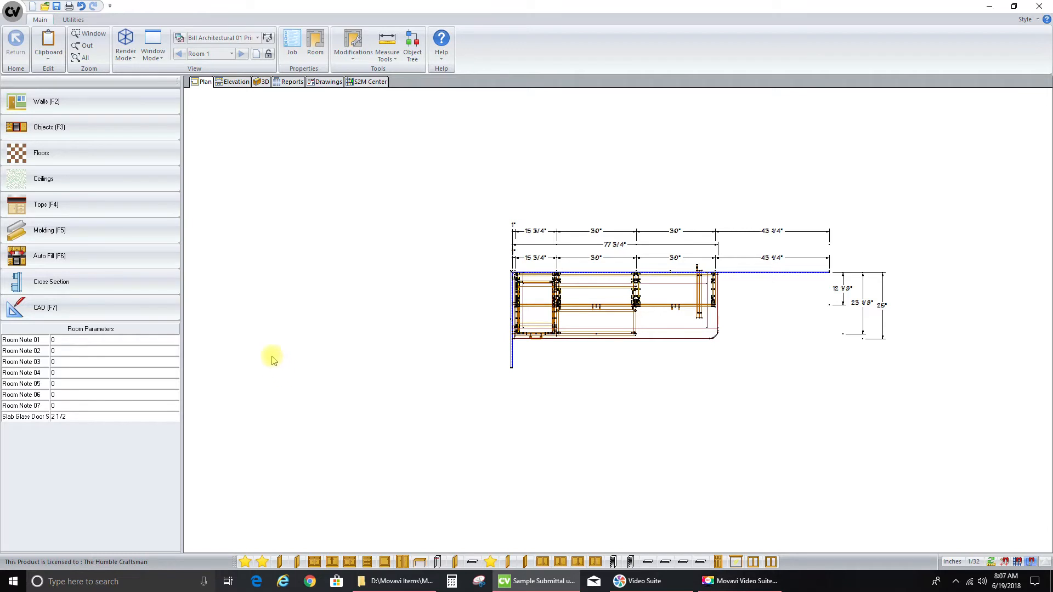
{"action": "left_click", "coordinate": [316, 44]}
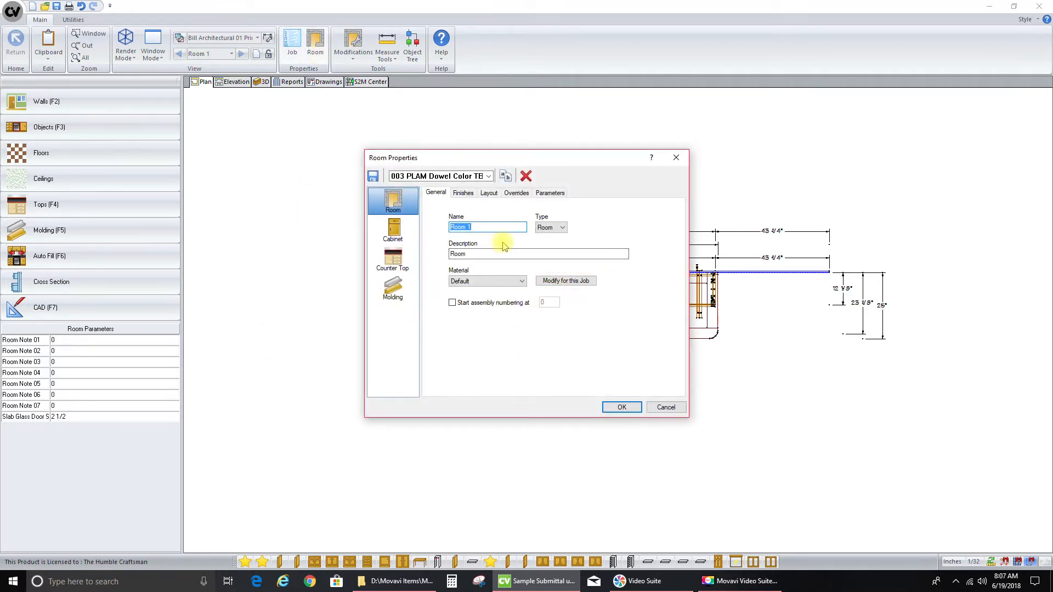
{"action": "type", "text": "e"}
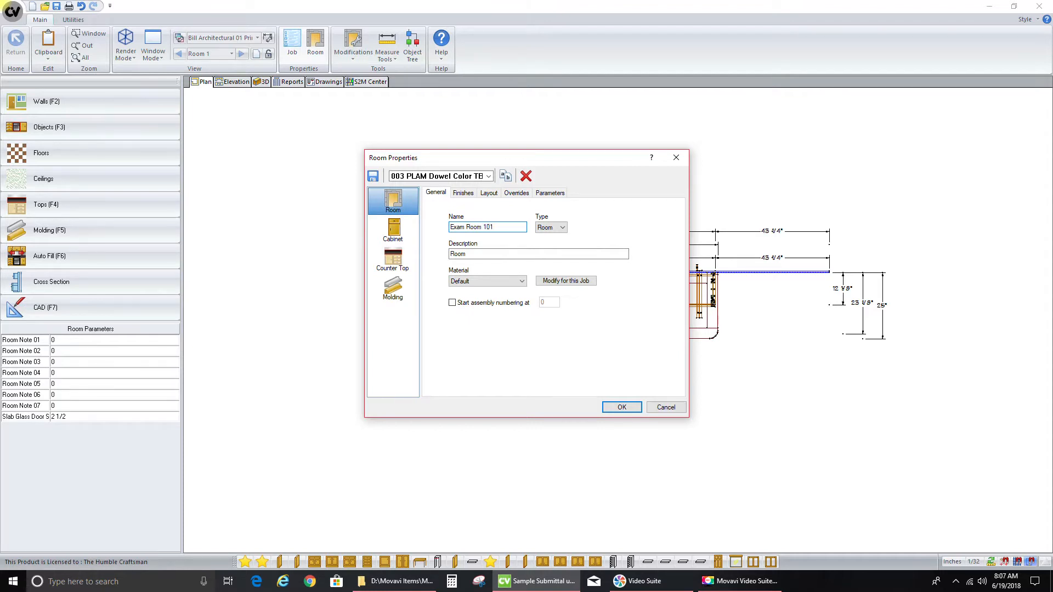
{"action": "left_click", "coordinate": [617, 406]}
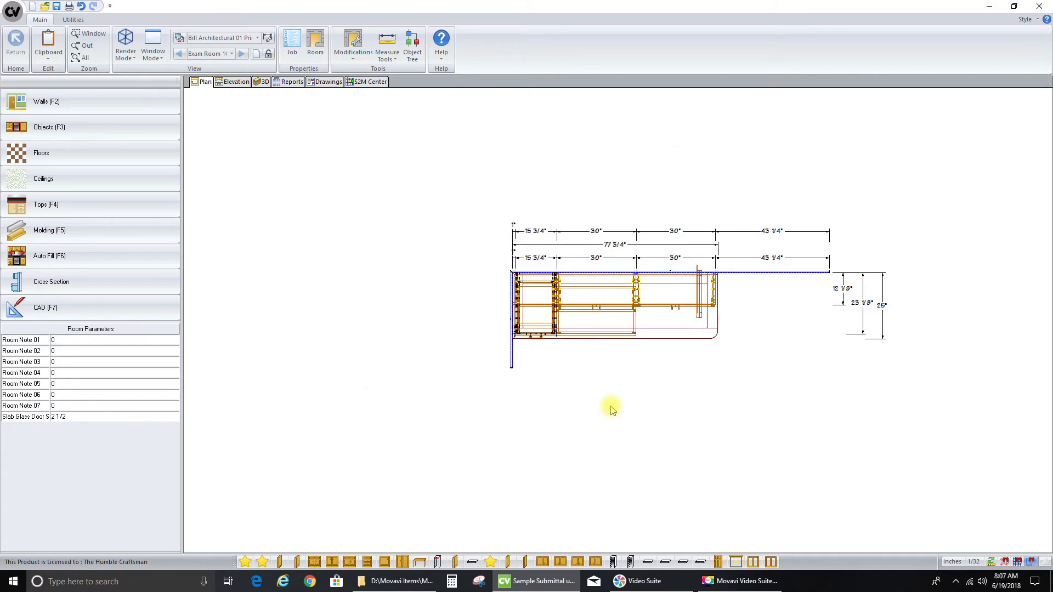
Set Room Note 01 to "*** NO PLAM COLORS SELECTED - PLEASE ADVISE ***" and Room Note 02 to "BASE CABINETS ARE PLAM - COLOR TO BE DETERMINED"
{"action": "left_click", "coordinate": [79, 341]}
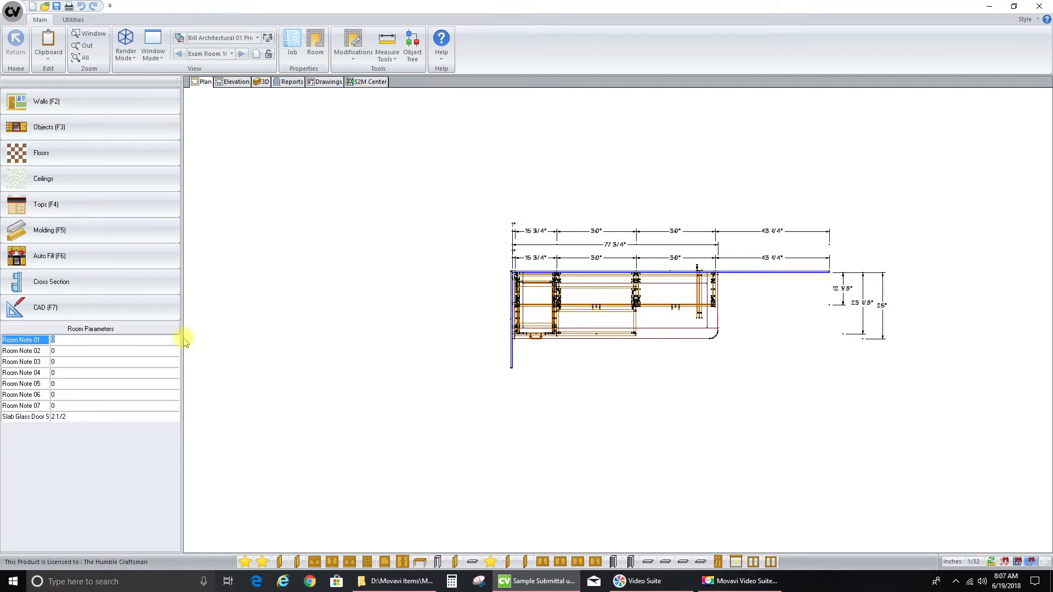
{"action": "type", "text": "- PLEASE ADVISE ***"}
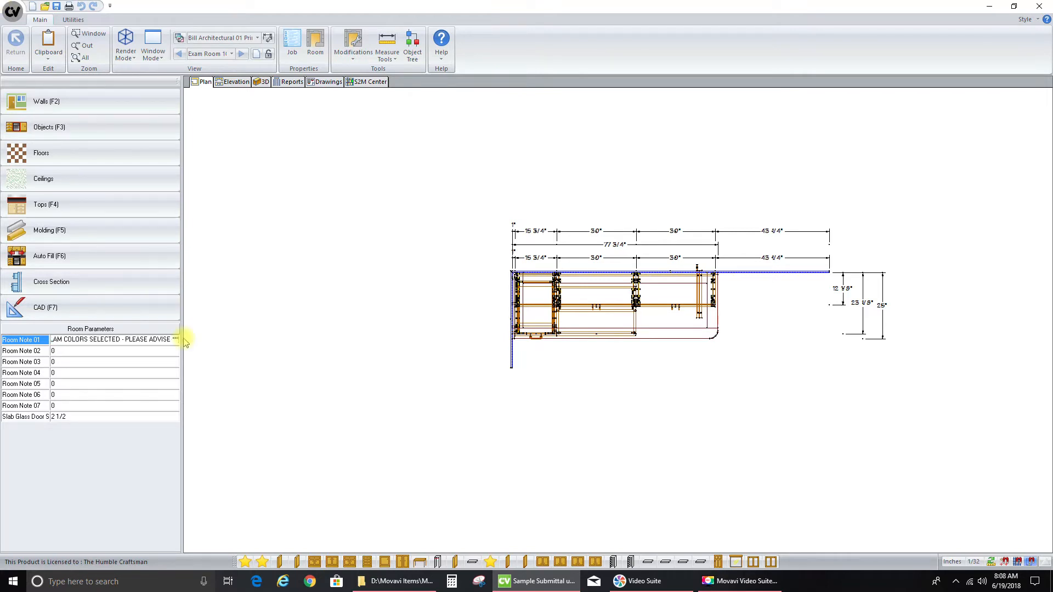
{"action": "left_click", "coordinate": [100, 352]}
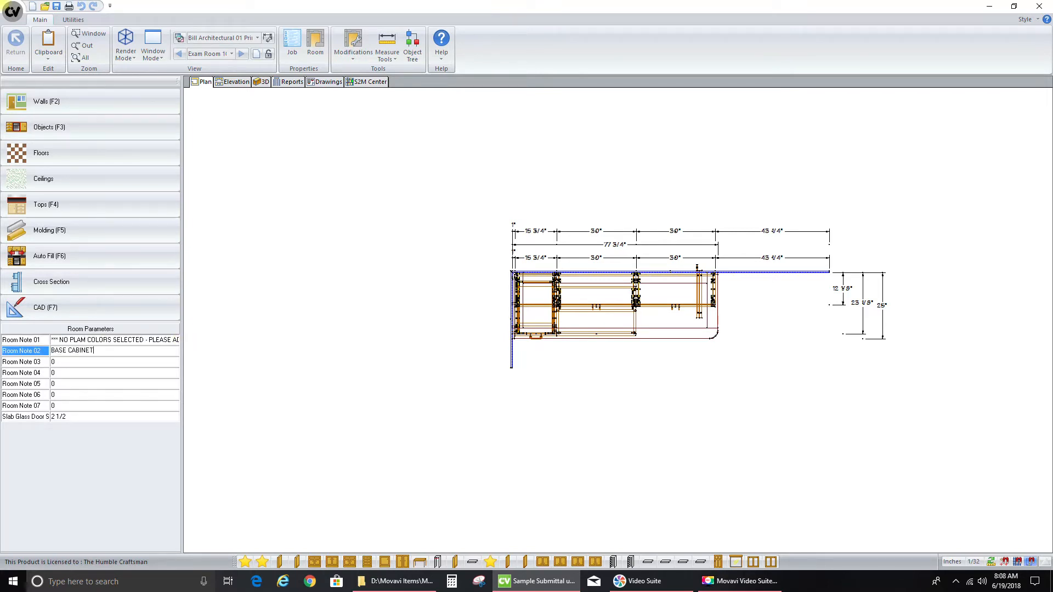
{"action": "type", "text": "BASE CABINETS ARE PLAM - COLOR TO BE DETERMINED"}
{"action": "key", "text": "Return"}
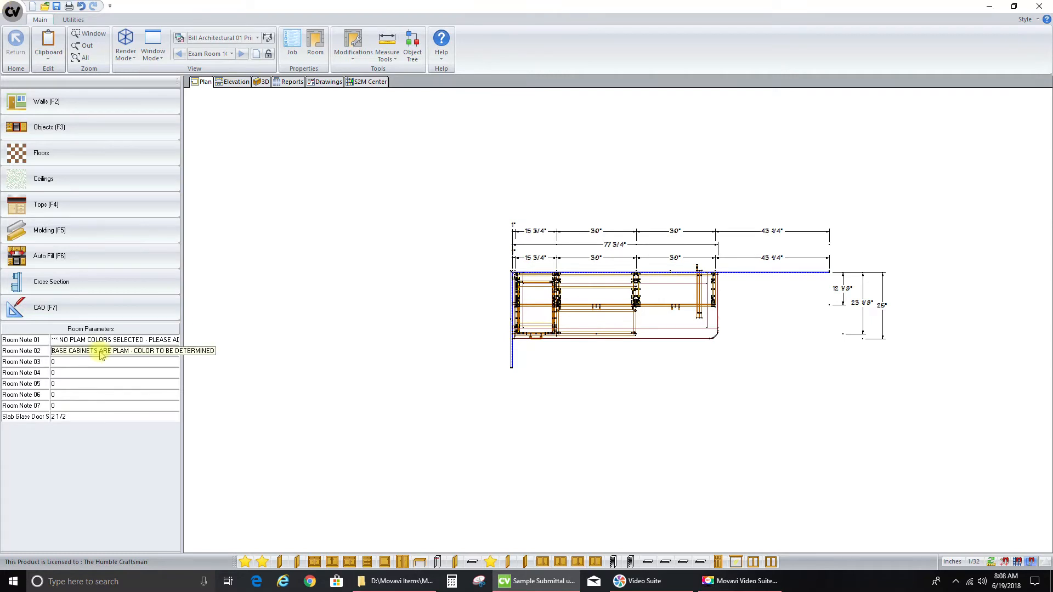
Set Room Note 03 to "UPPER CABINETS ARE PLAM - COLOR TO BE DETERMINED" and Room Note 04 to "COUNTER TOPS ARE PLAM - COLOR TO BE DETERMINED"
{"action": "left_click", "coordinate": [98, 362]}
{"action": "type", "text": "UP"}
{"action": "type", "text": "ED"}
{"action": "key", "text": "Return"}
{"action": "left_click", "coordinate": [65, 373]}
{"action": "type", "text": "COUNTER TOPS ARE PLAM - COLOR TO BE DETERMINED"}
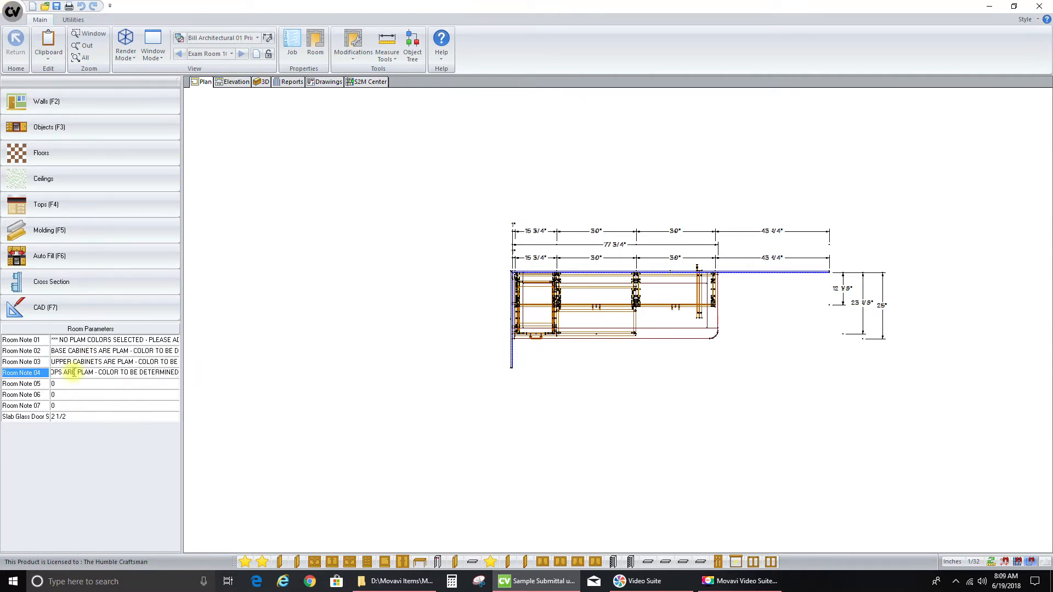
{"action": "key", "text": "Return"}
Set Room Note 05 to "ALL CASEWORK WILL RECEIVE .018" PVC EDGE BANDING - COLOR TO BE DETERMINED"
{"action": "left_click", "coordinate": [70, 384]}
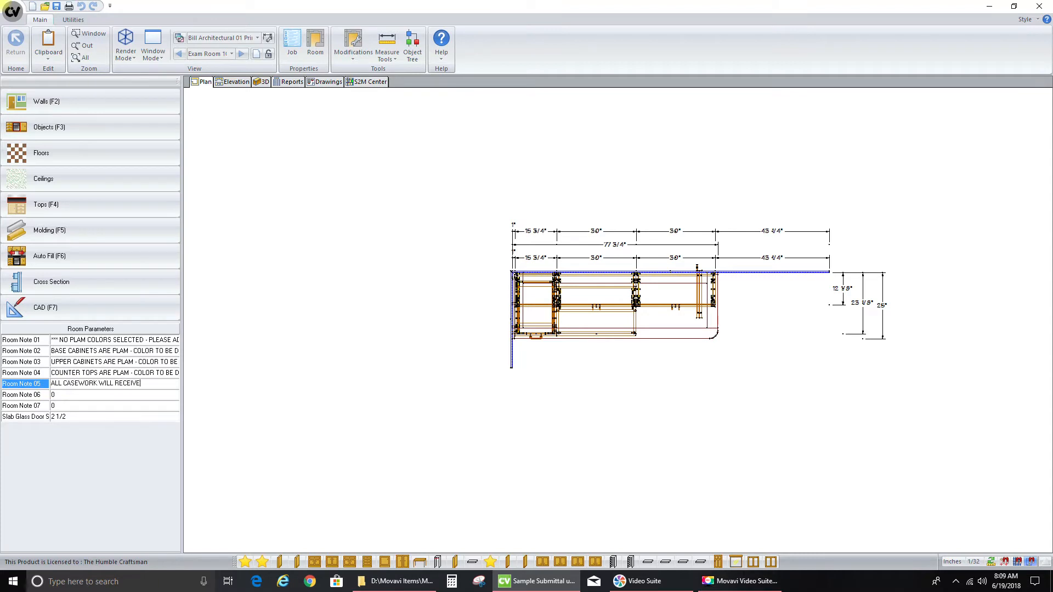
{"action": "type", "text": "PVC EDGE BANDING - COLOR TO BE DETERMINED"}
{"action": "key", "text": "Return"}
Set Room Note 06 to "ALL CABINET DOOR WILL RECEIVE .018" PVC EDGE BANDING - COLOR TO BE DETERMINED"
{"action": "left_click", "coordinate": [72, 395]}
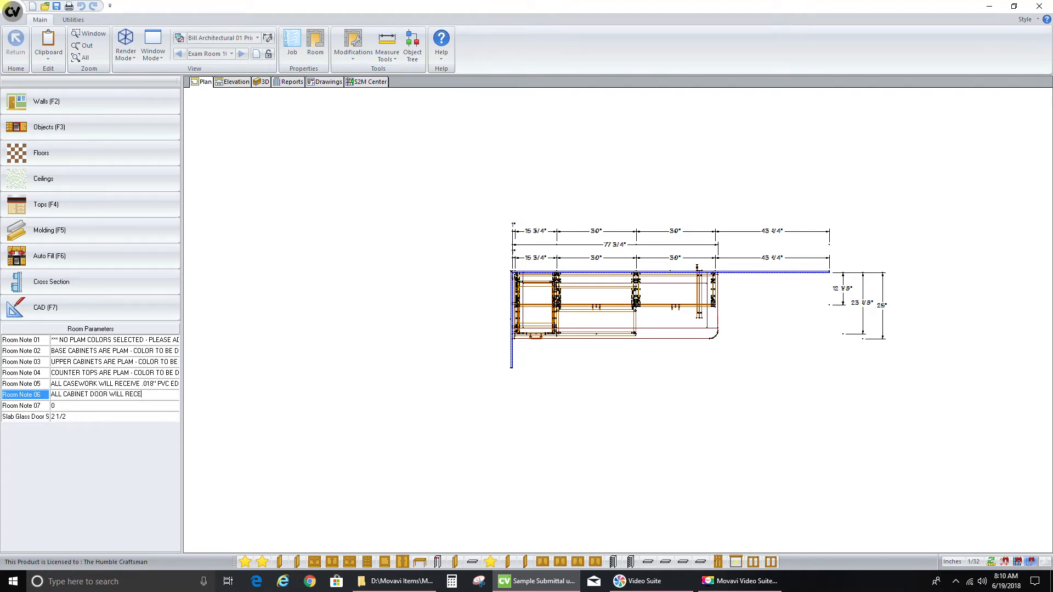
{"action": "type", "text": "\" PVC EDGE BANDING - COLOR TO BE DETERMINED"}
{"action": "left_click", "coordinate": [74, 406]}
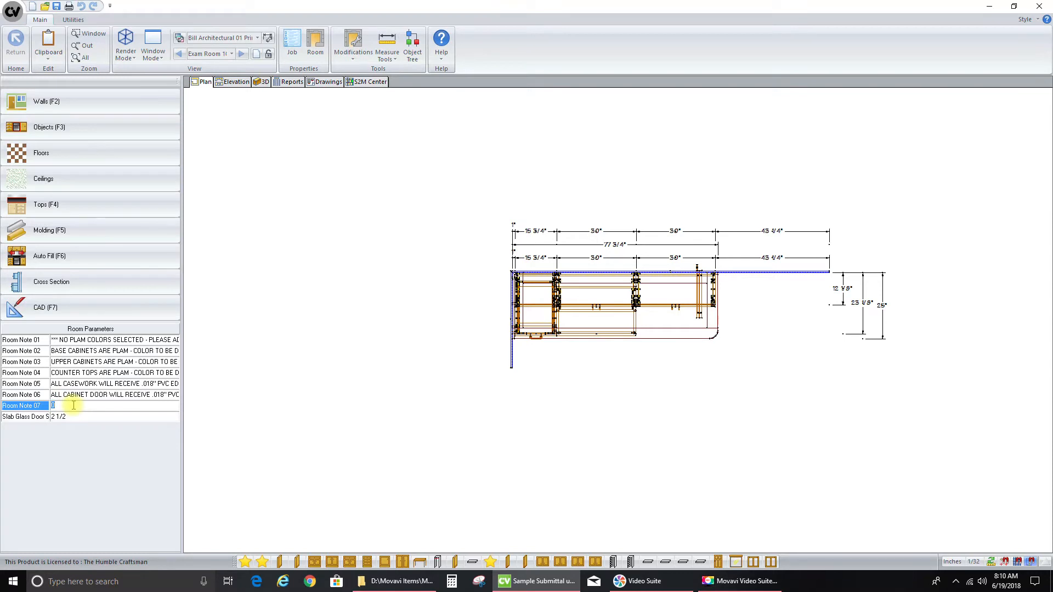
{"action": "left_click", "coordinate": [367, 308]}
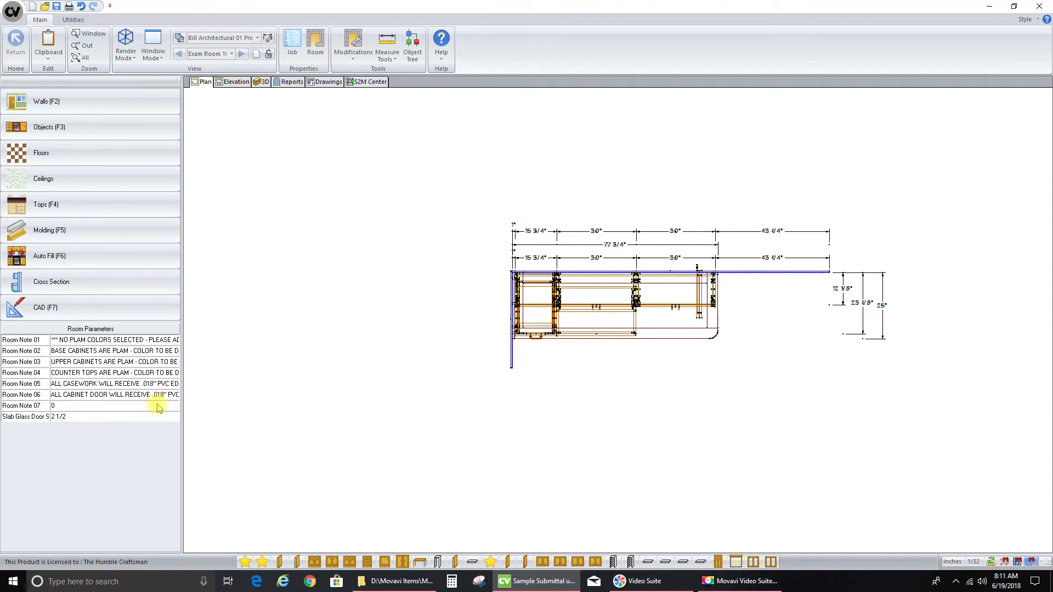
Return to the drawings and open the Room 1 Elev 2 scene on Sheet 2 for CAD editing
{"action": "left_click", "coordinate": [329, 82]}
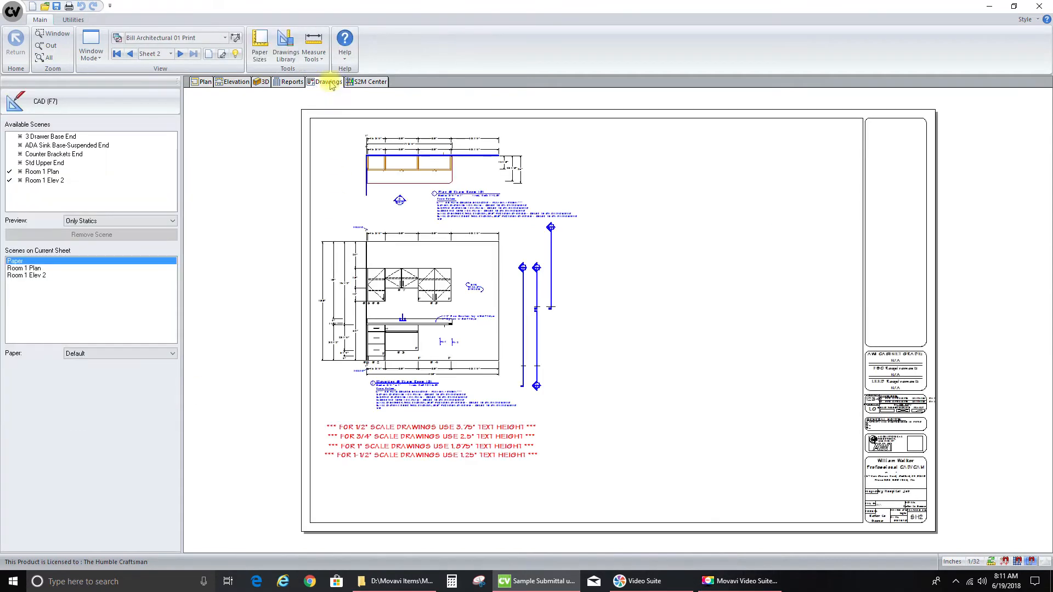
{"action": "scroll", "coordinate": [493, 183], "scroll_direction": "up", "scroll_amount": 5}
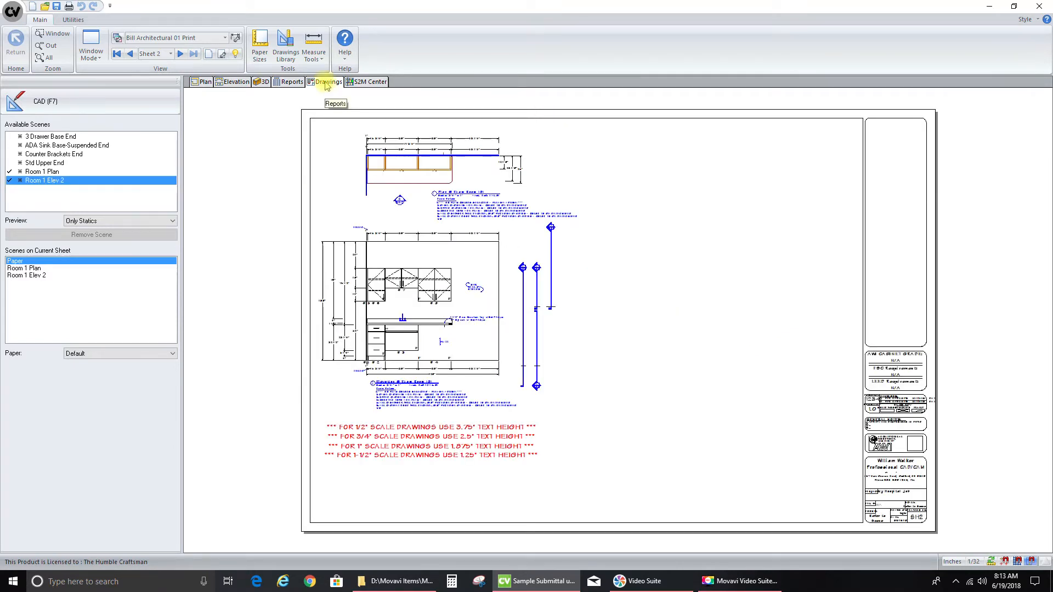
{"action": "left_click", "coordinate": [412, 265]}
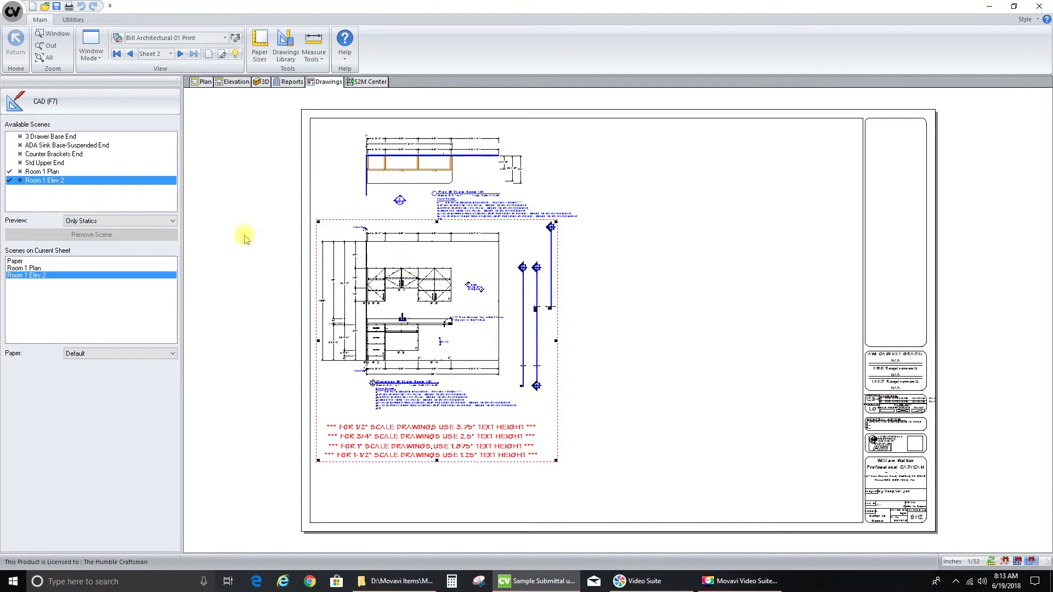
{"action": "left_click", "coordinate": [72, 98]}
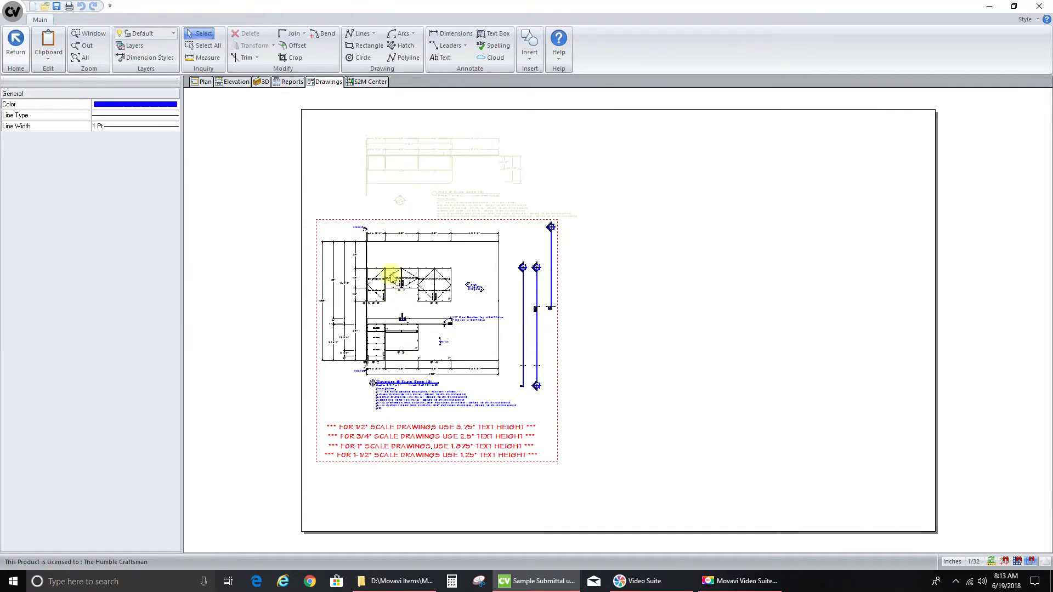
Move the faucet symbol so the midpoint of its base snaps to the top centre of sink cabinet #3
{"action": "scroll", "coordinate": [393, 275], "scroll_direction": "up", "scroll_amount": 6}
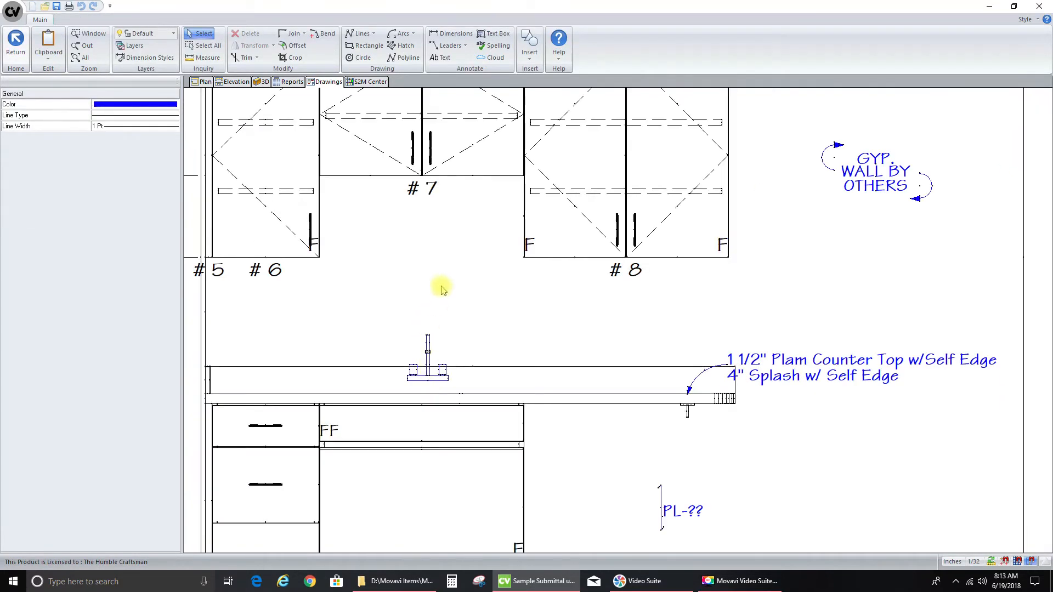
{"action": "left_click", "coordinate": [429, 378]}
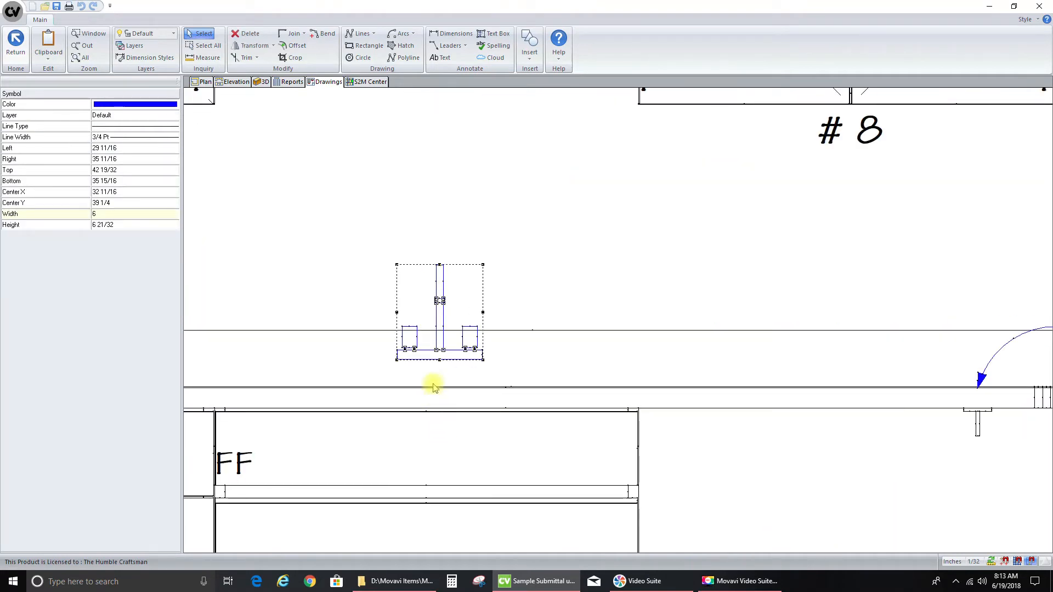
{"action": "left_click", "coordinate": [440, 360]}
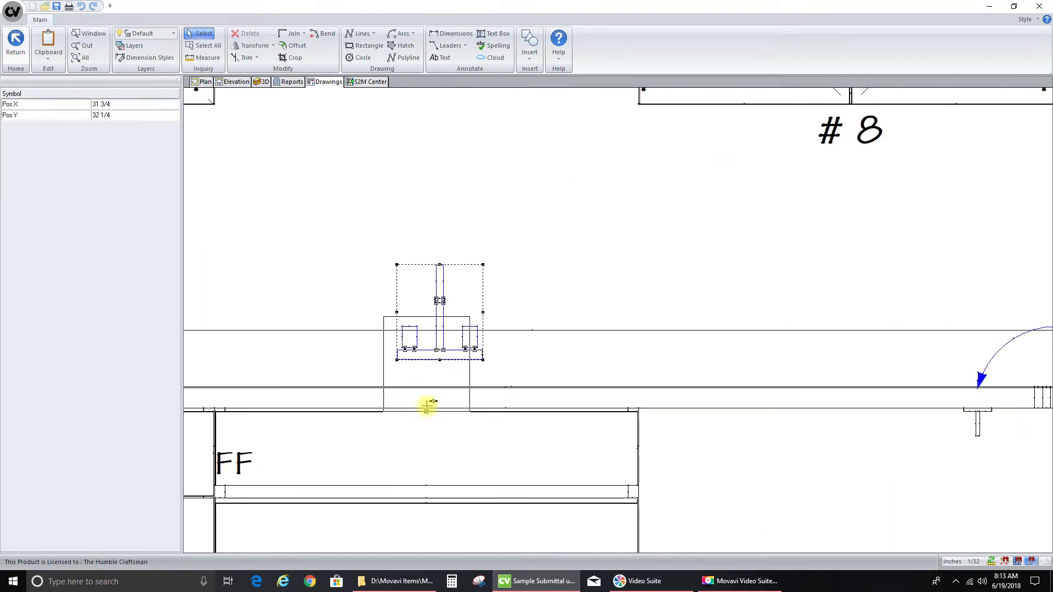
{"action": "scroll", "coordinate": [424, 404], "scroll_direction": "up", "scroll_amount": 4}
{"action": "scroll", "coordinate": [424, 404], "scroll_direction": "down", "scroll_amount": 4}
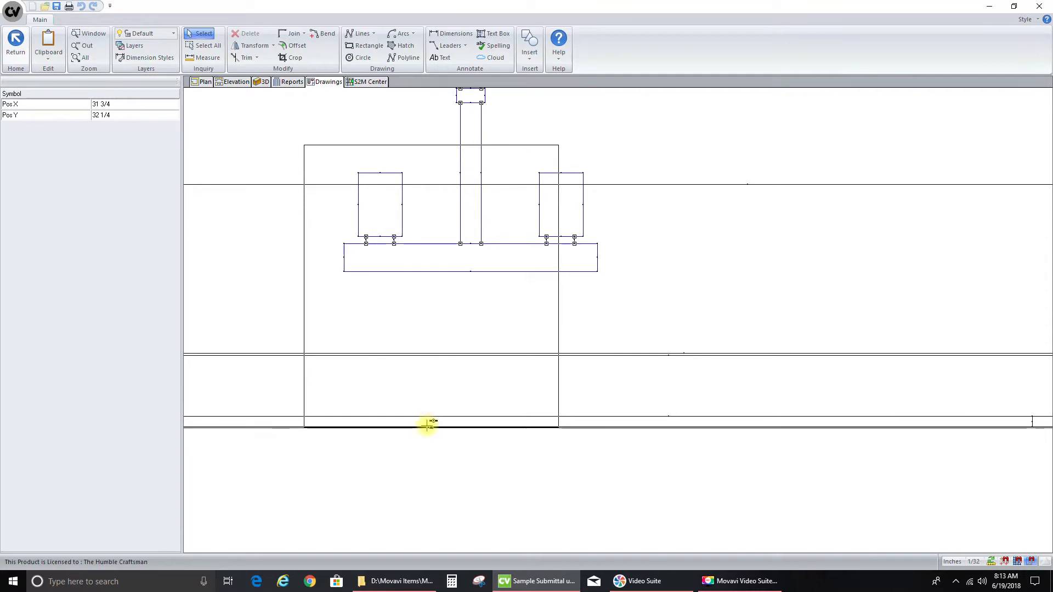
{"action": "left_click", "coordinate": [431, 427]}
Raise the faucet symbol straight up so its base rests on the countertop's top surface
{"action": "left_click", "coordinate": [431, 426]}
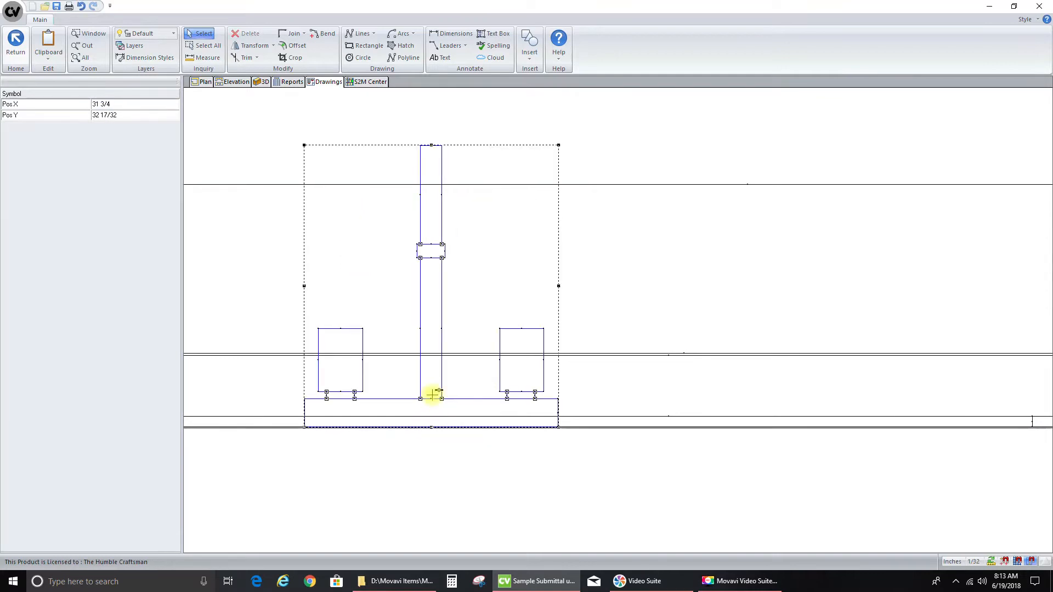
{"action": "left_click", "coordinate": [431, 351]}
{"action": "scroll", "coordinate": [328, 332], "scroll_direction": "down", "scroll_amount": 5}
{"action": "left_click", "coordinate": [481, 233]}
{"action": "scroll", "coordinate": [307, 251], "scroll_direction": "down", "scroll_amount": 2}
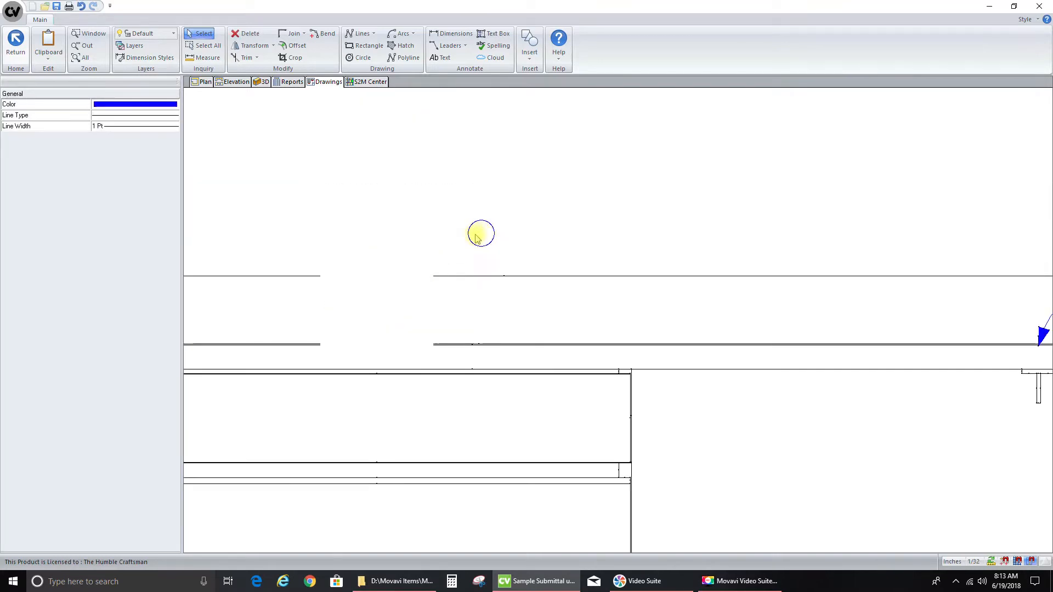
Move the plam countertop and splash note toward the countertop's open end, keeping its arrowhead on the top surface
{"action": "scroll", "coordinate": [412, 267], "scroll_direction": "down", "scroll_amount": 2}
{"action": "scroll", "coordinate": [795, 281], "scroll_direction": "up", "scroll_amount": 1}
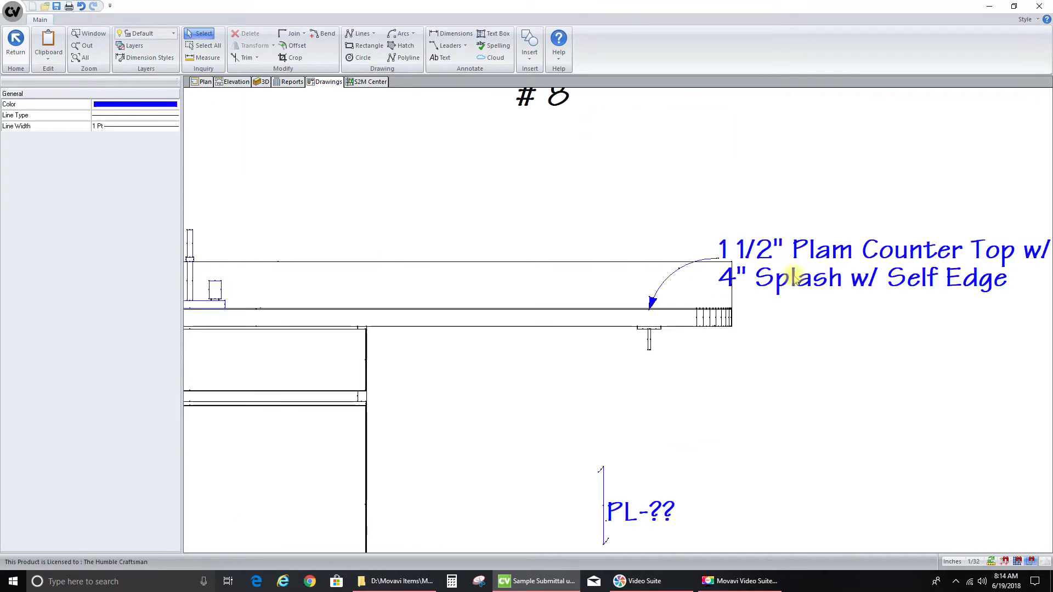
{"action": "left_click", "coordinate": [731, 274]}
{"action": "scroll", "coordinate": [672, 348], "scroll_direction": "up", "scroll_amount": 2}
{"action": "scroll", "coordinate": [547, 324], "scroll_direction": "up", "scroll_amount": 2}
{"action": "left_click_drag", "start_coordinate": [547, 324], "coordinate": [640, 321]}
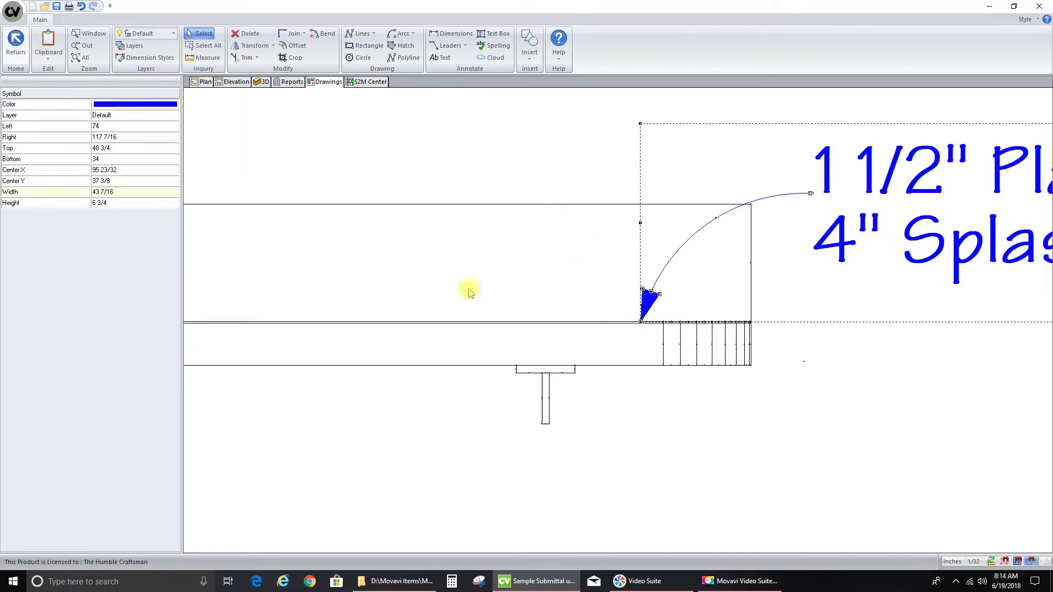
Move the PL-?? material callout from the open space #4 onto the lower front of sink cabinet #3
{"action": "scroll", "coordinate": [490, 297], "scroll_direction": "down", "scroll_amount": 4}
{"action": "left_click", "coordinate": [426, 397]}
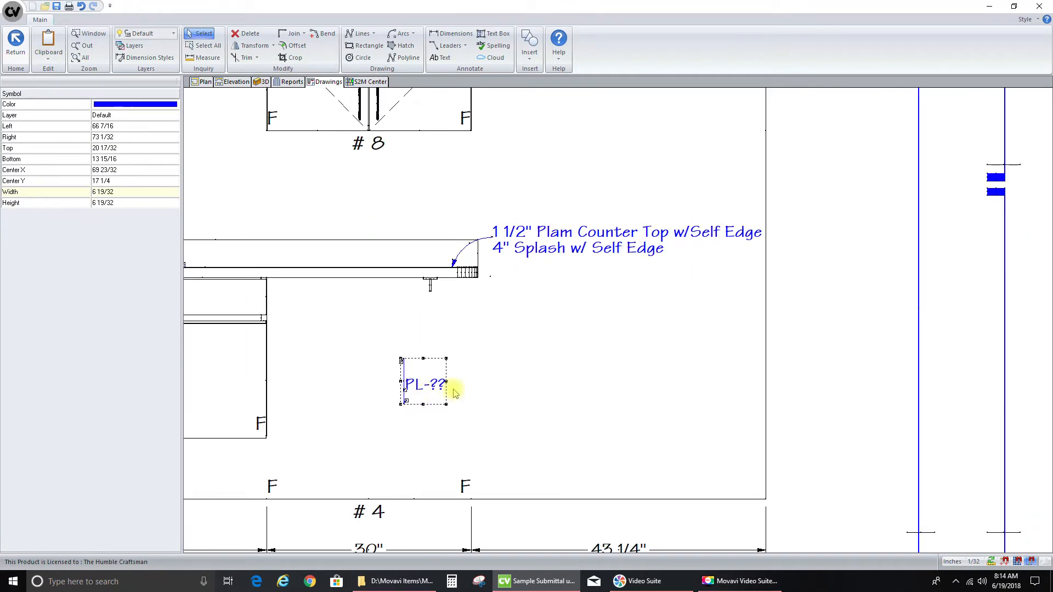
{"action": "scroll", "coordinate": [312, 369], "scroll_direction": "down", "scroll_amount": 4}
{"action": "scroll", "coordinate": [212, 388], "scroll_direction": "up", "scroll_amount": 4}
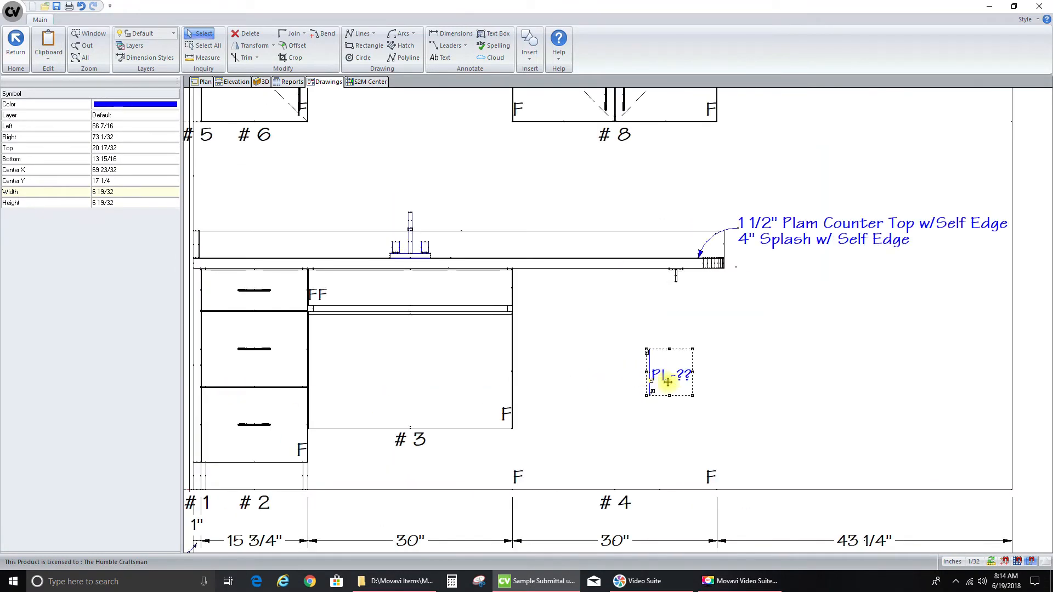
{"action": "left_click_drag", "start_coordinate": [671, 388], "coordinate": [347, 411]}
Place a copy of the PL-?? callout on the bottom drawer of base cabinet #2
{"action": "scroll", "coordinate": [347, 411], "scroll_direction": "down", "scroll_amount": 2}
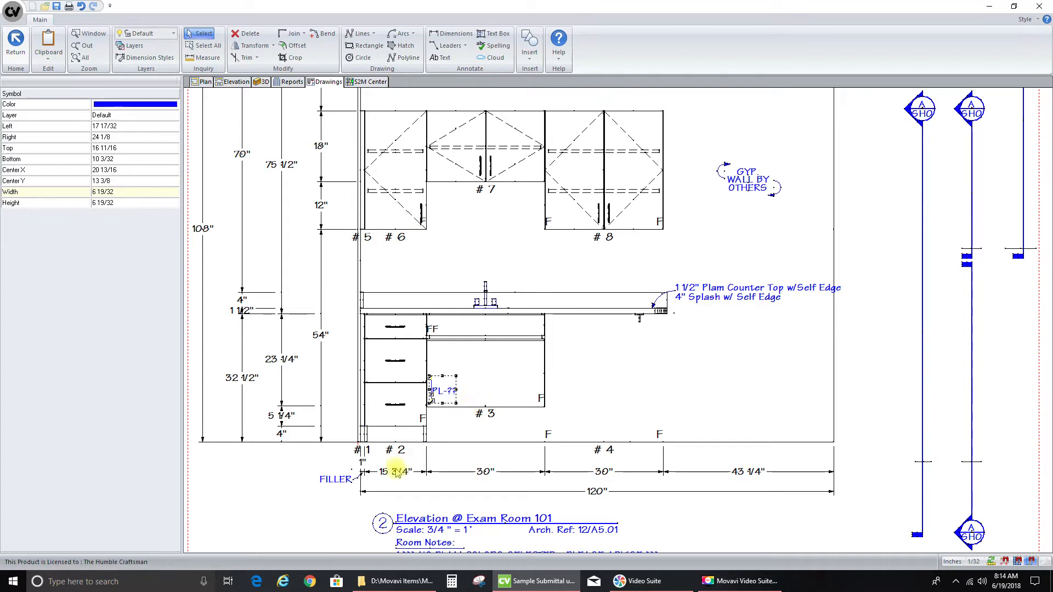
{"action": "key", "text": "ctrl+v"}
{"action": "scroll", "coordinate": [373, 419], "scroll_direction": "up", "scroll_amount": 5}
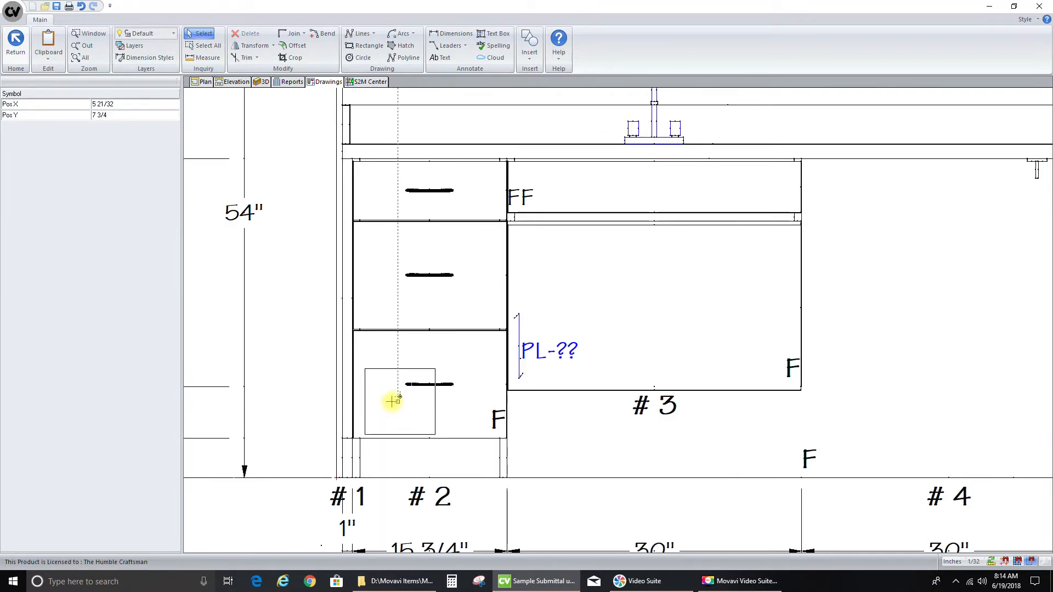
{"action": "scroll", "coordinate": [393, 401], "scroll_direction": "up", "scroll_amount": 4}
{"action": "left_click", "coordinate": [392, 401]}
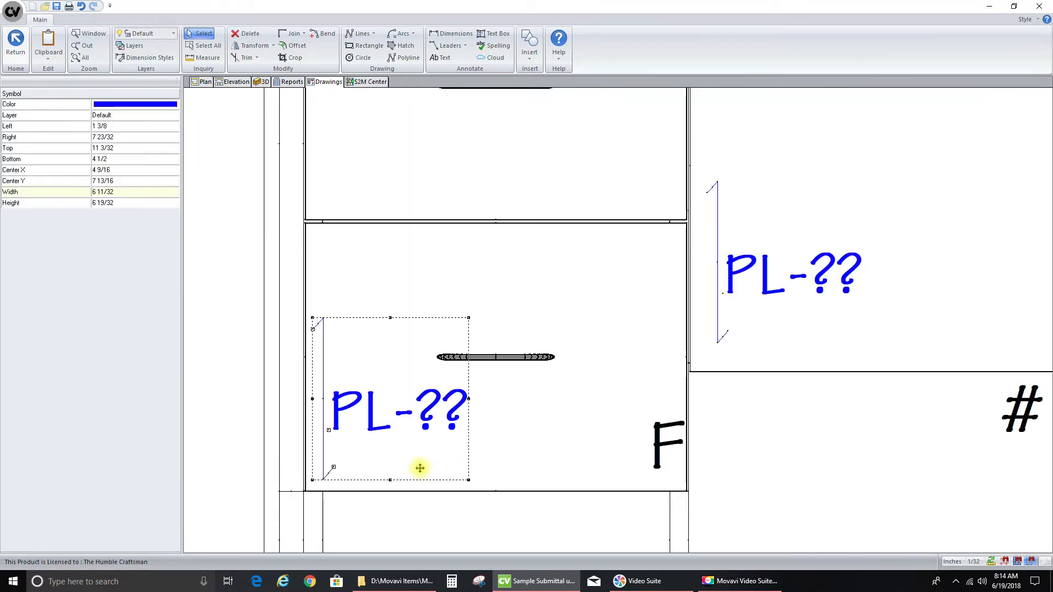
Place copies of the PL-?? callout on the doors of upper cabinets #6, #7 and #8
{"action": "scroll", "coordinate": [421, 468], "scroll_direction": "down", "scroll_amount": 4}
{"action": "scroll", "coordinate": [412, 496], "scroll_direction": "down", "scroll_amount": 3}
{"action": "scroll", "coordinate": [411, 278], "scroll_direction": "down", "scroll_amount": 2}
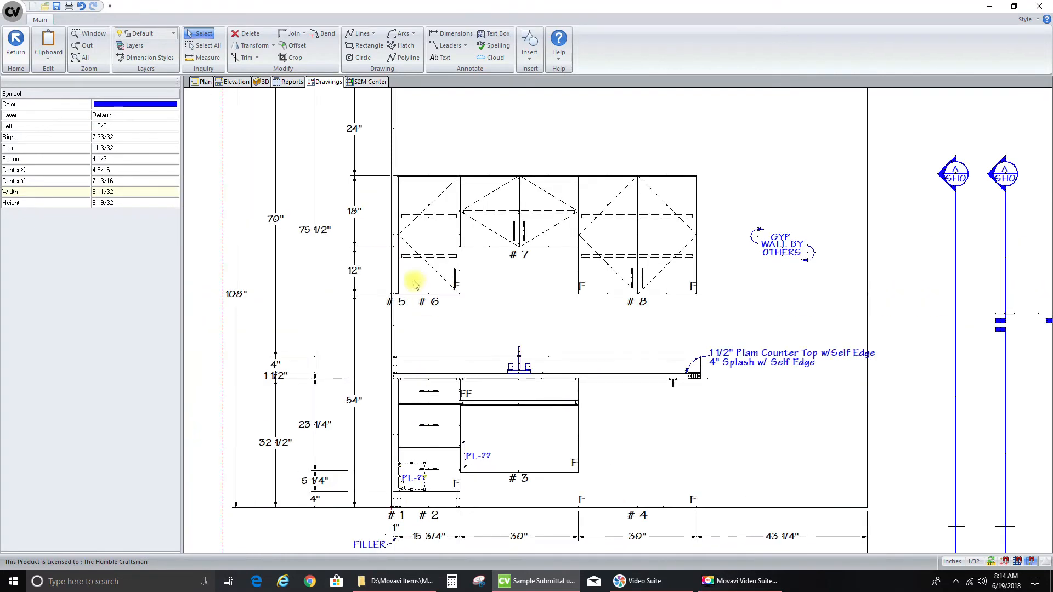
{"action": "scroll", "coordinate": [413, 277], "scroll_direction": "up", "scroll_amount": 5}
{"action": "key", "text": "ctrl+v"}
{"action": "left_click", "coordinate": [413, 294]}
{"action": "key", "text": "ctrl+v"}
{"action": "left_click", "coordinate": [572, 171]}
{"action": "key", "text": "ctrl+v"}
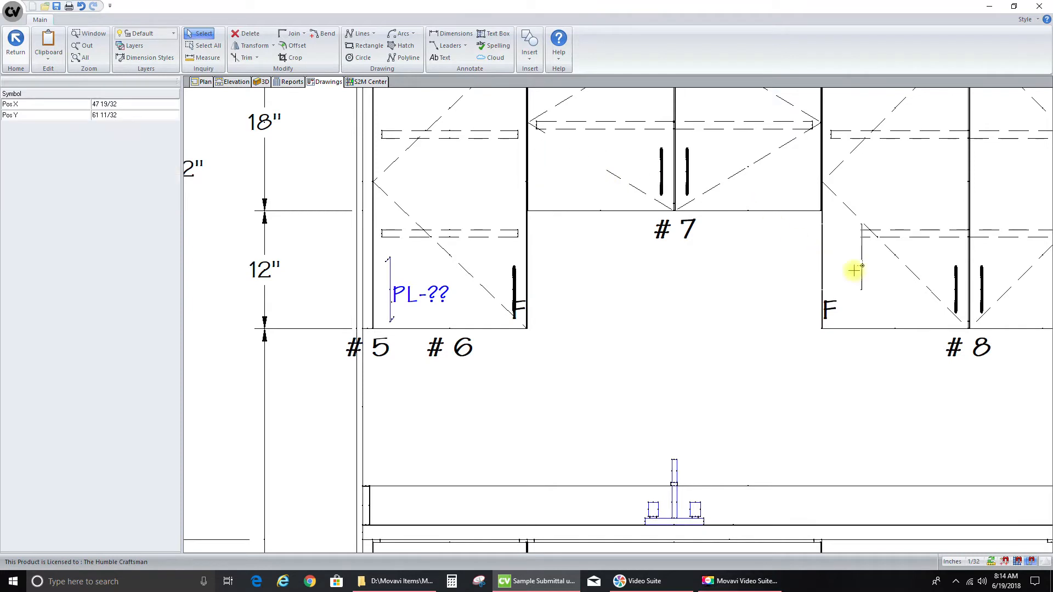
{"action": "left_click", "coordinate": [872, 288]}
{"action": "scroll", "coordinate": [404, 244], "scroll_direction": "down", "scroll_amount": 3}
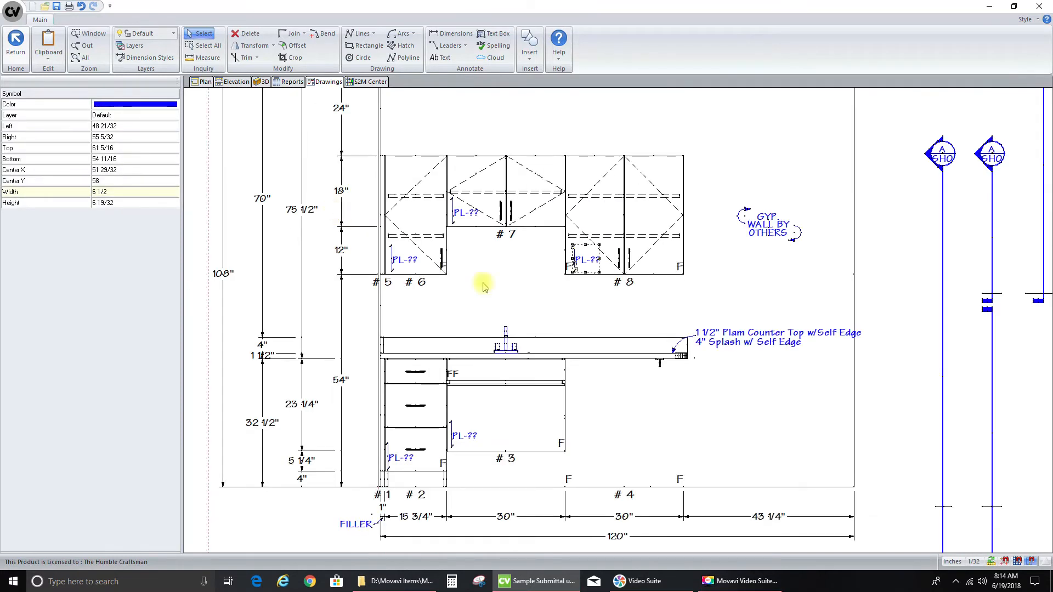
Select the four red text-height reminder lines below the elevation's room notes
{"action": "scroll", "coordinate": [791, 364], "scroll_direction": "up", "scroll_amount": 4}
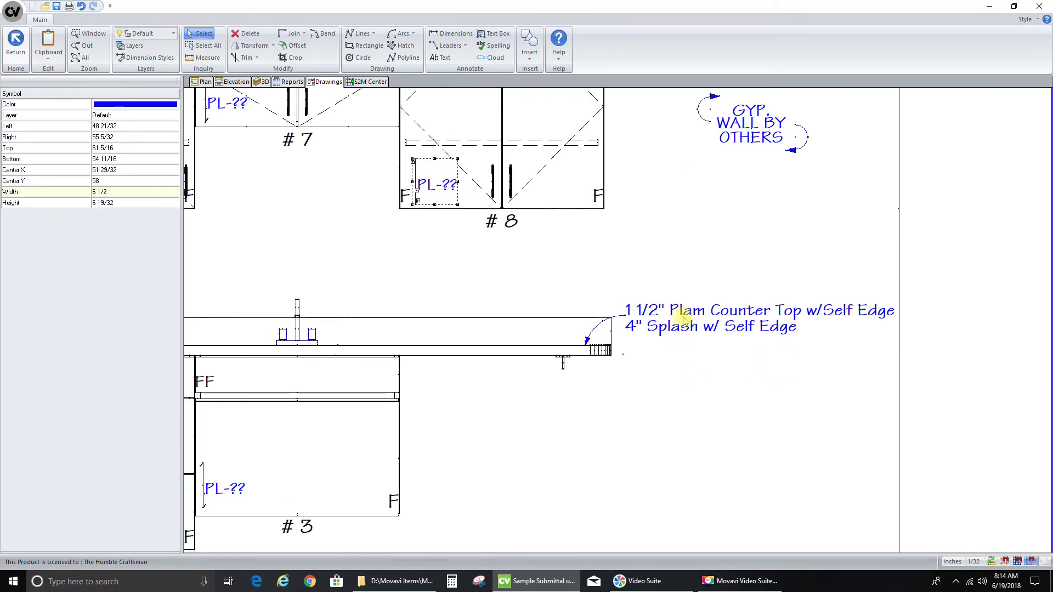
{"action": "scroll", "coordinate": [682, 265], "scroll_direction": "down", "scroll_amount": 4}
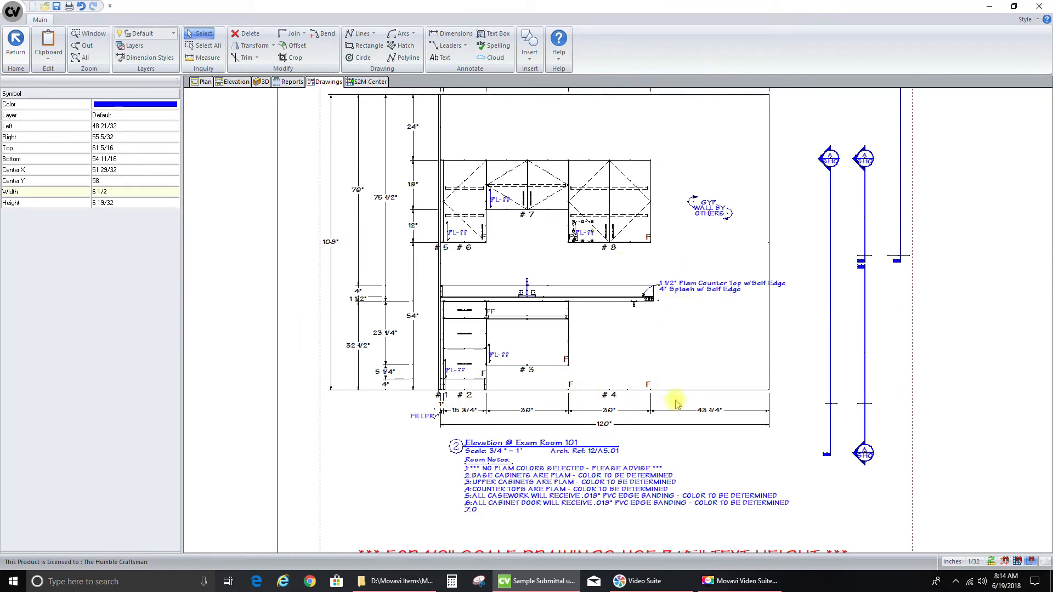
{"action": "middle_click_drag", "start_coordinate": [725, 403], "coordinate": [607, 257]}
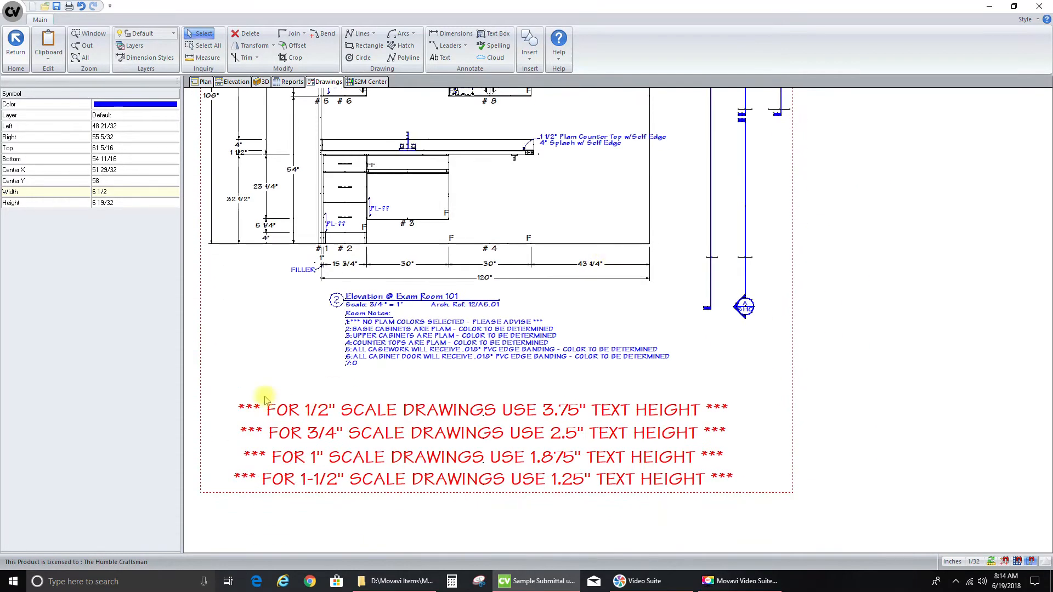
{"action": "left_click_drag", "start_coordinate": [197, 382], "coordinate": [938, 514]}
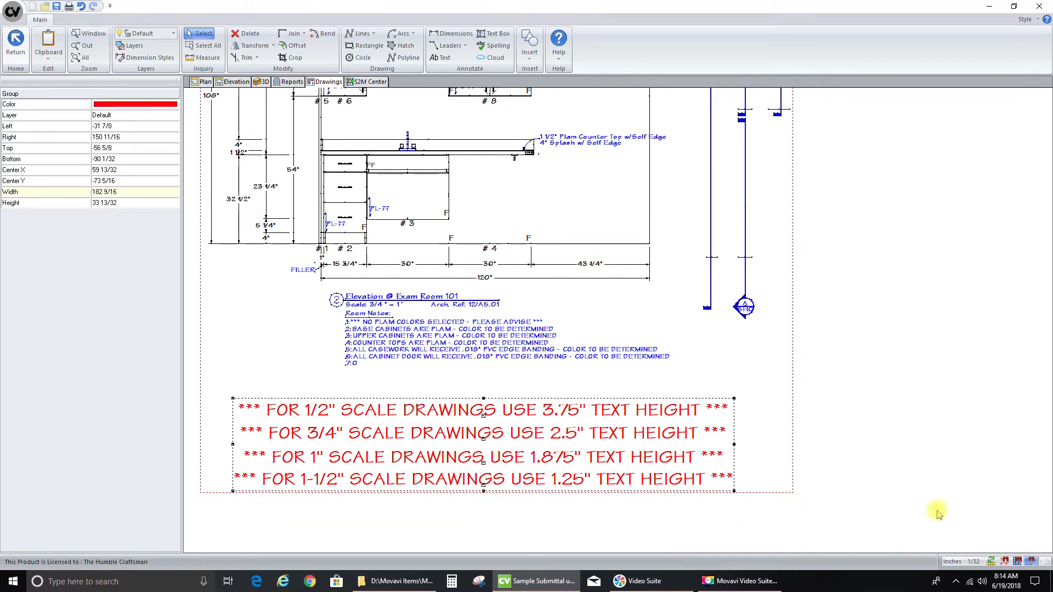
Delete the red scale and text-height notes below the Exam Room 101 elevation
{"action": "key", "text": "Delete"}
{"action": "scroll", "coordinate": [731, 463], "scroll_direction": "down", "scroll_amount": 2}
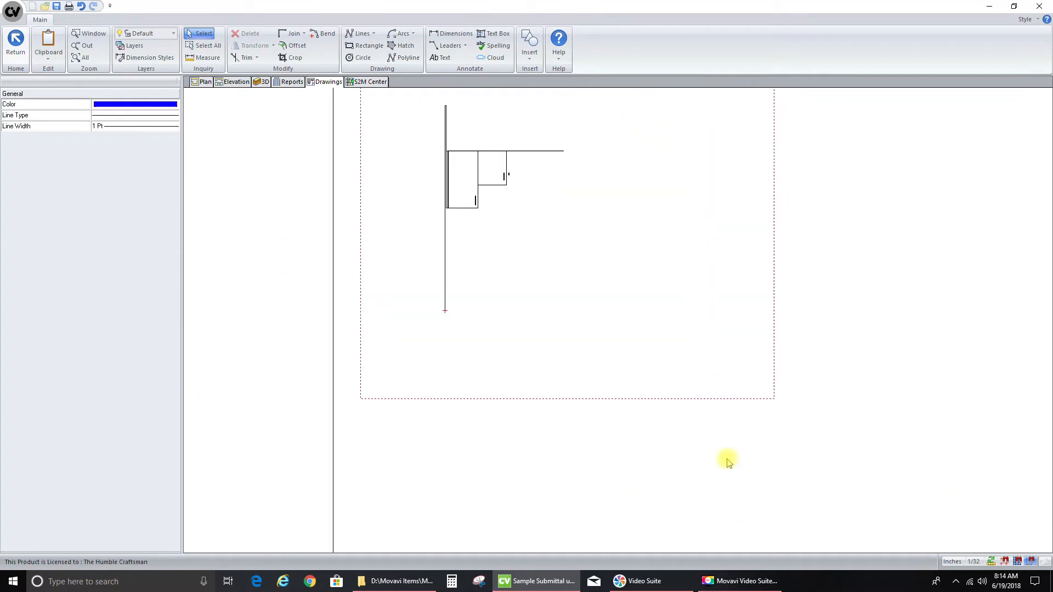
{"action": "scroll", "coordinate": [738, 266], "scroll_direction": "up", "scroll_amount": 2}
Move the full-height section marker onto the elevation so it cuts through cabinets #6 and #2, with its reference mark on the floor line
{"action": "left_click", "coordinate": [711, 274]}
{"action": "scroll", "coordinate": [710, 310], "scroll_direction": "up", "scroll_amount": 1}
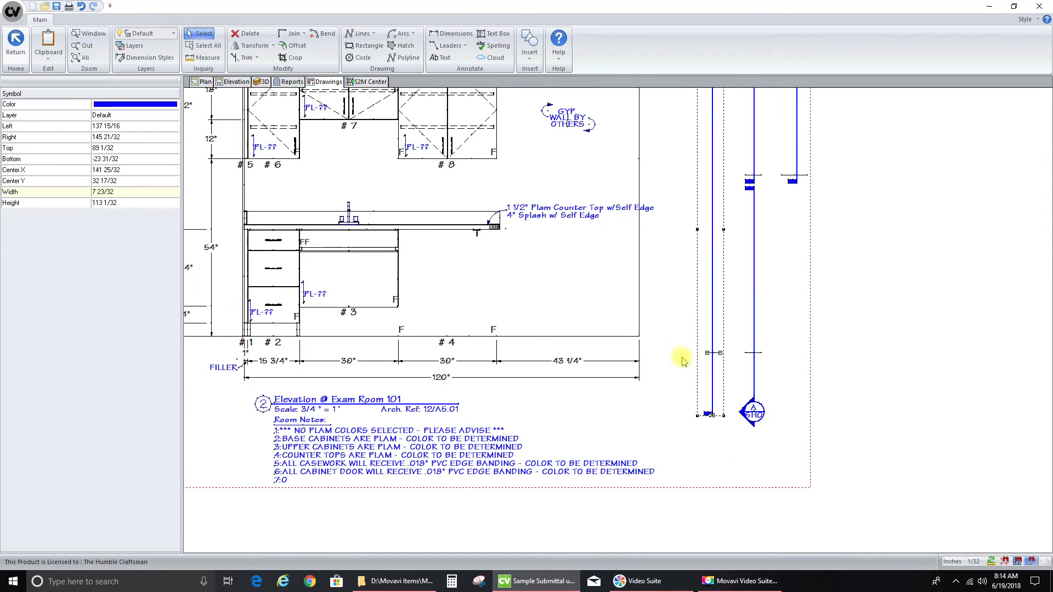
{"action": "scroll", "coordinate": [700, 359], "scroll_direction": "up", "scroll_amount": 1}
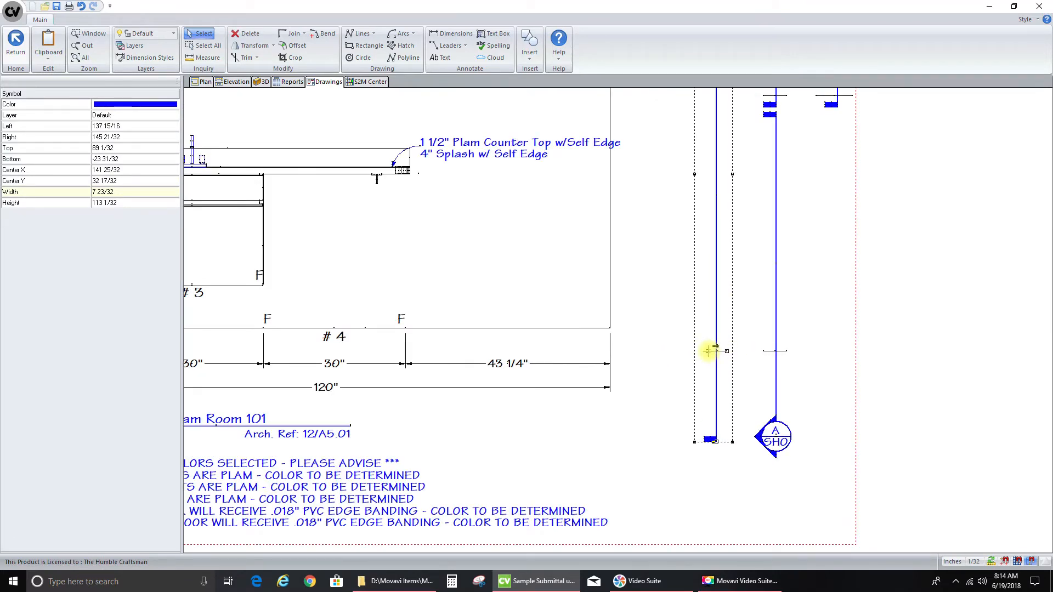
{"action": "left_click", "coordinate": [708, 351]}
{"action": "scroll", "coordinate": [787, 346], "scroll_direction": "down", "scroll_amount": 2}
{"action": "scroll", "coordinate": [302, 335], "scroll_direction": "up", "scroll_amount": 5}
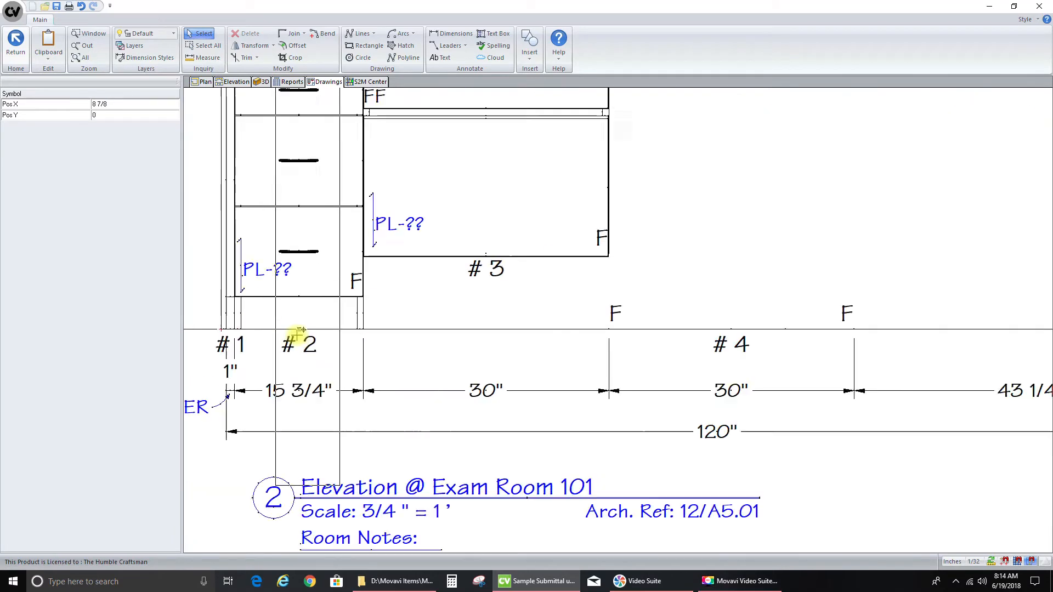
{"action": "scroll", "coordinate": [301, 329], "scroll_direction": "up", "scroll_amount": 2}
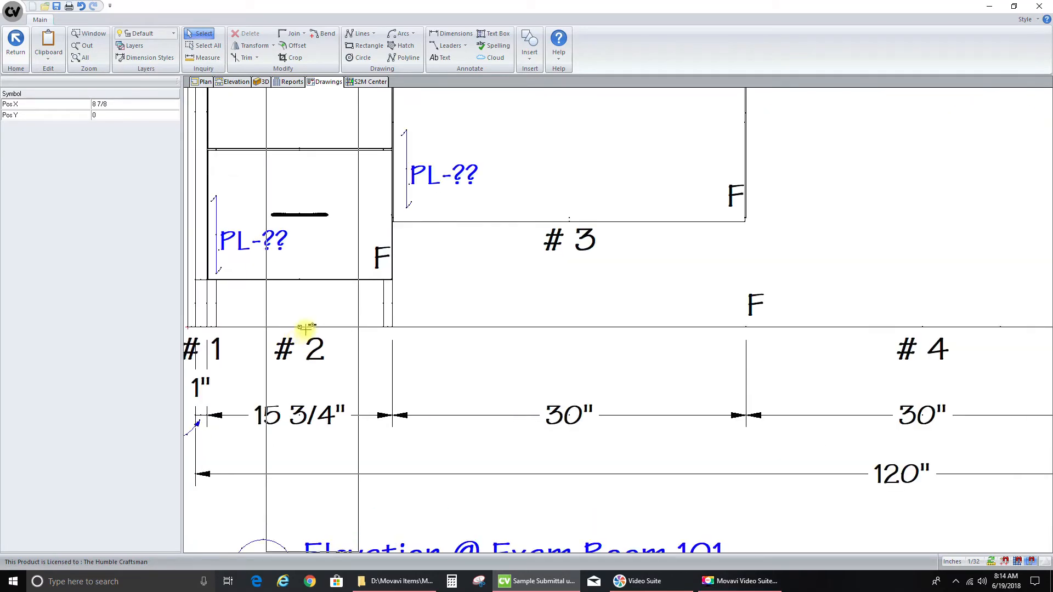
{"action": "left_click", "coordinate": [351, 326]}
{"action": "scroll", "coordinate": [494, 317], "scroll_direction": "down", "scroll_amount": 4}
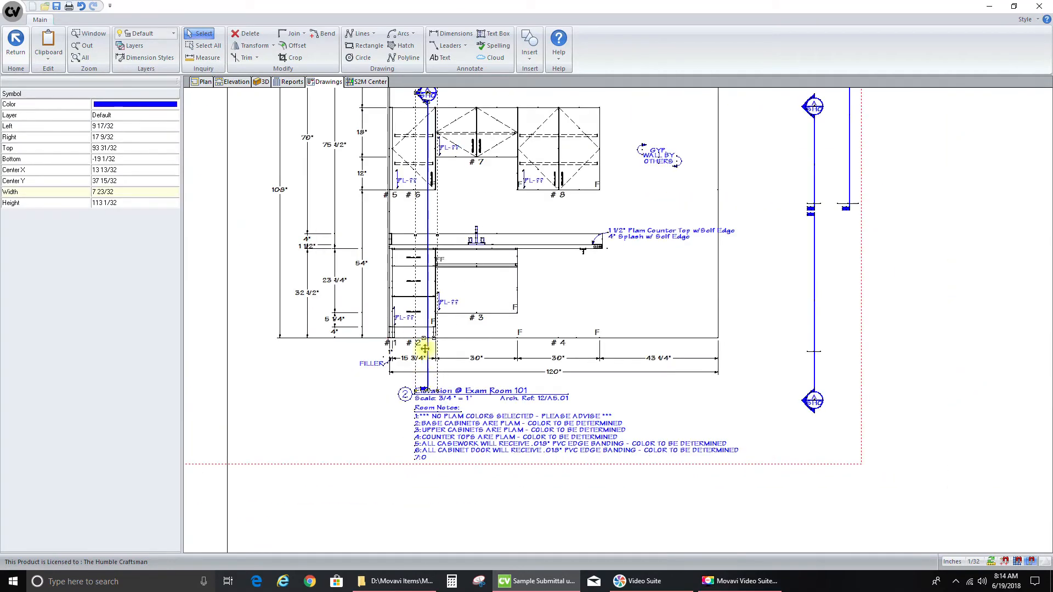
{"action": "scroll", "coordinate": [433, 447], "scroll_direction": "up", "scroll_amount": 2}
{"action": "scroll", "coordinate": [329, 305], "scroll_direction": "down", "scroll_amount": 3}
{"action": "mouse_move", "coordinate": [321, 300]}
{"action": "left_mouse_down"}
{"action": "mouse_move", "coordinate": [545, 372]}
{"action": "mouse_move", "coordinate": [812, 405]}
{"action": "left_mouse_up"}
{"action": "left_click_drag", "start_coordinate": [497, 357], "coordinate": [491, 367]}
{"action": "left_click", "coordinate": [723, 416]}
{"action": "scroll", "coordinate": [675, 420], "scroll_direction": "down", "scroll_amount": 3}
{"action": "scroll", "coordinate": [529, 207], "scroll_direction": "up", "scroll_amount": 3}
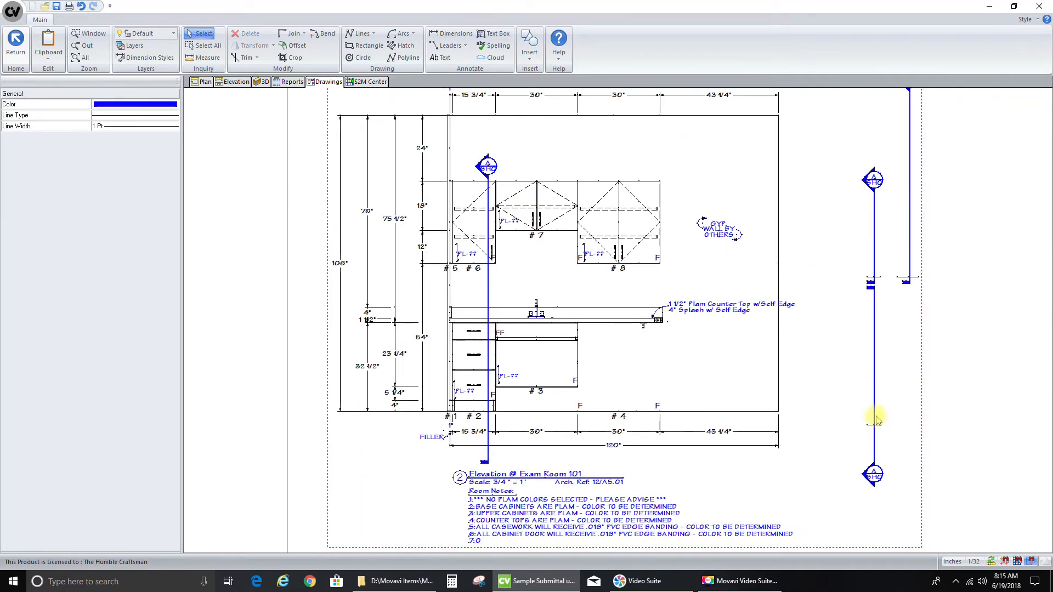
Move the base-cabinet section marker onto the elevation so it cuts through unit #3, with its reference mark on the floor line
{"action": "left_click", "coordinate": [874, 418]}
{"action": "scroll", "coordinate": [873, 450], "scroll_direction": "up", "scroll_amount": 2}
{"action": "left_click", "coordinate": [868, 417]}
{"action": "left_click", "coordinate": [418, 393]}
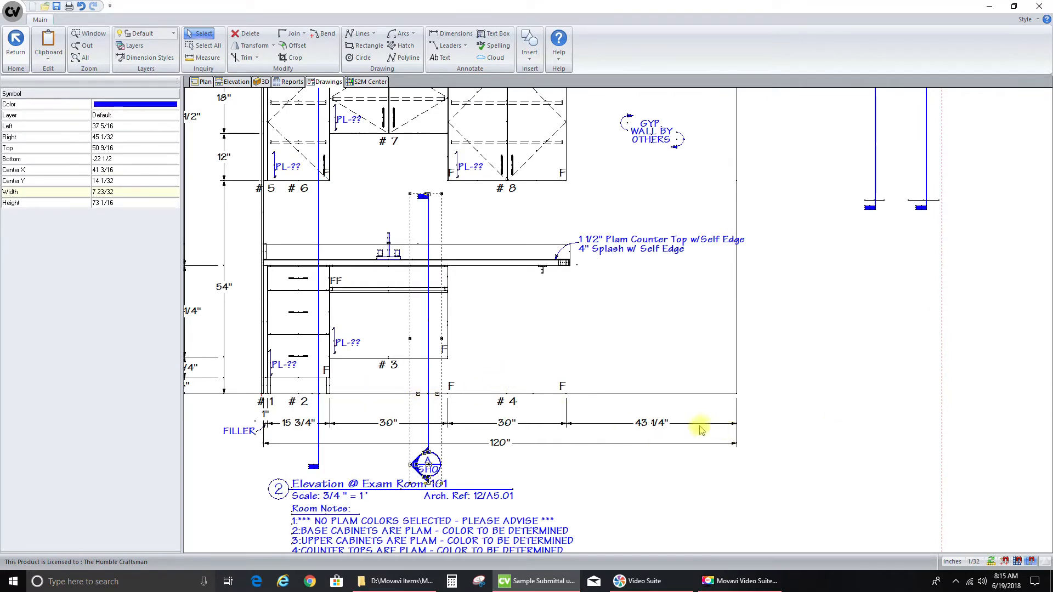
Paste a copy of the base section marker over the #4 opening
{"action": "key", "text": "ctrl+v"}
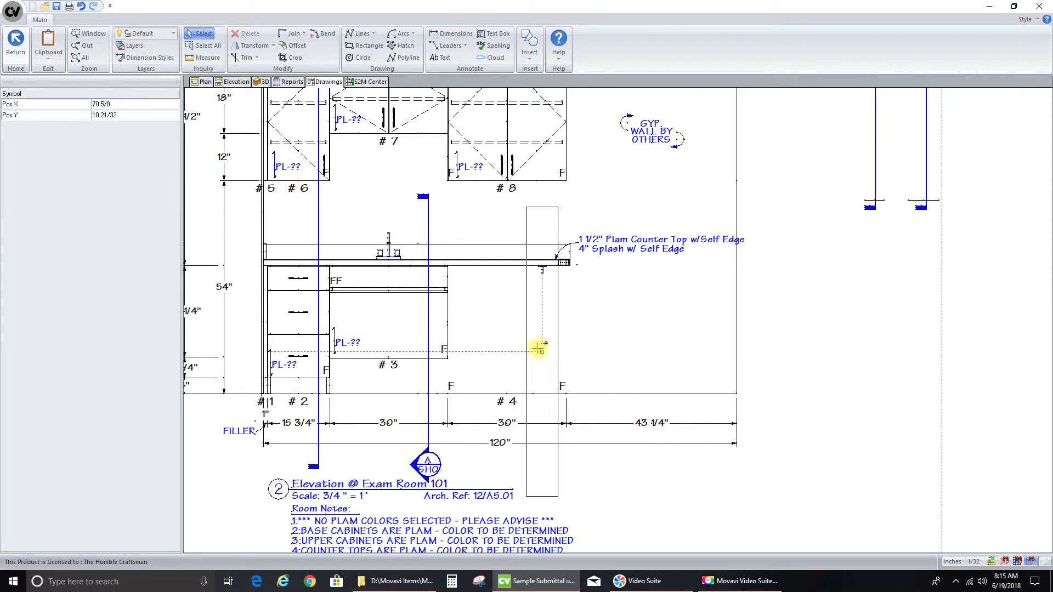
{"action": "left_click", "coordinate": [533, 340]}
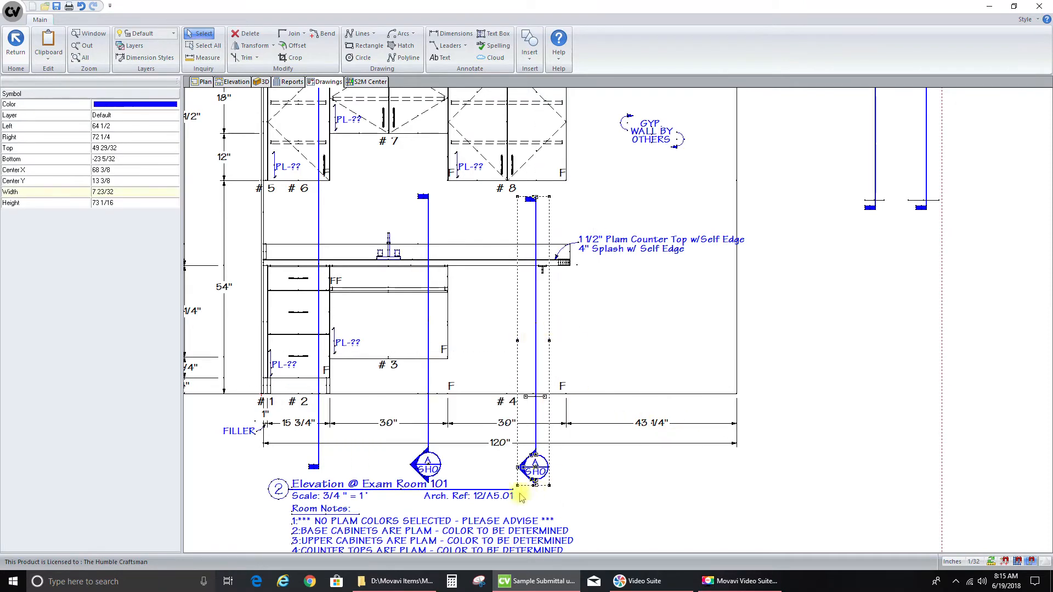
{"action": "scroll", "coordinate": [513, 476], "scroll_direction": "up", "scroll_amount": 3}
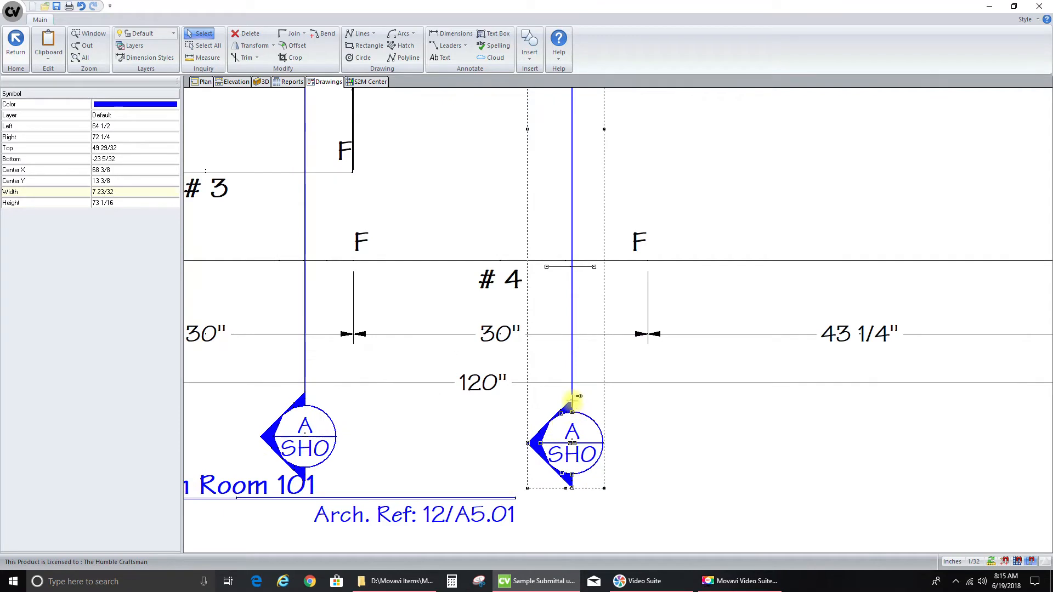
Level the copied section marker with the one through #3 and place it through the #4 opening, near the countertop support
{"action": "key", "text": "ctrl+v"}
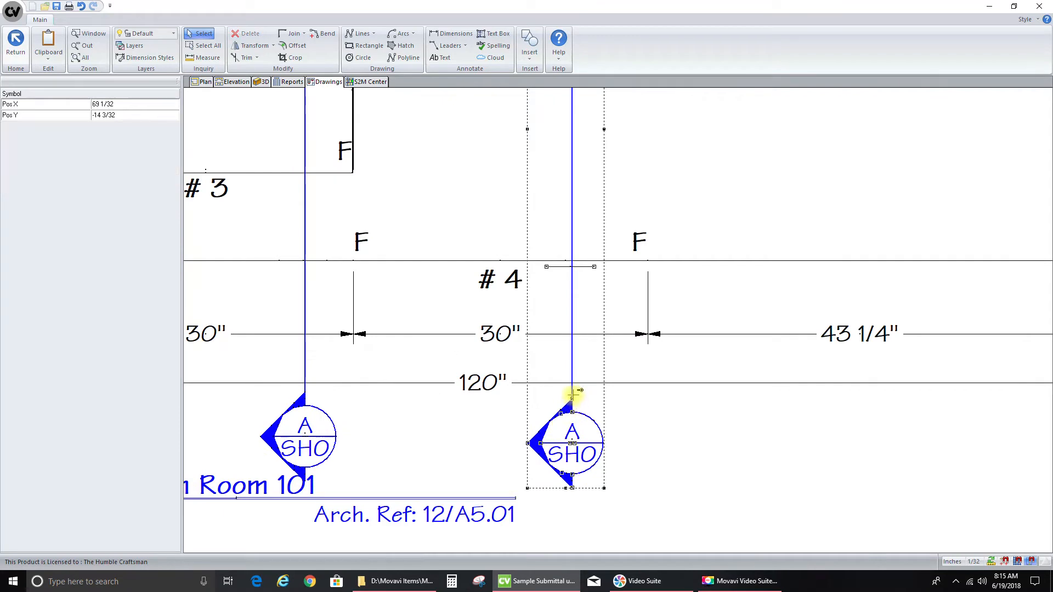
{"action": "left_click", "coordinate": [308, 391]}
{"action": "key", "text": "ctrl+v"}
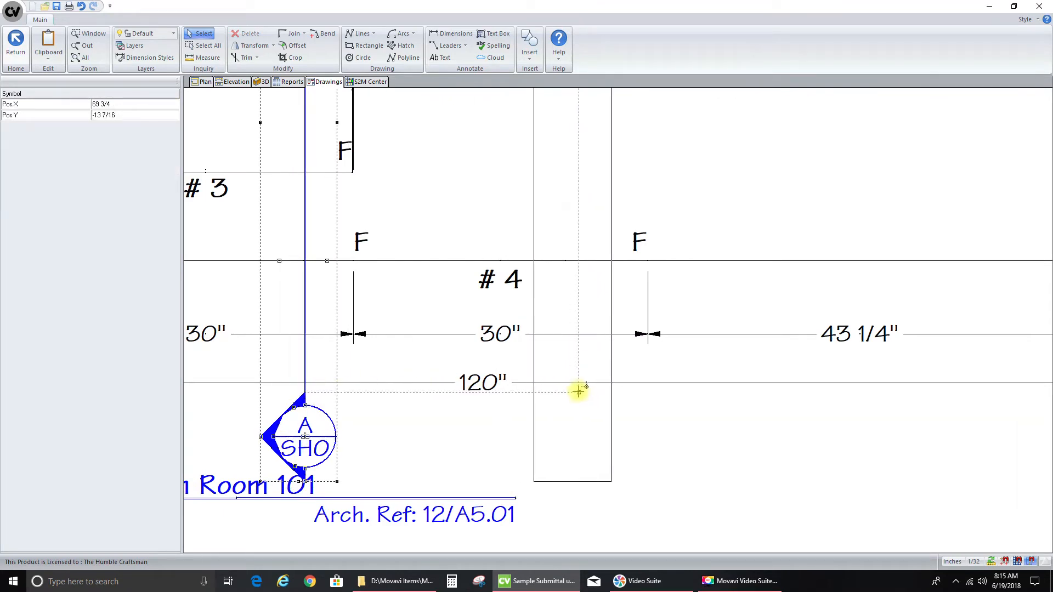
{"action": "left_click", "coordinate": [596, 394]}
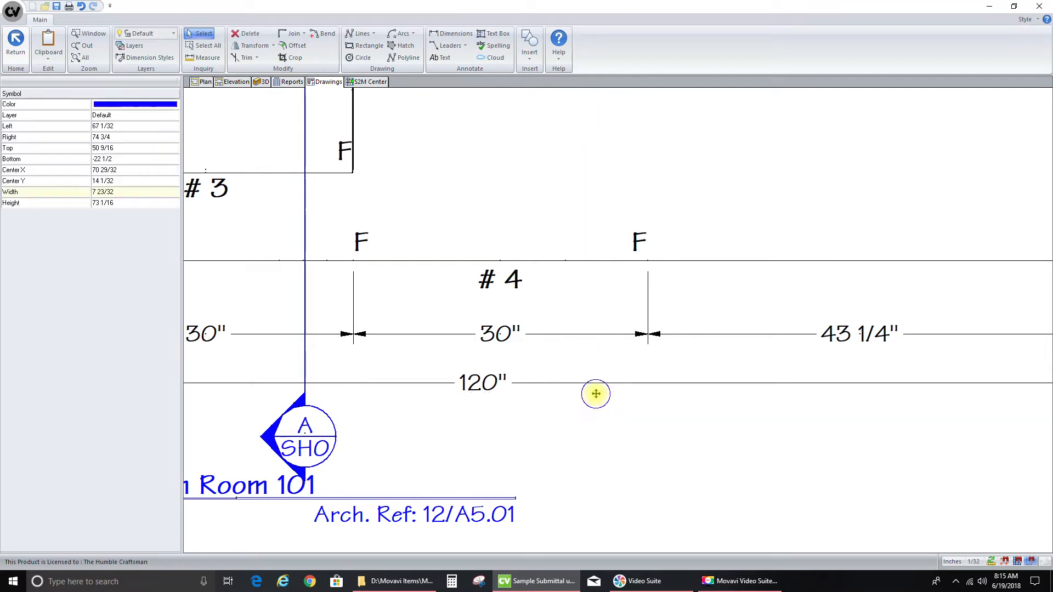
{"action": "scroll", "coordinate": [479, 423], "scroll_direction": "down", "scroll_amount": 2}
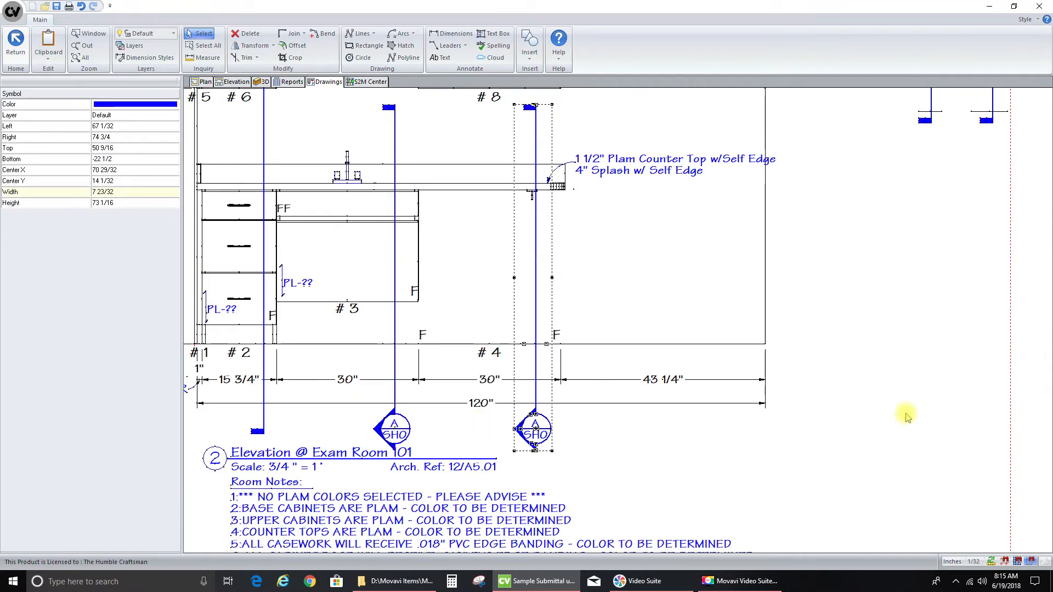
{"action": "left_click", "coordinate": [794, 390]}
Delete the two leftover section markers beside the elevation, outside the room wall
{"action": "scroll", "coordinate": [696, 423], "scroll_direction": "down", "scroll_amount": 2}
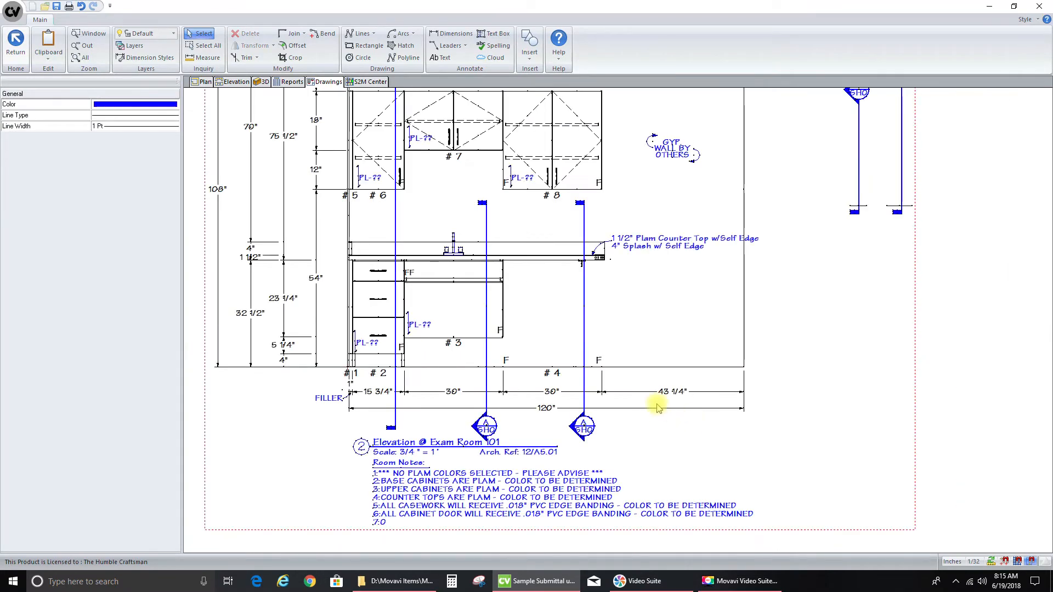
{"action": "scroll", "coordinate": [645, 433], "scroll_direction": "down", "scroll_amount": 1}
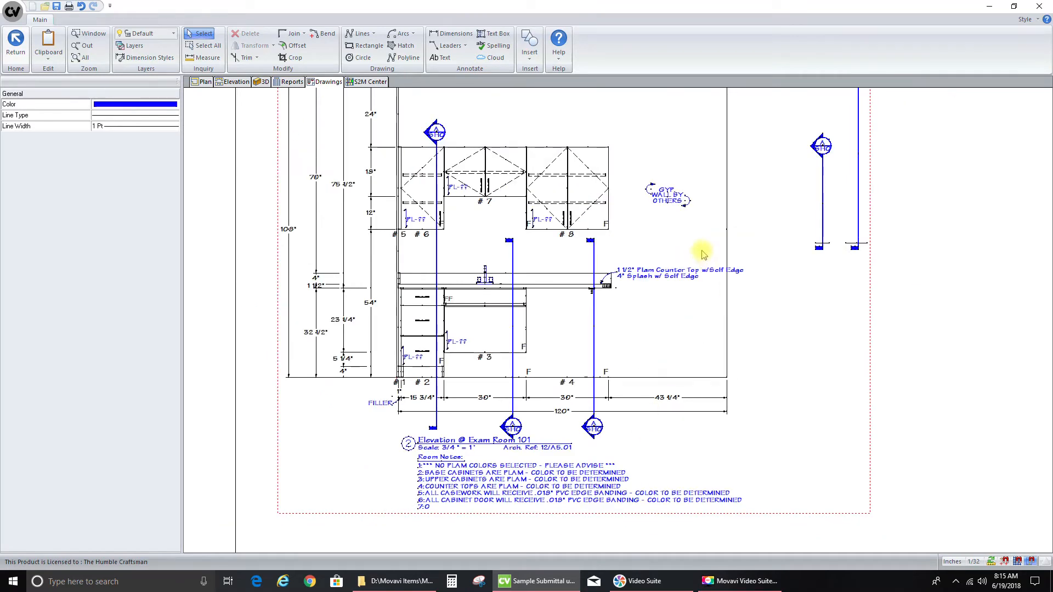
{"action": "scroll", "coordinate": [613, 385], "scroll_direction": "down", "scroll_amount": 1}
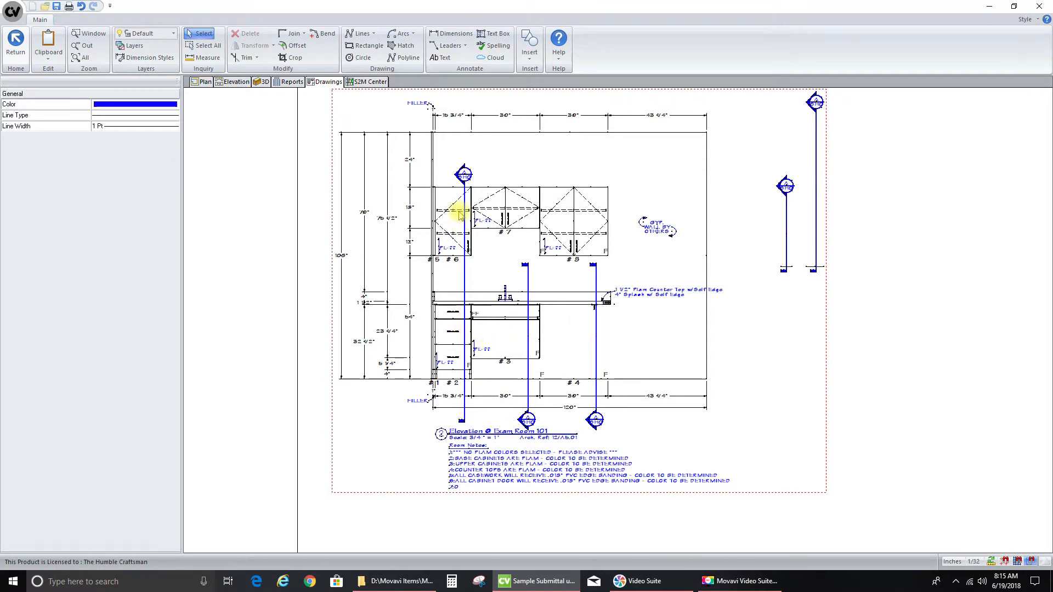
{"action": "scroll", "coordinate": [477, 324], "scroll_direction": "down", "scroll_amount": 1}
{"action": "mouse_move", "coordinate": [699, 115]}
{"action": "left_mouse_down"}
{"action": "mouse_move", "coordinate": [862, 337]}
{"action": "mouse_move", "coordinate": [877, 340]}
{"action": "left_mouse_up"}
{"action": "key", "text": "Delete"}
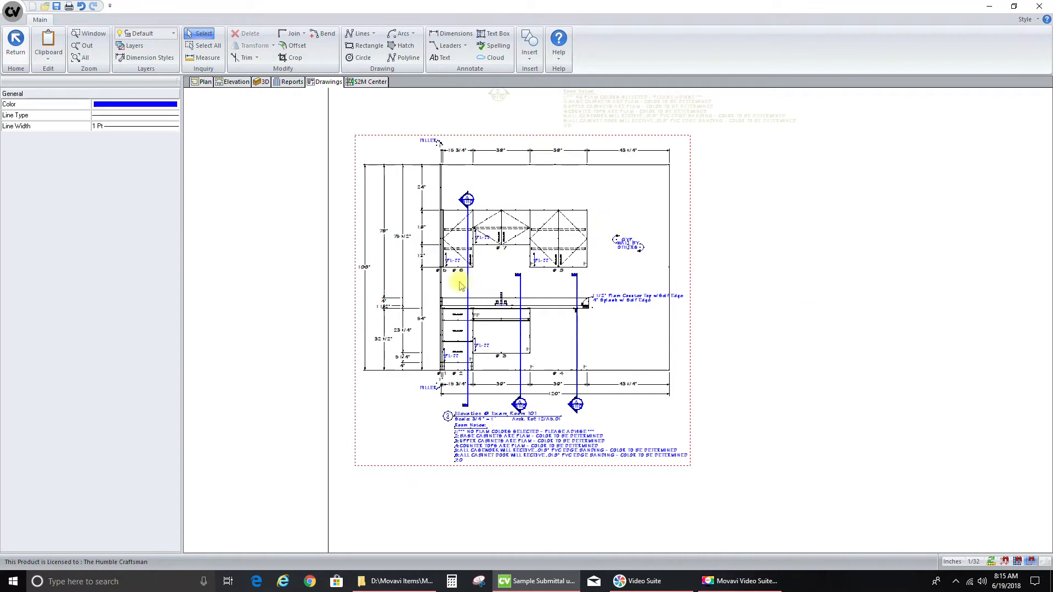
Ungroup the full-height section marker at cabinet #6 and set its sheet reference to SH2
{"action": "scroll", "coordinate": [405, 336], "scroll_direction": "down", "scroll_amount": 3}
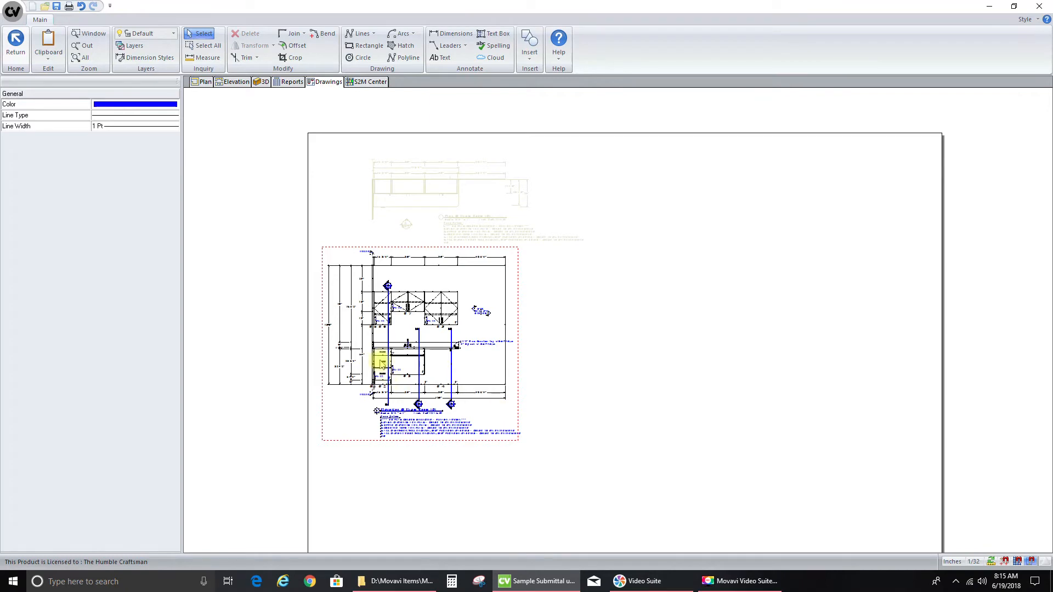
{"action": "scroll", "coordinate": [382, 366], "scroll_direction": "up", "scroll_amount": 3}
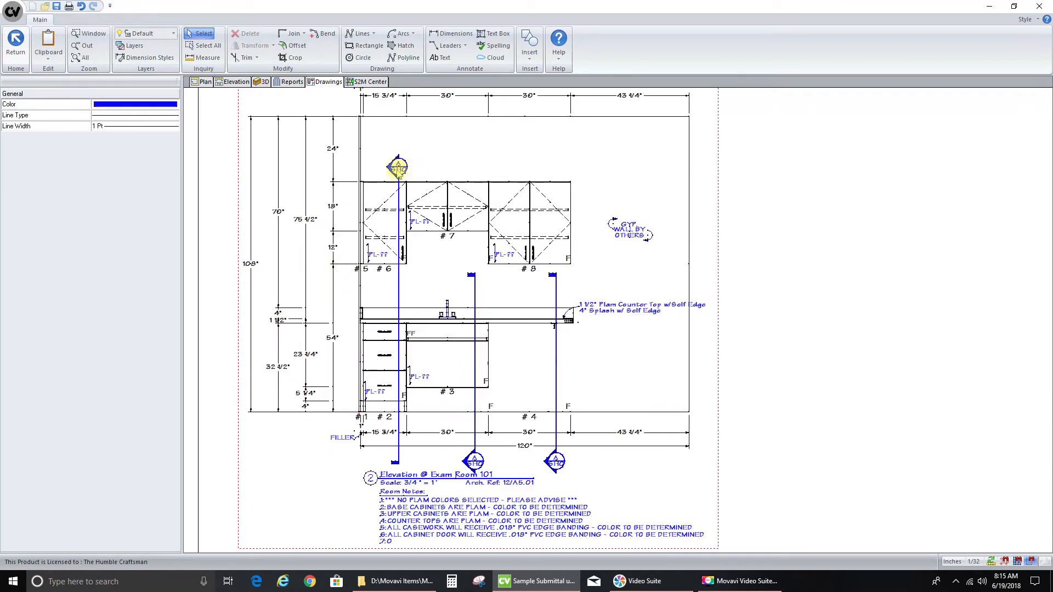
{"action": "left_click", "coordinate": [401, 170]}
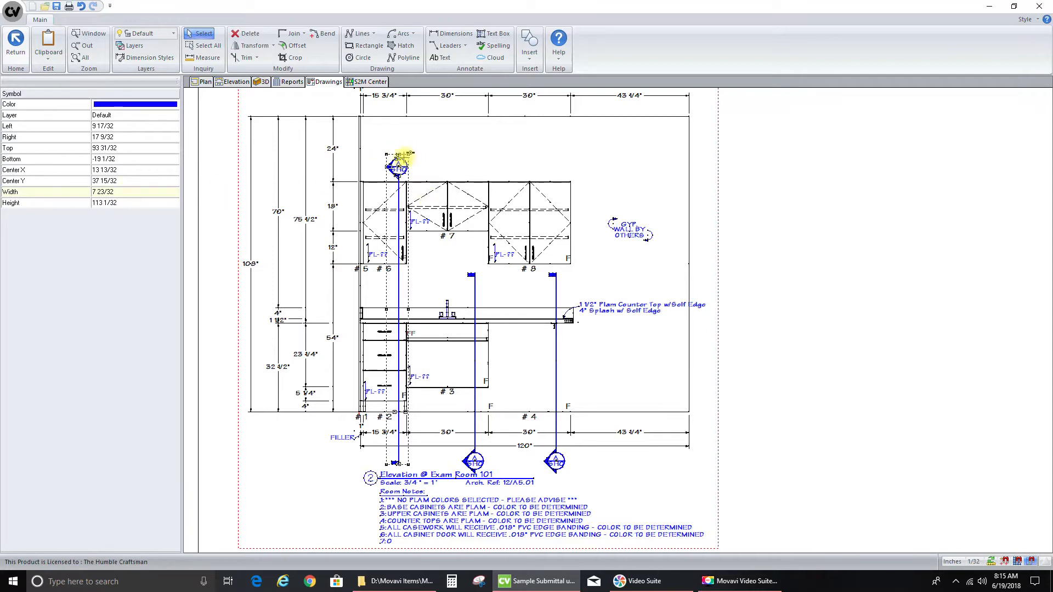
{"action": "scroll", "coordinate": [400, 161], "scroll_direction": "up", "scroll_amount": 4}
{"action": "right_click", "coordinate": [404, 170]}
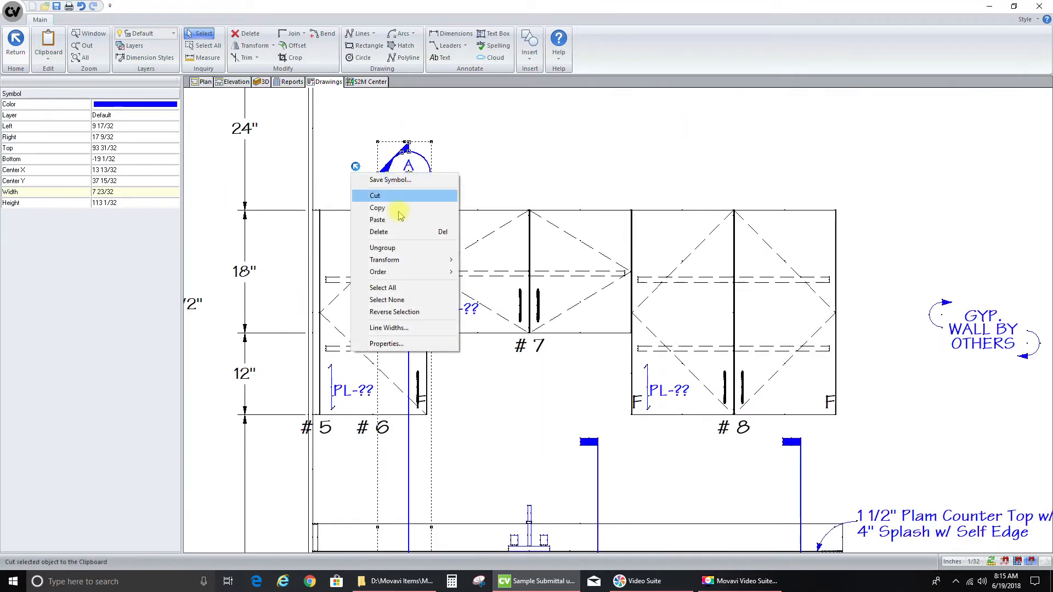
{"action": "left_click", "coordinate": [383, 247]}
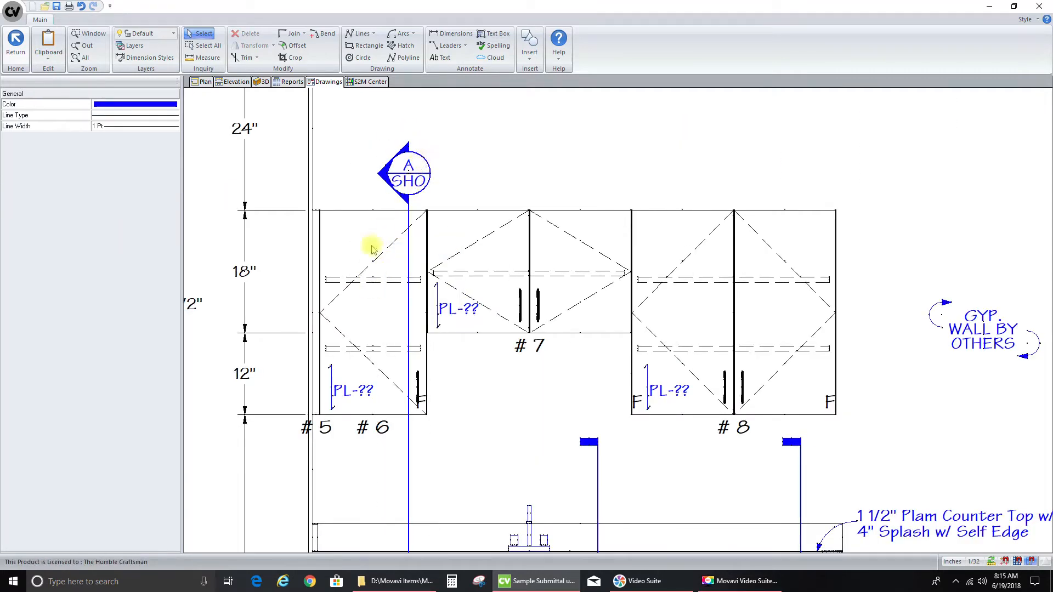
{"action": "left_click", "coordinate": [413, 188]}
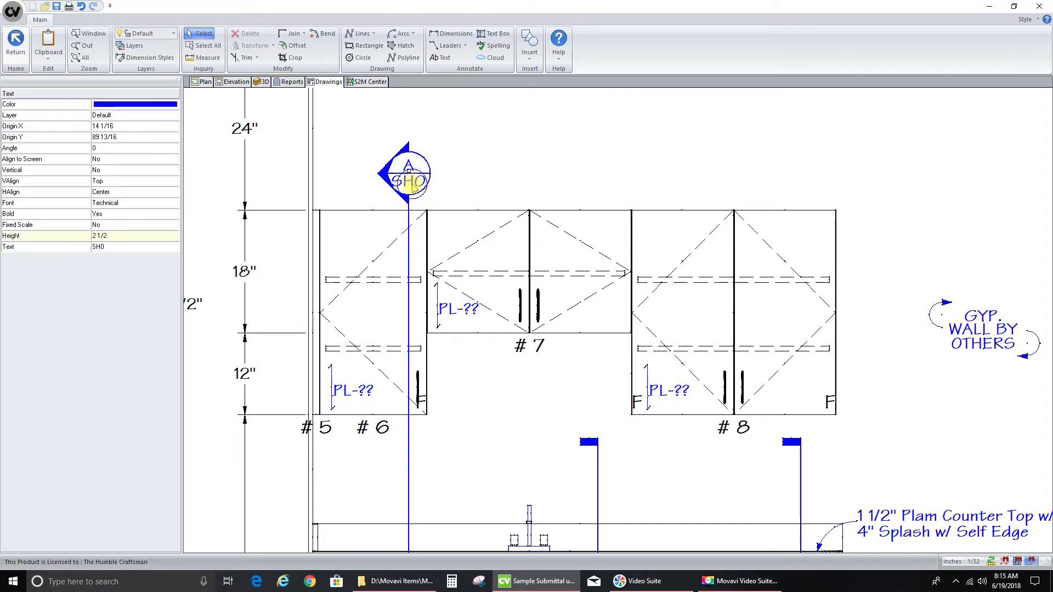
{"action": "left_click", "coordinate": [125, 248]}
{"action": "key", "text": "Return"}
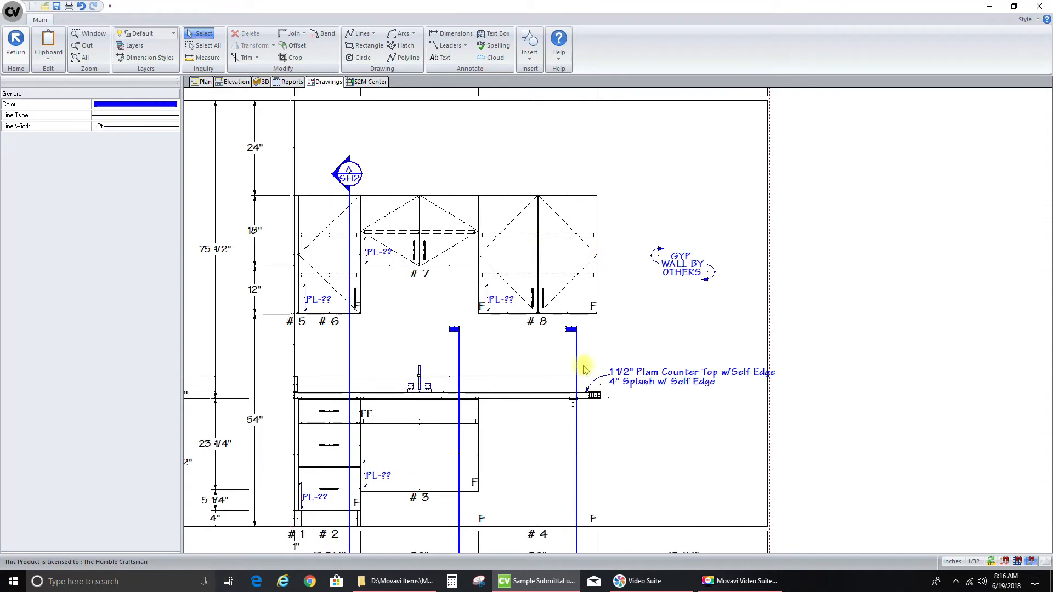
Ungroup the section marker through unit #3 and change its section letter to B
{"action": "scroll", "coordinate": [583, 296], "scroll_direction": "down", "scroll_amount": 1}
{"action": "scroll", "coordinate": [528, 328], "scroll_direction": "down", "scroll_amount": 2}
{"action": "scroll", "coordinate": [494, 496], "scroll_direction": "up", "scroll_amount": 3}
{"action": "scroll", "coordinate": [493, 498], "scroll_direction": "up", "scroll_amount": 2}
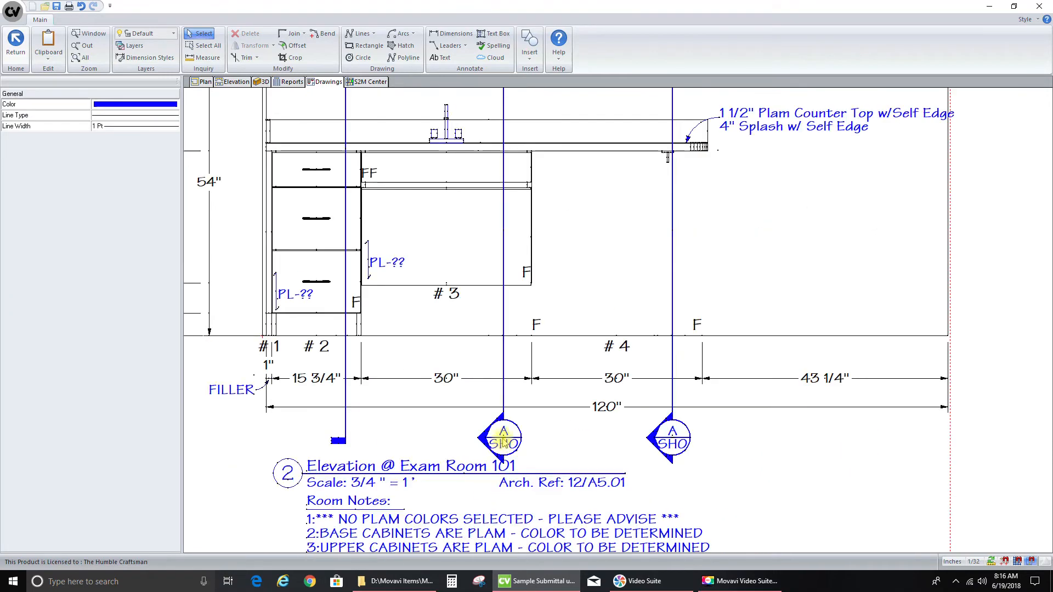
{"action": "left_click", "coordinate": [500, 444]}
{"action": "right_click", "coordinate": [450, 435]}
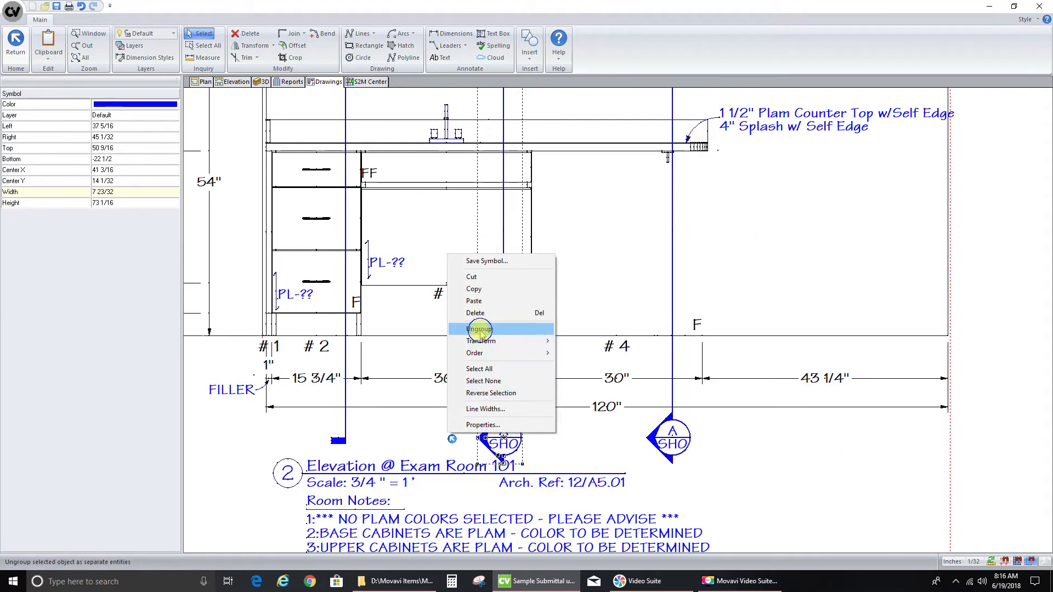
{"action": "left_click", "coordinate": [483, 381]}
{"action": "left_click", "coordinate": [503, 431]}
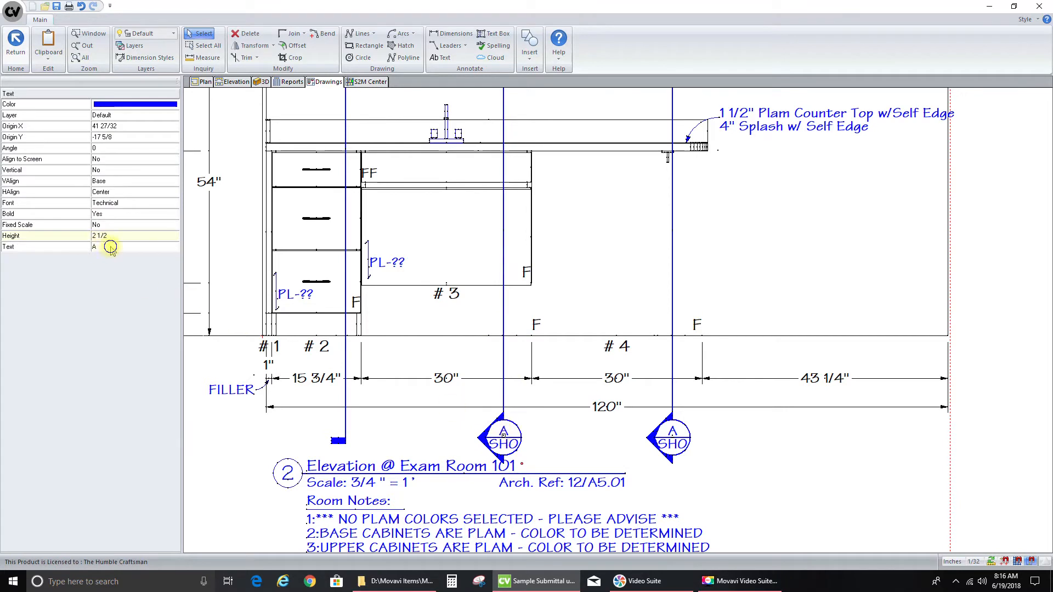
{"action": "left_click", "coordinate": [110, 248]}
{"action": "type", "text": "B"}
{"action": "key", "text": "Return"}
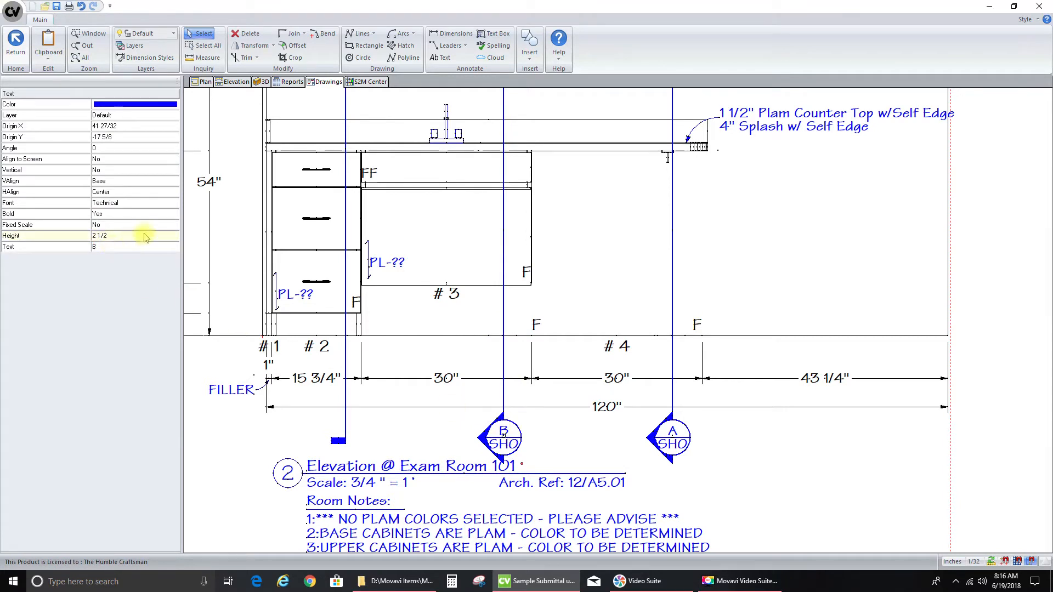
Set the sheet reference of section marker B to SH2
{"action": "double_click", "coordinate": [504, 443]}
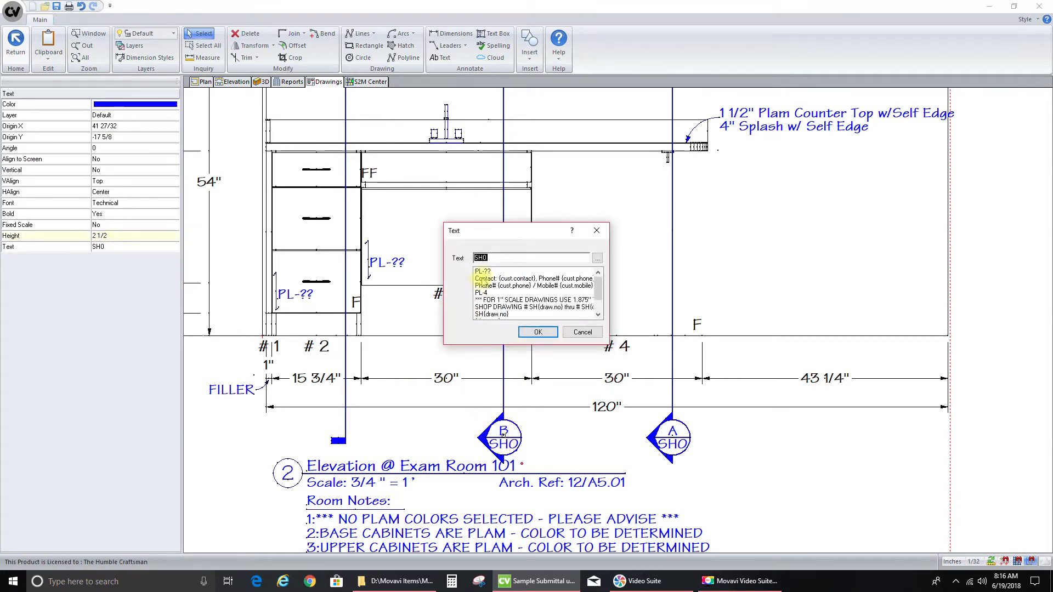
{"action": "type", "text": "S"}
{"action": "key", "text": "Return"}
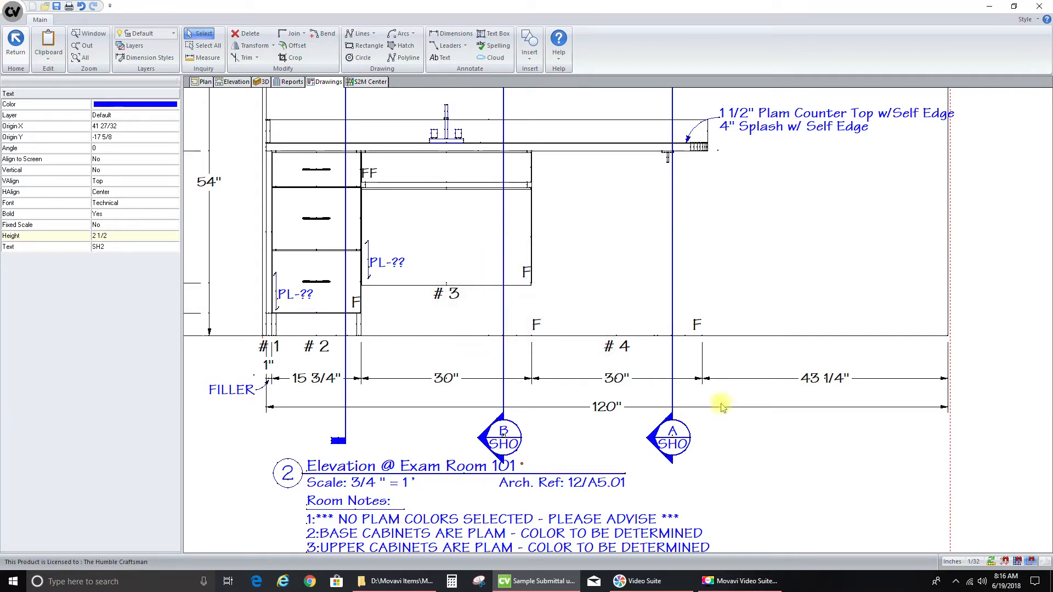
{"action": "left_click", "coordinate": [734, 455]}
Ungroup the section marker through the #4 opening and change its section letter to C
{"action": "left_click", "coordinate": [672, 431]}
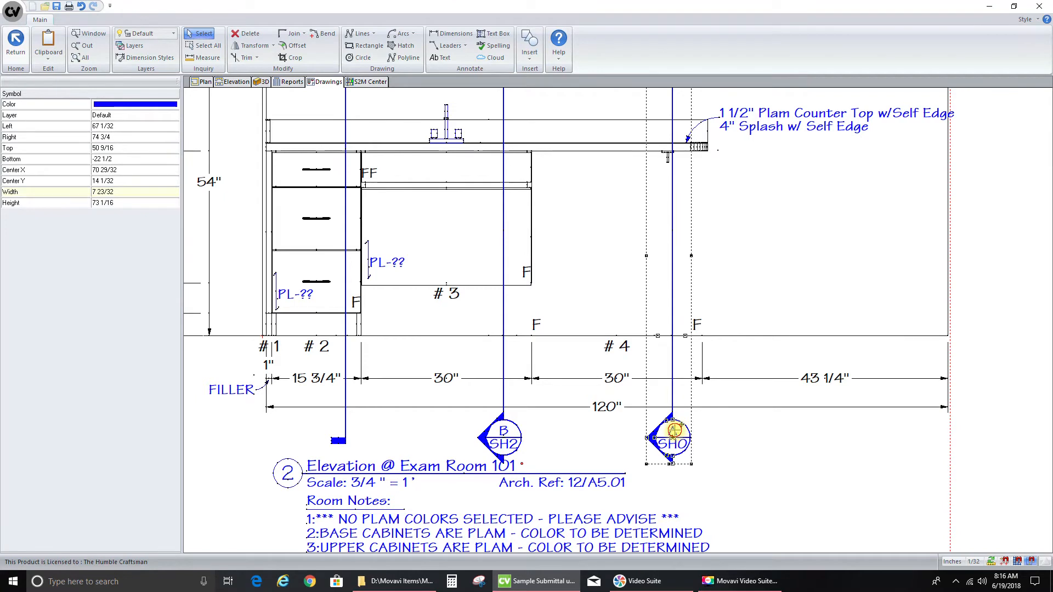
{"action": "right_click", "coordinate": [671, 434]}
{"action": "left_click", "coordinate": [653, 326]}
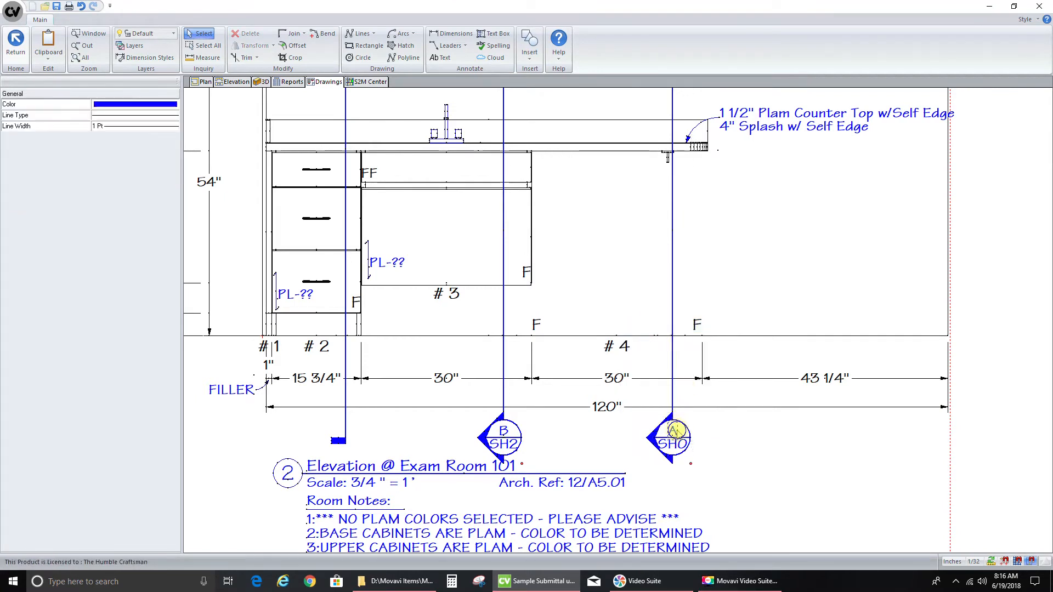
{"action": "double_click", "coordinate": [672, 432]}
{"action": "type", "text": "C"}
{"action": "key", "text": "Return"}
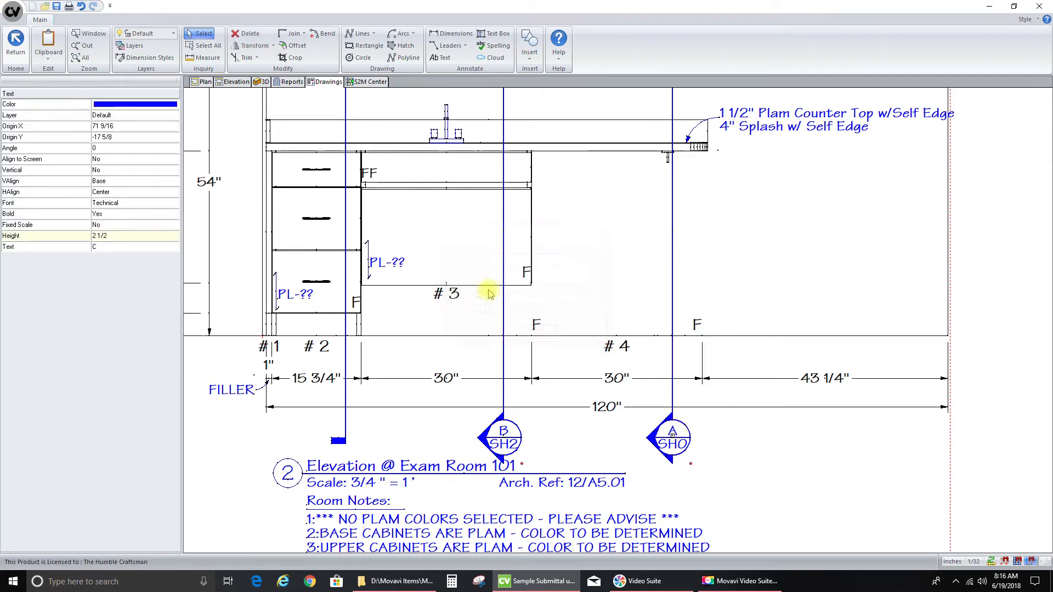
Set the sheet reference of section marker C to SH2, then return to the sheet and save the job
{"action": "double_click", "coordinate": [672, 445]}
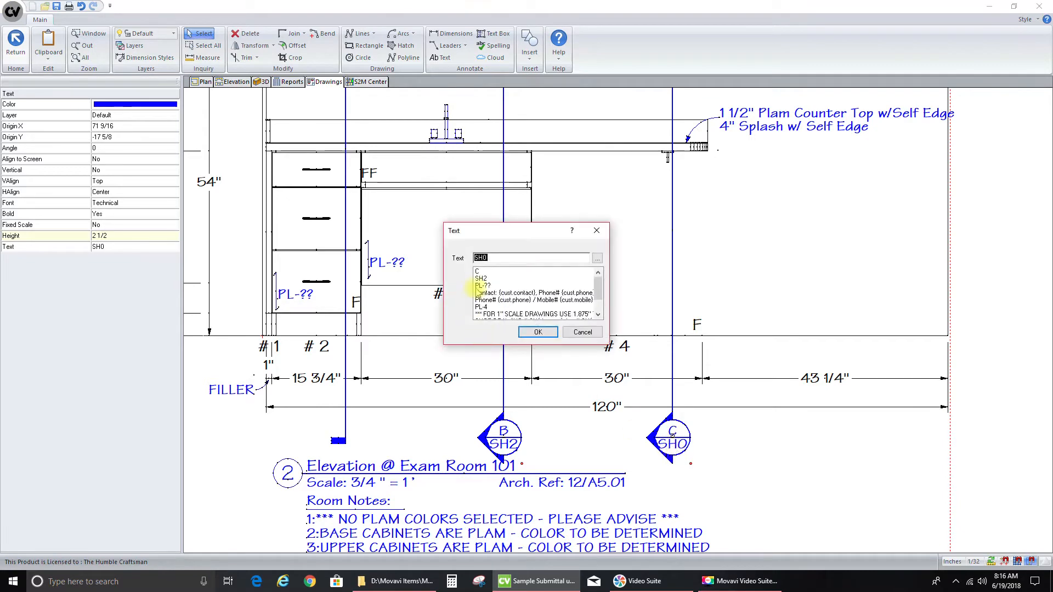
{"action": "left_click", "coordinate": [480, 278]}
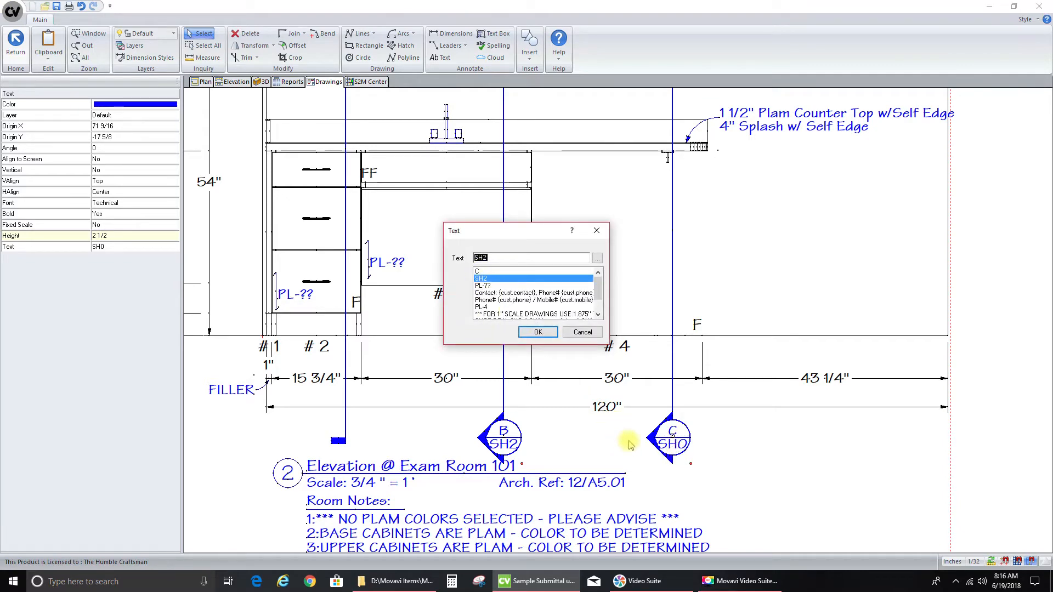
{"action": "key", "text": "Return"}
{"action": "left_click", "coordinate": [766, 455]}
{"action": "scroll", "coordinate": [460, 454], "scroll_direction": "down", "scroll_amount": 2}
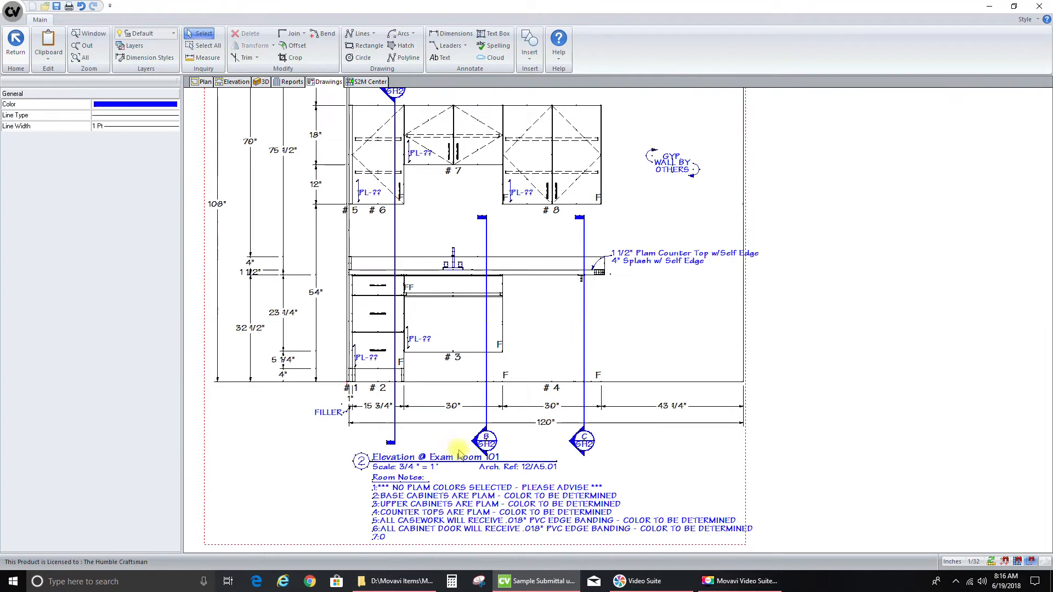
{"action": "scroll", "coordinate": [530, 437], "scroll_direction": "down", "scroll_amount": 1}
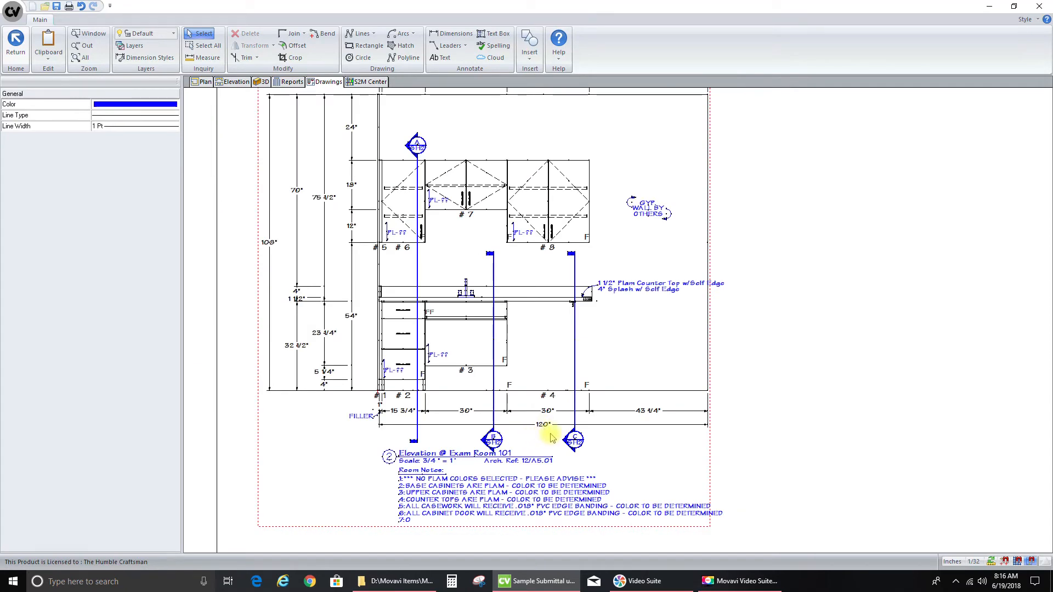
{"action": "scroll", "coordinate": [531, 455], "scroll_direction": "down", "scroll_amount": 1}
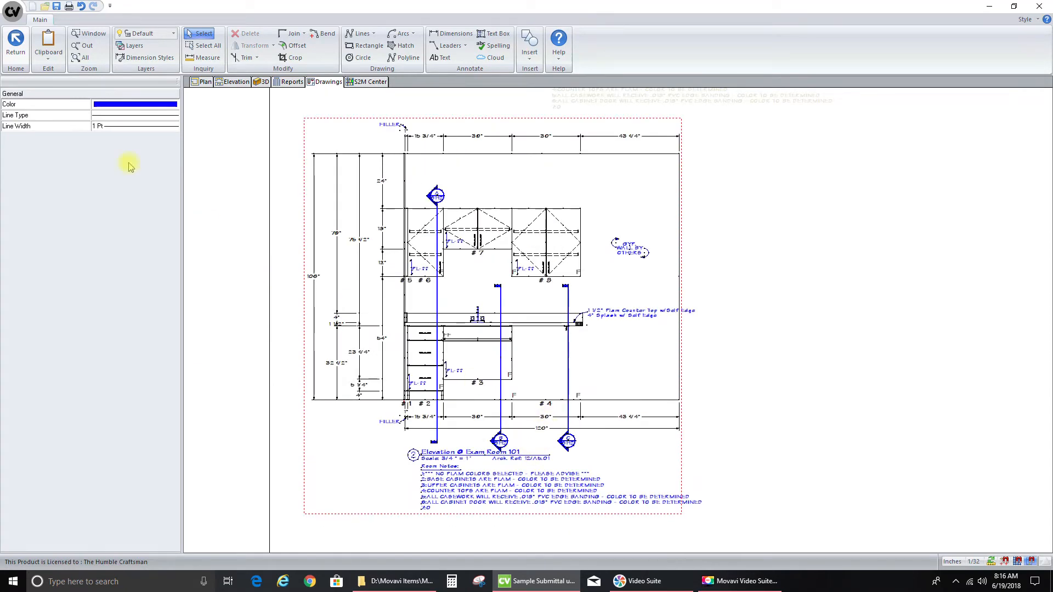
{"action": "left_click", "coordinate": [16, 44]}
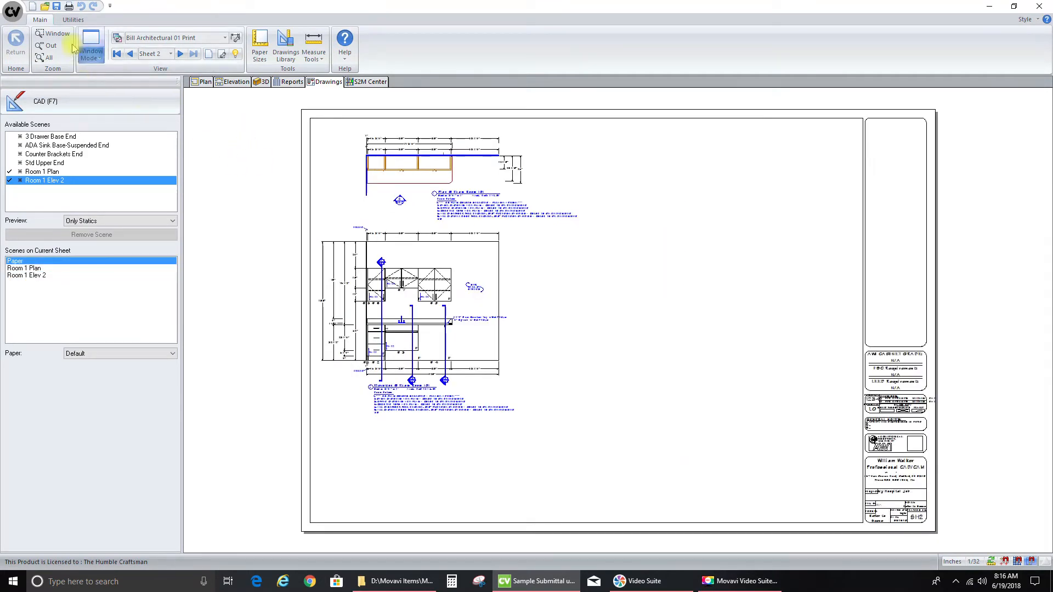
{"action": "left_click", "coordinate": [56, 7]}
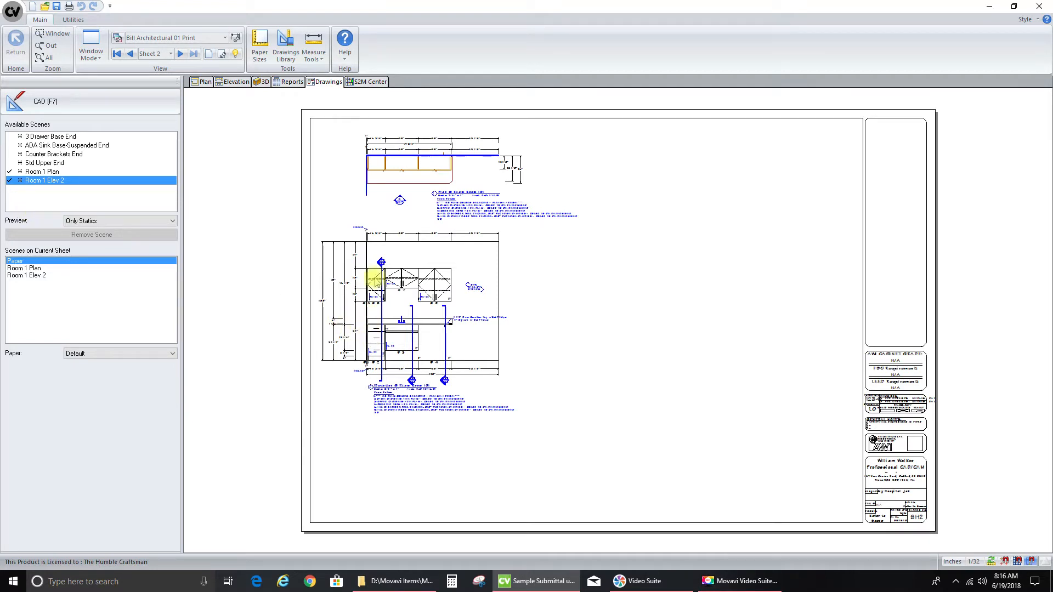
Place the 3 Drawer Base End scene in the empty area of Sheet 2 and scale it to 1 1/2" = 1'
{"action": "left_click", "coordinate": [30, 137]}
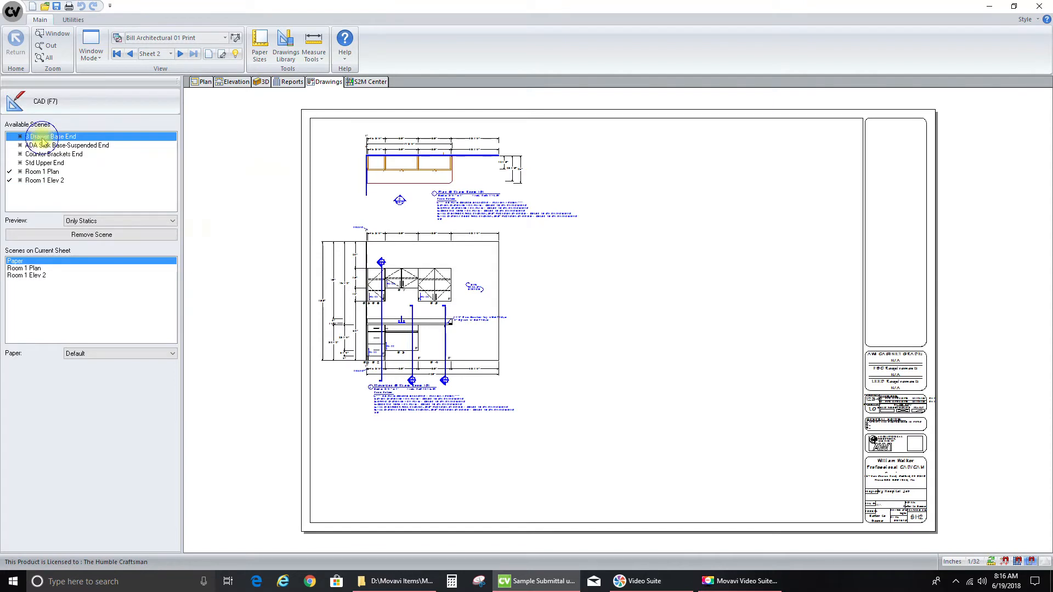
{"action": "left_click", "coordinate": [10, 136]}
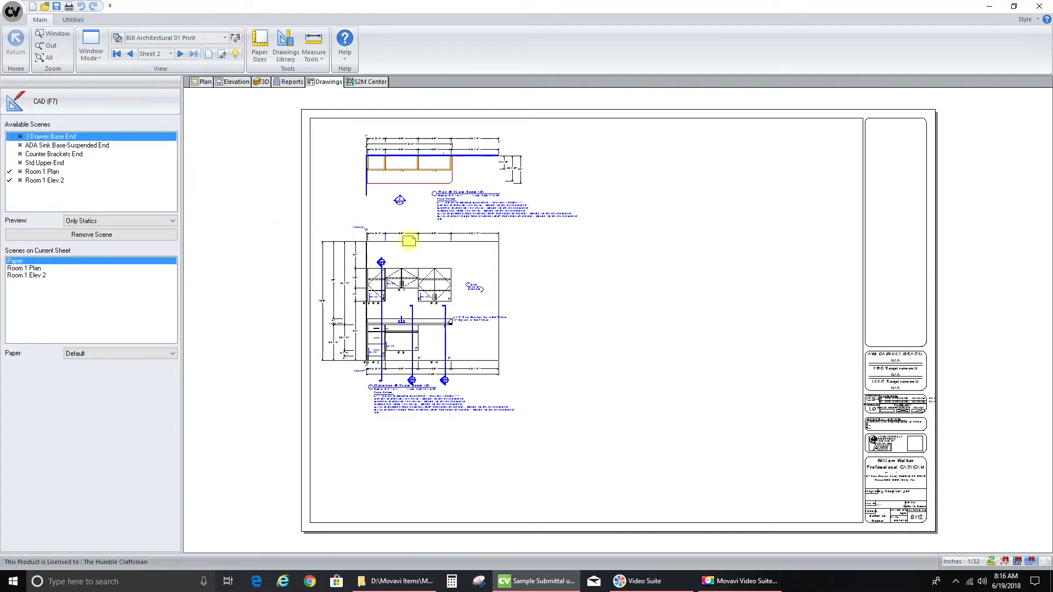
{"action": "left_click", "coordinate": [672, 371]}
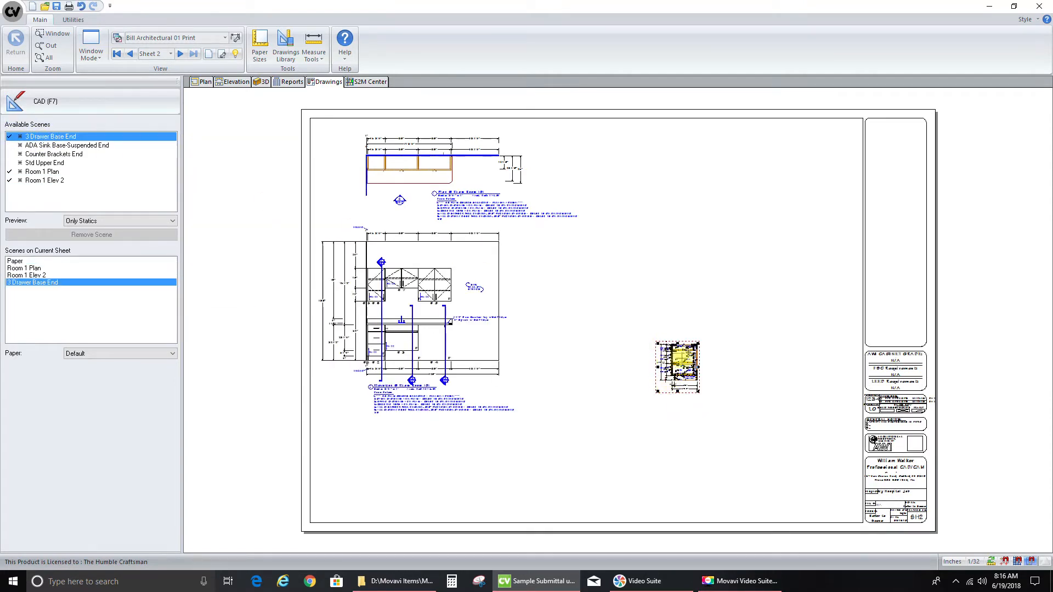
{"action": "right_click", "coordinate": [681, 361]}
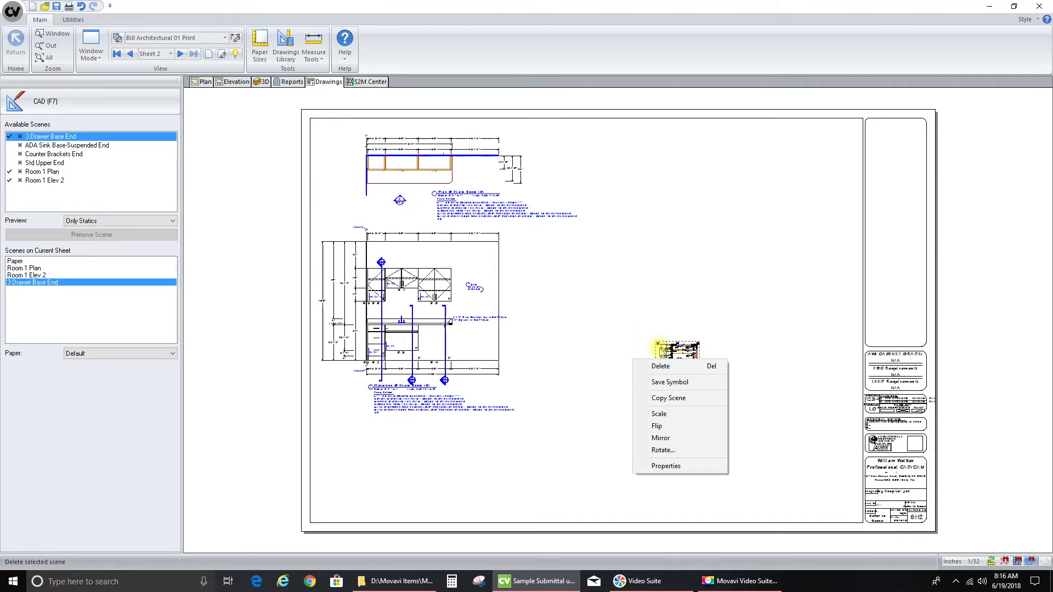
{"action": "left_click", "coordinate": [671, 414]}
{"action": "left_click", "coordinate": [490, 296]}
{"action": "left_click", "coordinate": [555, 352]}
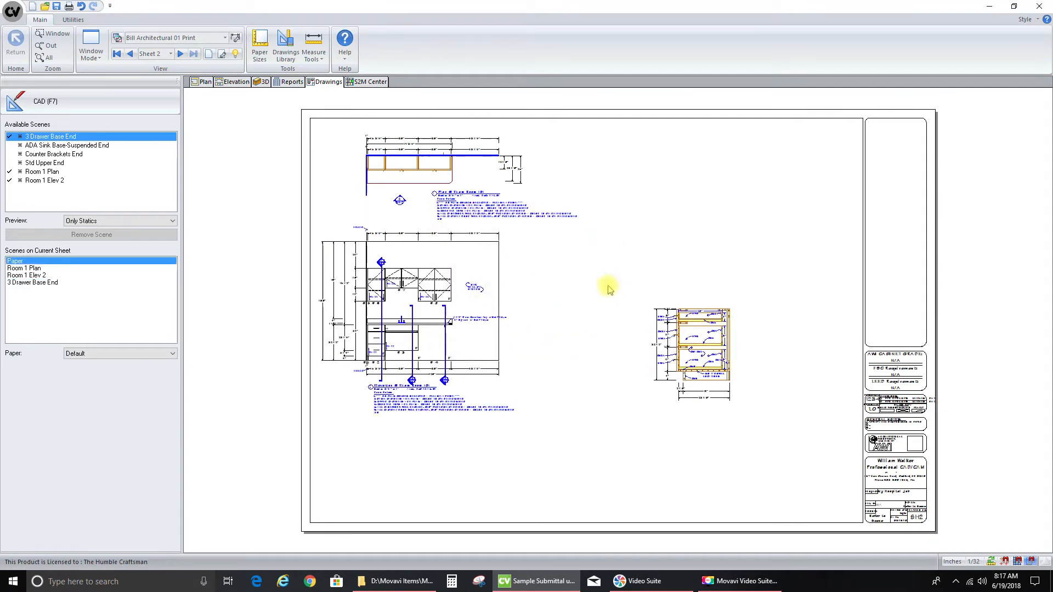
Set the drawing scale in the sheet's view properties to 1 1/2" = 1'
{"action": "right_click", "coordinate": [730, 199]}
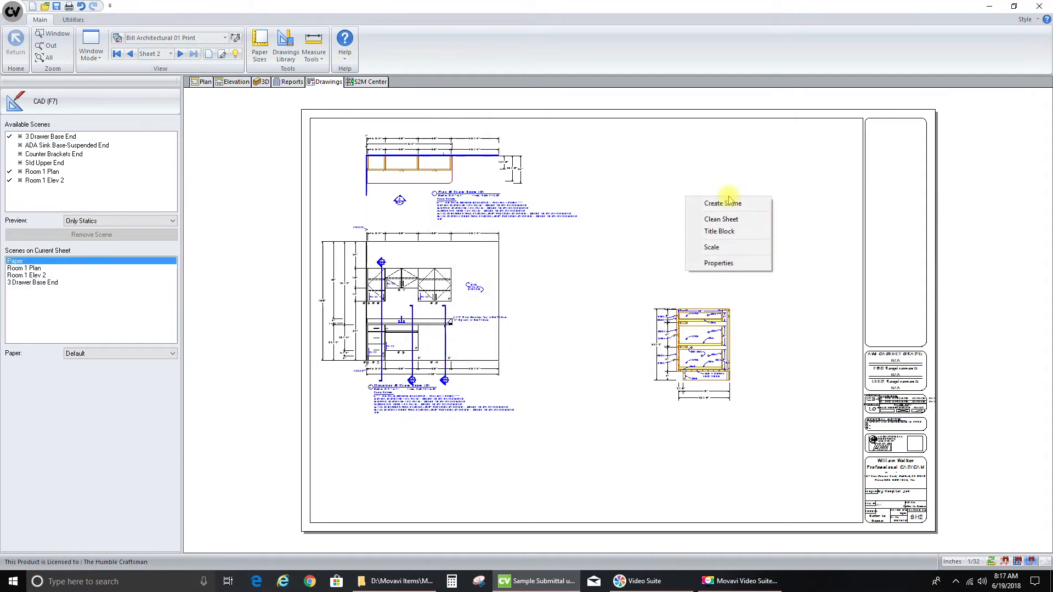
{"action": "left_click", "coordinate": [733, 263]}
{"action": "left_click", "coordinate": [473, 219]}
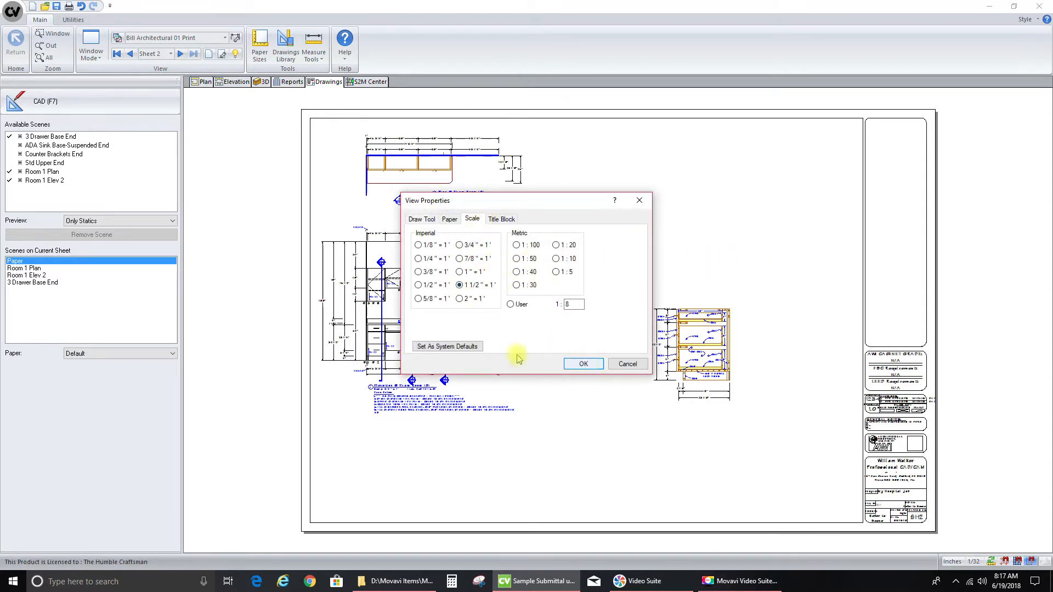
{"action": "left_click", "coordinate": [596, 363]}
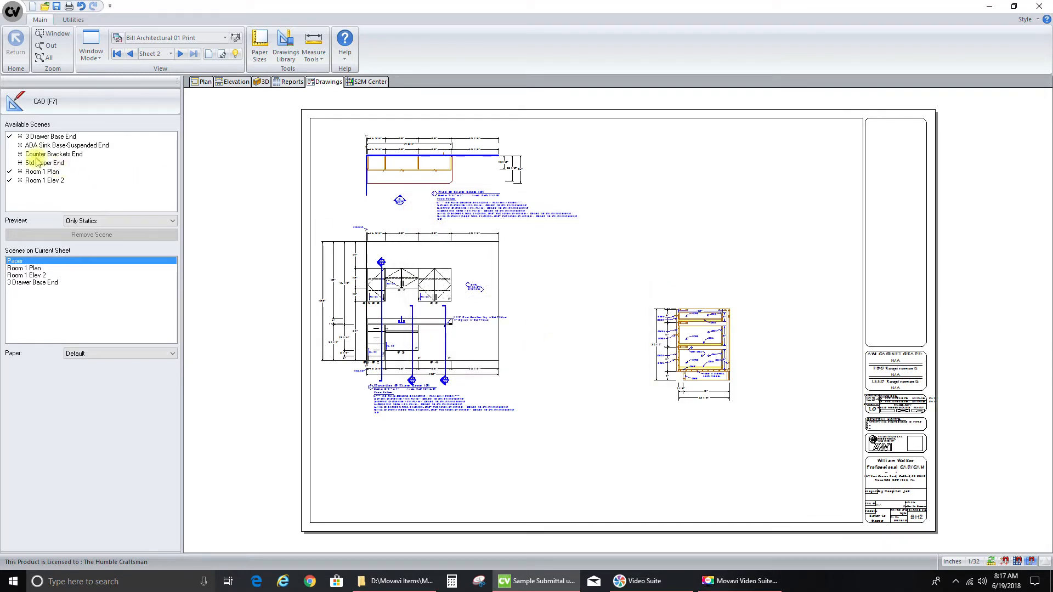
Place the Std Upper End, Counter Brackets End and ADA Sink Base-Suspended End scenes on the sheet beside the plan and elevation
{"action": "left_click_drag", "start_coordinate": [41, 161], "coordinate": [708, 243]}
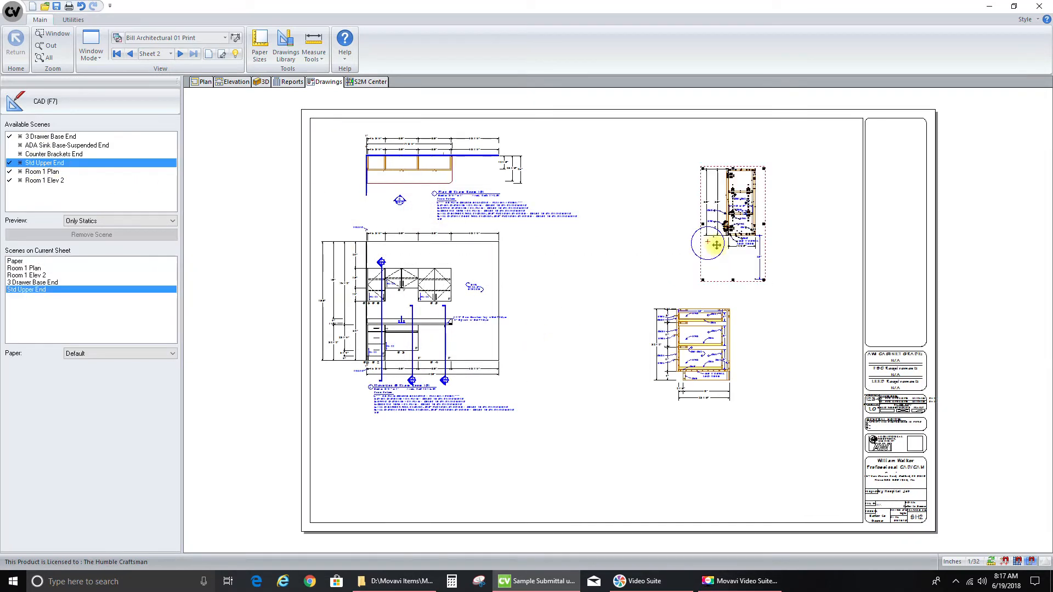
{"action": "left_click_drag", "start_coordinate": [55, 155], "coordinate": [552, 400]}
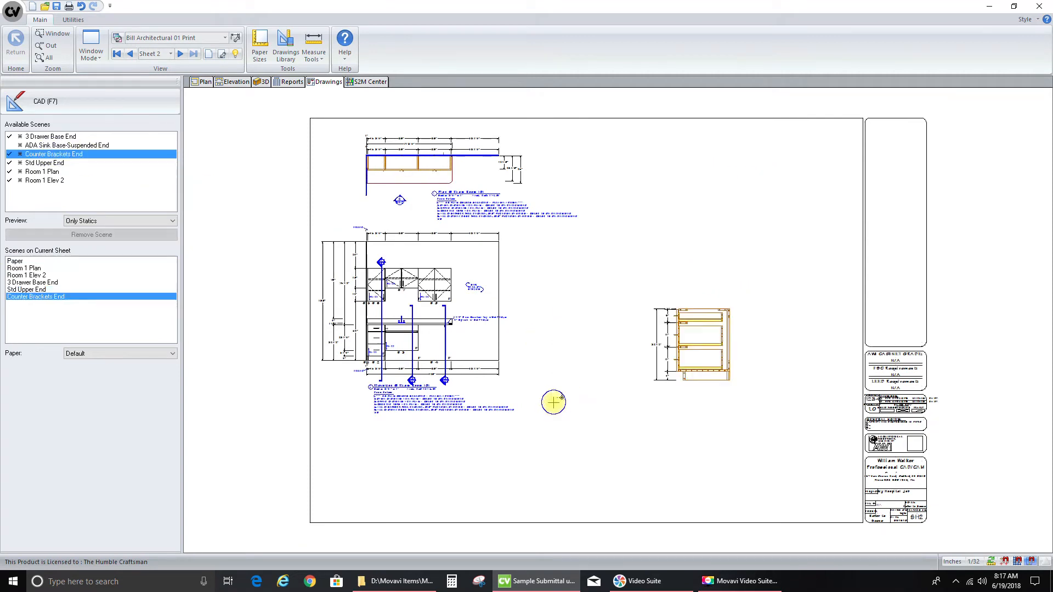
{"action": "left_click_drag", "start_coordinate": [34, 146], "coordinate": [593, 246]}
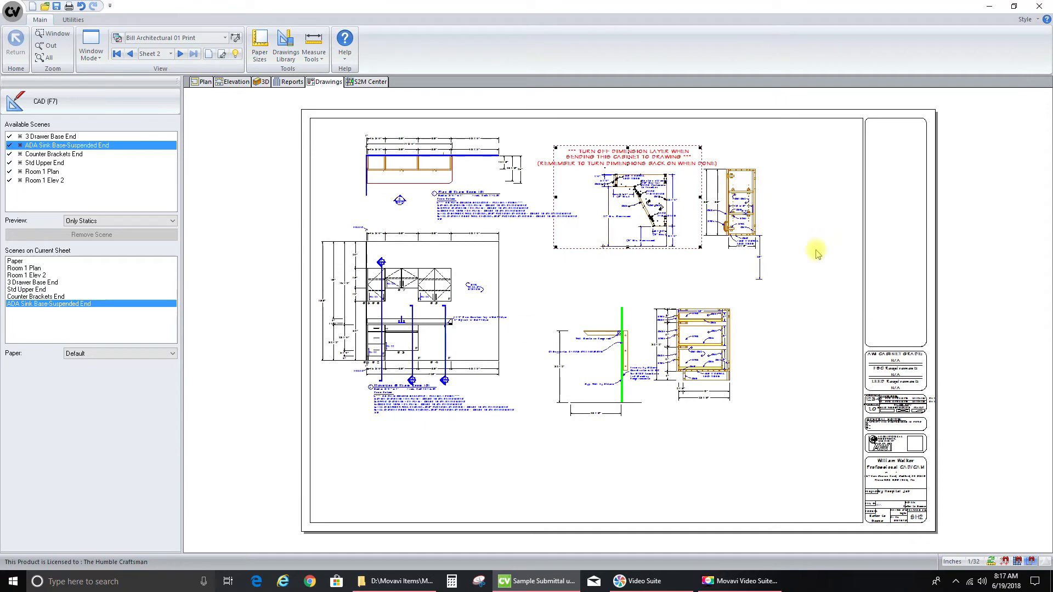
Move the 3 Drawer Base End scene down toward the sheet's lower-right corner, clear of the counter bracket section
{"action": "left_click", "coordinate": [717, 359]}
{"action": "left_click_drag", "start_coordinate": [713, 359], "coordinate": [757, 422]}
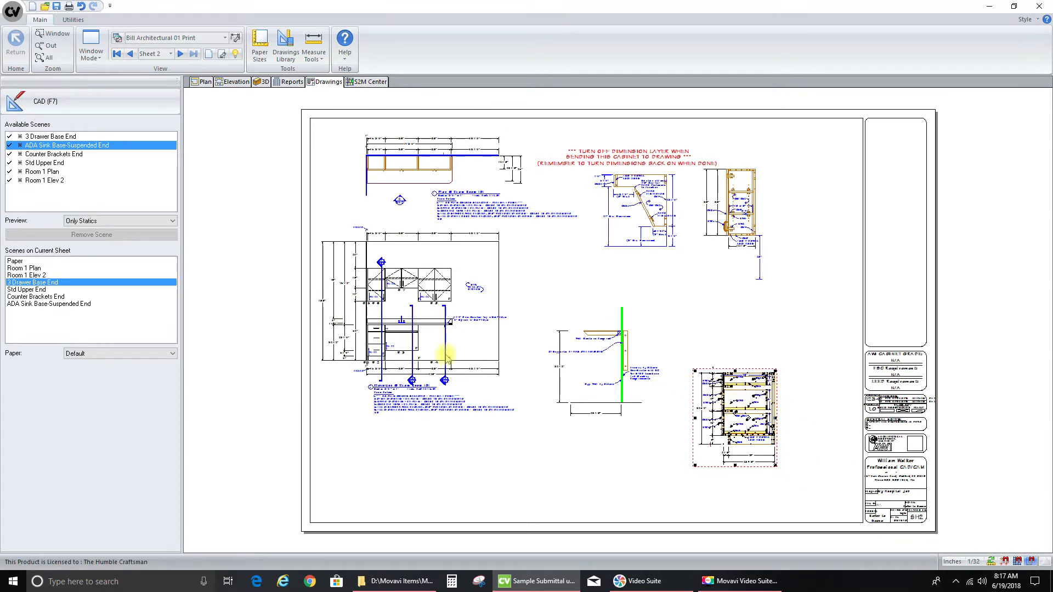
{"action": "left_click", "coordinate": [250, 203]}
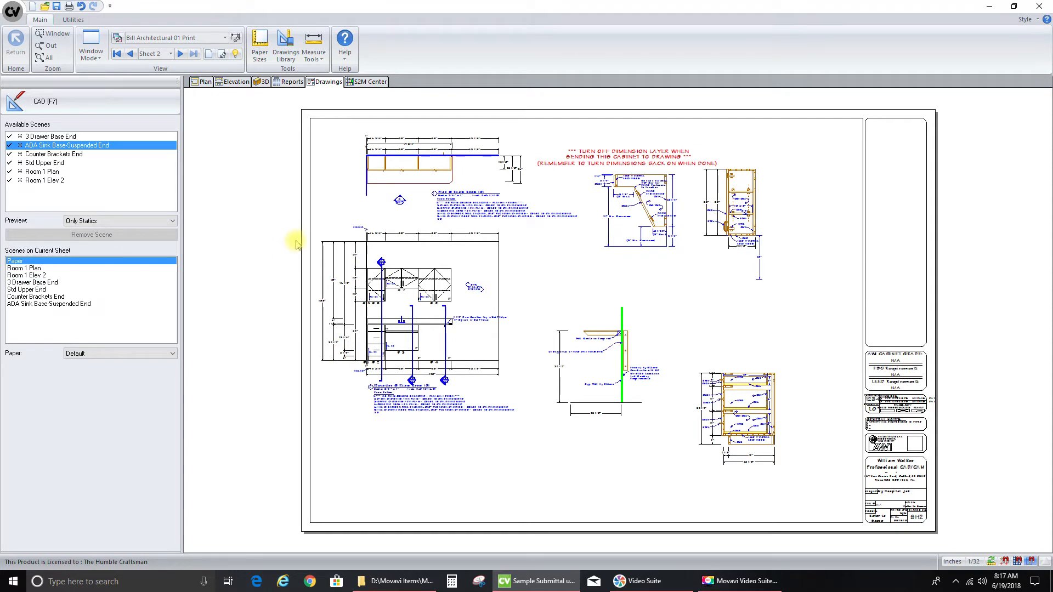
Edit the 3 Drawer Base End scene in CAD and shift the 1/4" and both 1/8" dimension texts off the vertical dimension chain
{"action": "left_click", "coordinate": [753, 417]}
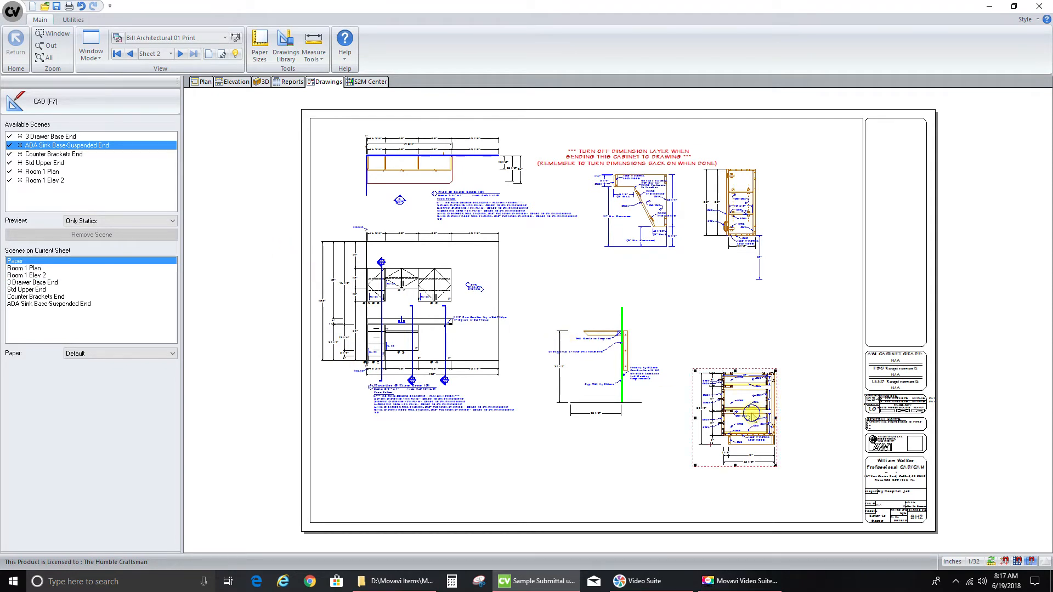
{"action": "left_click", "coordinate": [94, 111]}
{"action": "scroll", "coordinate": [784, 455], "scroll_direction": "up", "scroll_amount": 5}
{"action": "scroll", "coordinate": [783, 455], "scroll_direction": "up", "scroll_amount": 1}
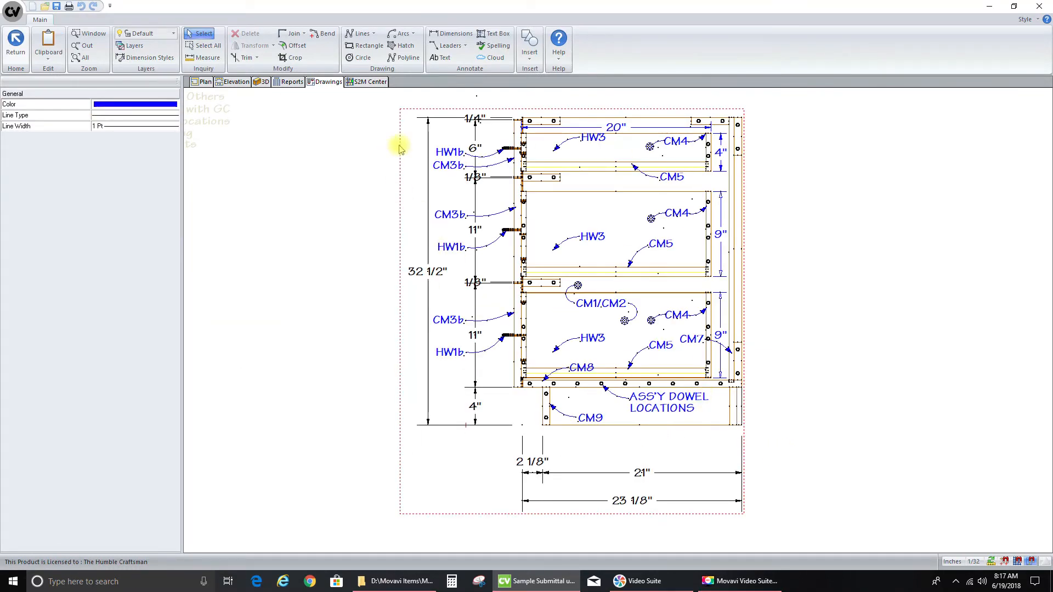
{"action": "scroll", "coordinate": [415, 97], "scroll_direction": "up", "scroll_amount": 4}
{"action": "left_click", "coordinate": [539, 144]}
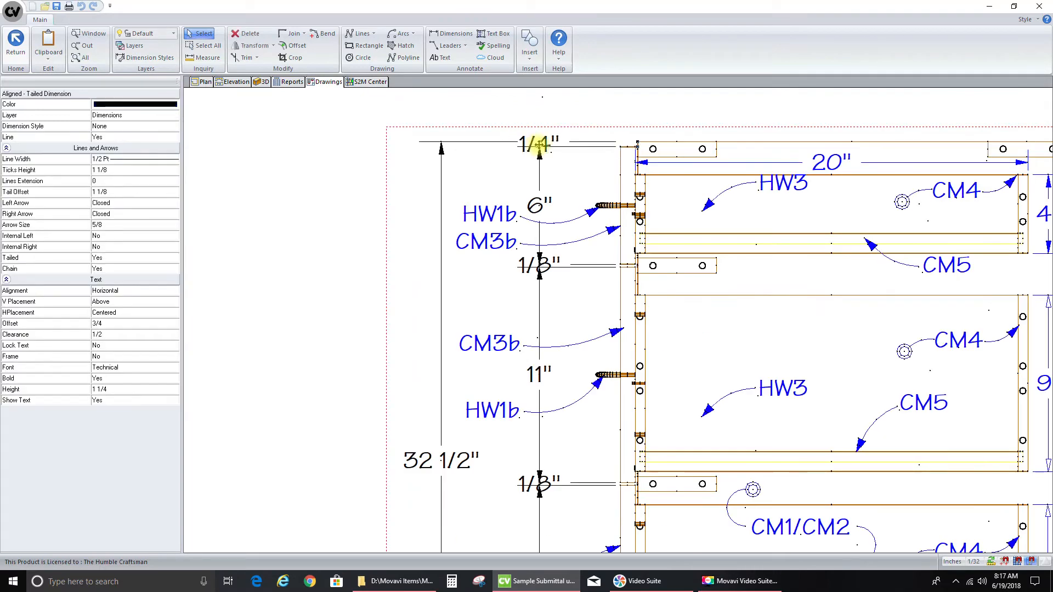
{"action": "left_click_drag", "start_coordinate": [539, 144], "coordinate": [480, 158]}
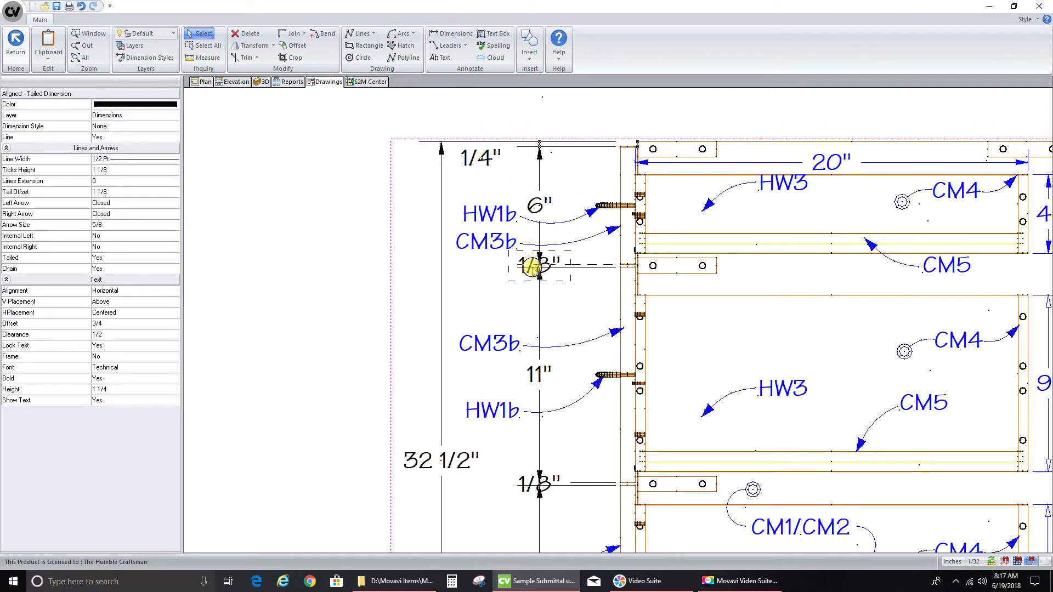
{"action": "left_click_drag", "start_coordinate": [539, 267], "coordinate": [494, 271]}
{"action": "scroll", "coordinate": [508, 207], "scroll_direction": "down", "scroll_amount": 2}
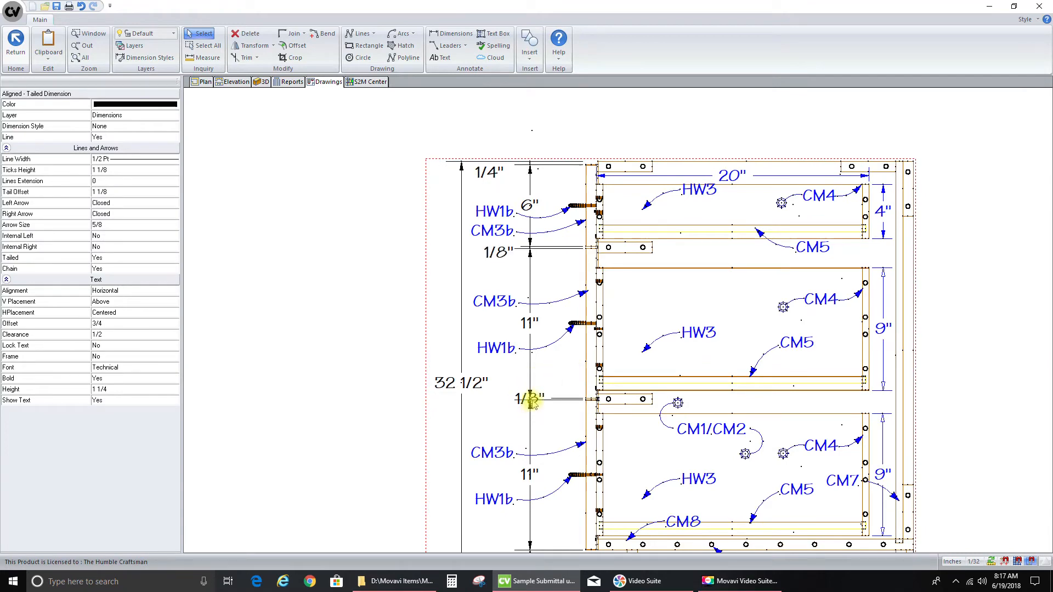
{"action": "left_click", "coordinate": [530, 399]}
{"action": "left_click_drag", "start_coordinate": [529, 400], "coordinate": [499, 402]}
Move the 2 1/8" toe-kick dimension text below its dimension line and return to the sheet
{"action": "scroll", "coordinate": [536, 203], "scroll_direction": "down", "scroll_amount": 2}
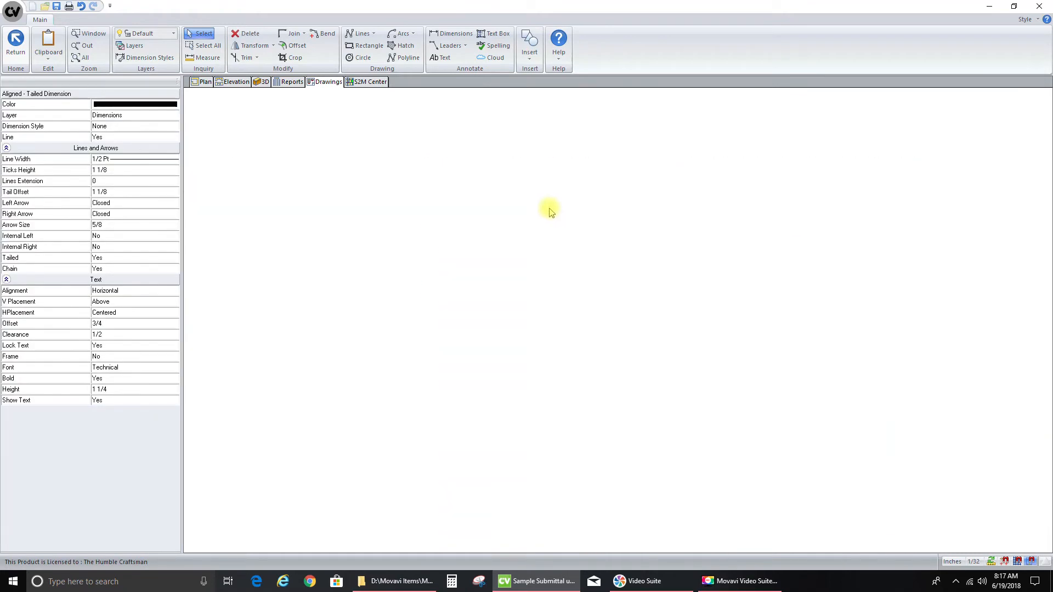
{"action": "scroll", "coordinate": [521, 431], "scroll_direction": "up", "scroll_amount": 2}
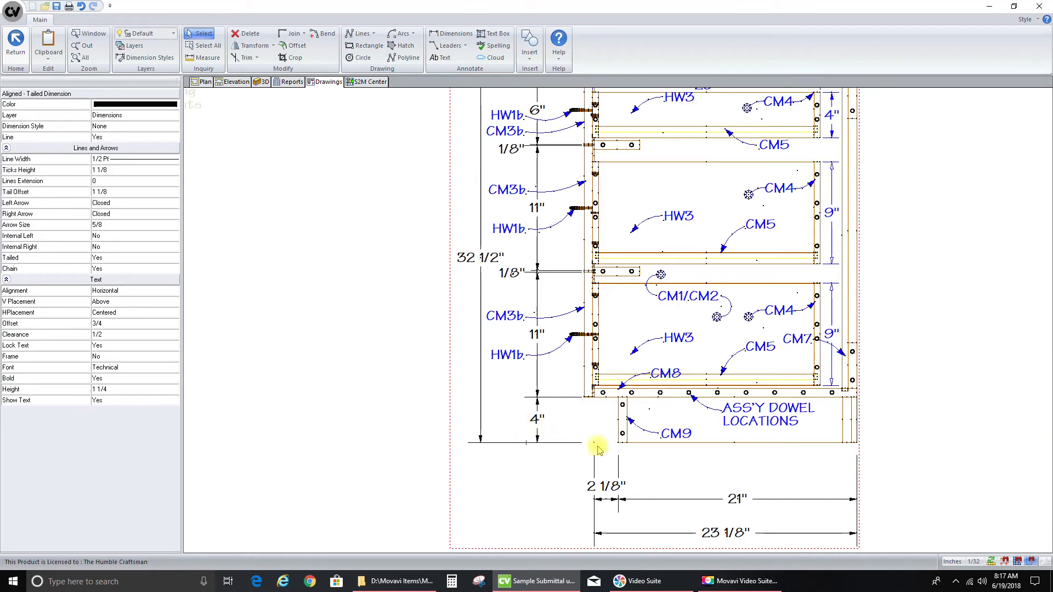
{"action": "left_click", "coordinate": [607, 489]}
{"action": "left_click_drag", "start_coordinate": [606, 488], "coordinate": [621, 519]}
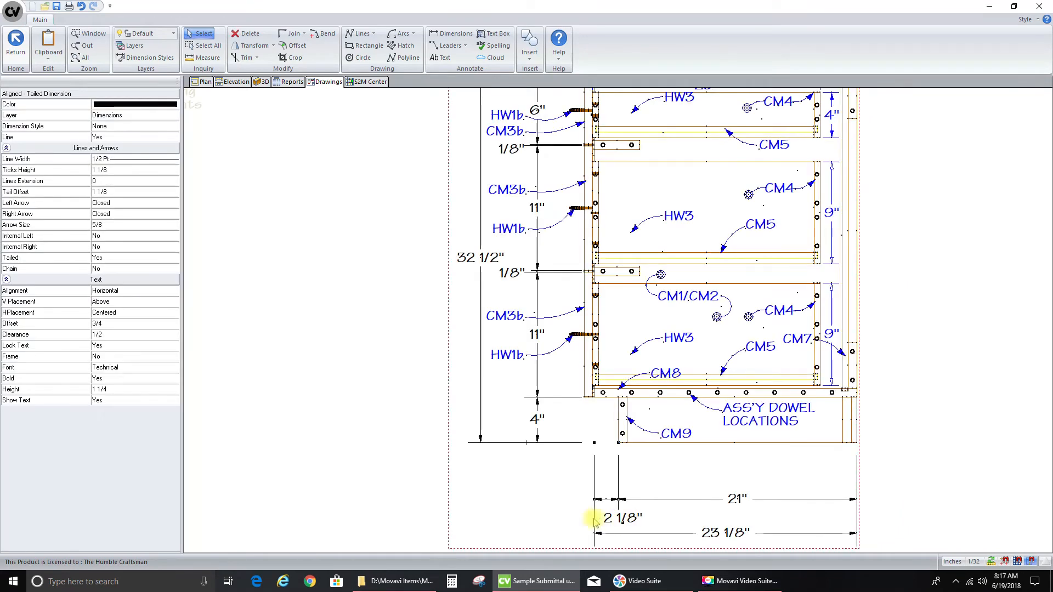
{"action": "scroll", "coordinate": [540, 510], "scroll_direction": "down", "scroll_amount": 1}
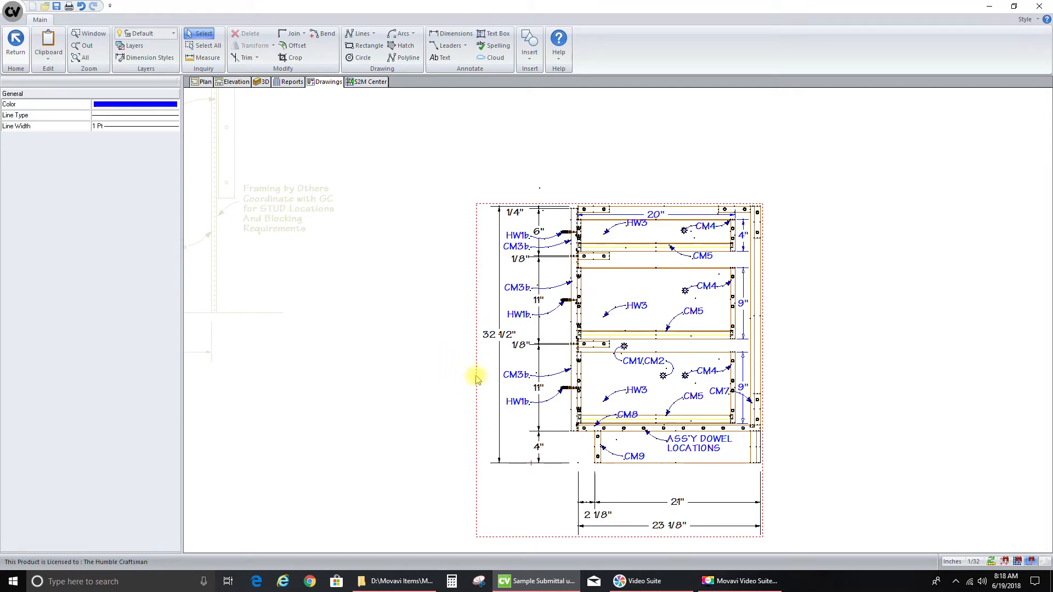
{"action": "left_click", "coordinate": [15, 44]}
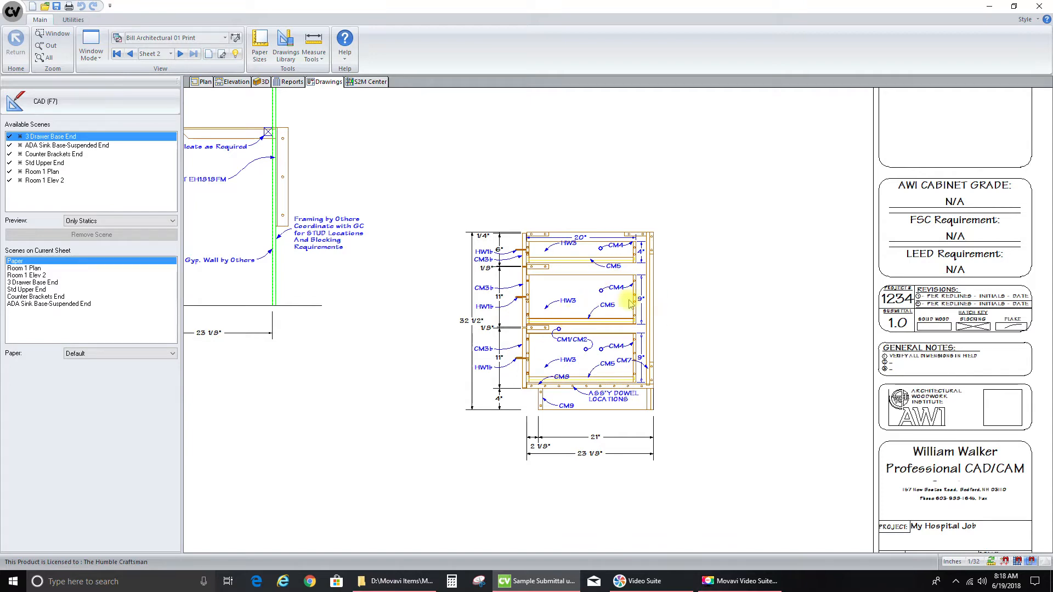
Edit the 3 Drawer Base End scene in CAD and choose the Legend Table Base Cab Drawers symbol for insertion
{"action": "scroll", "coordinate": [536, 442], "scroll_direction": "down", "scroll_amount": 3}
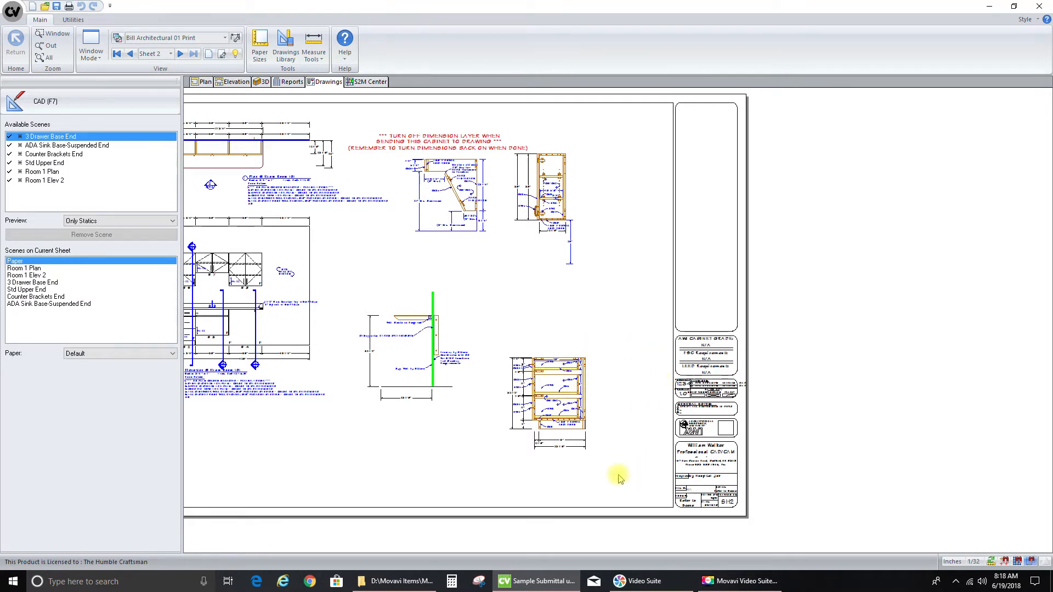
{"action": "left_click", "coordinate": [564, 372]}
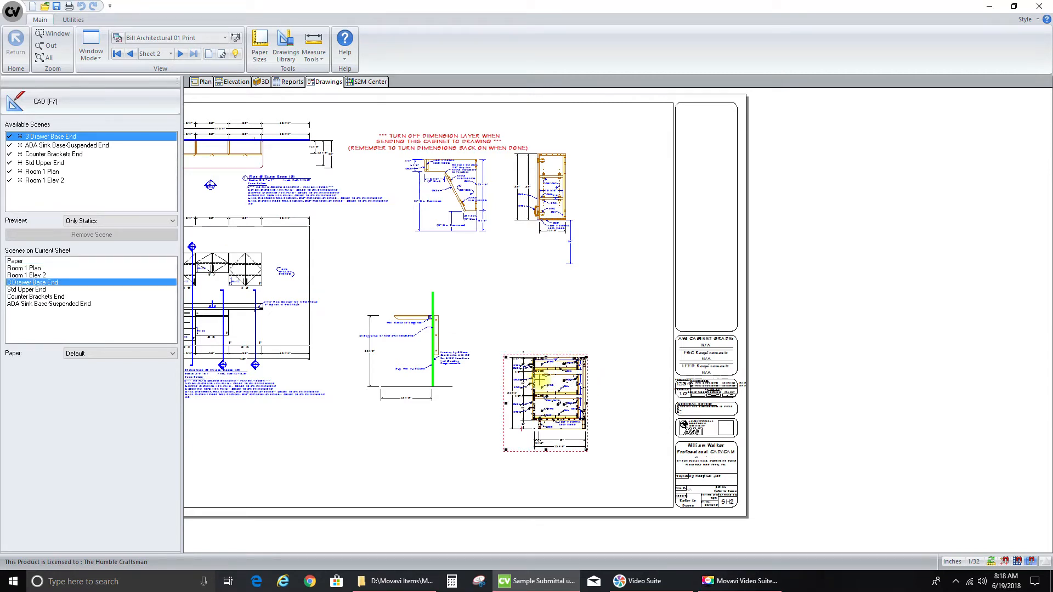
{"action": "left_click", "coordinate": [101, 103]}
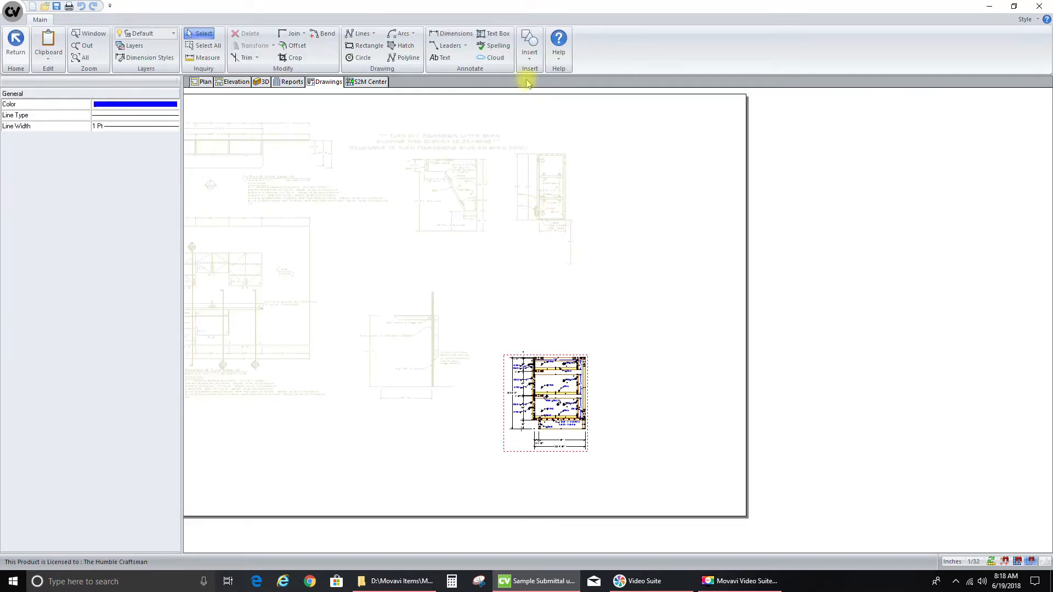
{"action": "left_click", "coordinate": [529, 61]}
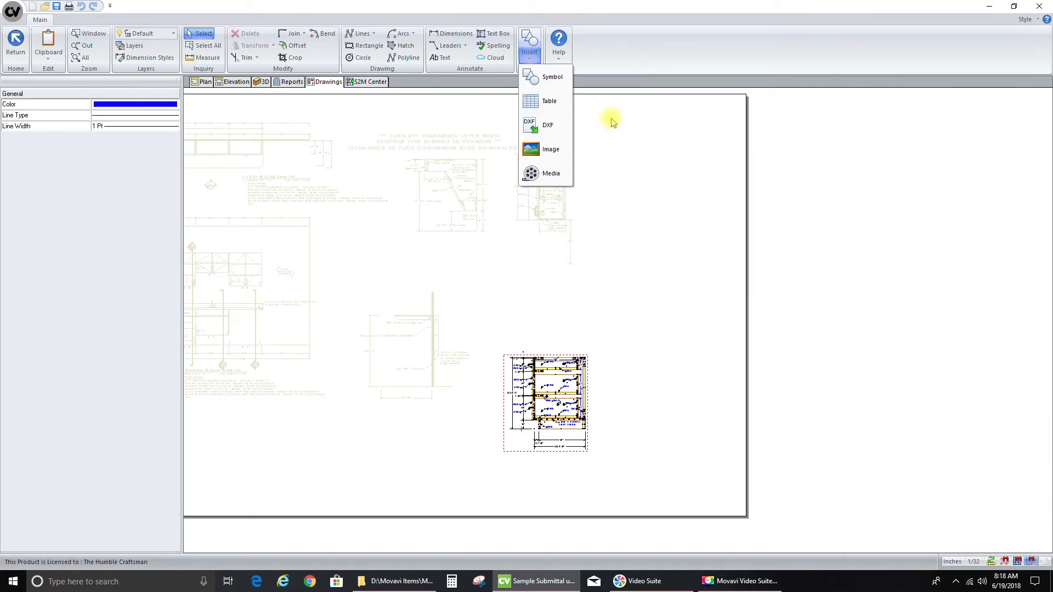
{"action": "left_click", "coordinate": [548, 77]}
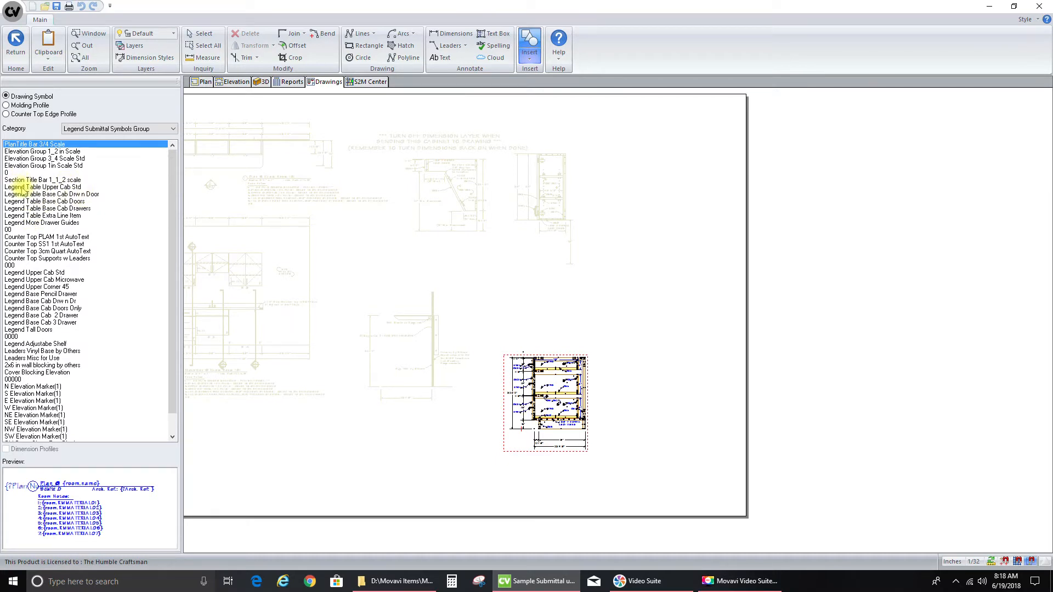
{"action": "left_click", "coordinate": [65, 209]}
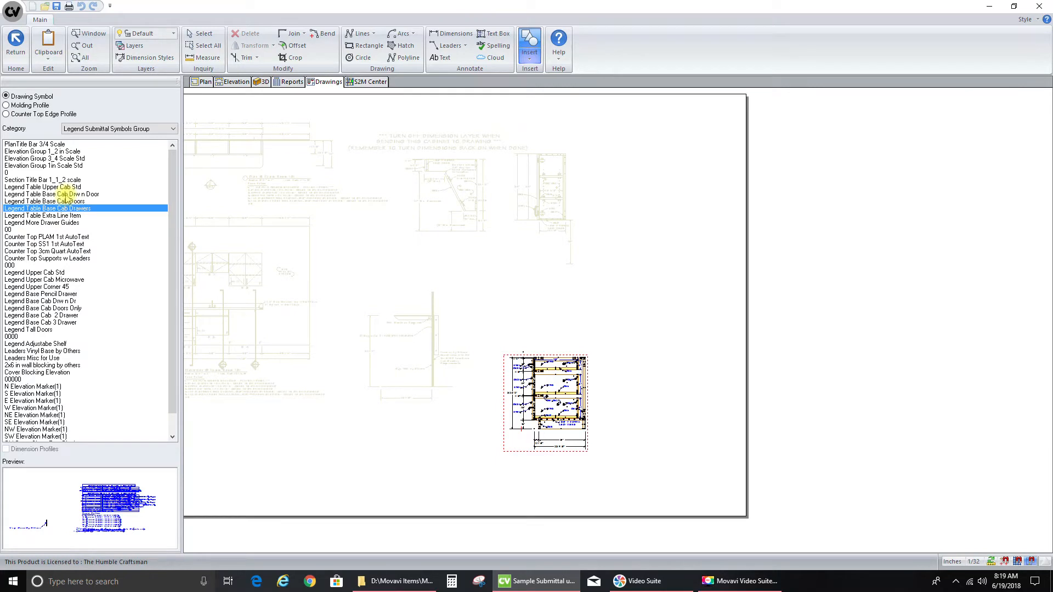
{"action": "left_click", "coordinate": [64, 194]}
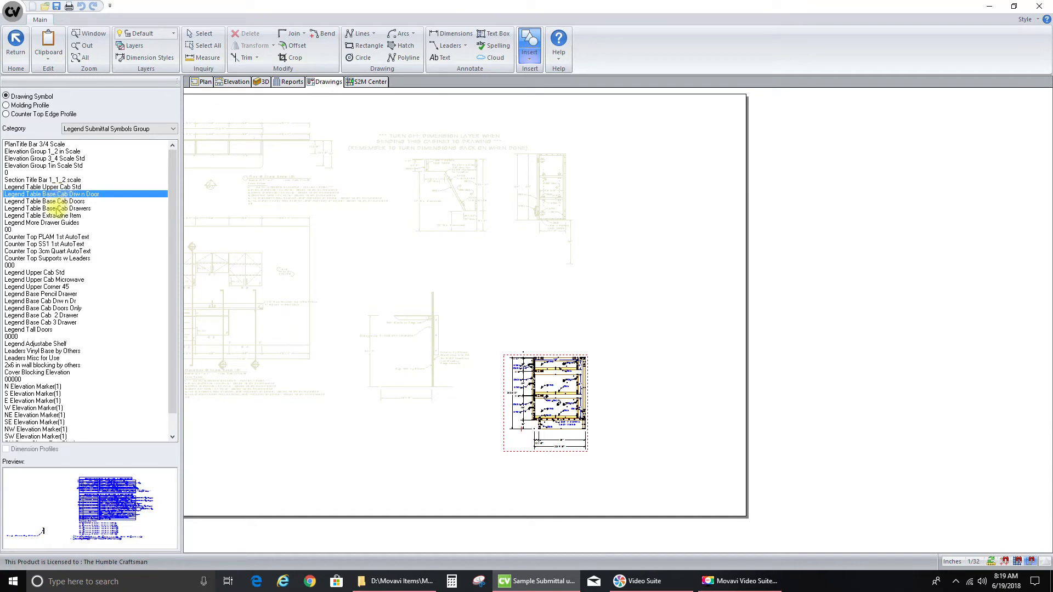
{"action": "left_click", "coordinate": [57, 209]}
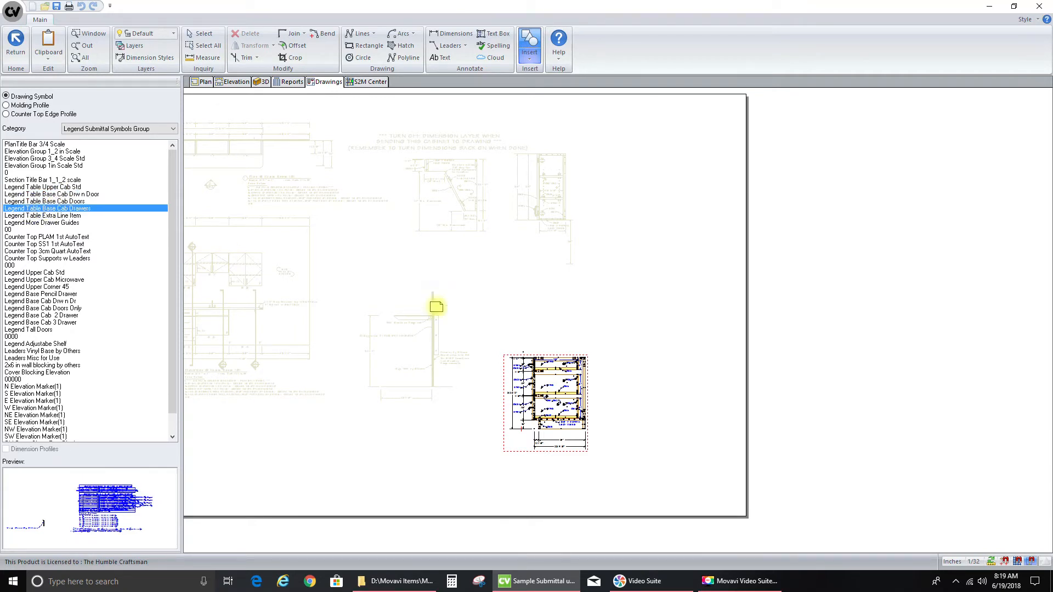
Fill in the legend symbol with ArchitectReference 12/A8.01, DetailNumber A and SheetNumber SH2, and place it over the lower part of the drawer section
{"action": "left_click", "coordinate": [437, 307]}
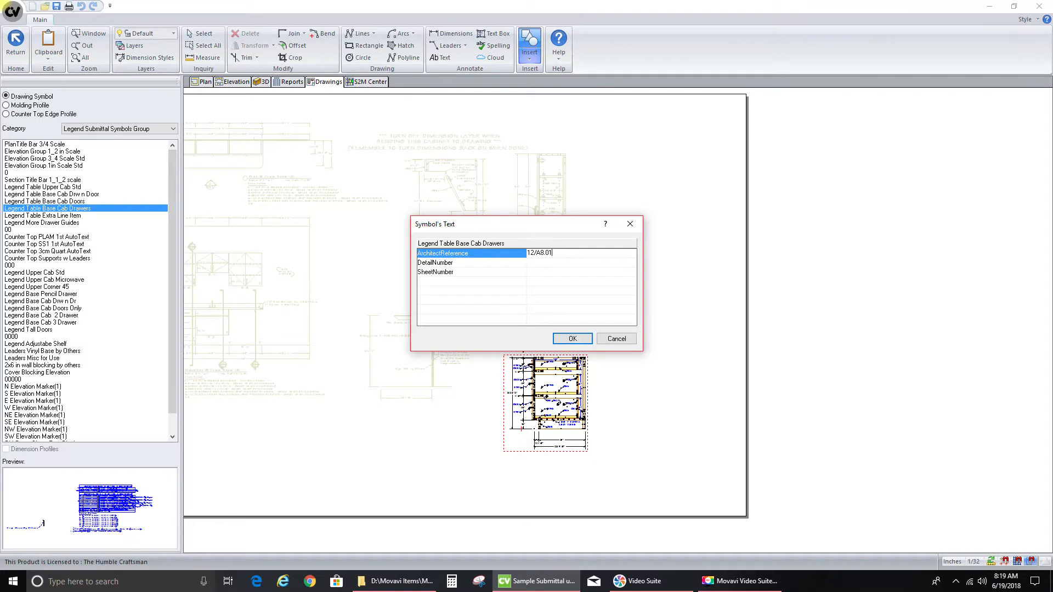
{"action": "left_click", "coordinate": [542, 264]}
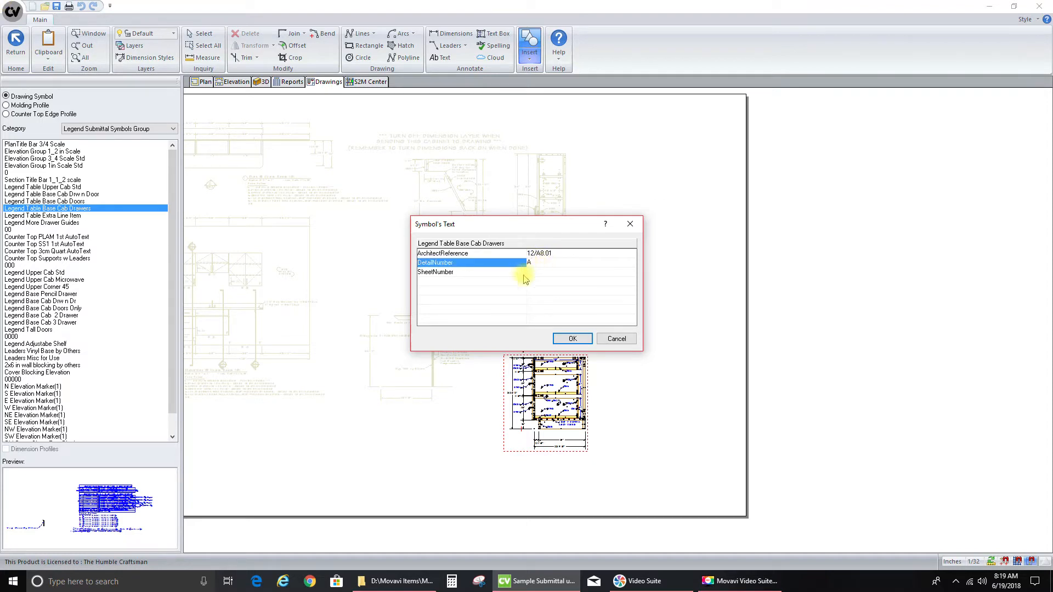
{"action": "left_click", "coordinate": [539, 272]}
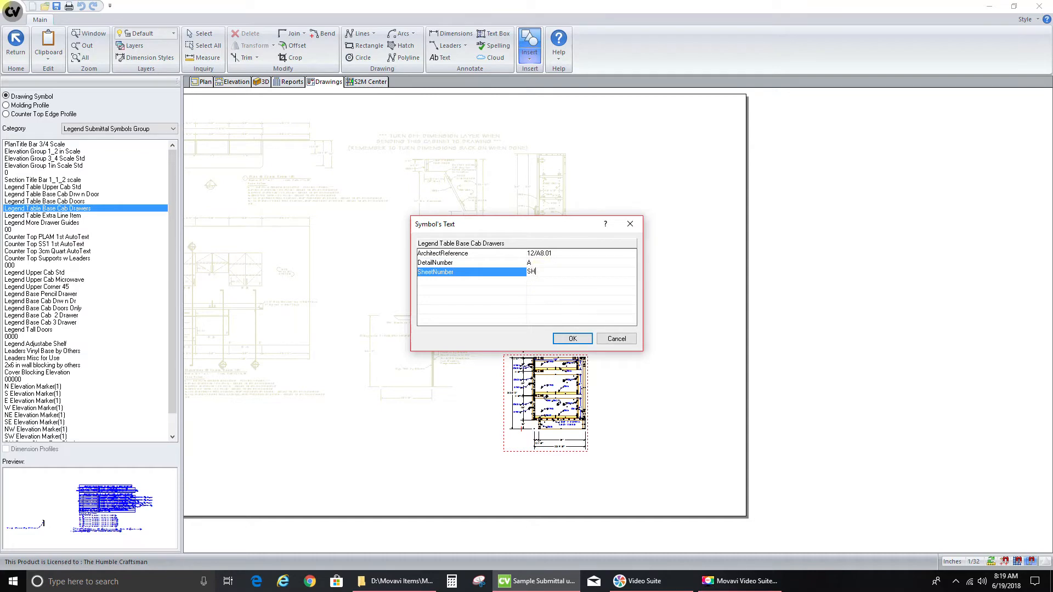
{"action": "left_click", "coordinate": [572, 339]}
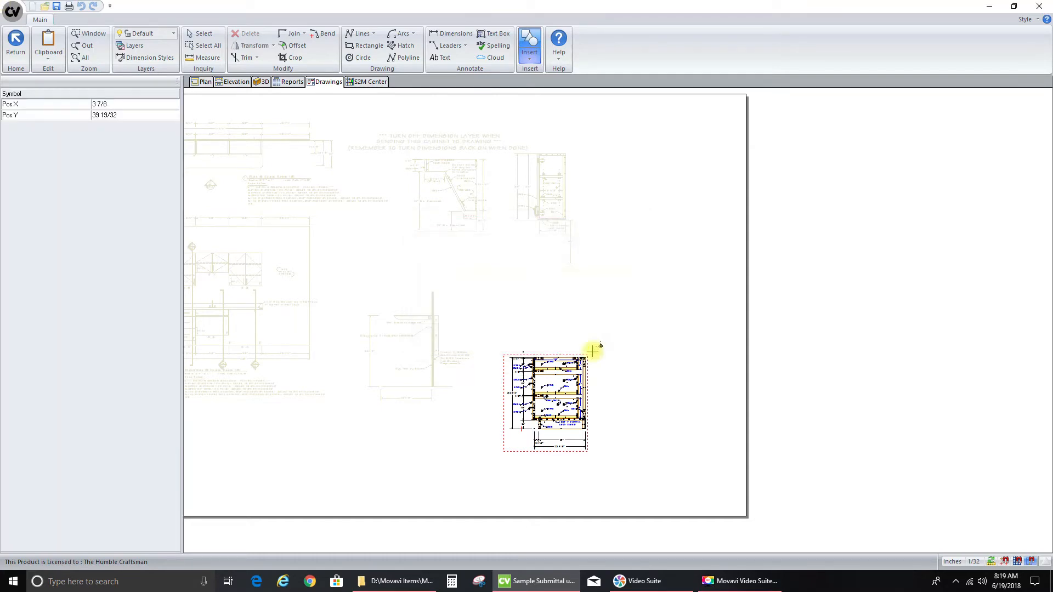
{"action": "left_click", "coordinate": [559, 453]}
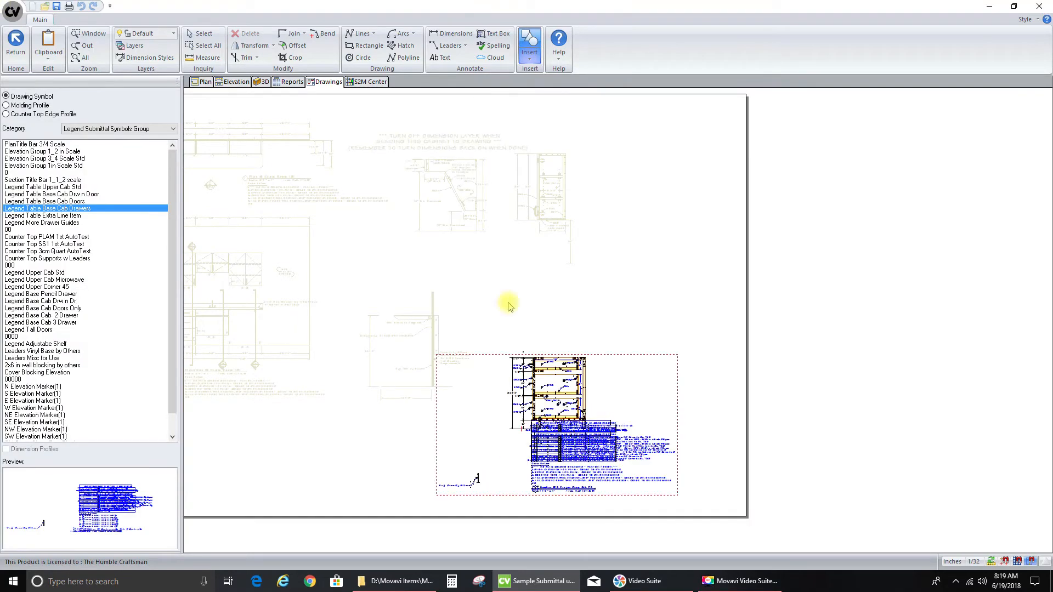
Move the legend symbol so its vinyl base profile sits against the front of the cabinet's toe kick
{"action": "left_click", "coordinate": [195, 36]}
{"action": "left_click", "coordinate": [585, 449]}
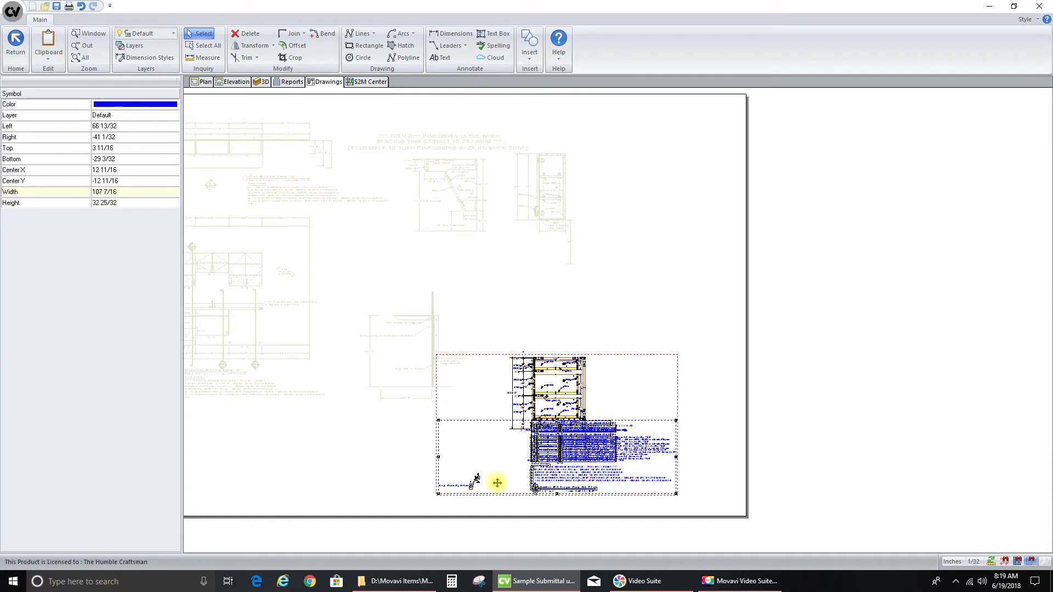
{"action": "scroll", "coordinate": [483, 500], "scroll_direction": "up", "scroll_amount": 5}
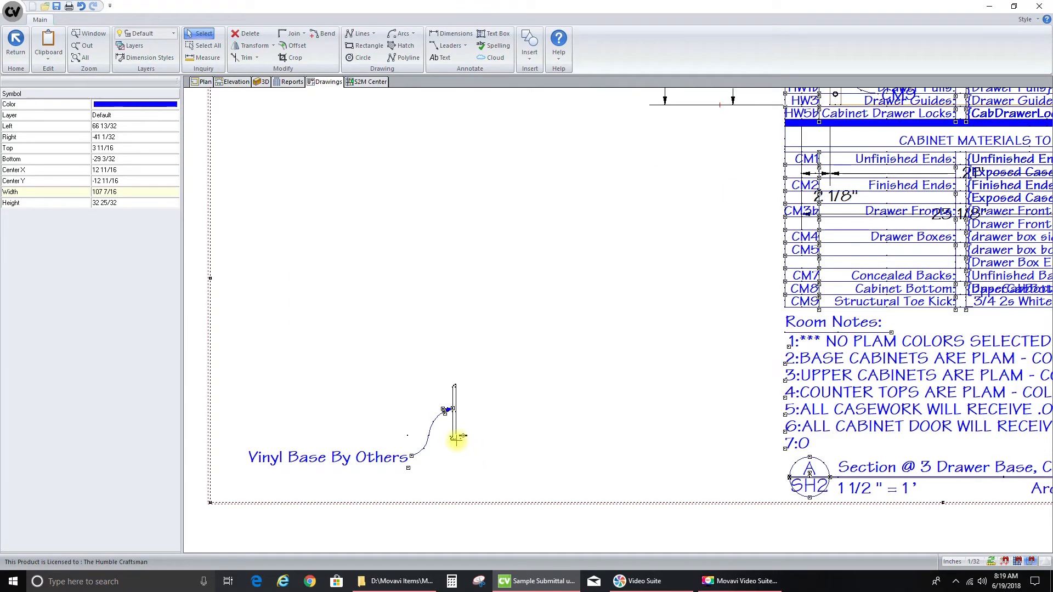
{"action": "key", "text": "Escape"}
{"action": "scroll", "coordinate": [447, 471], "scroll_direction": "down", "scroll_amount": 6}
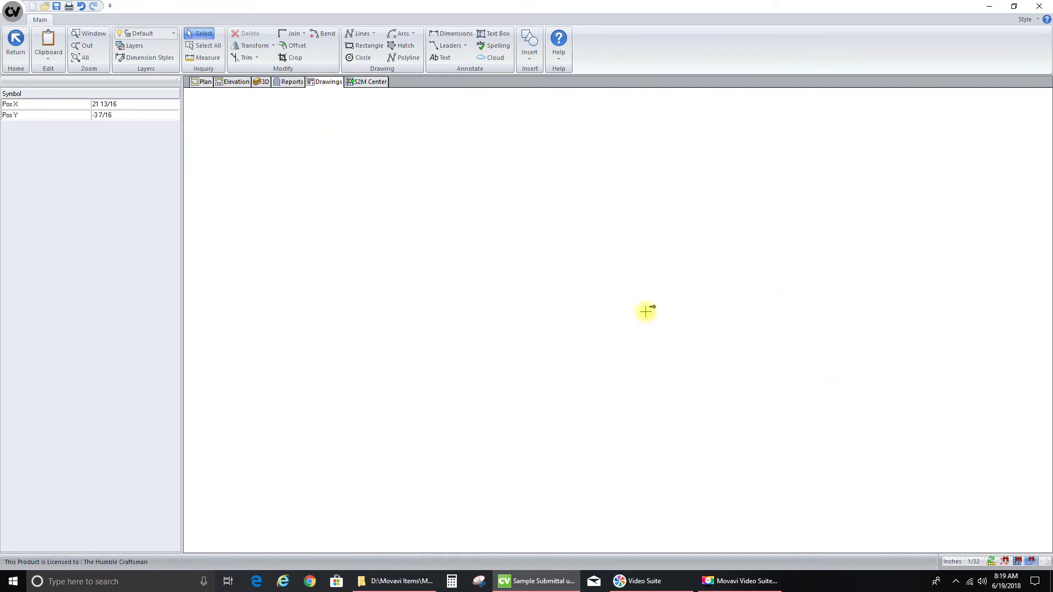
{"action": "scroll", "coordinate": [646, 284], "scroll_direction": "up", "scroll_amount": 6}
{"action": "left_click", "coordinate": [508, 327]}
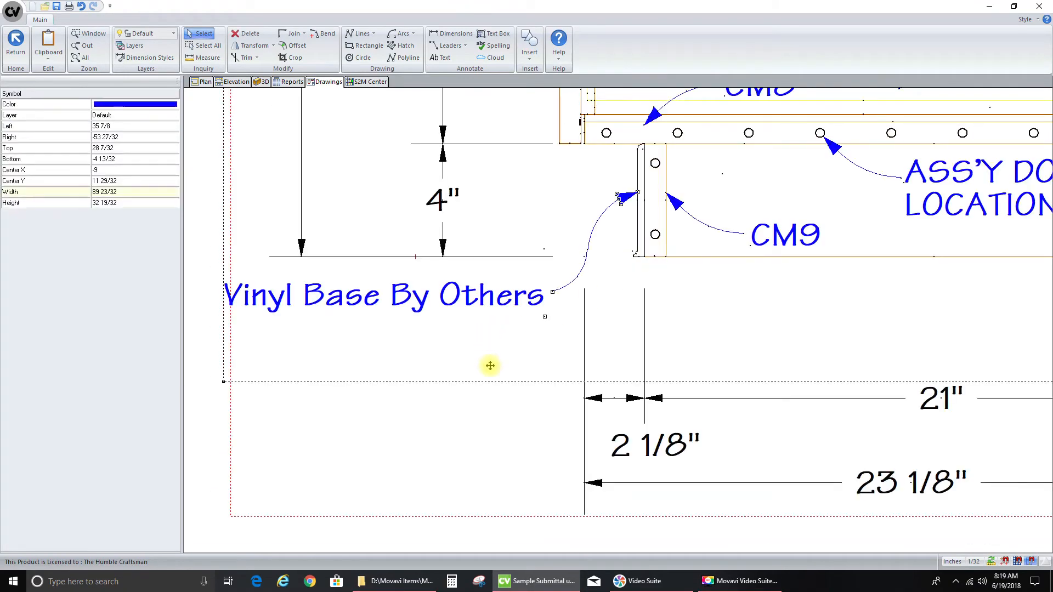
{"action": "scroll", "coordinate": [417, 444], "scroll_direction": "down", "scroll_amount": 5}
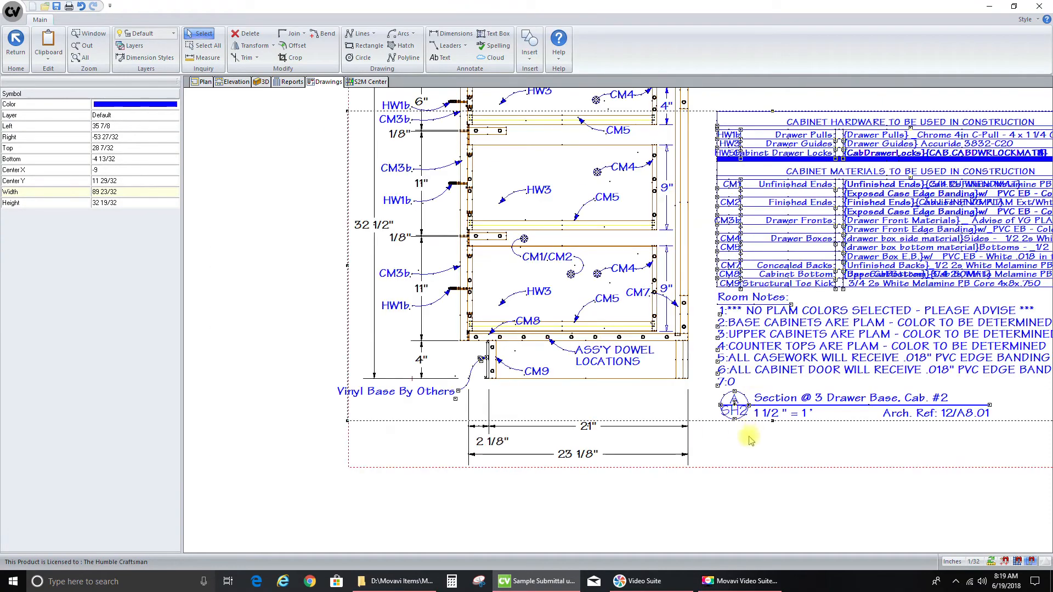
{"action": "scroll", "coordinate": [634, 409], "scroll_direction": "down", "scroll_amount": 2}
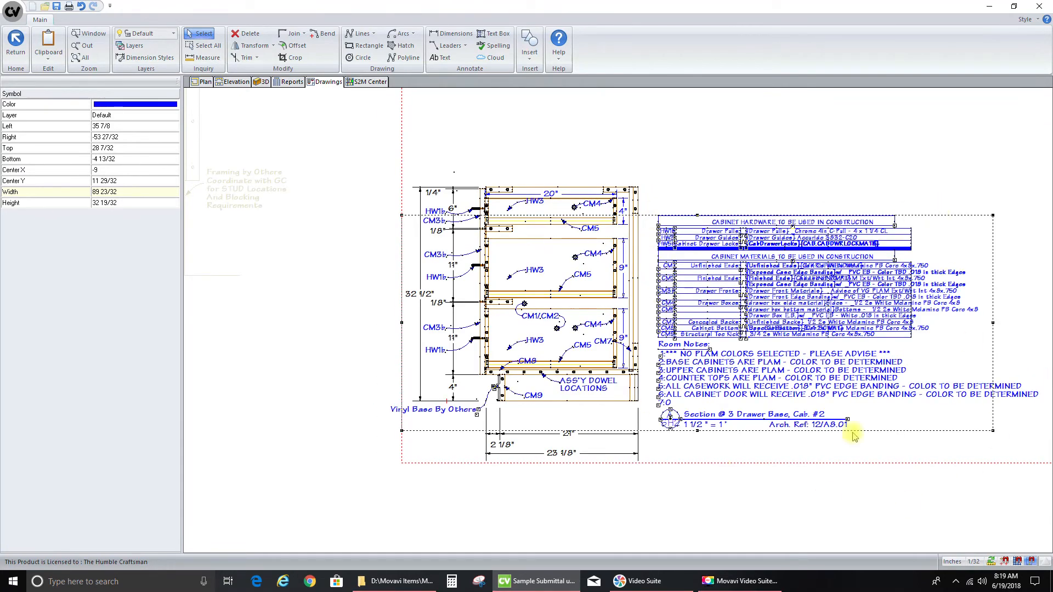
{"action": "scroll", "coordinate": [482, 399], "scroll_direction": "up", "scroll_amount": 2}
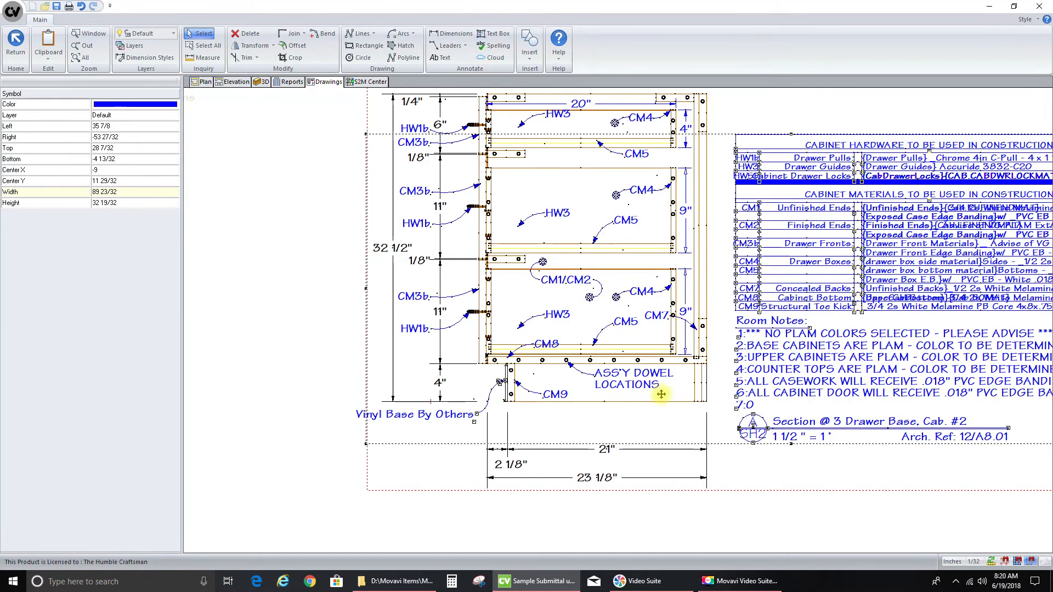
Ungroup the legend symbol and the nested Vinyl Base By Others leader group
{"action": "right_click", "coordinate": [759, 351]}
{"action": "left_click", "coordinate": [729, 423]}
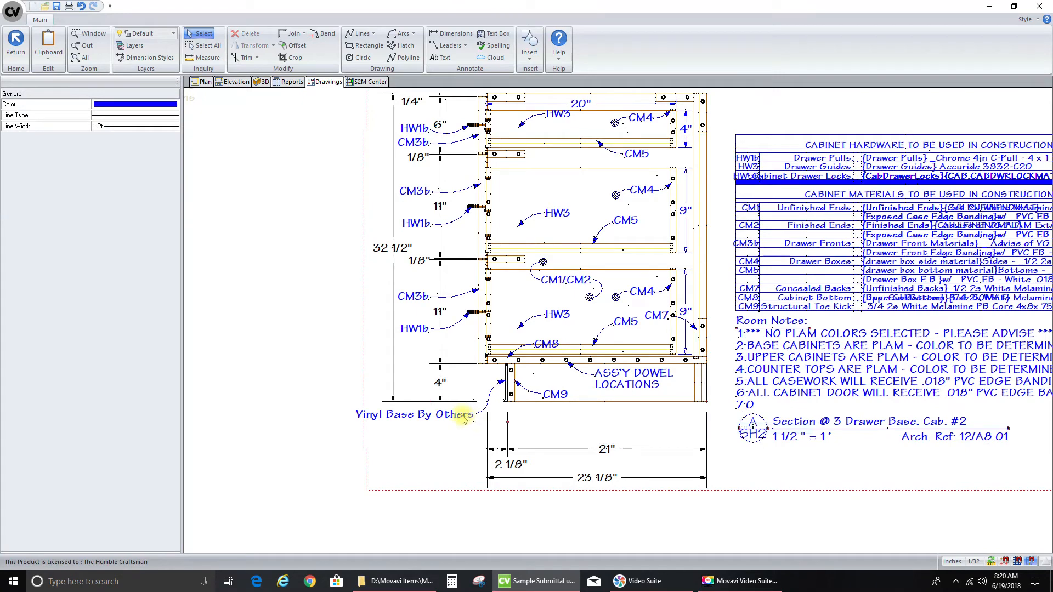
{"action": "left_click", "coordinate": [423, 417]}
{"action": "right_click", "coordinate": [423, 418]}
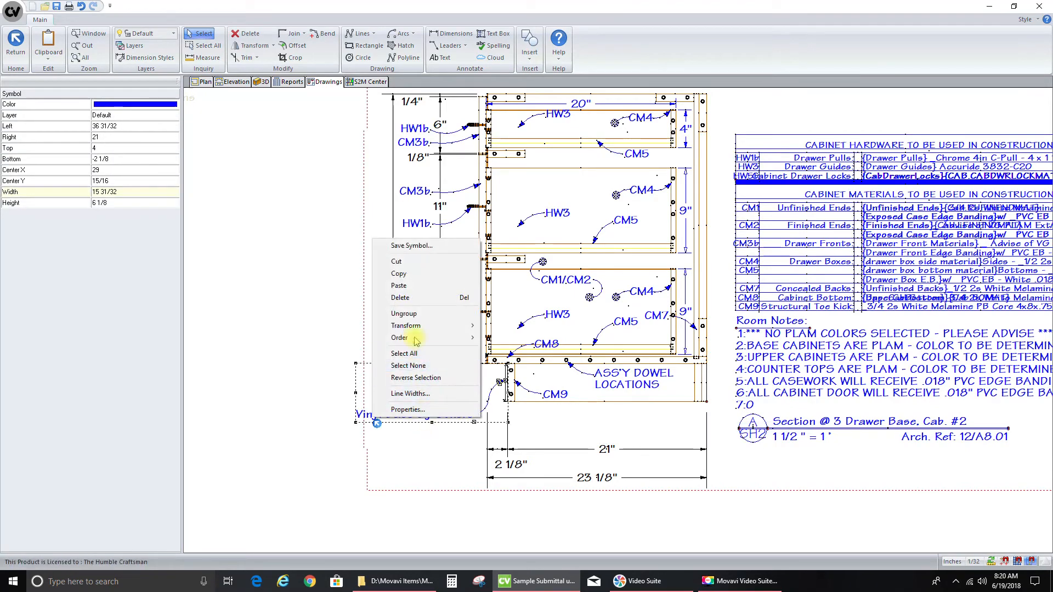
{"action": "left_click", "coordinate": [404, 313]}
{"action": "left_click", "coordinate": [430, 417]}
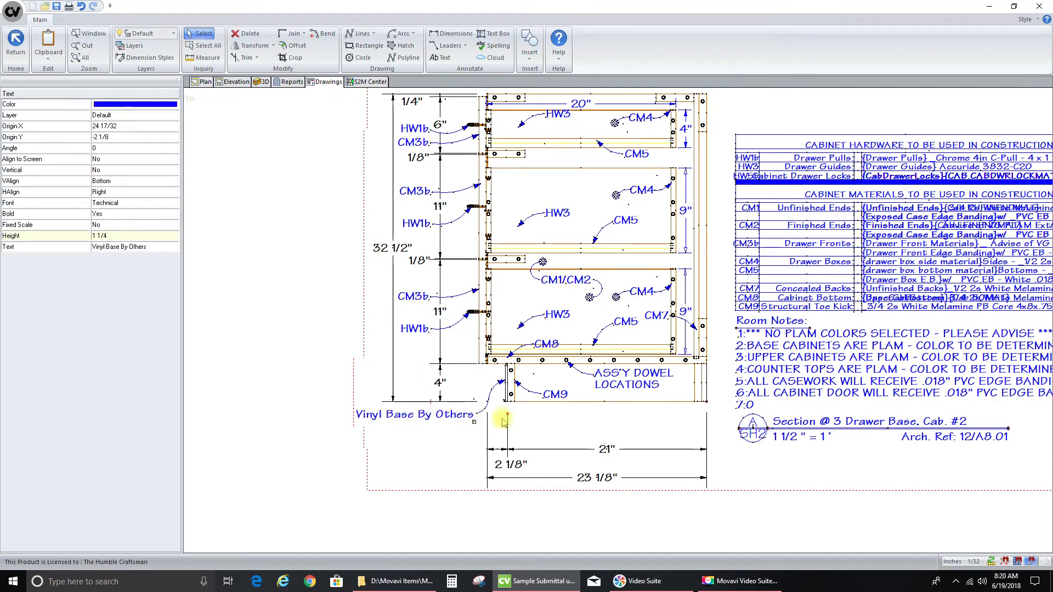
{"action": "left_click", "coordinate": [307, 373]}
Return to the sheet and shift the 3 Drawer Base End scene with its legend down and left, away from the title block
{"action": "scroll", "coordinate": [310, 408], "scroll_direction": "down", "scroll_amount": 1}
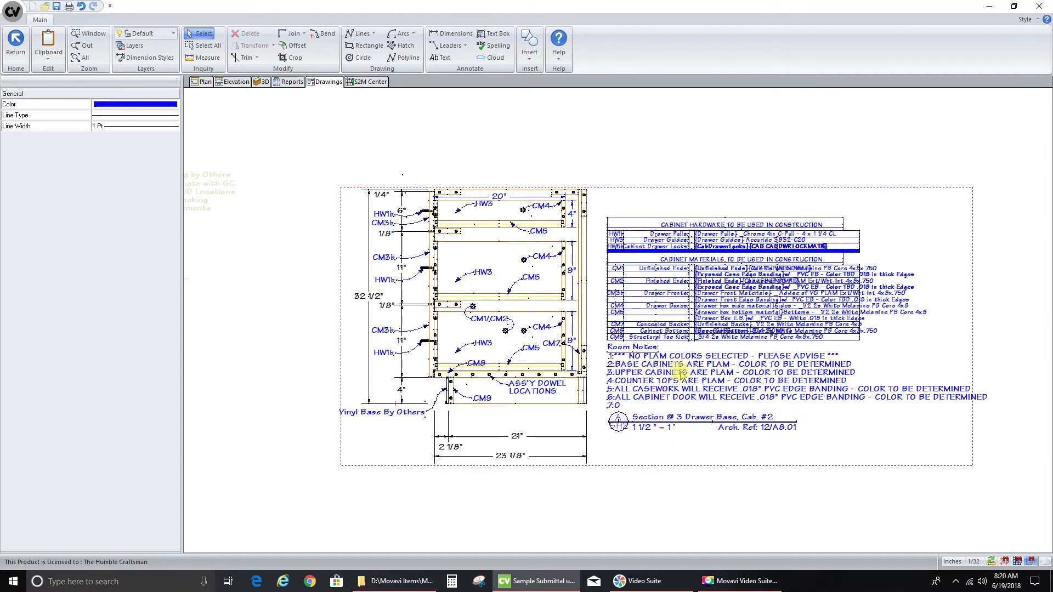
{"action": "scroll", "coordinate": [904, 272], "scroll_direction": "up", "scroll_amount": 3}
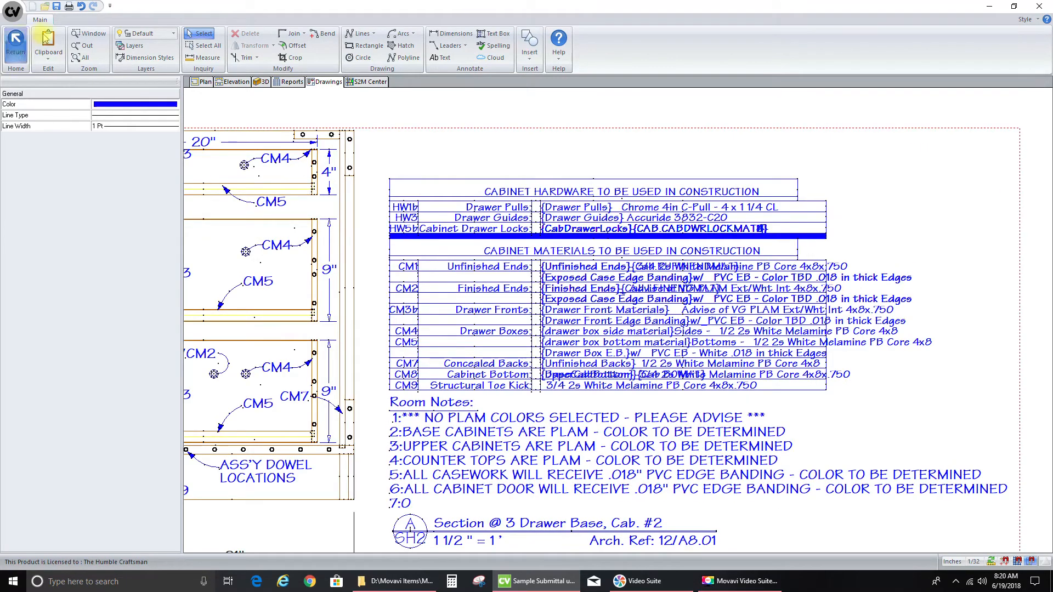
{"action": "left_click", "coordinate": [15, 43]}
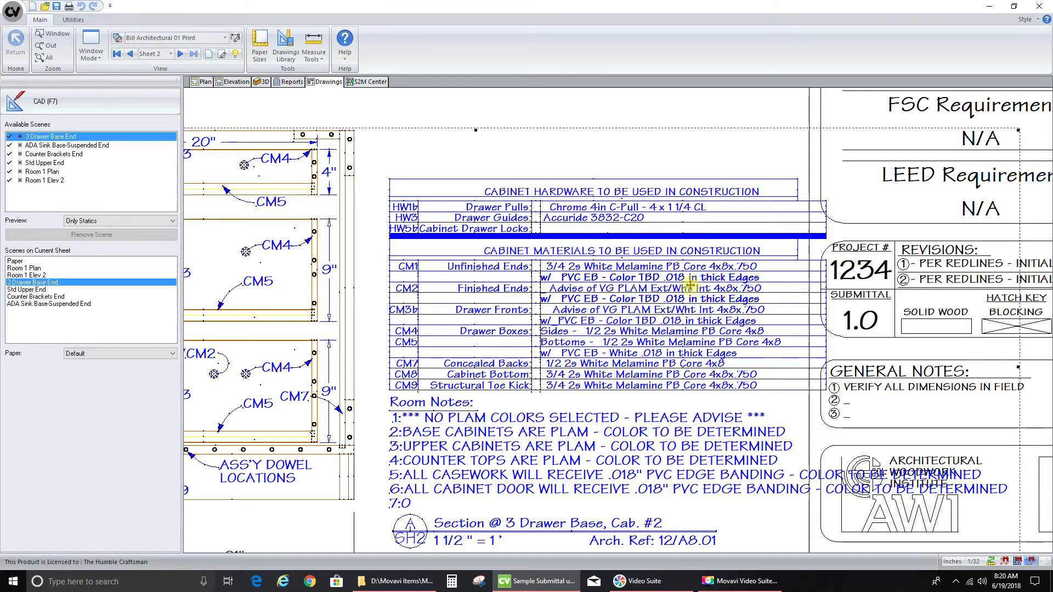
{"action": "scroll", "coordinate": [713, 257], "scroll_direction": "down", "scroll_amount": 3}
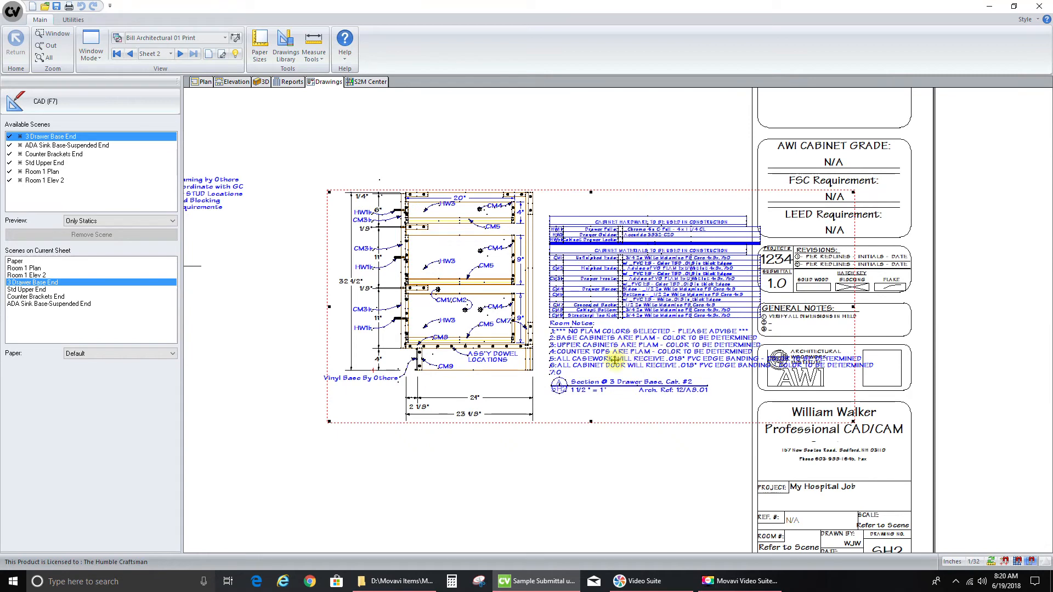
{"action": "scroll", "coordinate": [680, 246], "scroll_direction": "down", "scroll_amount": 2}
{"action": "mouse_move", "coordinate": [563, 390]}
{"action": "left_mouse_down"}
{"action": "mouse_move", "coordinate": [541, 395]}
{"action": "mouse_move", "coordinate": [550, 406]}
{"action": "left_mouse_up"}
{"action": "left_click", "coordinate": [507, 251]}
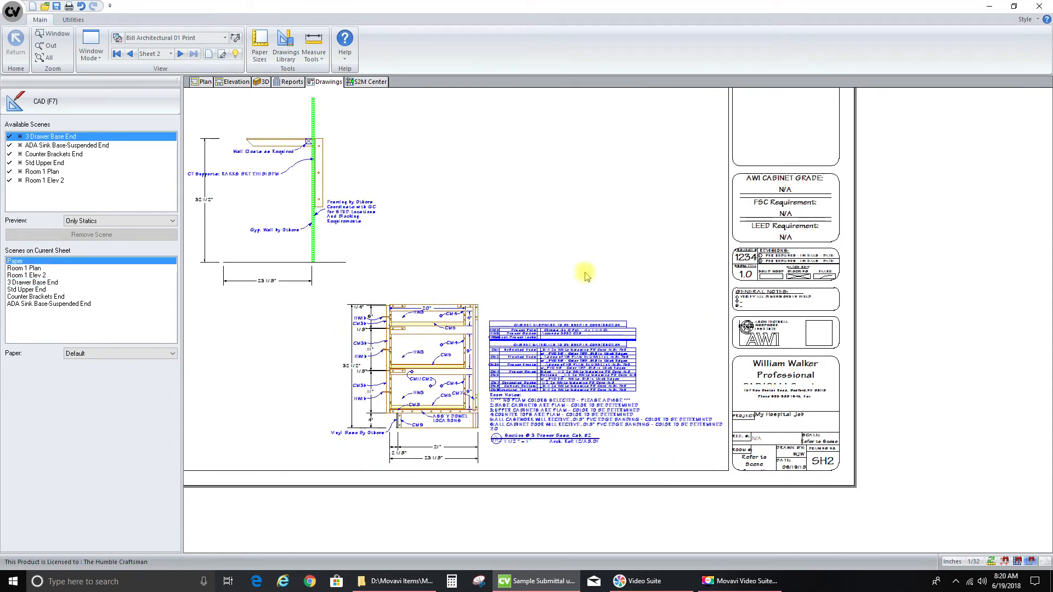
Move the Counter Brackets End scene below the elevation and the ADA Sink Base-Suspended End scene beside it
{"action": "scroll", "coordinate": [478, 245], "scroll_direction": "down", "scroll_amount": 1}
{"action": "scroll", "coordinate": [489, 244], "scroll_direction": "down", "scroll_amount": 1}
{"action": "left_click", "coordinate": [420, 224]}
{"action": "left_click_drag", "start_coordinate": [420, 223], "coordinate": [282, 317]}
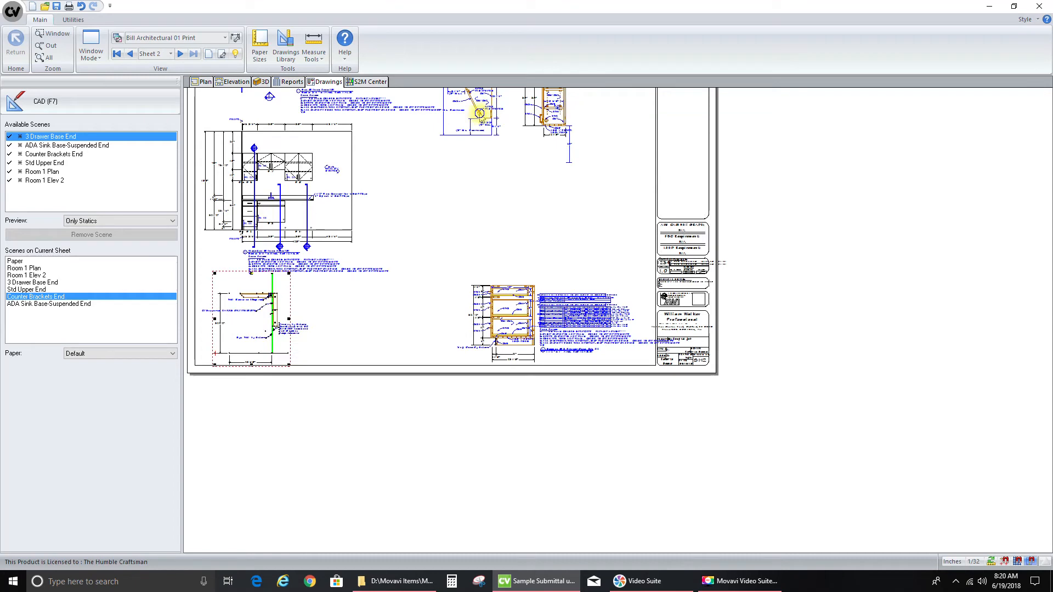
{"action": "left_click", "coordinate": [470, 105]}
{"action": "left_click_drag", "start_coordinate": [470, 106], "coordinate": [376, 357]}
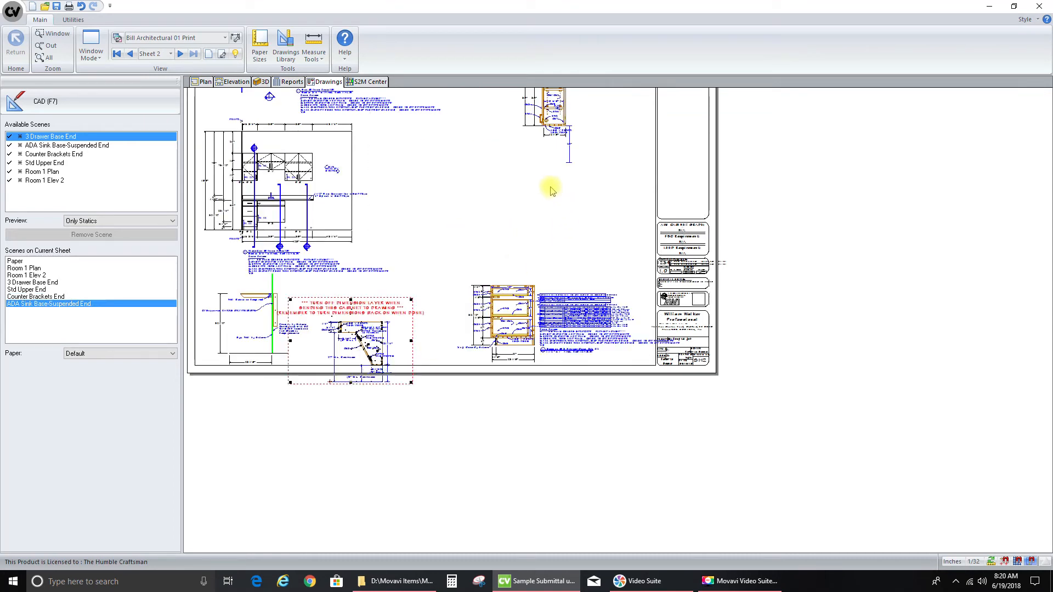
{"action": "scroll", "coordinate": [555, 261], "scroll_direction": "up", "scroll_amount": 1}
{"action": "scroll", "coordinate": [548, 165], "scroll_direction": "down", "scroll_amount": 2}
{"action": "scroll", "coordinate": [545, 145], "scroll_direction": "up", "scroll_amount": 1}
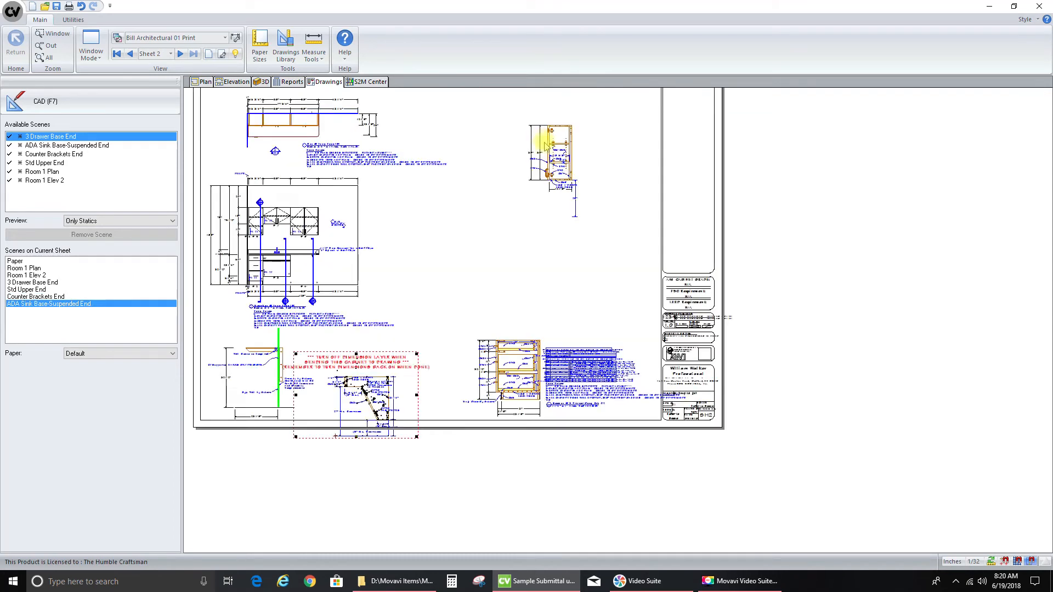
{"action": "left_click", "coordinate": [560, 169]}
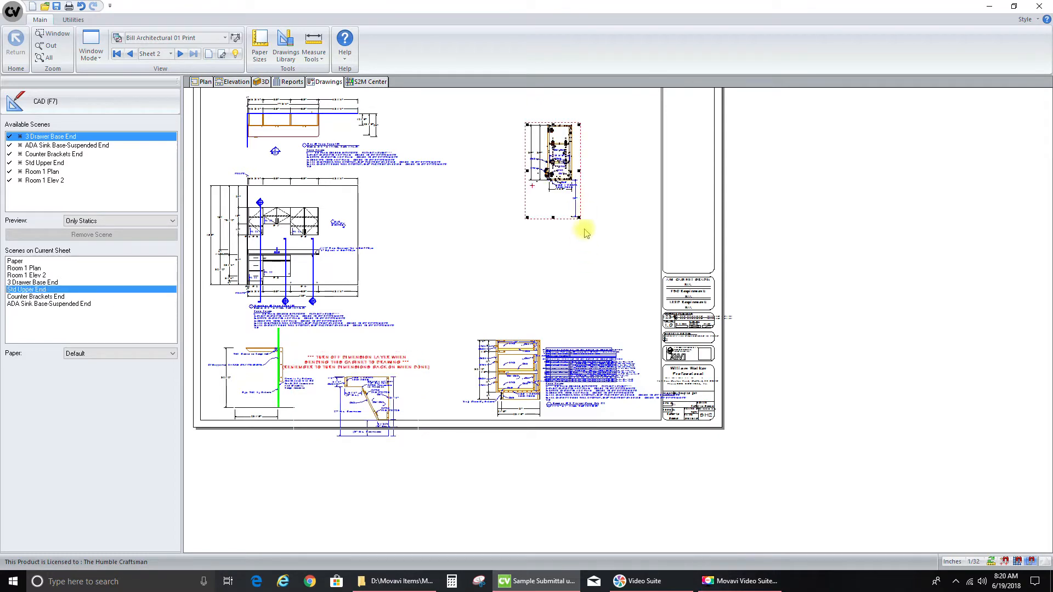
{"action": "left_click", "coordinate": [522, 277]}
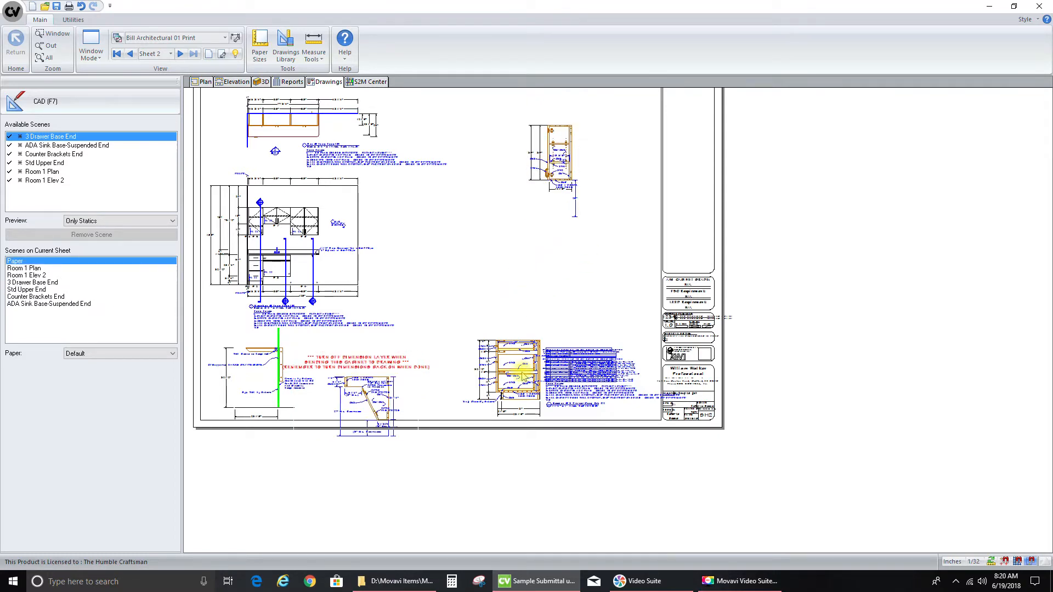
Open the 3 Drawer Base End scene for editing and insert the Counter Top PLAM 1st AutoText symbol above the cabinet
{"action": "scroll", "coordinate": [521, 359], "scroll_direction": "up", "scroll_amount": 2}
{"action": "left_click", "coordinate": [534, 338]}
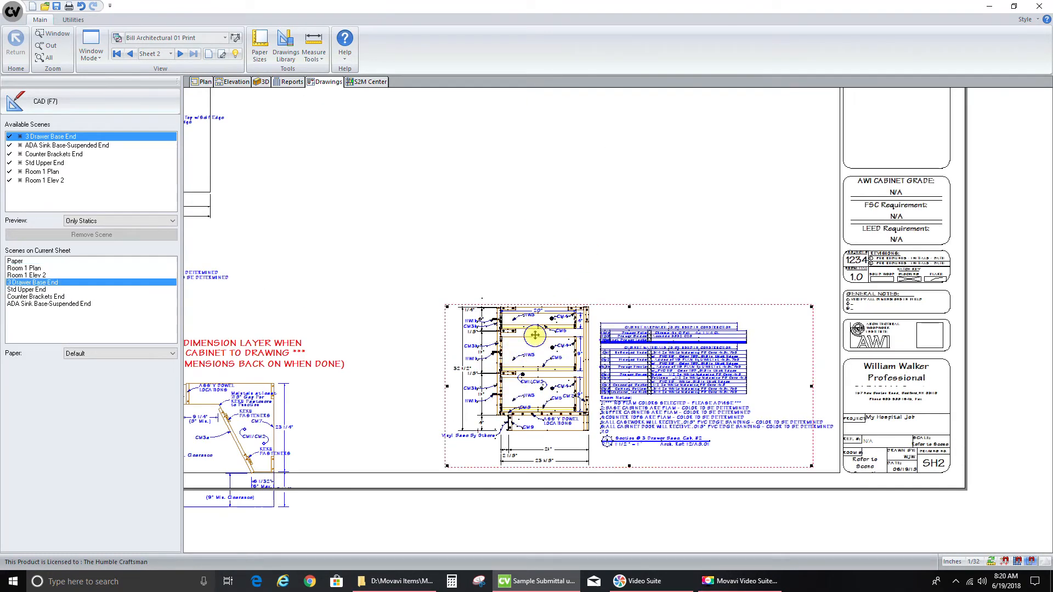
{"action": "left_click", "coordinate": [70, 98]}
{"action": "left_click", "coordinate": [529, 44]}
{"action": "left_click", "coordinate": [543, 78]}
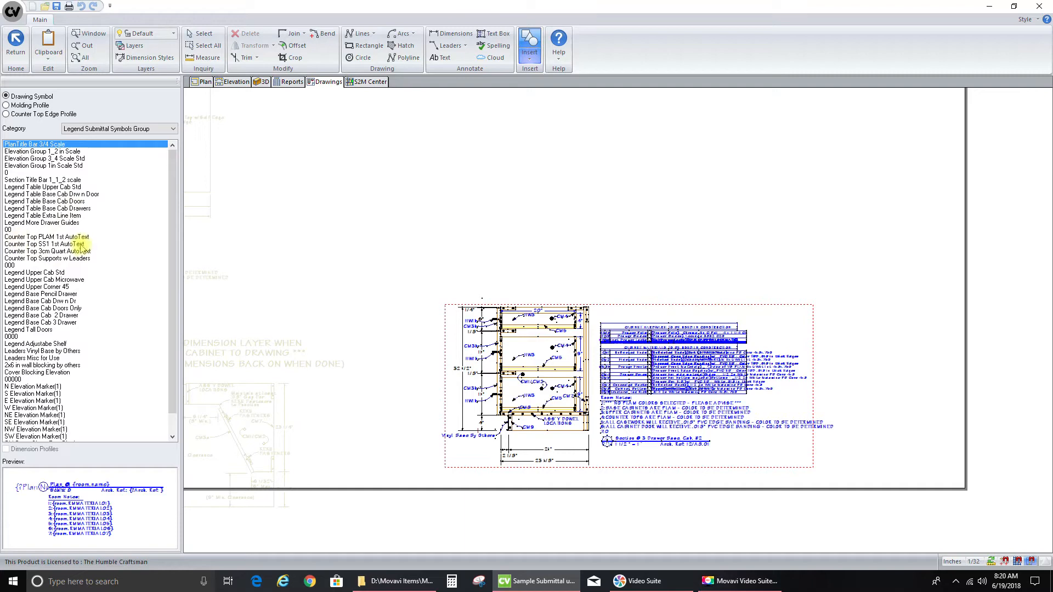
{"action": "left_click", "coordinate": [34, 238]}
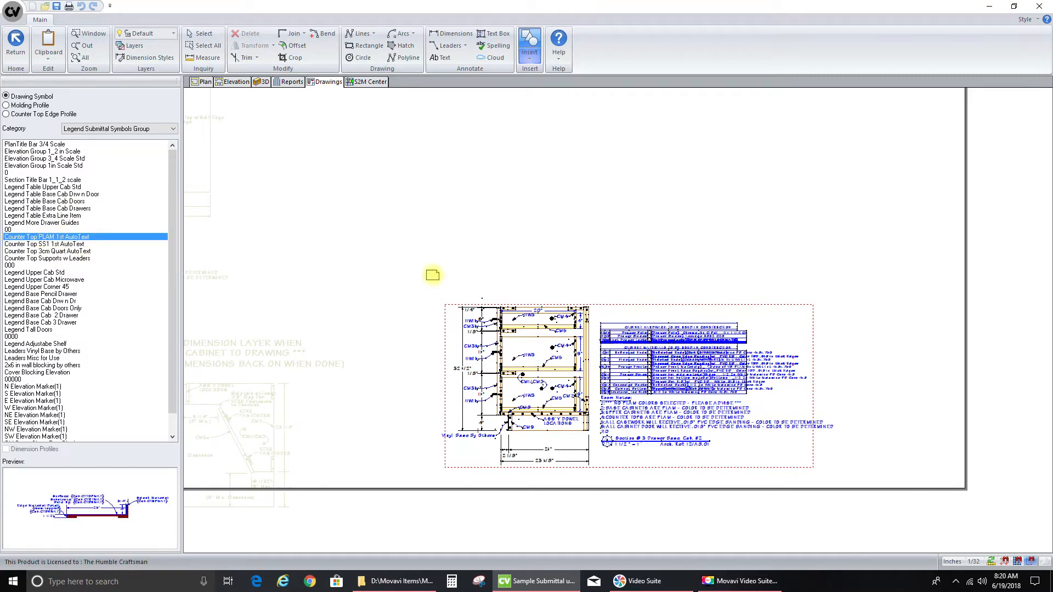
{"action": "left_click", "coordinate": [413, 237]}
Move the countertop symbol so its back bottom corner rests on the base cabinet's back top corner, and return to the sheet
{"action": "left_click", "coordinate": [204, 34]}
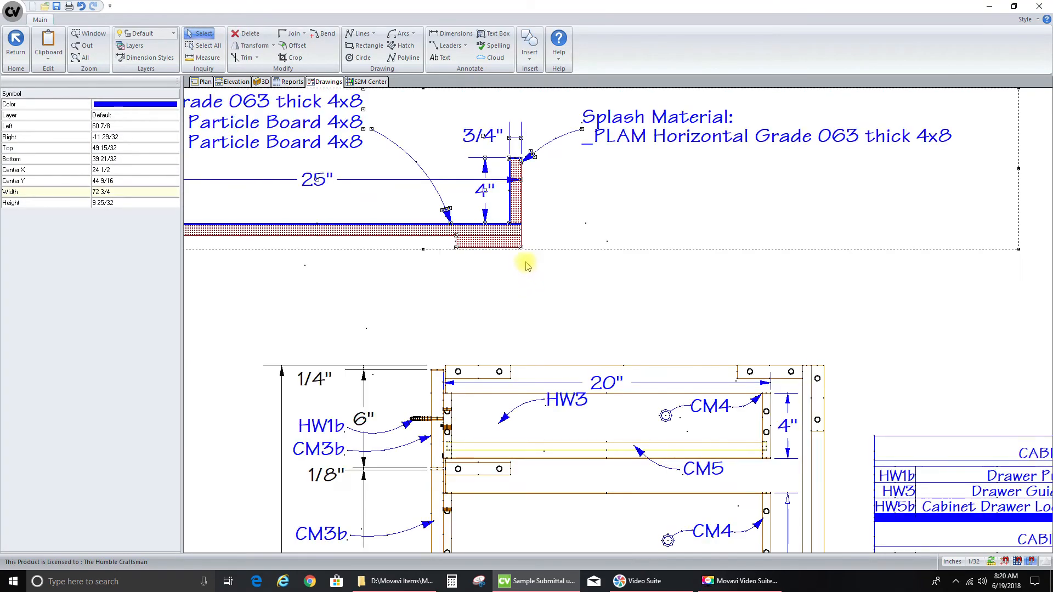
{"action": "left_click_drag", "start_coordinate": [521, 248], "coordinate": [823, 366]}
{"action": "scroll", "coordinate": [391, 181], "scroll_direction": "down", "scroll_amount": 2}
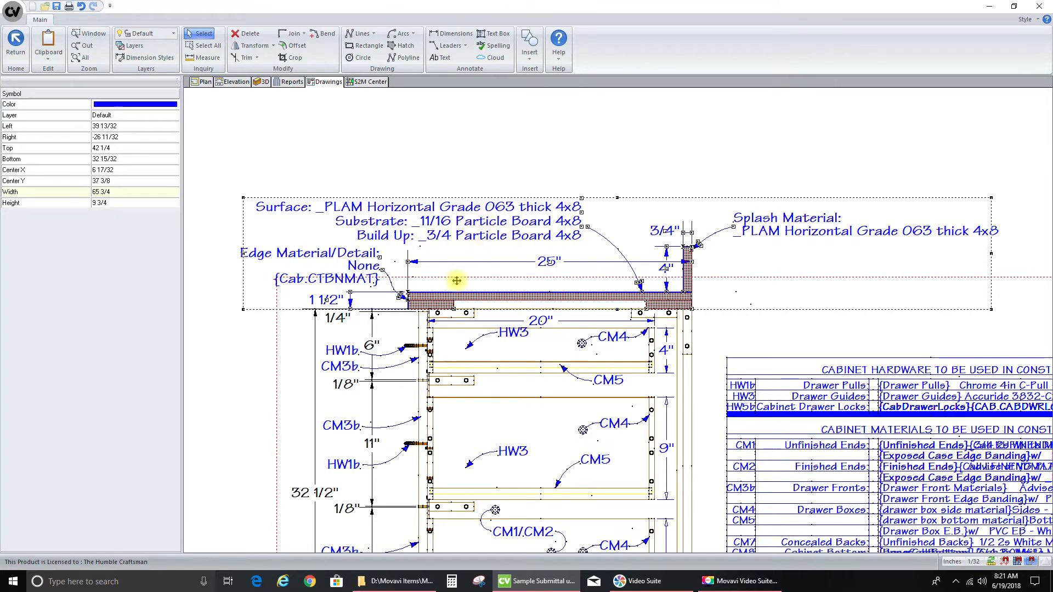
{"action": "left_click", "coordinate": [15, 44]}
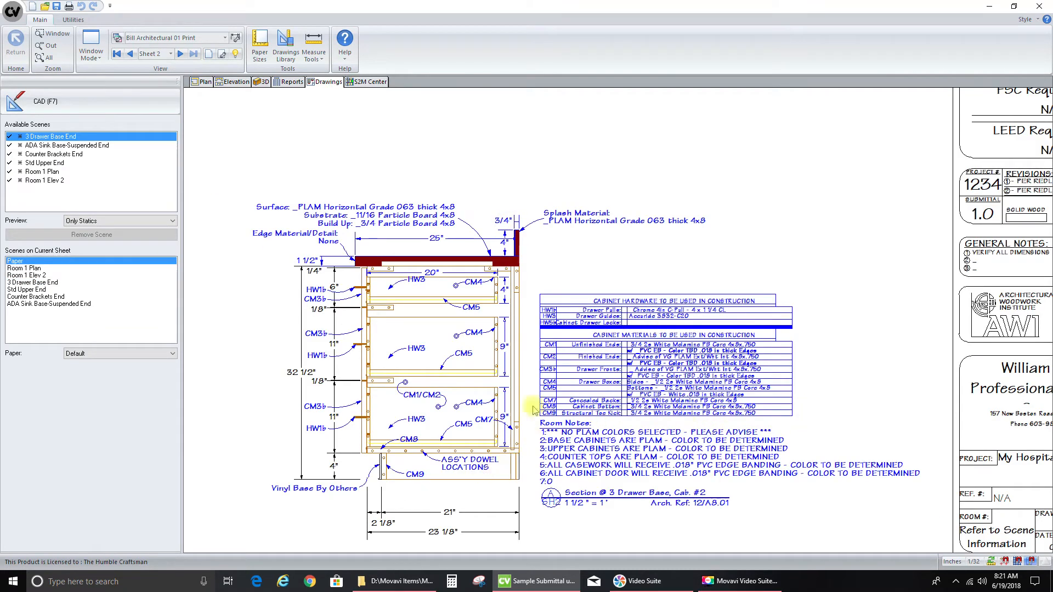
Move the Std Upper End scene above the 3 Drawer Base section, backs aligned and the 20" dimension ending at the countertop, and save
{"action": "scroll", "coordinate": [651, 301], "scroll_direction": "down", "scroll_amount": 1}
{"action": "scroll", "coordinate": [652, 301], "scroll_direction": "down", "scroll_amount": 1}
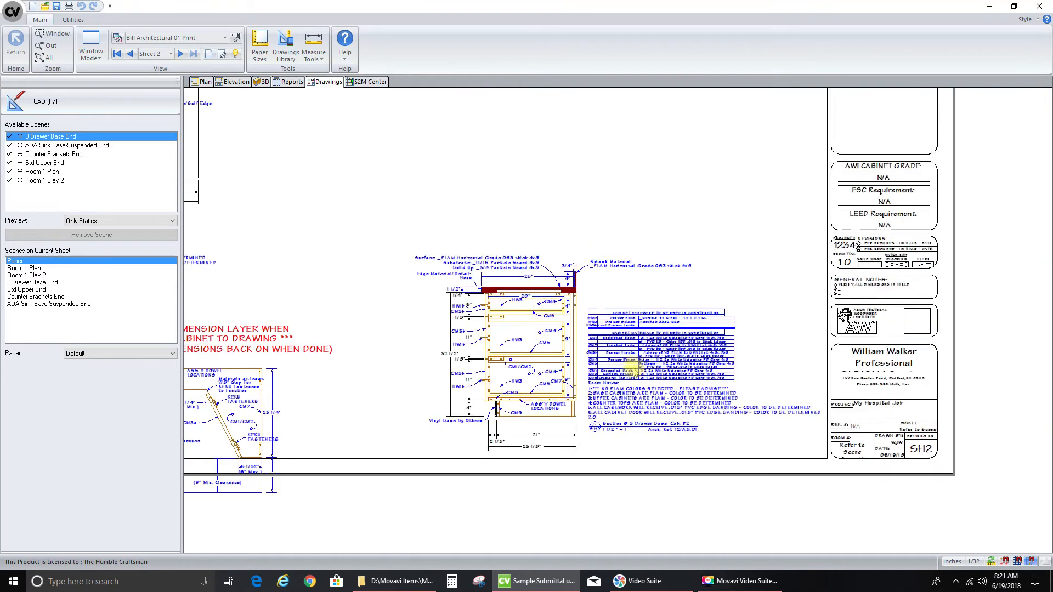
{"action": "scroll", "coordinate": [569, 268], "scroll_direction": "up", "scroll_amount": 2}
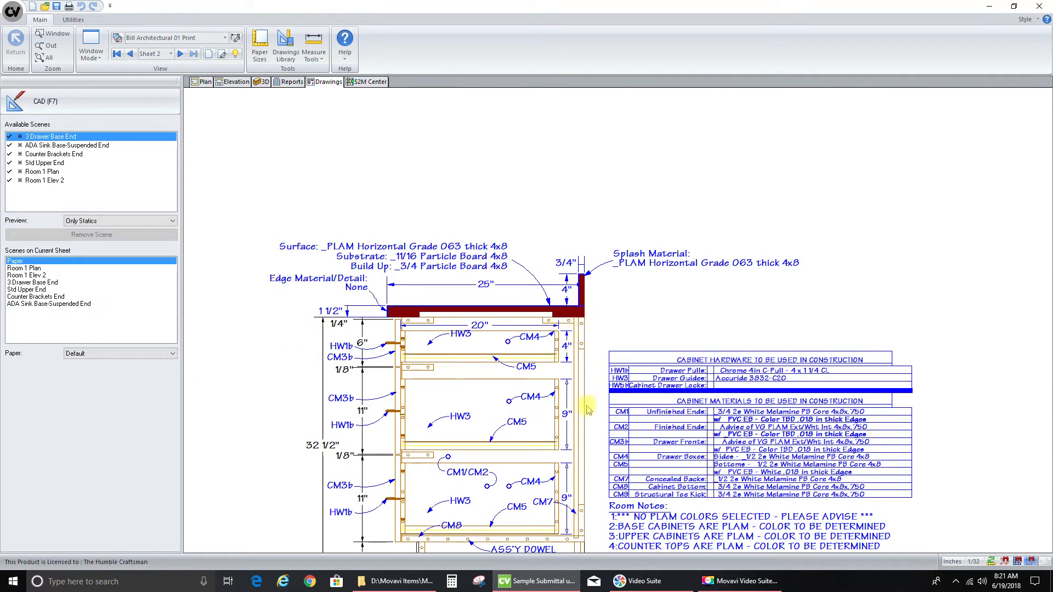
{"action": "scroll", "coordinate": [603, 230], "scroll_direction": "down", "scroll_amount": 3}
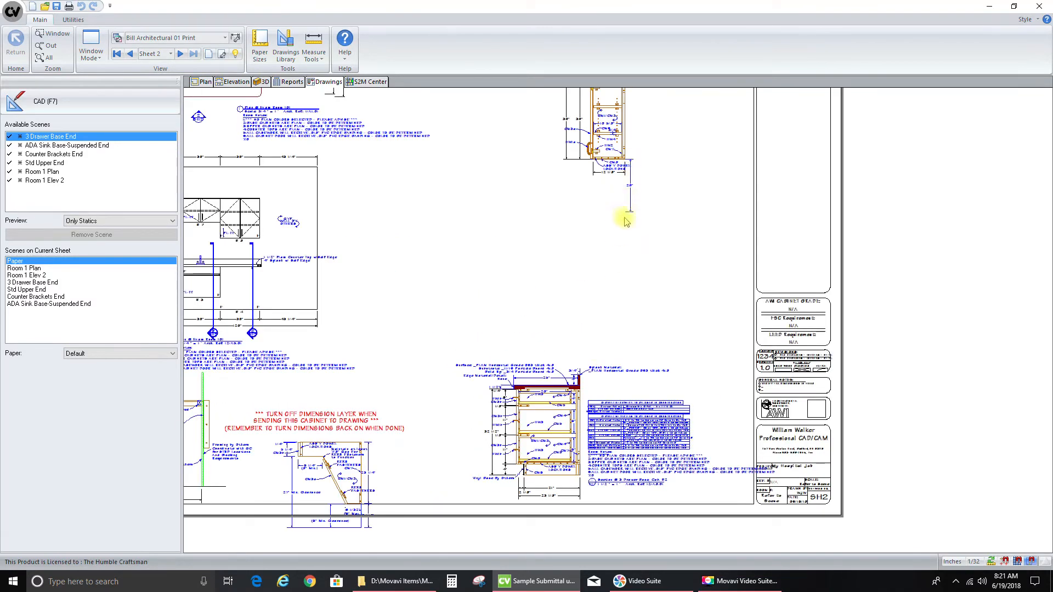
{"action": "left_click", "coordinate": [630, 206]}
{"action": "scroll", "coordinate": [626, 214], "scroll_direction": "up", "scroll_amount": 3}
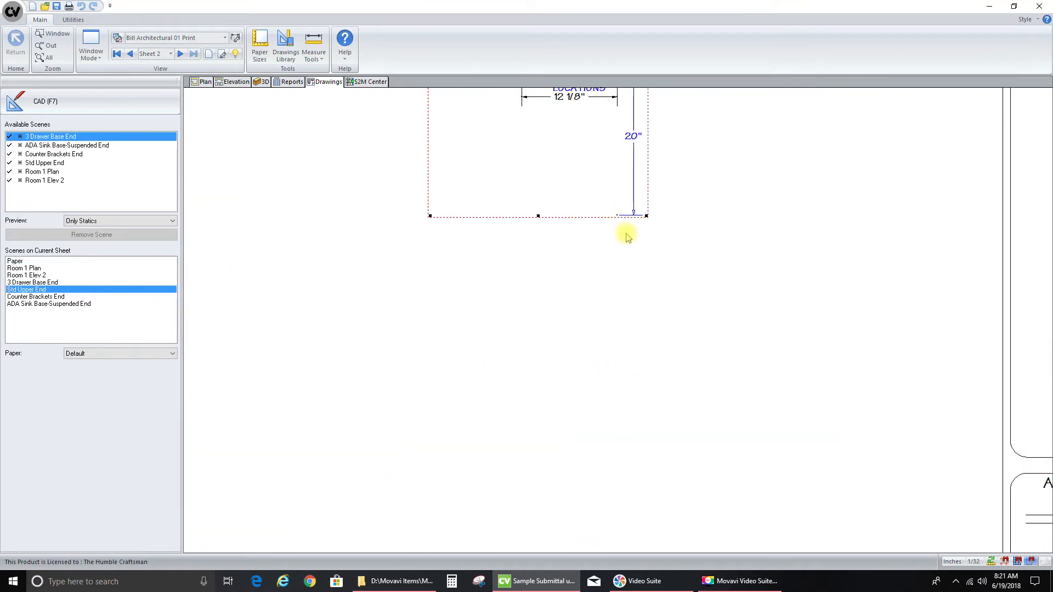
{"action": "scroll", "coordinate": [618, 215], "scroll_direction": "down", "scroll_amount": 4}
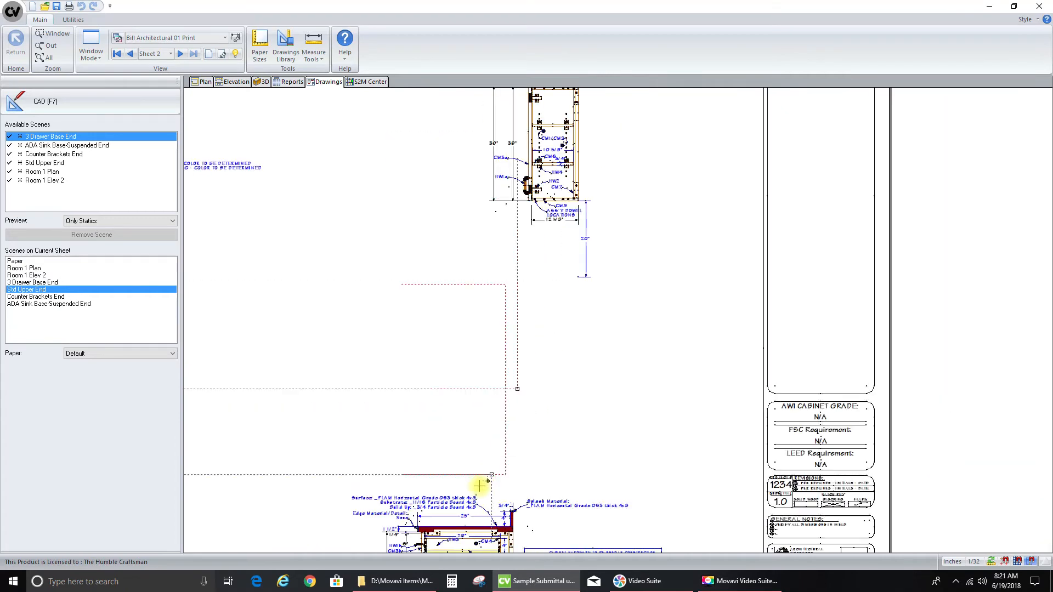
{"action": "scroll", "coordinate": [505, 530], "scroll_direction": "up", "scroll_amount": 4}
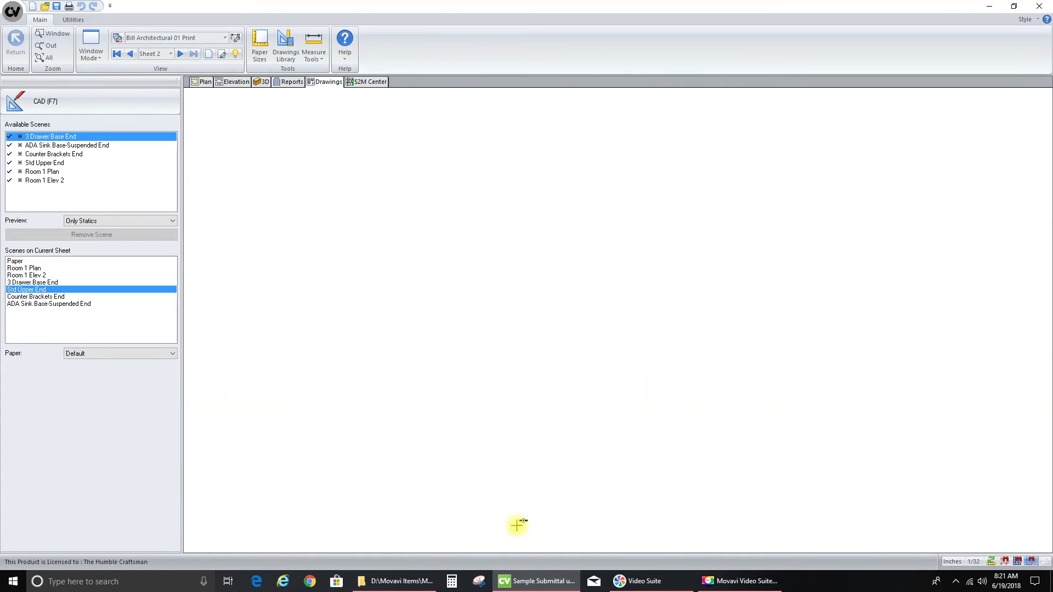
{"action": "scroll", "coordinate": [514, 521], "scroll_direction": "up", "scroll_amount": 2}
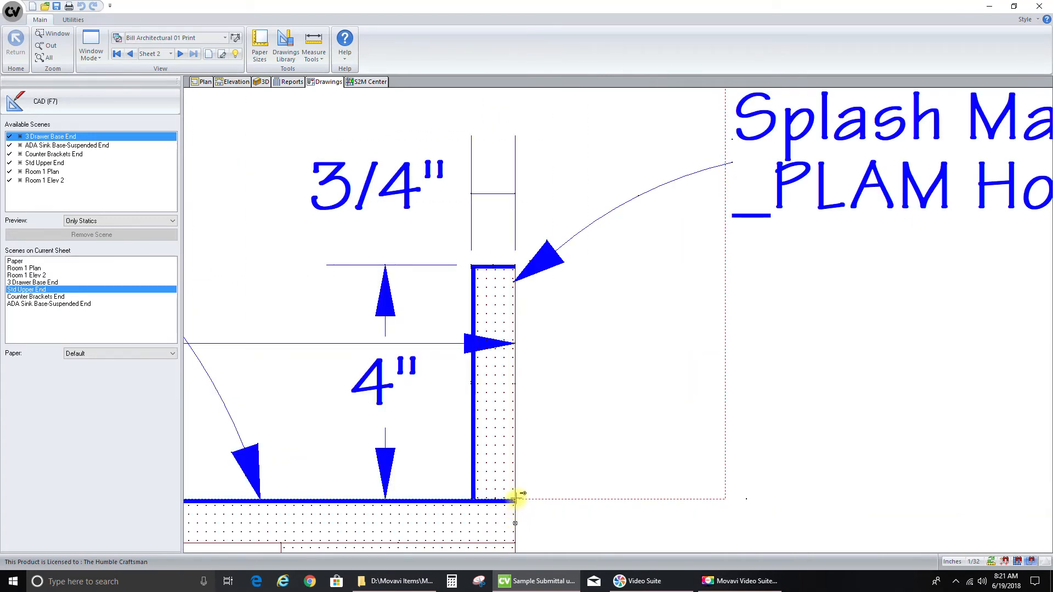
{"action": "scroll", "coordinate": [528, 515], "scroll_direction": "up", "scroll_amount": 3}
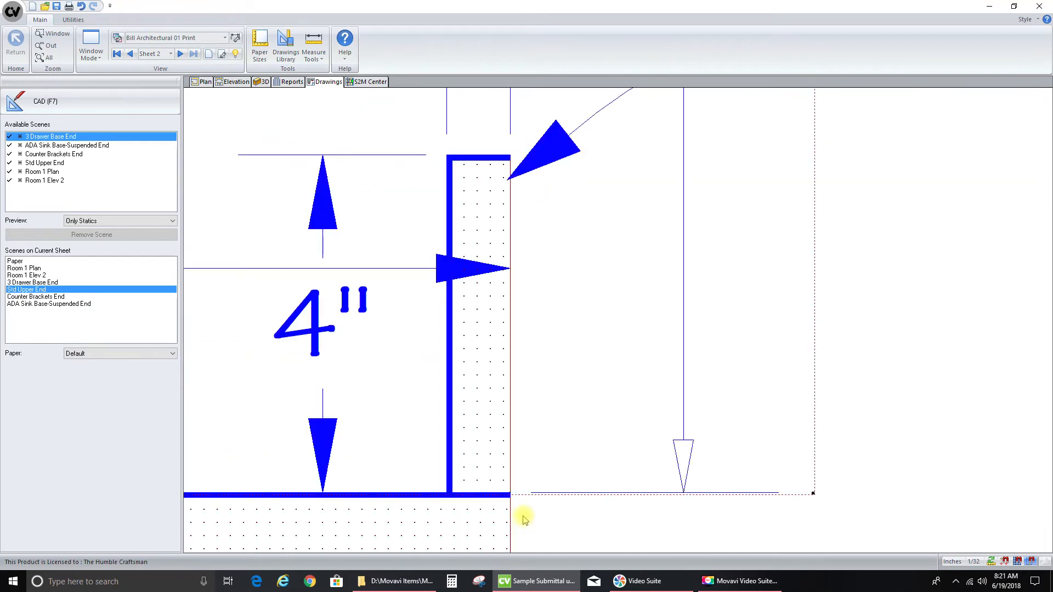
{"action": "scroll", "coordinate": [546, 392], "scroll_direction": "down", "scroll_amount": 3}
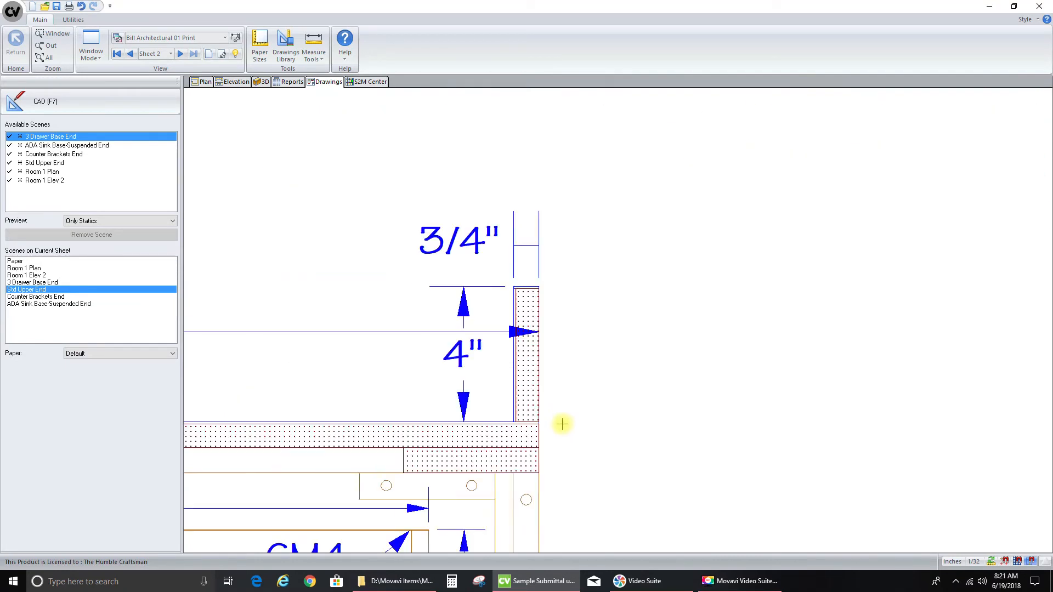
{"action": "scroll", "coordinate": [639, 429], "scroll_direction": "down", "scroll_amount": 2}
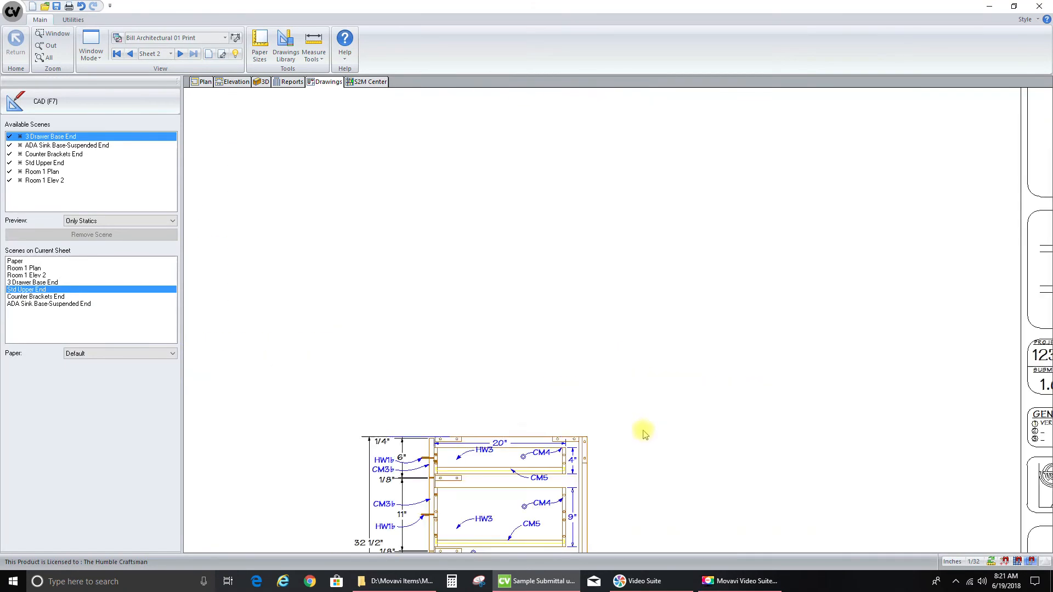
{"action": "scroll", "coordinate": [637, 359], "scroll_direction": "down", "scroll_amount": 2}
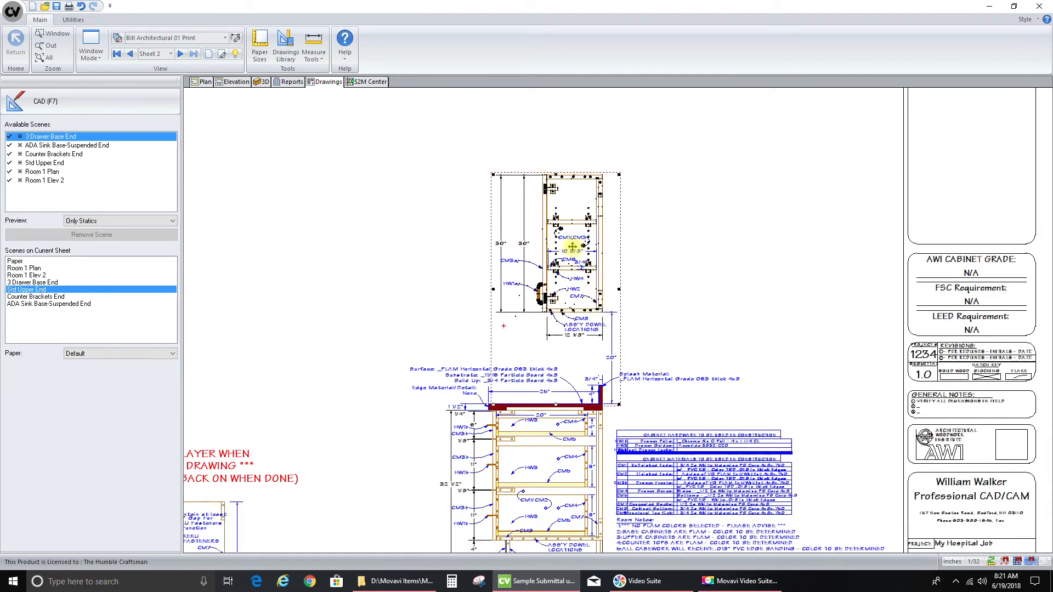
{"action": "scroll", "coordinate": [412, 213], "scroll_direction": "down", "scroll_amount": 2}
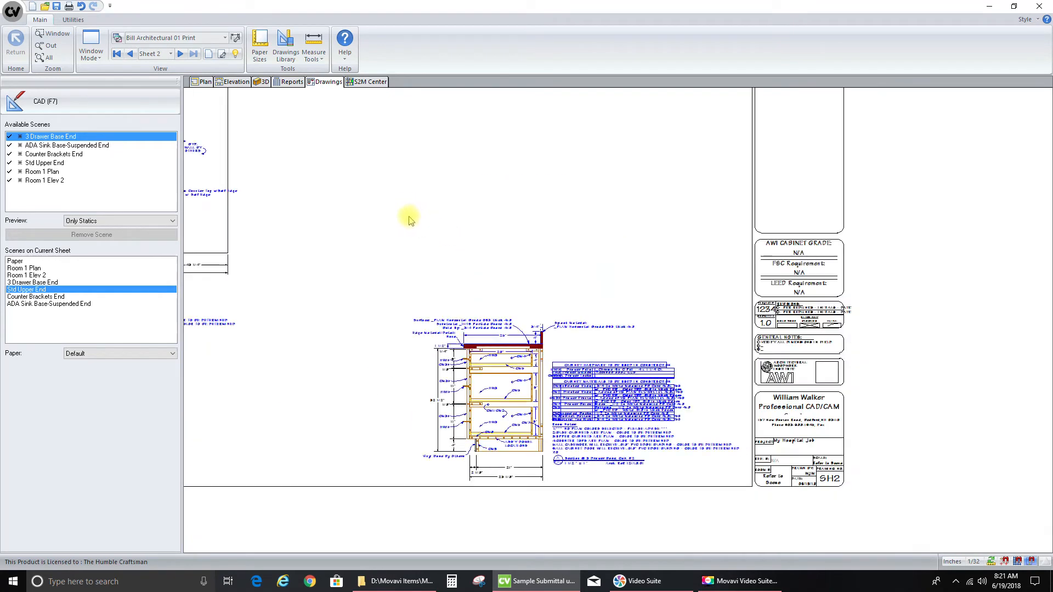
{"action": "left_click", "coordinate": [409, 225]}
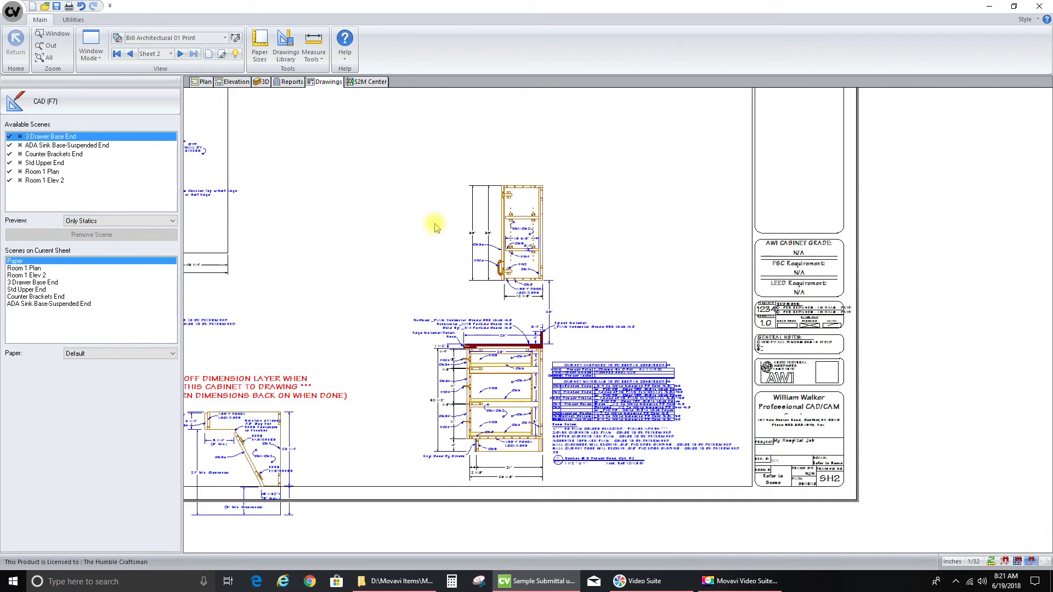
{"action": "left_click", "coordinate": [56, 7]}
Open the Std Upper End scene for editing and choose the Legend Table Upper Cab Std symbol for insertion
{"action": "left_click", "coordinate": [518, 242]}
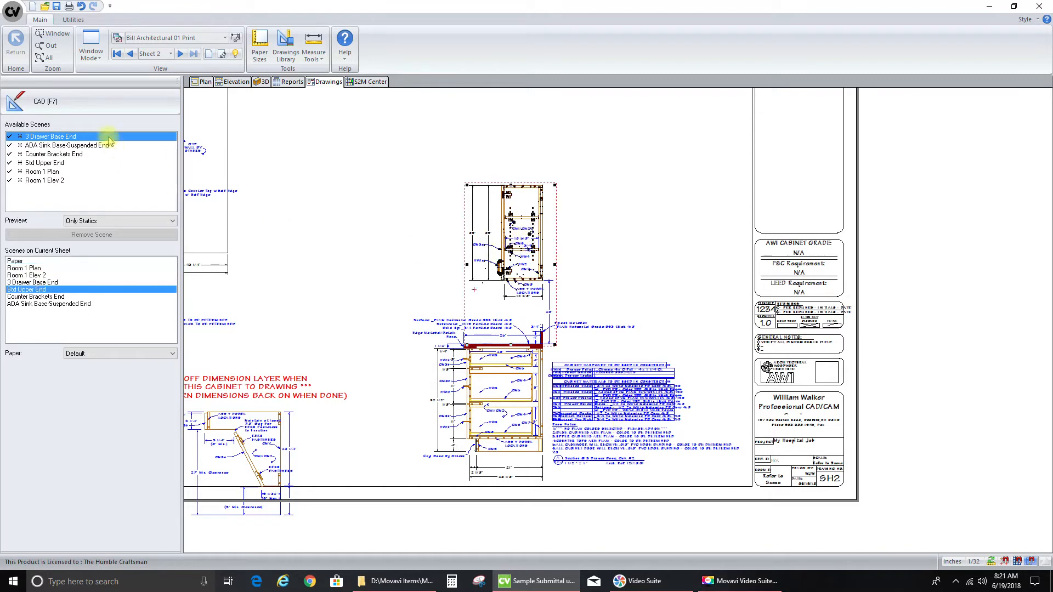
{"action": "left_click", "coordinate": [92, 99]}
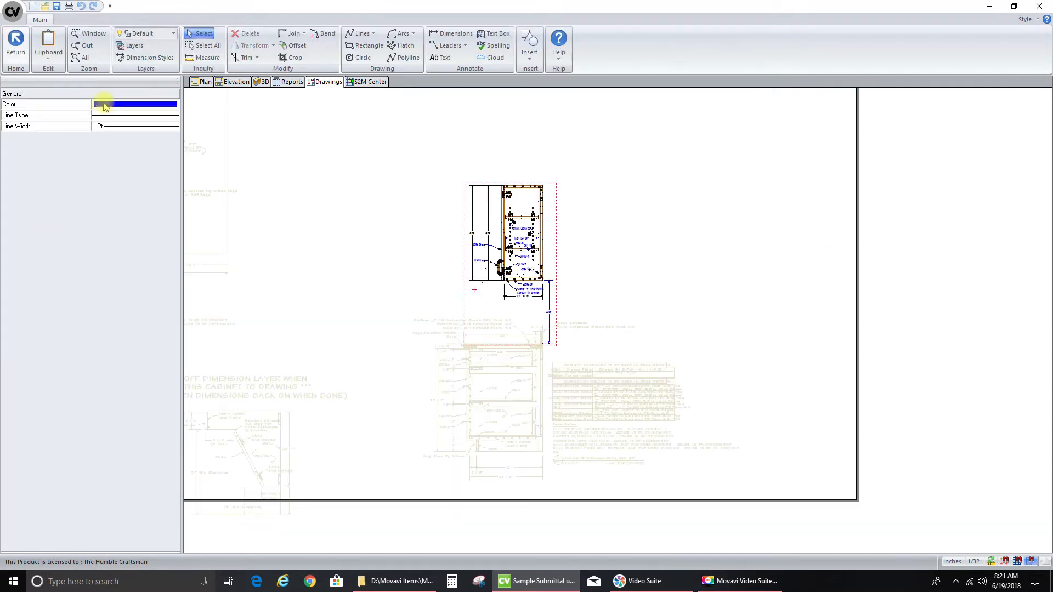
{"action": "left_click", "coordinate": [526, 60]}
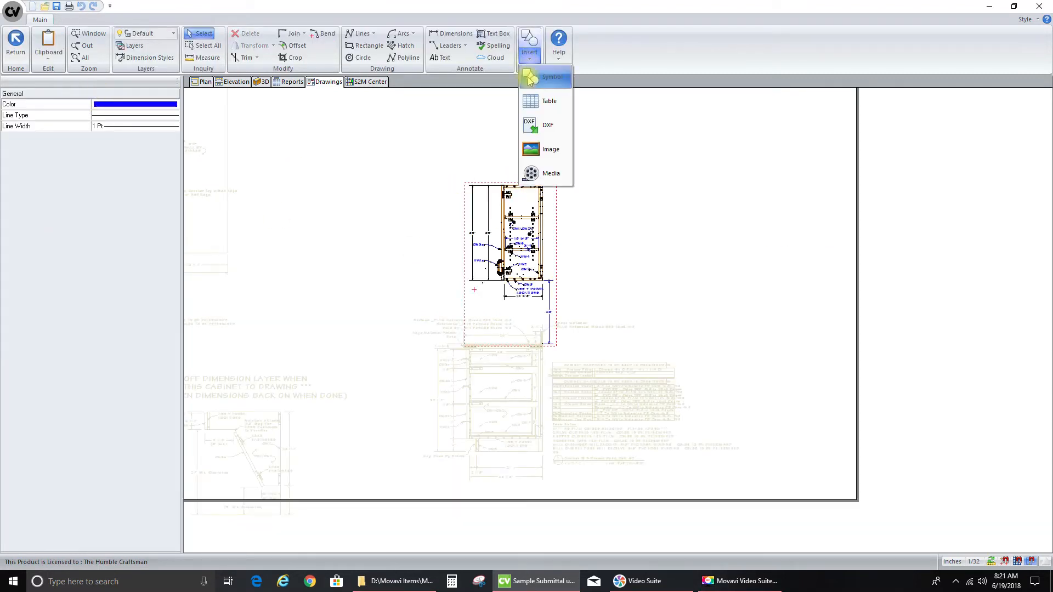
{"action": "left_click", "coordinate": [534, 101]}
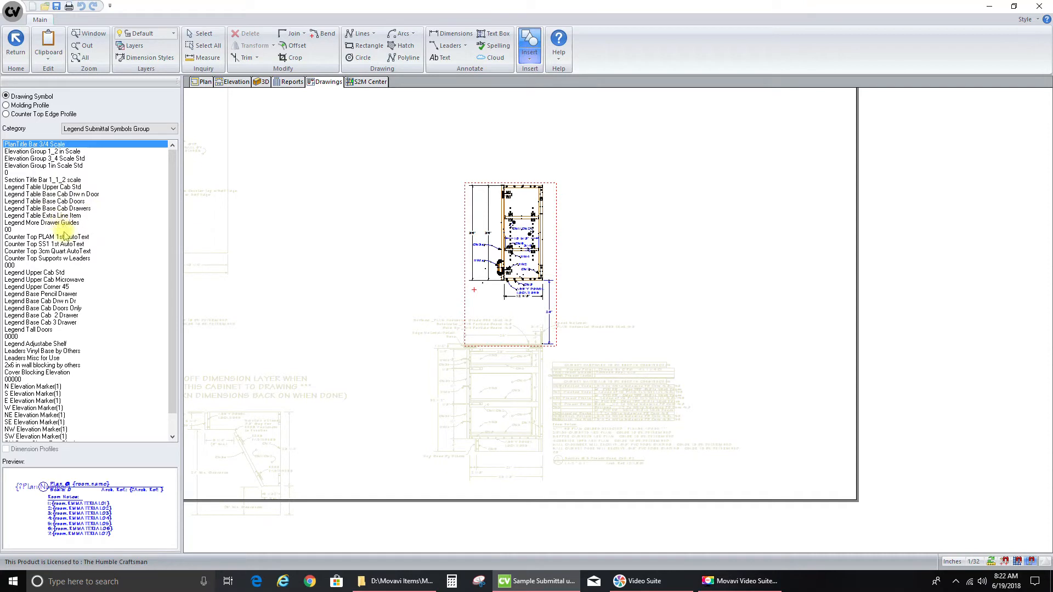
{"action": "left_click", "coordinate": [39, 187]}
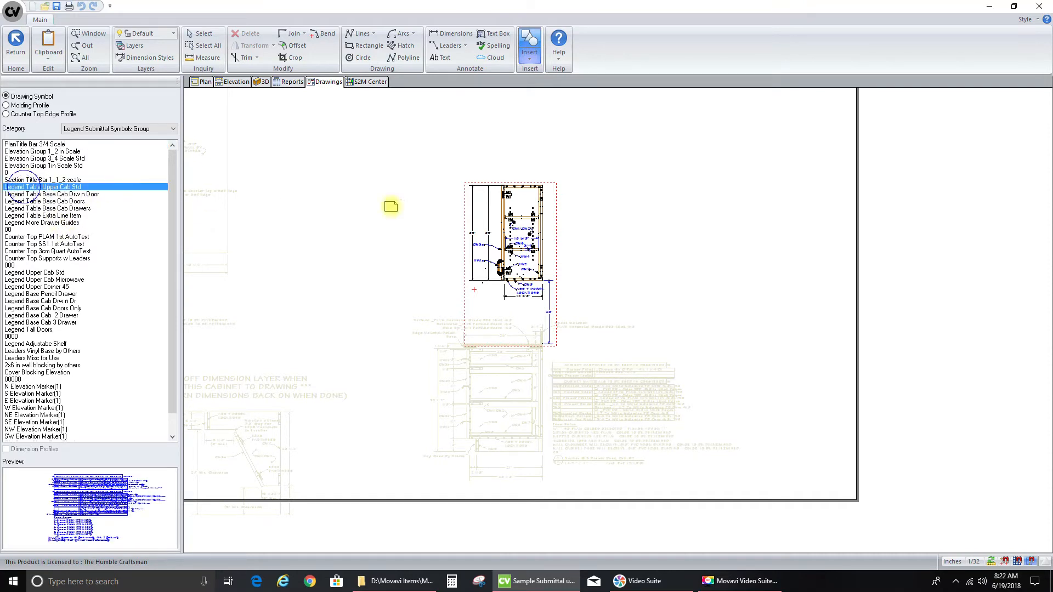
Place the legend table beside the upper cabinet with architect reference 12/A8.01, detail number A and sheet number SH2
{"action": "left_click", "coordinate": [604, 223]}
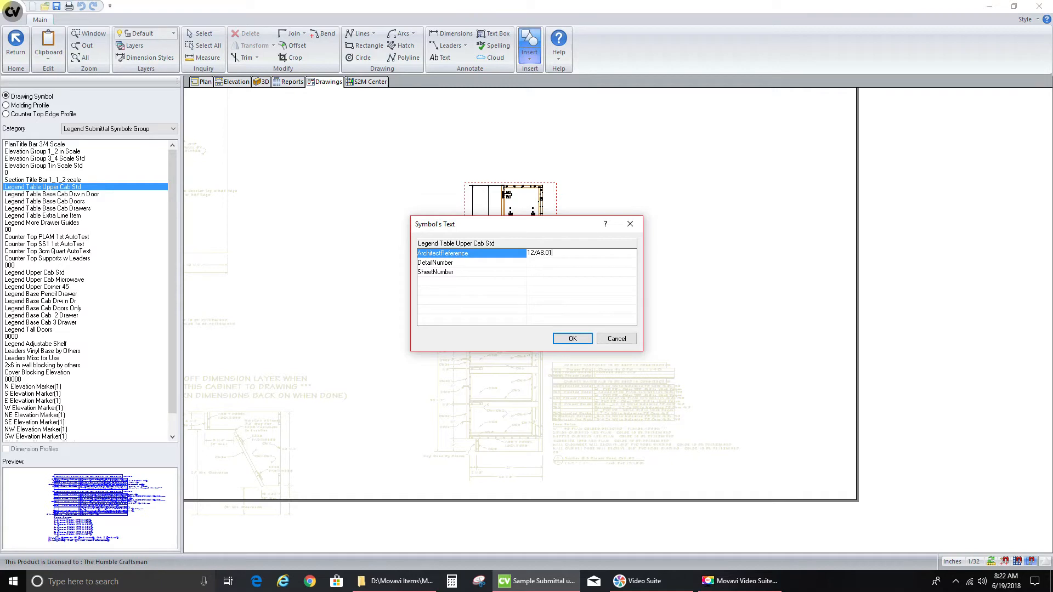
{"action": "left_click", "coordinate": [546, 264]}
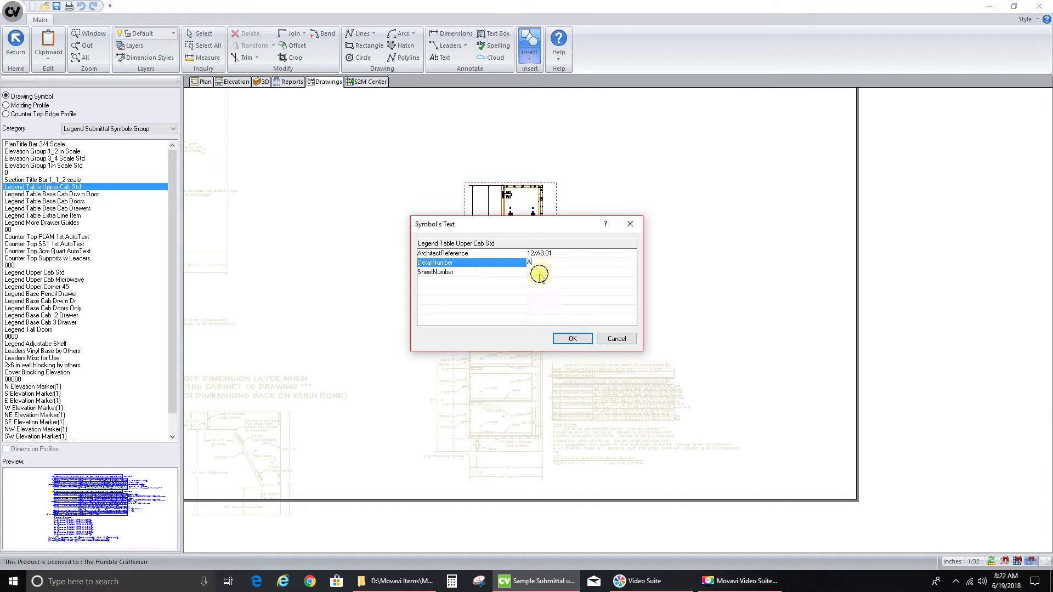
{"action": "left_click", "coordinate": [539, 273]}
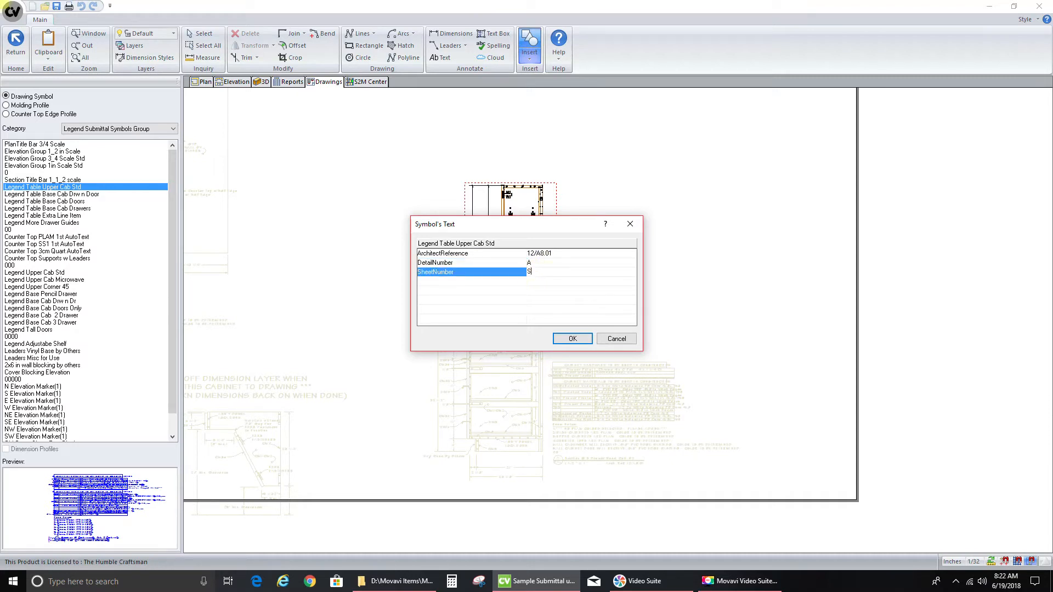
{"action": "left_click", "coordinate": [572, 336]}
{"action": "left_click", "coordinate": [675, 241]}
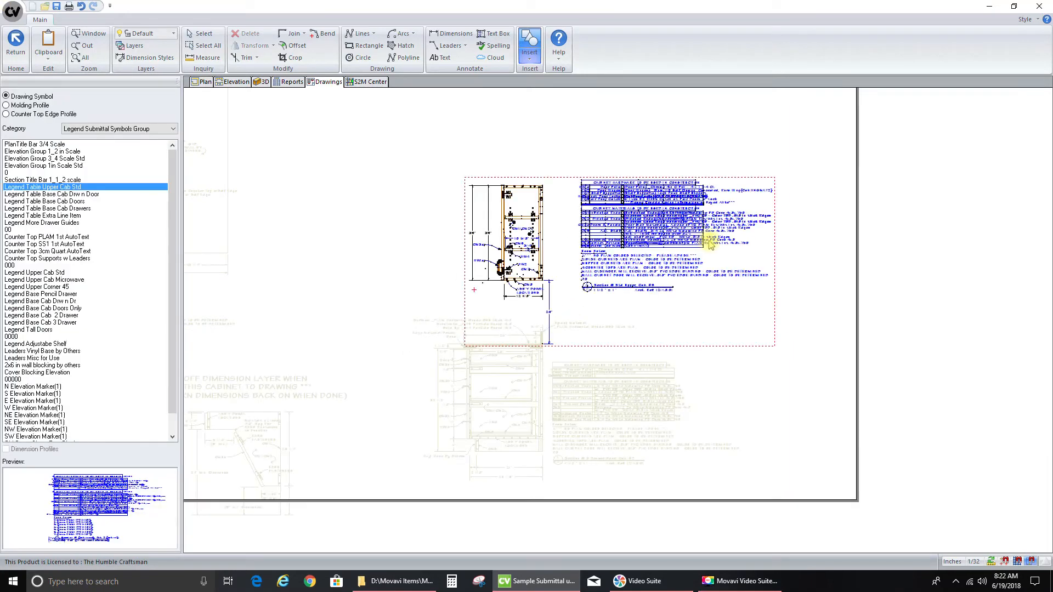
Move the legend table next to the upper cabinet so its top edge lines up with the cabinet's top
{"action": "left_click", "coordinate": [201, 33]}
{"action": "left_click", "coordinate": [582, 254]}
{"action": "scroll", "coordinate": [582, 257], "scroll_direction": "up", "scroll_amount": 3}
{"action": "left_click_drag", "start_coordinate": [593, 250], "coordinate": [529, 278]}
{"action": "scroll", "coordinate": [547, 330], "scroll_direction": "down", "scroll_amount": 2}
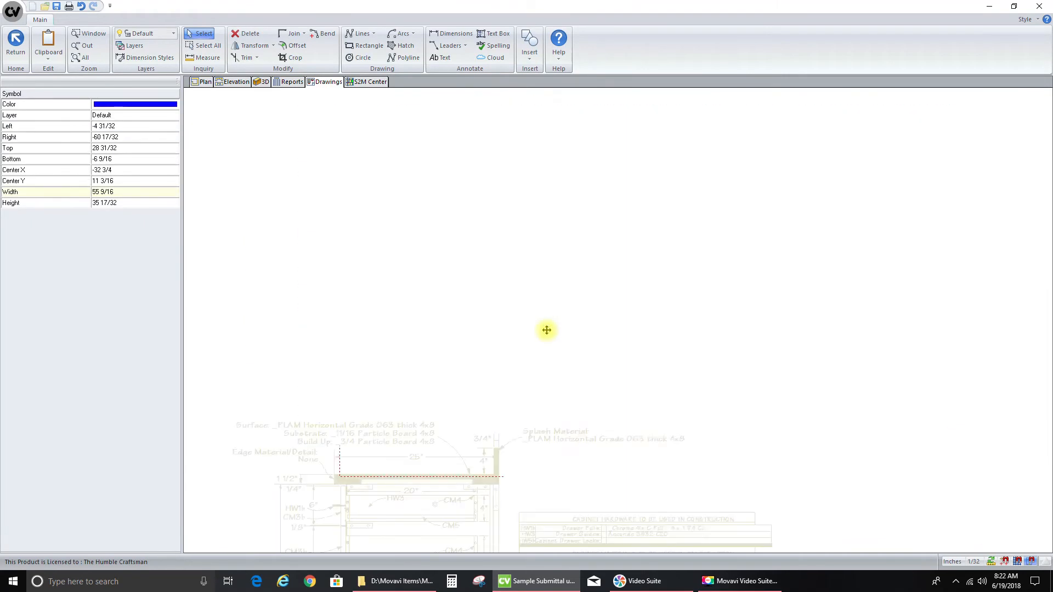
{"action": "scroll", "coordinate": [542, 328], "scroll_direction": "up", "scroll_amount": 2}
{"action": "scroll", "coordinate": [524, 195], "scroll_direction": "down", "scroll_amount": 2}
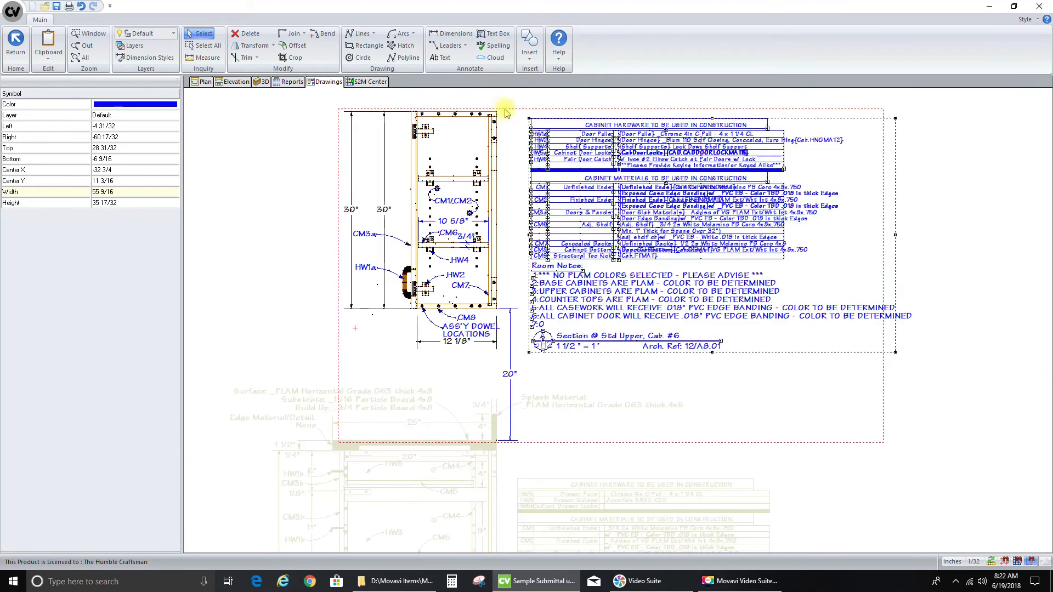
{"action": "scroll", "coordinate": [531, 117], "scroll_direction": "up", "scroll_amount": 2}
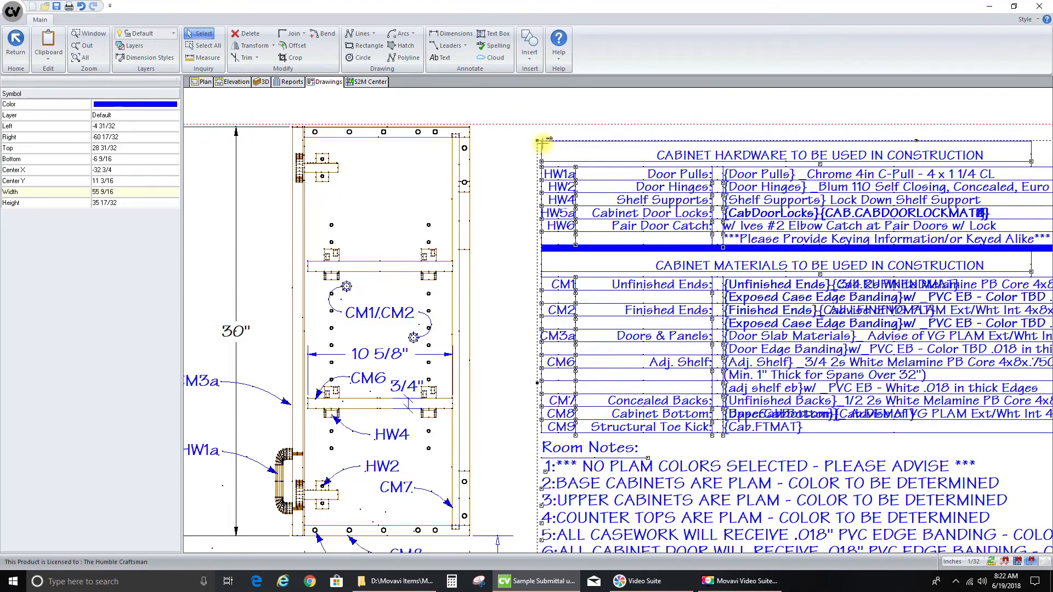
{"action": "scroll", "coordinate": [536, 134], "scroll_direction": "down", "scroll_amount": 3}
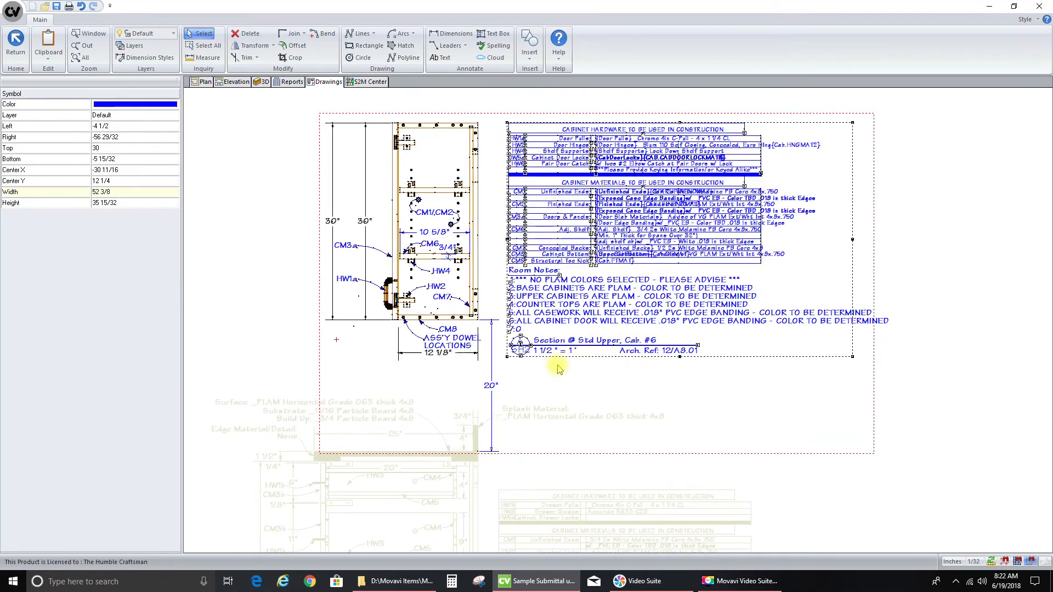
{"action": "scroll", "coordinate": [612, 297], "scroll_direction": "down", "scroll_amount": 1}
Return to the sheet and review the Std Upper section's legend table, room notes and title
{"action": "left_click", "coordinate": [16, 44]}
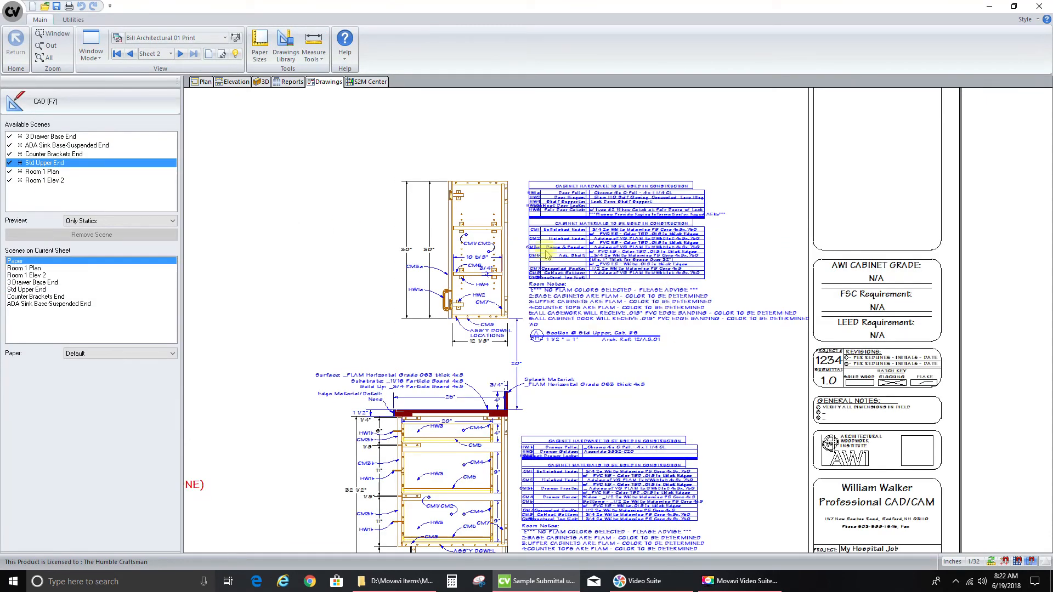
{"action": "scroll", "coordinate": [541, 187], "scroll_direction": "down", "scroll_amount": 1}
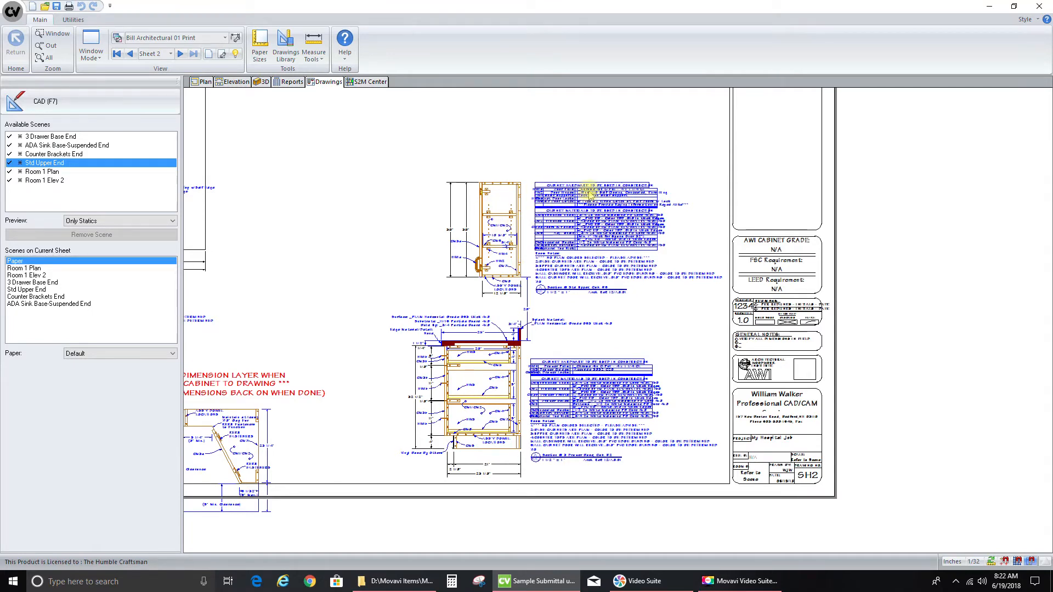
{"action": "scroll", "coordinate": [630, 198], "scroll_direction": "up", "scroll_amount": 3}
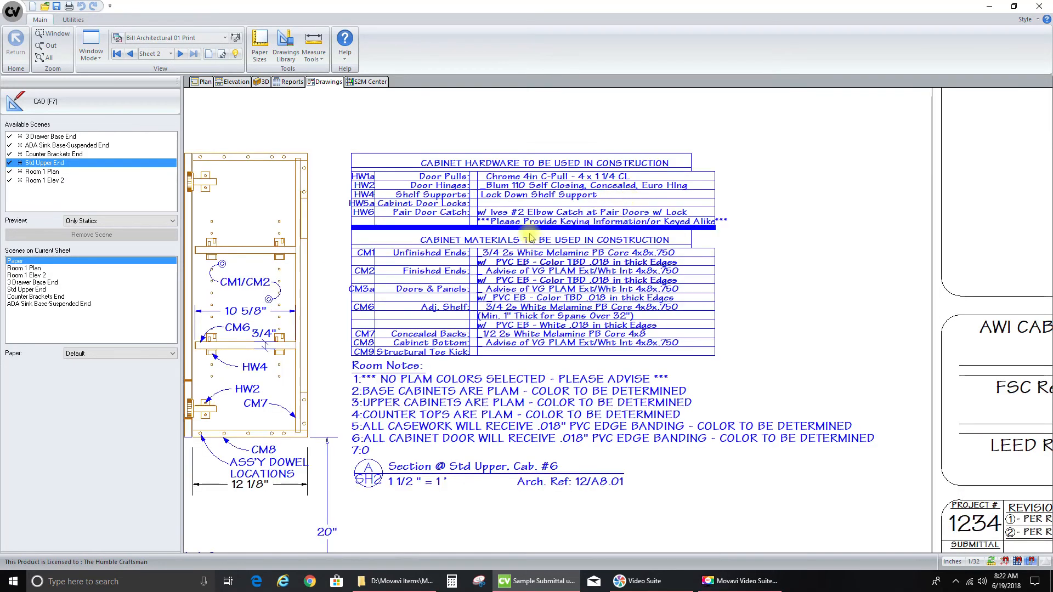
Move the Counter Brackets End scene to the open area of the sheet above the Std Upper section
{"action": "middle_click_drag", "start_coordinate": [311, 230], "coordinate": [364, 267]}
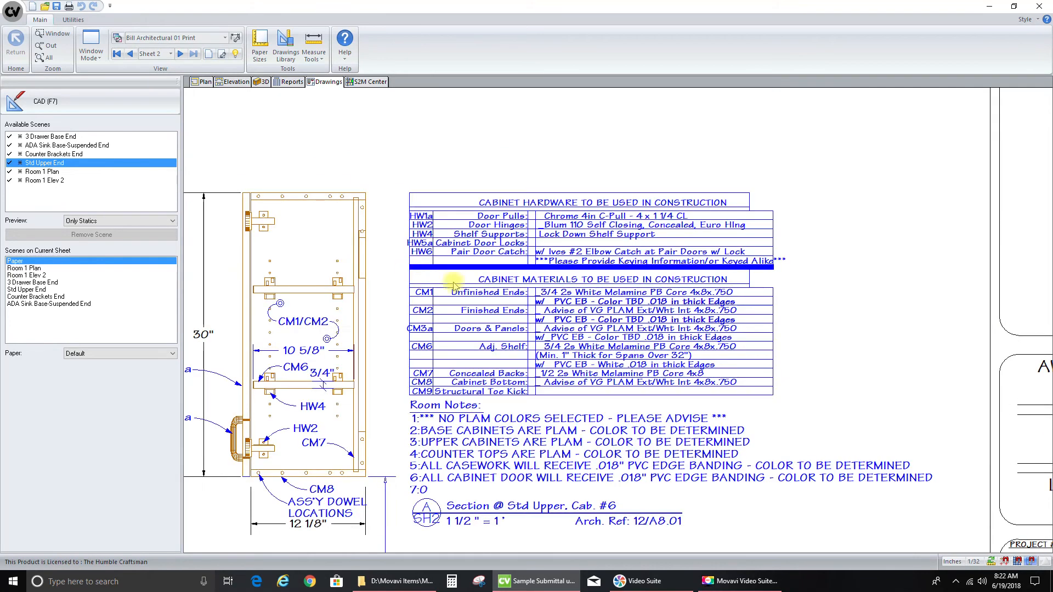
{"action": "scroll", "coordinate": [628, 308], "scroll_direction": "up", "scroll_amount": 2}
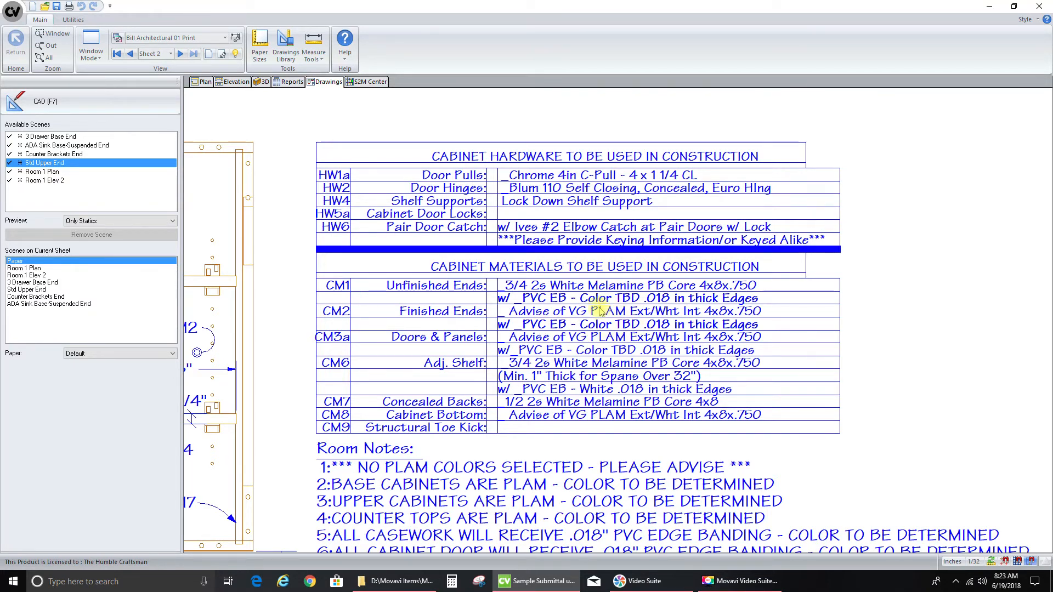
{"action": "scroll", "coordinate": [595, 257], "scroll_direction": "down", "scroll_amount": 3}
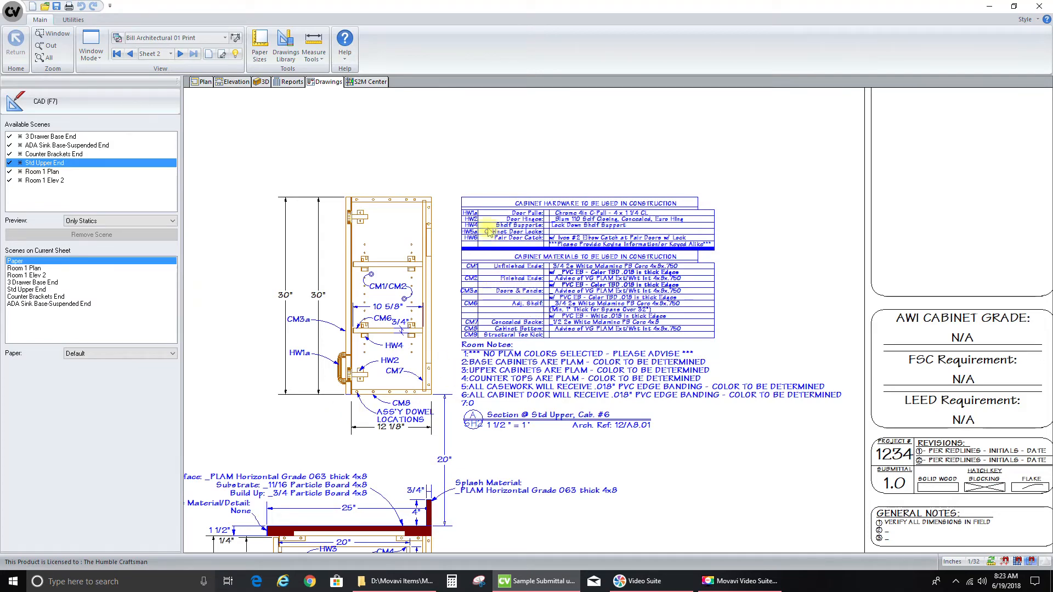
{"action": "scroll", "coordinate": [490, 233], "scroll_direction": "down", "scroll_amount": 1}
{"action": "middle_click", "coordinate": [502, 215]}
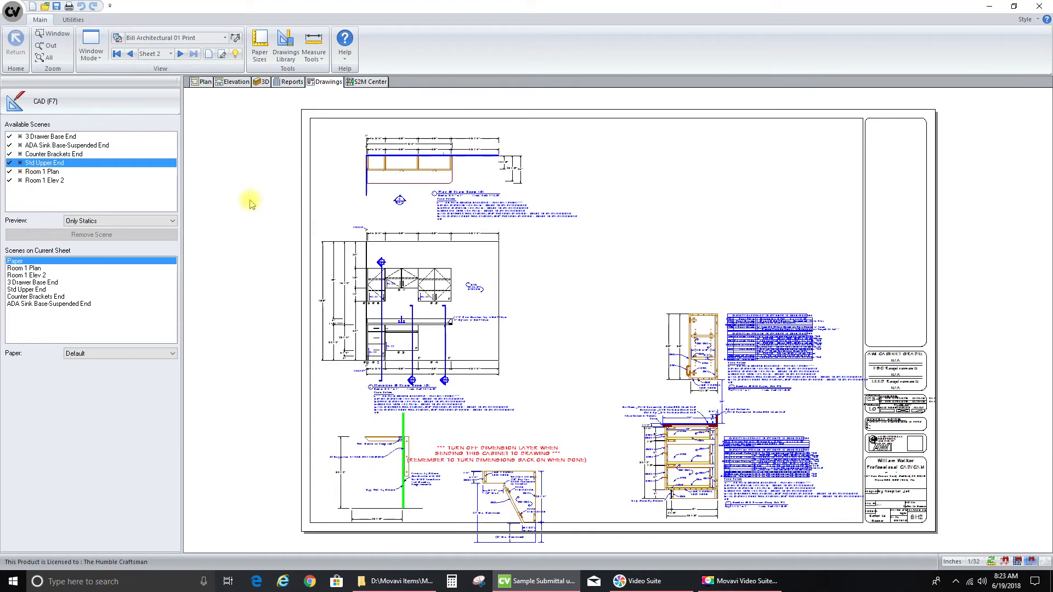
{"action": "left_click", "coordinate": [384, 481]}
{"action": "left_click_drag", "start_coordinate": [369, 483], "coordinate": [712, 234]}
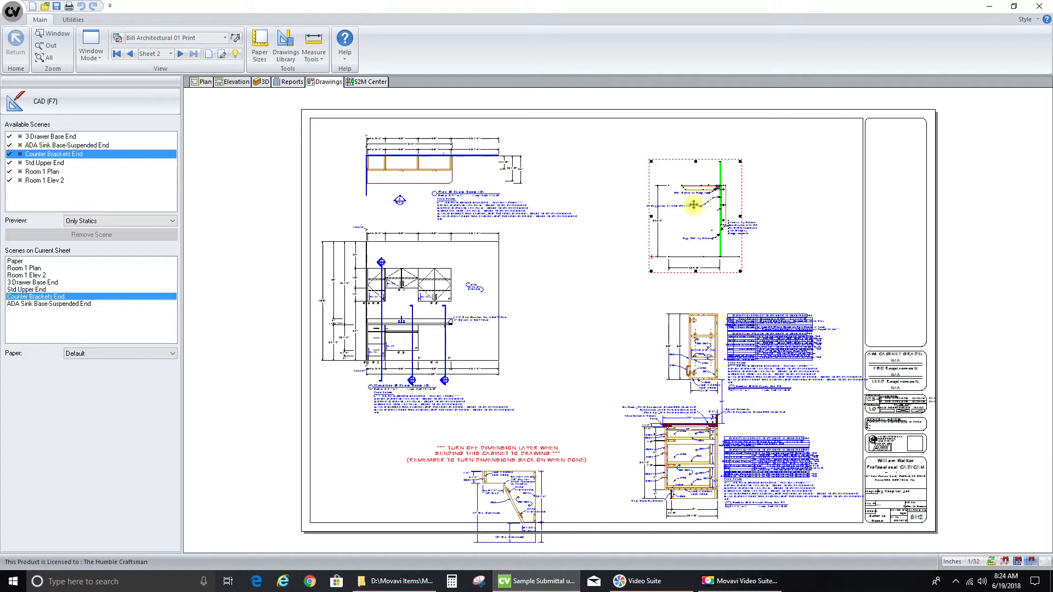
Open the Counter Brackets End scene for editing and choose the Section Title Bar 1_1_2 scale symbol for insertion
{"action": "scroll", "coordinate": [767, 207], "scroll_direction": "up", "scroll_amount": 4}
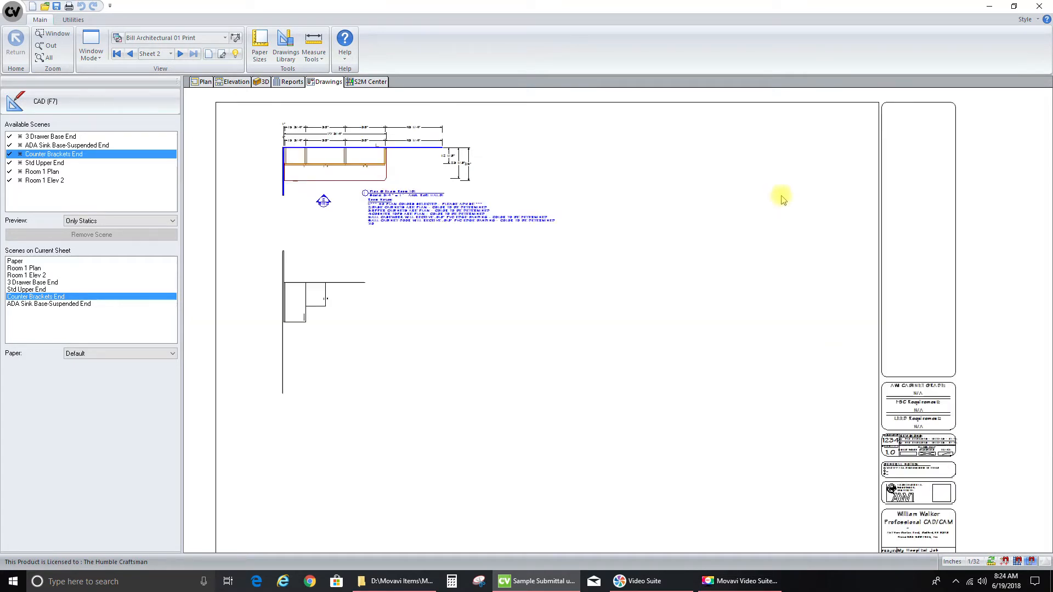
{"action": "middle_click_drag", "start_coordinate": [730, 175], "coordinate": [629, 214]}
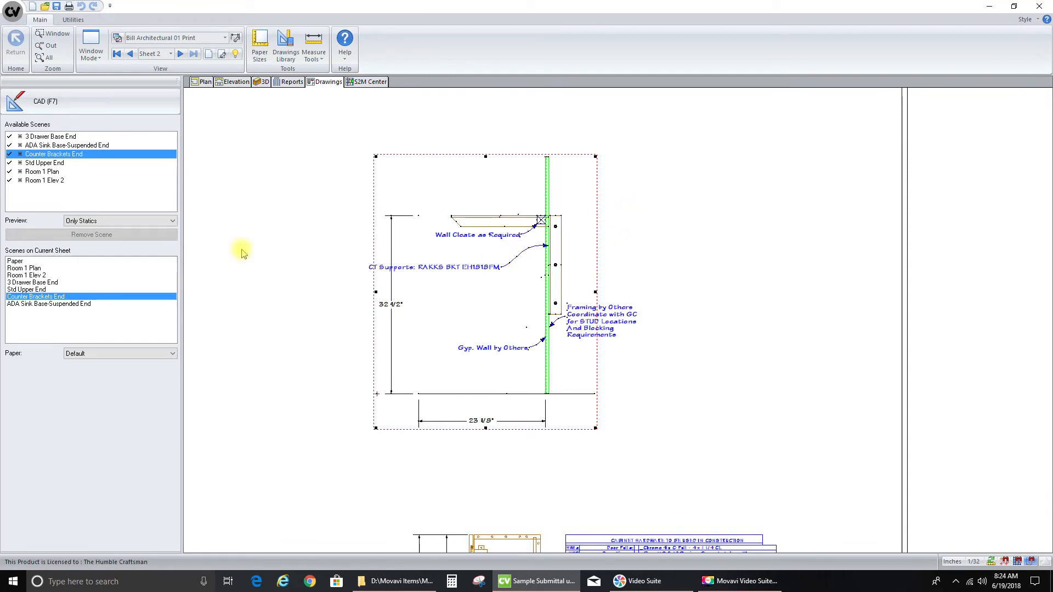
{"action": "left_click", "coordinate": [94, 104]}
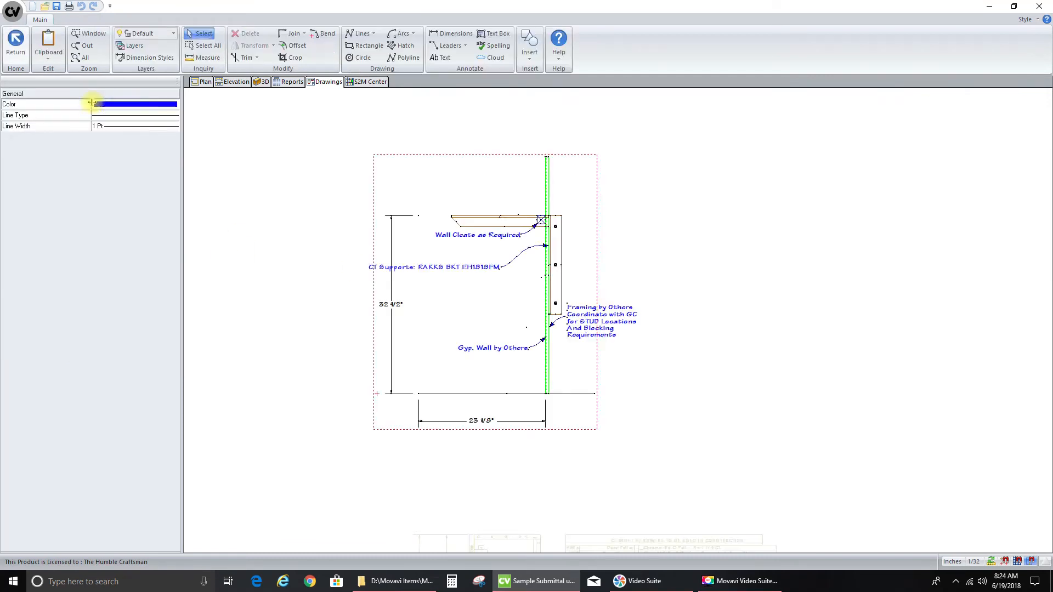
{"action": "left_click", "coordinate": [530, 55]}
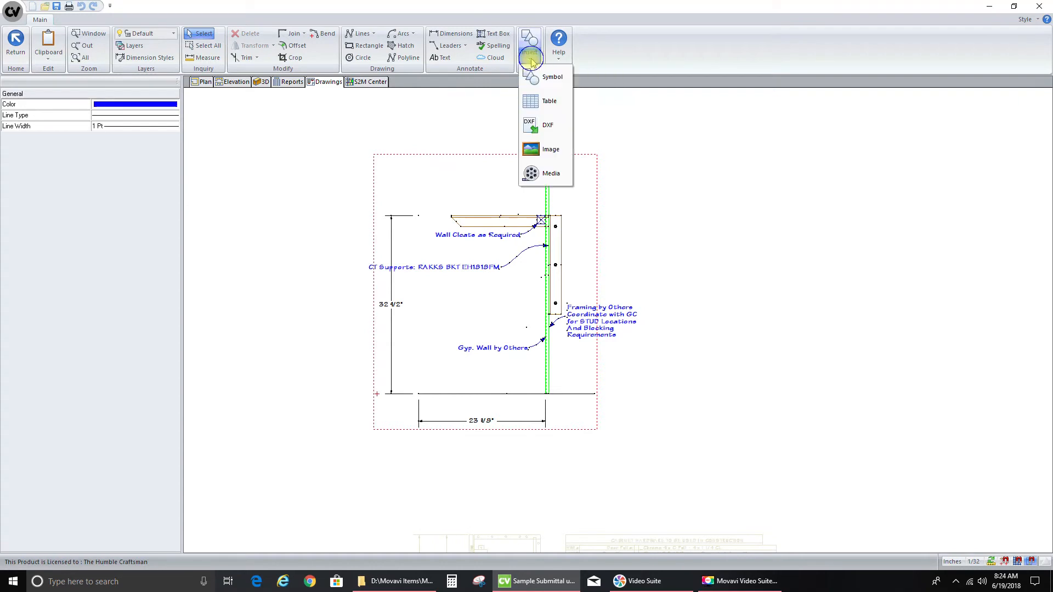
{"action": "left_click", "coordinate": [551, 77]}
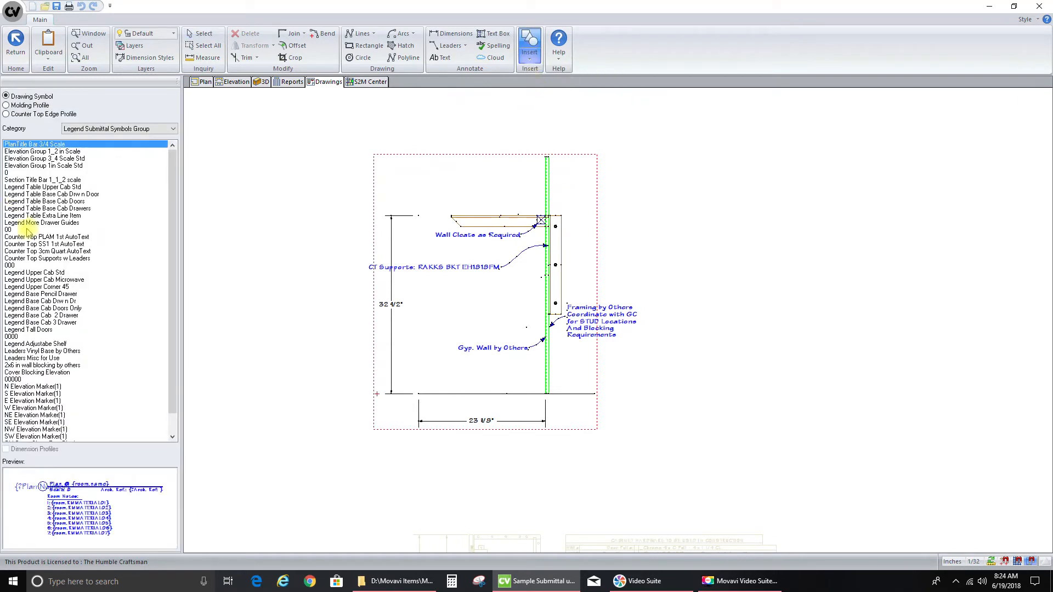
{"action": "left_click", "coordinate": [16, 180]}
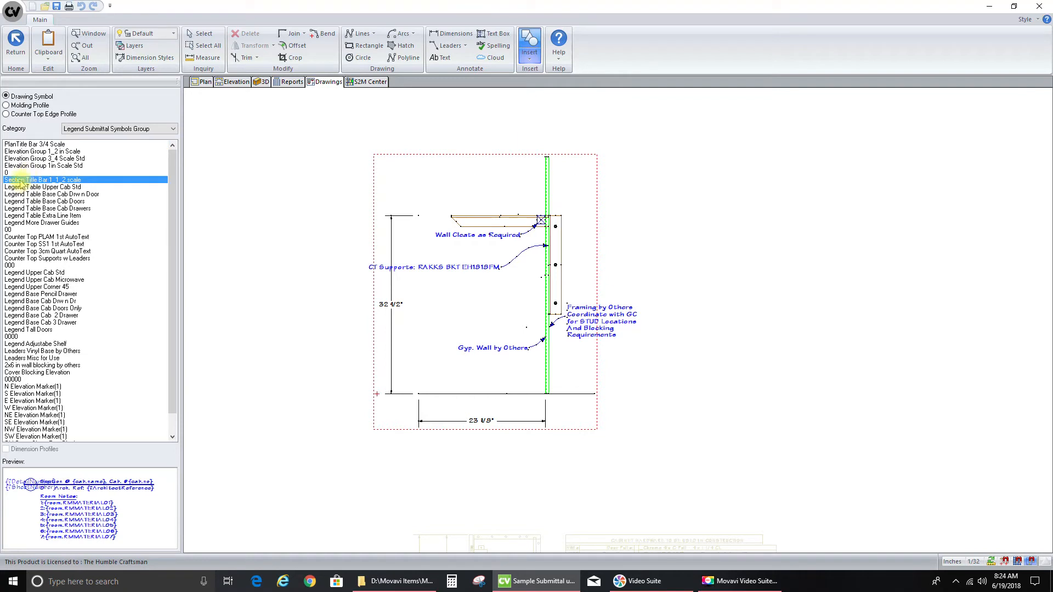
Place the section title symbol below the counter brackets with architect reference 13/A8.01, detail number B and sheet number SH2
{"action": "left_click", "coordinate": [696, 235]}
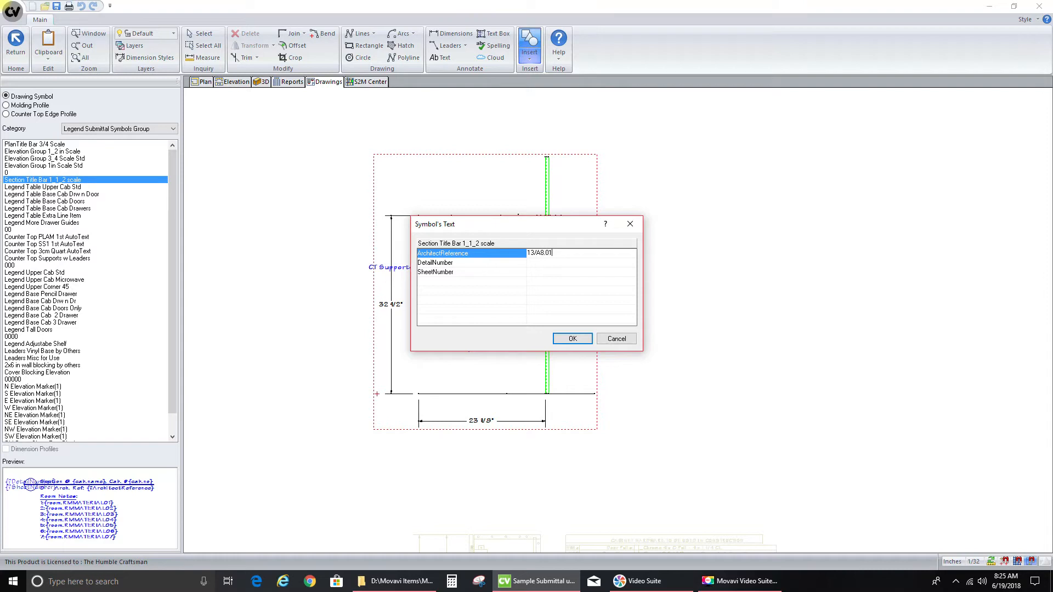
{"action": "left_click", "coordinate": [544, 262]}
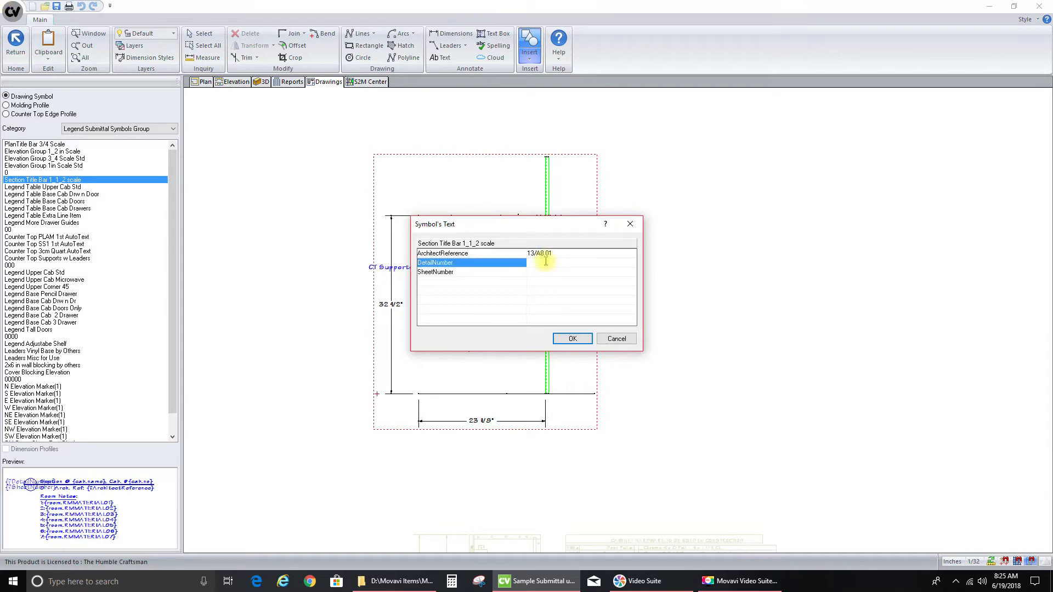
{"action": "left_click", "coordinate": [546, 273]}
{"action": "type", "text": "SH2"}
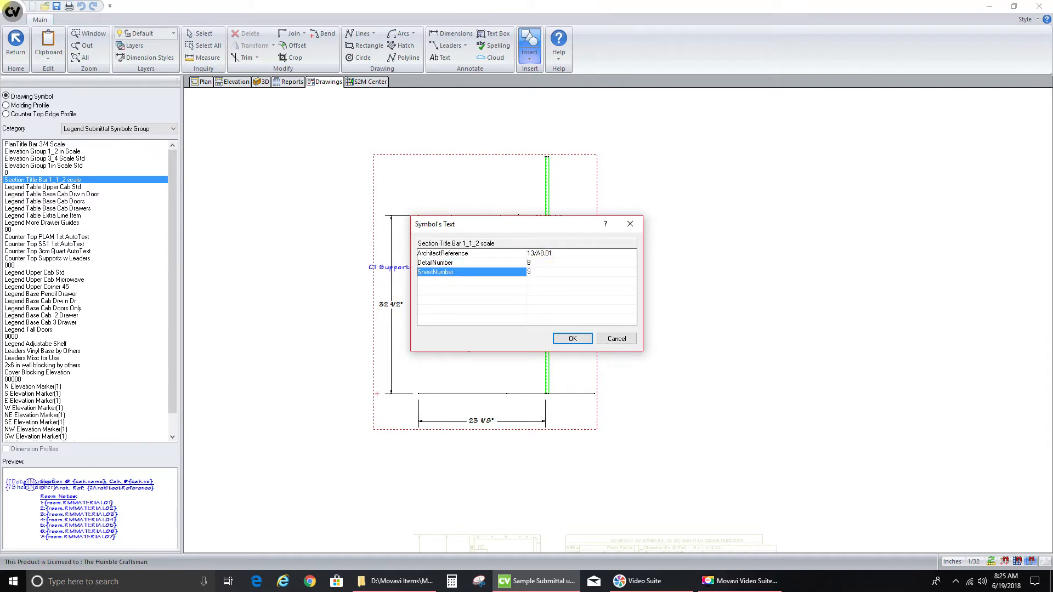
{"action": "left_click", "coordinate": [573, 337]}
{"action": "left_click", "coordinate": [597, 455]}
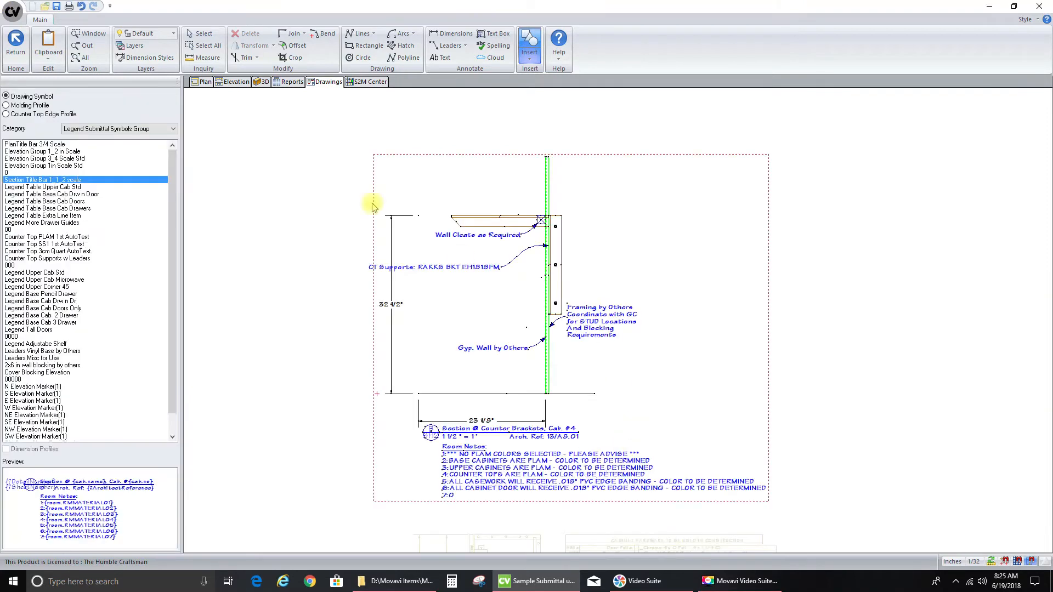
Move the title symbol with its room notes into the clear space beside the counter brackets section
{"action": "left_click", "coordinate": [201, 34]}
{"action": "left_click", "coordinate": [496, 457]}
{"action": "mouse_move", "coordinate": [496, 457]}
{"action": "left_mouse_down"}
{"action": "mouse_move", "coordinate": [670, 278]}
{"action": "mouse_move", "coordinate": [626, 246]}
{"action": "left_mouse_up"}
{"action": "scroll", "coordinate": [680, 234], "scroll_direction": "up", "scroll_amount": 2}
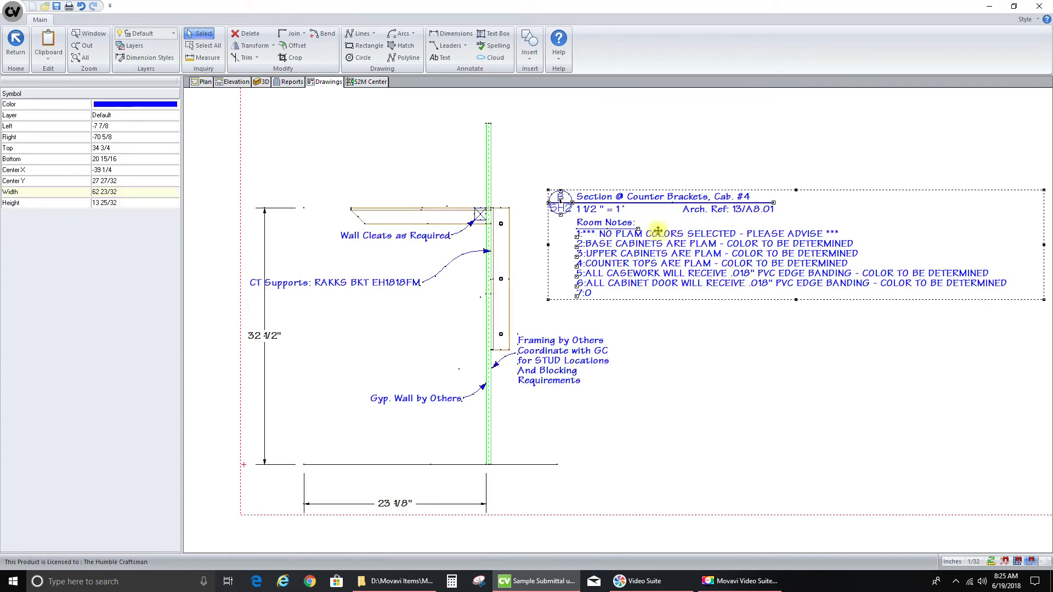
Ungroup the title symbol and delete its room notes, keeping the title bar
{"action": "right_click", "coordinate": [594, 257]}
{"action": "left_click", "coordinate": [574, 331]}
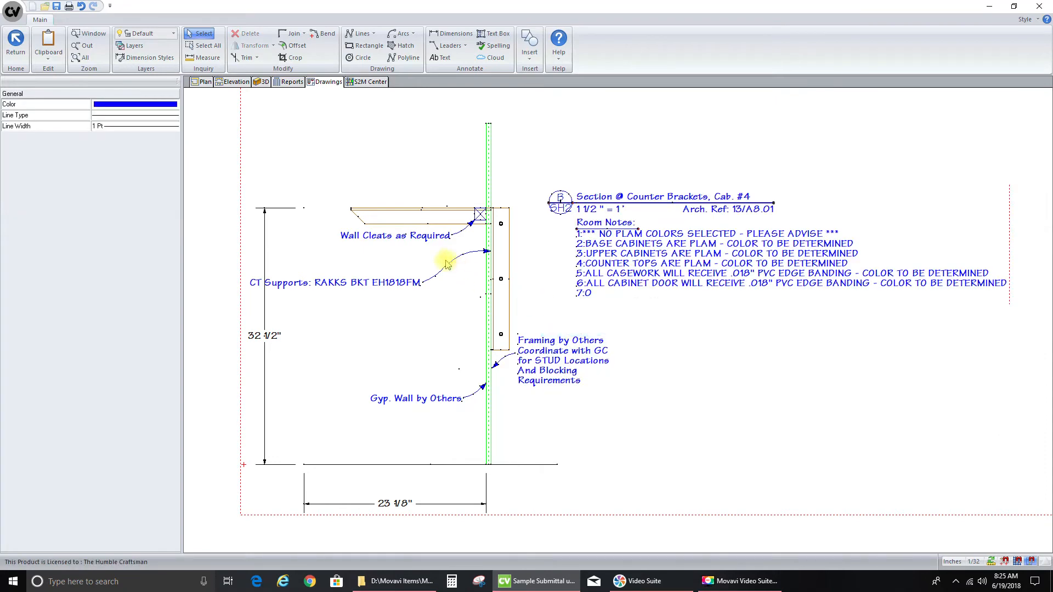
{"action": "scroll", "coordinate": [449, 261], "scroll_direction": "down", "scroll_amount": 2}
{"action": "left_click_drag", "start_coordinate": [532, 230], "coordinate": [939, 318]}
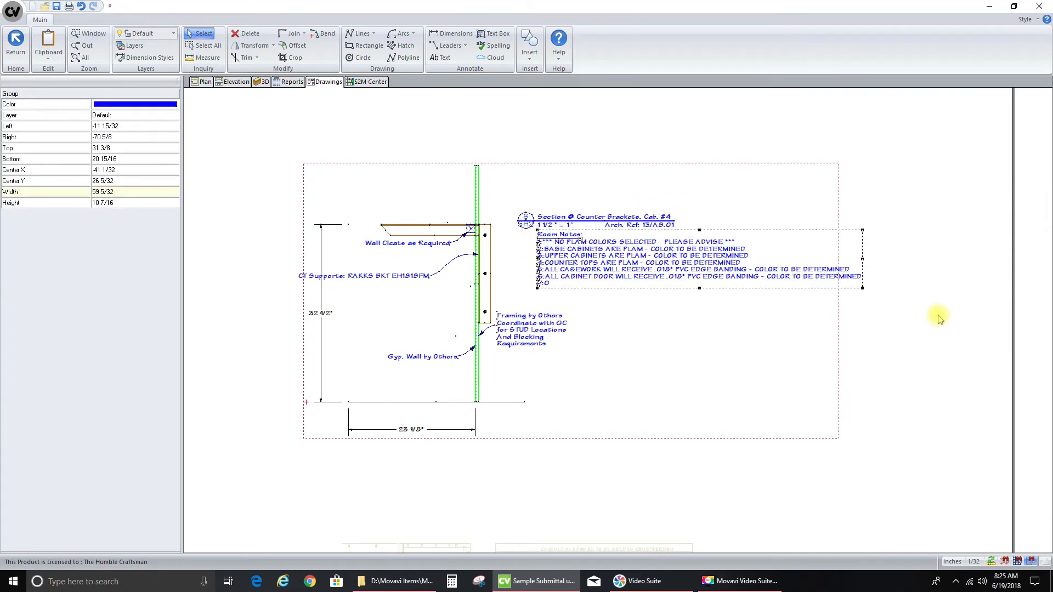
{"action": "key", "text": "Delete"}
Move the title bar beside the 23 1/8" dimension, just below the counter brackets section's floor line, and return to the sheet
{"action": "left_click_drag", "start_coordinate": [498, 197], "coordinate": [755, 261]}
{"action": "left_click_drag", "start_coordinate": [561, 223], "coordinate": [536, 444]}
{"action": "scroll", "coordinate": [544, 374], "scroll_direction": "up", "scroll_amount": 2}
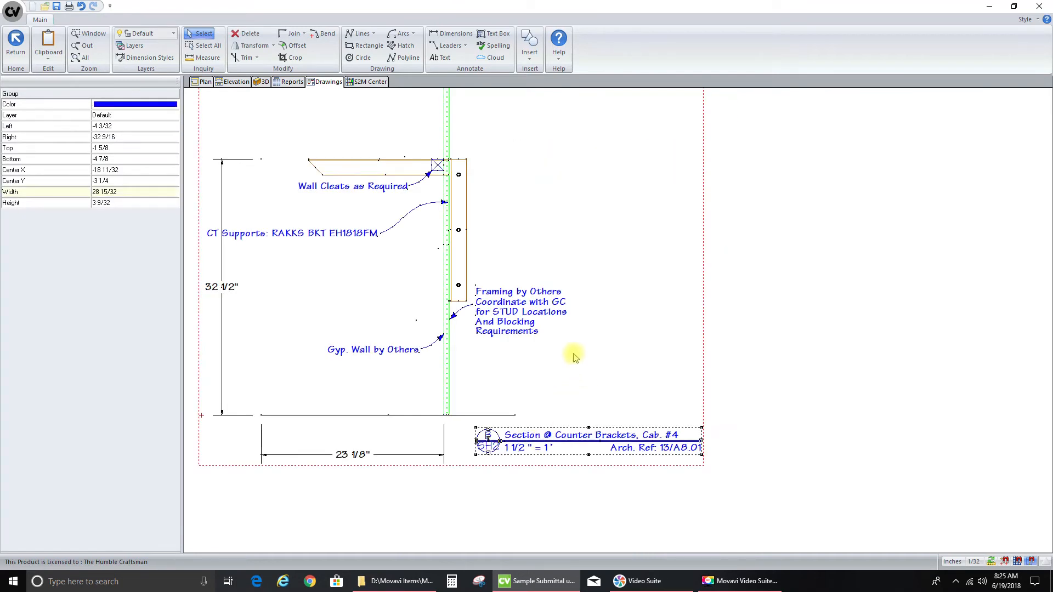
{"action": "scroll", "coordinate": [641, 357], "scroll_direction": "down", "scroll_amount": 2}
{"action": "left_click", "coordinate": [16, 44]}
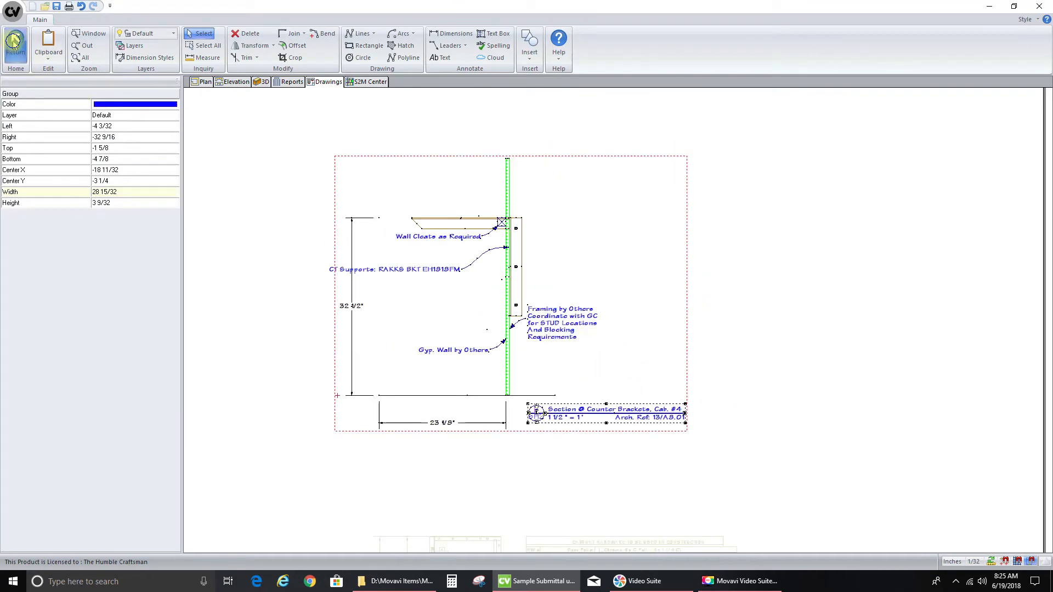
{"action": "scroll", "coordinate": [571, 435], "scroll_direction": "up", "scroll_amount": 2}
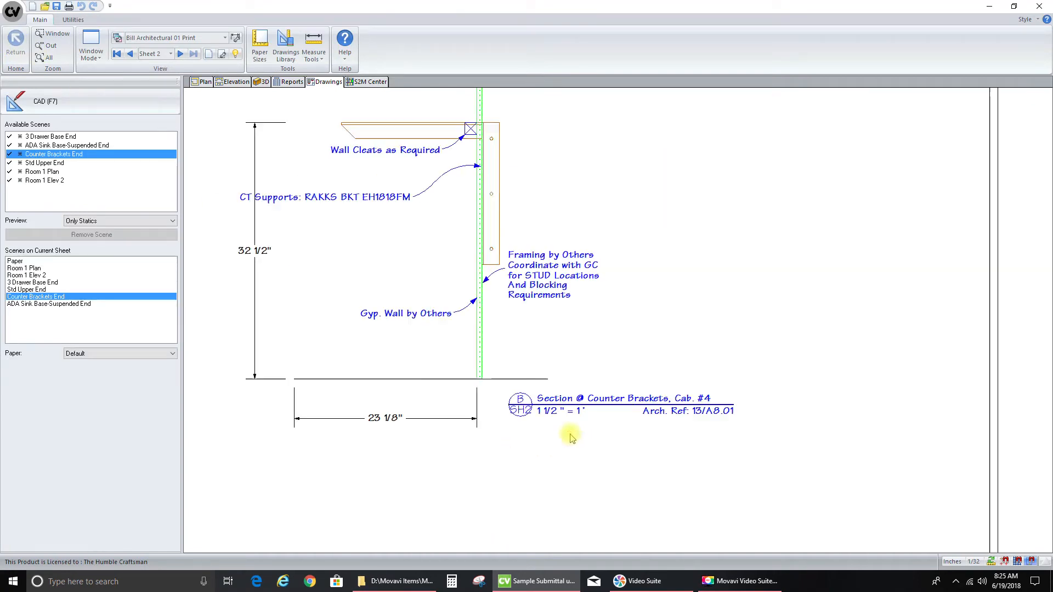
{"action": "scroll", "coordinate": [587, 379], "scroll_direction": "down", "scroll_amount": 2}
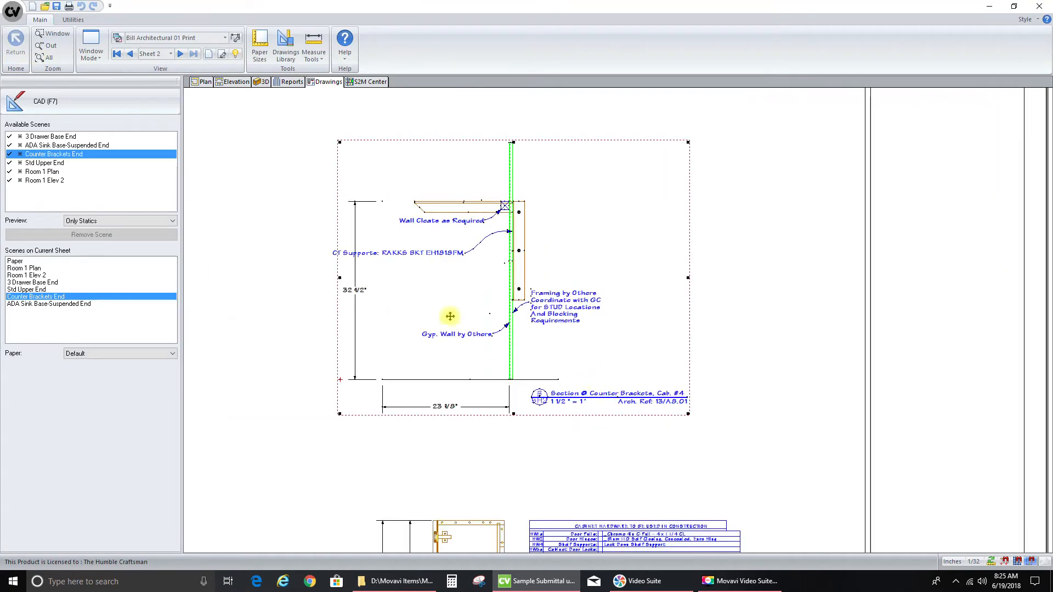
Open the ADA Sink Base-Suspended End scene for editing and choose the Legend Table Base Cab Doors symbol for insertion
{"action": "scroll", "coordinate": [491, 229], "scroll_direction": "down", "scroll_amount": 3}
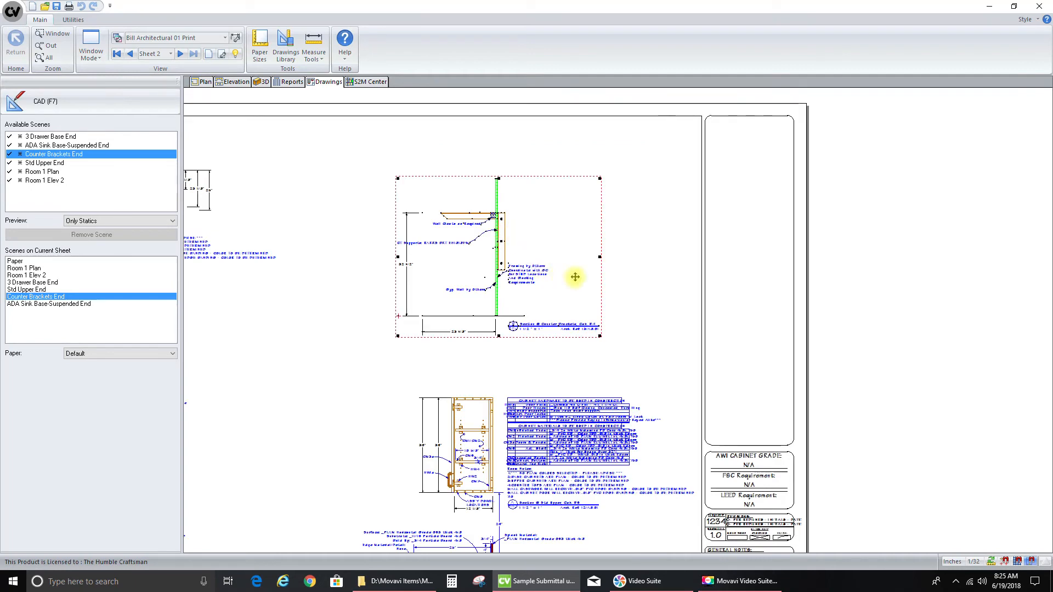
{"action": "scroll", "coordinate": [565, 275], "scroll_direction": "down", "scroll_amount": 2}
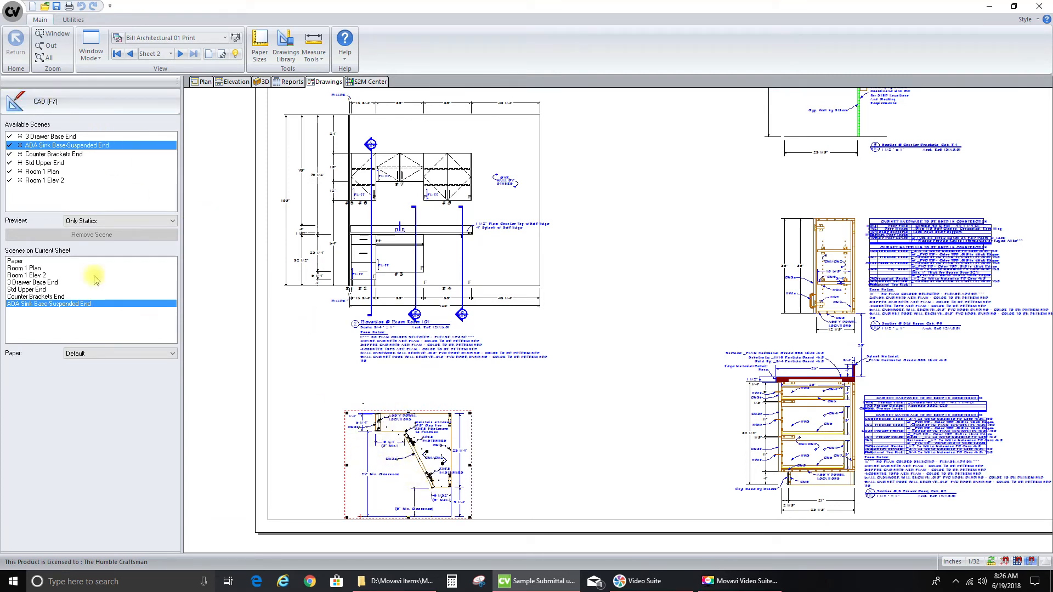
{"action": "left_click", "coordinate": [134, 102]}
{"action": "left_click", "coordinate": [530, 45]}
{"action": "left_click", "coordinate": [534, 71]}
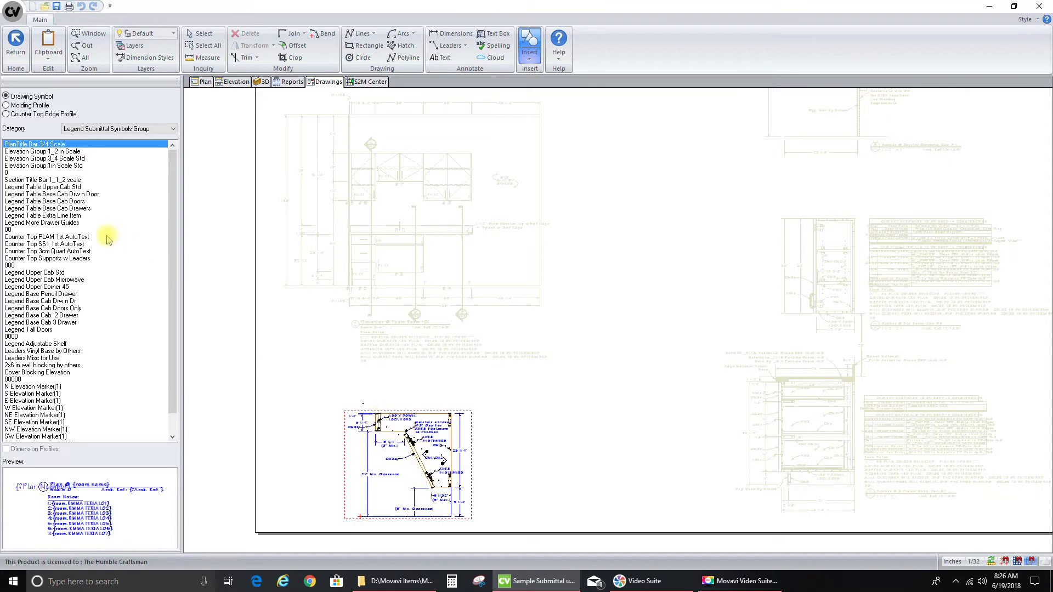
{"action": "left_click", "coordinate": [48, 201]}
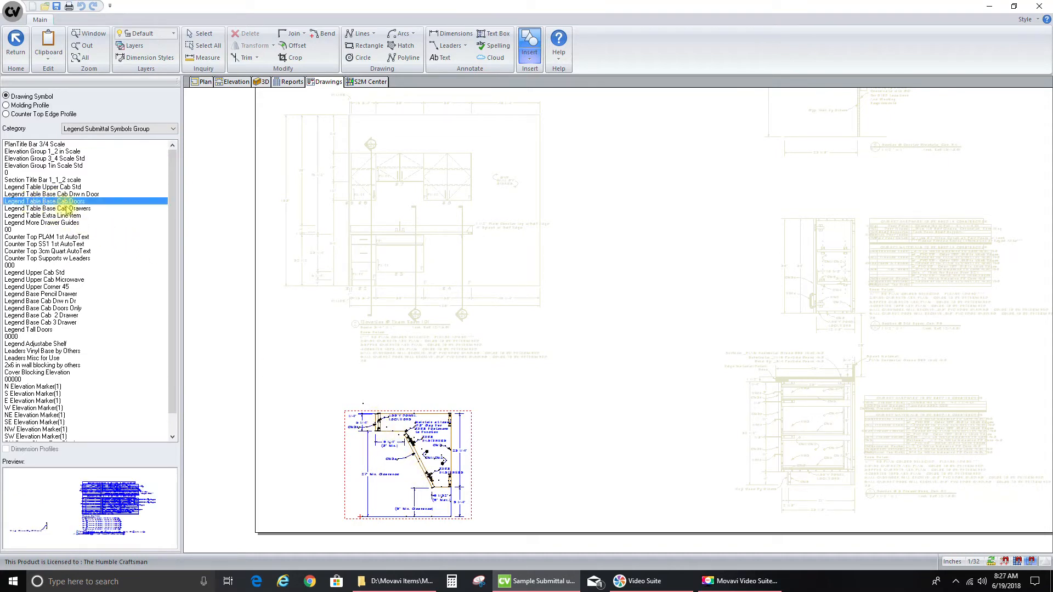
Place the legend table beside the ADA sink base with architect reference 14/A8.01, detail number B and sheet number SH2
{"action": "left_click_drag", "start_coordinate": [22, 201], "coordinate": [503, 413]}
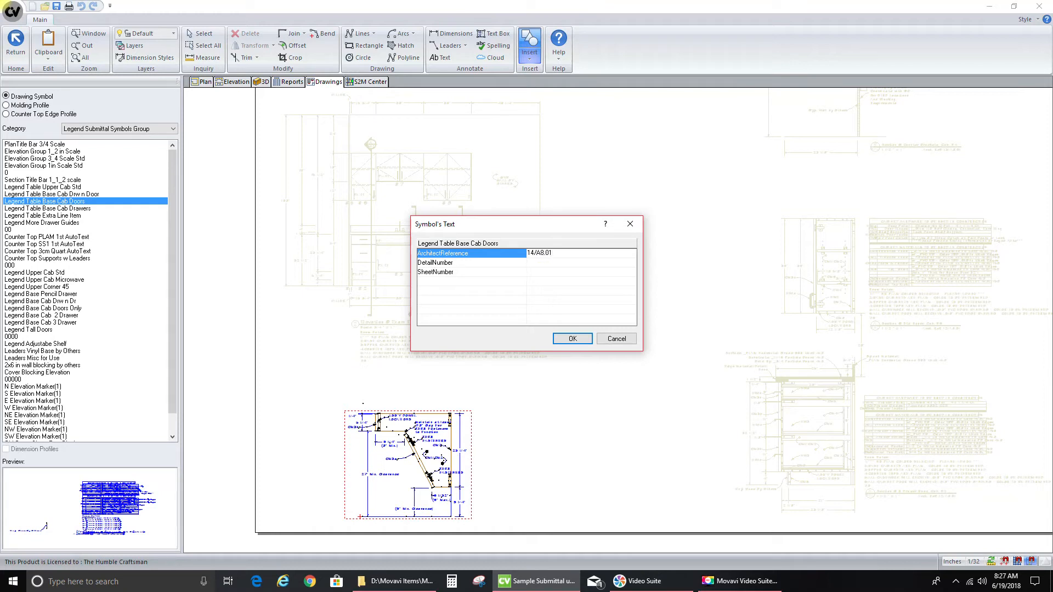
{"action": "left_click", "coordinate": [540, 269]}
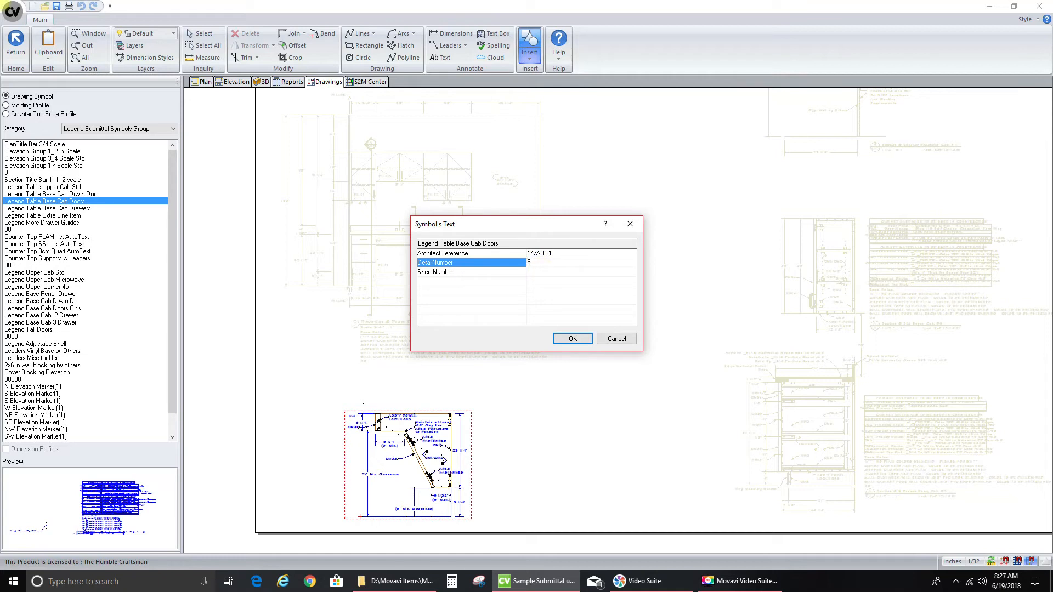
{"action": "left_click", "coordinate": [538, 274]}
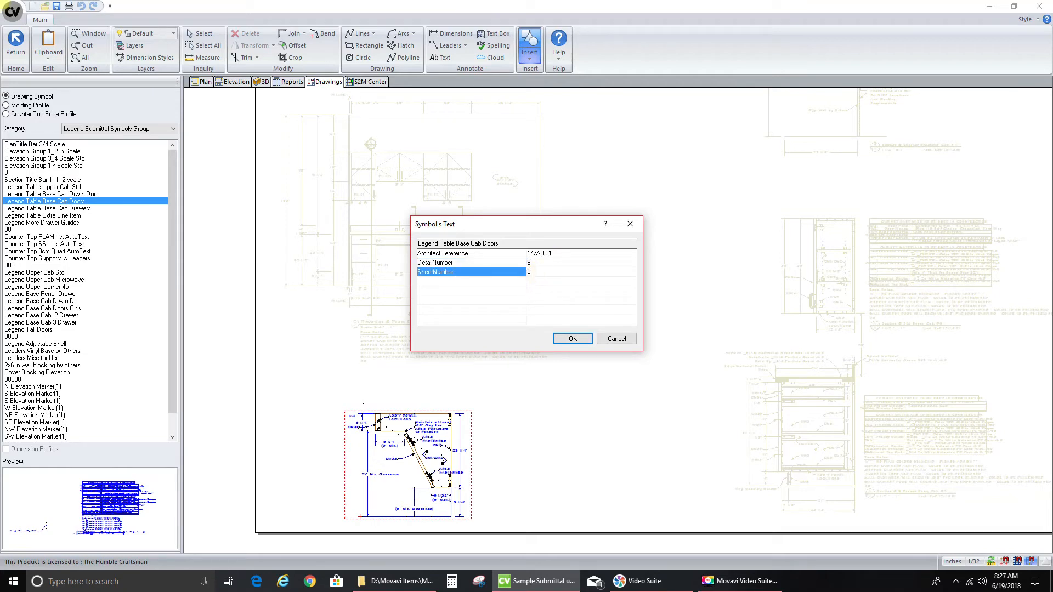
{"action": "type", "text": "SH2"}
{"action": "left_click", "coordinate": [572, 338]}
{"action": "left_click", "coordinate": [527, 395]}
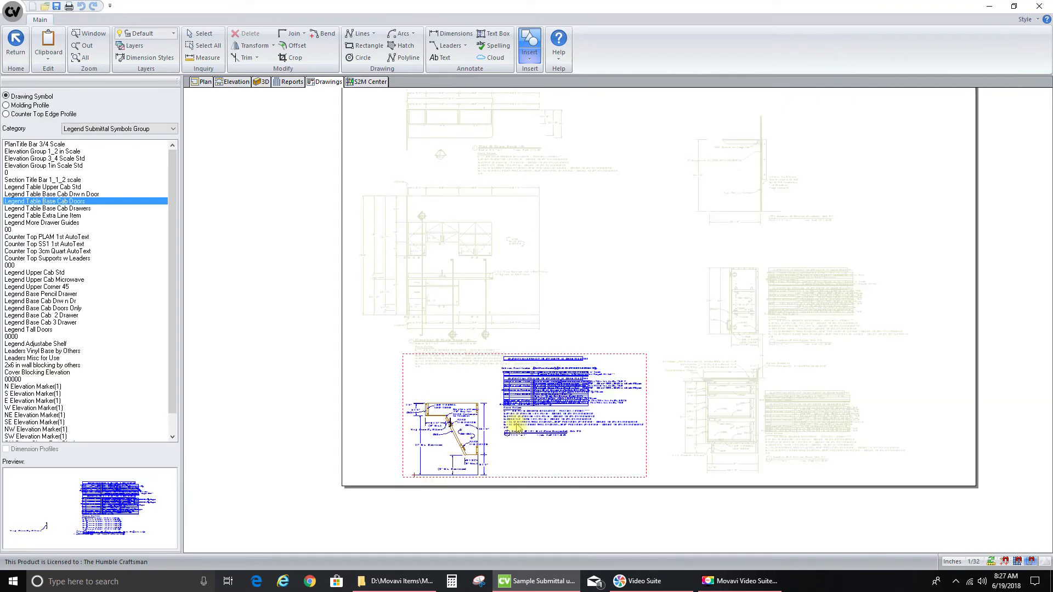
Move the legend table symbol beside the ADA sink base so its title bar sits level with the section's floor line
{"action": "left_click", "coordinate": [204, 34]}
{"action": "left_click", "coordinate": [520, 423]}
{"action": "left_click_drag", "start_coordinate": [520, 429], "coordinate": [502, 512]}
{"action": "scroll", "coordinate": [437, 526], "scroll_direction": "up", "scroll_amount": 2}
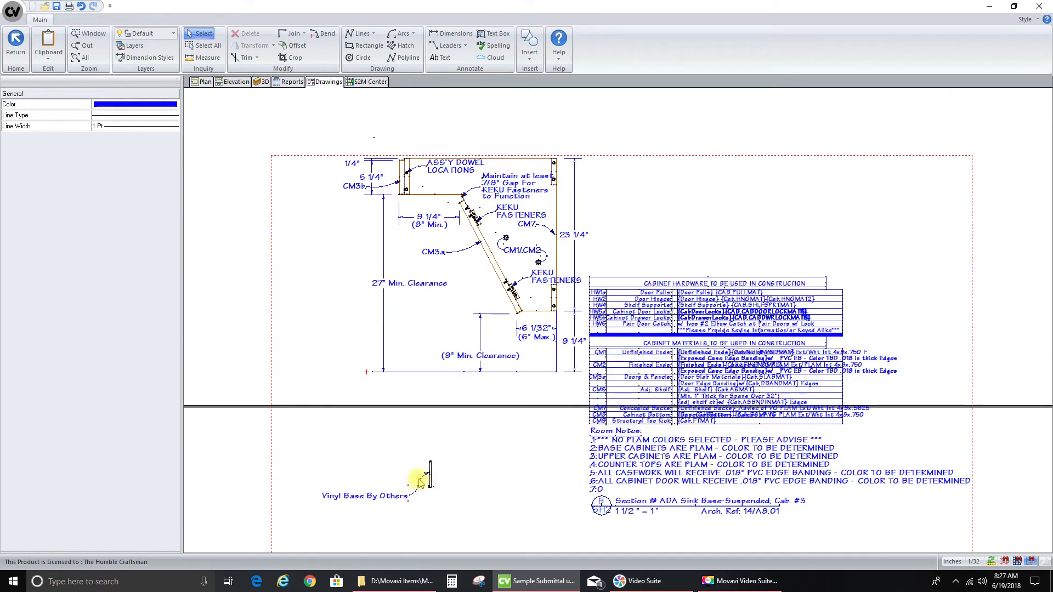
{"action": "left_click", "coordinate": [429, 478]}
{"action": "right_click", "coordinate": [428, 478]}
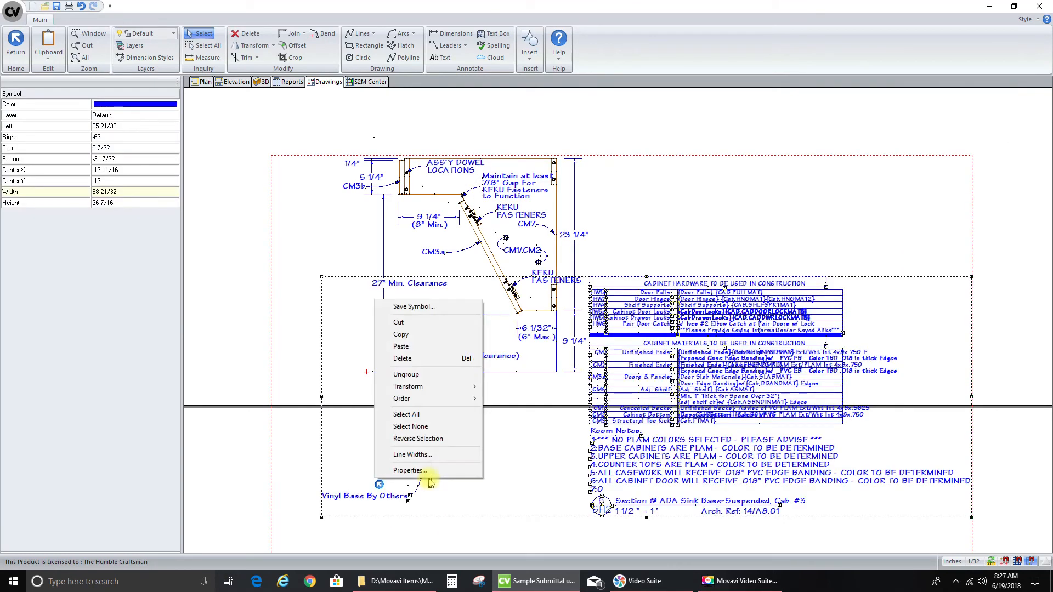
{"action": "left_click", "coordinate": [601, 404]}
{"action": "left_click_drag", "start_coordinate": [602, 403], "coordinate": [546, 376]}
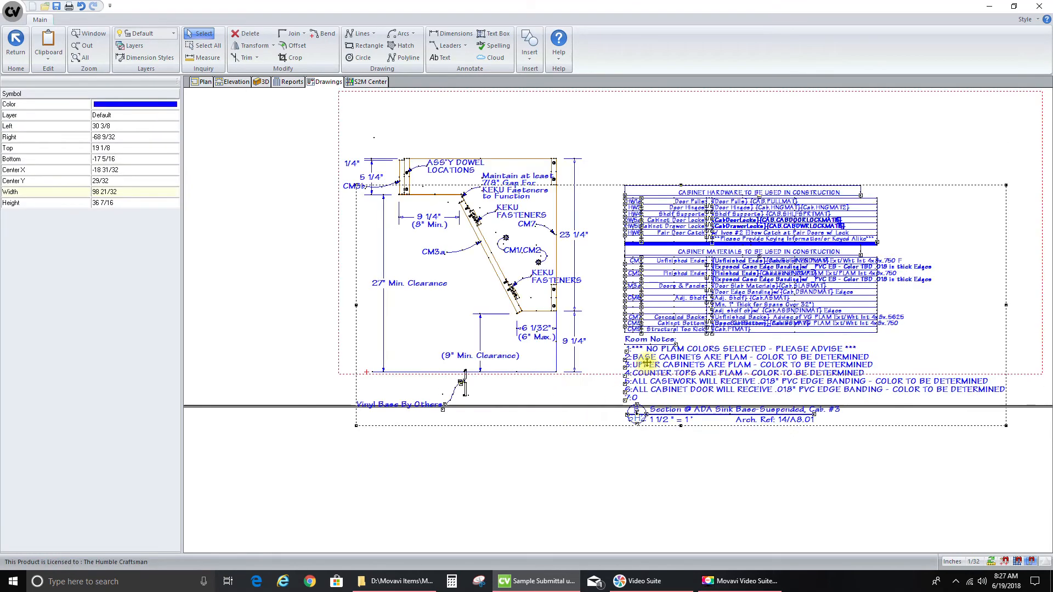
{"action": "scroll", "coordinate": [640, 390], "scroll_direction": "up", "scroll_amount": 2}
{"action": "left_click_drag", "start_coordinate": [625, 385], "coordinate": [610, 311]}
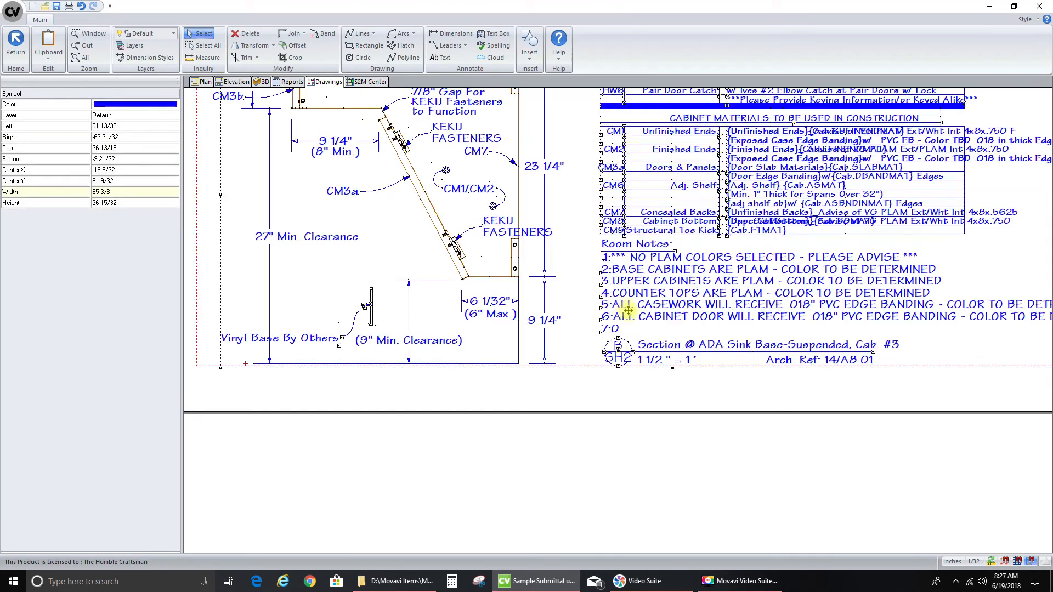
{"action": "scroll", "coordinate": [613, 326], "scroll_direction": "down", "scroll_amount": 2}
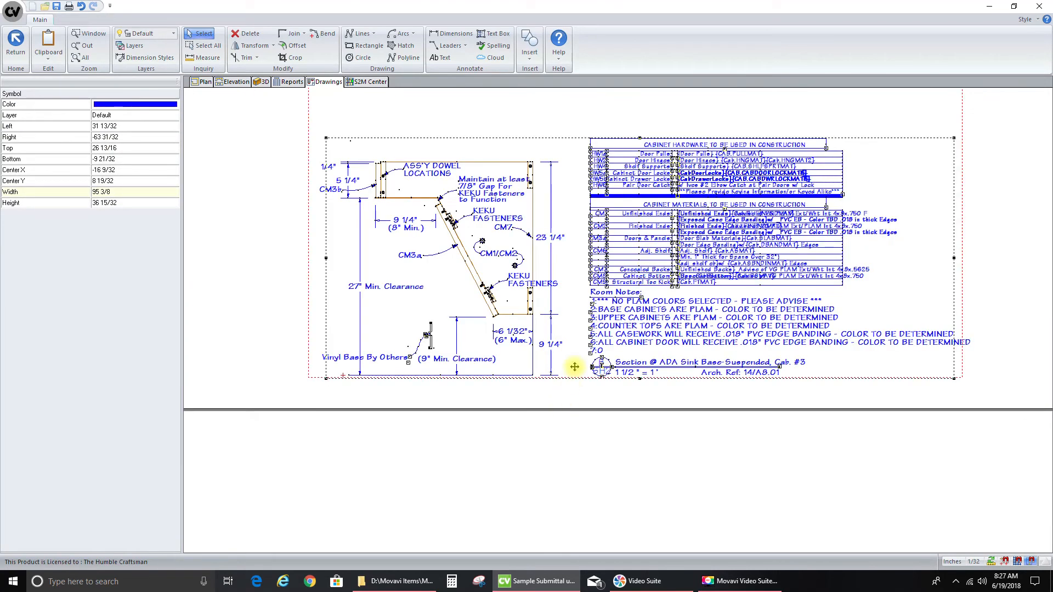
Shift the legend symbol slightly closer to the ADA sink base, ungroup it, and delete its "Vinyl Base By Others" note
{"action": "left_click", "coordinate": [589, 301]}
{"action": "left_click_drag", "start_coordinate": [590, 300], "coordinate": [579, 300]}
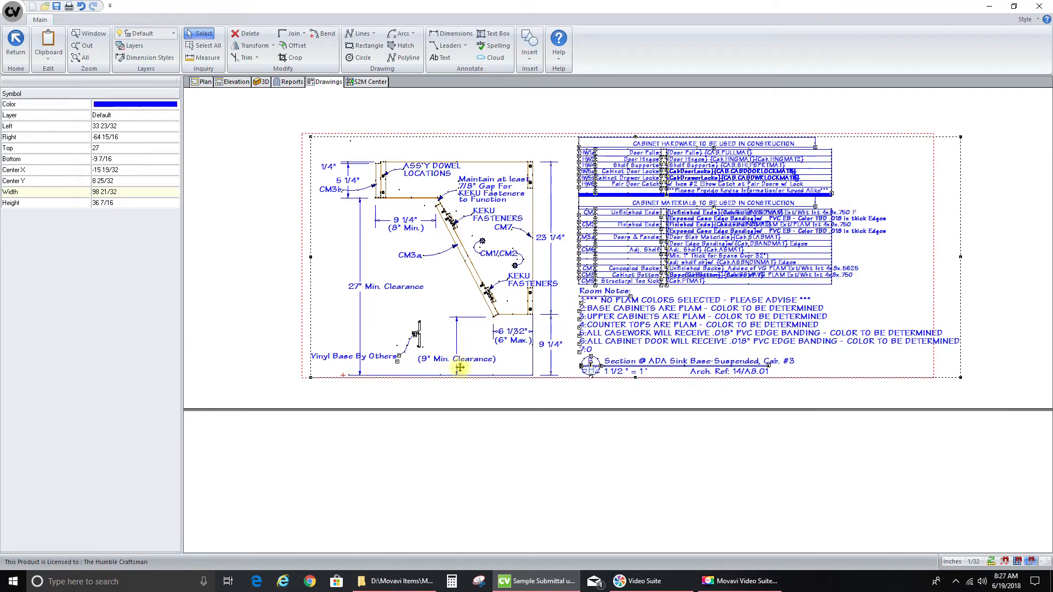
{"action": "right_click", "coordinate": [544, 297]}
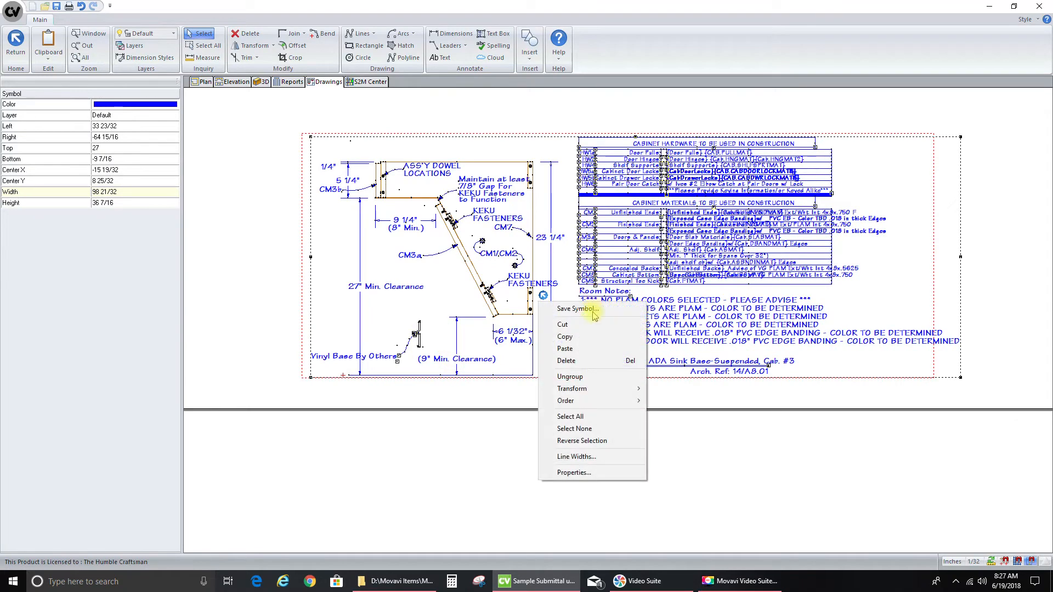
{"action": "left_click", "coordinate": [579, 377]}
{"action": "left_click", "coordinate": [417, 337]}
{"action": "key", "text": "Delete"}
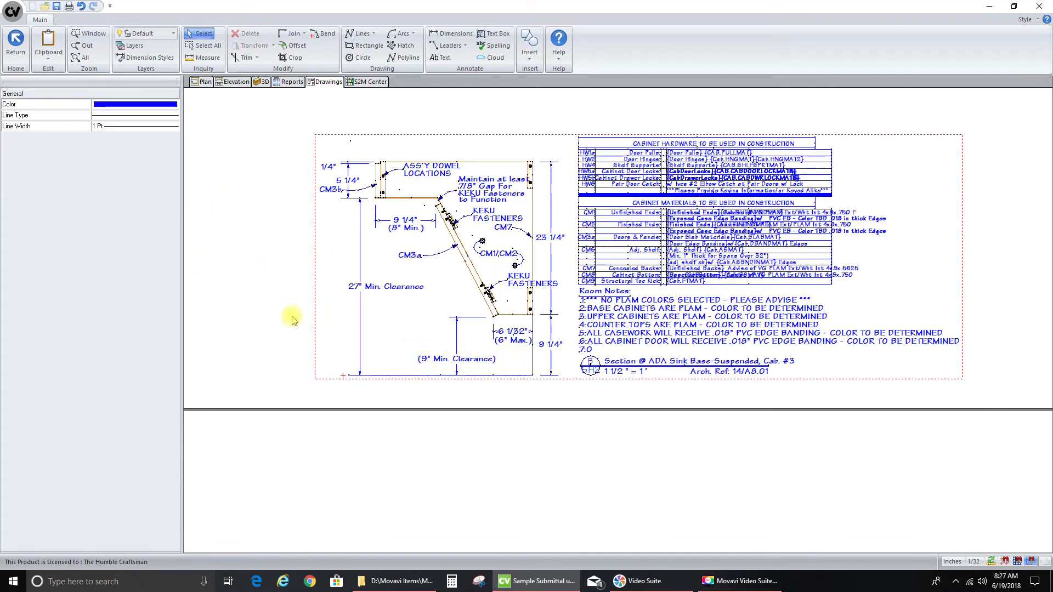
{"action": "scroll", "coordinate": [298, 330], "scroll_direction": "down", "scroll_amount": 3}
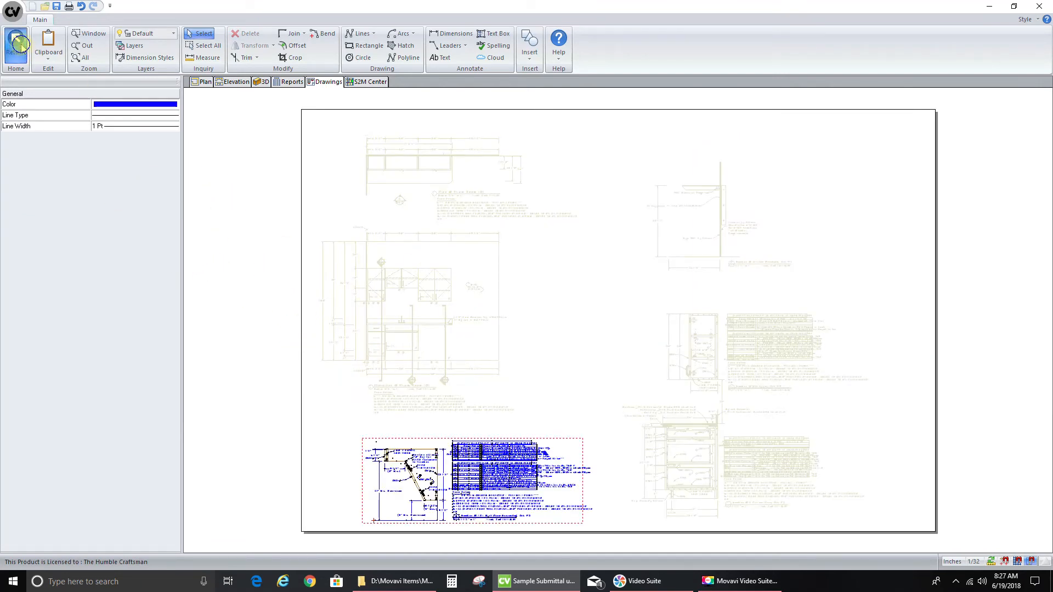
{"action": "left_click", "coordinate": [16, 44]}
In the Counter Brackets End scene, change the detail letter in the section's title symbol to C and return to the sheet
{"action": "scroll", "coordinate": [768, 272], "scroll_direction": "up", "scroll_amount": 3}
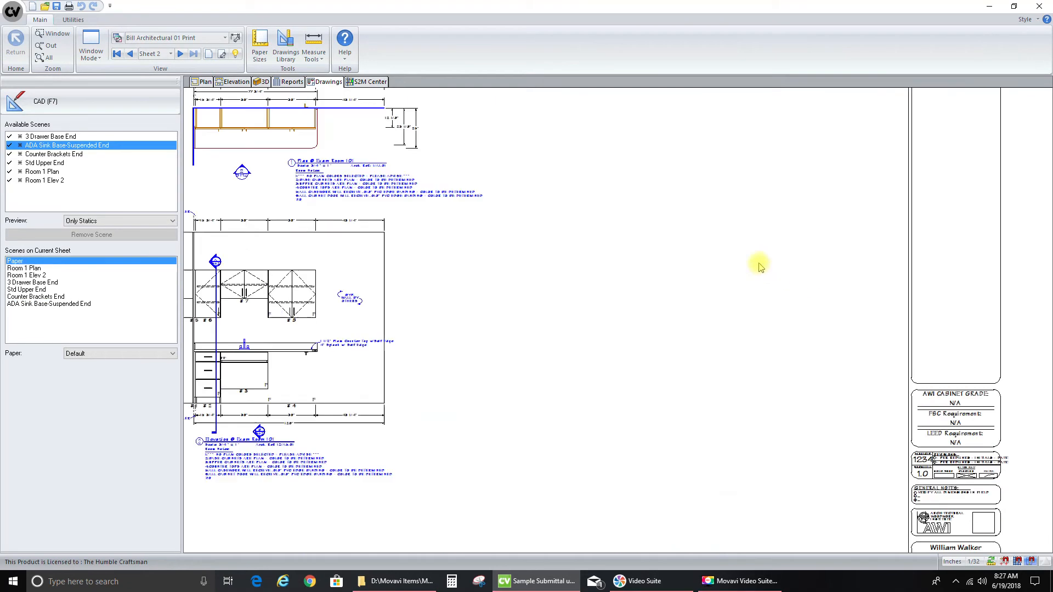
{"action": "scroll", "coordinate": [701, 267], "scroll_direction": "up", "scroll_amount": 2}
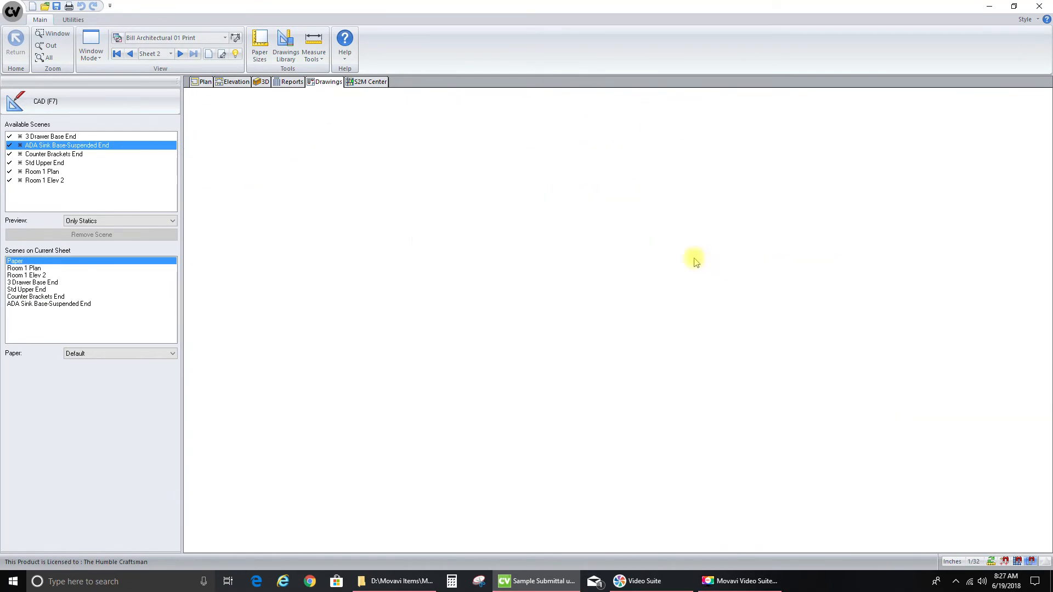
{"action": "left_click", "coordinate": [676, 265]}
{"action": "left_click", "coordinate": [108, 103]}
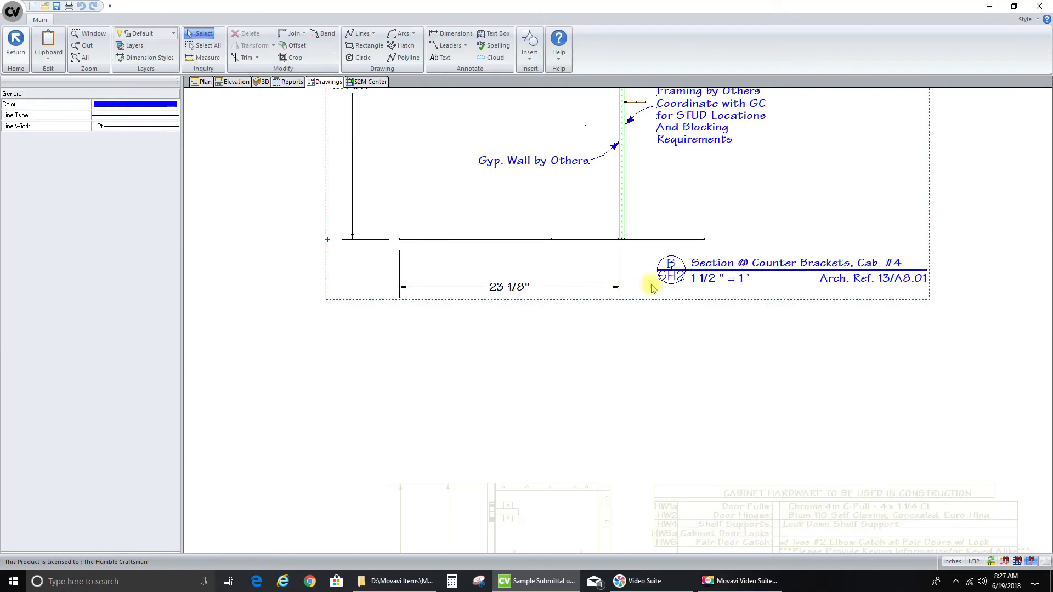
{"action": "left_click", "coordinate": [671, 264]}
{"action": "left_click", "coordinate": [118, 246]}
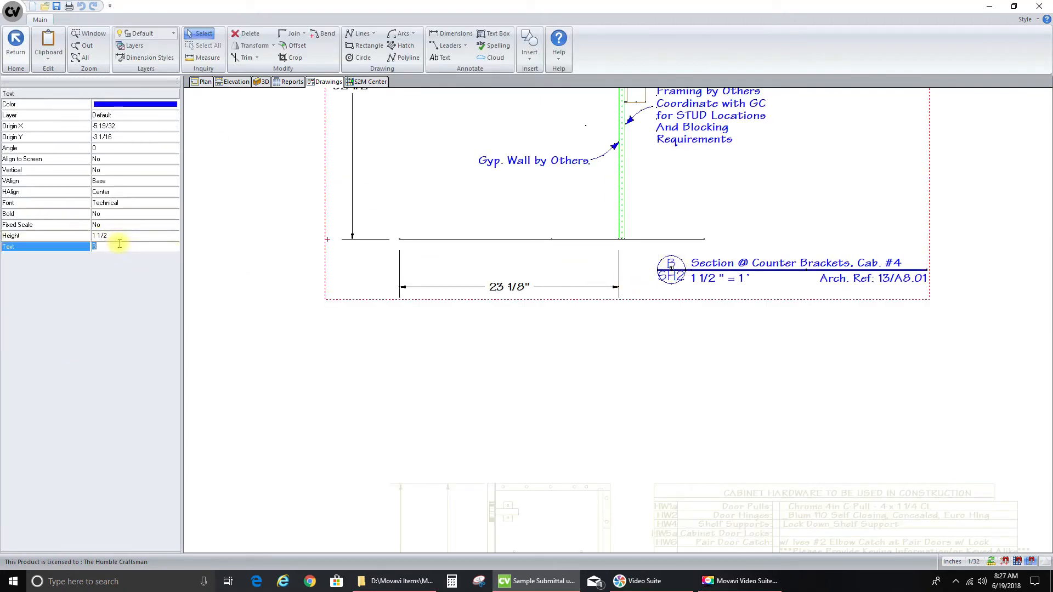
{"action": "type", "text": "C"}
{"action": "key", "text": "Return"}
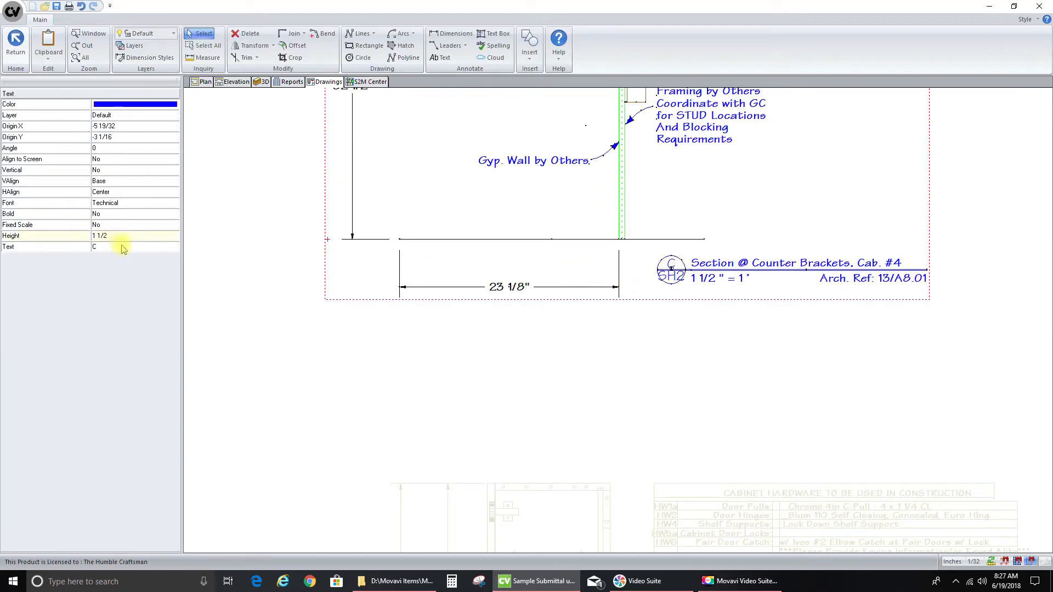
{"action": "left_click", "coordinate": [423, 349]}
{"action": "scroll", "coordinate": [366, 323], "scroll_direction": "down", "scroll_amount": 5}
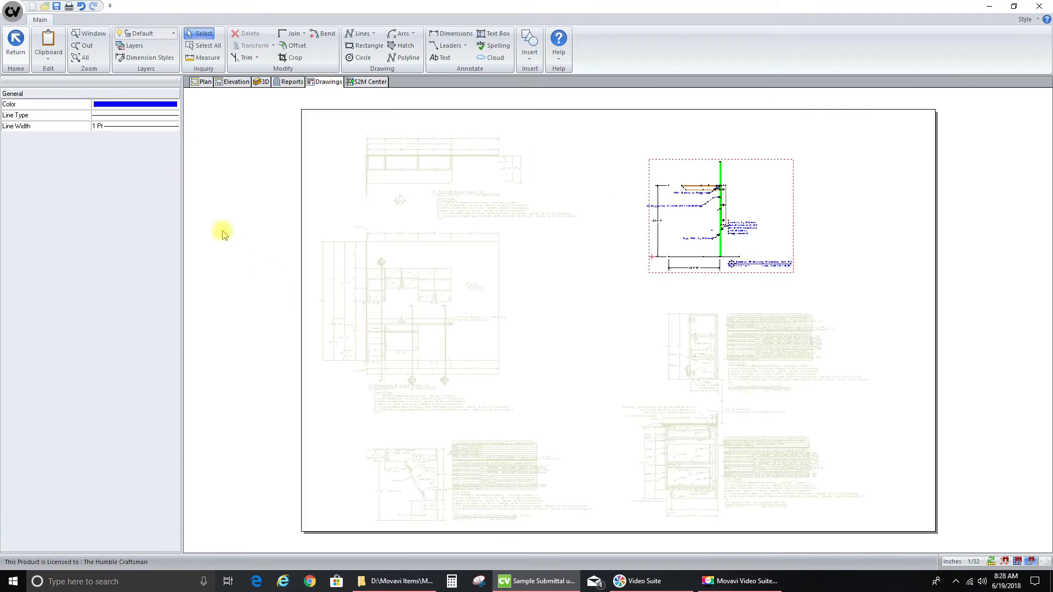
{"action": "left_click", "coordinate": [15, 43]}
Move the ADA Sink Base-Suspended End scene slightly up and left, keeping it below the elevation's room notes
{"action": "left_click", "coordinate": [472, 485]}
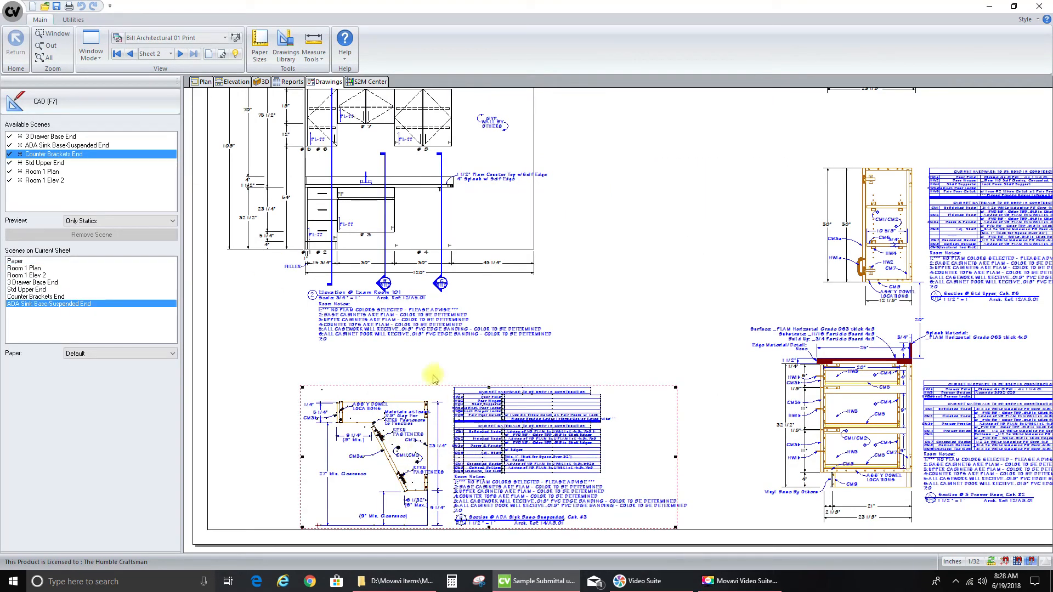
{"action": "left_click_drag", "start_coordinate": [459, 444], "coordinate": [442, 422]}
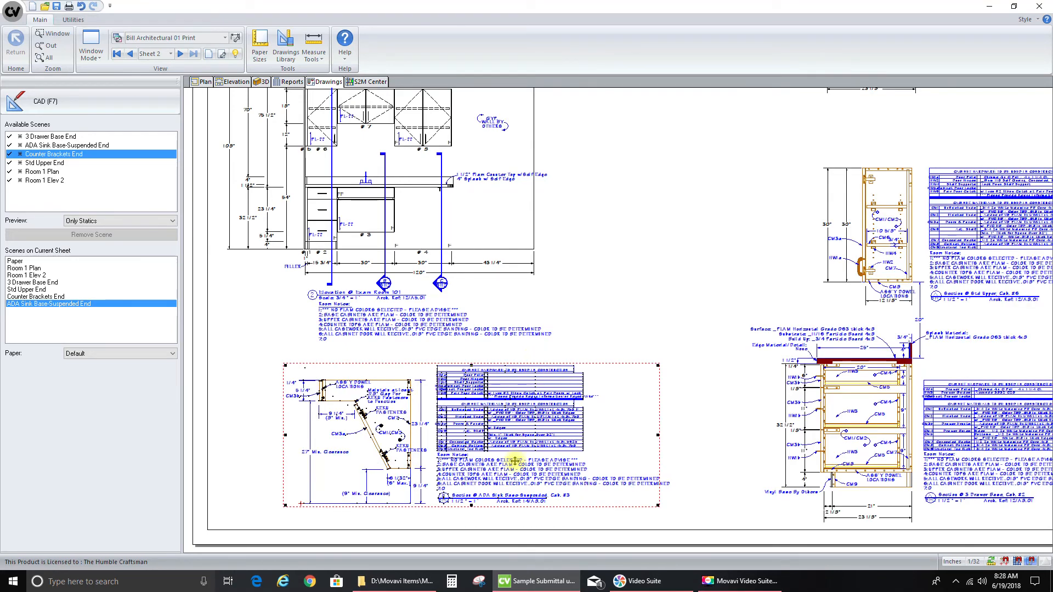
{"action": "left_click_drag", "start_coordinate": [507, 467], "coordinate": [505, 475]}
{"action": "left_click", "coordinate": [540, 339]}
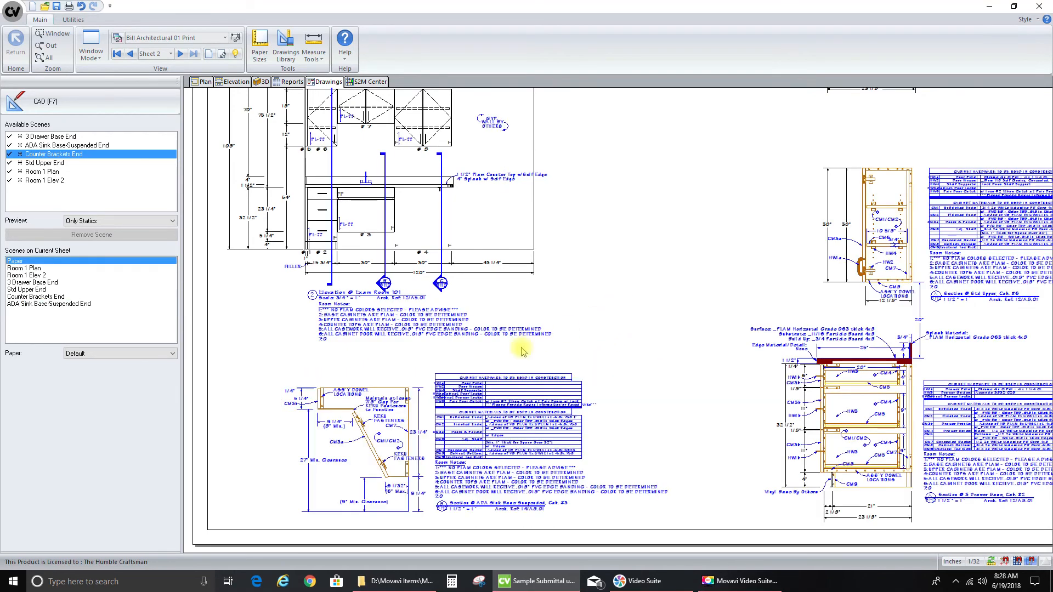
{"action": "middle_click", "coordinate": [460, 410]}
{"action": "left_click", "coordinate": [265, 294]}
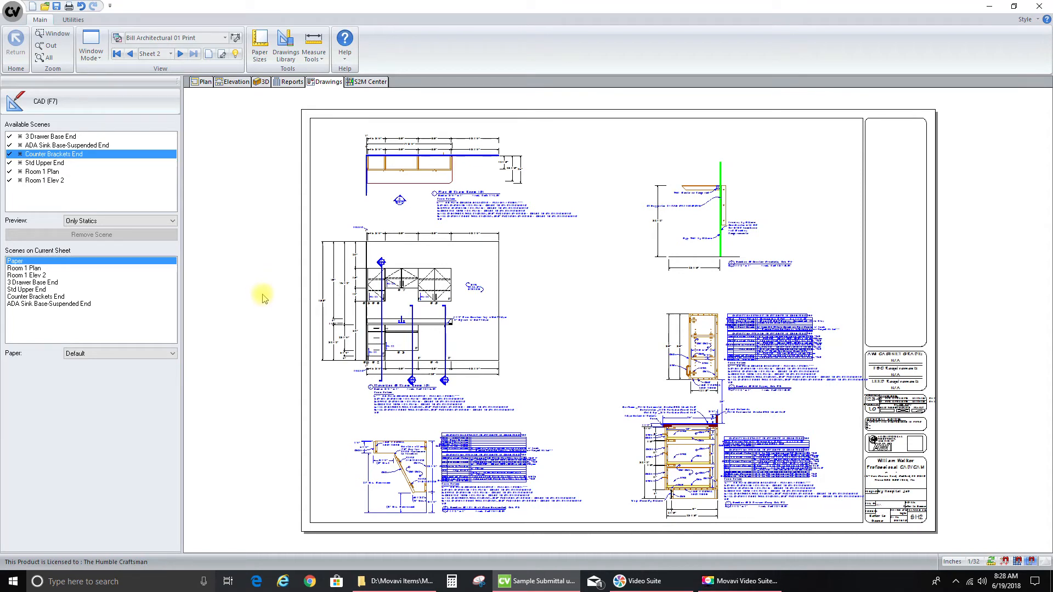
Review the Sheet 1 cover page and the title block information on Sheet 2
{"action": "left_click", "coordinate": [130, 53]}
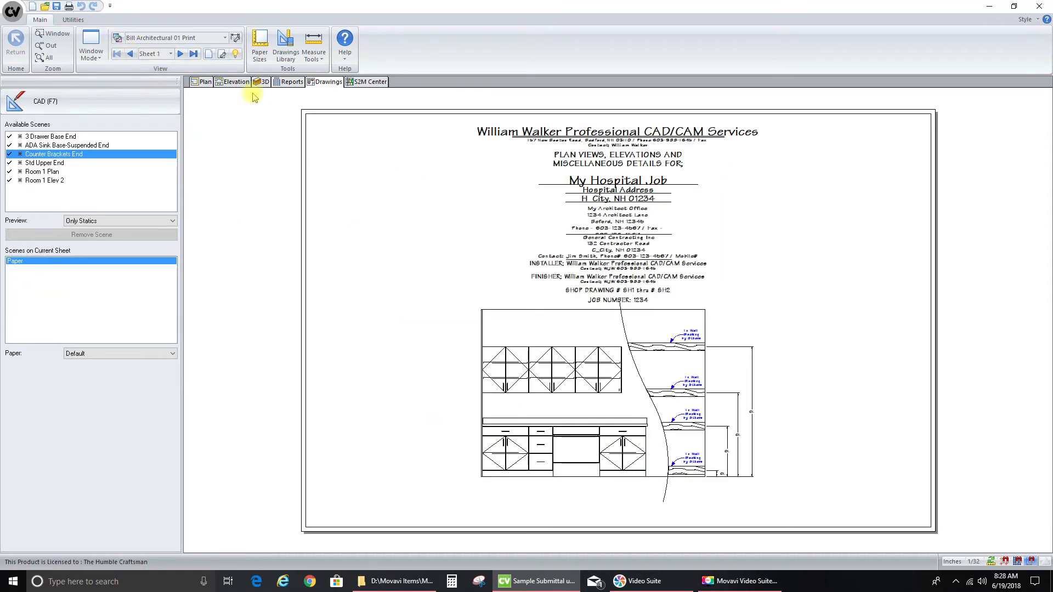
{"action": "left_click", "coordinate": [181, 53]}
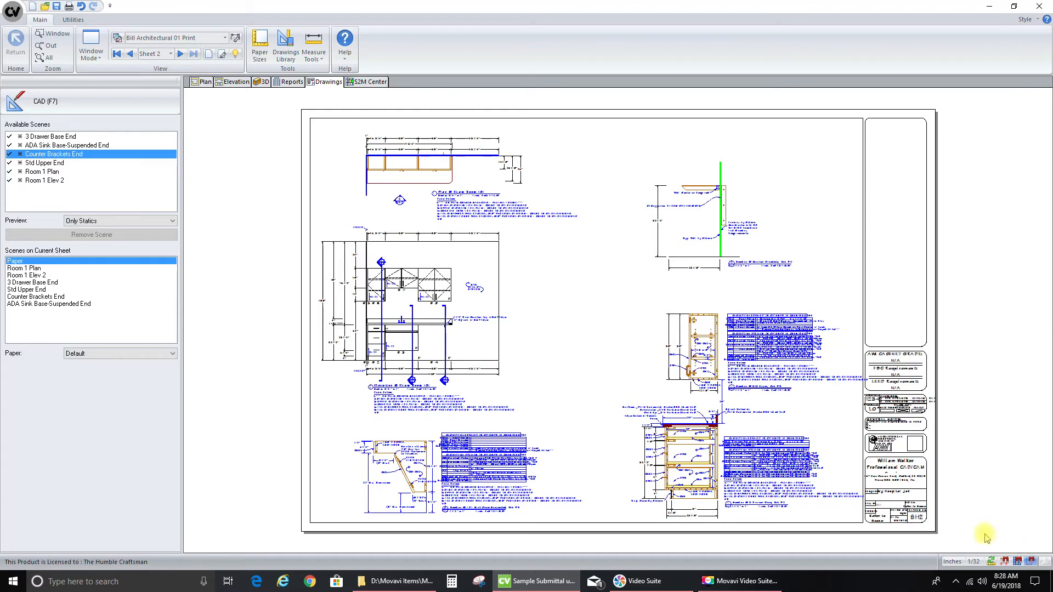
{"action": "scroll", "coordinate": [956, 534], "scroll_direction": "up", "scroll_amount": 2}
{"action": "scroll", "coordinate": [935, 521], "scroll_direction": "up", "scroll_amount": 2}
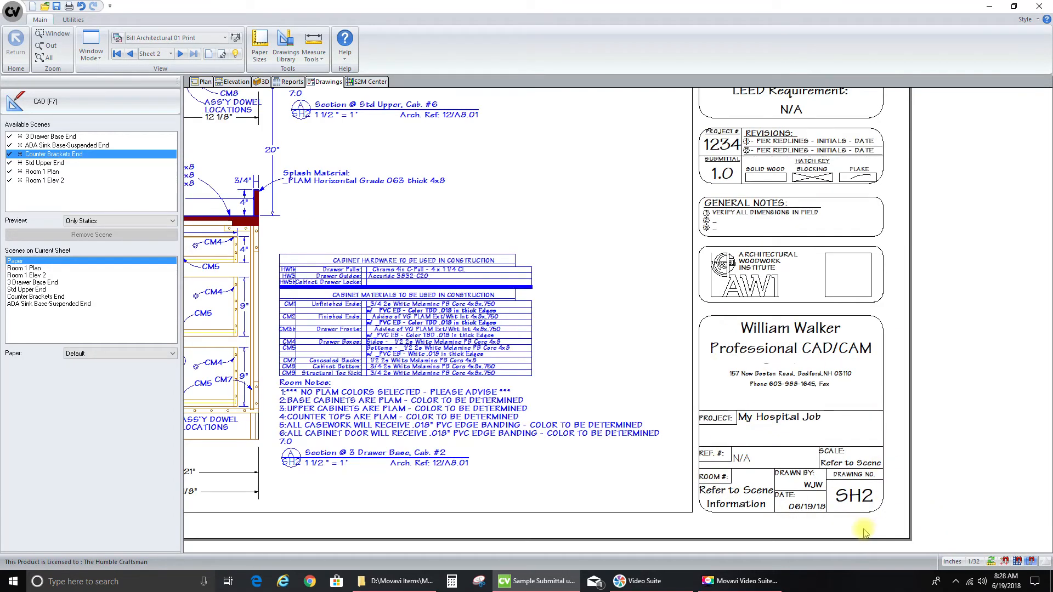
{"action": "middle_click", "coordinate": [630, 413]}
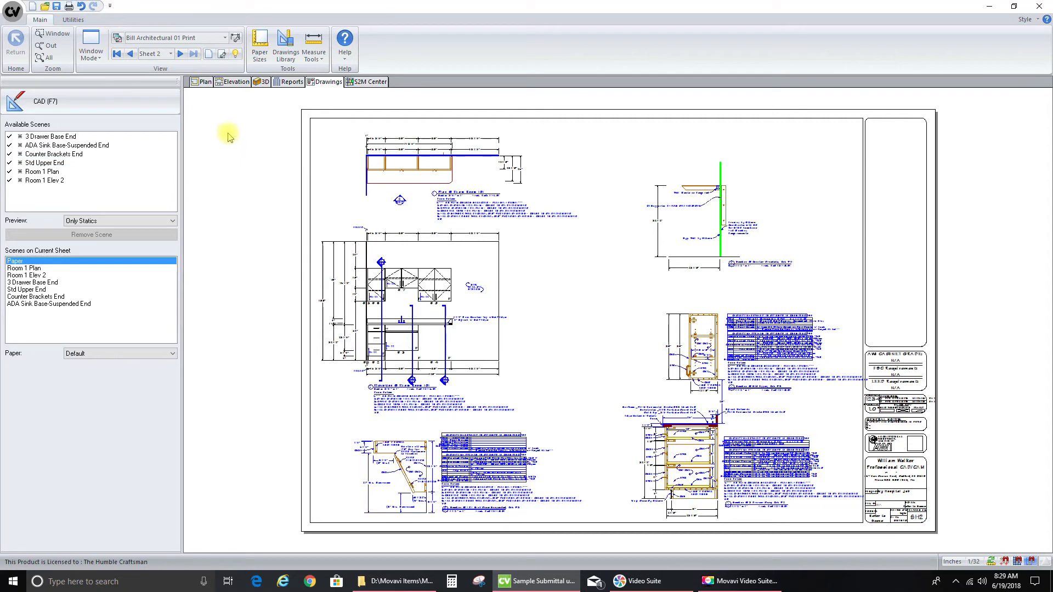
Start printing the drawing set and choose CutePDF Writer as the printer
{"action": "left_click", "coordinate": [69, 6]}
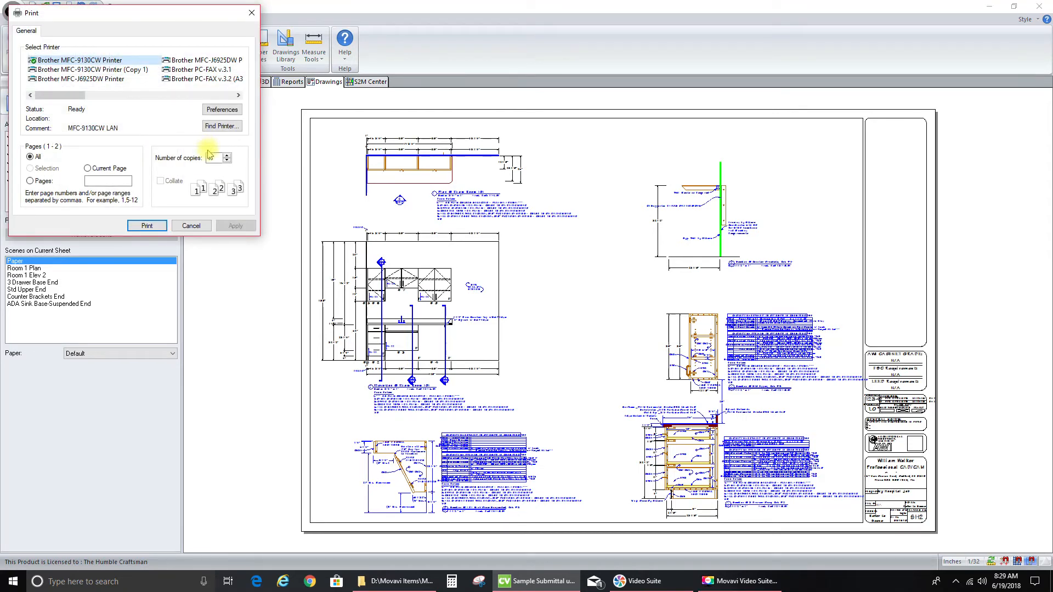
{"action": "left_click_drag", "start_coordinate": [70, 97], "coordinate": [147, 97]}
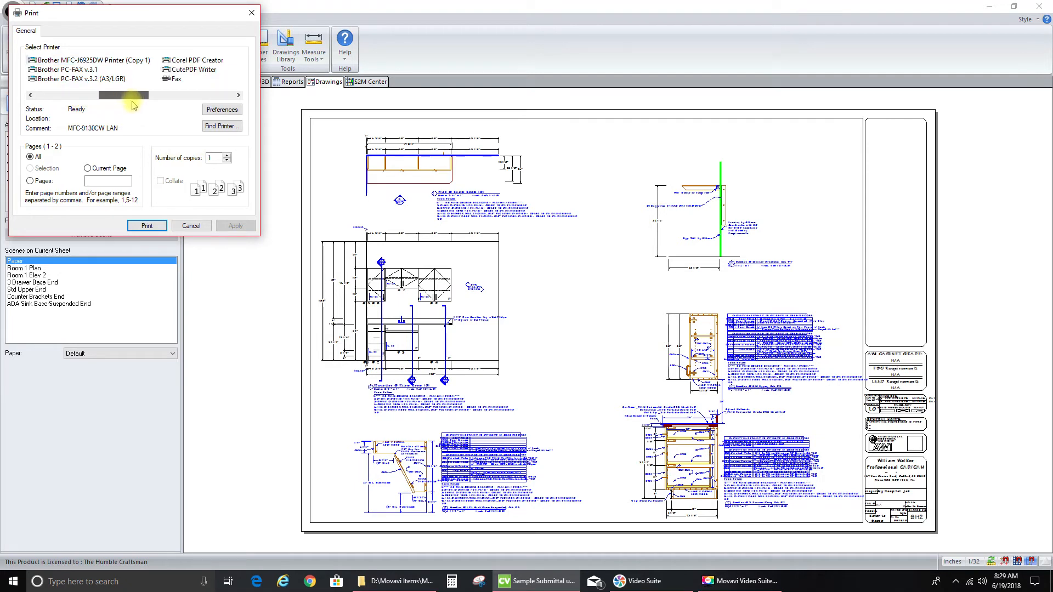
{"action": "left_click", "coordinate": [171, 72]}
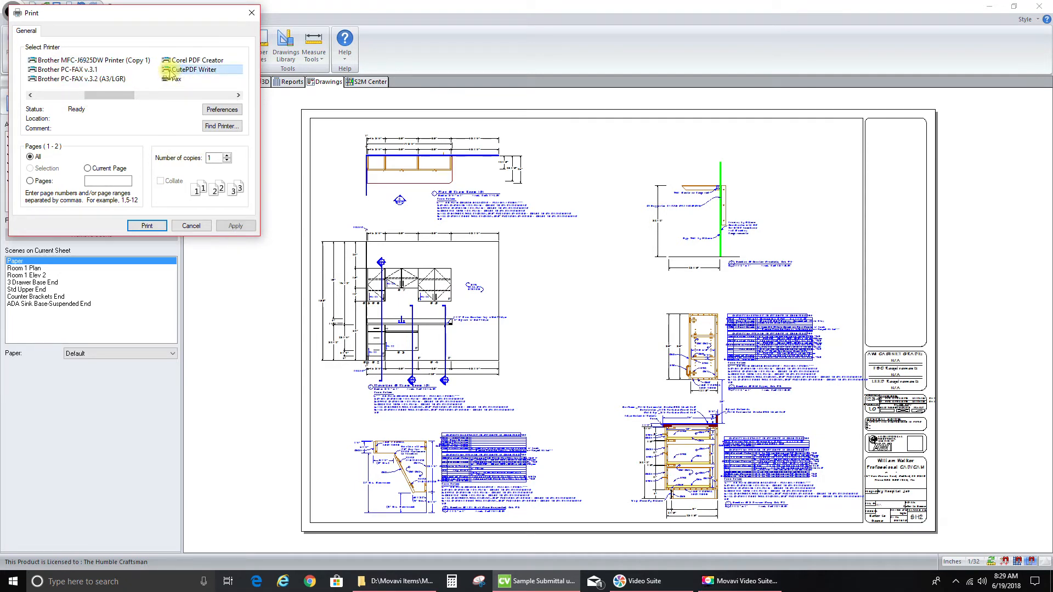
Set the printer's paper size to a PostScript Custom Page Size 24 inches wide and 36 inches high
{"action": "left_click", "coordinate": [221, 109]}
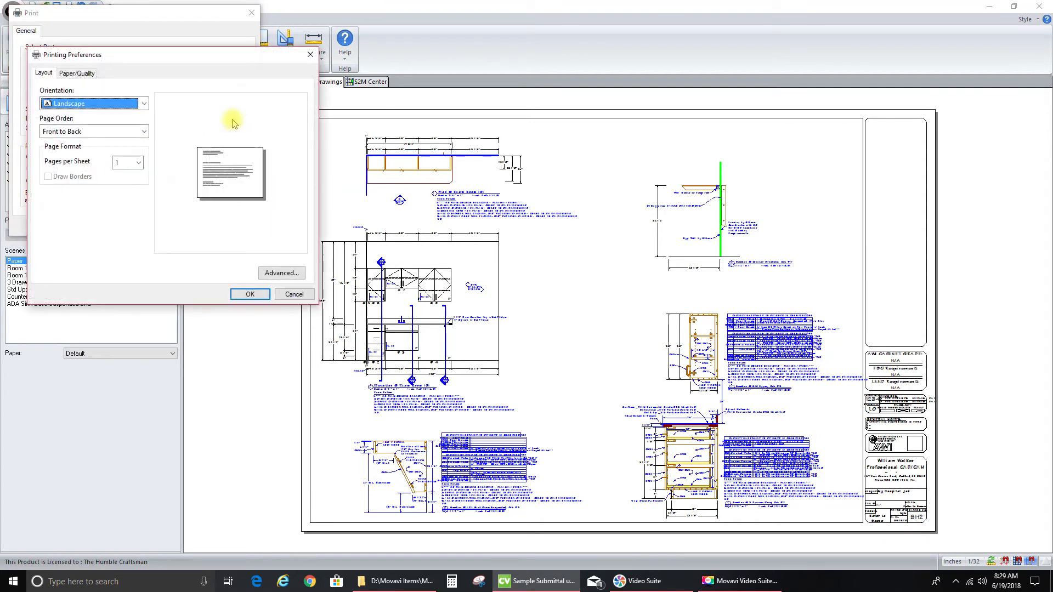
{"action": "left_click", "coordinate": [282, 273]}
{"action": "left_click", "coordinate": [242, 127]}
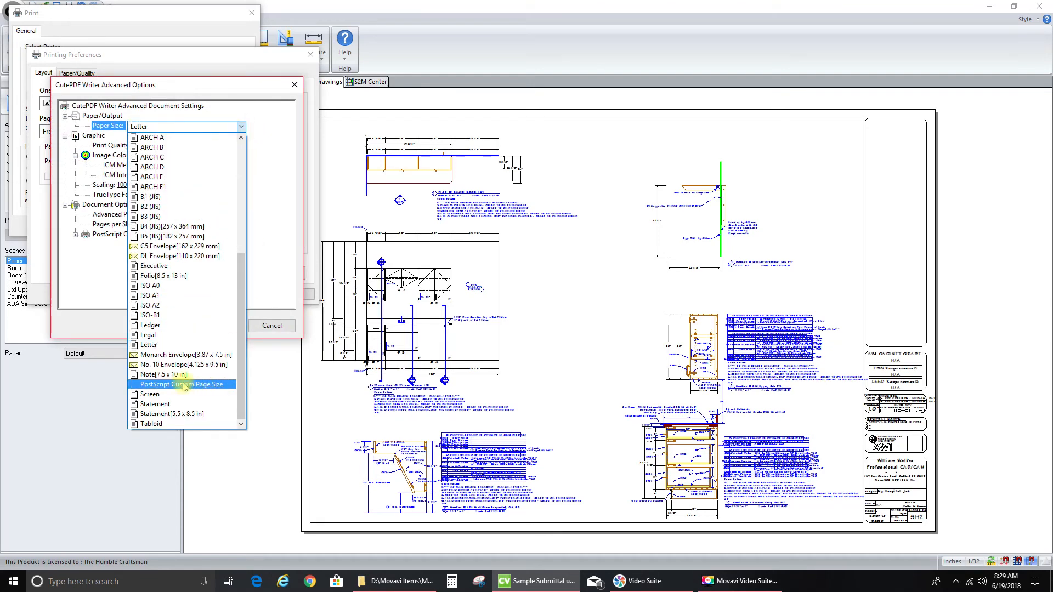
{"action": "left_click", "coordinate": [172, 385]}
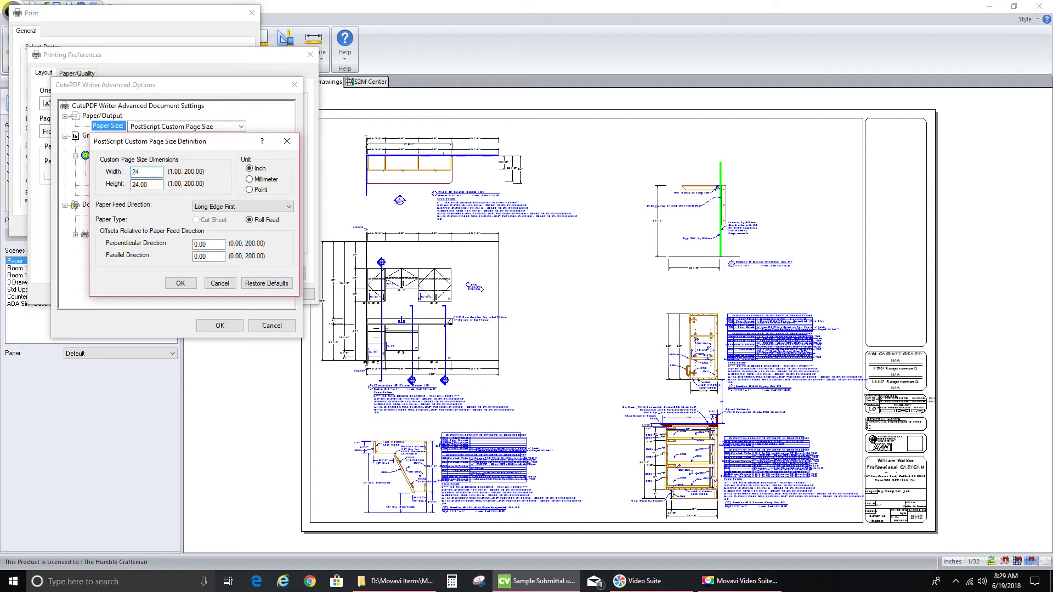
{"action": "key", "text": "Tab"}
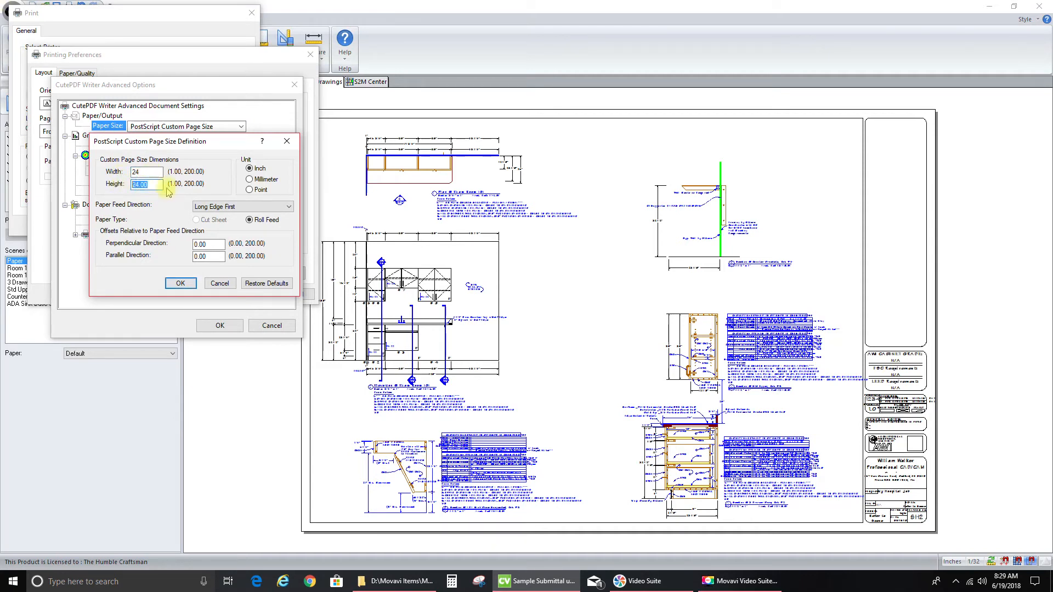
{"action": "type", "text": "36"}
{"action": "left_click", "coordinate": [180, 283]}
{"action": "left_click", "coordinate": [220, 326]}
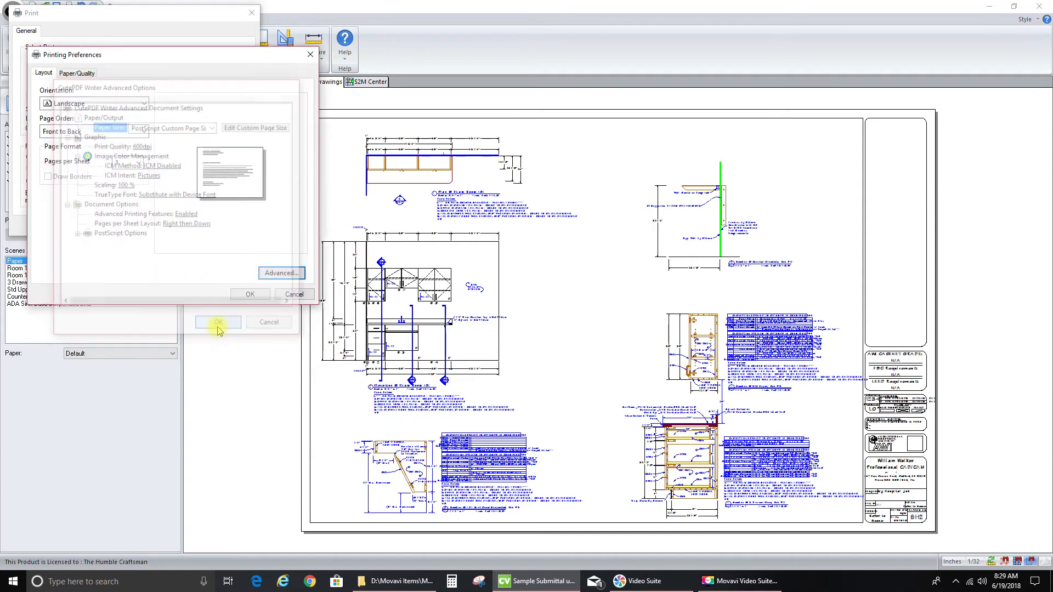
{"action": "left_click", "coordinate": [250, 294]}
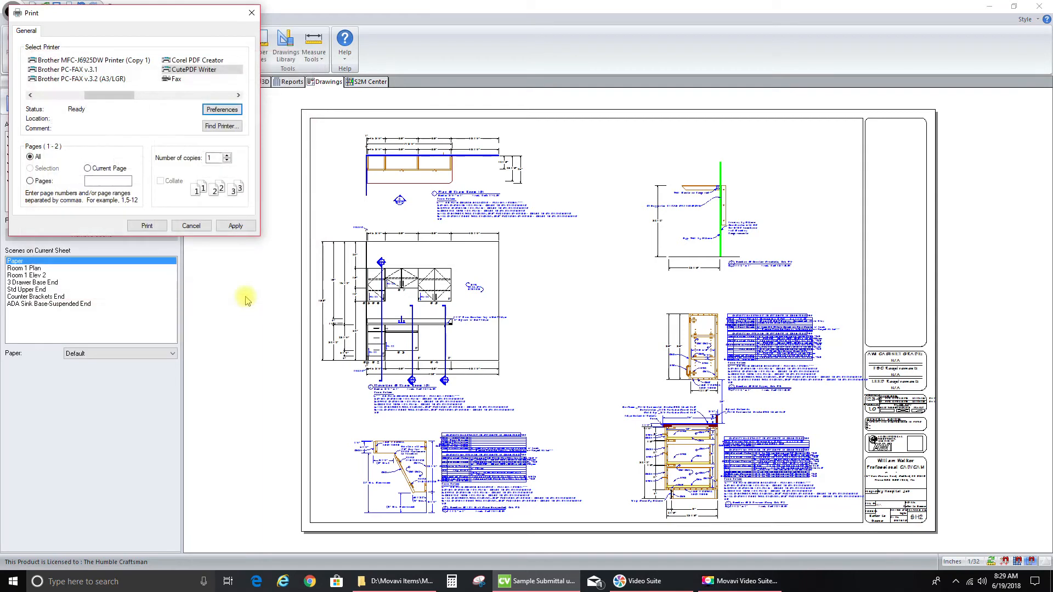
Apply the printer settings, print all pages to "Sample Submittal using Legend Method.pdf" and look through the PDF
{"action": "left_click", "coordinate": [233, 226]}
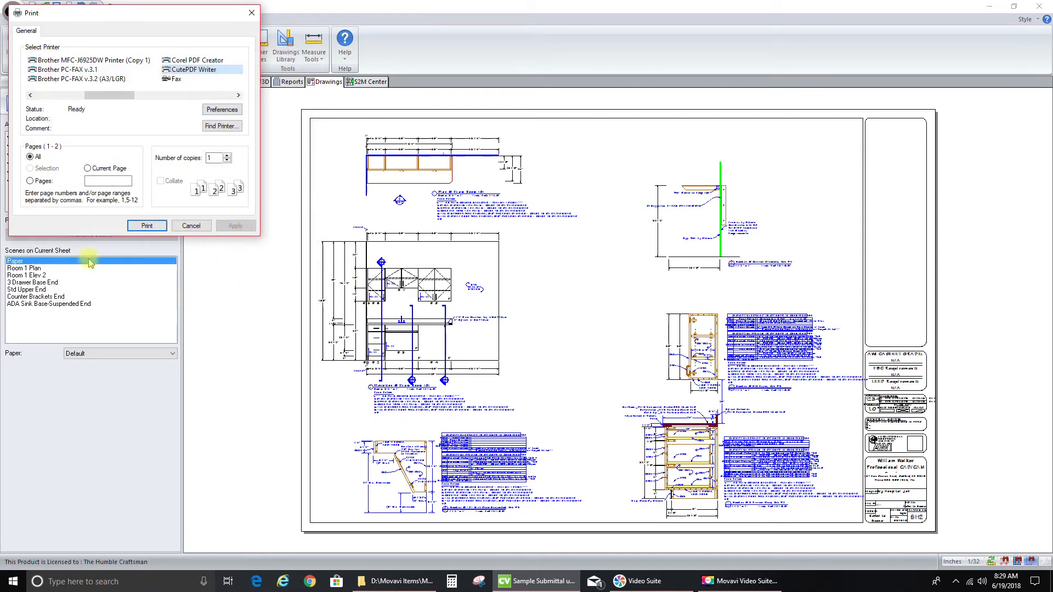
{"action": "left_click", "coordinate": [146, 226]}
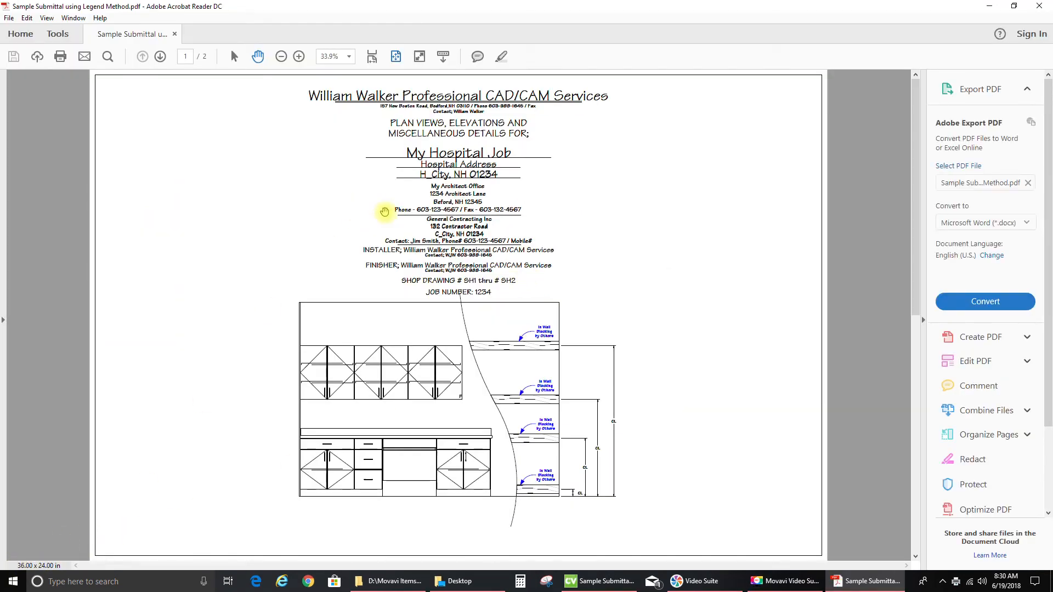
{"action": "scroll", "coordinate": [384, 212], "scroll_direction": "down", "scroll_amount": 3}
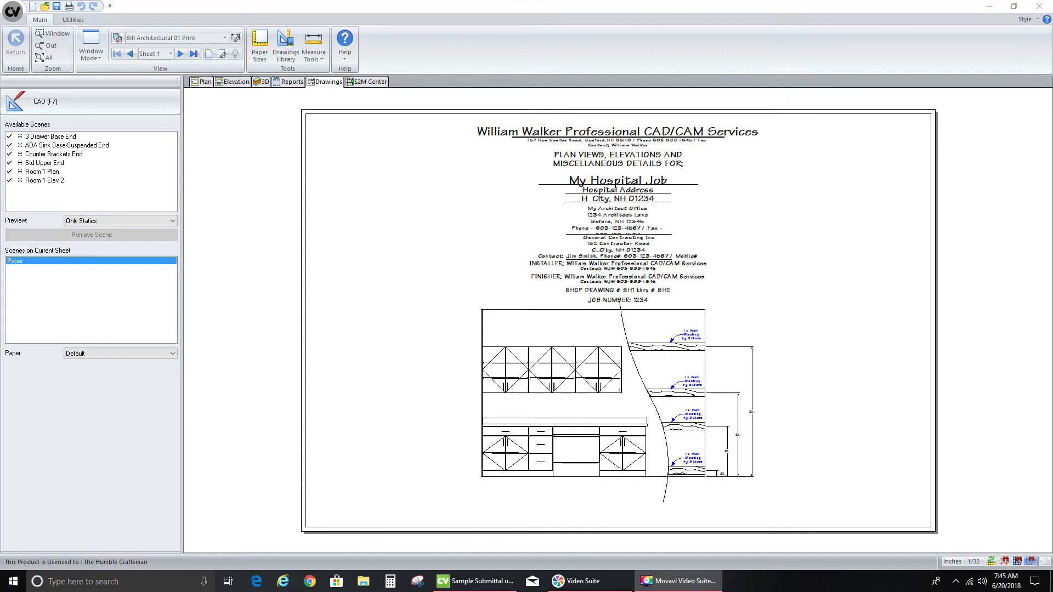
In the plan view's room parameters, replace Room Note 01 with "ALL CASEWORK INTERIORS TO BE WHITE MELAMINE"
{"action": "left_click", "coordinate": [205, 83]}
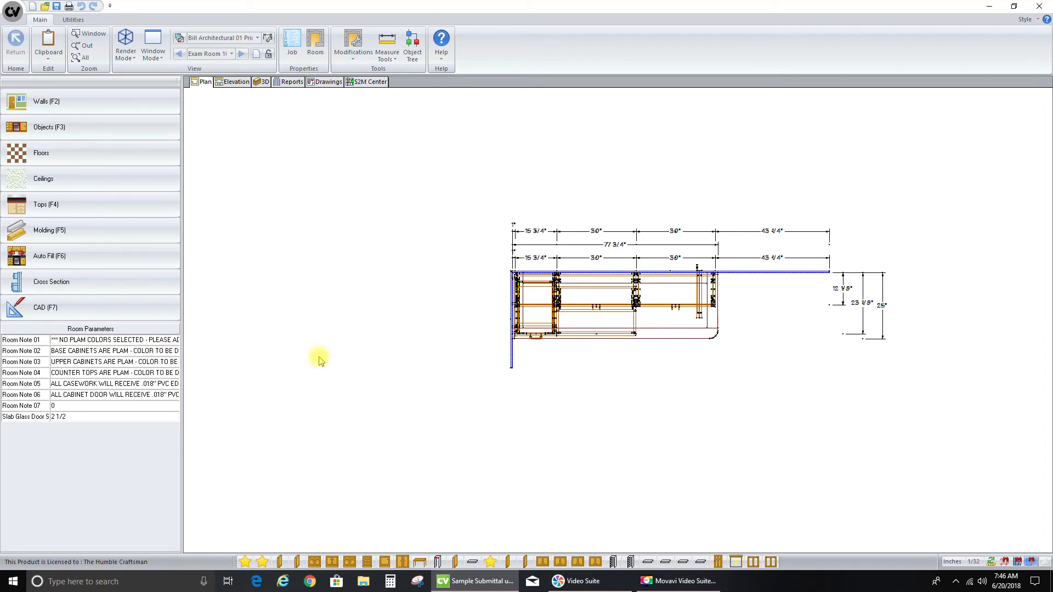
{"action": "left_click", "coordinate": [174, 339]}
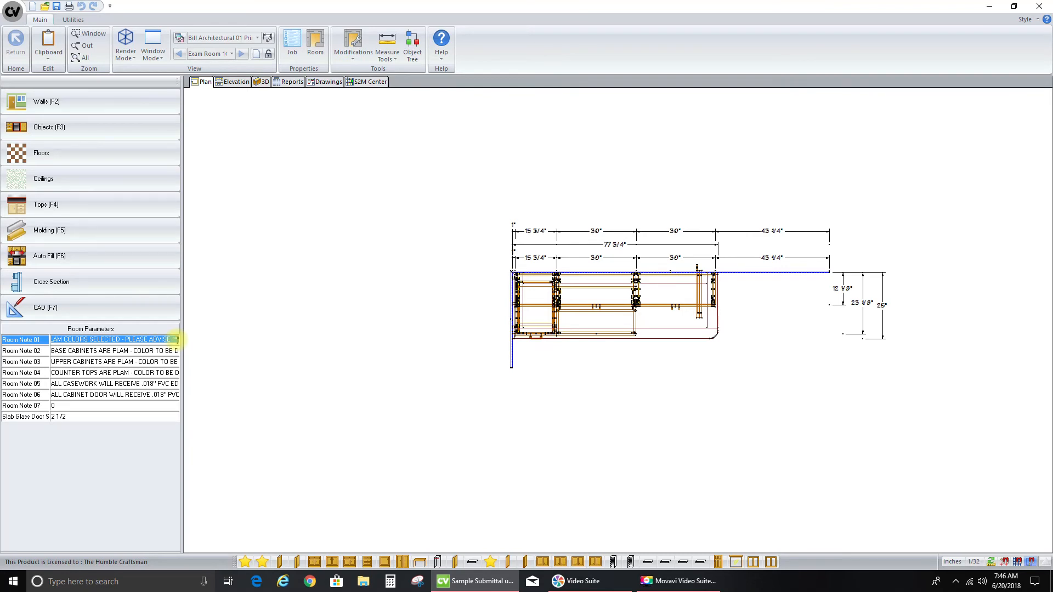
{"action": "key", "text": "Delete"}
{"action": "type", "text": "ALL CASEWORK INTERIORS TO BE "}
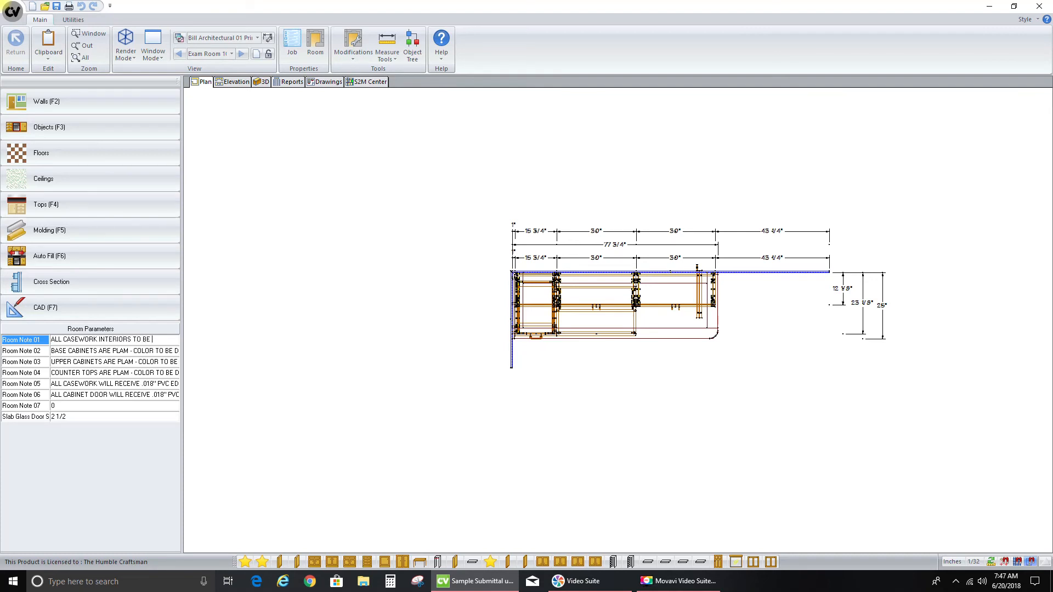
{"action": "type", "text": "WHITE MELAMINE"}
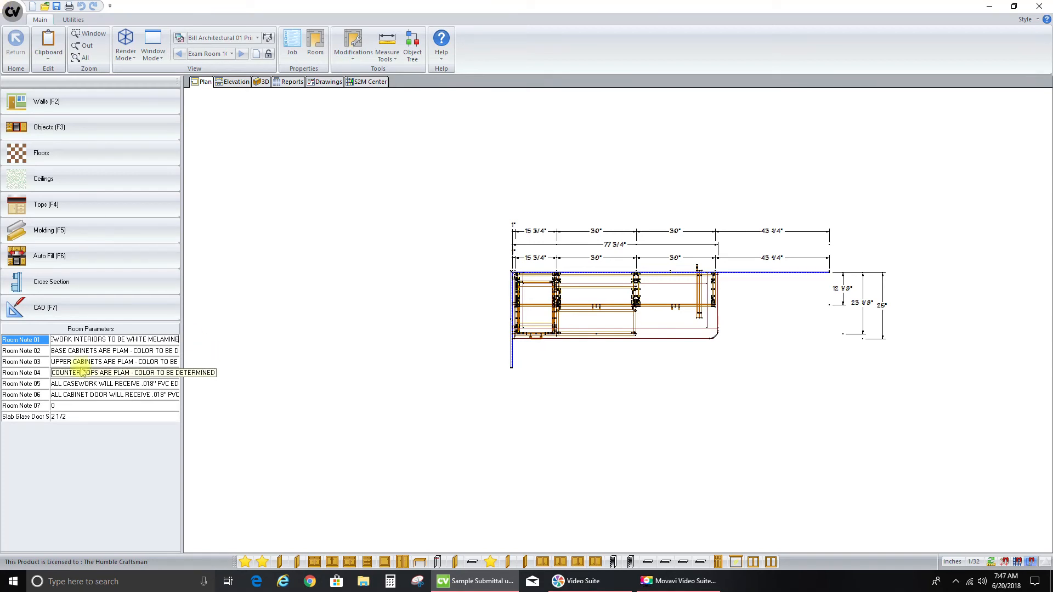
{"action": "left_click", "coordinate": [97, 353]}
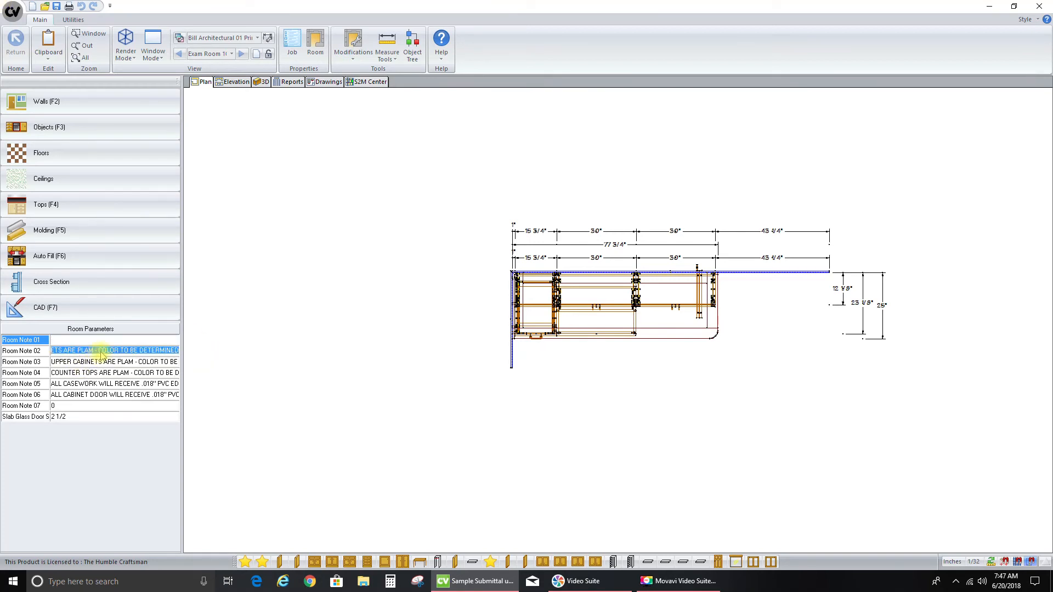
Replace Room Note 02 with "BASE CABINETS ARE TO BE PL1 - FORMICA - SOME COLOR"
{"action": "left_click", "coordinate": [104, 350]}
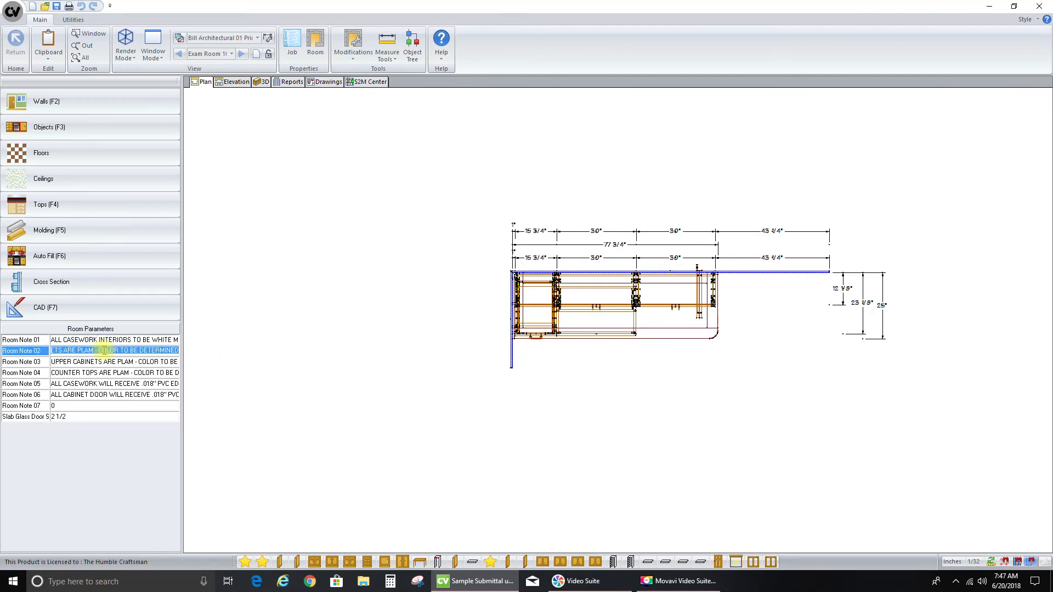
{"action": "type", "text": "BASE C"}
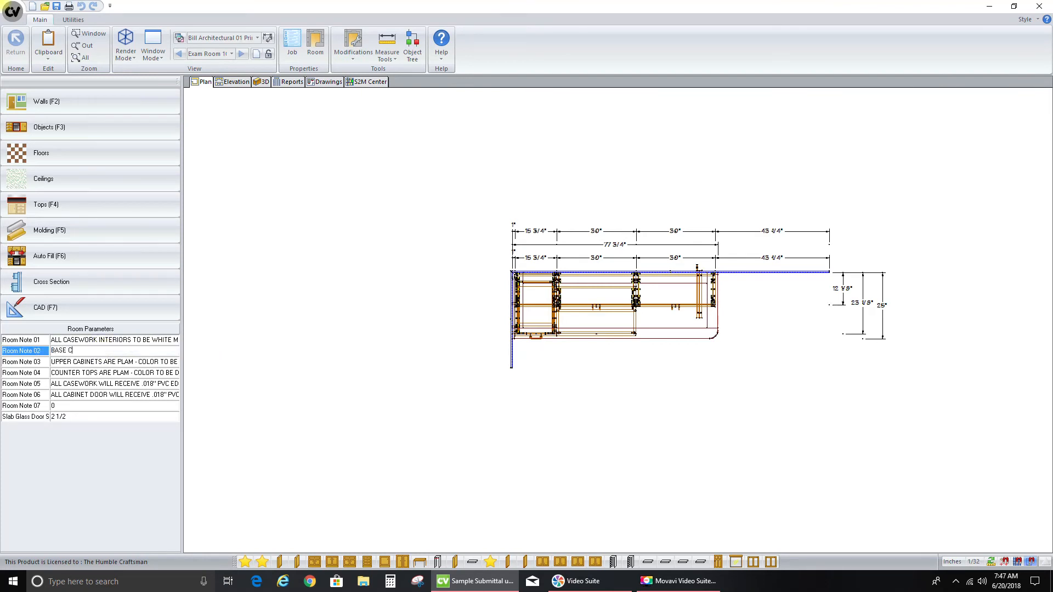
{"action": "type", "text": "ABINETS ARE TO BE PL1 - FORMICA - SOME COLOR"}
Replace Room Note 03 with "UPPER CABINETS ARE TO BE PL2 - WILSONART - SOME COLOR"
{"action": "left_click", "coordinate": [99, 362]}
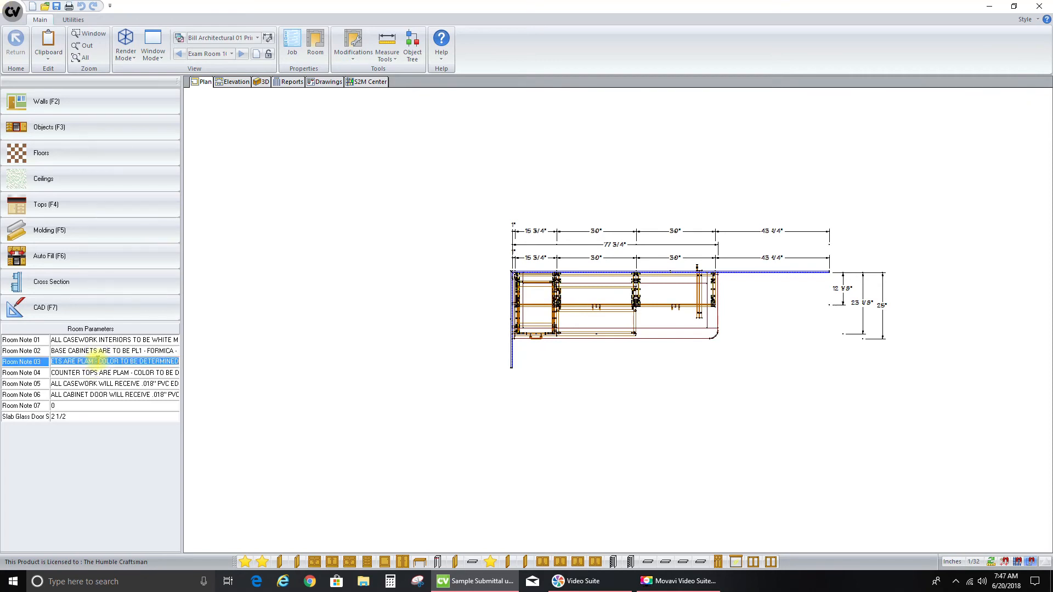
{"action": "type", "text": "UPPER CABINE"}
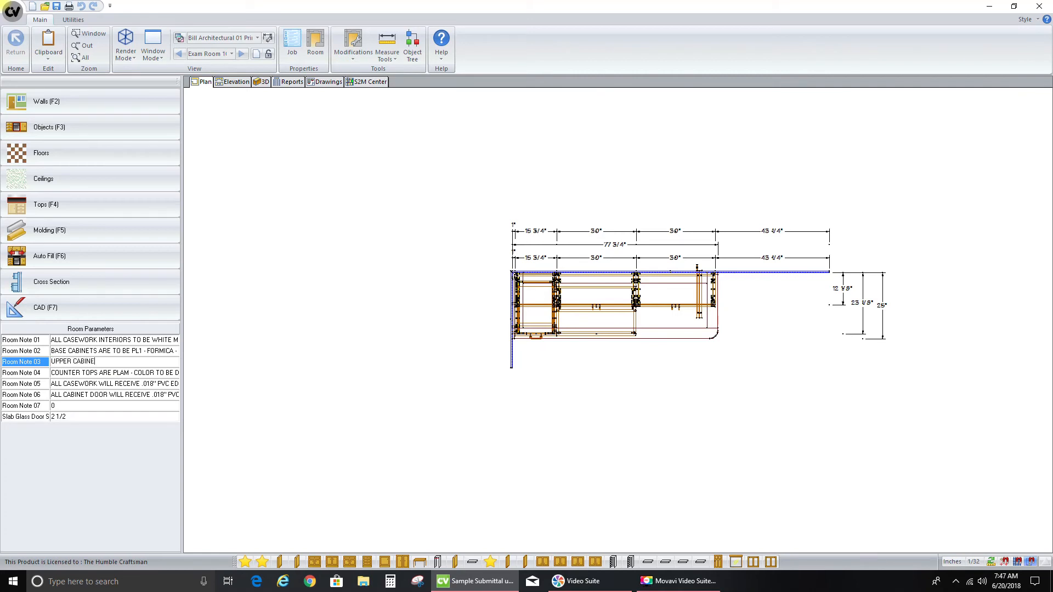
{"action": "type", "text": "TS ARE TO"}
{"action": "type", "text": " BE "}
{"action": "type", "text": "PL2 - WILSONART"}
{"action": "type", "text": " - SOME COL"}
{"action": "type", "text": "OR"}
Replace Room Note 04 with "COUNTER TOPS ARE TO BE PL3 - TREE FROG - SOME COLOR"
{"action": "left_click", "coordinate": [83, 373]}
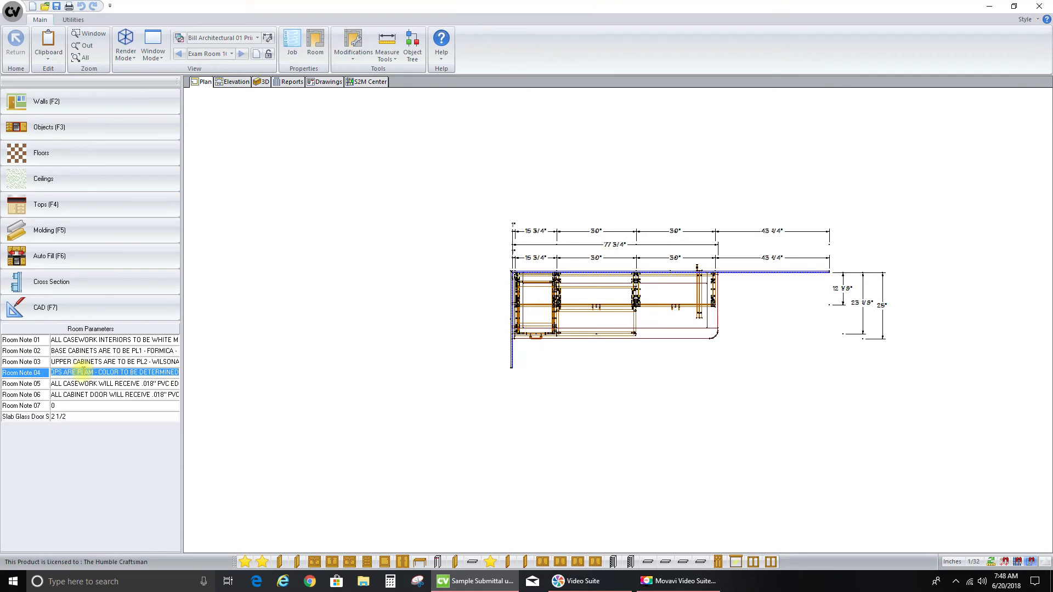
{"action": "type", "text": "COUNTER TOPS"}
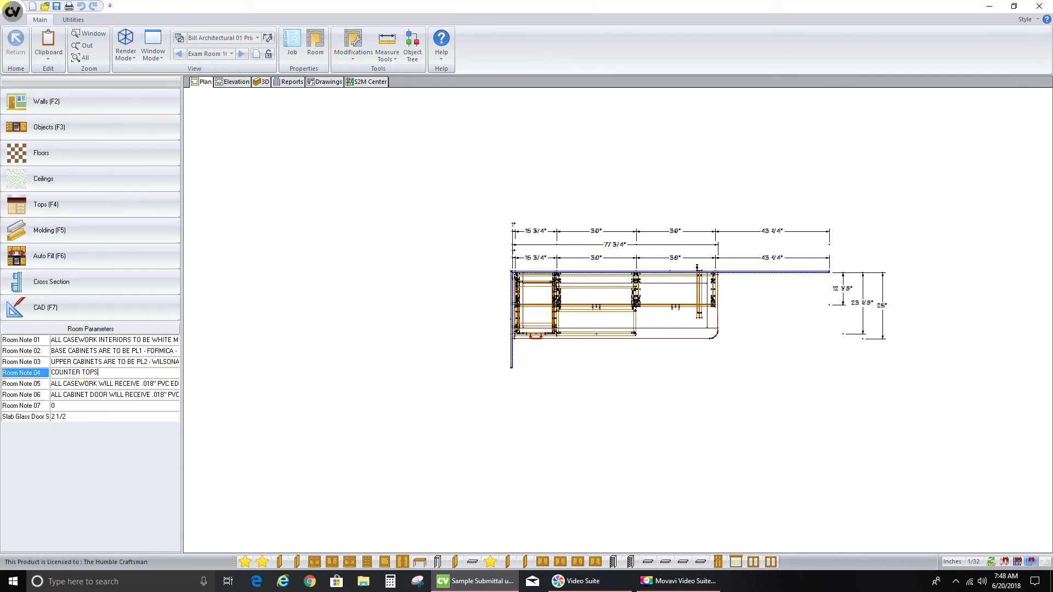
{"action": "type", "text": " ARE TO BE PL3 - TREE FROG - SOME COLOR"}
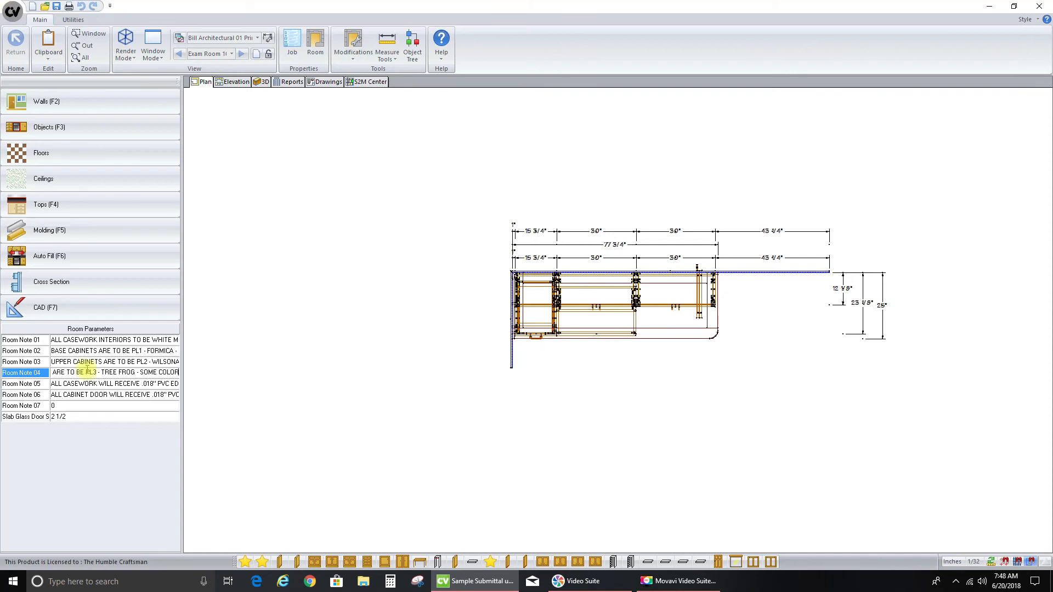
{"action": "left_click", "coordinate": [140, 406]}
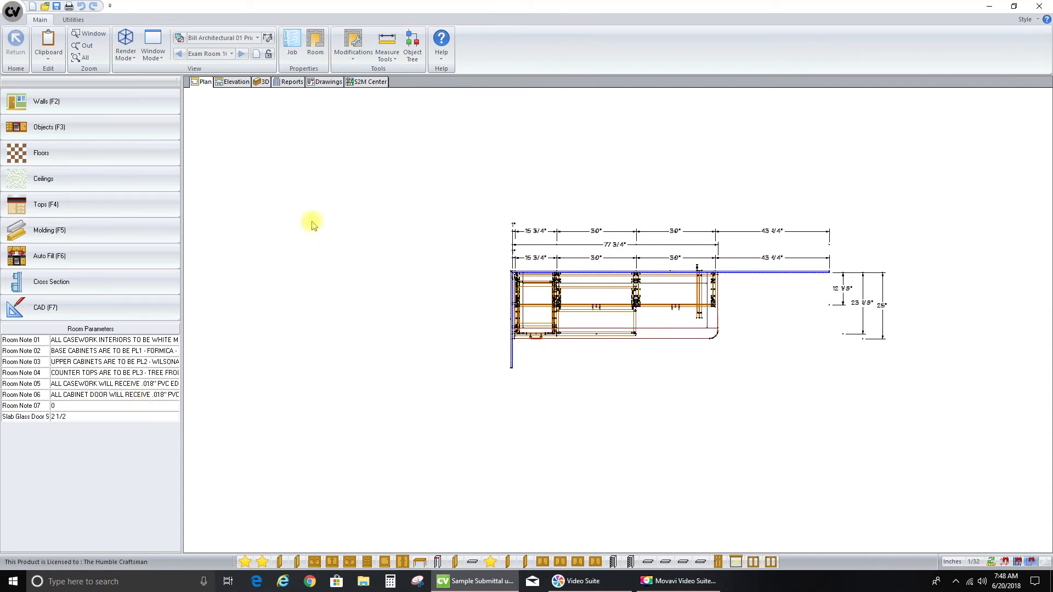
In the room's cabinet material properties, set the upper standard material schedule to _PL2 Grained Ext/Mel Int 3/4 Sheets
{"action": "left_click", "coordinate": [320, 66]}
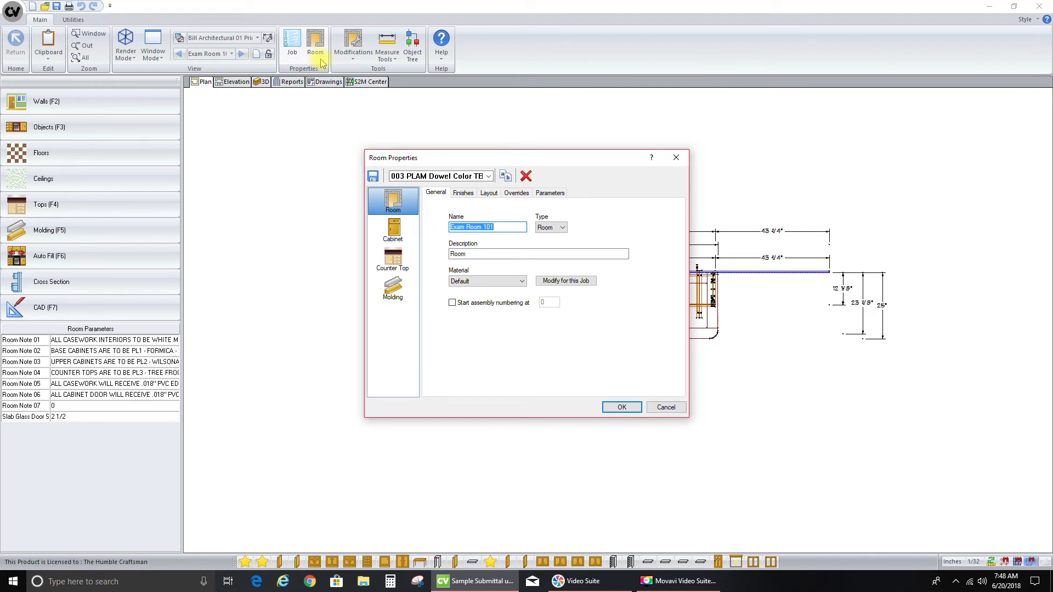
{"action": "left_click", "coordinate": [405, 234]}
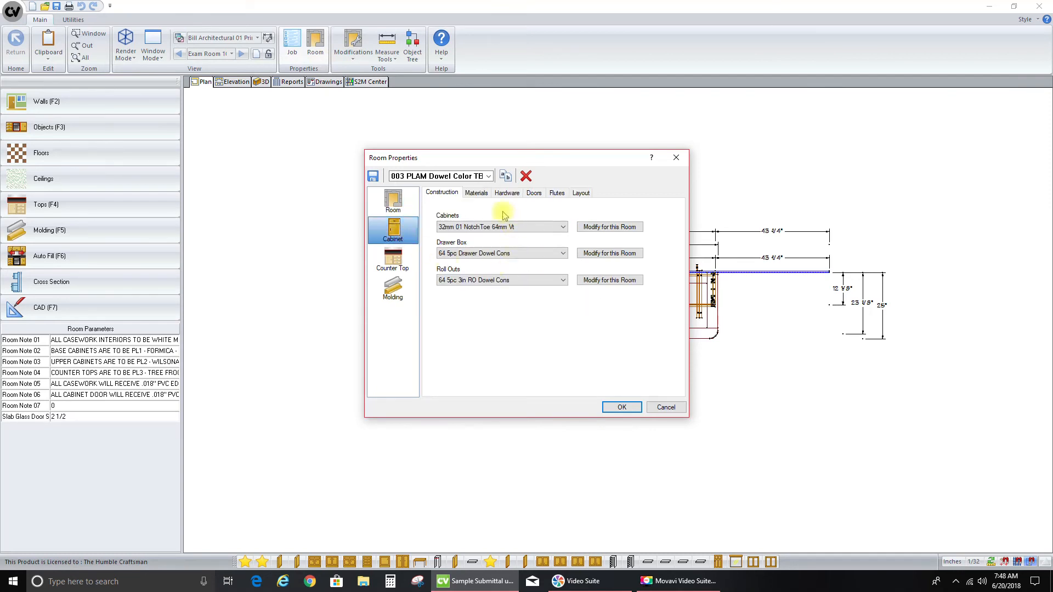
{"action": "left_click", "coordinate": [482, 195]}
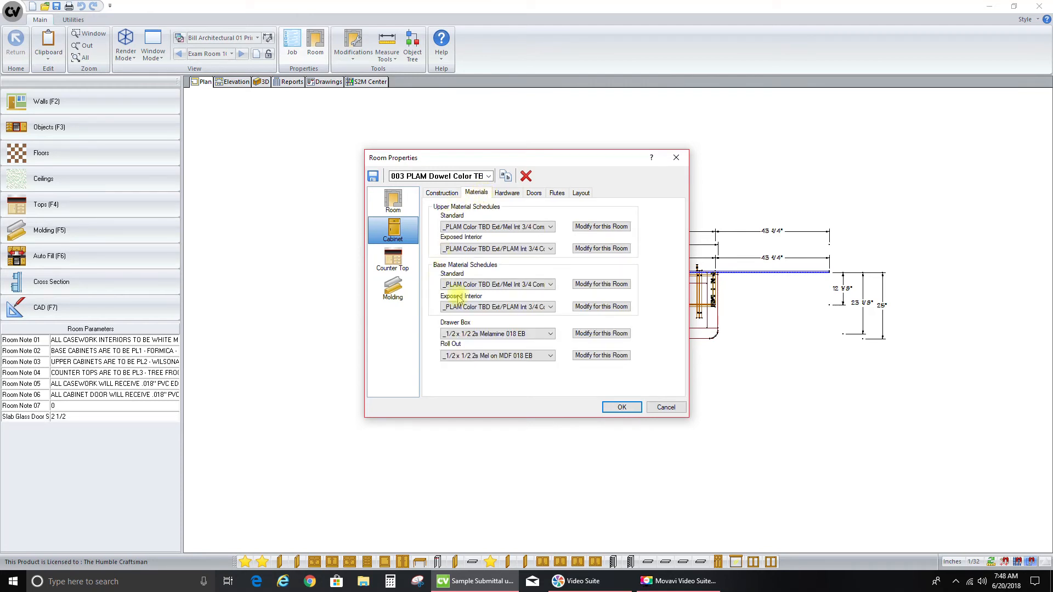
{"action": "left_click", "coordinate": [534, 248]}
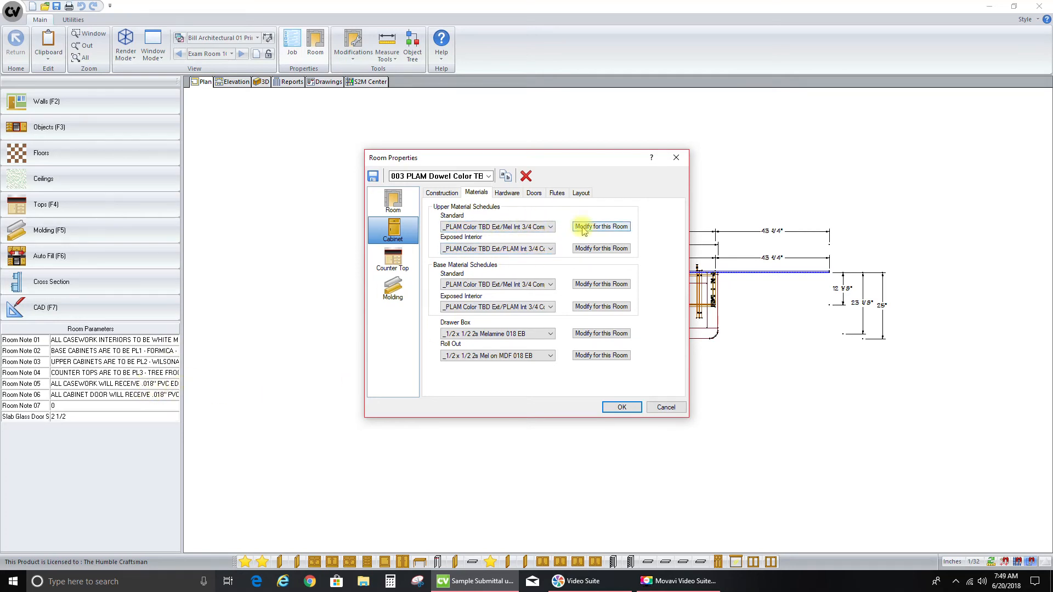
{"action": "left_click", "coordinate": [551, 227]}
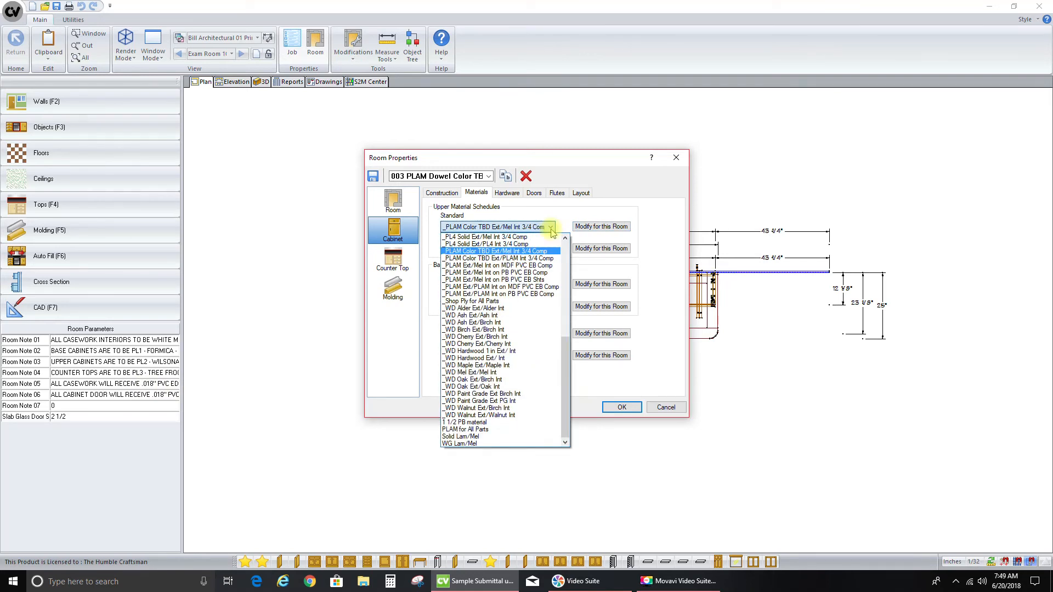
{"action": "scroll", "coordinate": [535, 296], "scroll_direction": "up", "scroll_amount": 6}
{"action": "scroll", "coordinate": [534, 298], "scroll_direction": "up", "scroll_amount": 2}
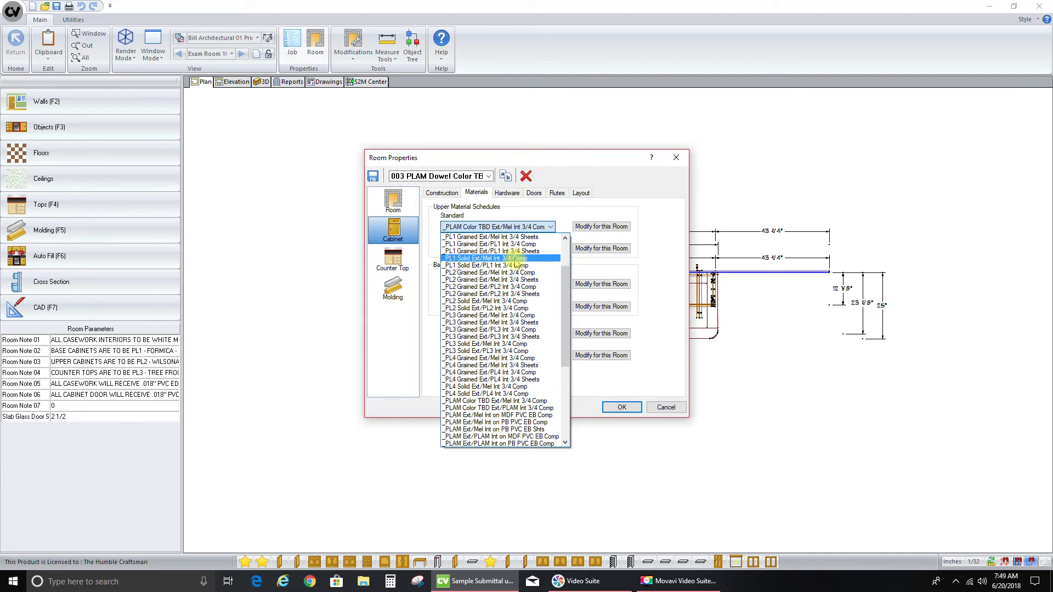
{"action": "left_click", "coordinate": [496, 280]}
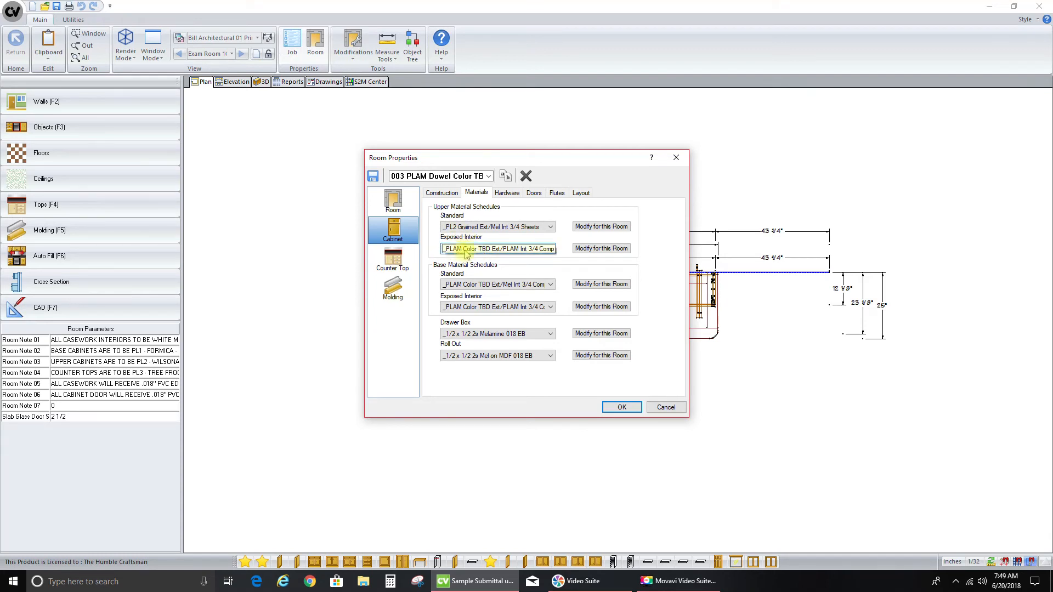
Set the upper exposed interior material schedule to _PL2 Grained Ext/PL2 Int 3/4 Sheets
{"action": "left_click", "coordinate": [548, 249]}
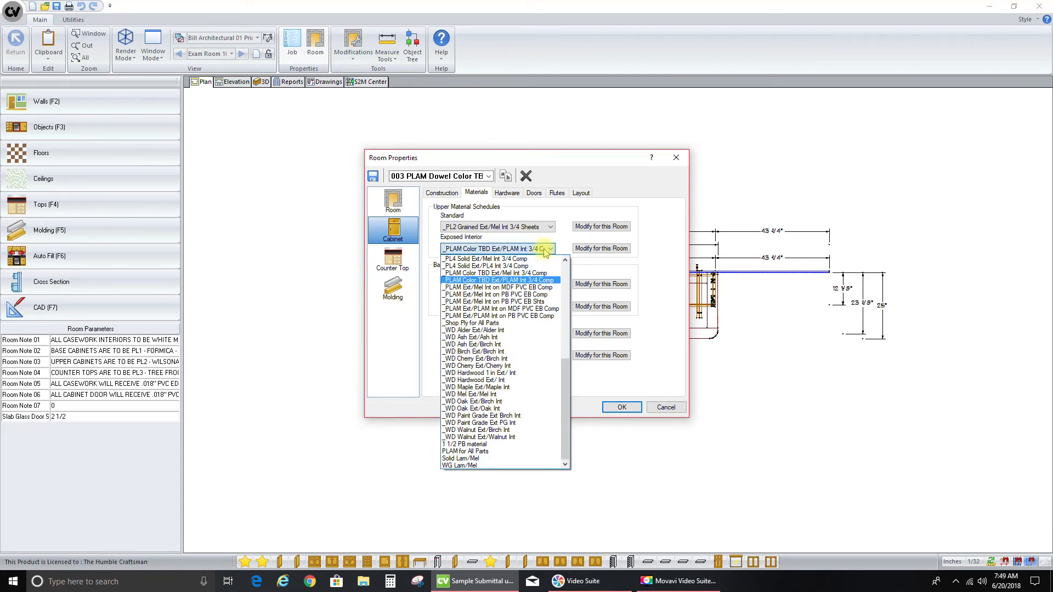
{"action": "scroll", "coordinate": [525, 310], "scroll_direction": "up", "scroll_amount": 6}
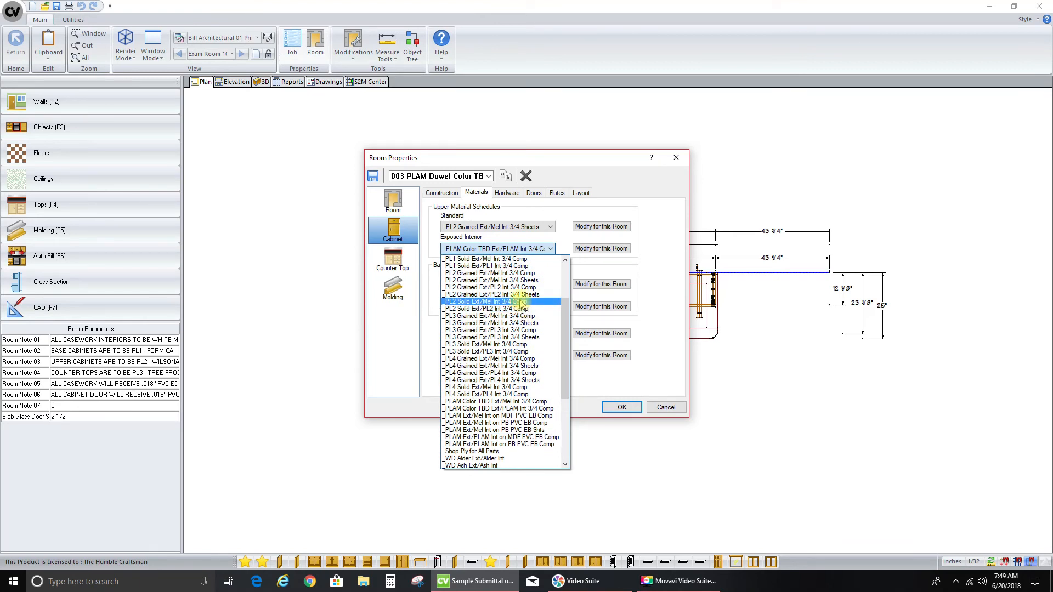
{"action": "left_click", "coordinate": [508, 296]}
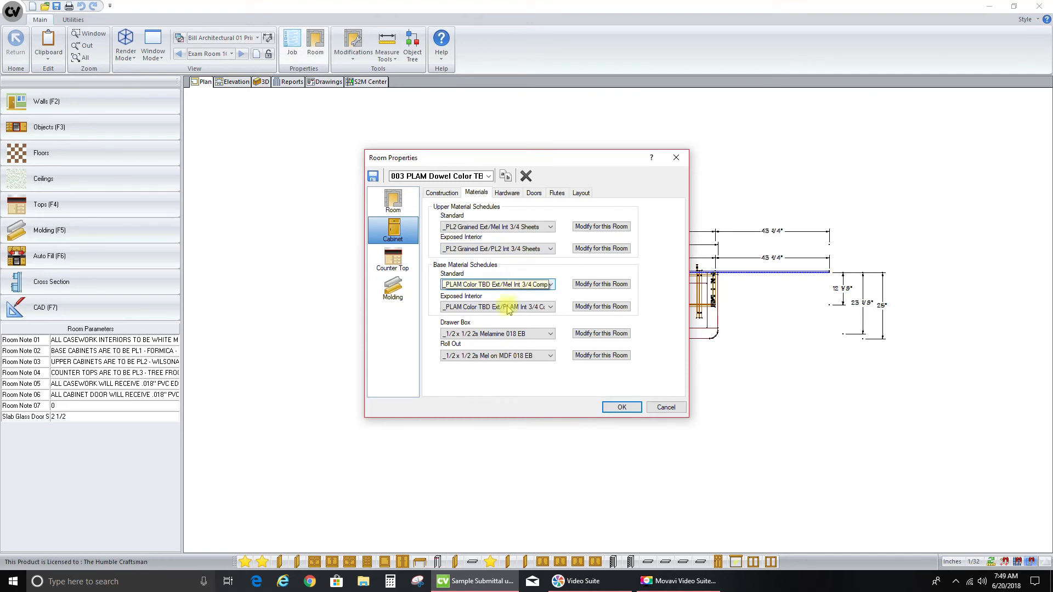
Check the banding material assigned in the upper standard and upper exposed interior schedules, closing each schedule without changes
{"action": "left_click", "coordinate": [599, 229]}
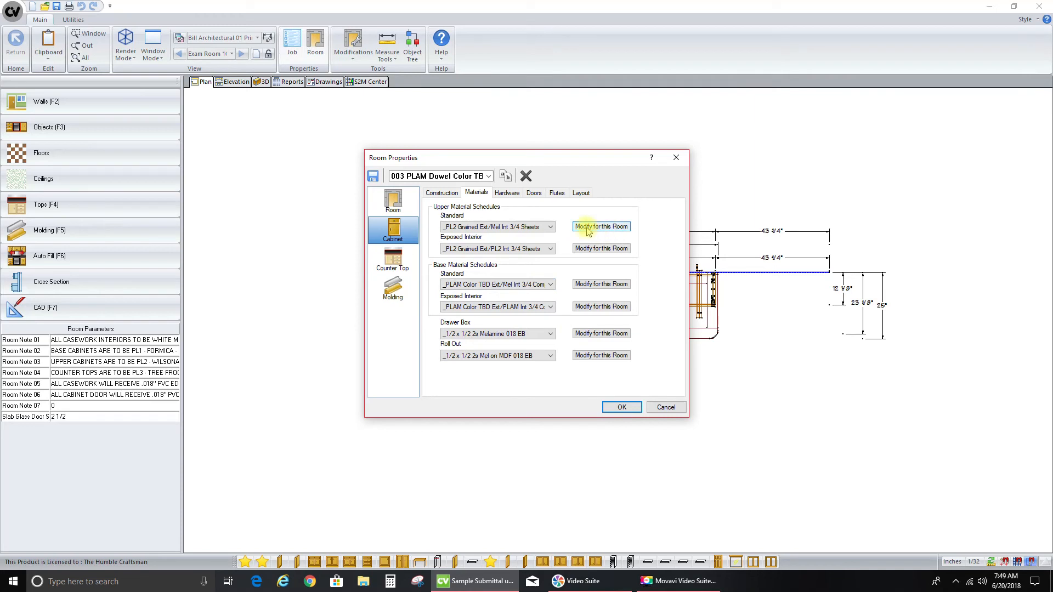
{"action": "left_click", "coordinate": [595, 227]}
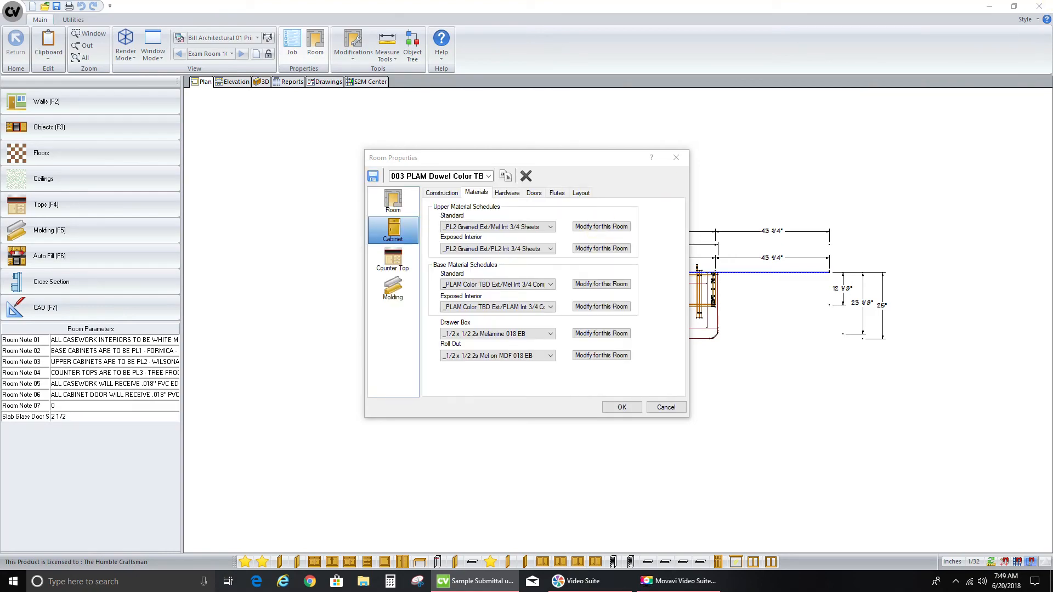
{"action": "left_click_drag", "start_coordinate": [1052, 80], "coordinate": [790, 47]}
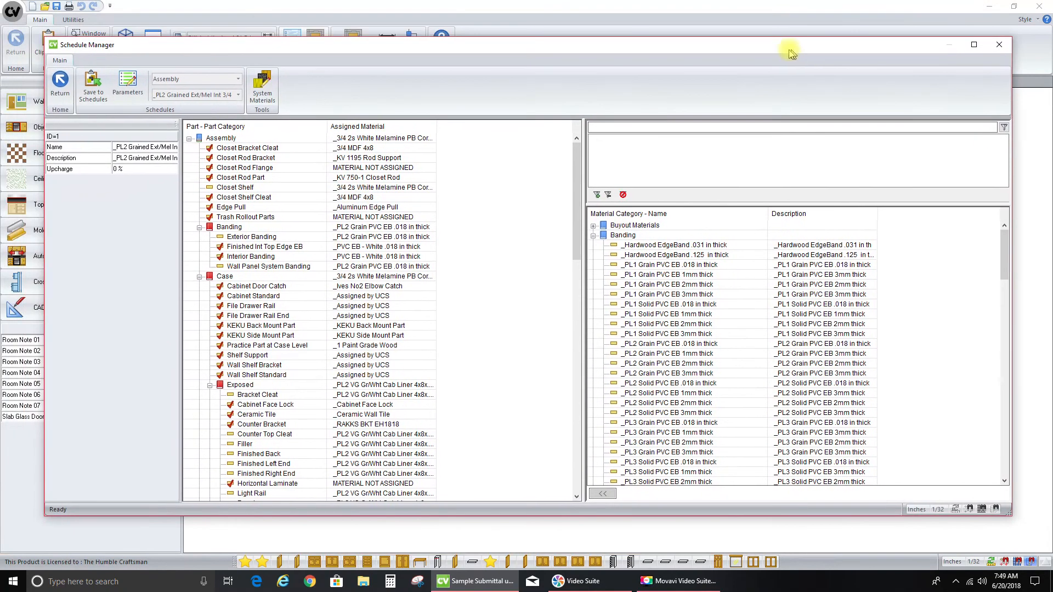
{"action": "left_click", "coordinate": [357, 227]}
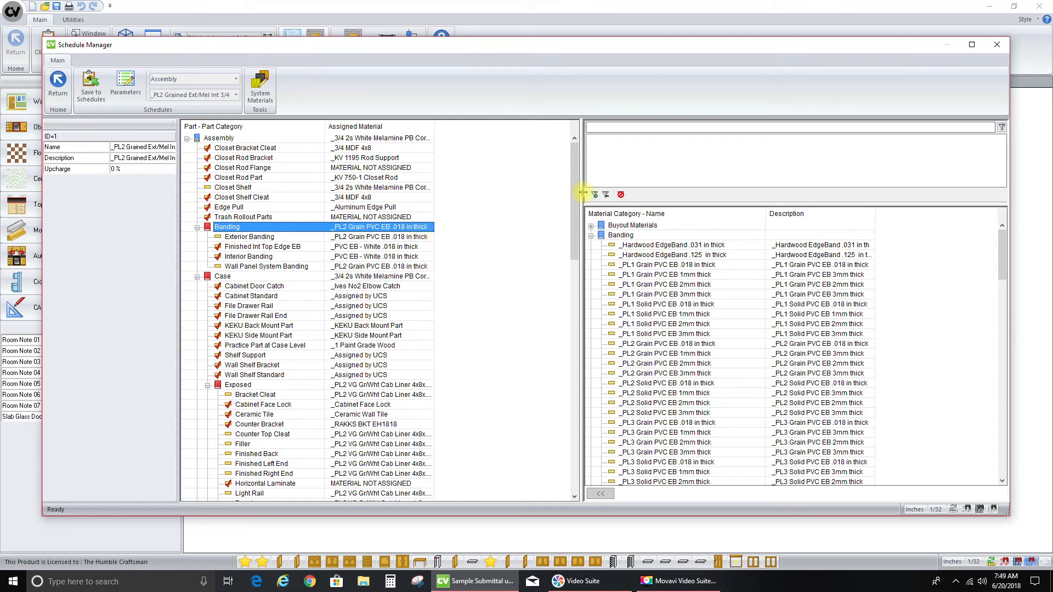
{"action": "left_click", "coordinate": [997, 44]}
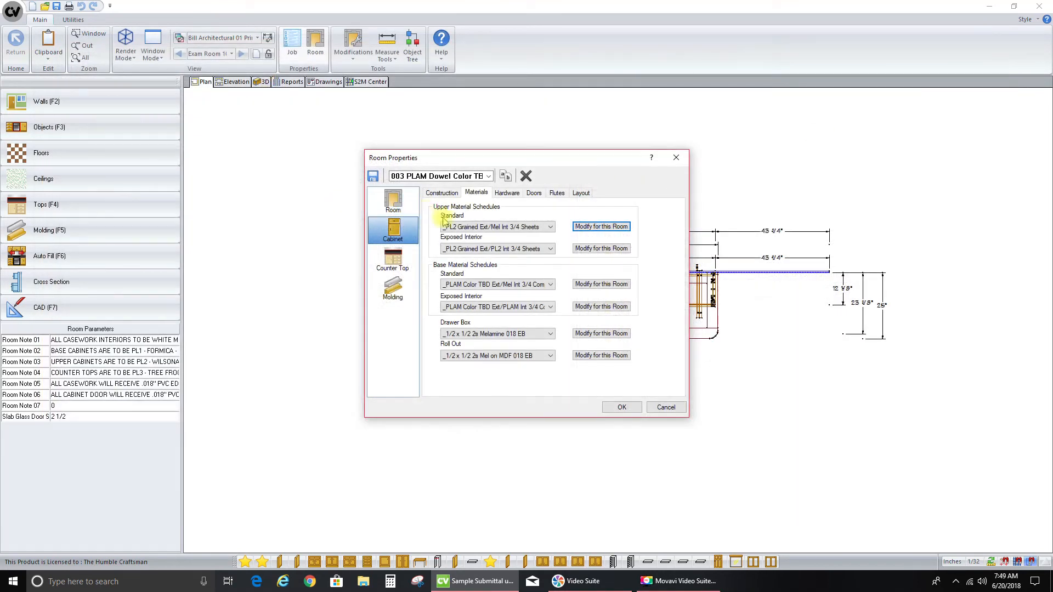
{"action": "left_click", "coordinate": [590, 249]}
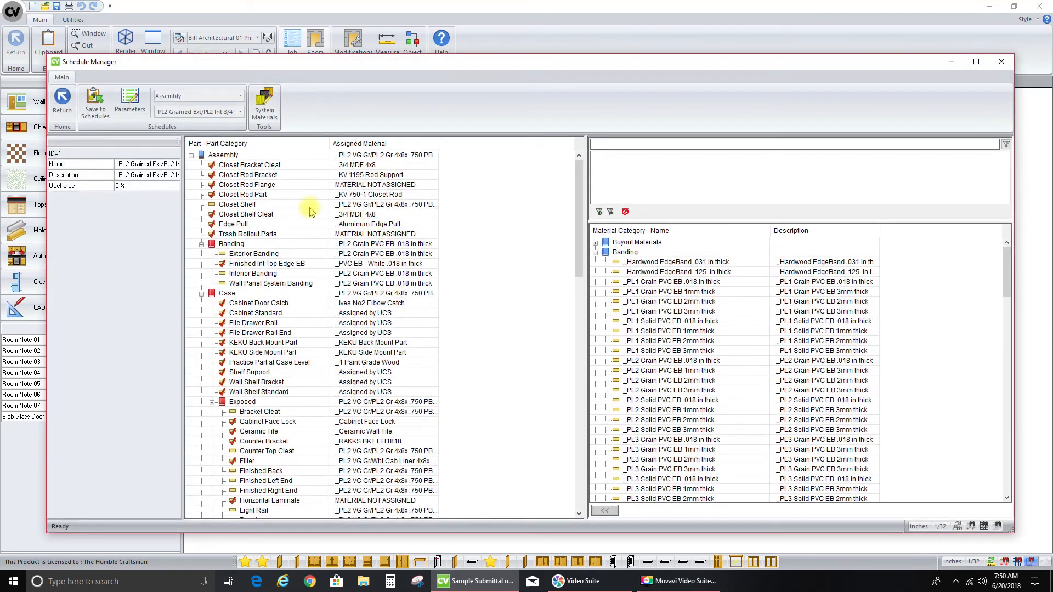
{"action": "left_click", "coordinate": [409, 245]}
{"action": "left_click", "coordinate": [1002, 62]}
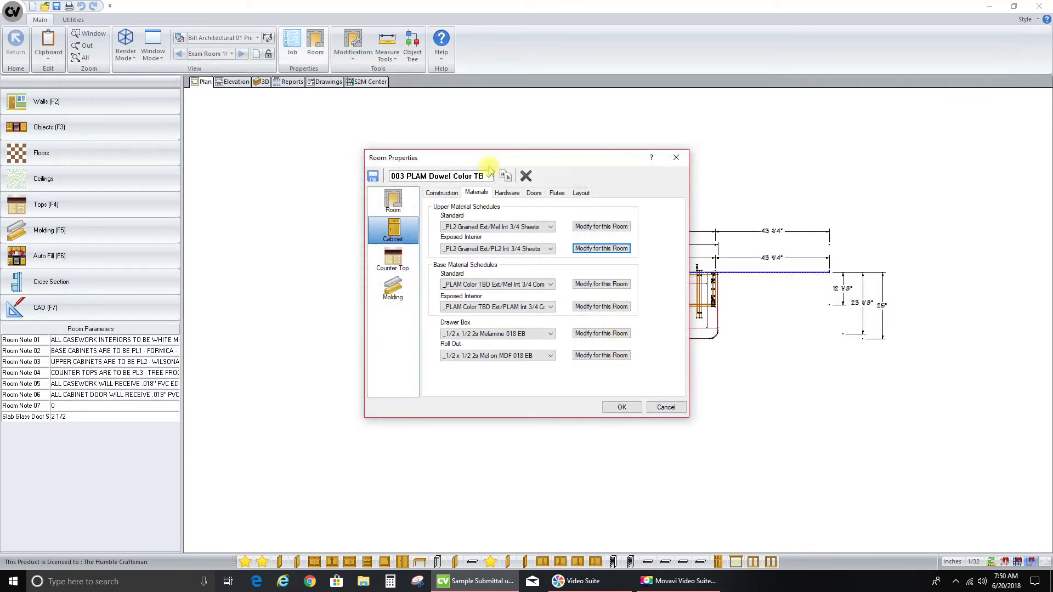
Set the base material schedules to _PL1 Grained Ext/Mel Int 3/4 Sheets for standard and _PL1 Grained Ext/PL1 Int 3/4 Sheets for exposed interior
{"action": "left_click", "coordinate": [551, 284]}
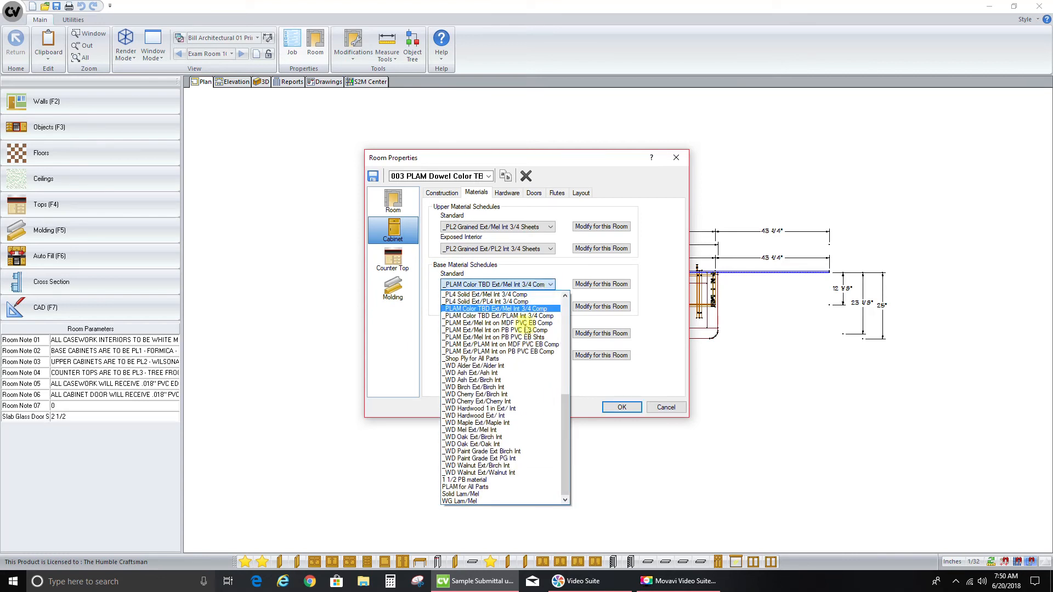
{"action": "scroll", "coordinate": [513, 345], "scroll_direction": "up", "scroll_amount": 6}
{"action": "scroll", "coordinate": [513, 345], "scroll_direction": "up", "scroll_amount": 3}
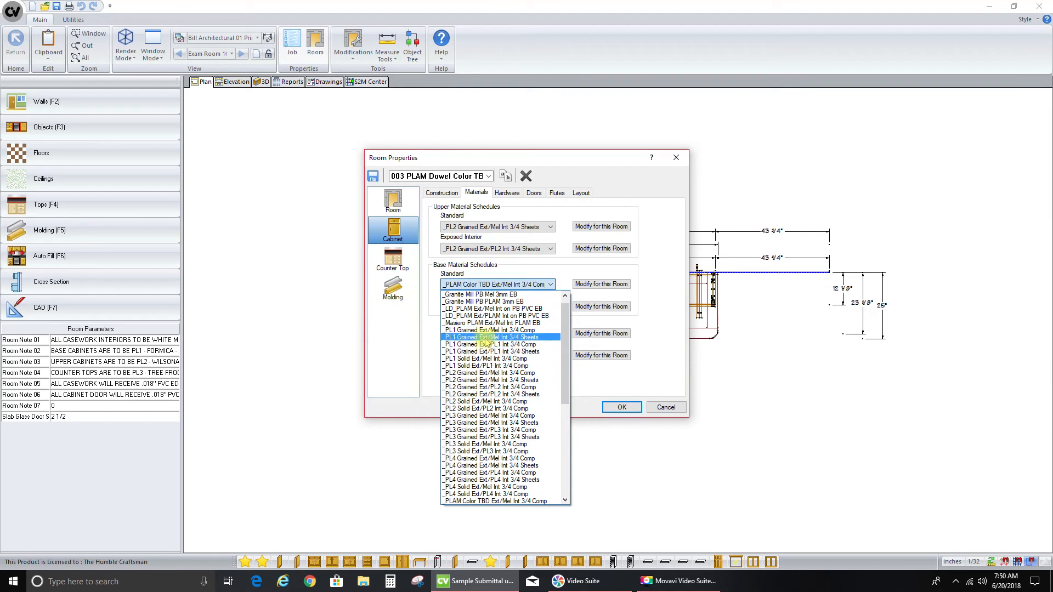
{"action": "left_click", "coordinate": [485, 337]}
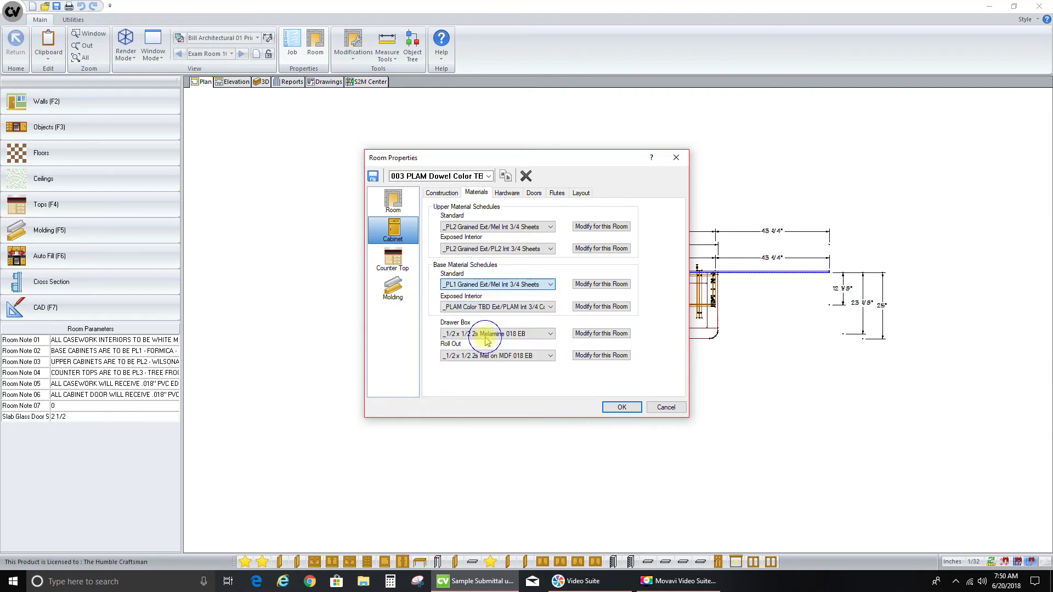
{"action": "left_click", "coordinate": [505, 307]}
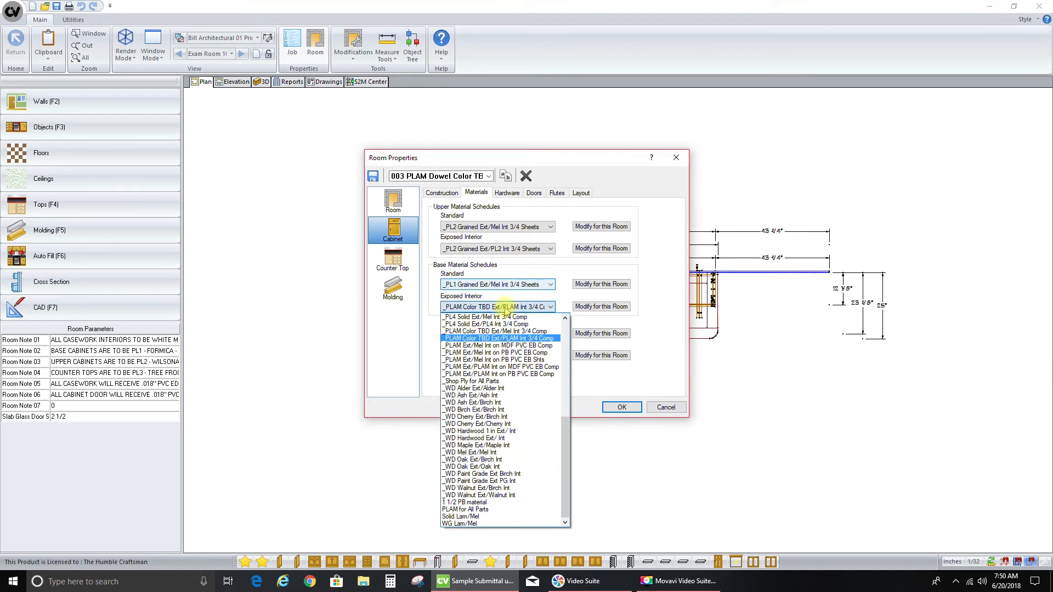
{"action": "scroll", "coordinate": [503, 384], "scroll_direction": "up", "scroll_amount": 9}
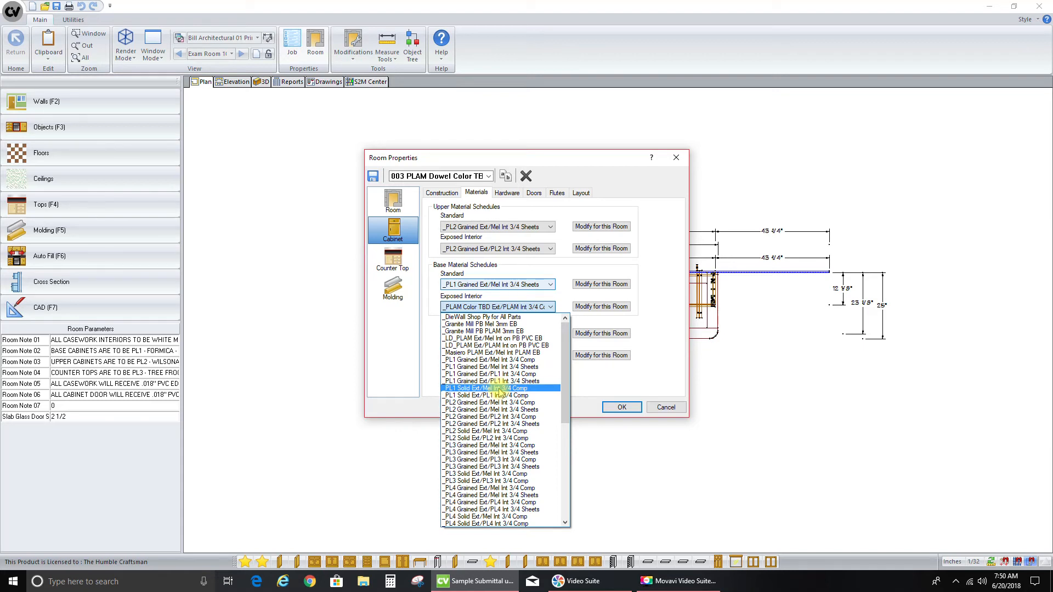
{"action": "left_click", "coordinate": [499, 381]}
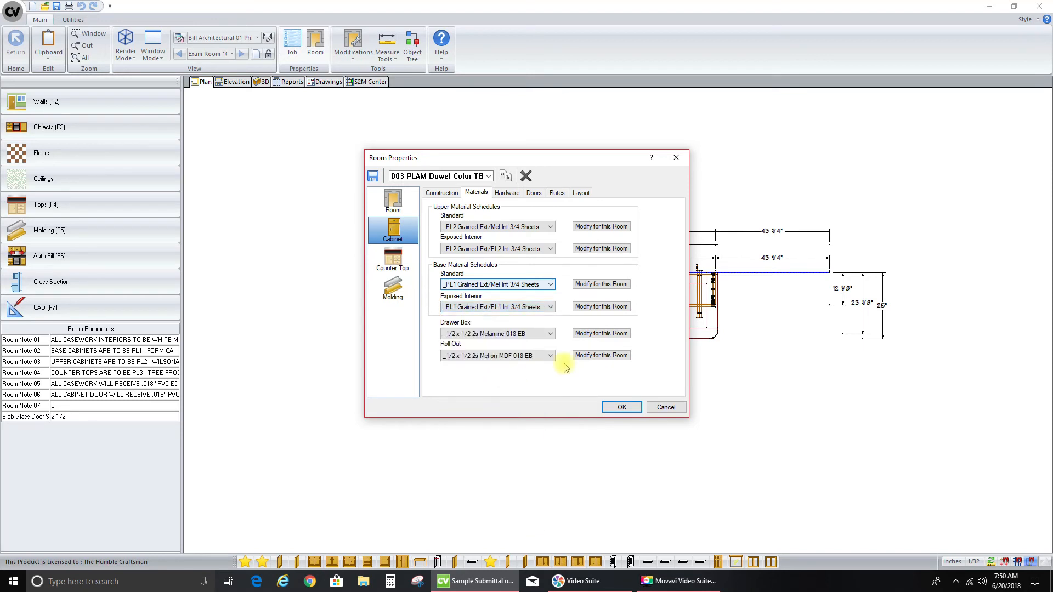
Check the banding materials assigned in the base standard and base exposed interior schedules, closing each schedule without changes
{"action": "left_click", "coordinate": [595, 286]}
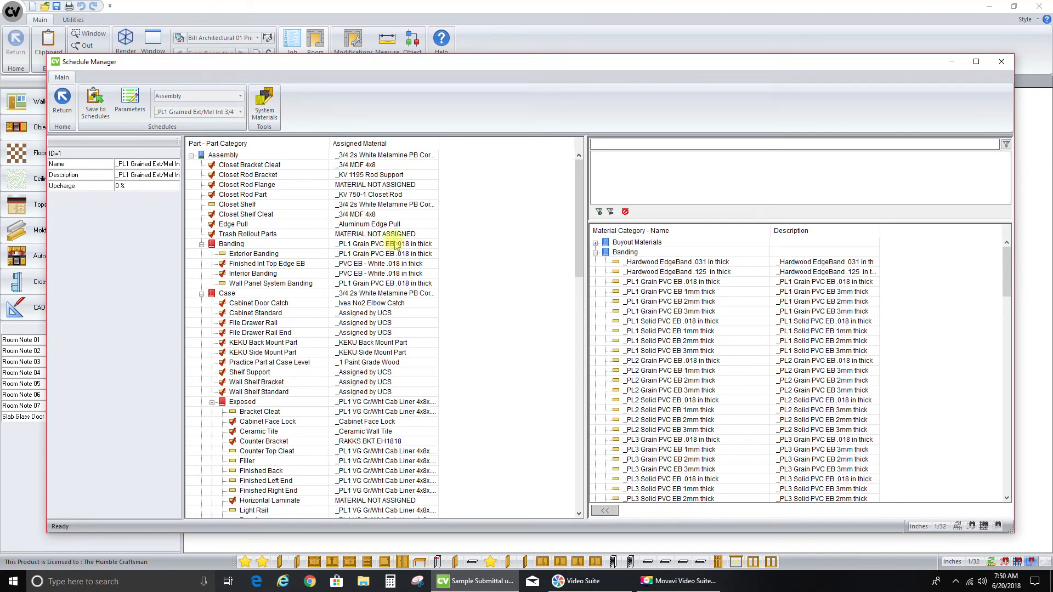
{"action": "left_click", "coordinate": [420, 245]}
{"action": "left_click", "coordinate": [62, 100]}
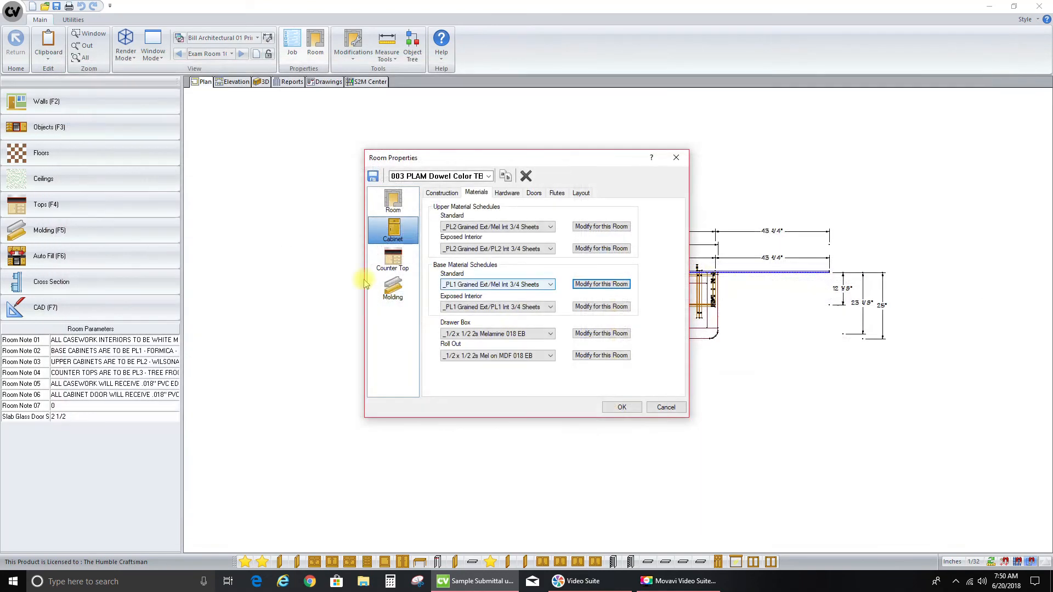
{"action": "left_click", "coordinate": [603, 307]}
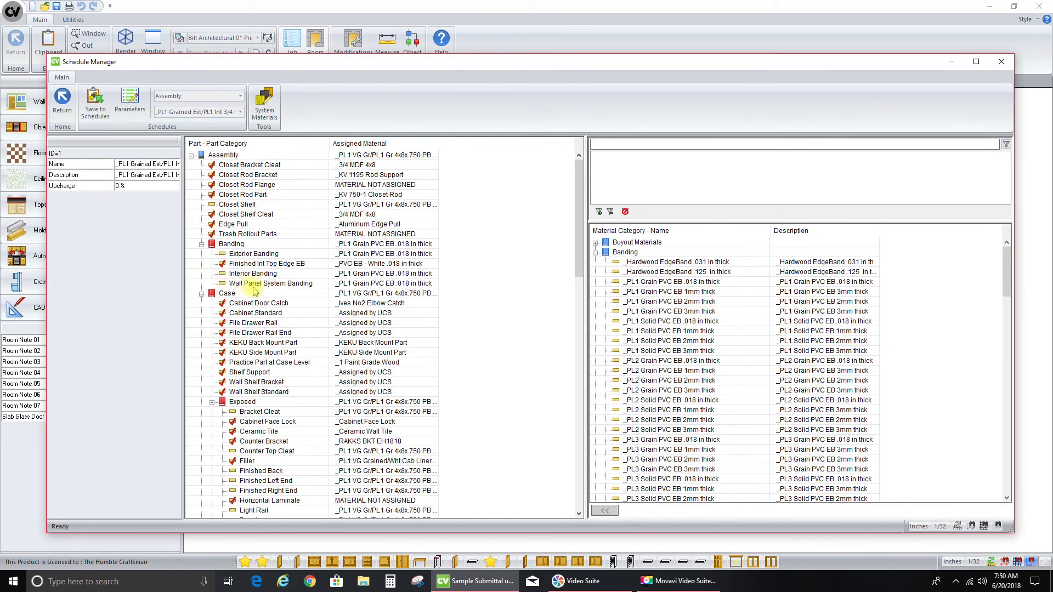
{"action": "left_click", "coordinate": [249, 253]}
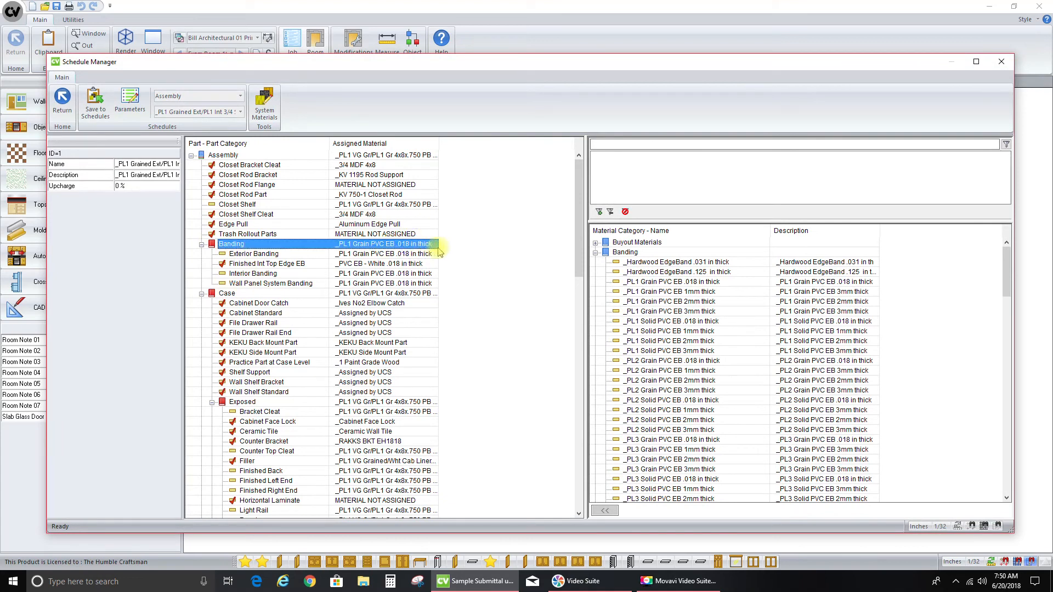
{"action": "left_click", "coordinate": [71, 110]}
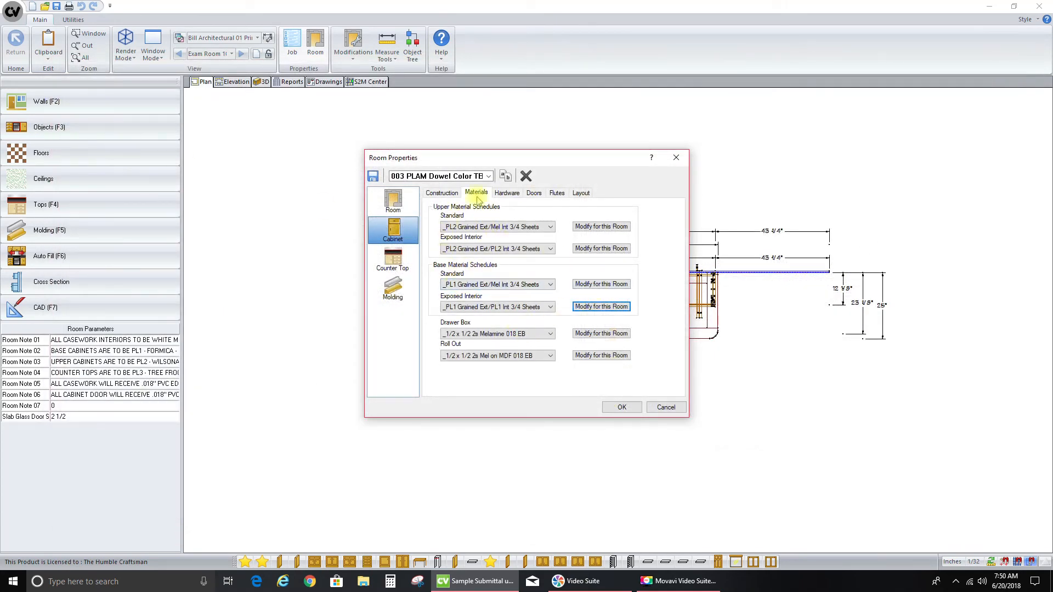
In the room's cabinet door properties, set the material for all doors to _PL1 Grain Face/White Back 018 PVC
{"action": "left_click", "coordinate": [535, 195]}
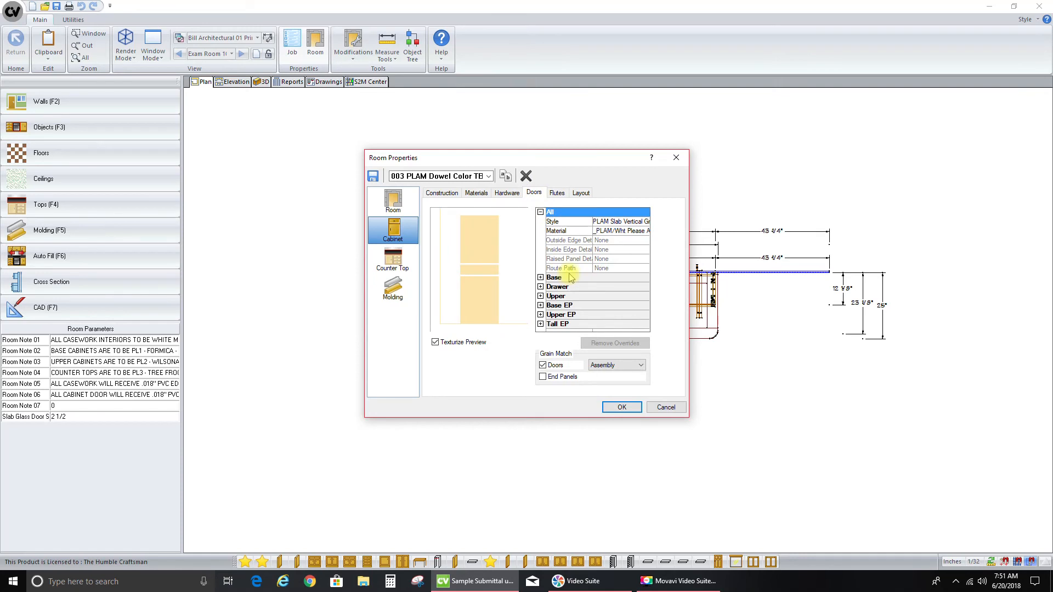
{"action": "left_click", "coordinate": [648, 231]}
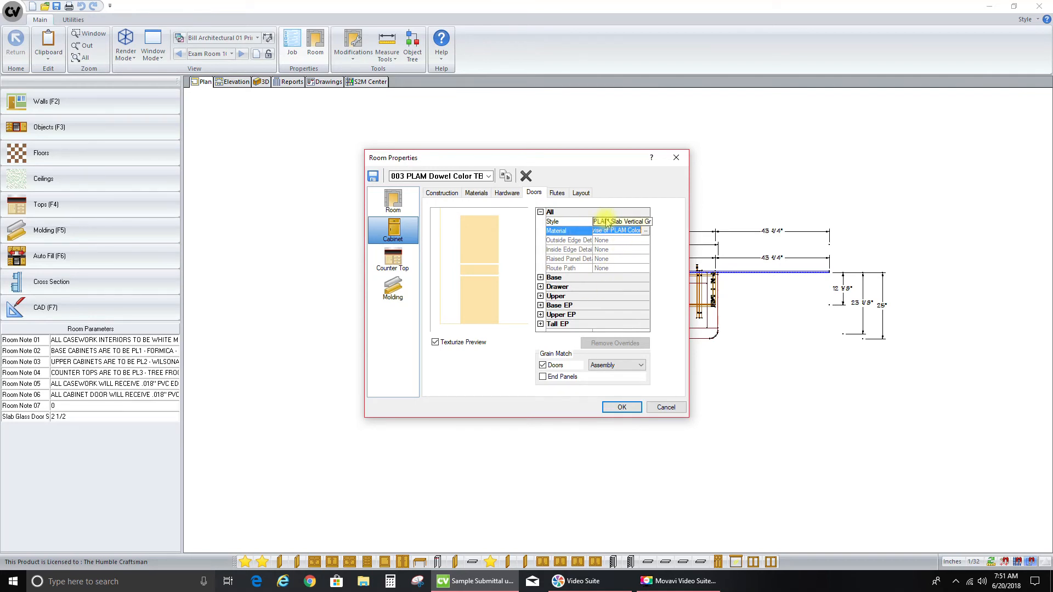
{"action": "left_click", "coordinate": [646, 231]}
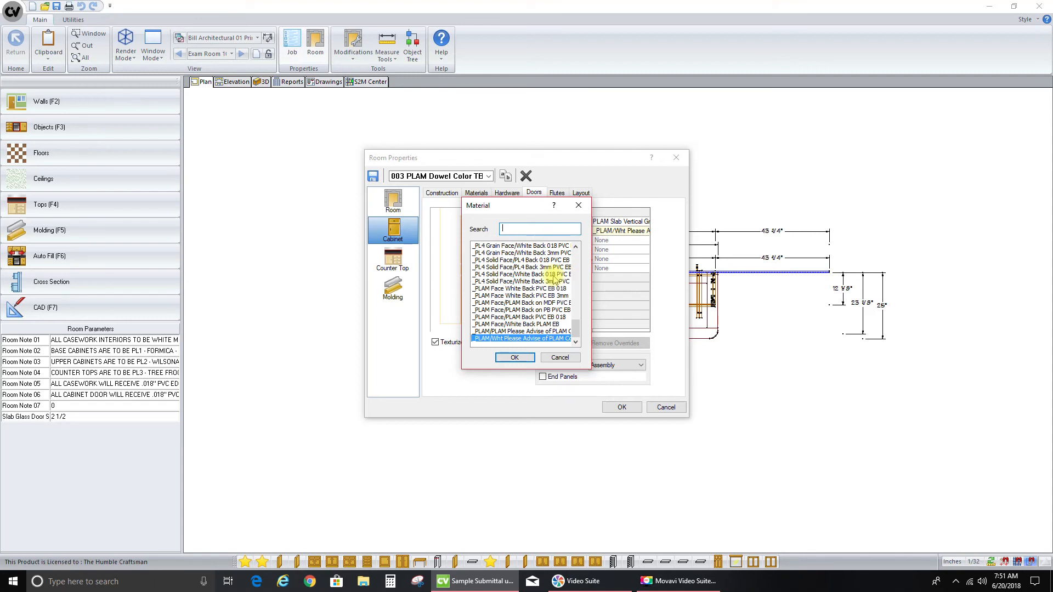
{"action": "scroll", "coordinate": [555, 278], "scroll_direction": "up", "scroll_amount": 10}
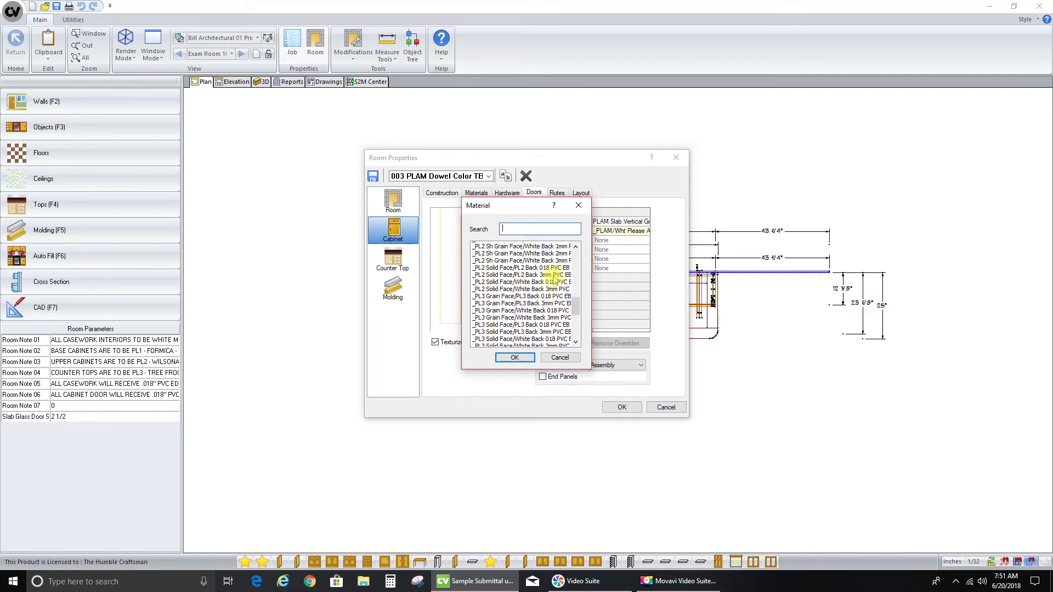
{"action": "scroll", "coordinate": [555, 278], "scroll_direction": "up", "scroll_amount": 8}
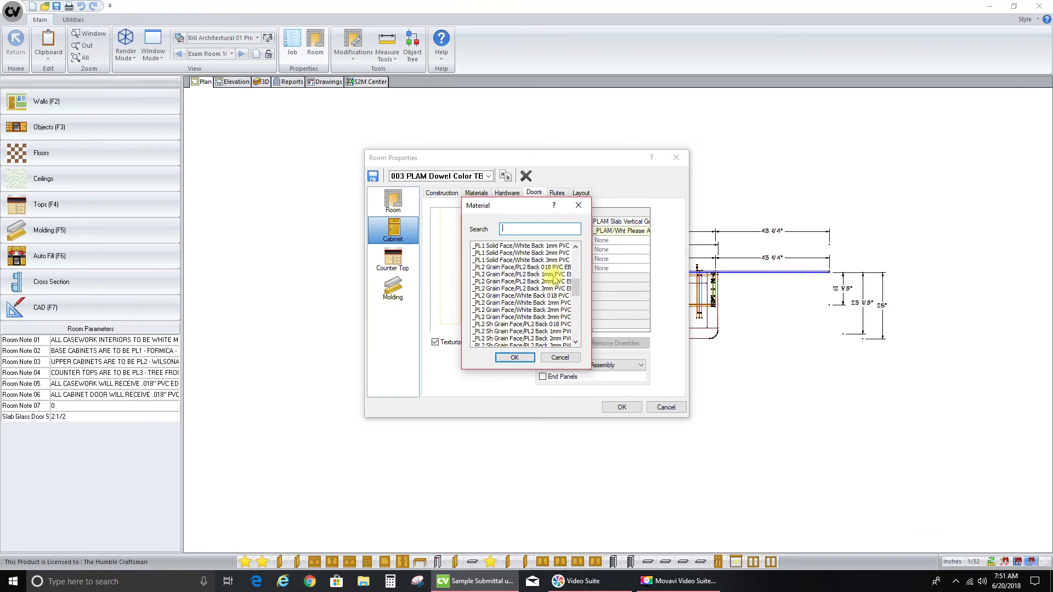
{"action": "scroll", "coordinate": [548, 290], "scroll_direction": "up", "scroll_amount": 3}
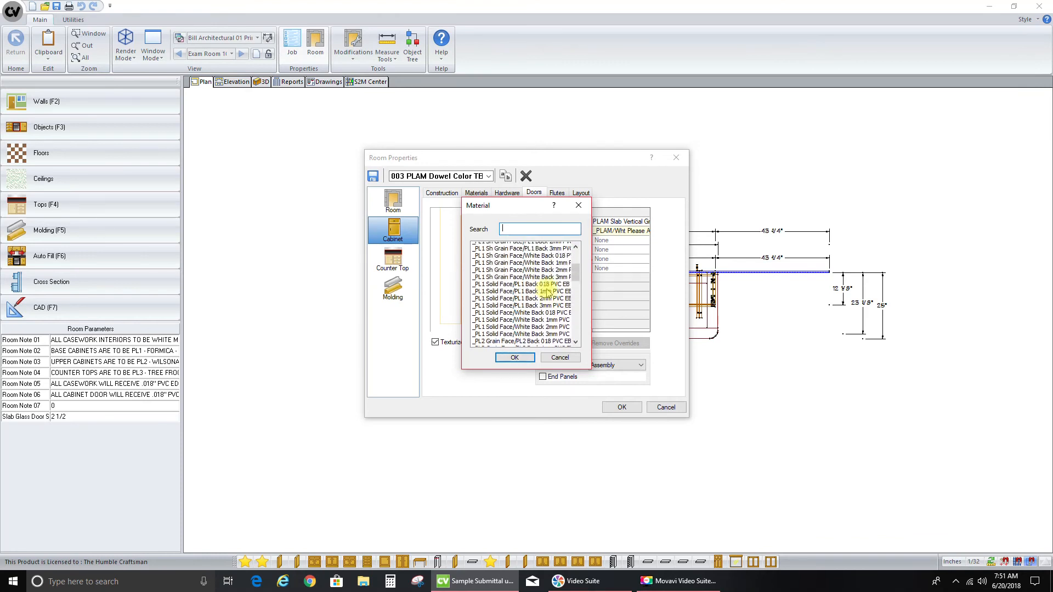
{"action": "scroll", "coordinate": [545, 301], "scroll_direction": "up", "scroll_amount": 1}
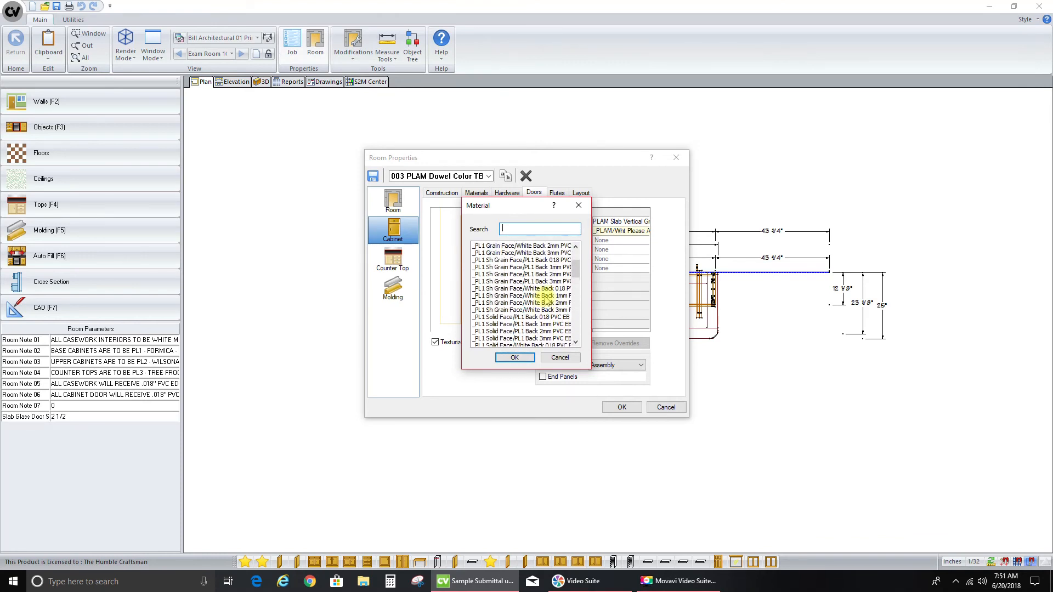
{"action": "scroll", "coordinate": [546, 301], "scroll_direction": "up", "scroll_amount": 3}
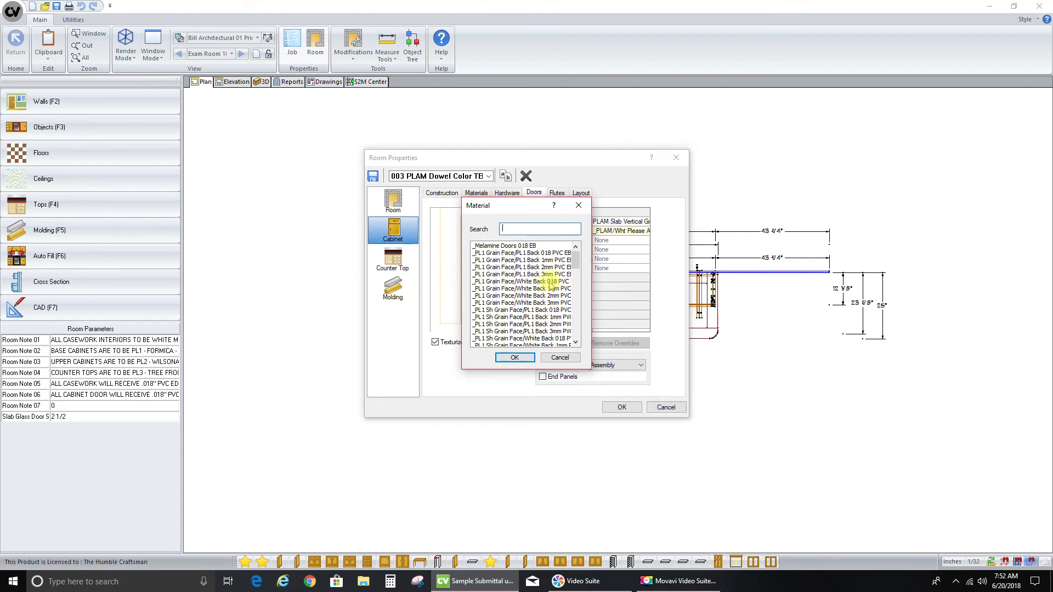
{"action": "double_click", "coordinate": [550, 283]}
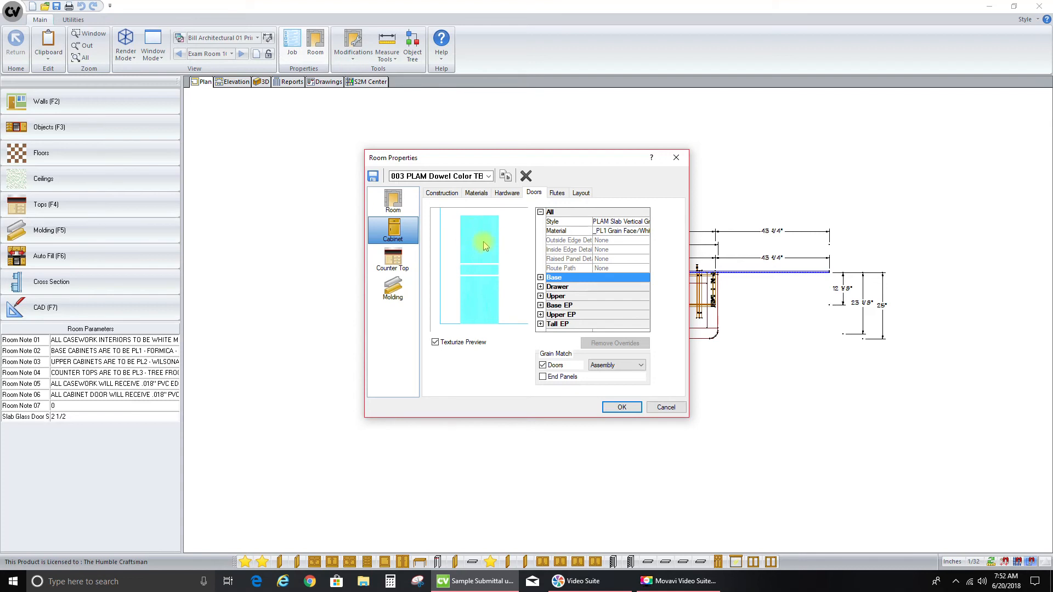
Override the upper door material with _PL2 Grain Face/White Back 018 PVC and accept the room properties
{"action": "left_click", "coordinate": [540, 296]}
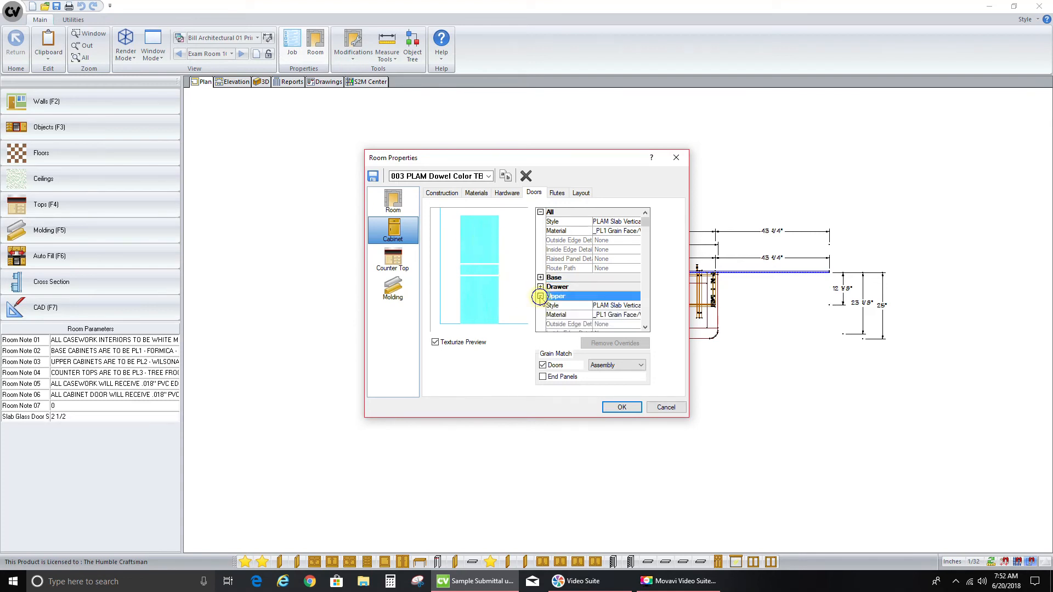
{"action": "left_click", "coordinate": [633, 316]}
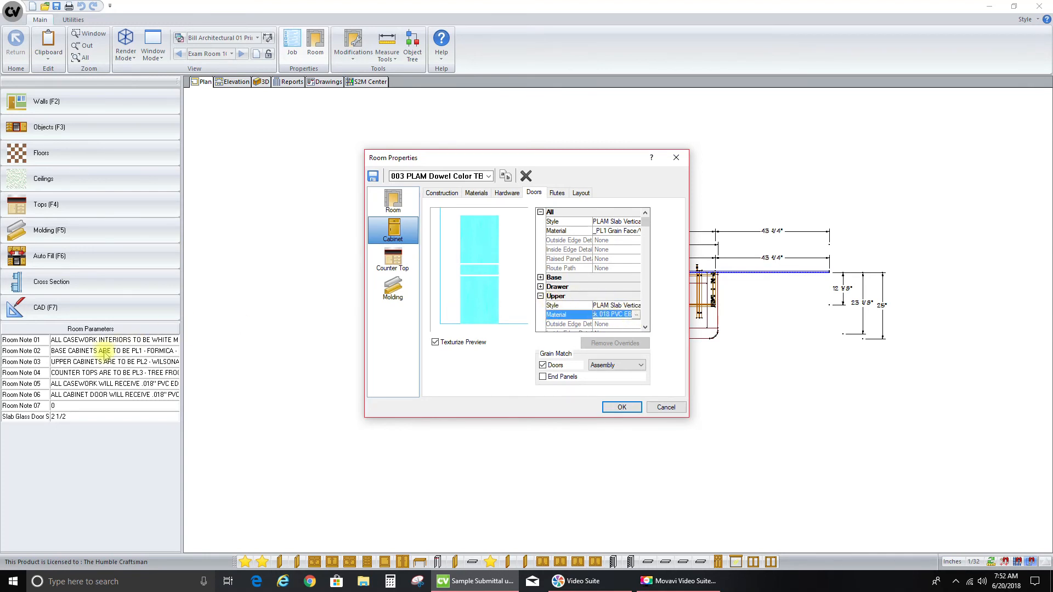
{"action": "left_click", "coordinate": [638, 314]}
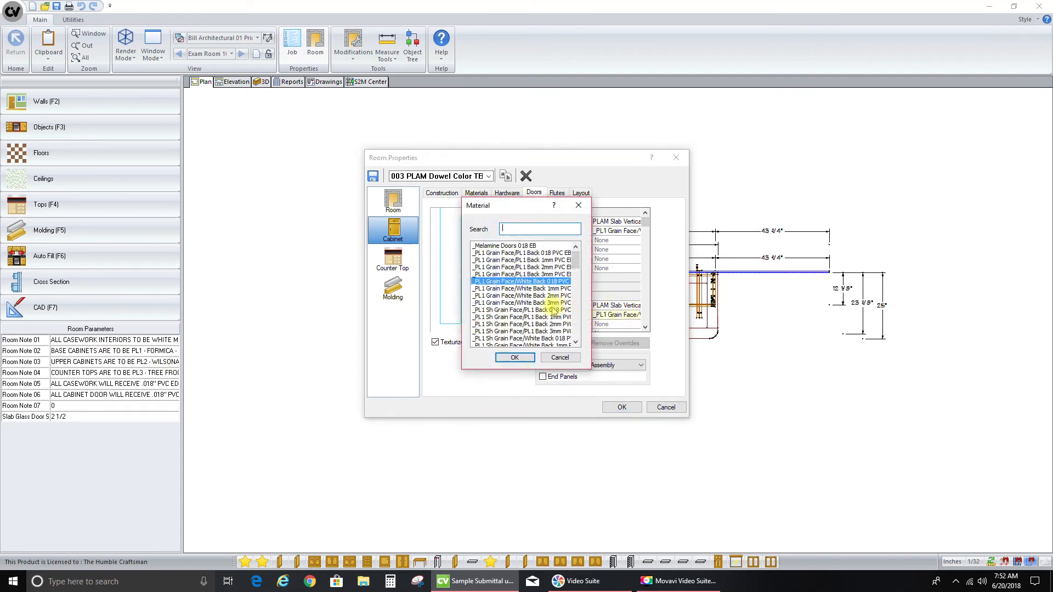
{"action": "scroll", "coordinate": [553, 310], "scroll_direction": "down", "scroll_amount": 4}
{"action": "scroll", "coordinate": [553, 316], "scroll_direction": "down", "scroll_amount": 4}
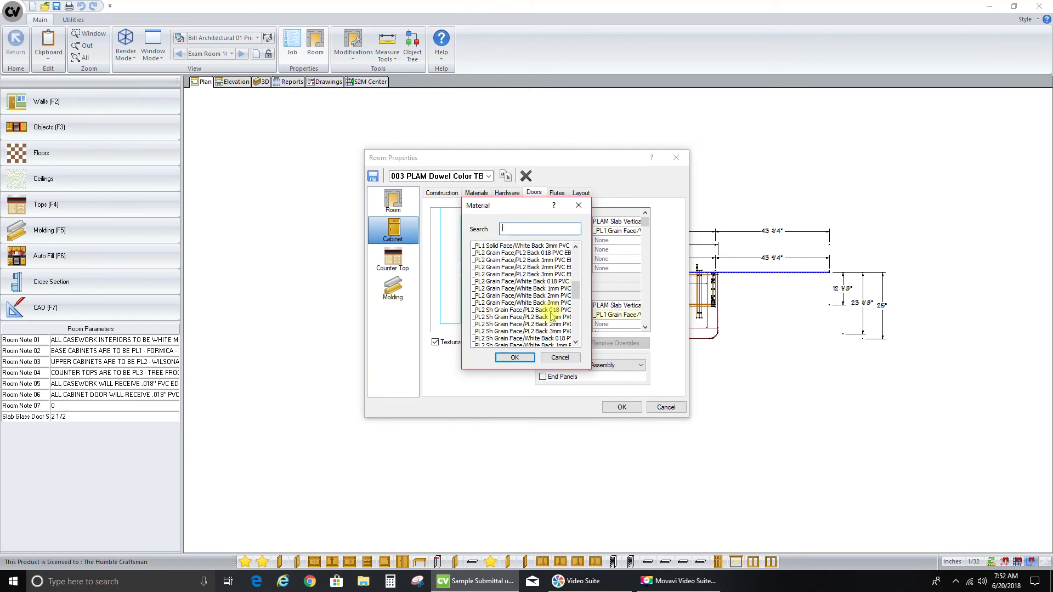
{"action": "left_click", "coordinate": [489, 282]}
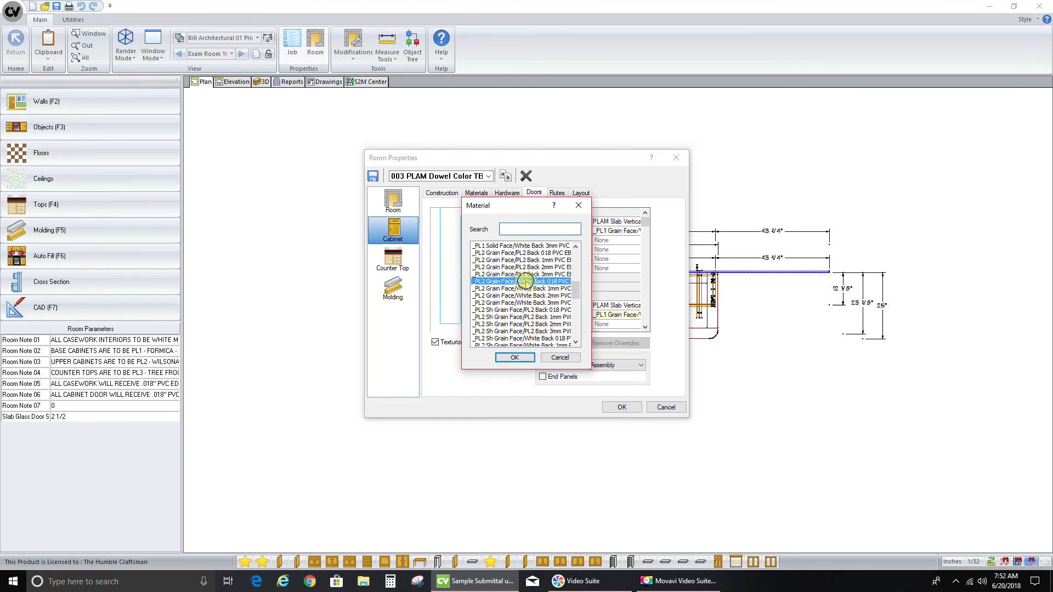
{"action": "left_click", "coordinate": [514, 358]}
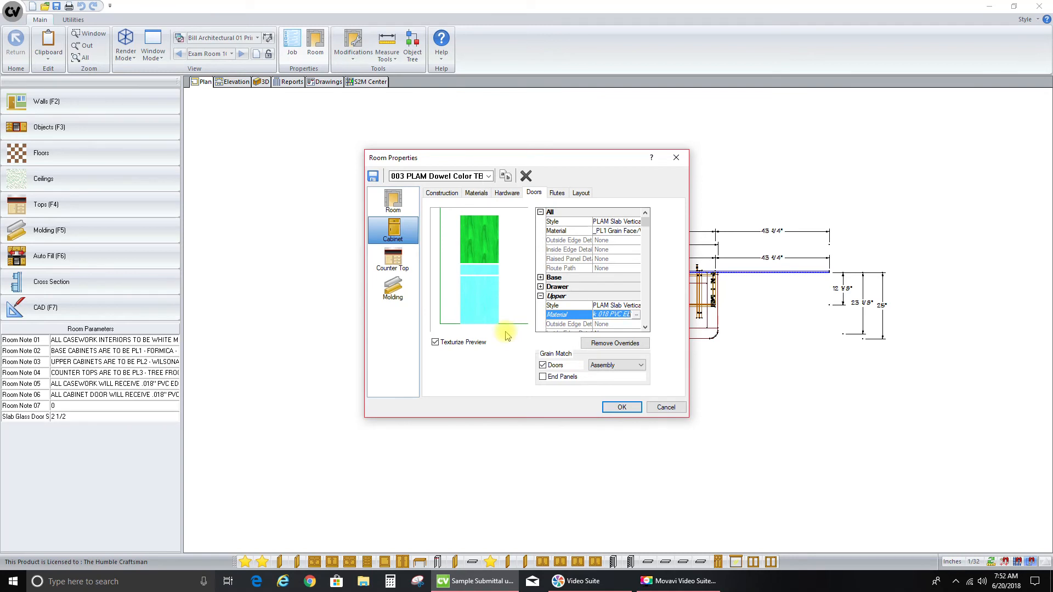
{"action": "left_click", "coordinate": [622, 408]}
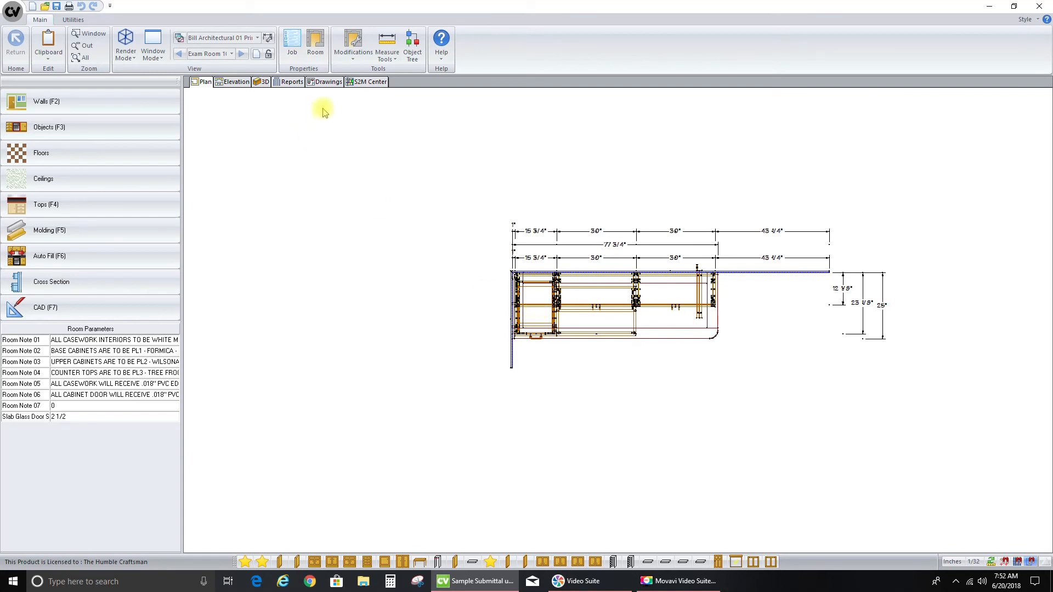
Inspect the upper and base cabinet colors in the 3D view of the room from above and below
{"action": "left_click", "coordinate": [261, 81]}
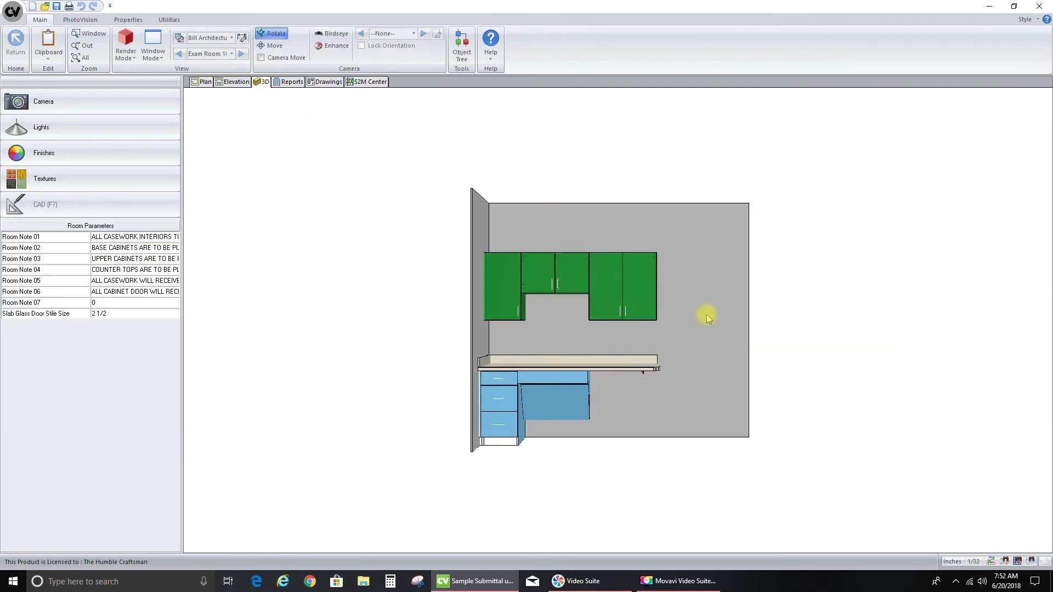
{"action": "left_click_drag", "start_coordinate": [724, 329], "coordinate": [679, 376]}
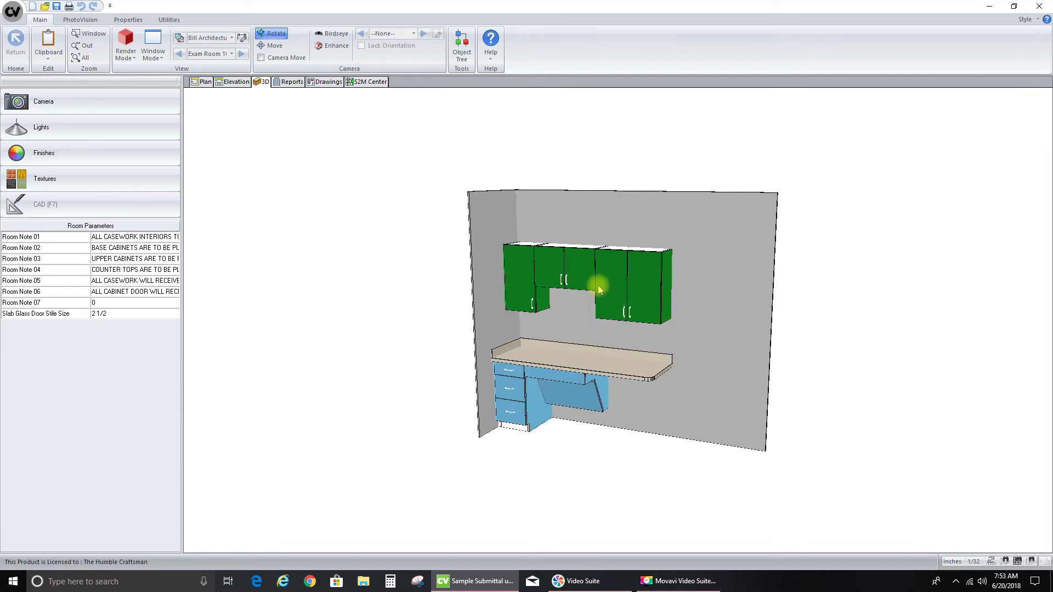
{"action": "left_click_drag", "start_coordinate": [511, 402], "coordinate": [569, 262]}
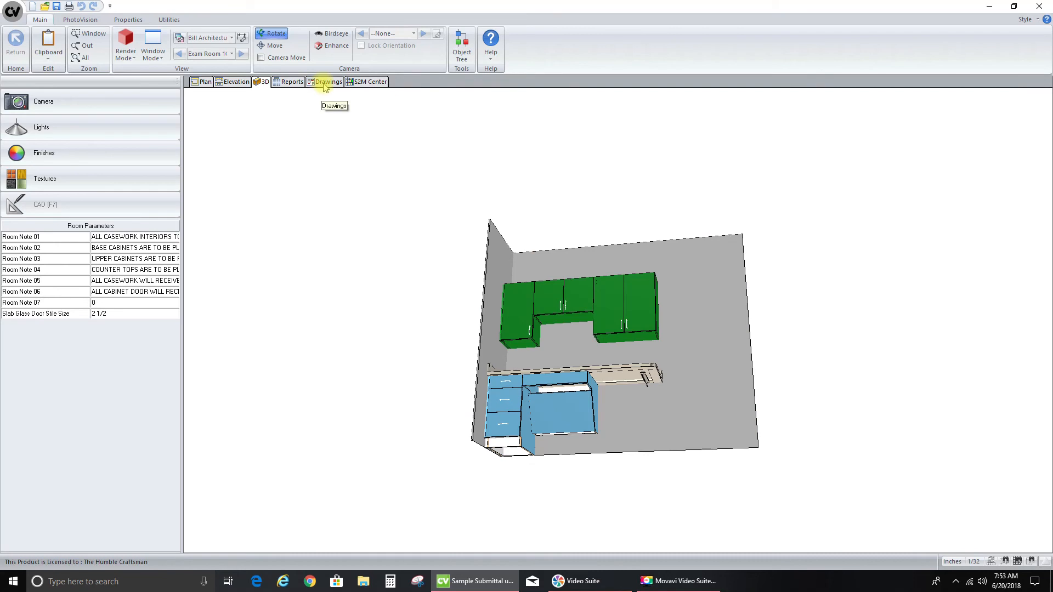
Open drawing Sheet 2 and review the room notes below the Exam Room 101 plan and elevation
{"action": "left_click", "coordinate": [327, 82]}
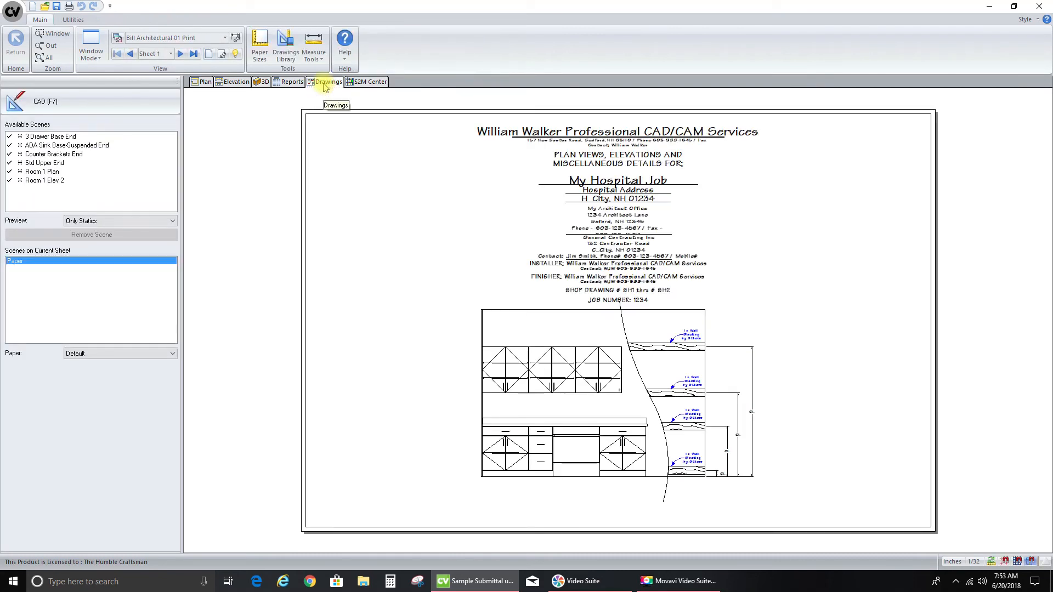
{"action": "left_click", "coordinate": [181, 54]}
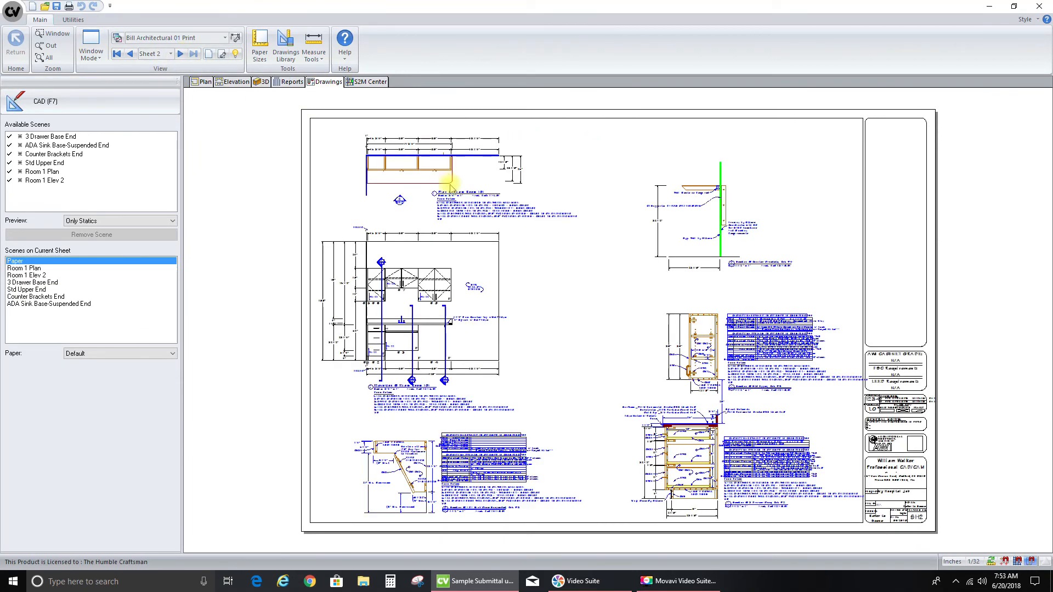
{"action": "scroll", "coordinate": [464, 194], "scroll_direction": "up", "scroll_amount": 5}
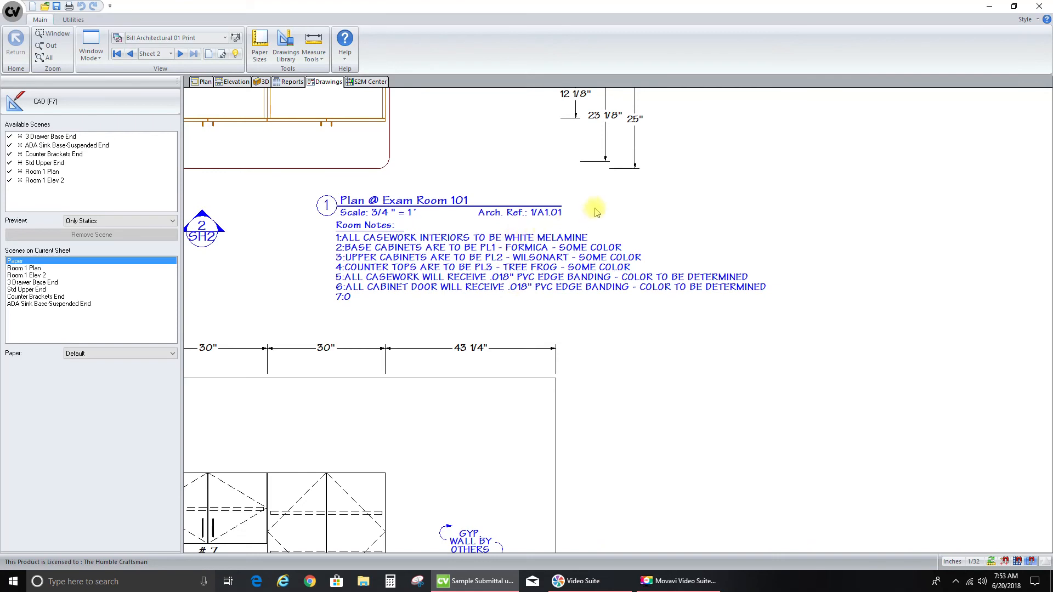
{"action": "scroll", "coordinate": [581, 214], "scroll_direction": "down", "scroll_amount": 6}
{"action": "scroll", "coordinate": [401, 409], "scroll_direction": "up", "scroll_amount": 5}
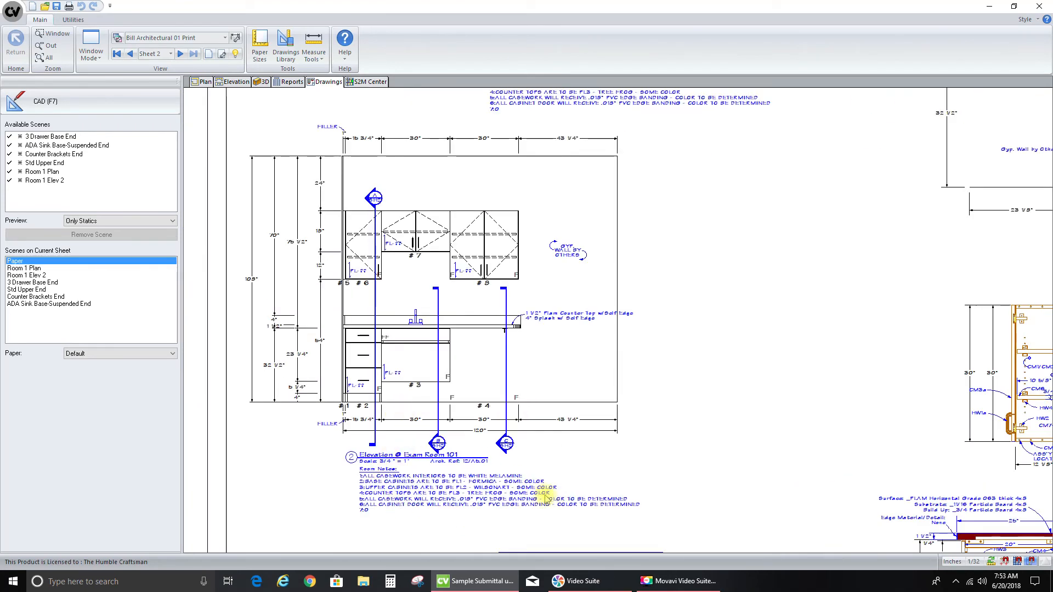
{"action": "scroll", "coordinate": [395, 502], "scroll_direction": "up", "scroll_amount": 3}
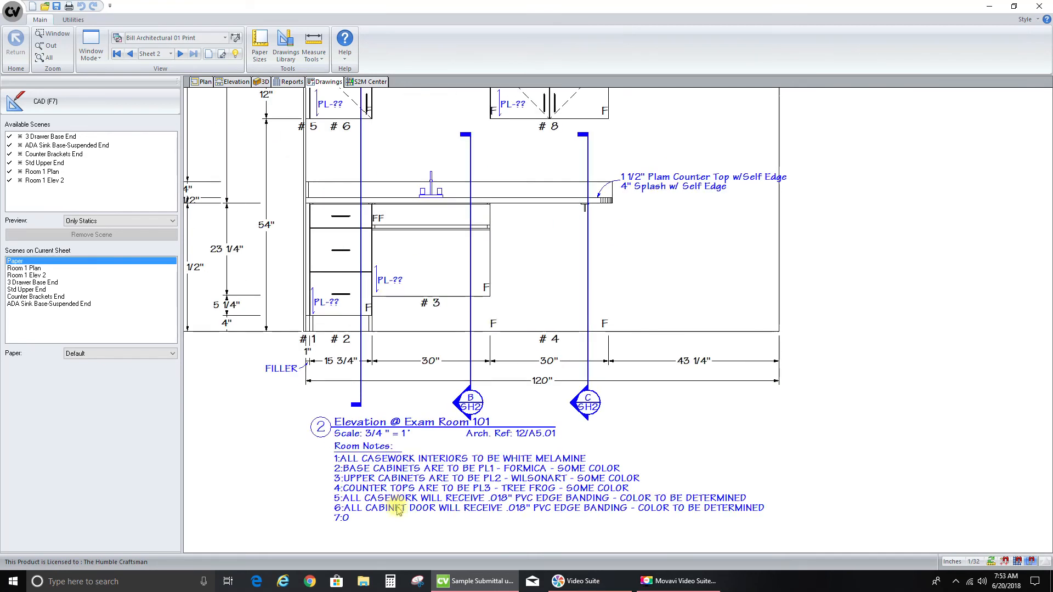
Open the Exam Room 101 elevation scene for editing, ungroup the laminate symbol on drawer base #2 and change its label to PL1
{"action": "left_click", "coordinate": [432, 245]}
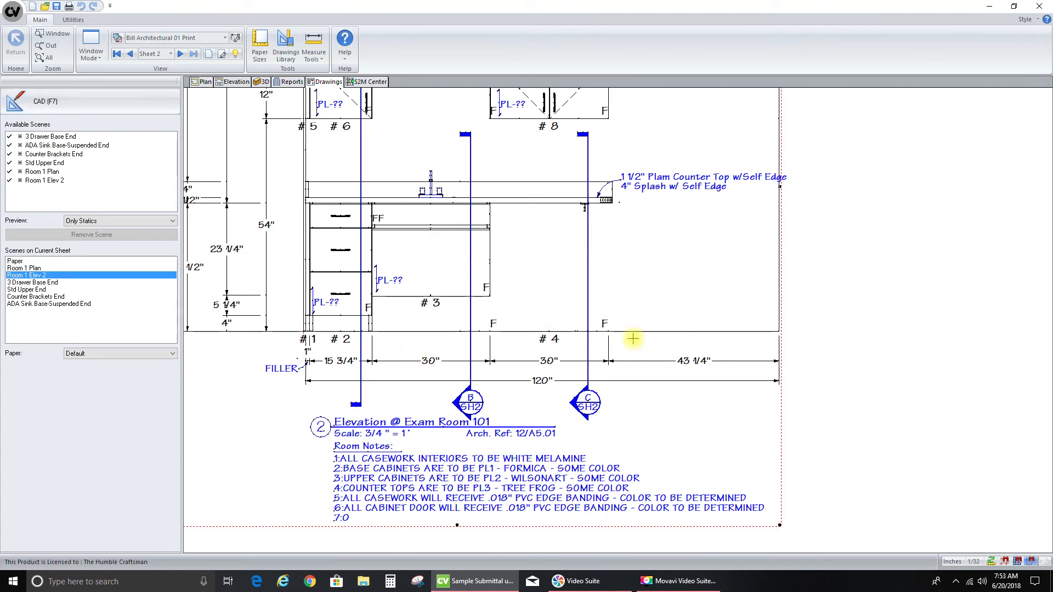
{"action": "left_click", "coordinate": [51, 107]}
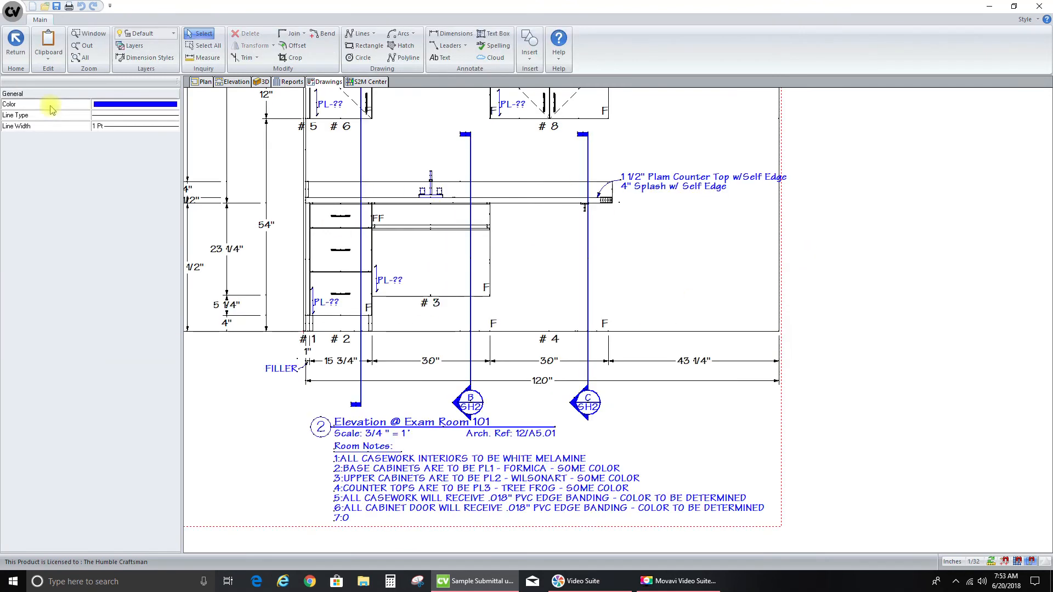
{"action": "left_click", "coordinate": [332, 304]}
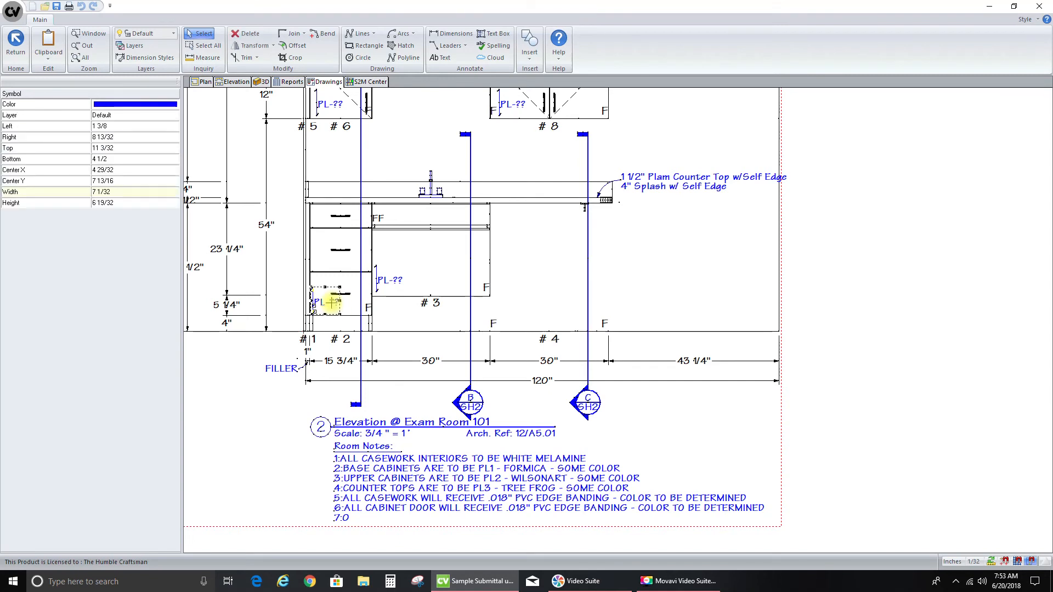
{"action": "right_click", "coordinate": [333, 301]}
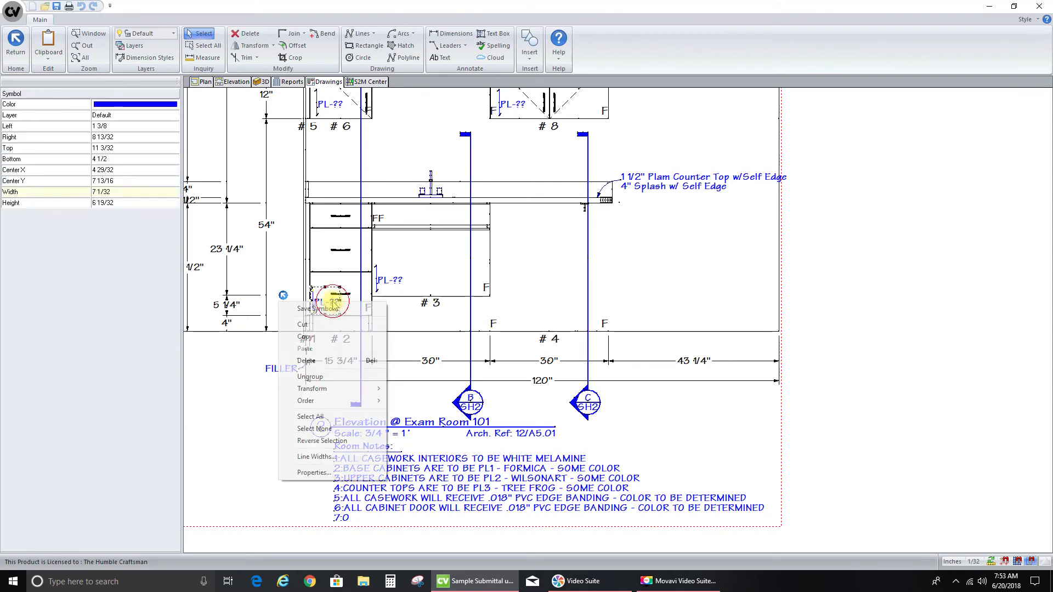
{"action": "left_click", "coordinate": [323, 378]}
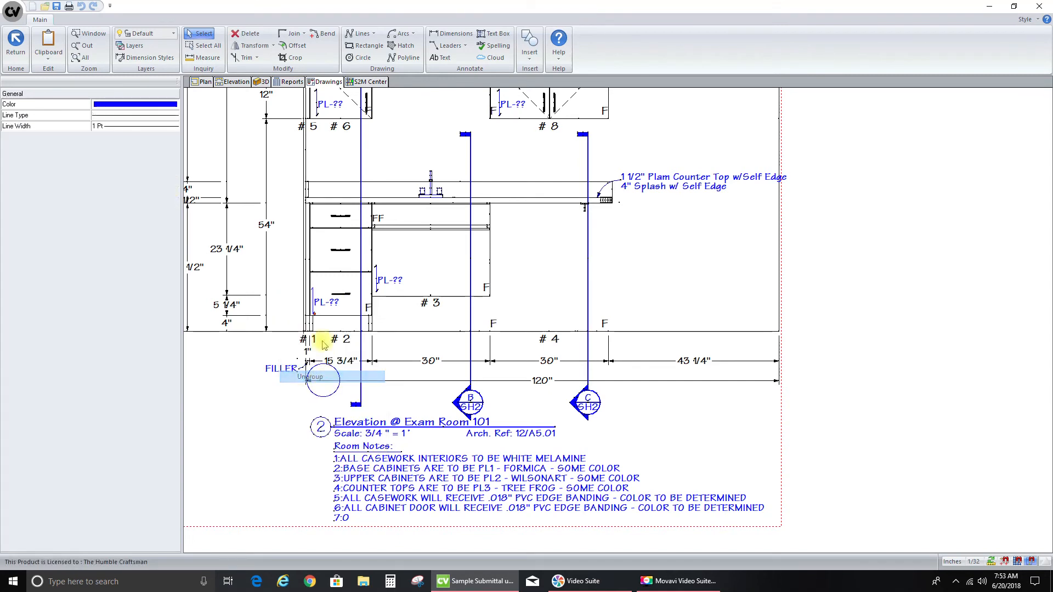
{"action": "double_click", "coordinate": [336, 305]}
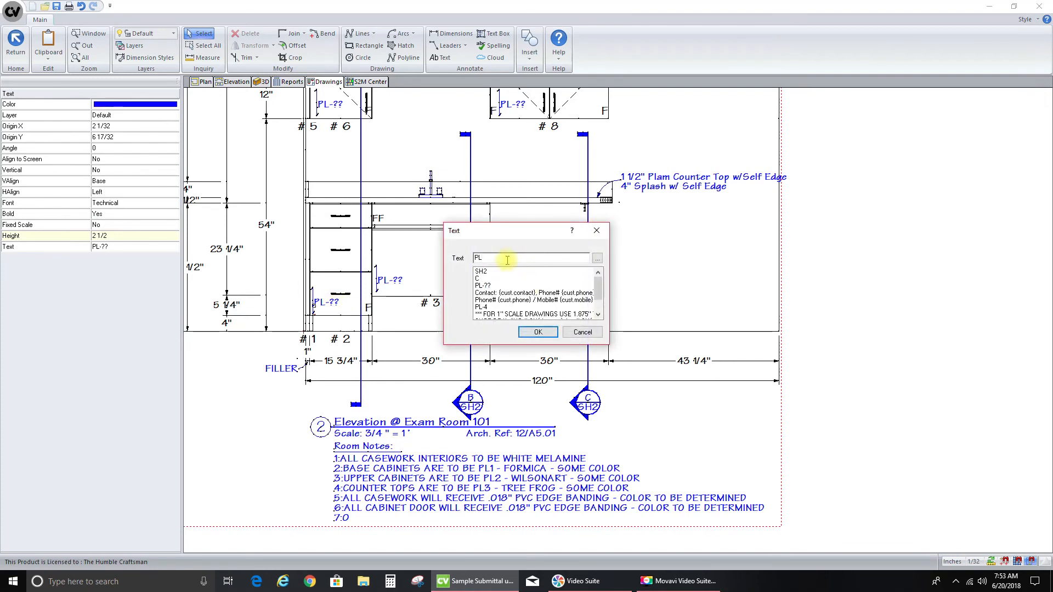
{"action": "key", "text": "Return"}
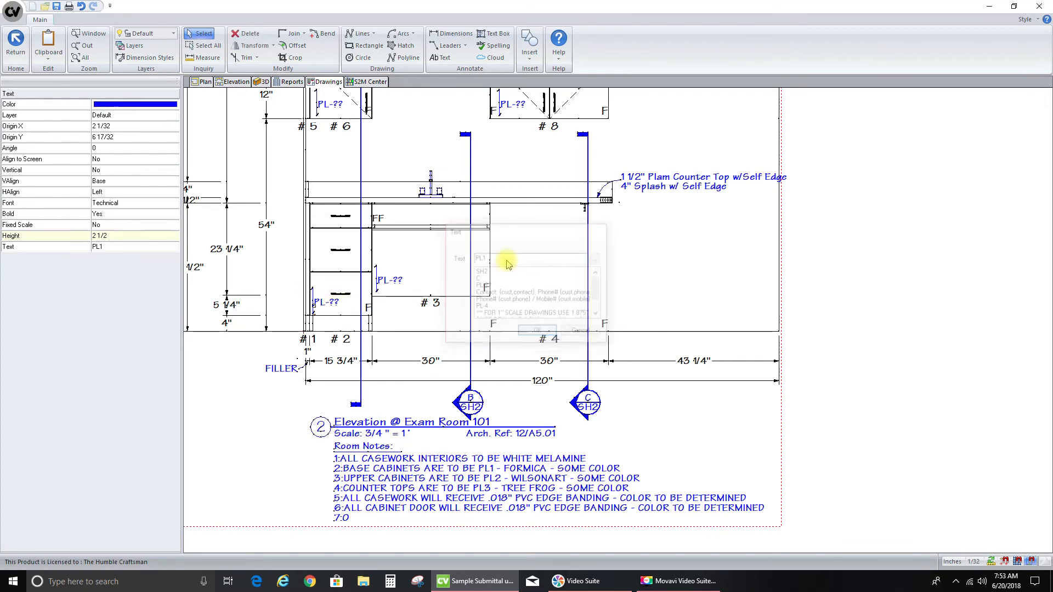
{"action": "left_click", "coordinate": [537, 276]}
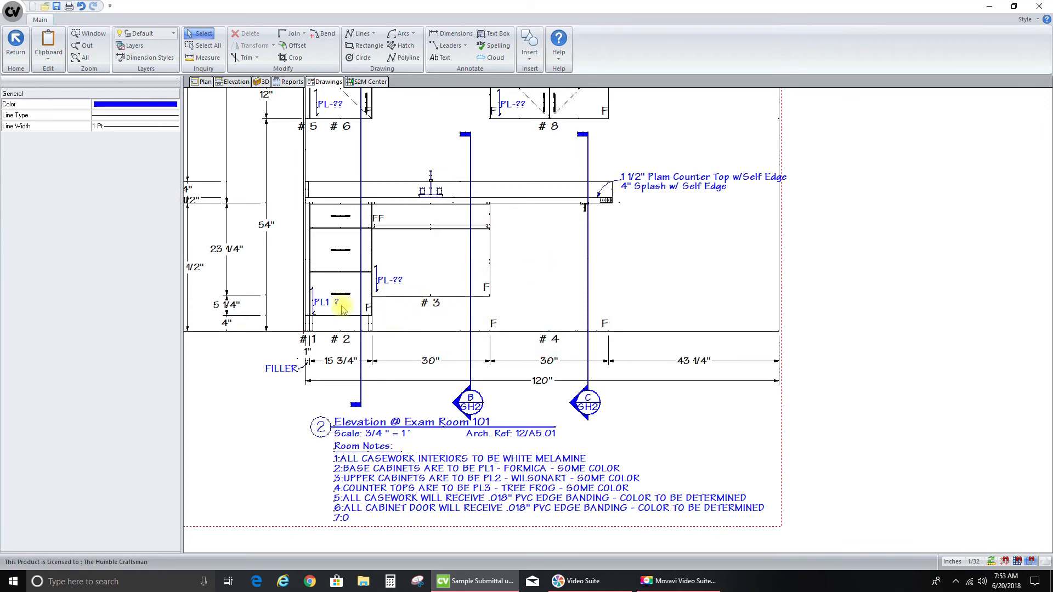
Ungroup the laminate symbol on sink base #3 and change its label to PL1
{"action": "right_click", "coordinate": [392, 282]}
{"action": "left_click", "coordinate": [390, 353]}
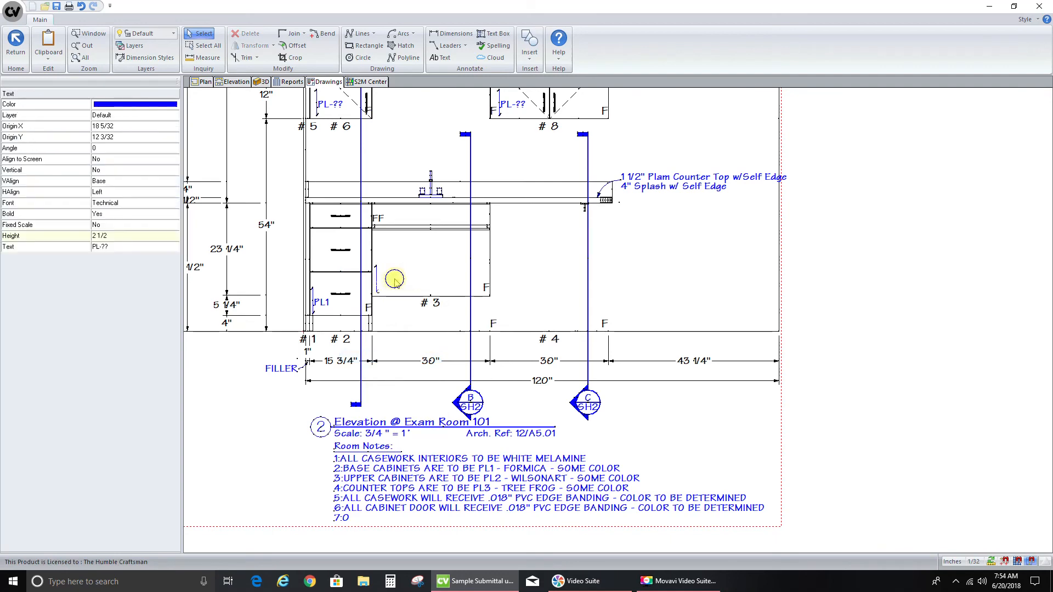
{"action": "double_click", "coordinate": [395, 280]}
{"action": "left_click", "coordinate": [485, 273]}
{"action": "left_click", "coordinate": [537, 330]}
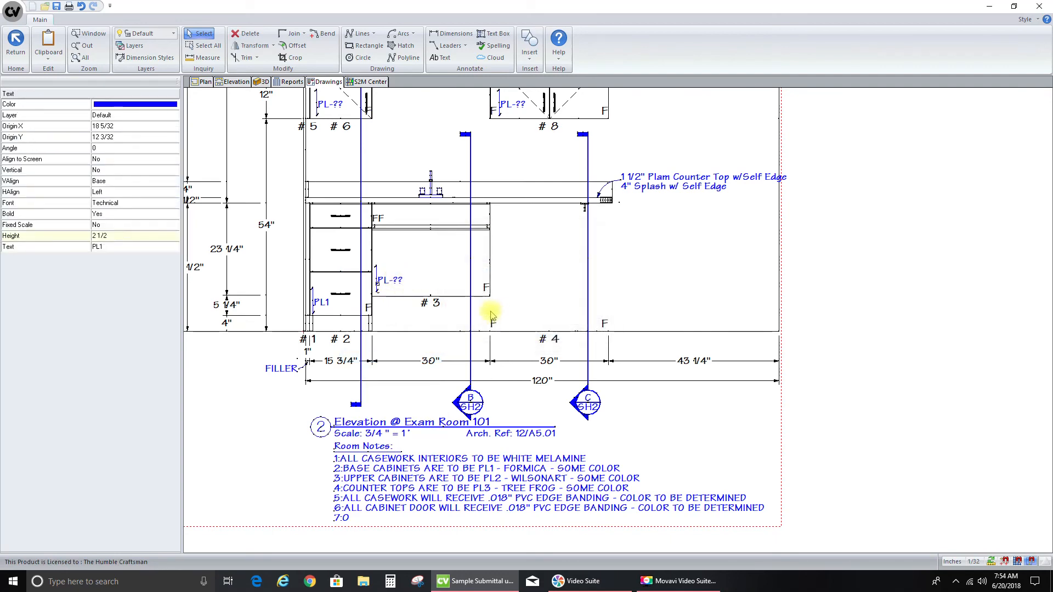
{"action": "left_click", "coordinate": [520, 300]}
Ungroup the laminate symbol on upper cabinet #6 and change its label to PL2
{"action": "scroll", "coordinate": [500, 371], "scroll_direction": "down", "scroll_amount": 2}
{"action": "scroll", "coordinate": [390, 167], "scroll_direction": "up", "scroll_amount": 2}
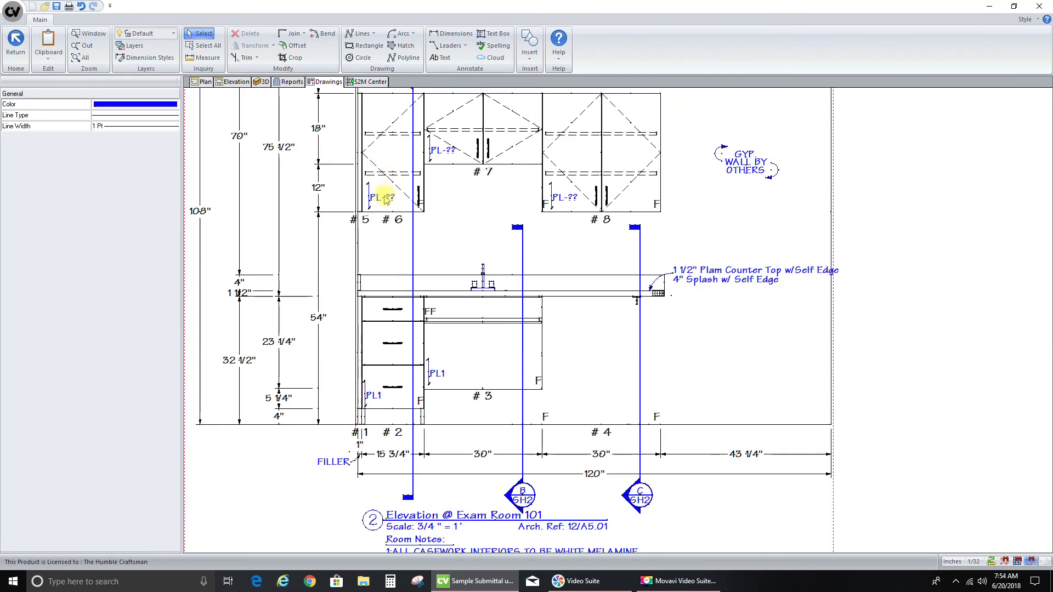
{"action": "left_click", "coordinate": [385, 196]}
{"action": "right_click", "coordinate": [333, 192]}
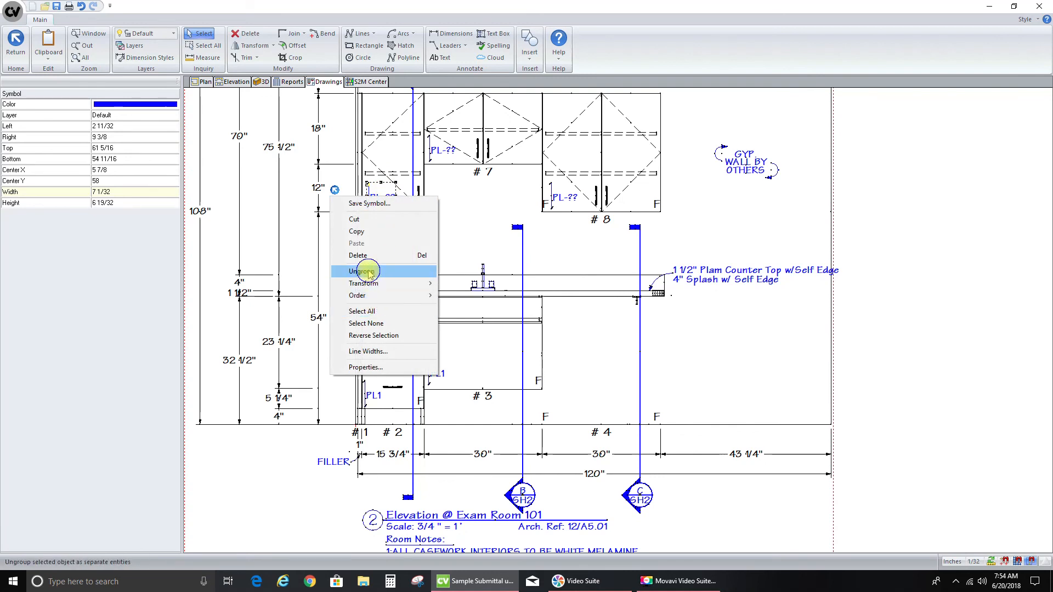
{"action": "left_click", "coordinate": [368, 271]}
{"action": "double_click", "coordinate": [388, 195]}
{"action": "left_click", "coordinate": [504, 257]}
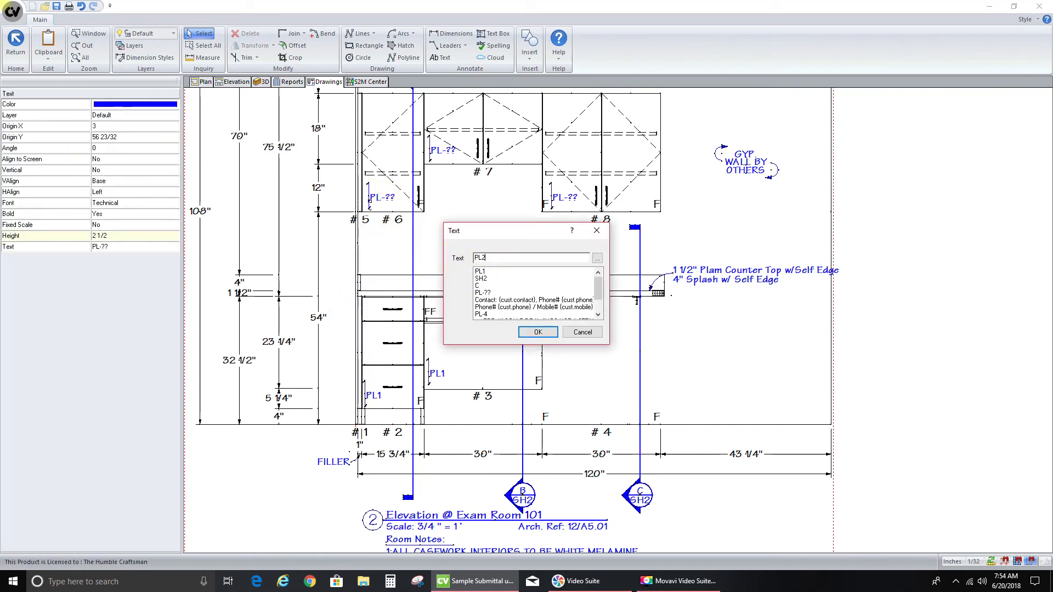
{"action": "key", "text": "Return"}
Ungroup the laminate symbol on upper cabinet #7 and change its label to PL2
{"action": "right_click", "coordinate": [442, 151]}
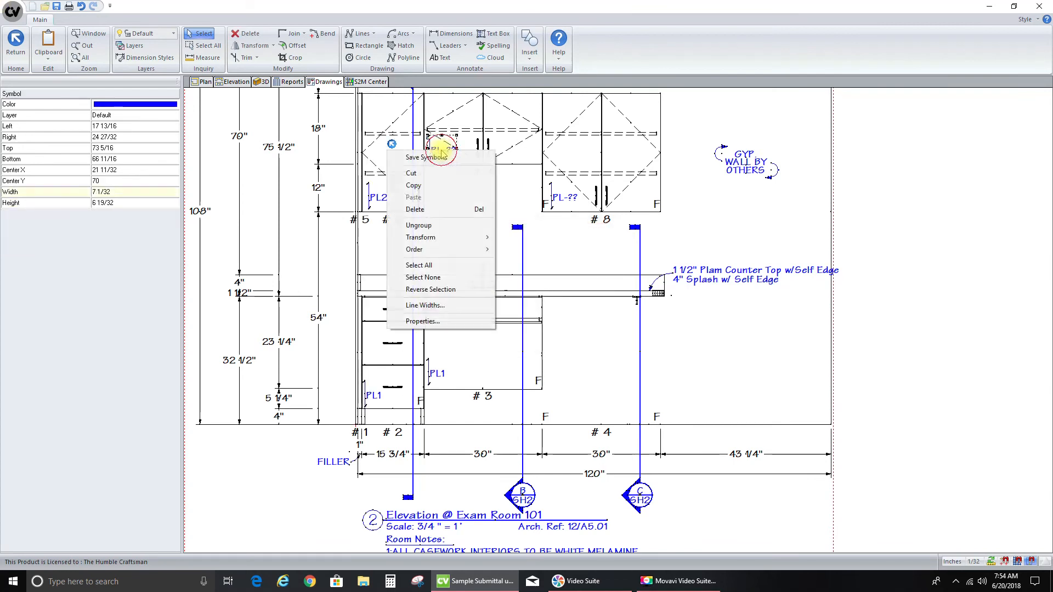
{"action": "left_click", "coordinate": [430, 227]}
{"action": "double_click", "coordinate": [435, 152]}
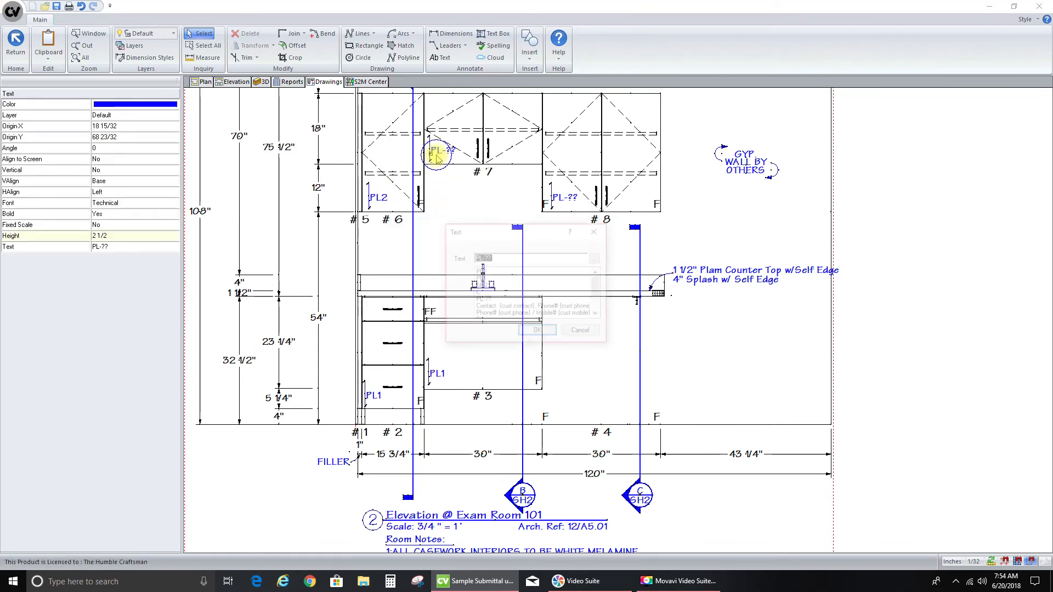
{"action": "left_click", "coordinate": [481, 271]}
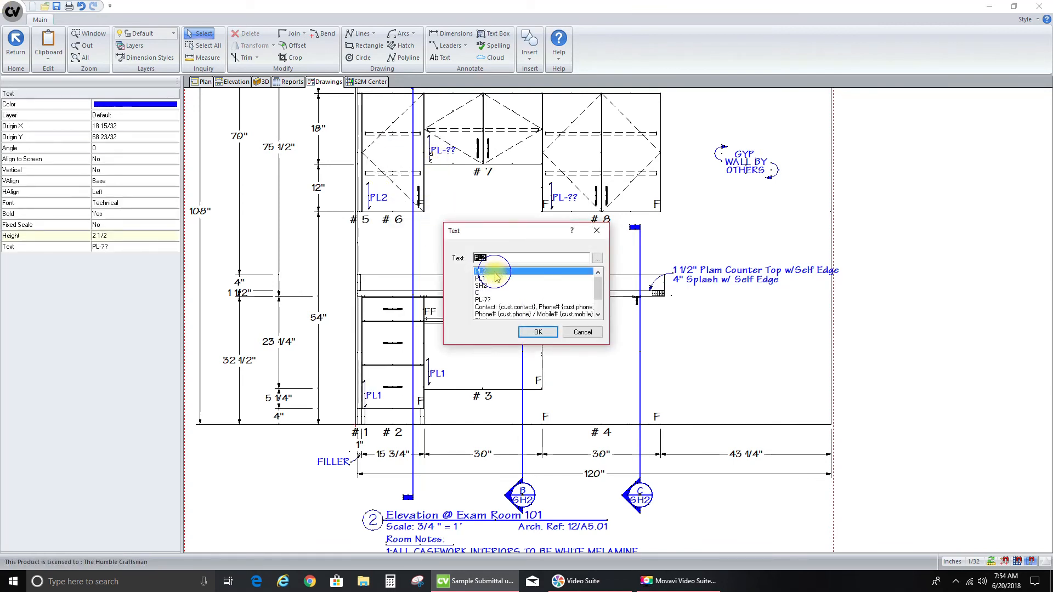
{"action": "left_click", "coordinate": [538, 332]}
Ungroup the laminate symbol on upper cabinet #8 and change its label to PL2
{"action": "right_click", "coordinate": [564, 198]}
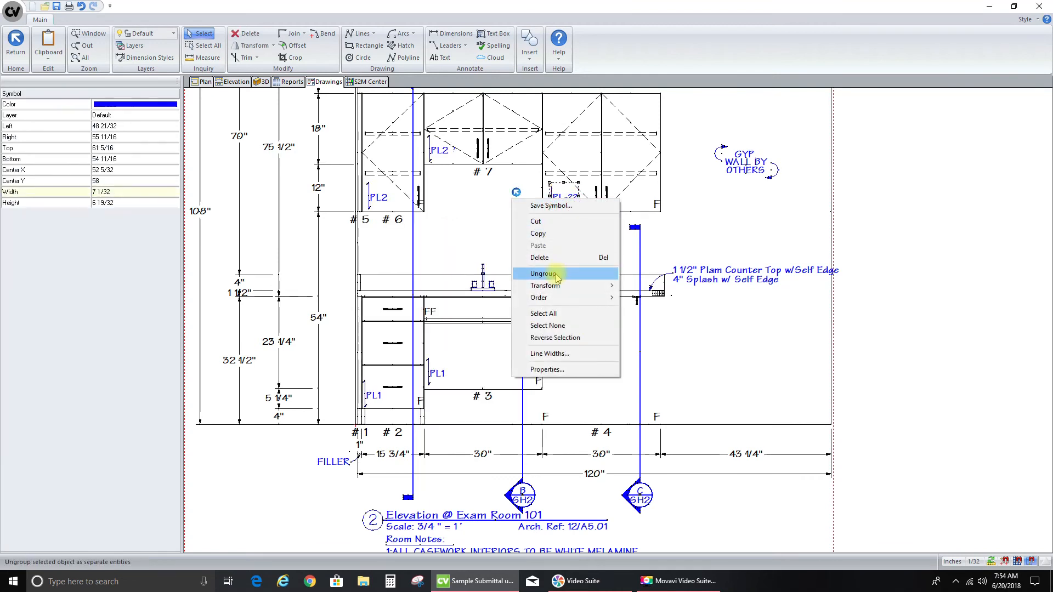
{"action": "left_click", "coordinate": [546, 275]}
{"action": "double_click", "coordinate": [565, 199]}
{"action": "left_click", "coordinate": [483, 271]}
{"action": "left_click", "coordinate": [538, 332]}
{"action": "left_click", "coordinate": [713, 349]}
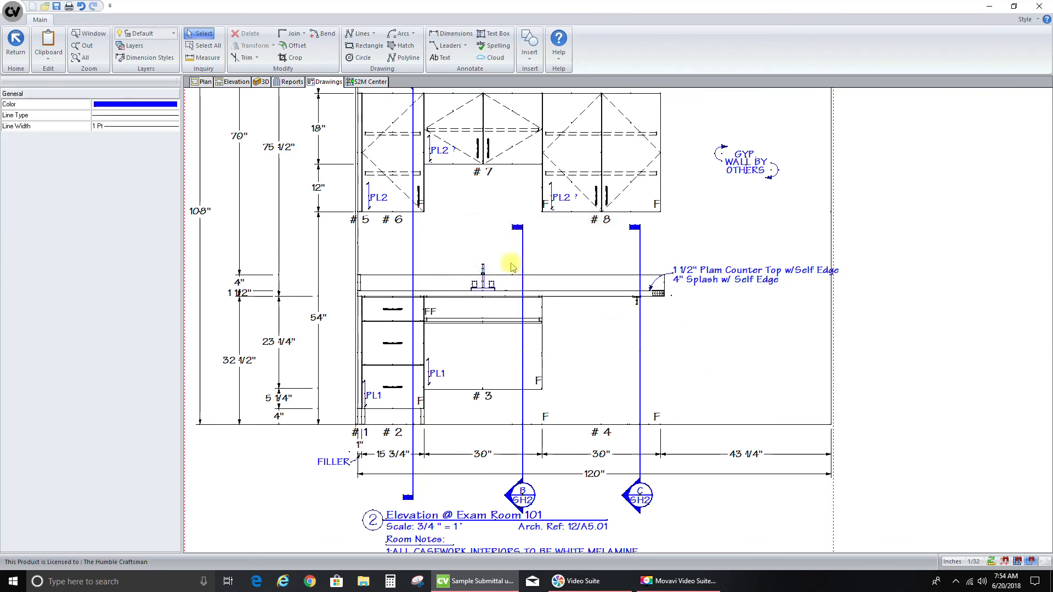
Ungroup the countertop note and place a copy of its "4" Splash w/ Self Edge" line directly beneath it
{"action": "left_click", "coordinate": [712, 278]}
{"action": "right_click", "coordinate": [717, 283]}
{"action": "left_click", "coordinate": [694, 353]}
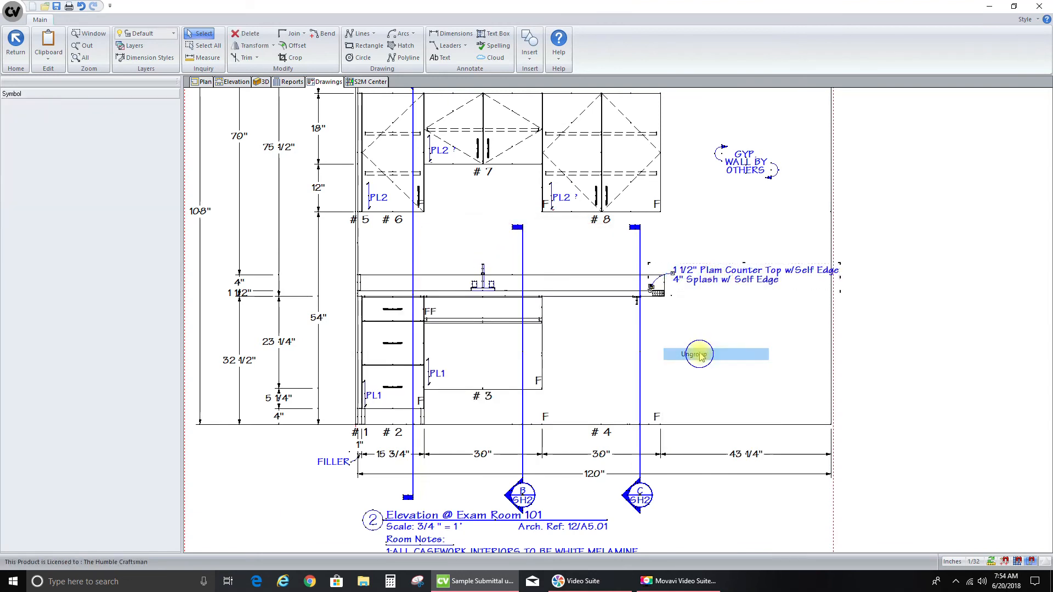
{"action": "left_click", "coordinate": [694, 288]}
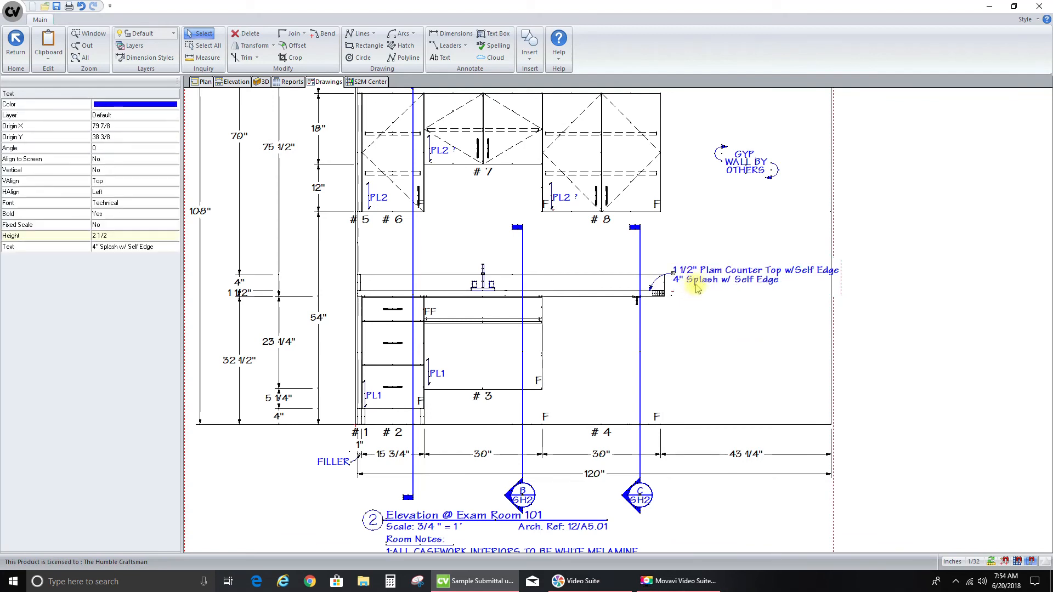
{"action": "left_click_drag", "start_coordinate": [696, 288], "coordinate": [705, 300]}
Change the copied note line to "PL3 - COUNTER TOPS" and return from the elevation scene to the sheet
{"action": "double_click", "coordinate": [701, 289]}
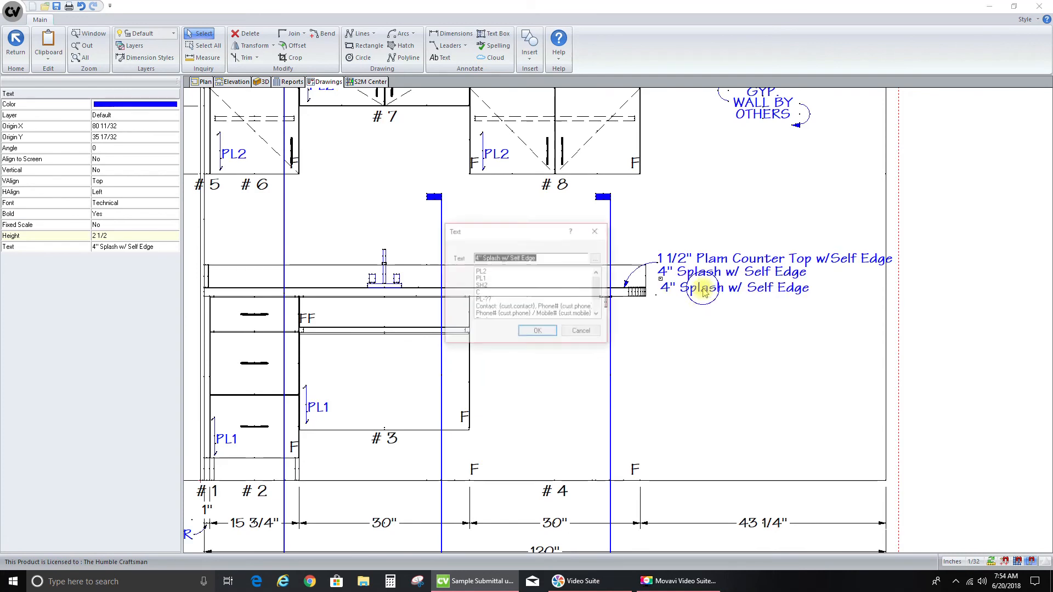
{"action": "left_click", "coordinate": [483, 271]}
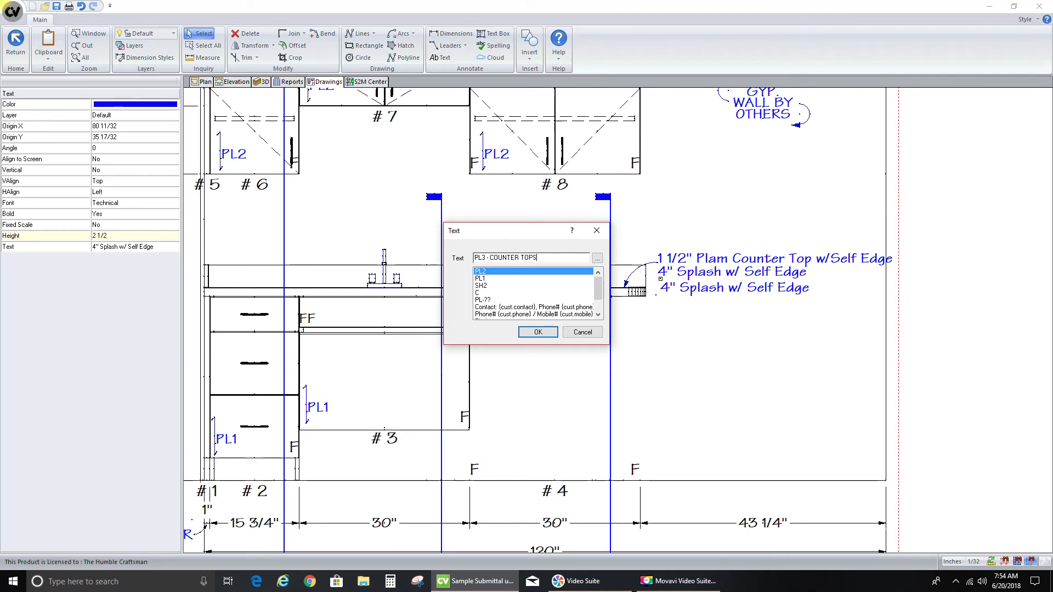
{"action": "key", "text": "Return"}
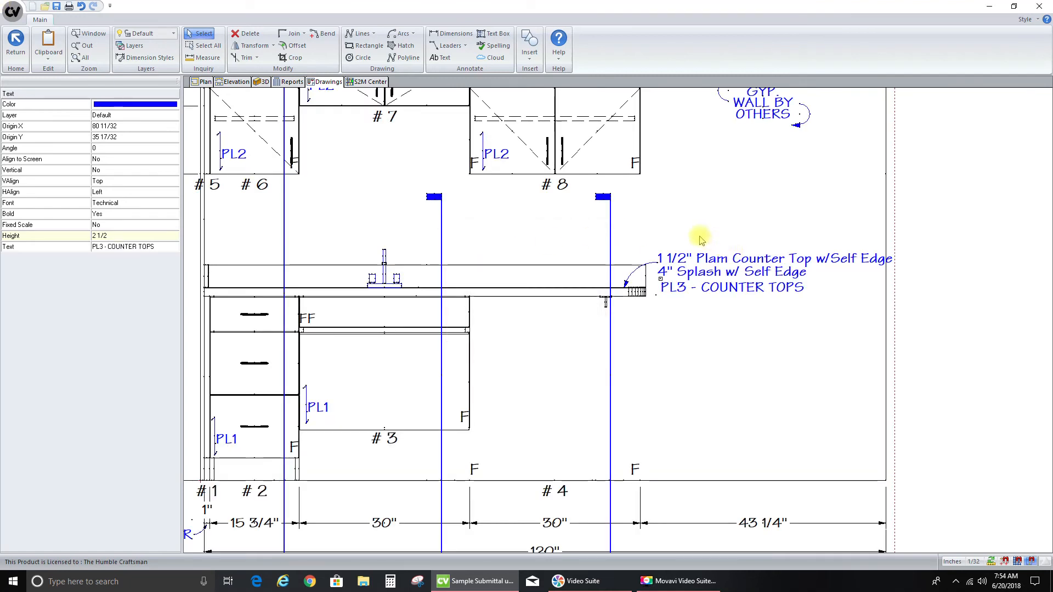
{"action": "left_click", "coordinate": [690, 198]}
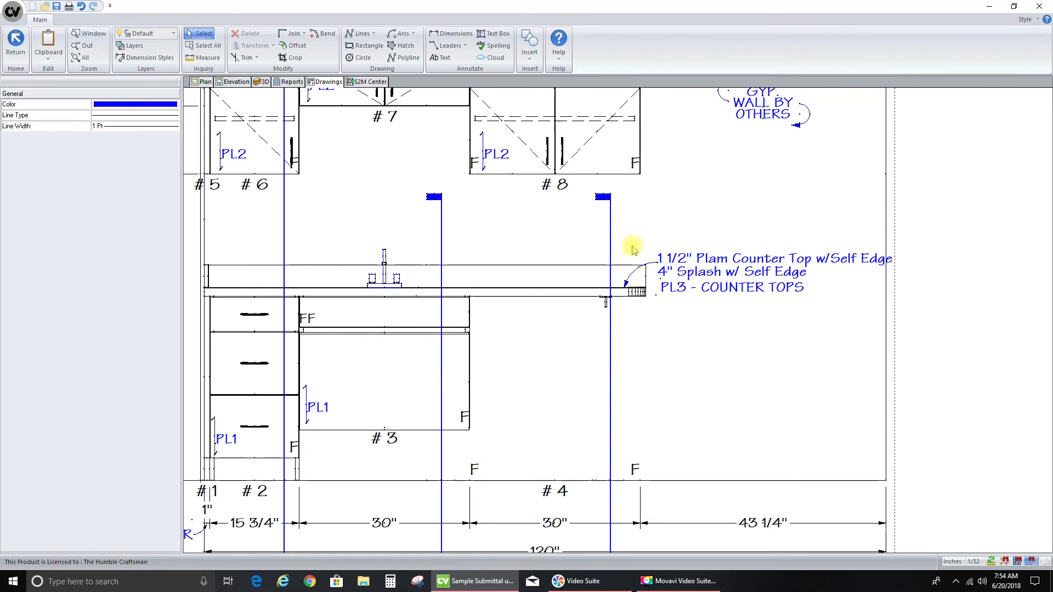
{"action": "scroll", "coordinate": [626, 255], "scroll_direction": "down", "scroll_amount": 1}
{"action": "scroll", "coordinate": [611, 341], "scroll_direction": "down", "scroll_amount": 1}
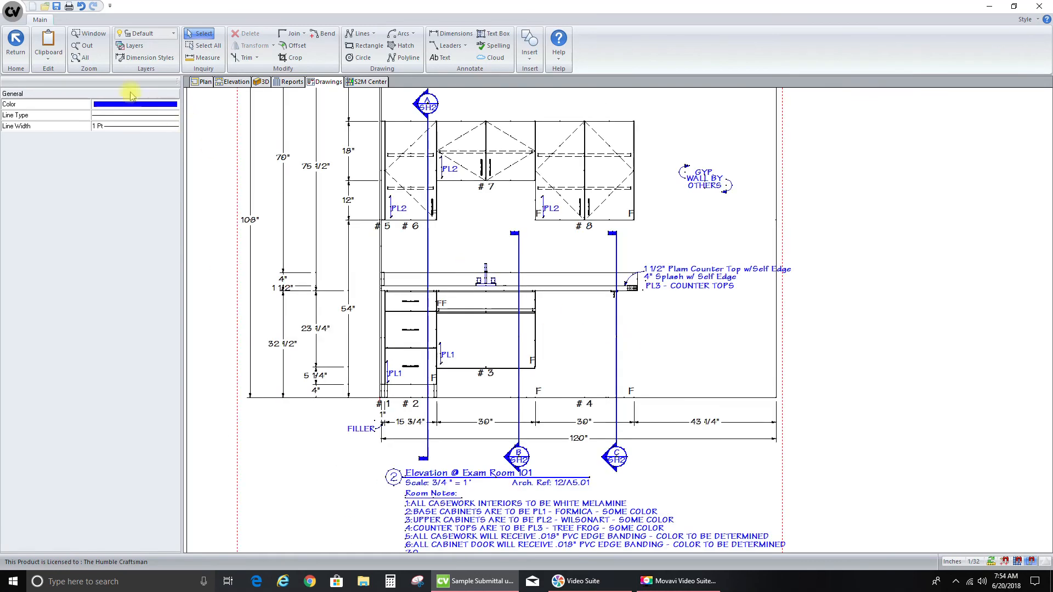
{"action": "left_click", "coordinate": [15, 43]}
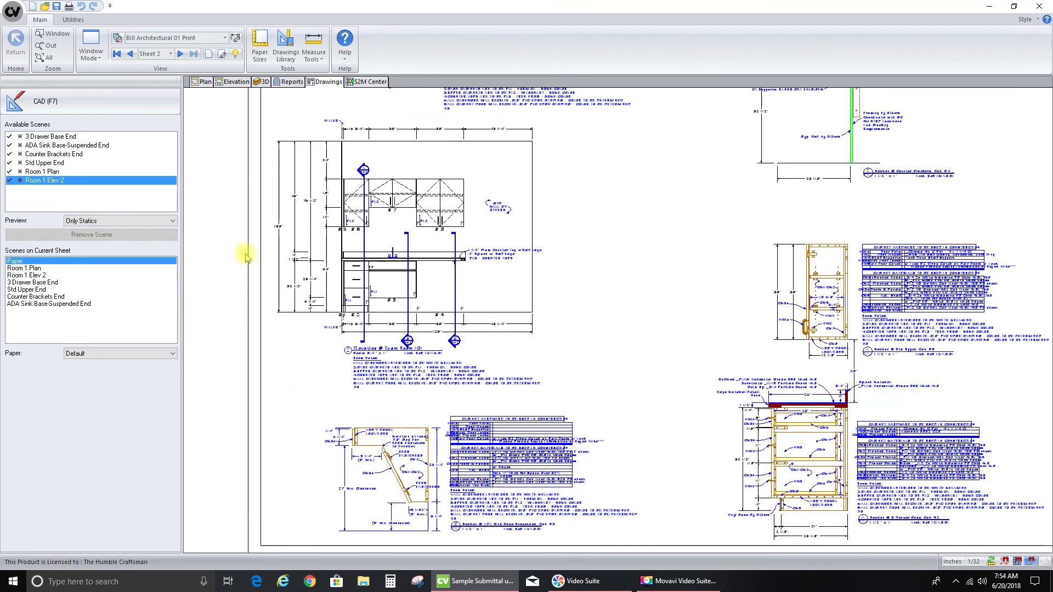
Review the hardware, material schedules and room notes beside the 3 Drawer Base and Std Upper sections on Sheet 2
{"action": "left_click", "coordinate": [242, 255]}
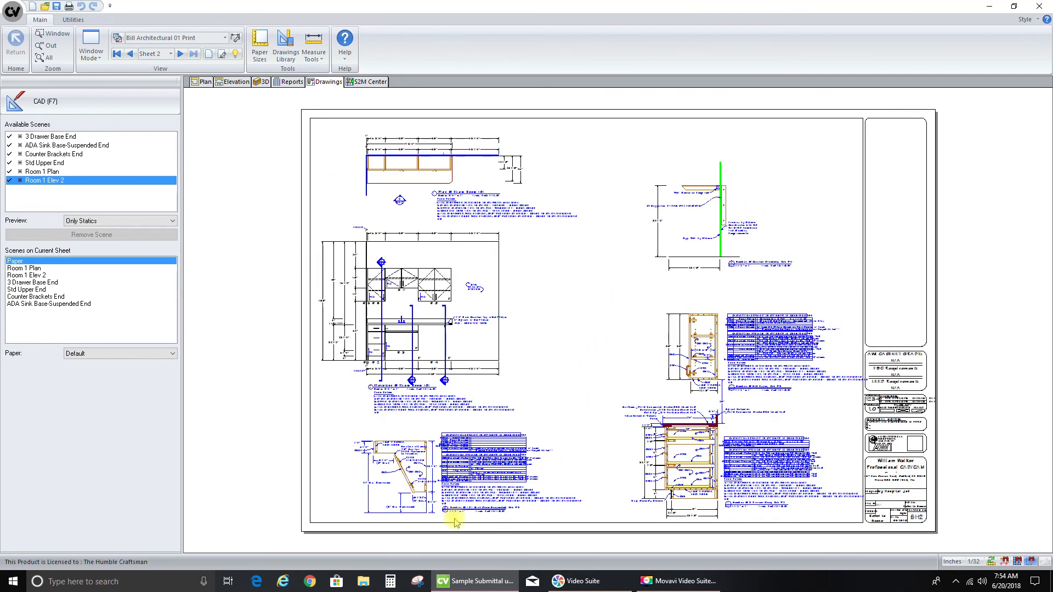
{"action": "scroll", "coordinate": [699, 475], "scroll_direction": "up", "scroll_amount": 4}
{"action": "mouse_move", "coordinate": [699, 475]}
{"action": "middle_mouse_down"}
{"action": "mouse_move", "coordinate": [472, 309]}
{"action": "mouse_move", "coordinate": [451, 310]}
{"action": "mouse_move", "coordinate": [449, 345]}
{"action": "middle_mouse_up"}
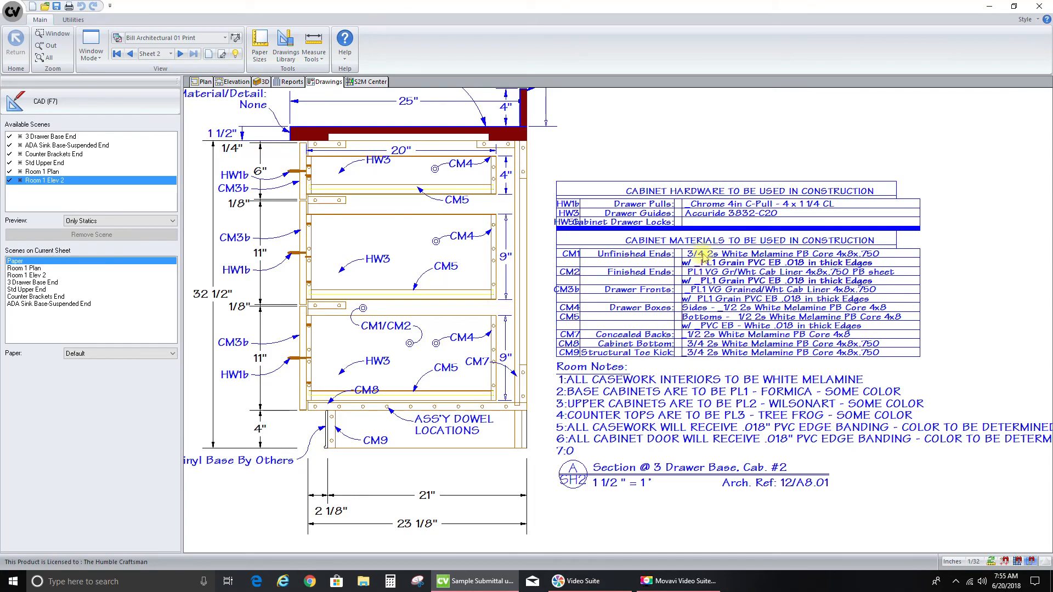
{"action": "mouse_move", "coordinate": [630, 167]}
{"action": "middle_mouse_down"}
{"action": "mouse_move", "coordinate": [627, 392]}
{"action": "mouse_move", "coordinate": [633, 272]}
{"action": "mouse_move", "coordinate": [622, 320]}
{"action": "middle_mouse_up"}
{"action": "middle_click_drag", "start_coordinate": [591, 171], "coordinate": [556, 247]}
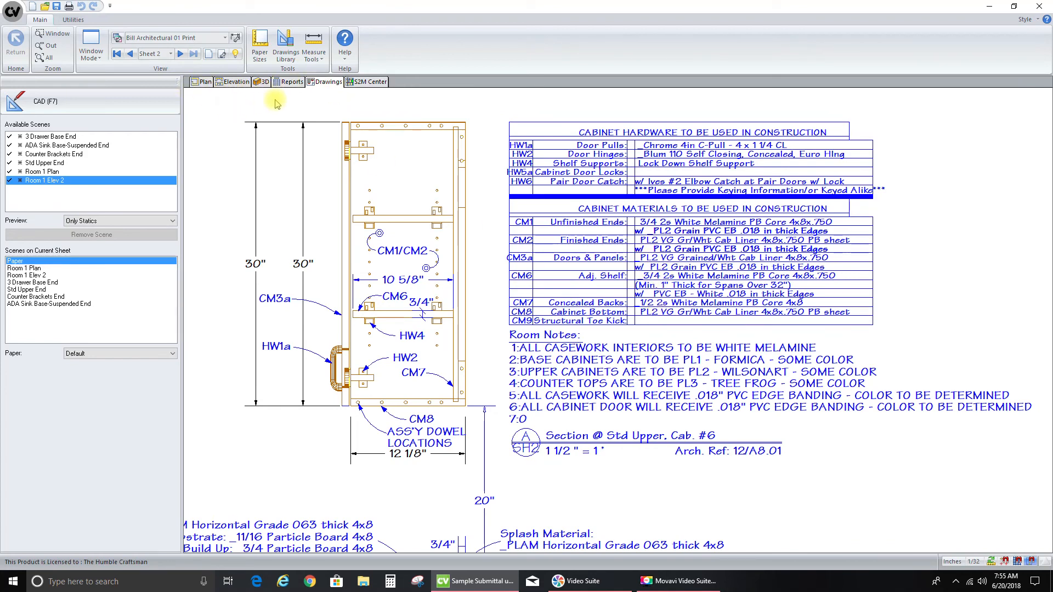
{"action": "middle_click", "coordinate": [259, 114]}
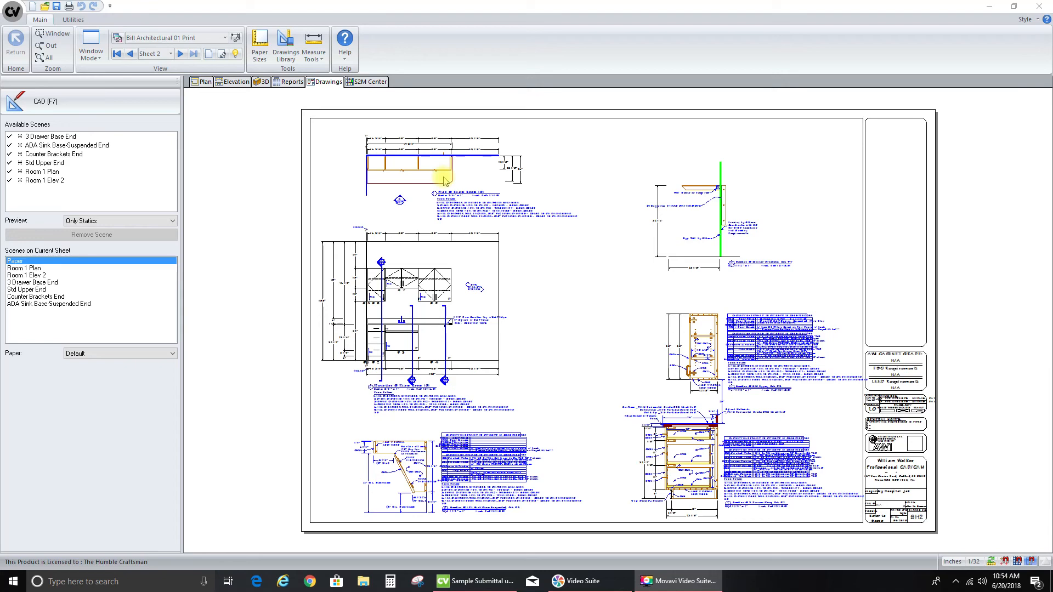
Leave the submittal sheet and open the S2M Center parts list for Exam Room 101
{"action": "left_click", "coordinate": [204, 81]}
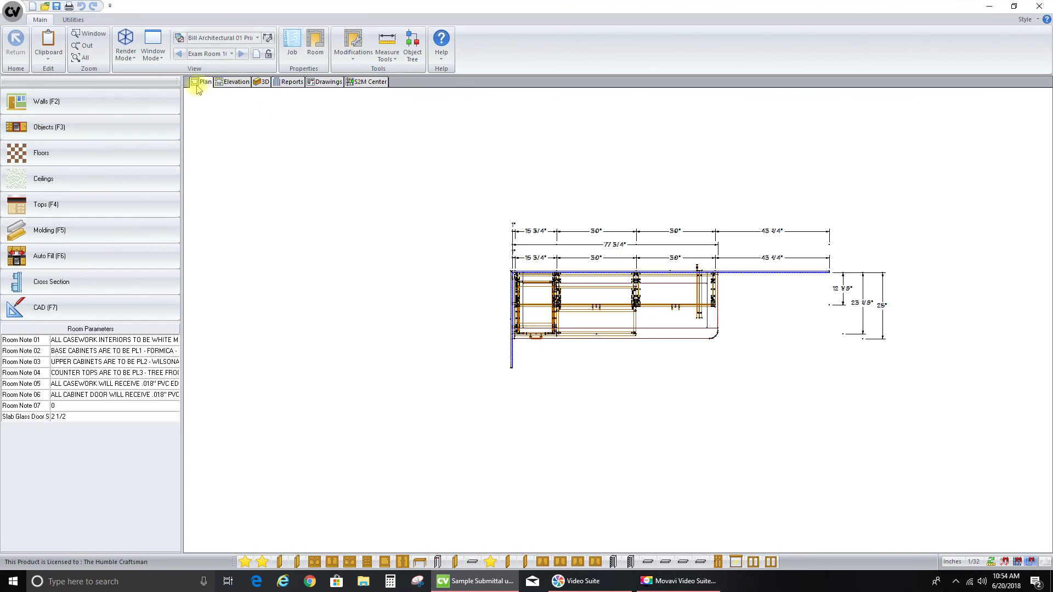
{"action": "left_click", "coordinate": [364, 82]}
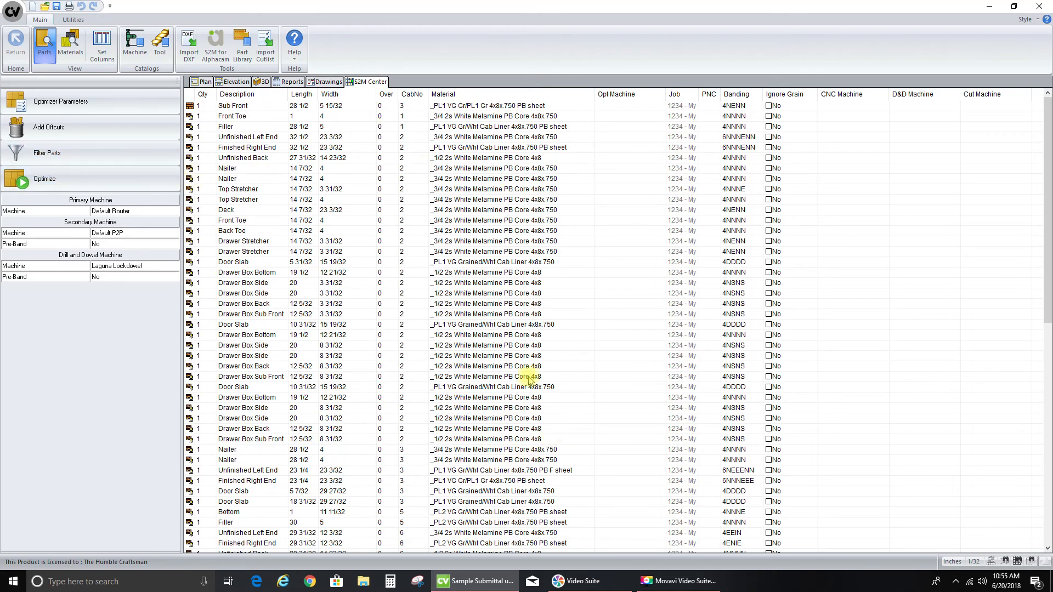
{"action": "left_click", "coordinate": [122, 157]}
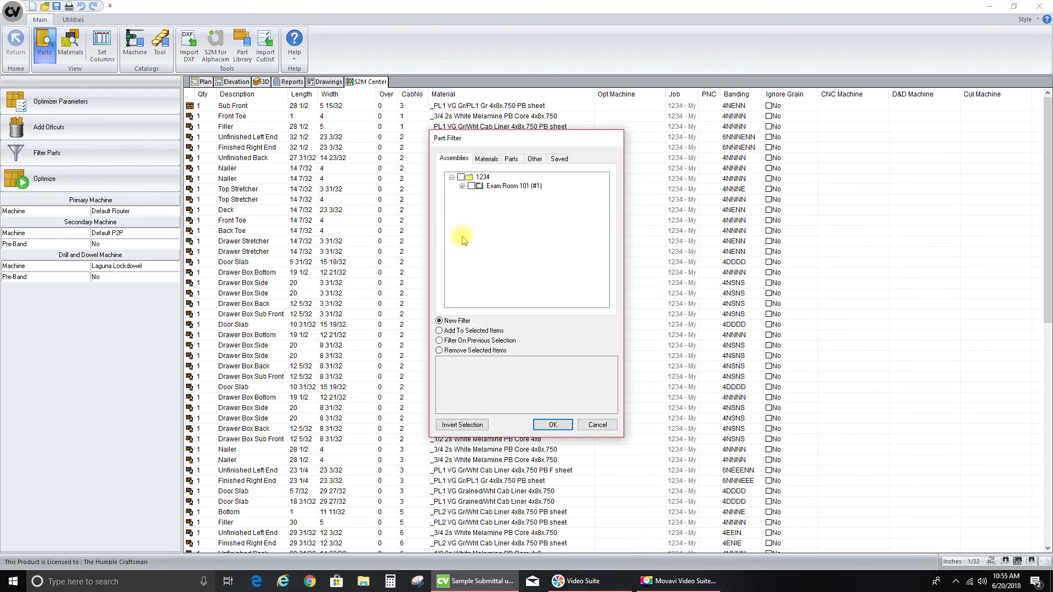
{"action": "left_click", "coordinate": [463, 187]}
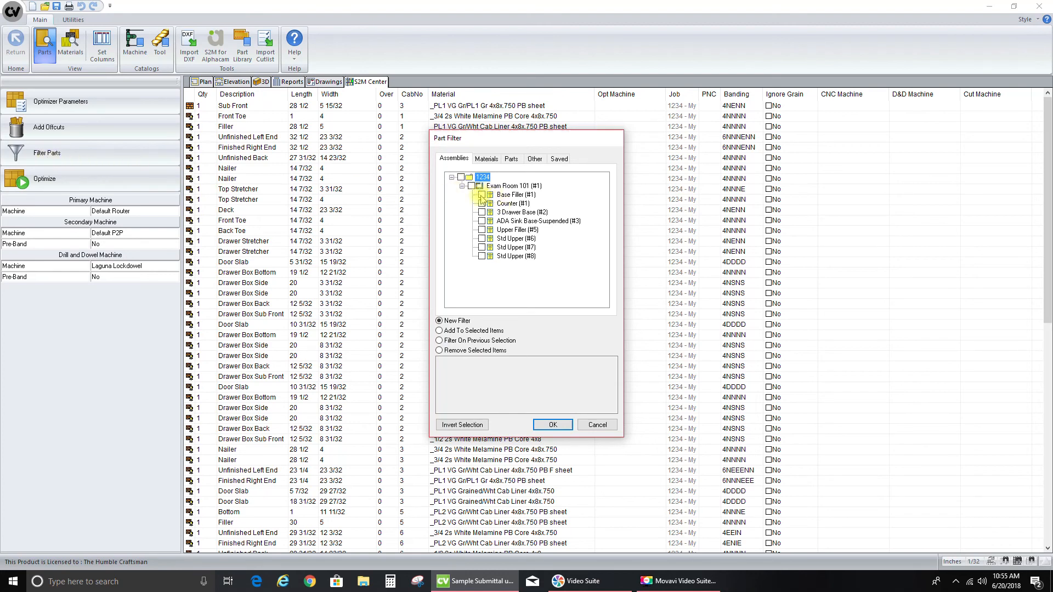
{"action": "left_click", "coordinate": [481, 195]}
{"action": "left_click", "coordinate": [482, 230]}
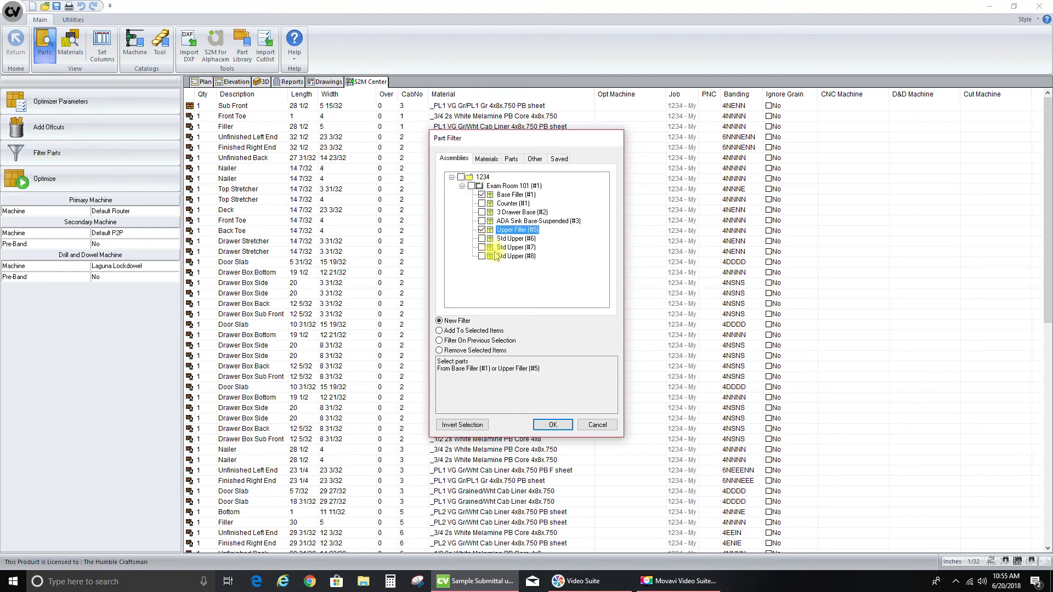
{"action": "left_click", "coordinate": [486, 158]}
{"action": "left_click", "coordinate": [511, 159]}
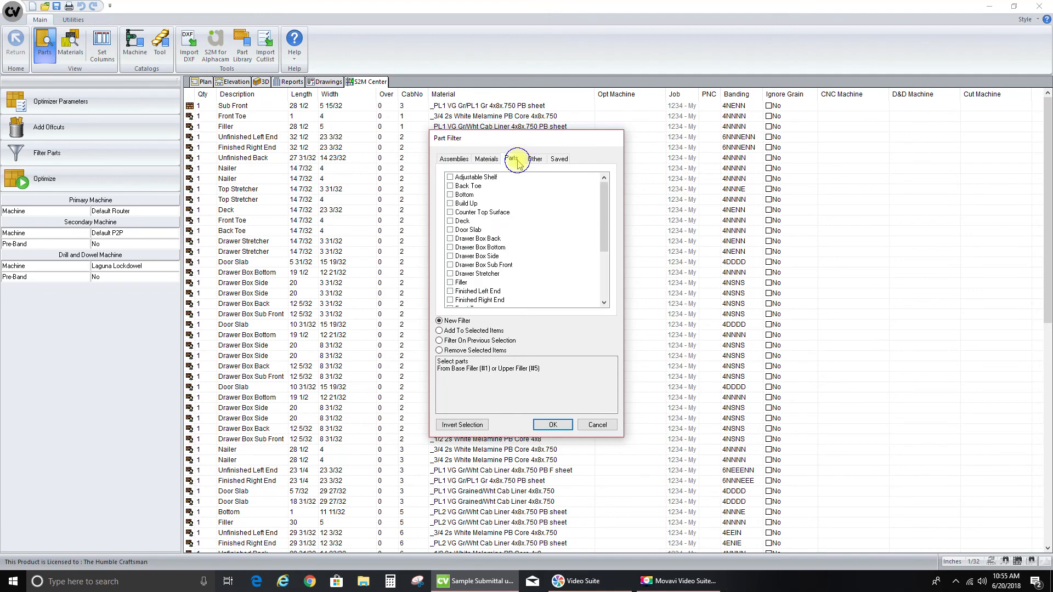
{"action": "left_click", "coordinate": [455, 159]}
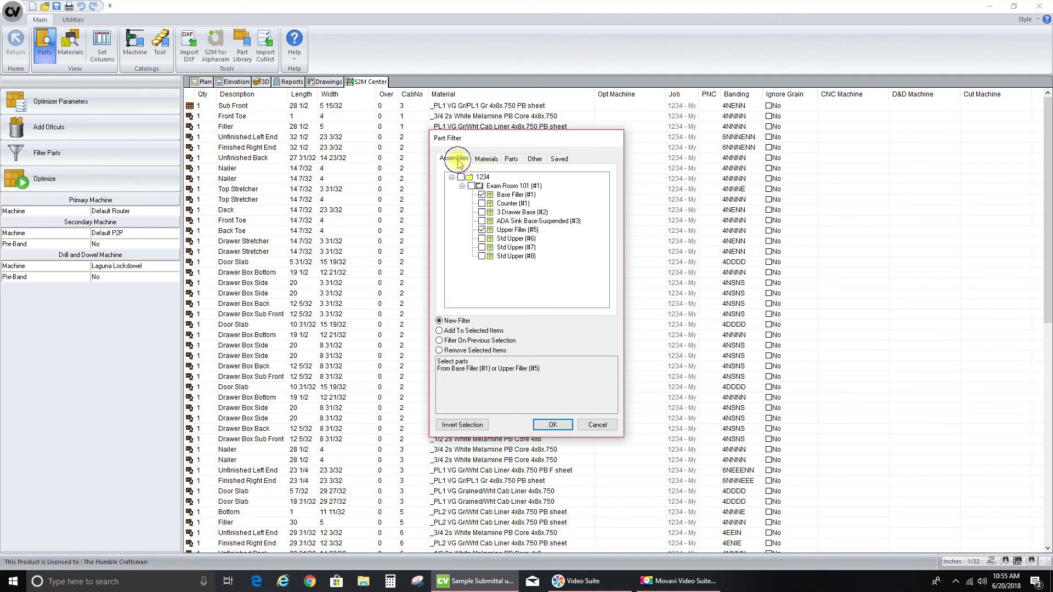
{"action": "left_click", "coordinate": [481, 195]}
{"action": "left_click", "coordinate": [482, 231]}
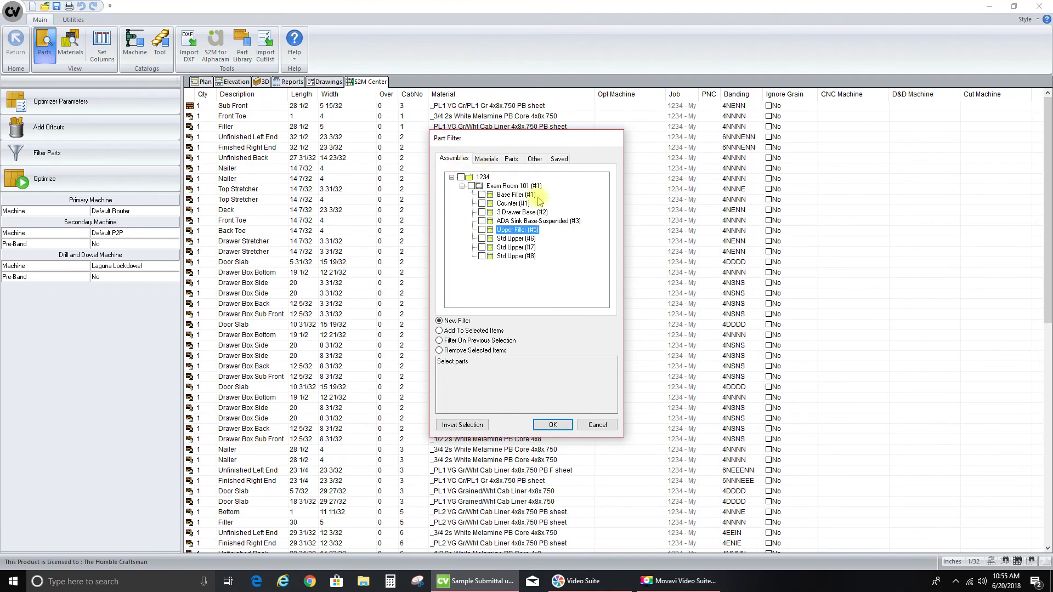
{"action": "left_click", "coordinate": [598, 425]}
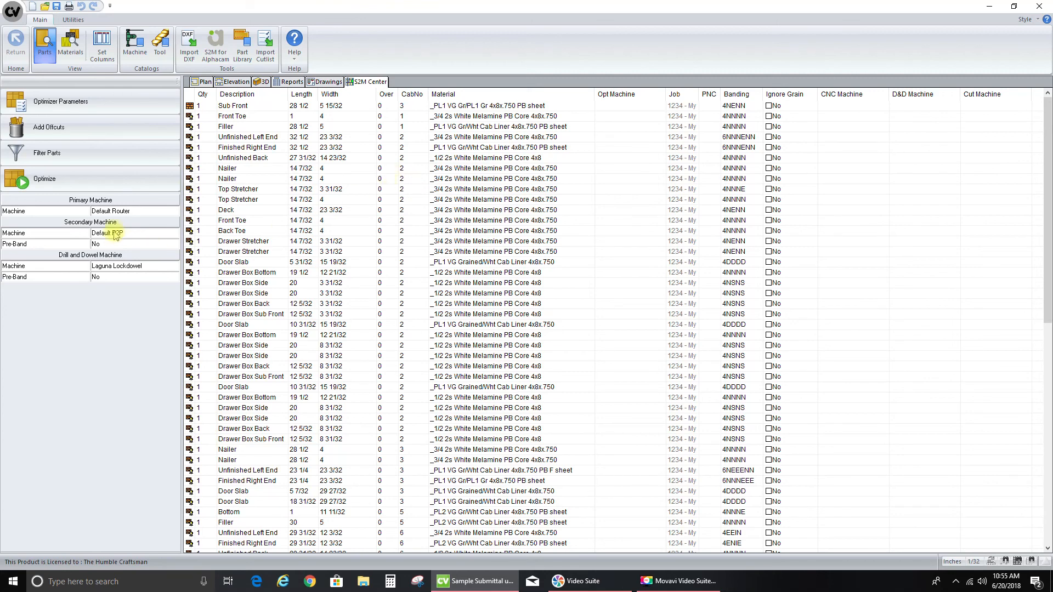
Optimize all listed parts as run R41 and accept the nesting result
{"action": "left_click", "coordinate": [88, 183]}
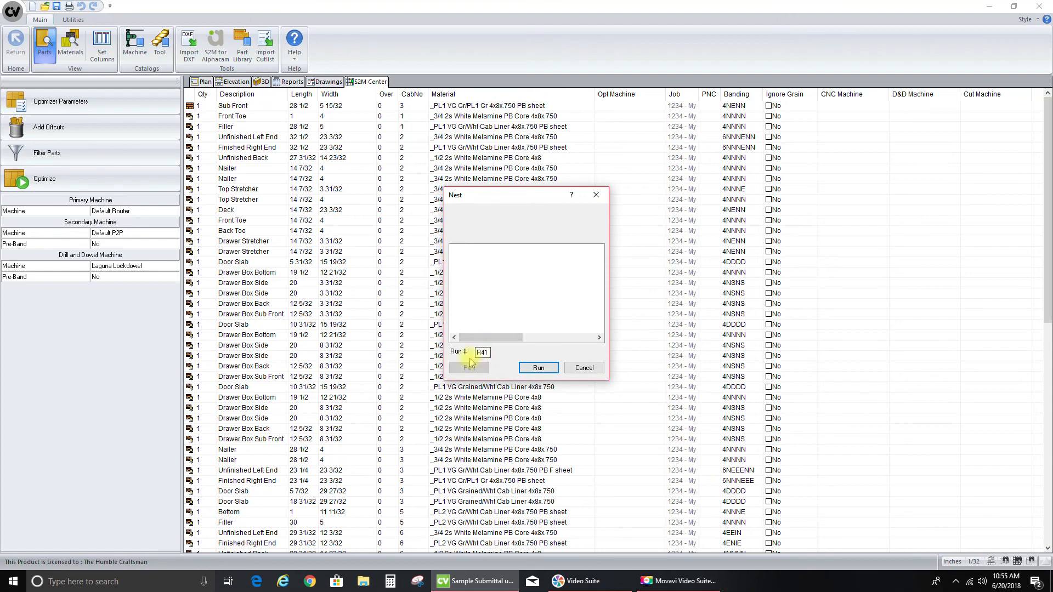
{"action": "left_click", "coordinate": [537, 368]}
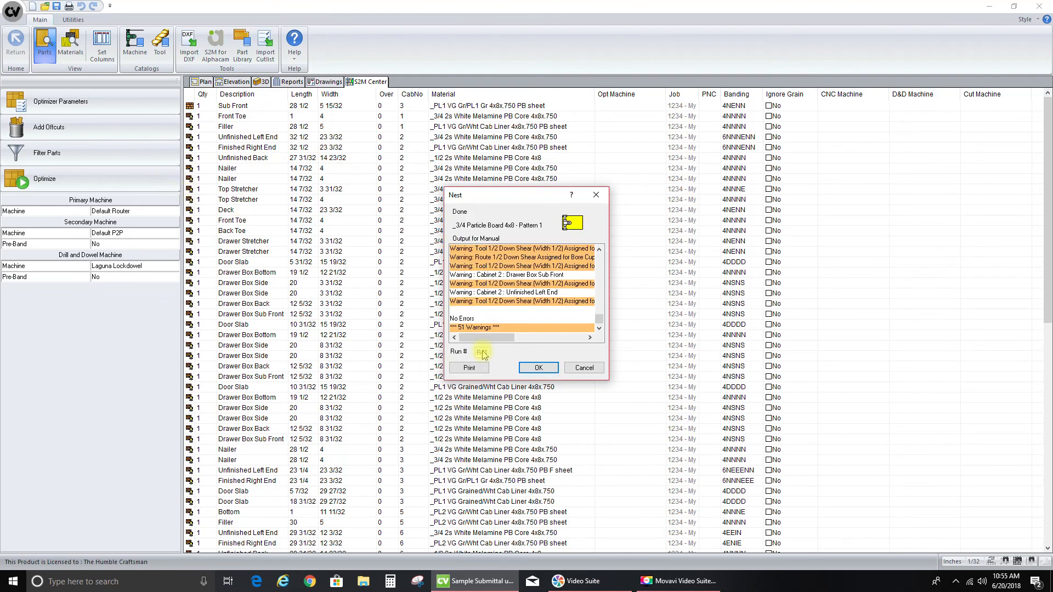
{"action": "left_click", "coordinate": [539, 368]}
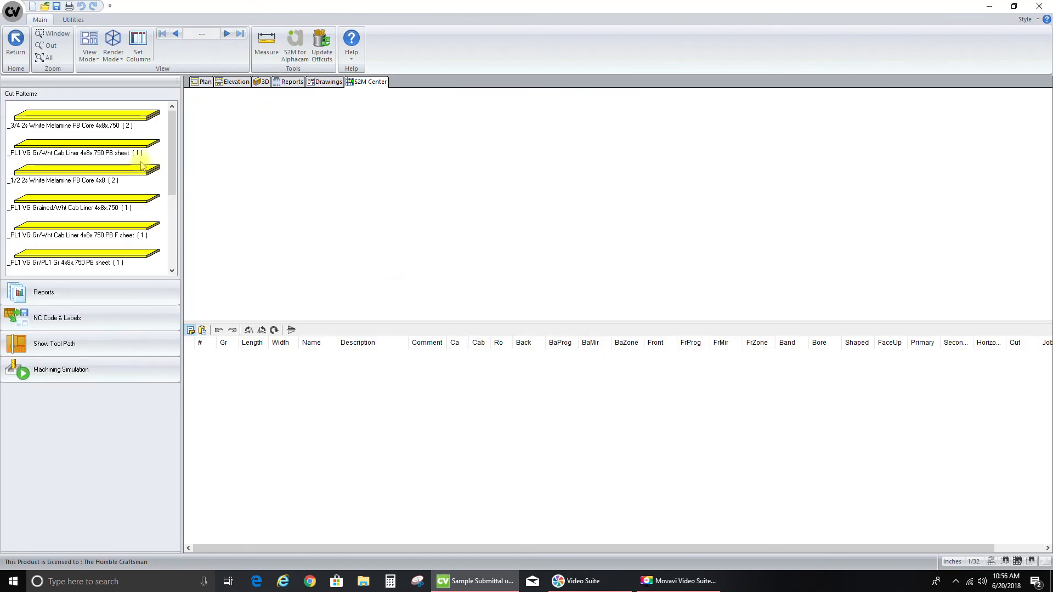
On the second _3/4 2s White Melamine PB Core 4x8x.750 sheet, stack parts 7, 6, 4, 5 and 3 above part 1
{"action": "left_click", "coordinate": [120, 122]}
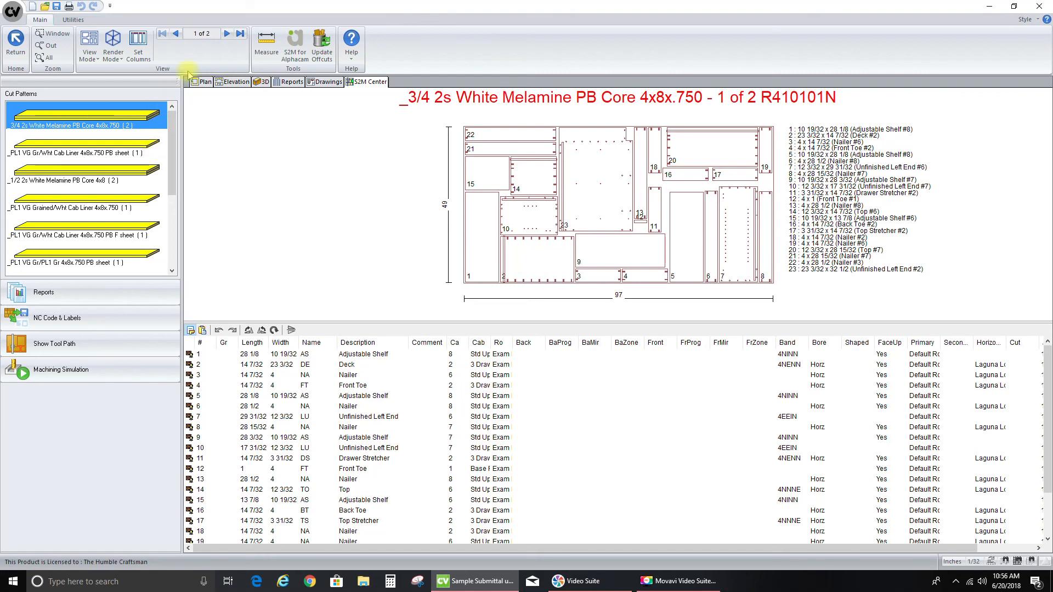
{"action": "left_click", "coordinate": [228, 35]}
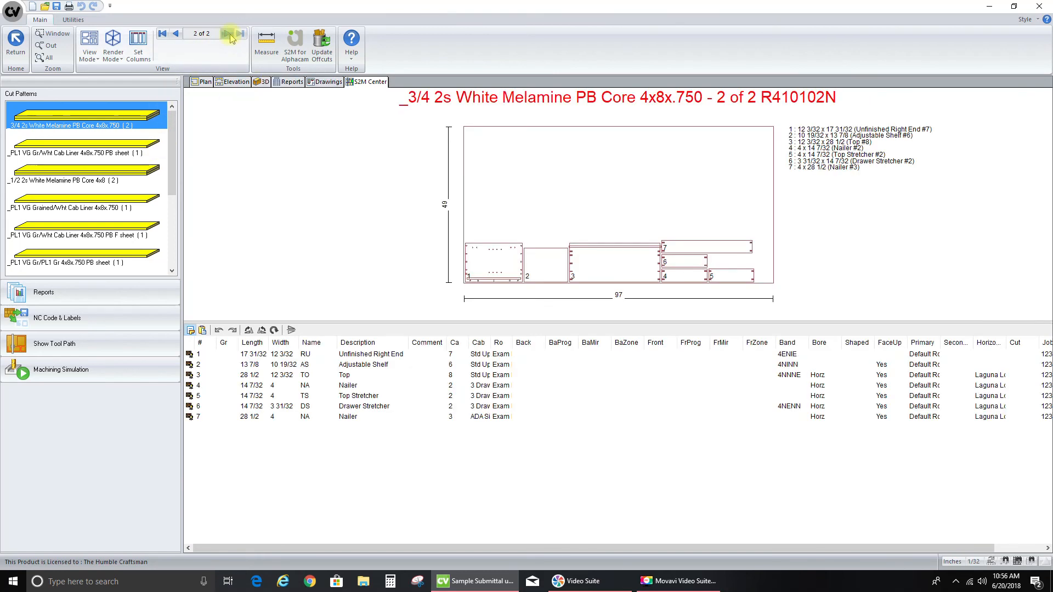
{"action": "left_click_drag", "start_coordinate": [680, 247], "coordinate": [483, 236]}
{"action": "left_click_drag", "start_coordinate": [683, 262], "coordinate": [487, 221]}
{"action": "left_click_drag", "start_coordinate": [691, 274], "coordinate": [486, 193]}
{"action": "left_click", "coordinate": [725, 274]}
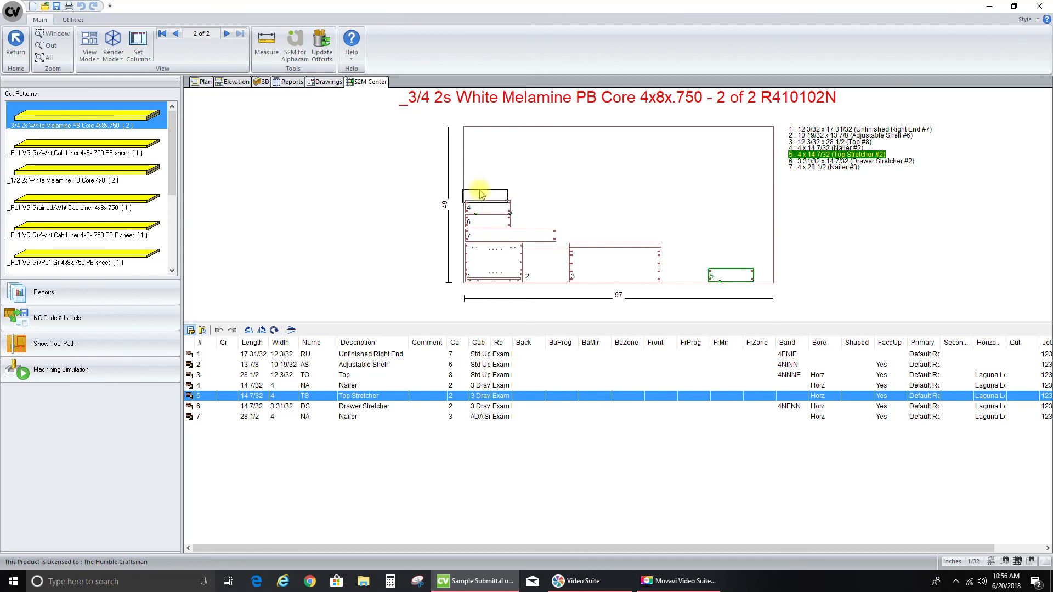
{"action": "left_click_drag", "start_coordinate": [600, 265], "coordinate": [496, 178]}
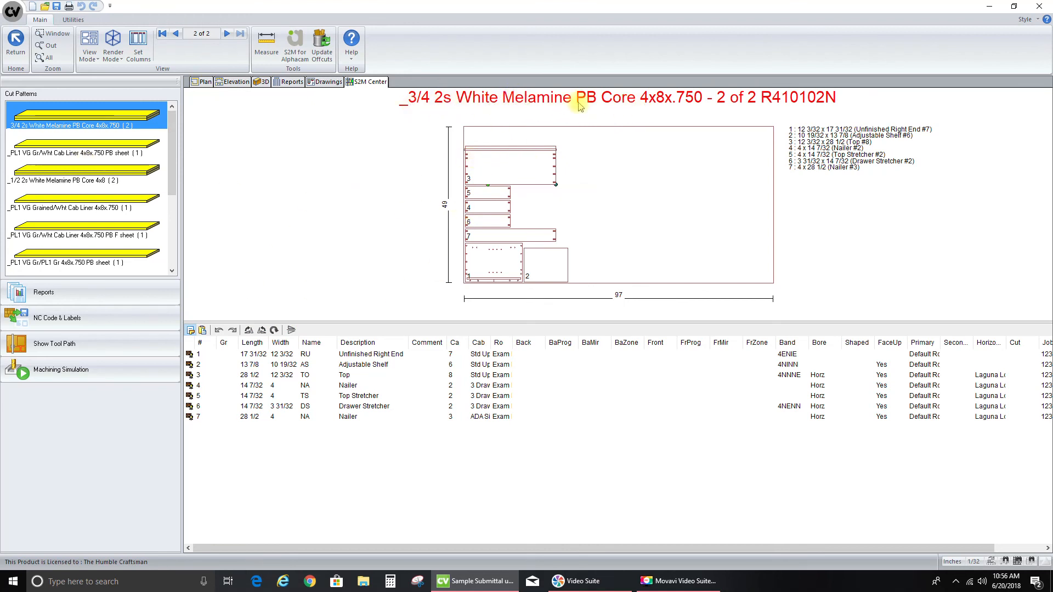
{"action": "left_click", "coordinate": [514, 175]}
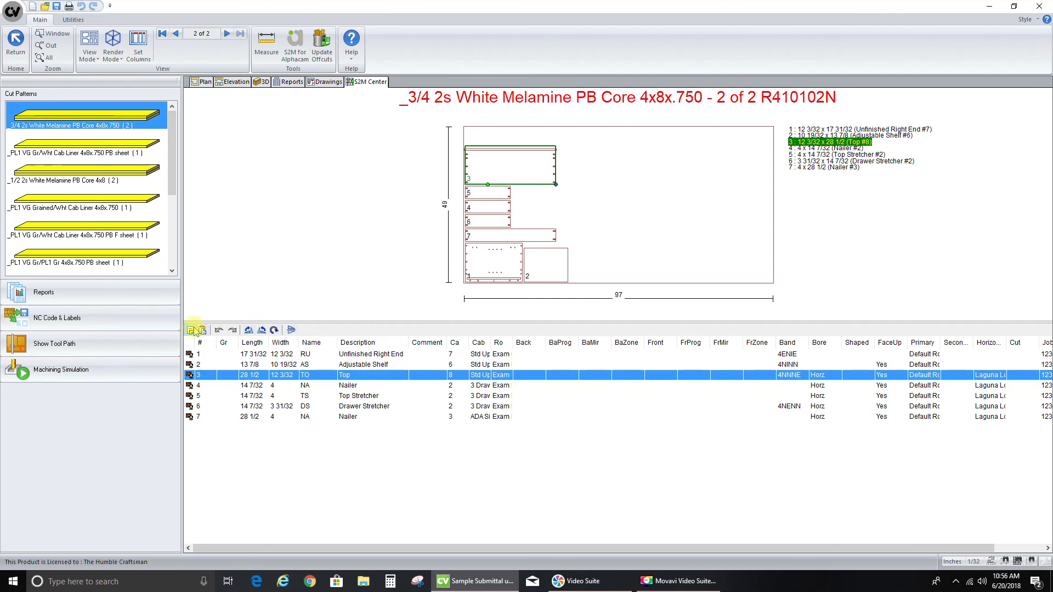
{"action": "left_click", "coordinate": [282, 182]}
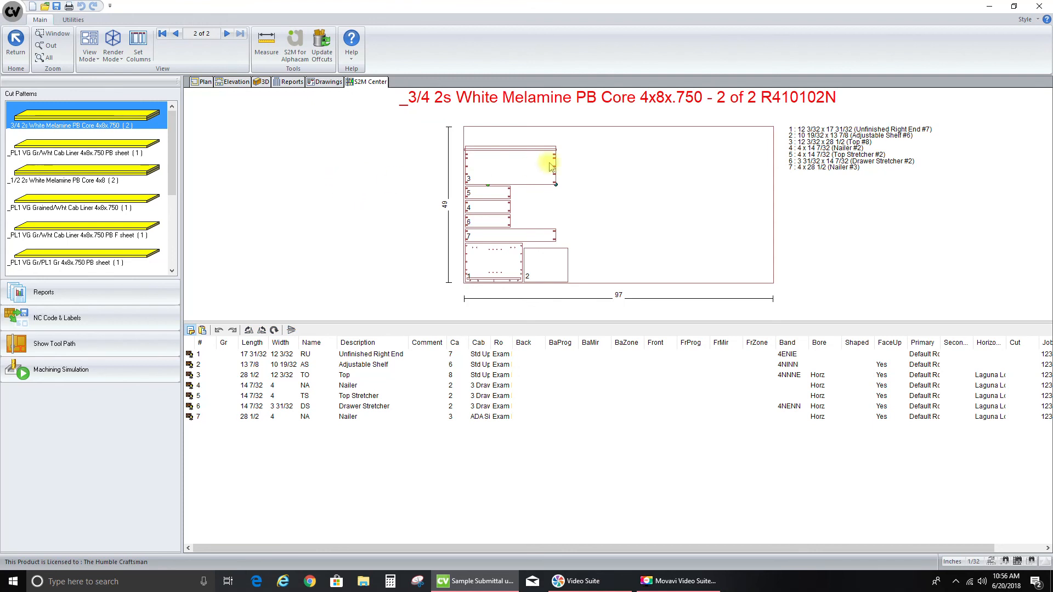
{"action": "mouse_move", "coordinate": [514, 172]}
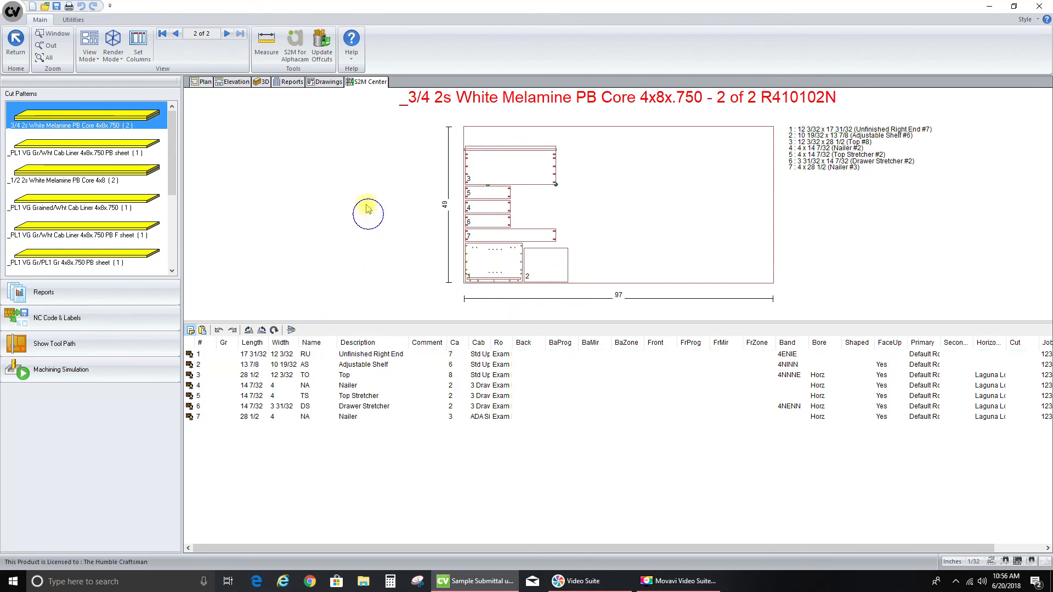
Review the cut patterns of the 1/2 melamine and PL1 sheets and inspect the NC code output settings without running them
{"action": "left_click", "coordinate": [107, 145]}
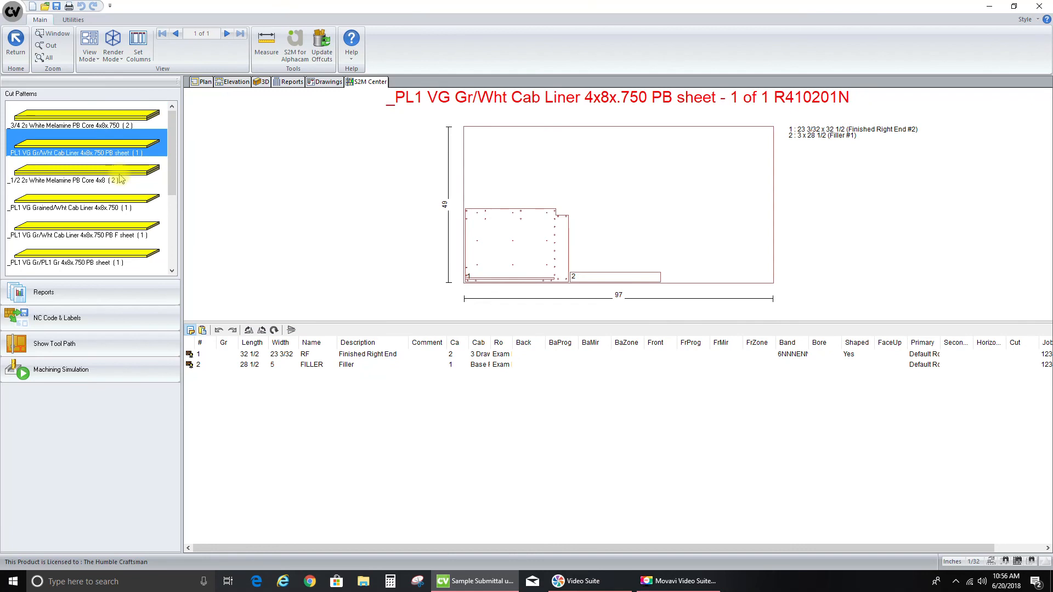
{"action": "left_click", "coordinate": [123, 181]}
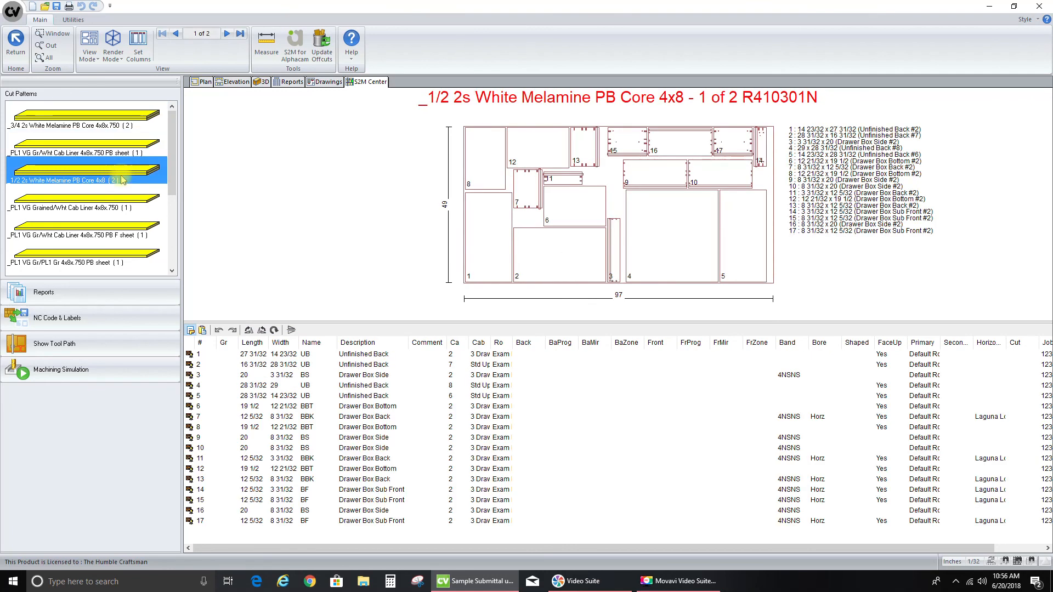
{"action": "left_click", "coordinate": [118, 203]}
{"action": "left_click", "coordinate": [121, 230]}
{"action": "left_click", "coordinate": [122, 257]}
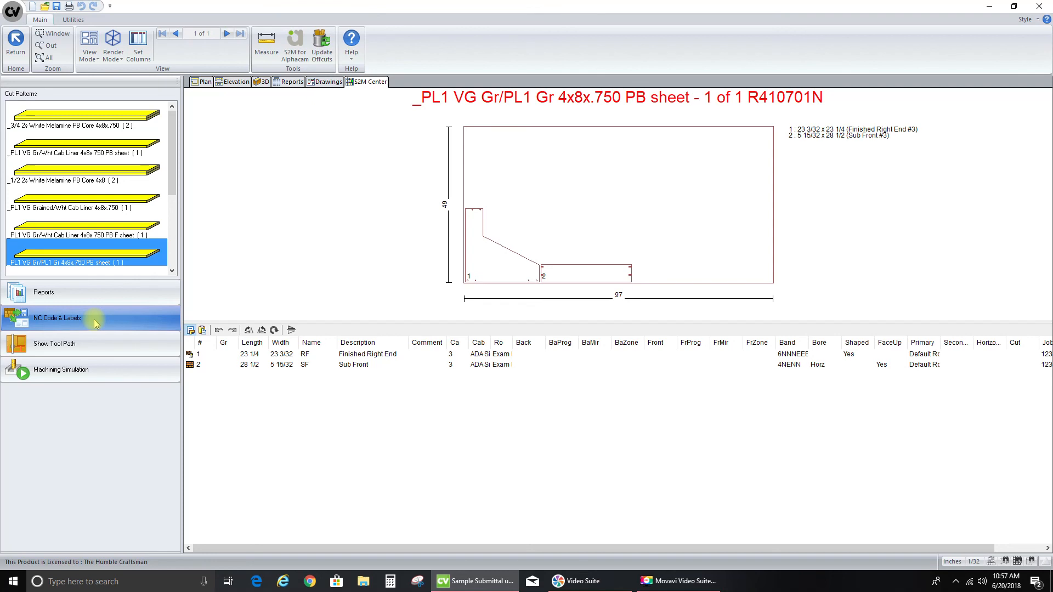
{"action": "left_click", "coordinate": [94, 319]}
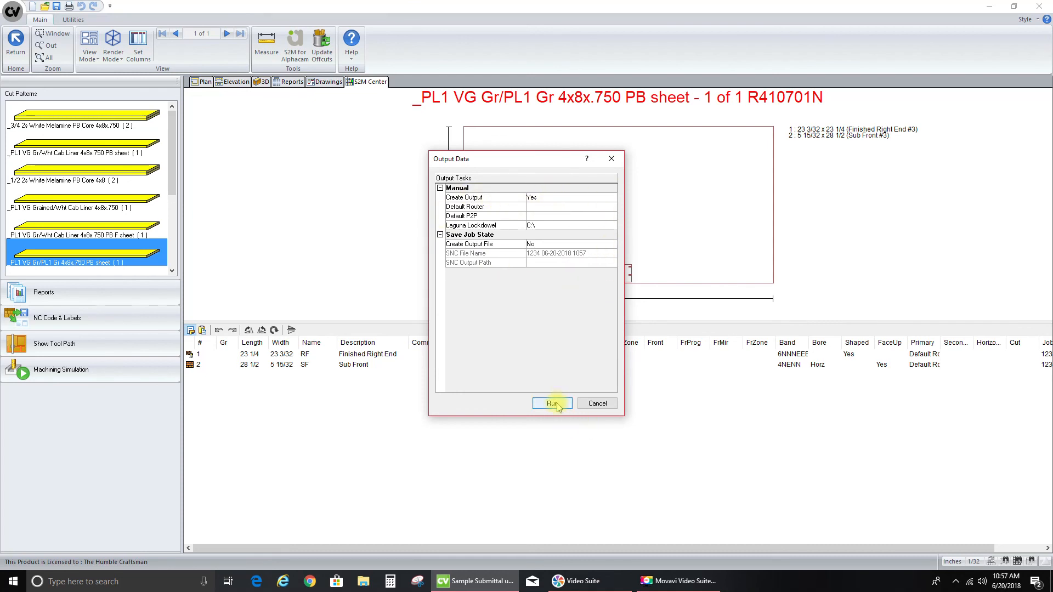
{"action": "left_click", "coordinate": [598, 403]}
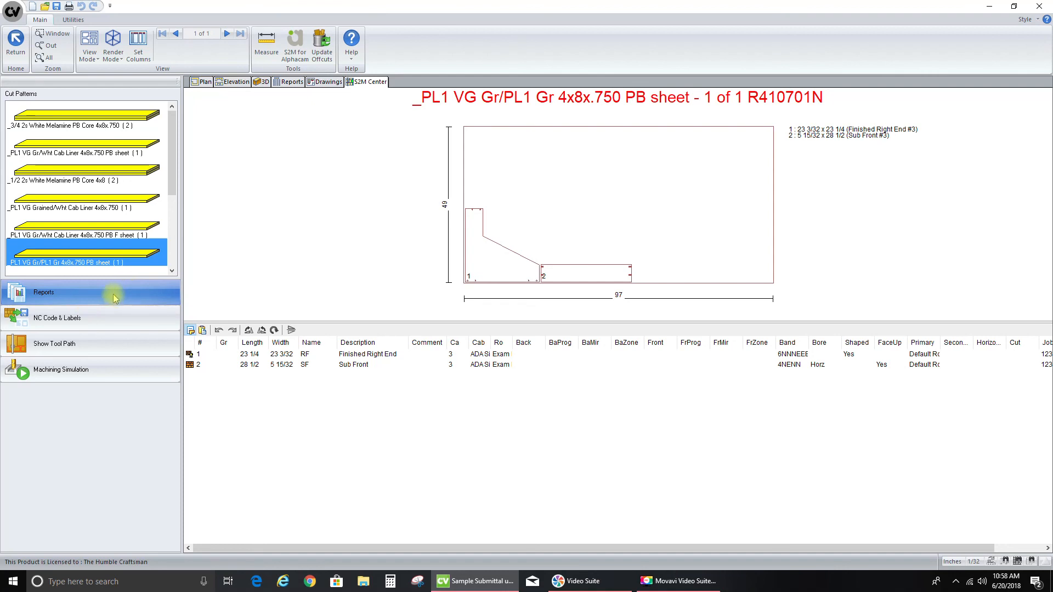
Review both pages of the Material Summary in the A My CNC Reports group
{"action": "left_click", "coordinate": [82, 295]}
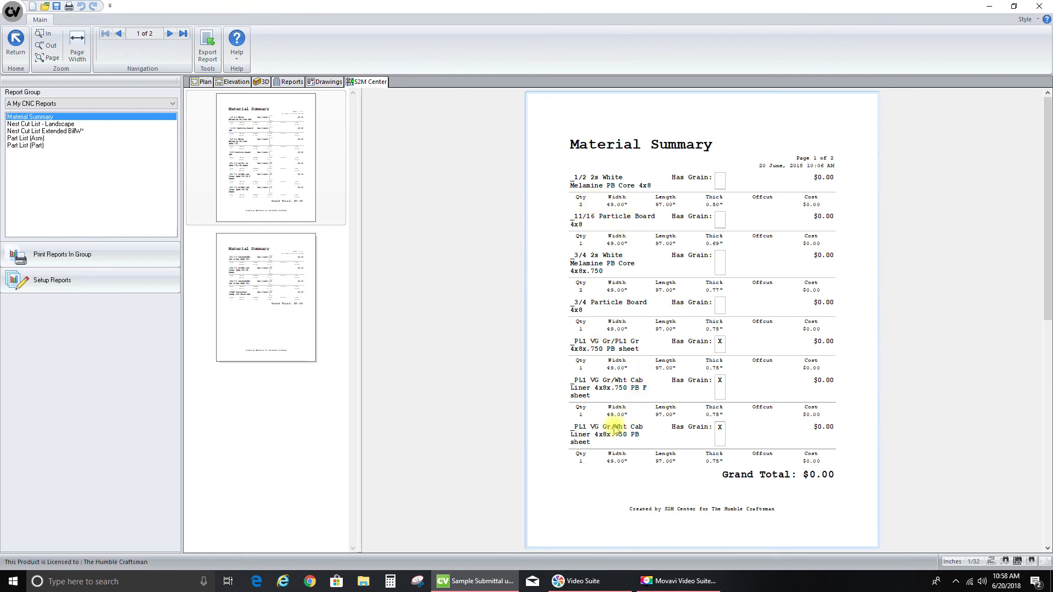
{"action": "left_click", "coordinate": [266, 276]}
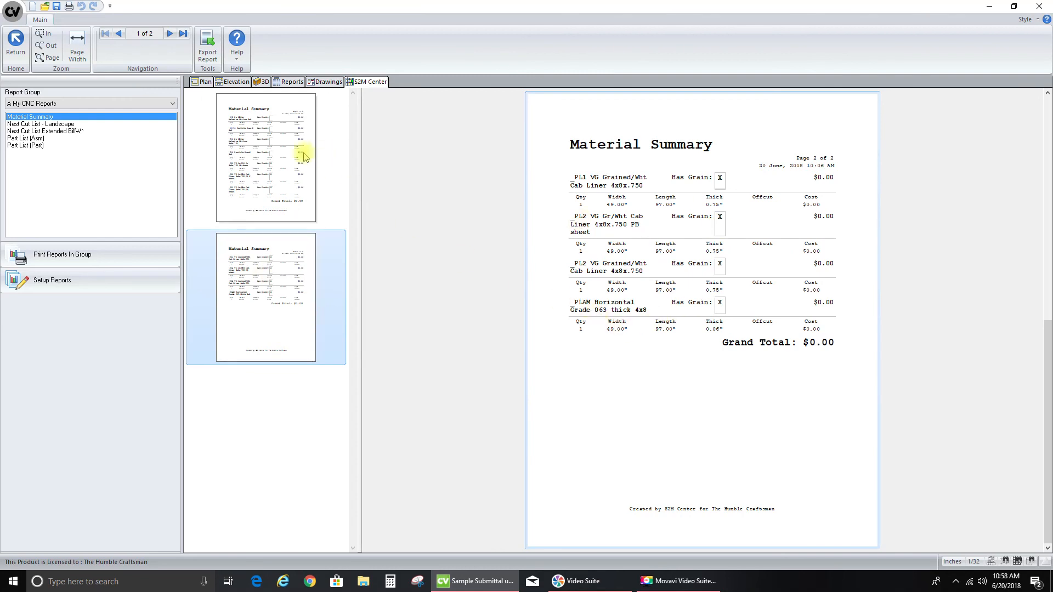
{"action": "left_click", "coordinate": [285, 159]}
{"action": "left_click", "coordinate": [310, 272]}
Review the picture part labels and Part Program List (Asm) pages in the Program List report group, and return from the reports
{"action": "left_click", "coordinate": [159, 104]}
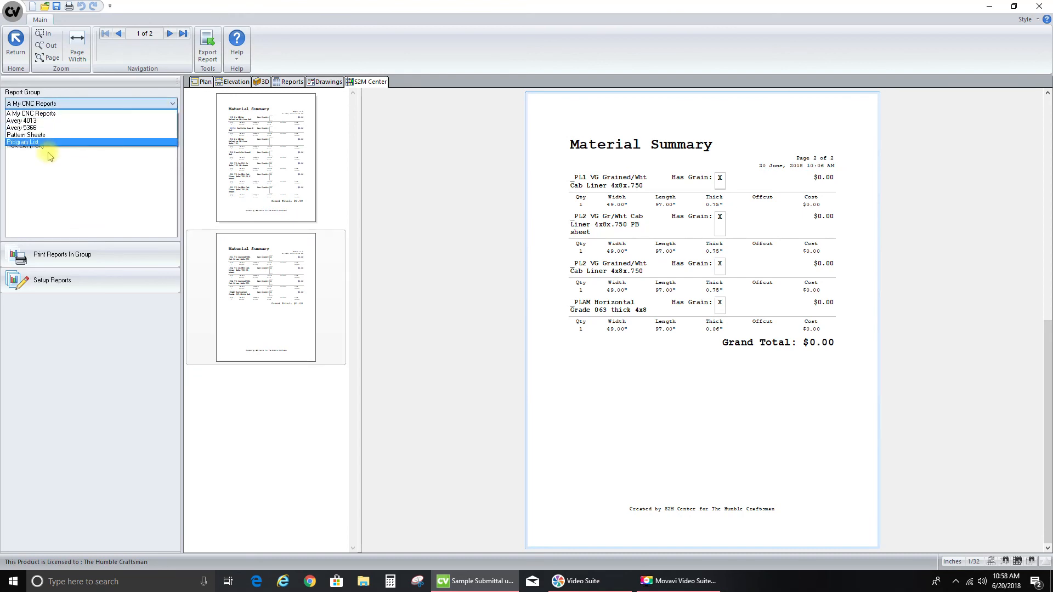
{"action": "left_click", "coordinate": [33, 142]}
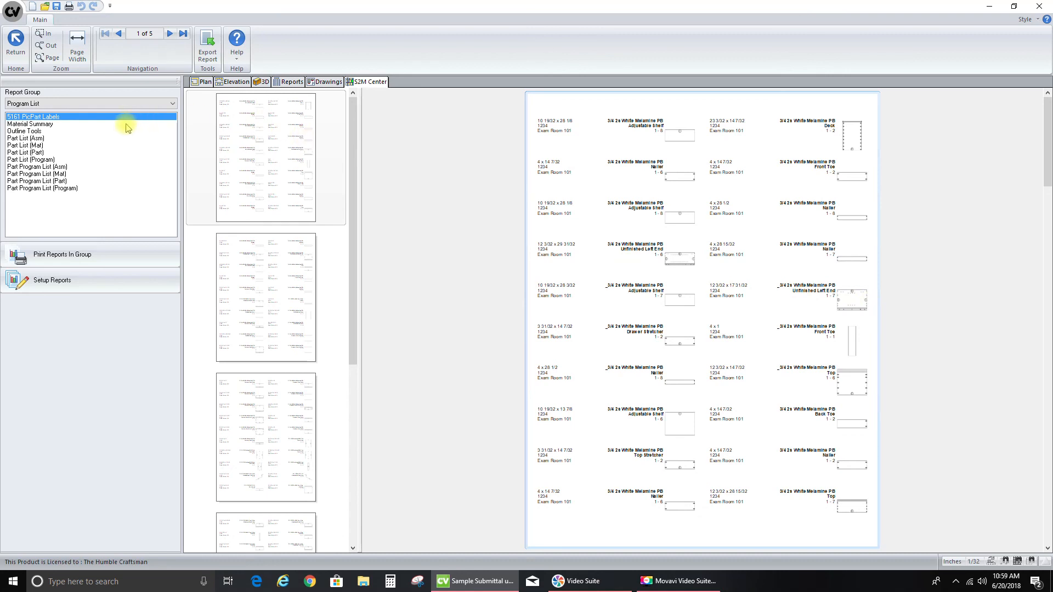
{"action": "left_click", "coordinate": [35, 167]}
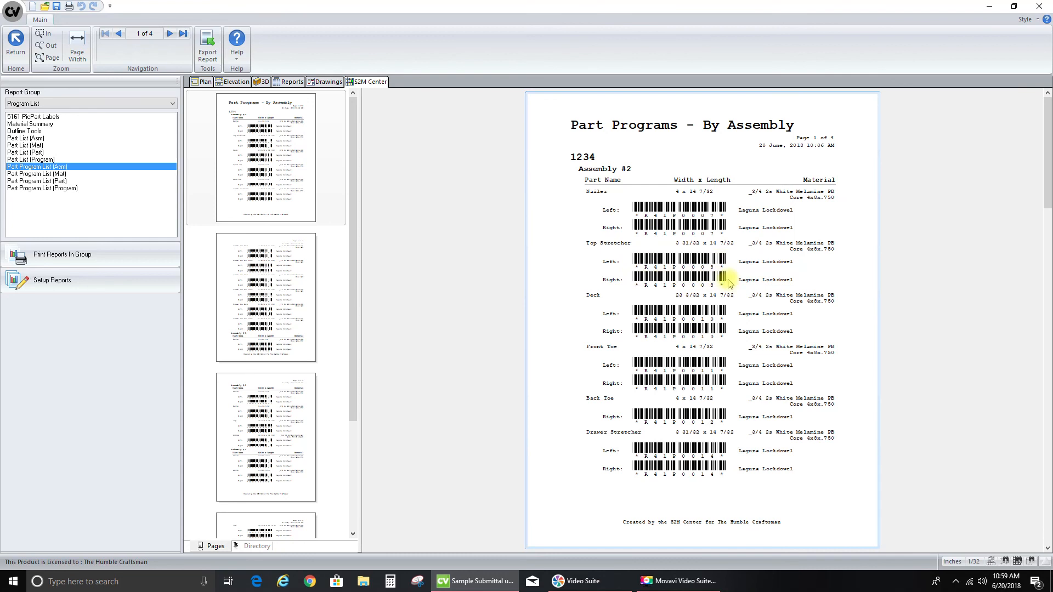
{"action": "left_click", "coordinate": [275, 262]}
{"action": "left_click", "coordinate": [299, 405]}
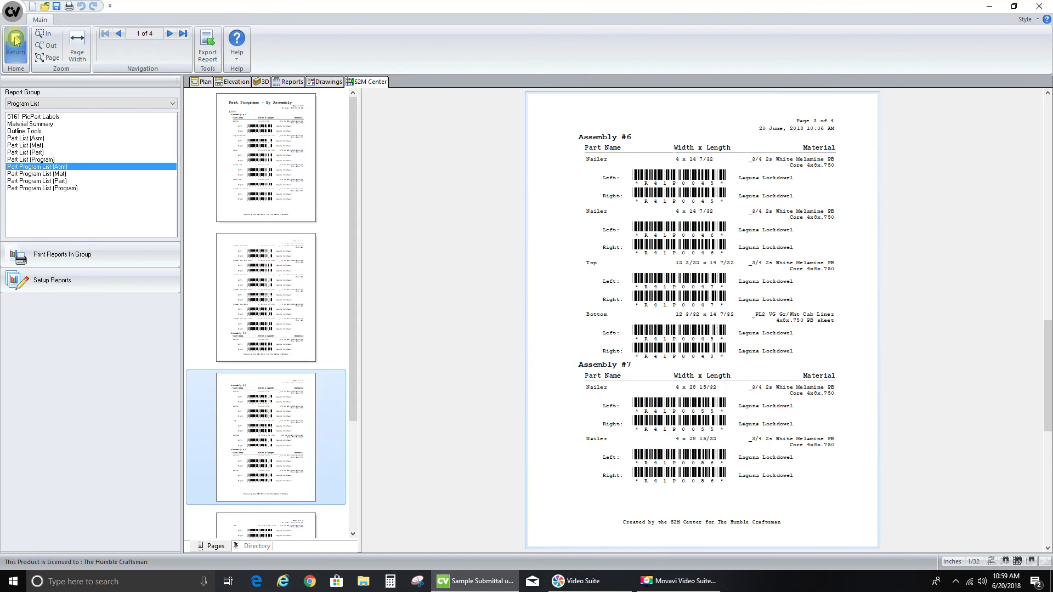
{"action": "left_click", "coordinate": [18, 48]}
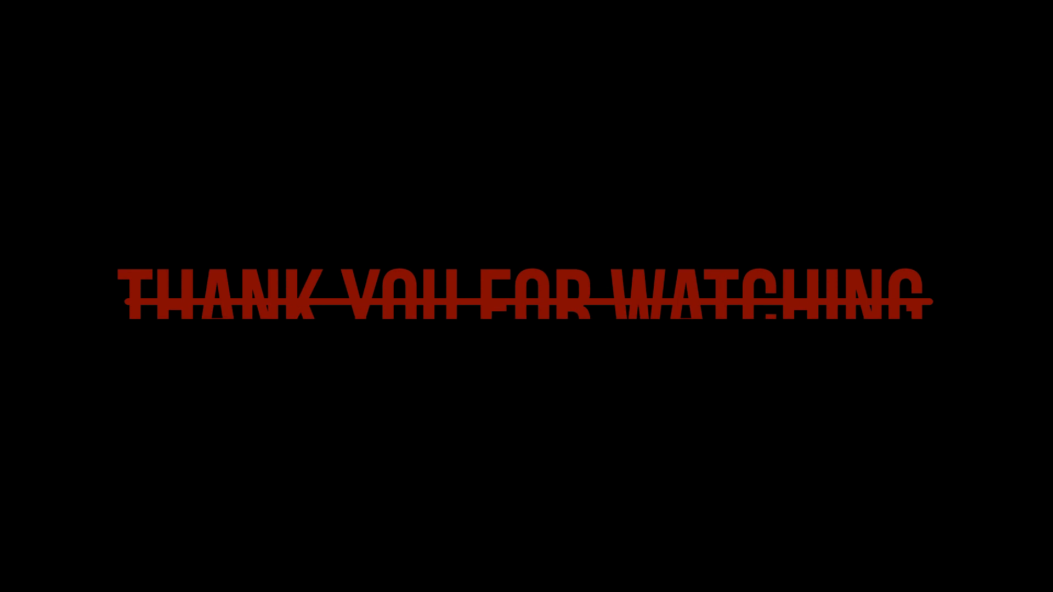